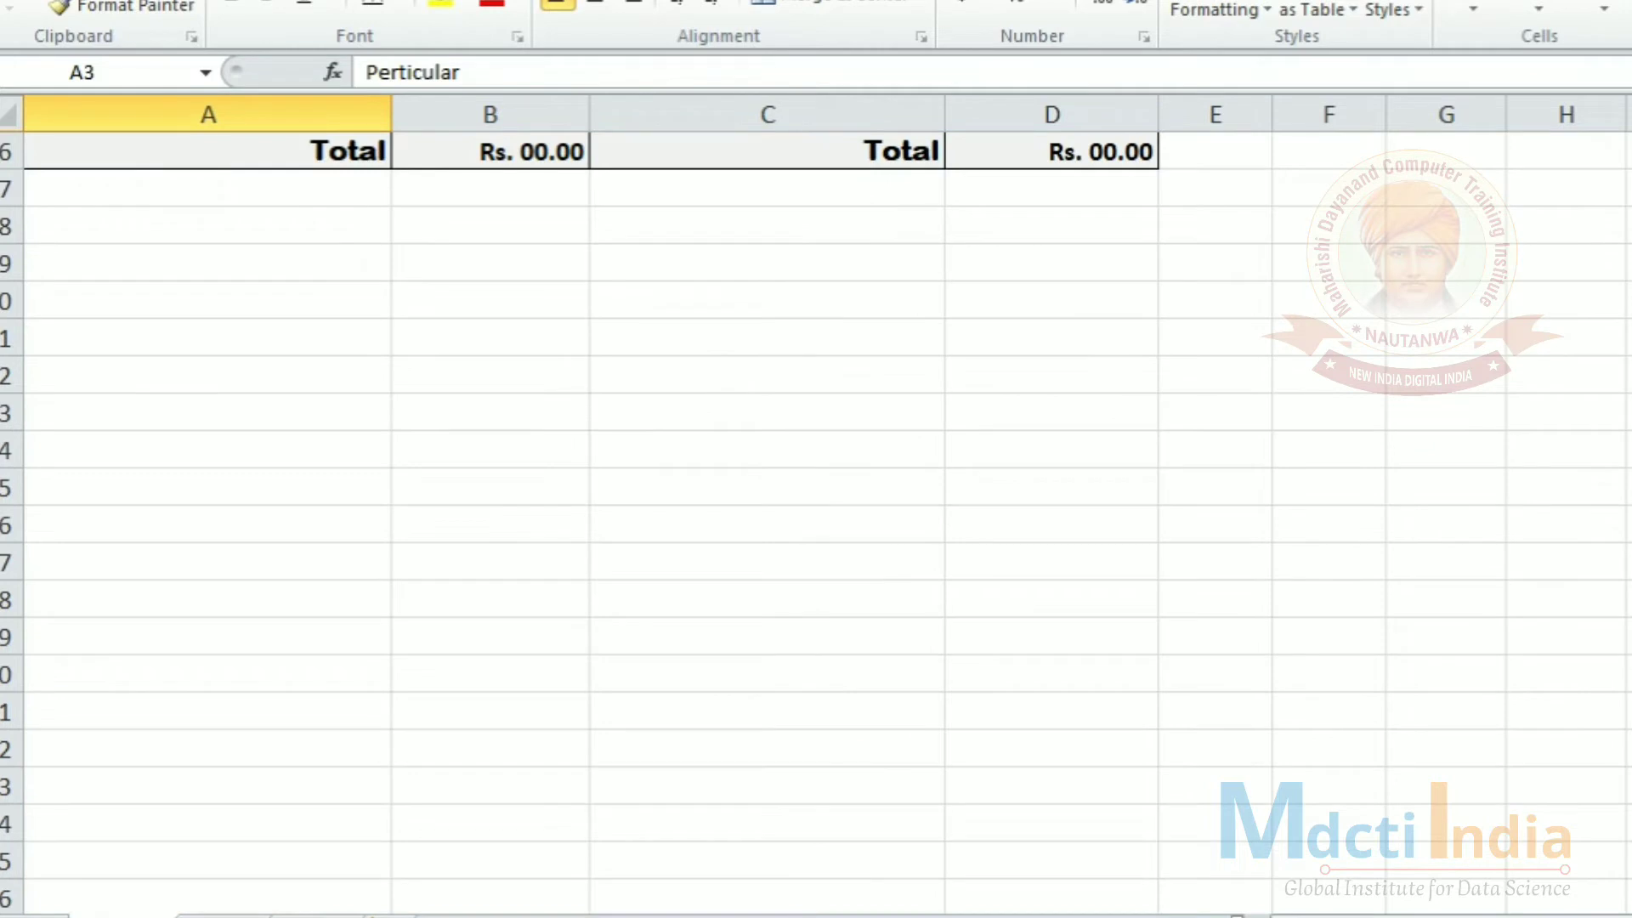
# Enter 0 as the Opening Stock amount in cell B4 of the Trading Account
pyautogui.scroll(5, 817, 510)
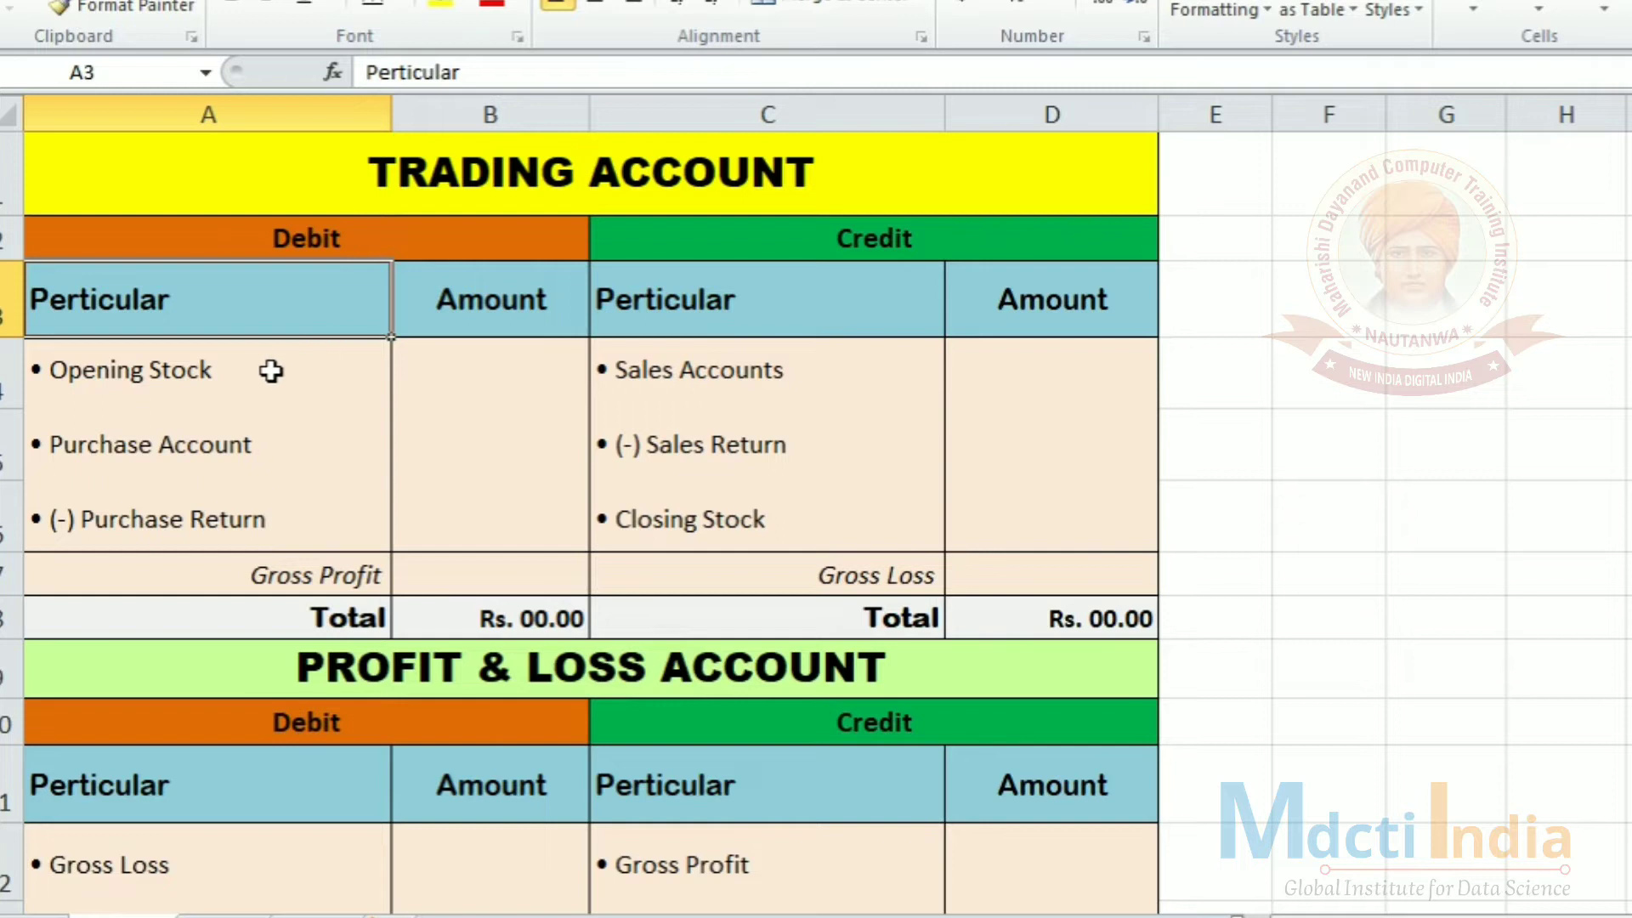
pyautogui.click(222, 364)
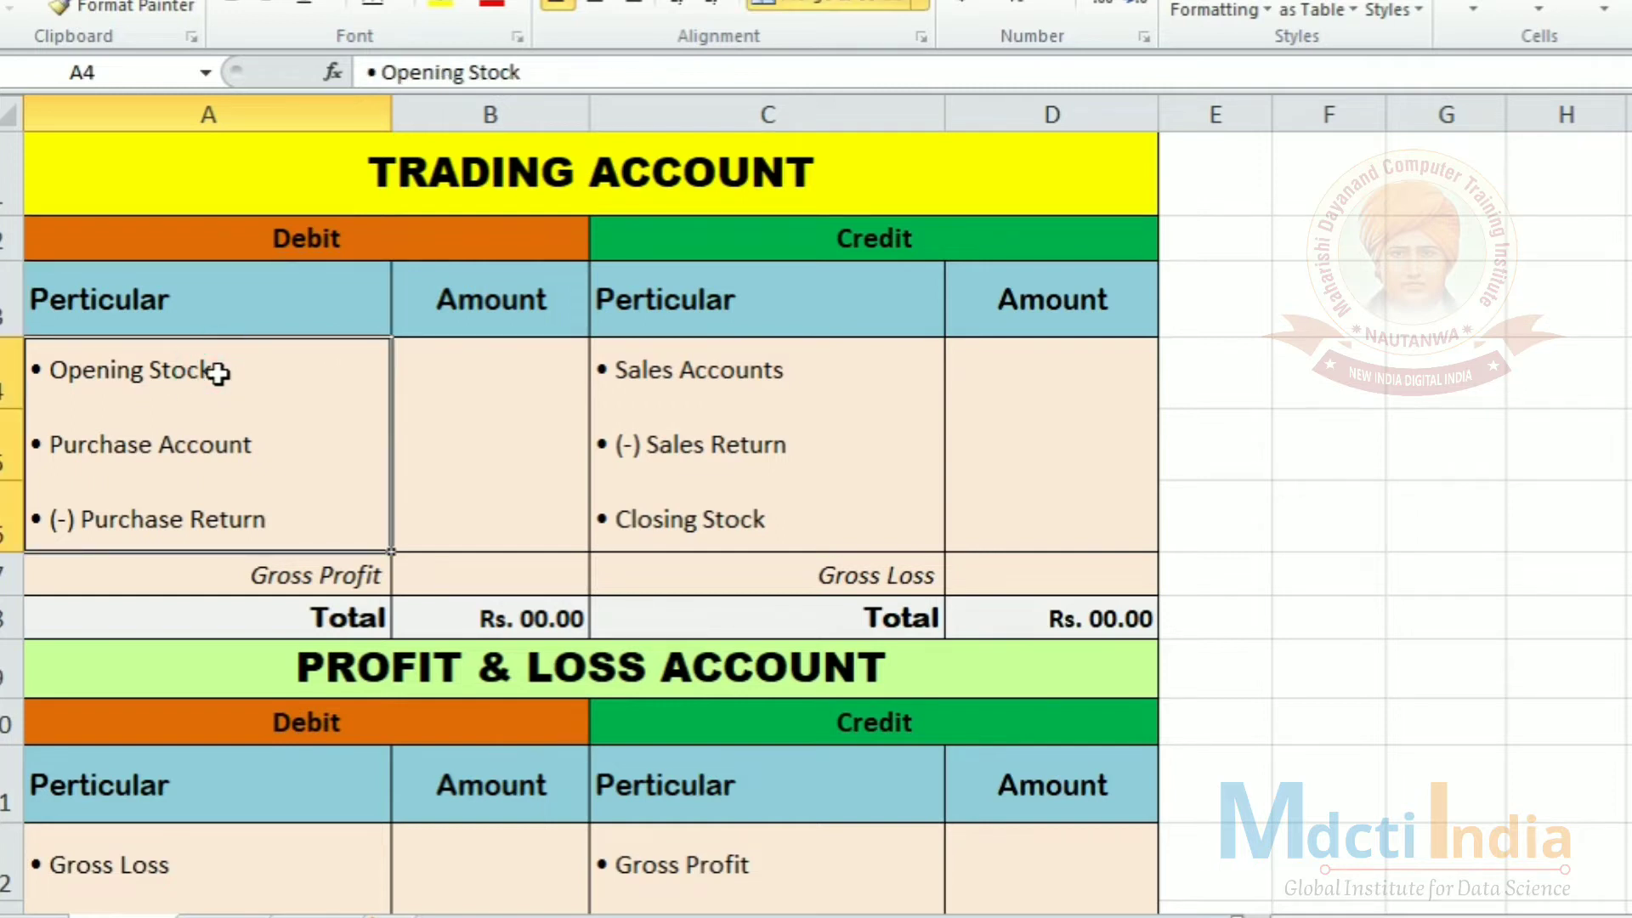
pyautogui.click(428, 358)
pyautogui.write('0')
pyautogui.press('Return')
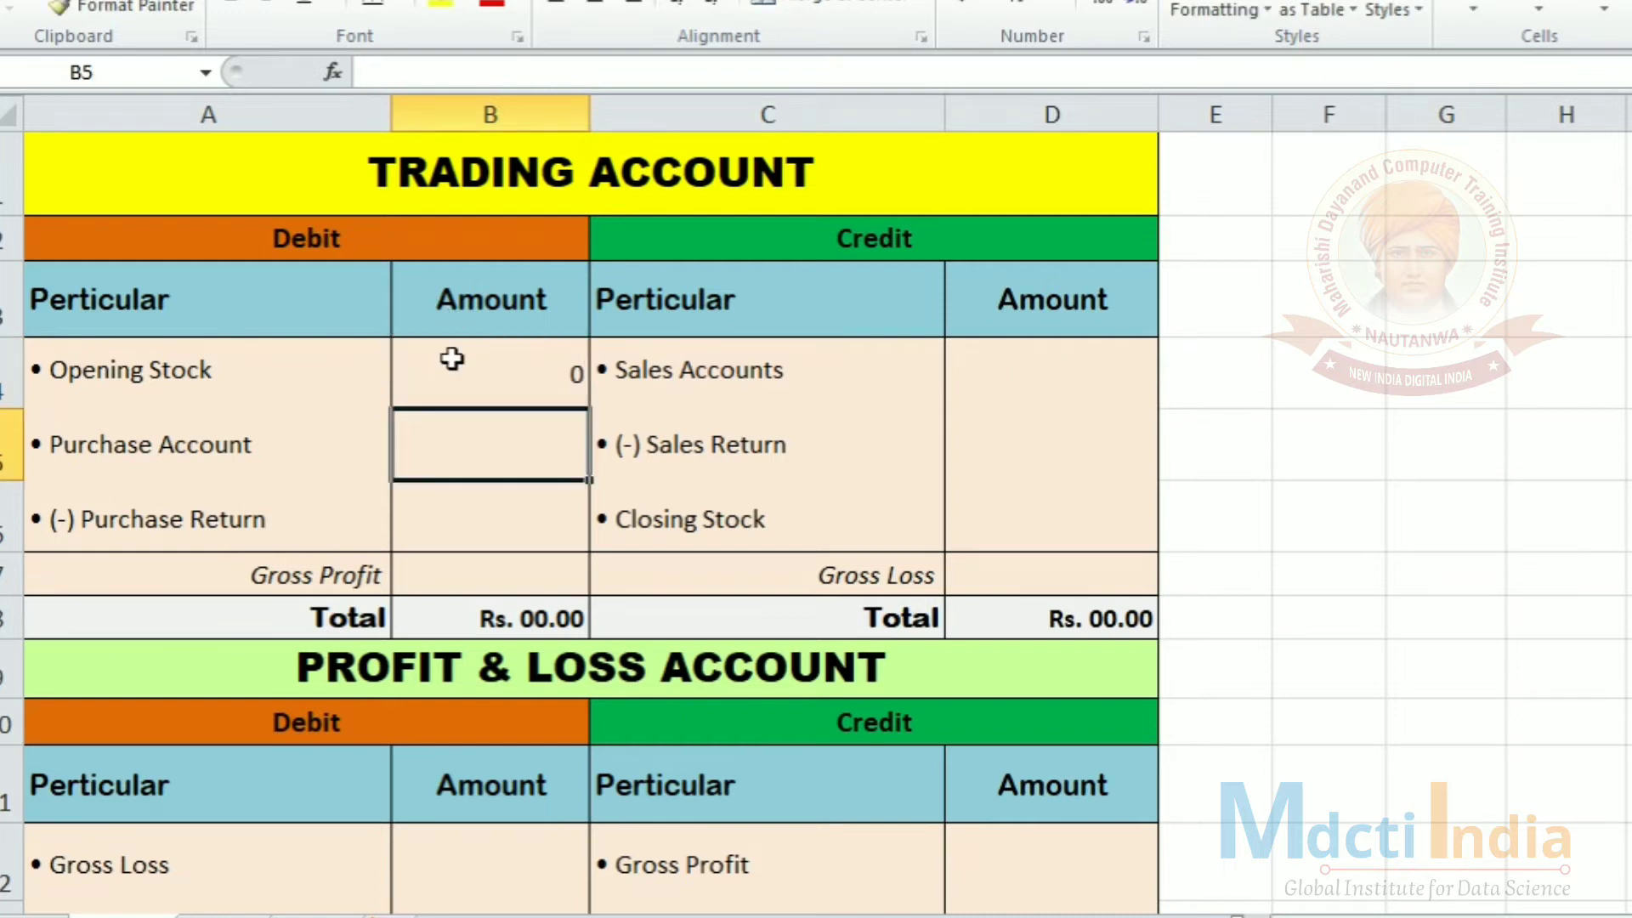
pyautogui.click(510, 375)
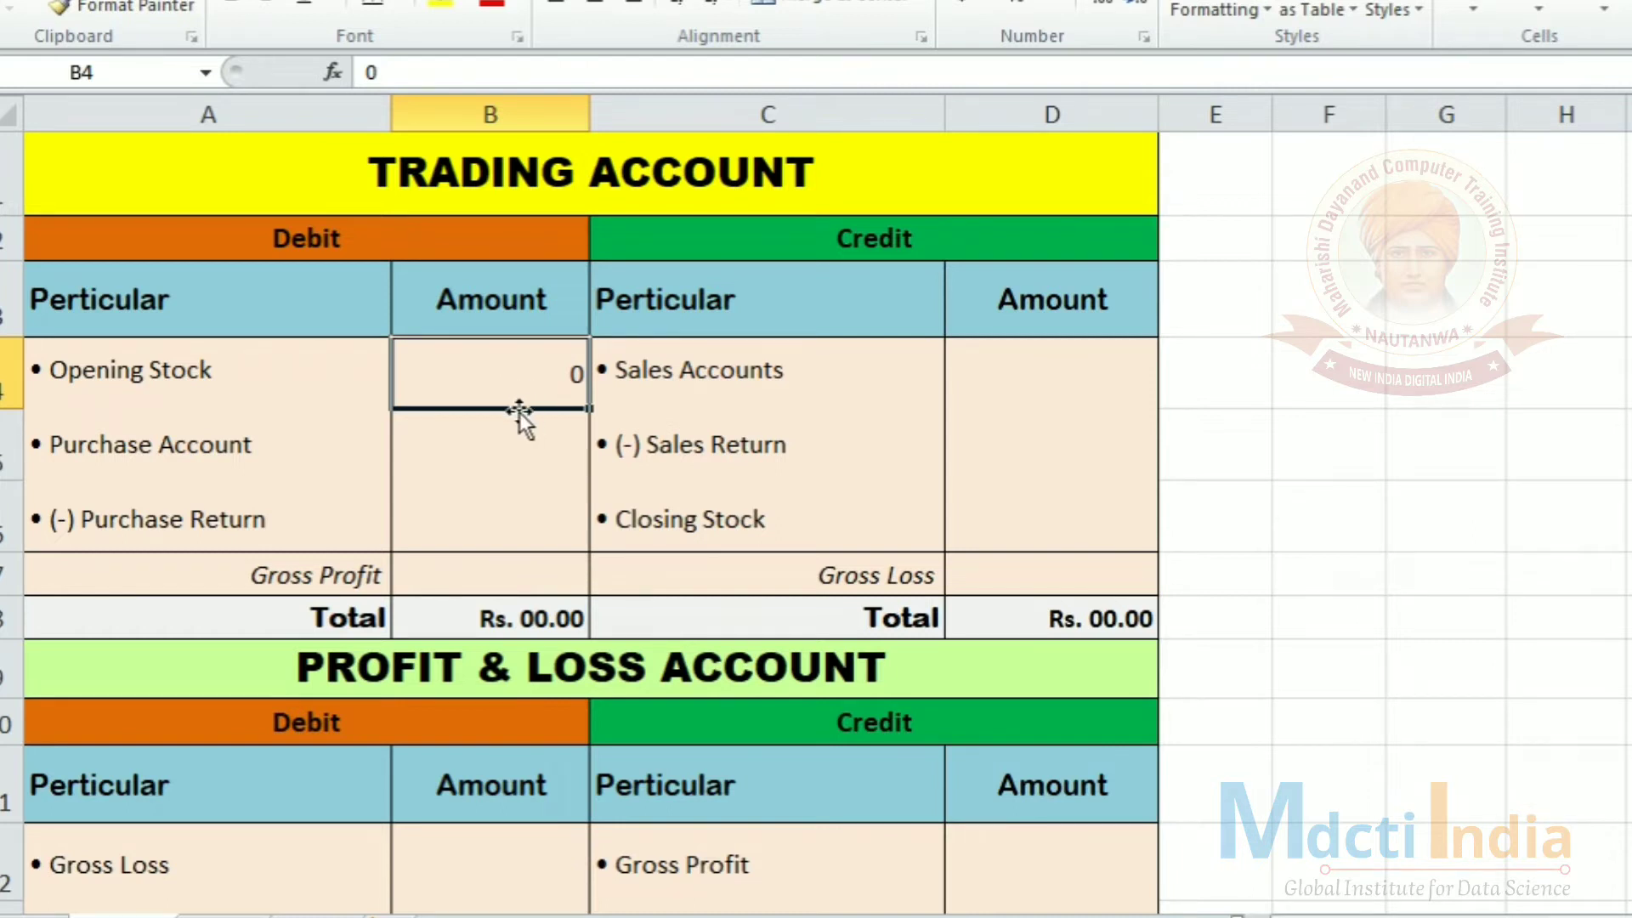
# Delete the Purchase Account and (-) Purchase Return lines from the debit particulars cell, keeping only Opening Stock
pyautogui.click(316, 453)
pyautogui.doubleClick(286, 453)
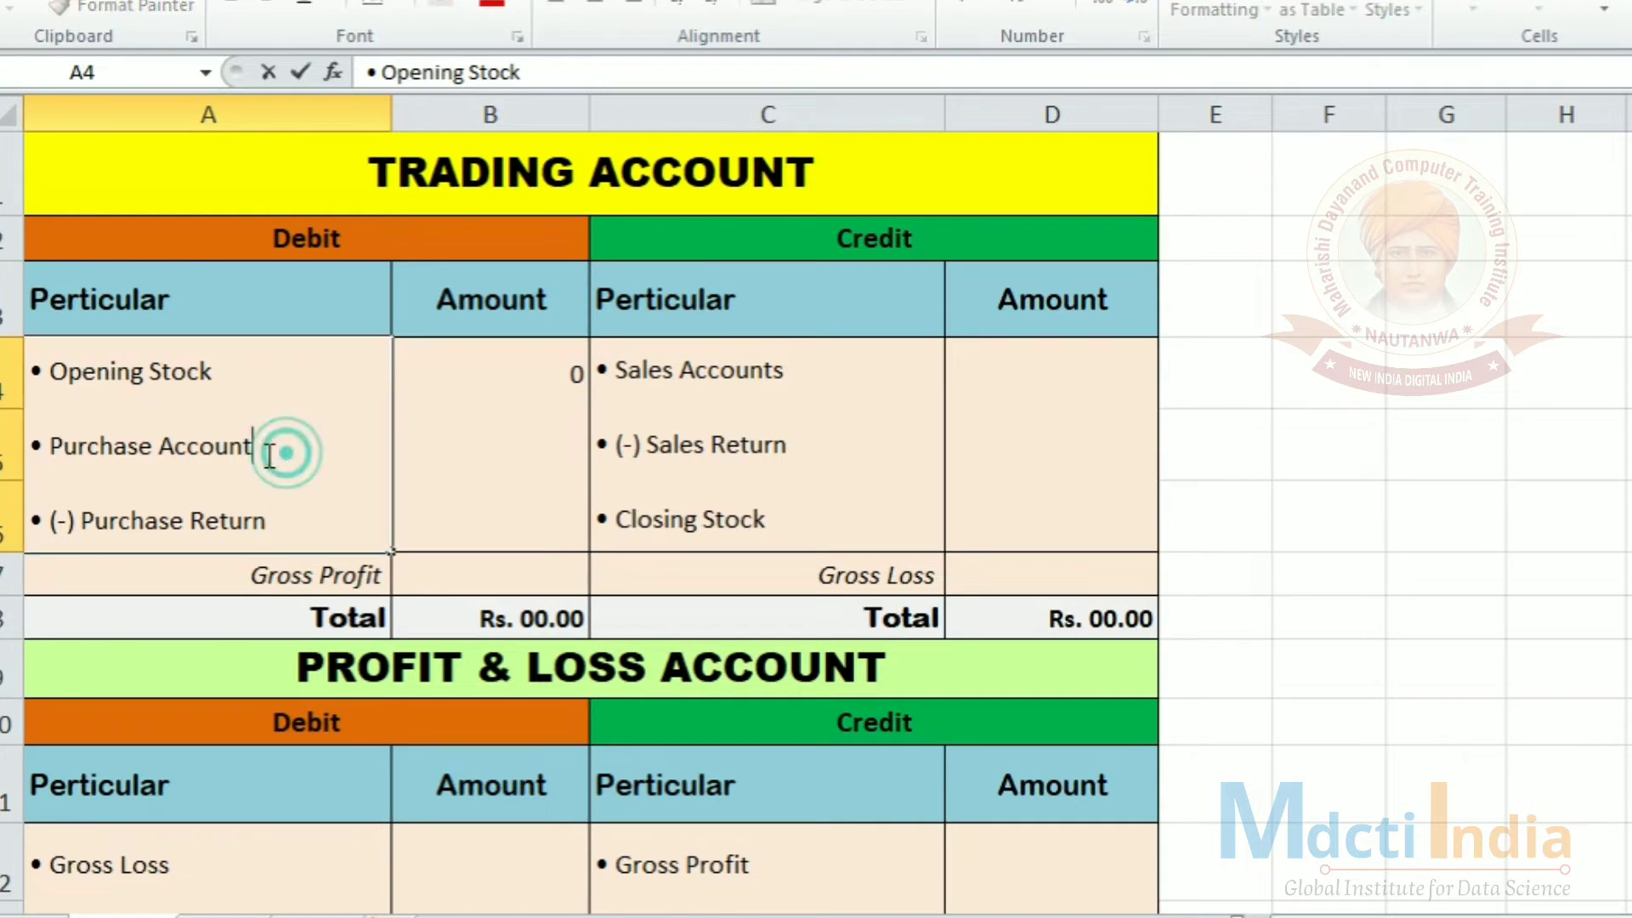
pyautogui.click(449, 452)
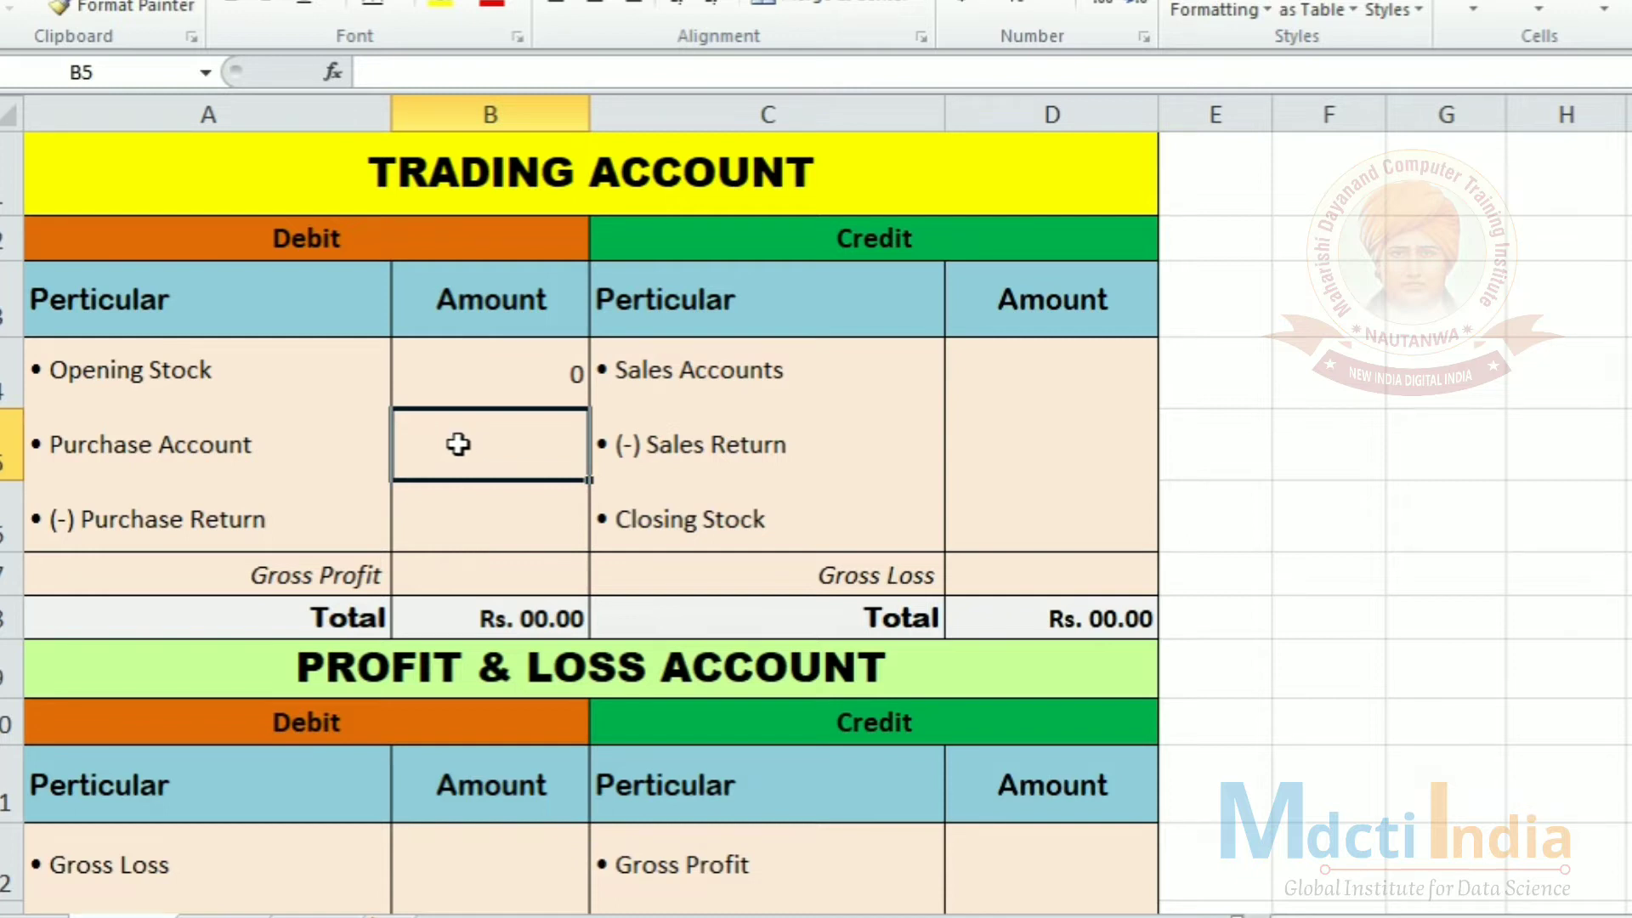
pyautogui.doubleClick(252, 448)
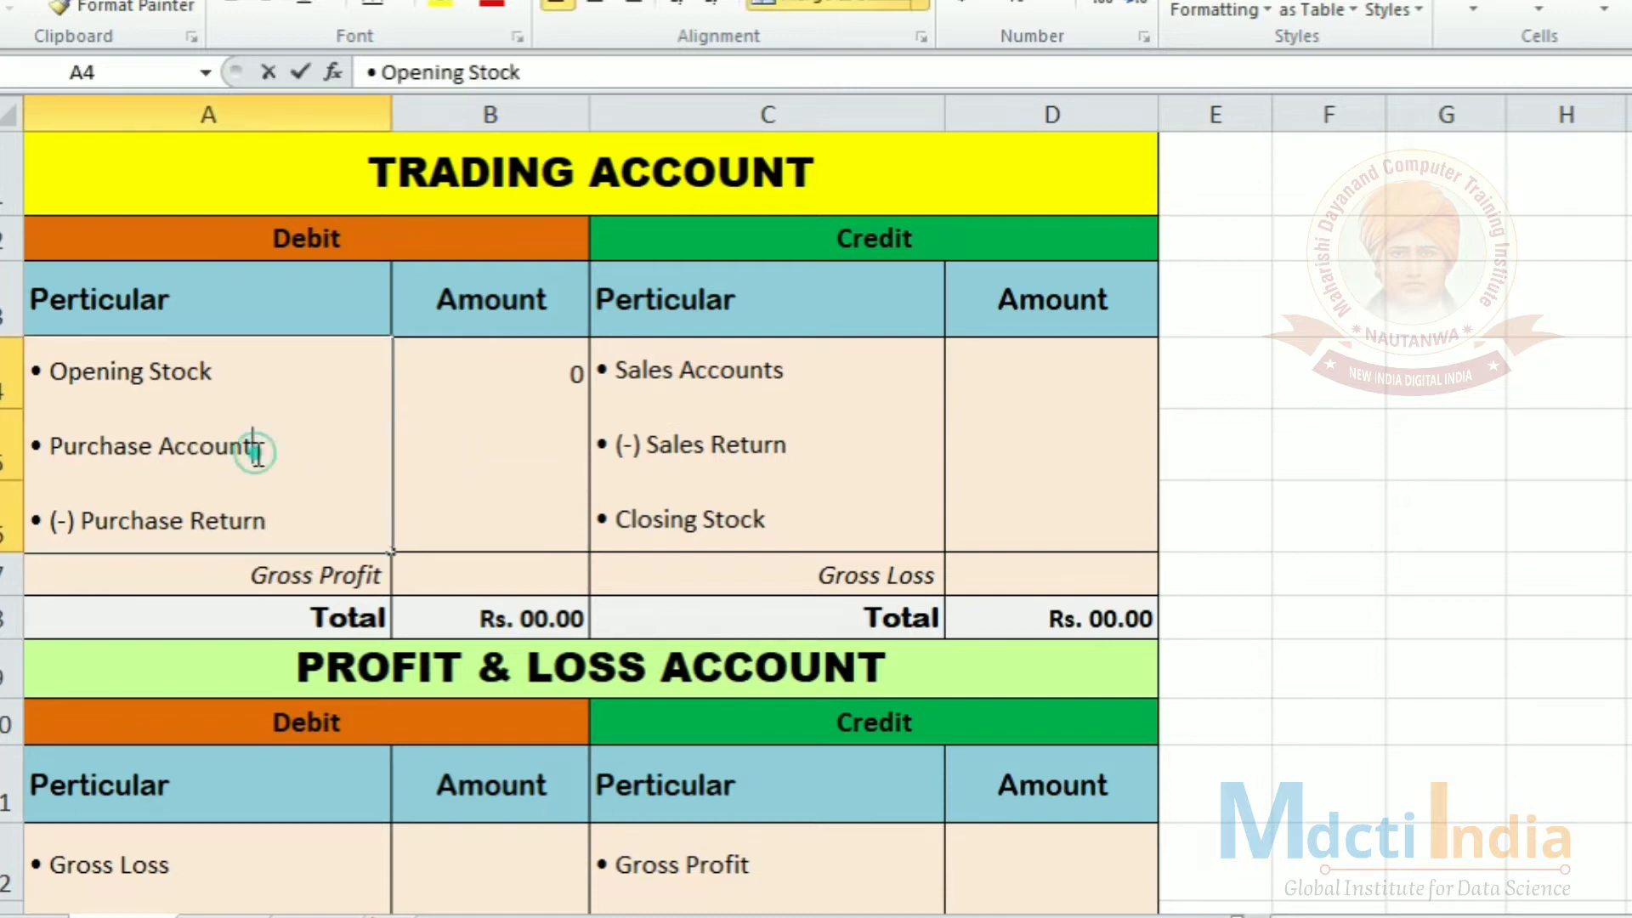
pyautogui.moveTo(282, 527); pyautogui.dragTo(53, 423)
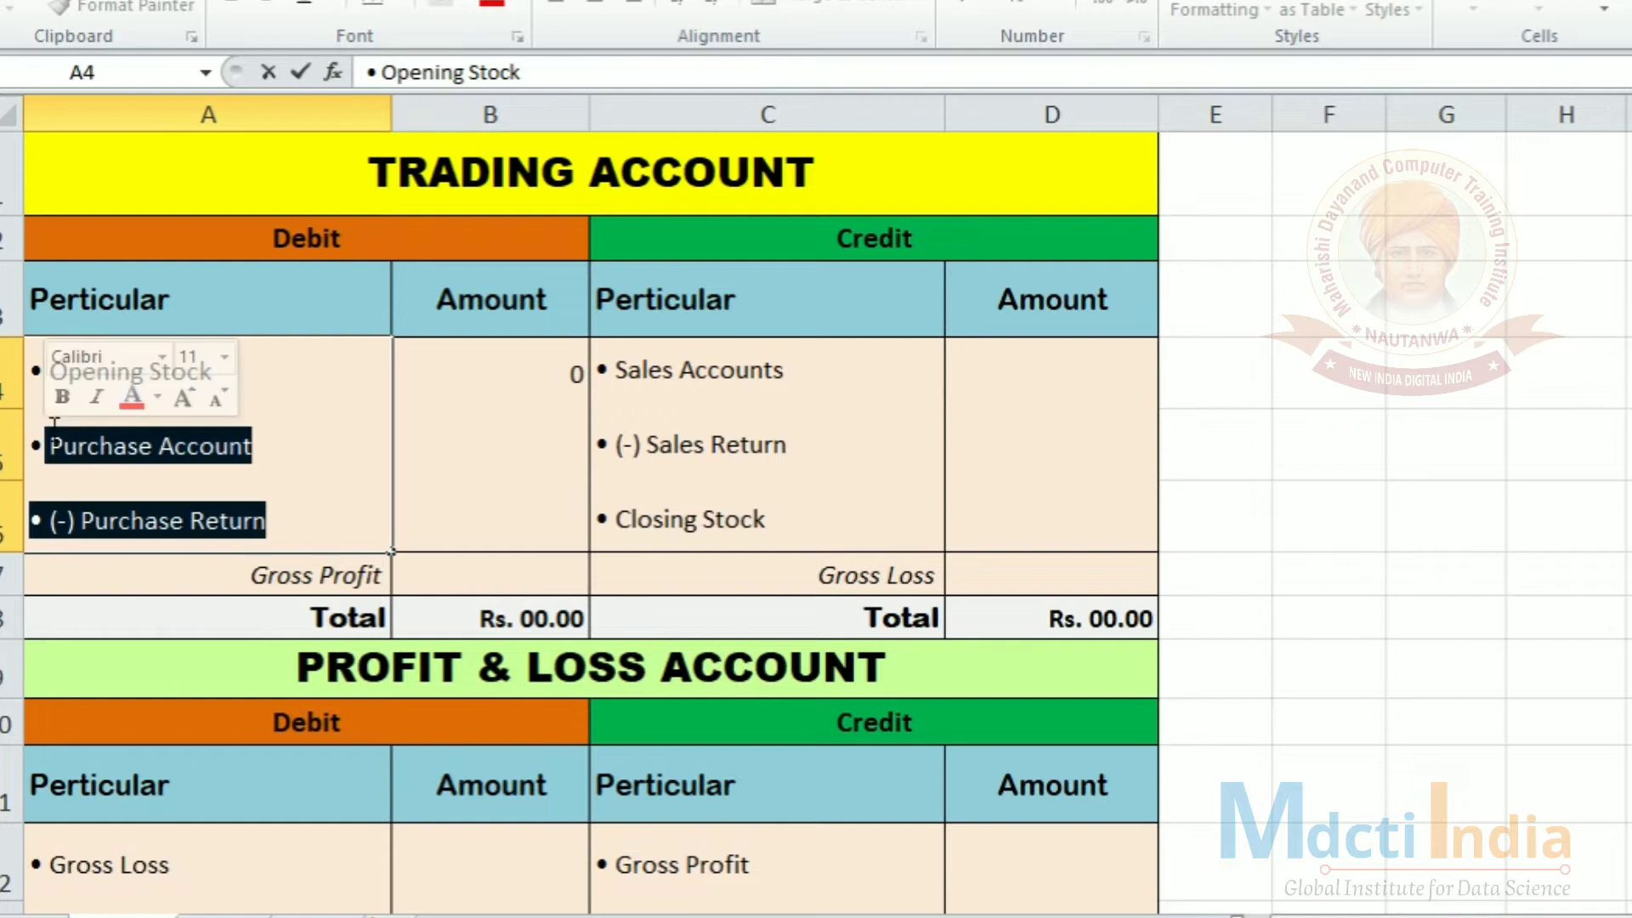
pyautogui.press('BackSpace')
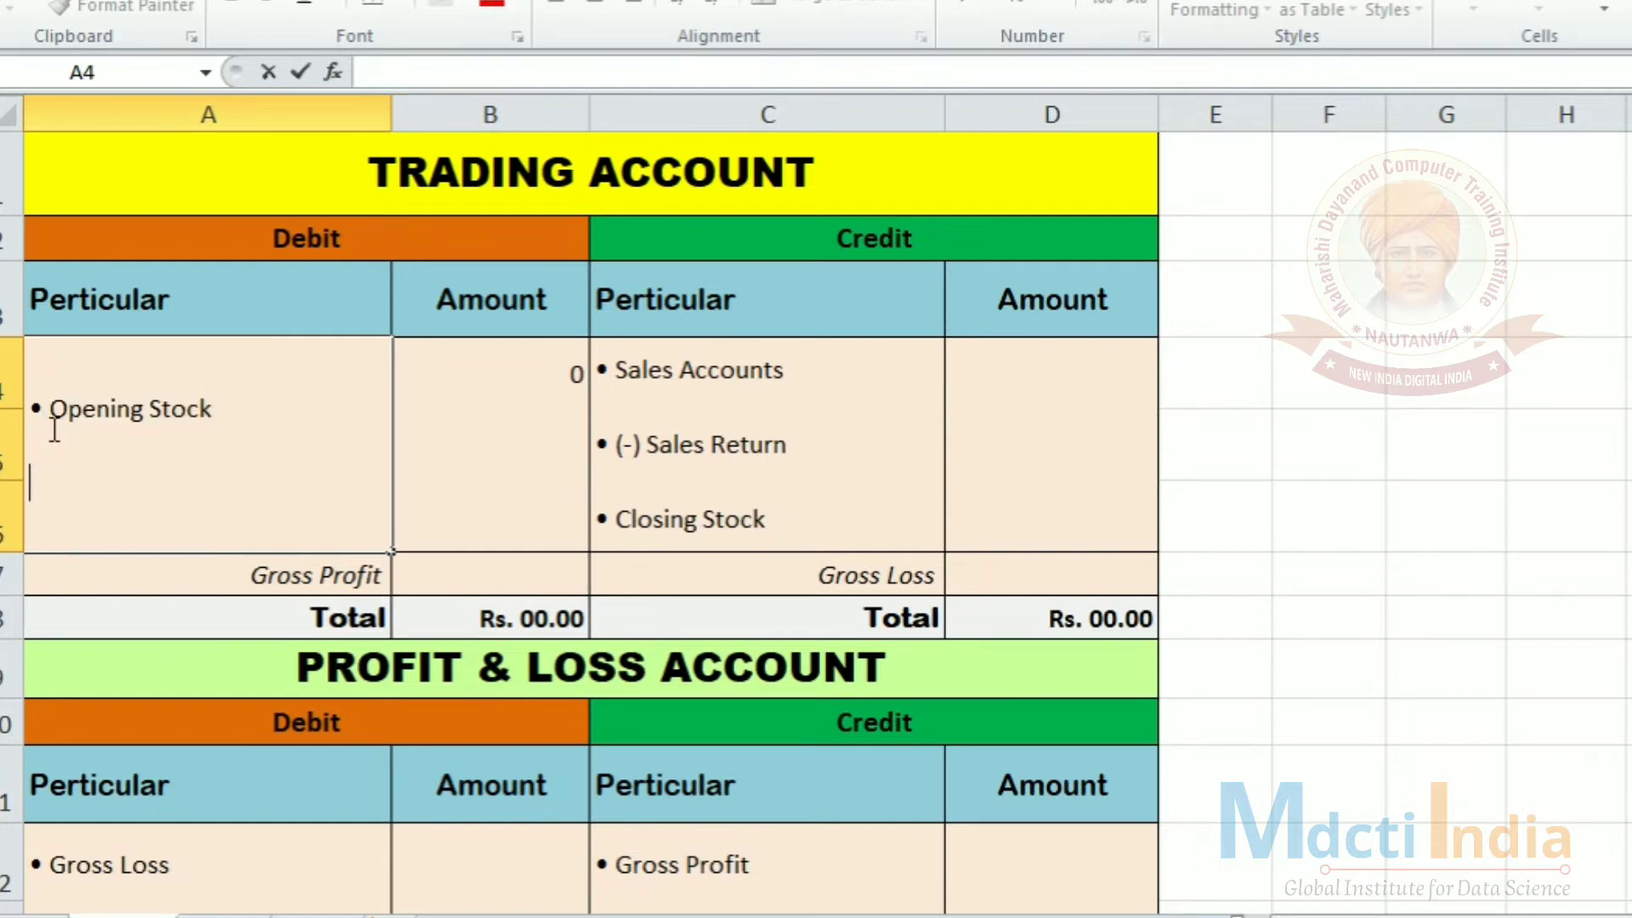
pyautogui.press('BackSpace')
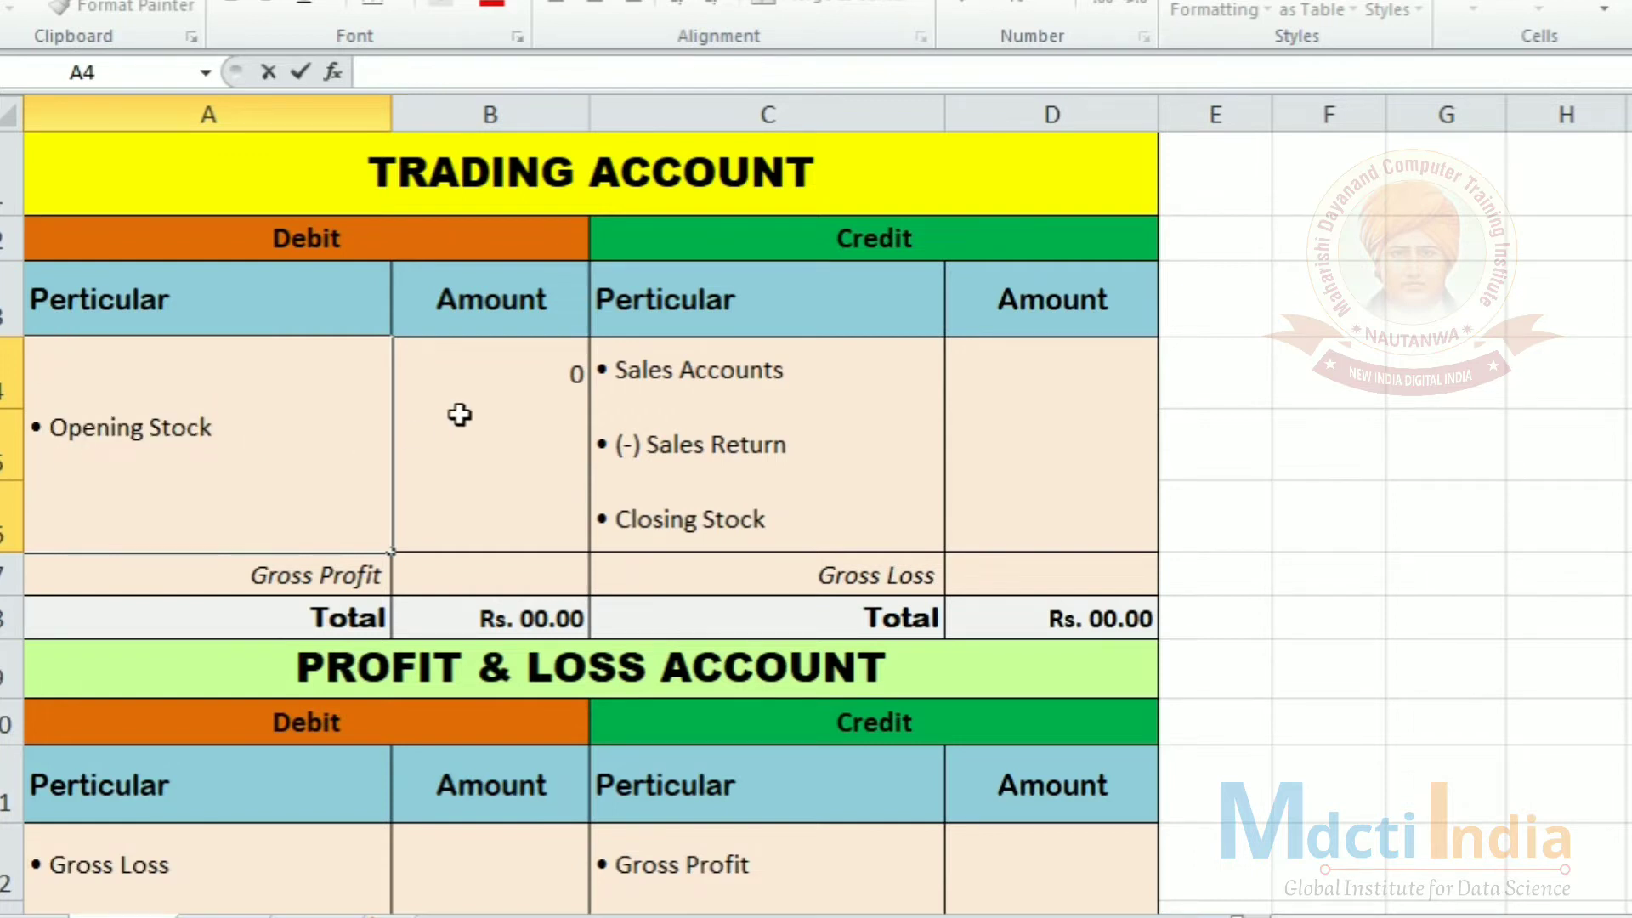
pyautogui.click(508, 375)
# Unmerge the debit particulars cell A4:A6 so that Opening Stock occupies only cell A4
pyautogui.moveTo(513, 399); pyautogui.dragTo(495, 506)
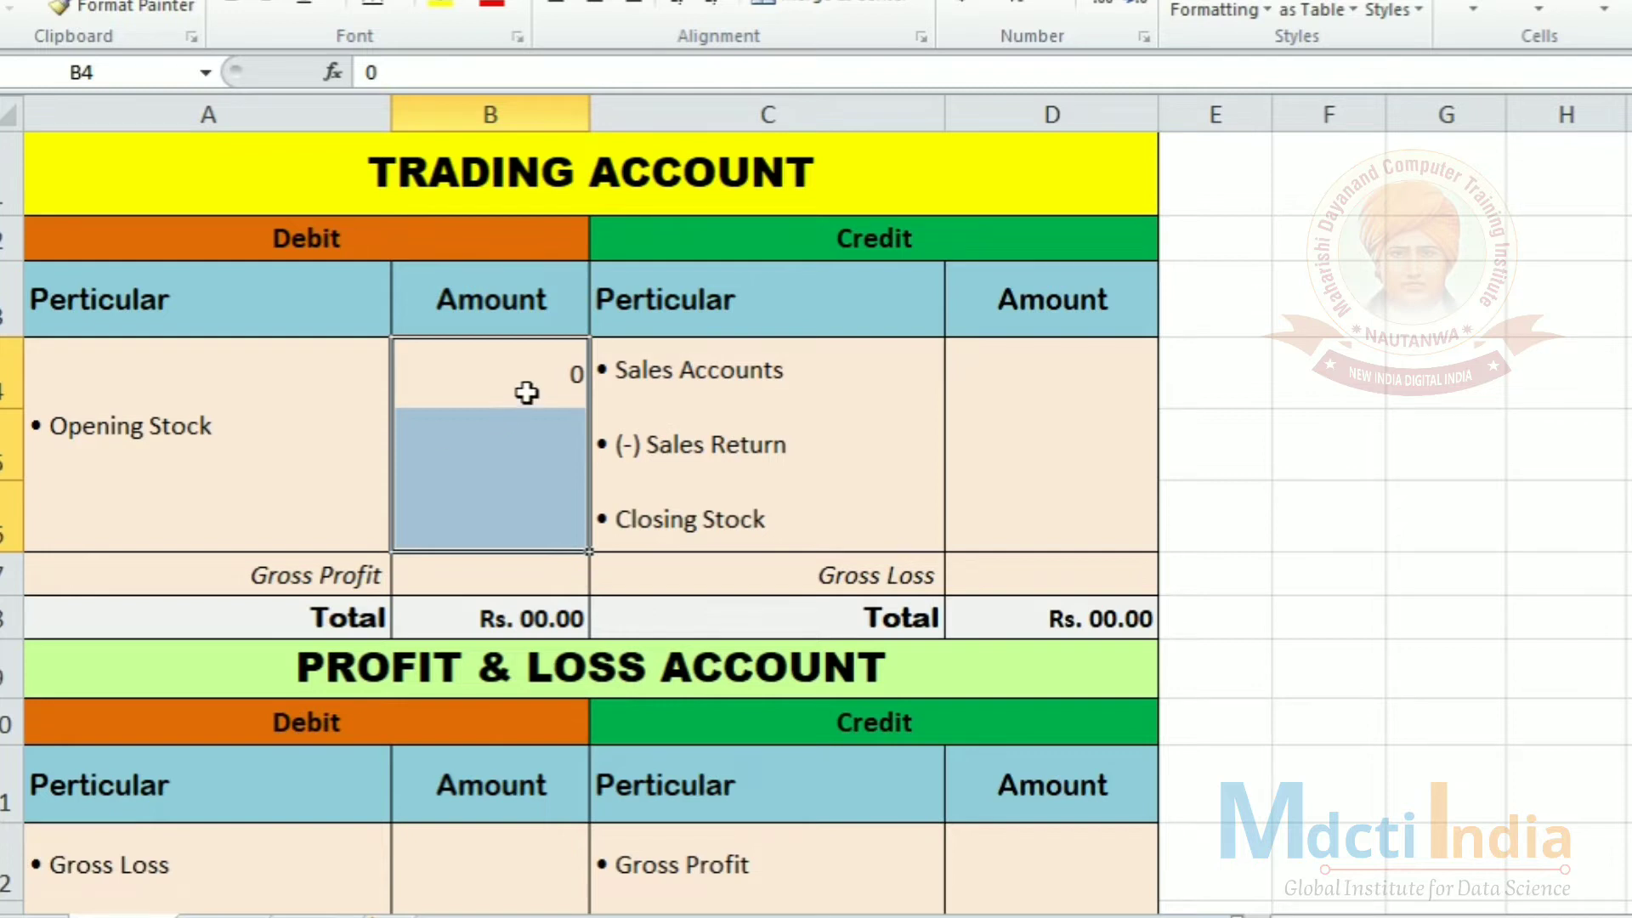
pyautogui.click(90, 433)
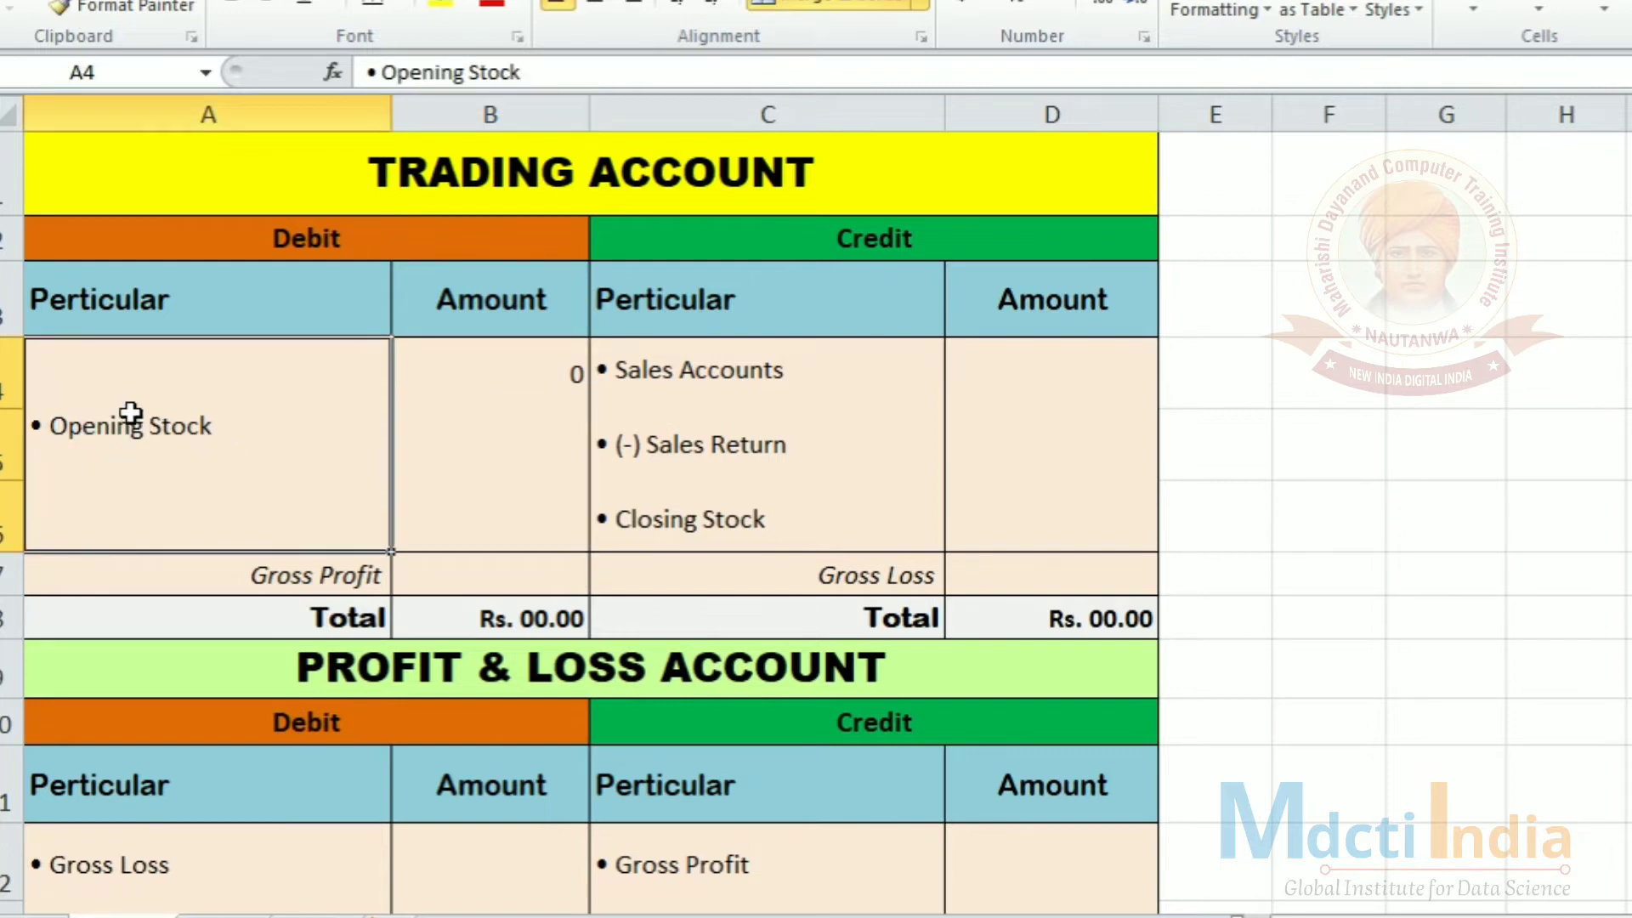
pyautogui.click(816, 5)
pyautogui.click(154, 380)
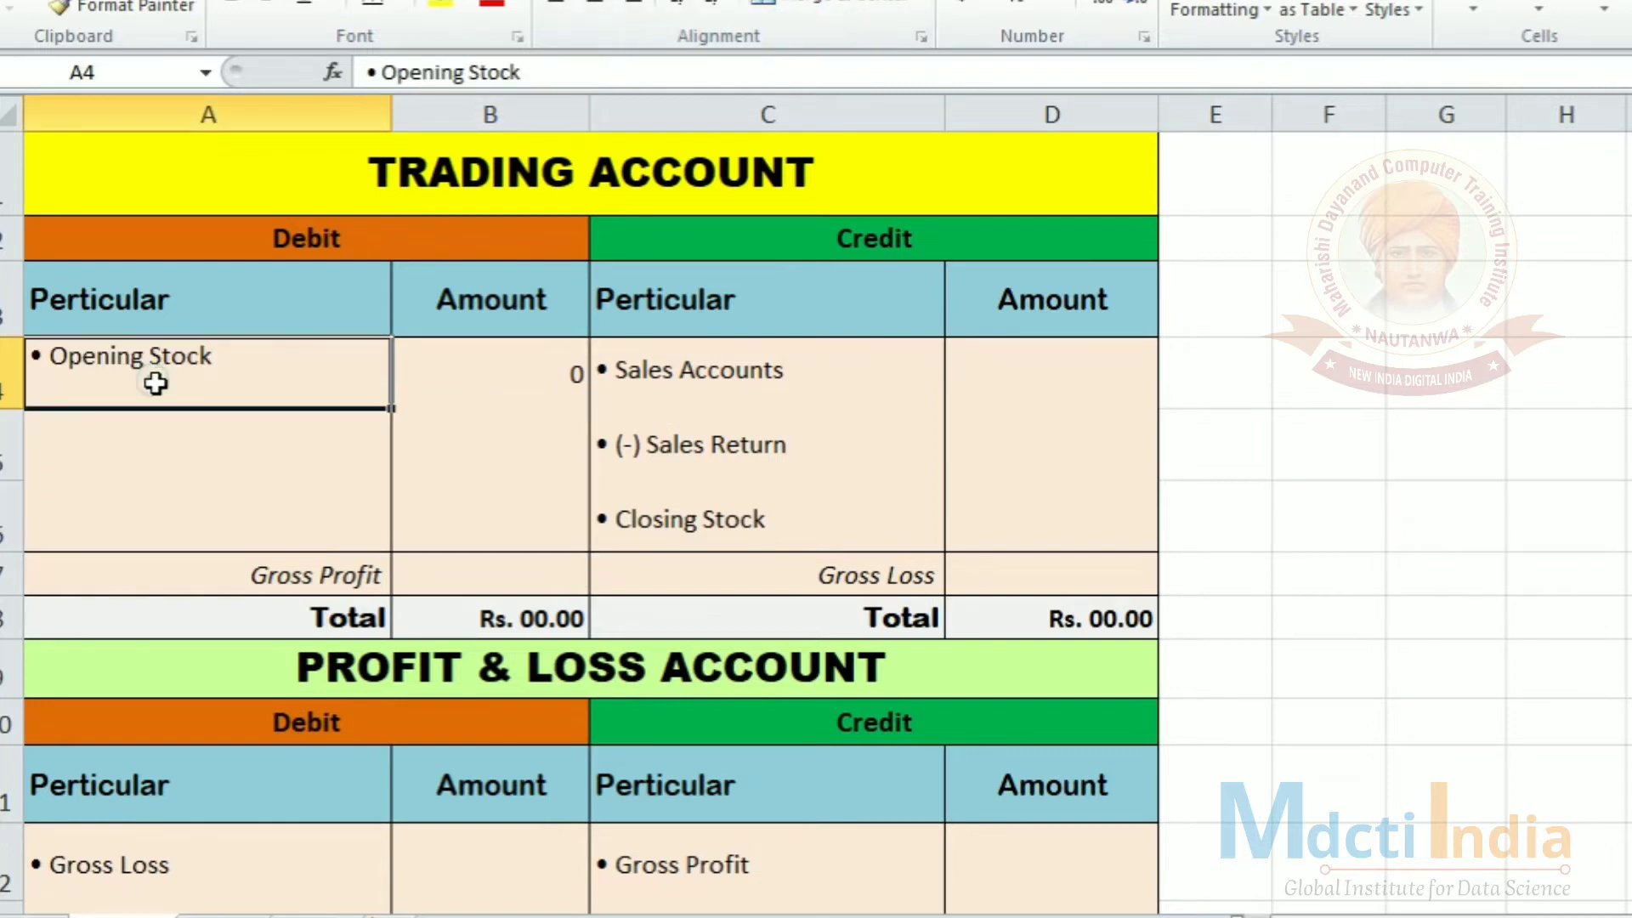
# Apply borders to the Opening Stock row, cells A4:B4
pyautogui.moveTo(293, 383); pyautogui.dragTo(510, 381)
pyautogui.click(299, 397)
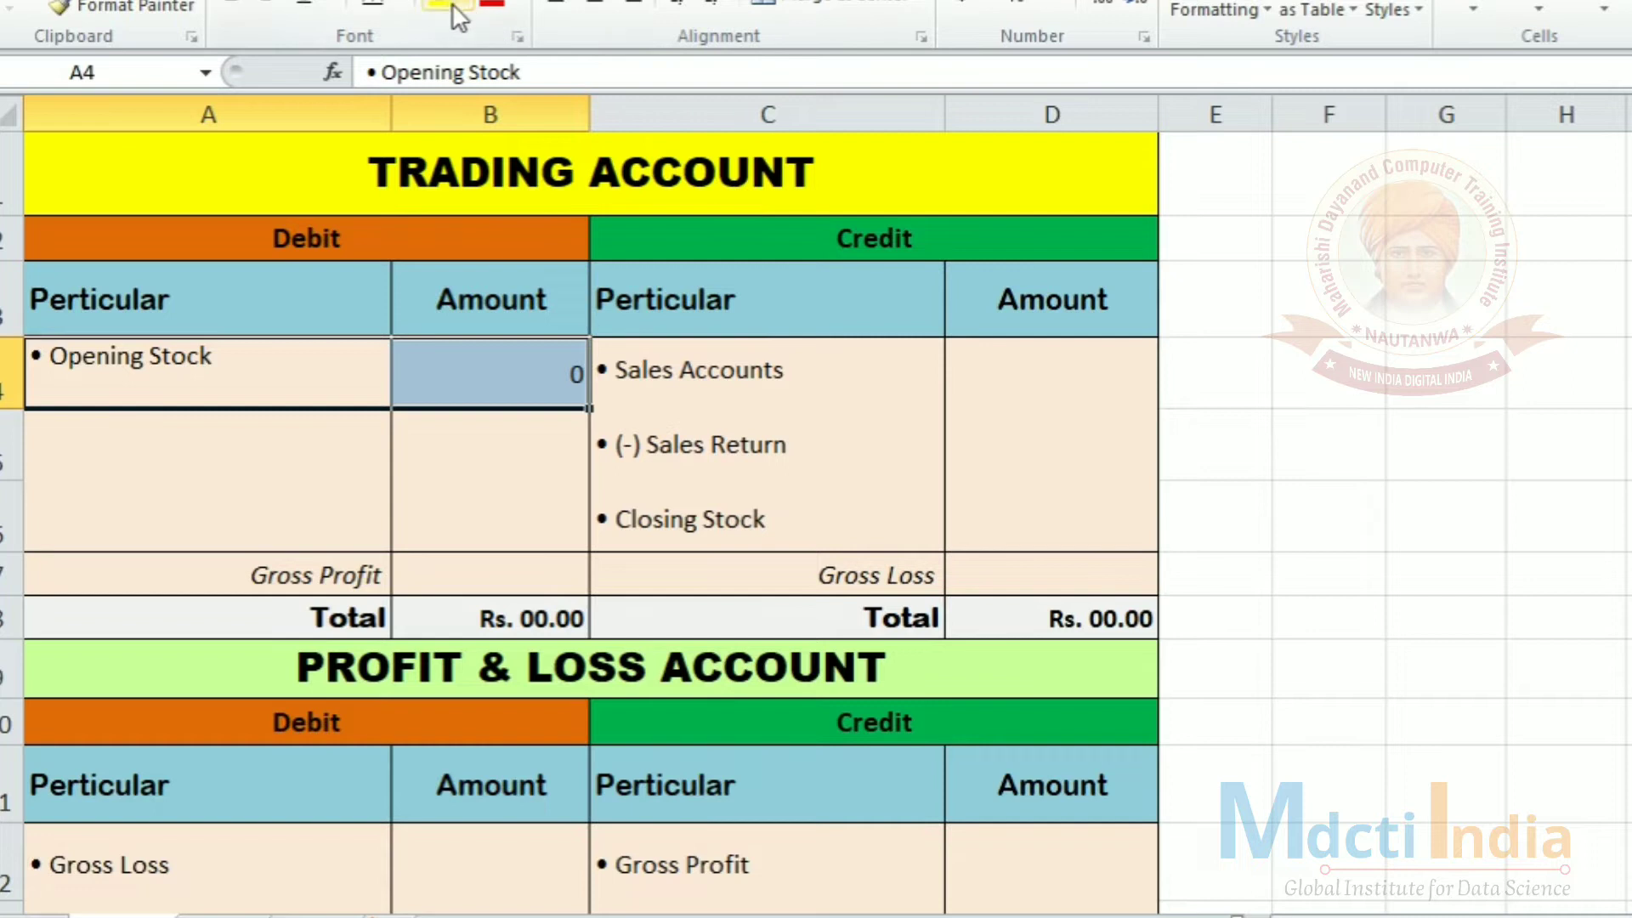
pyautogui.click(392, 7)
pyautogui.click(412, 241)
pyautogui.click(327, 463)
pyautogui.click(452, 444)
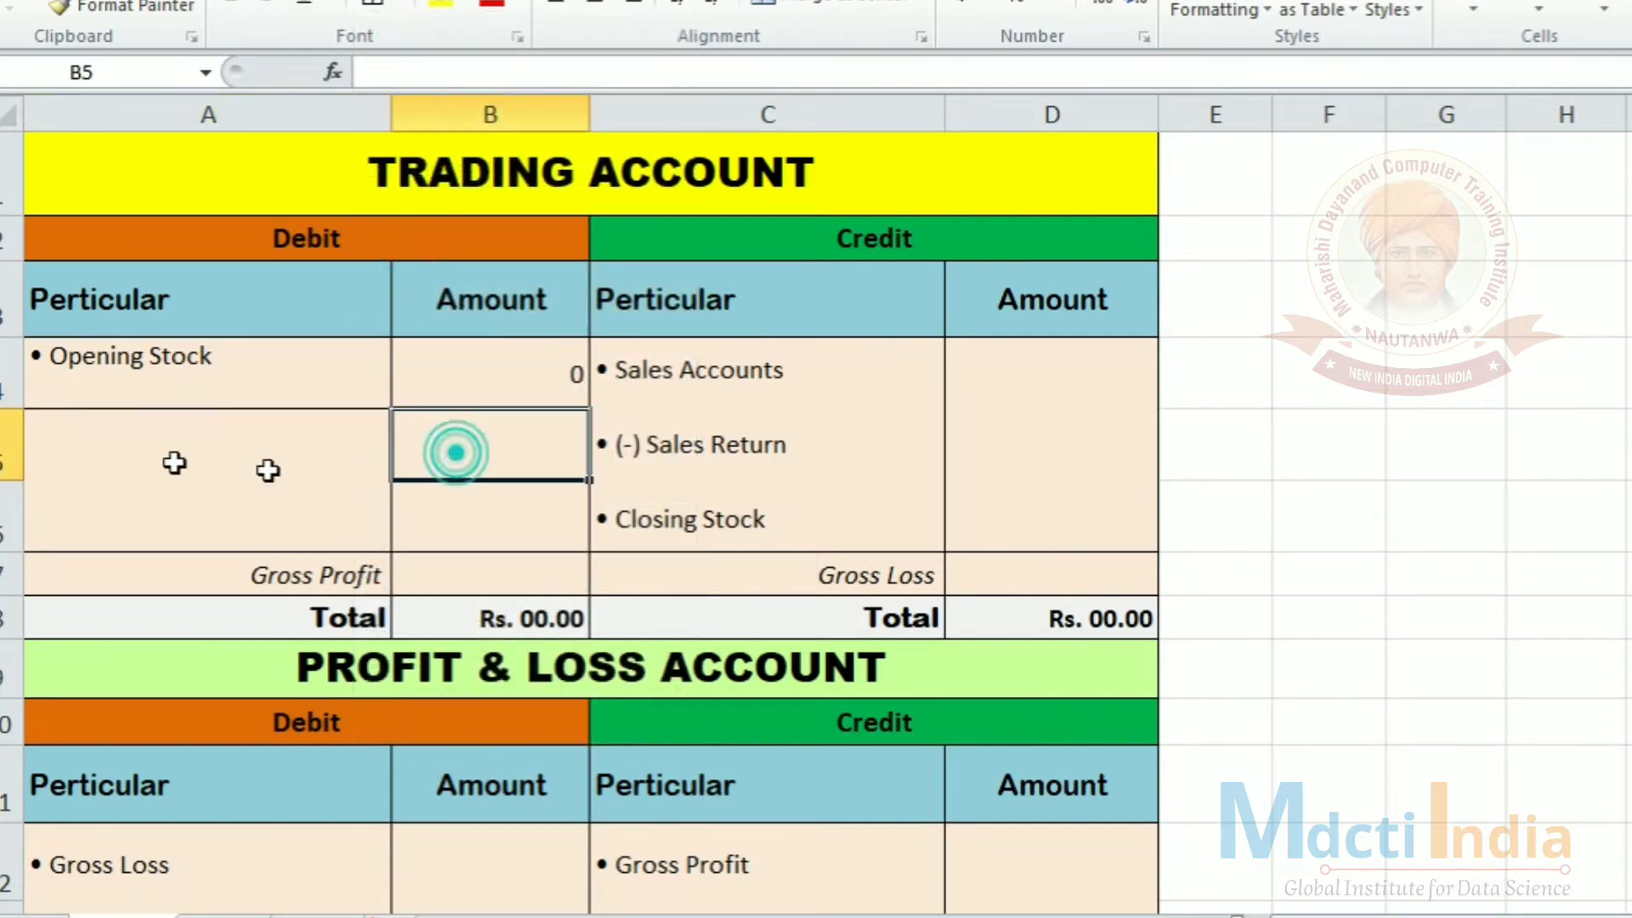
# Centre the contents of A4:B6 horizontally and remove the extra blank lines from the Opening Stock cell
pyautogui.moveTo(153, 379); pyautogui.dragTo(477, 514)
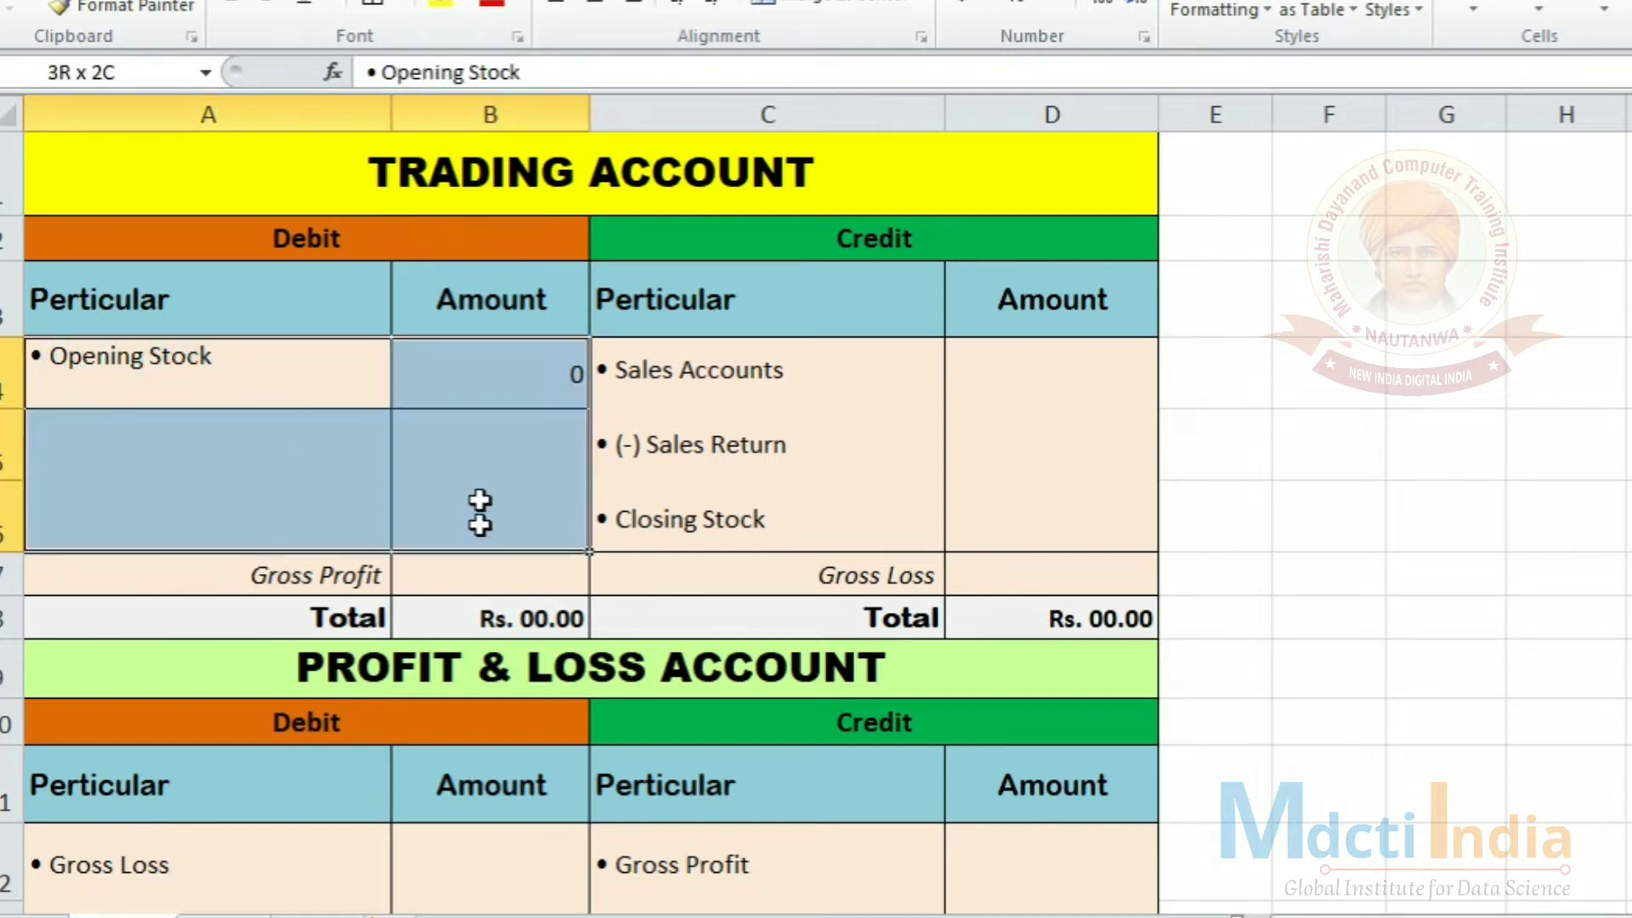
pyautogui.click(595, 6)
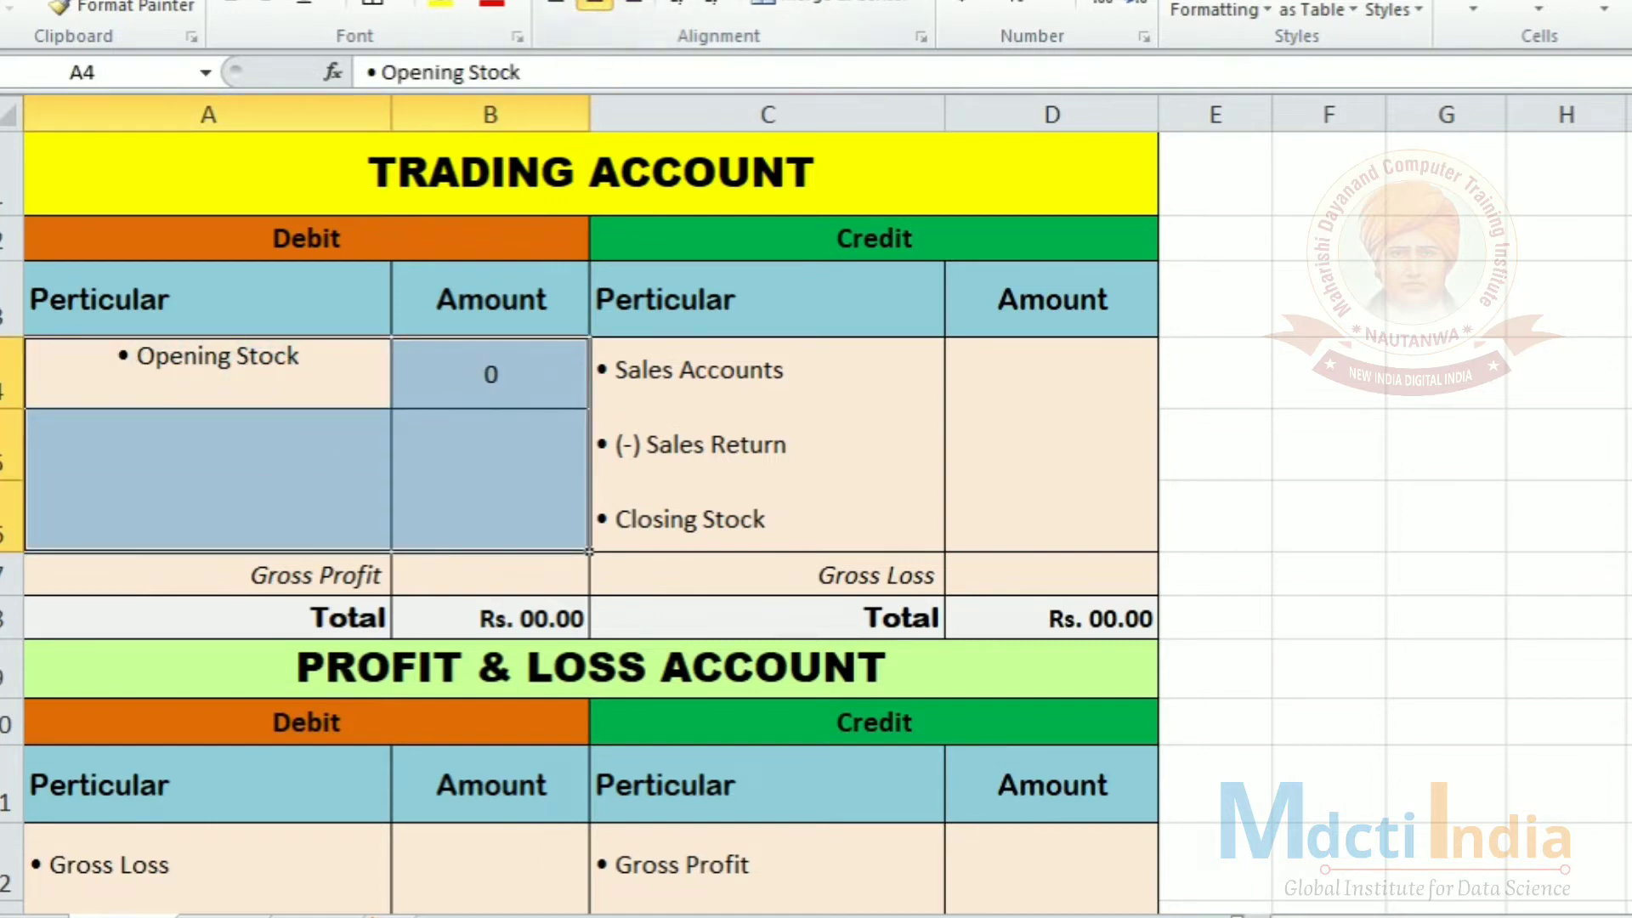
pyautogui.doubleClick(262, 383)
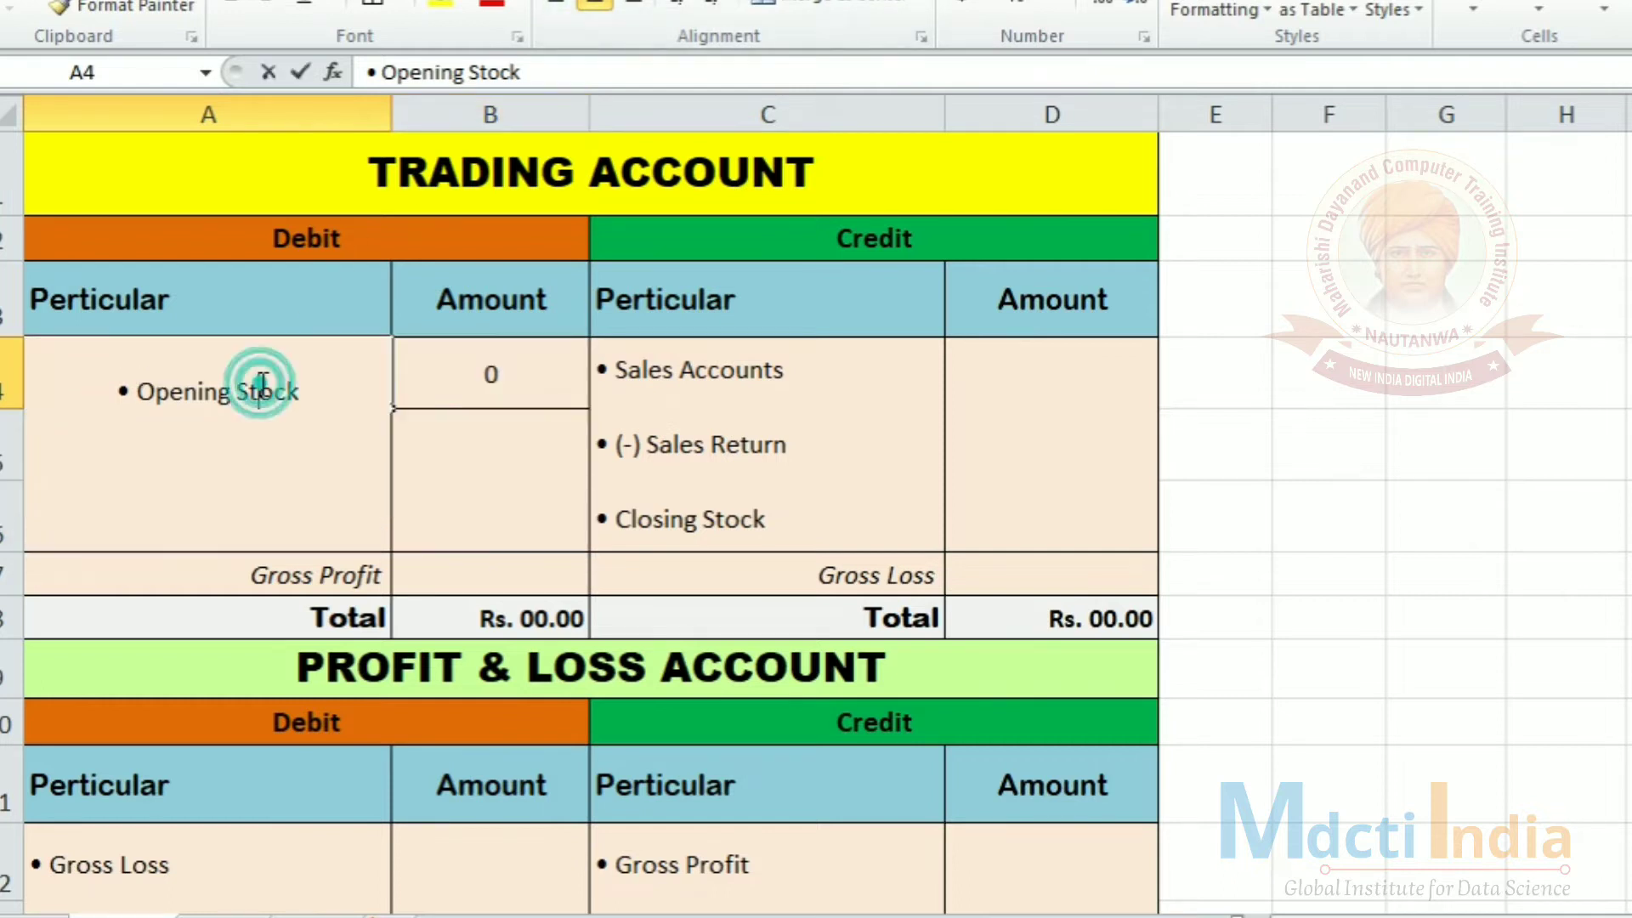
pyautogui.press('Home')
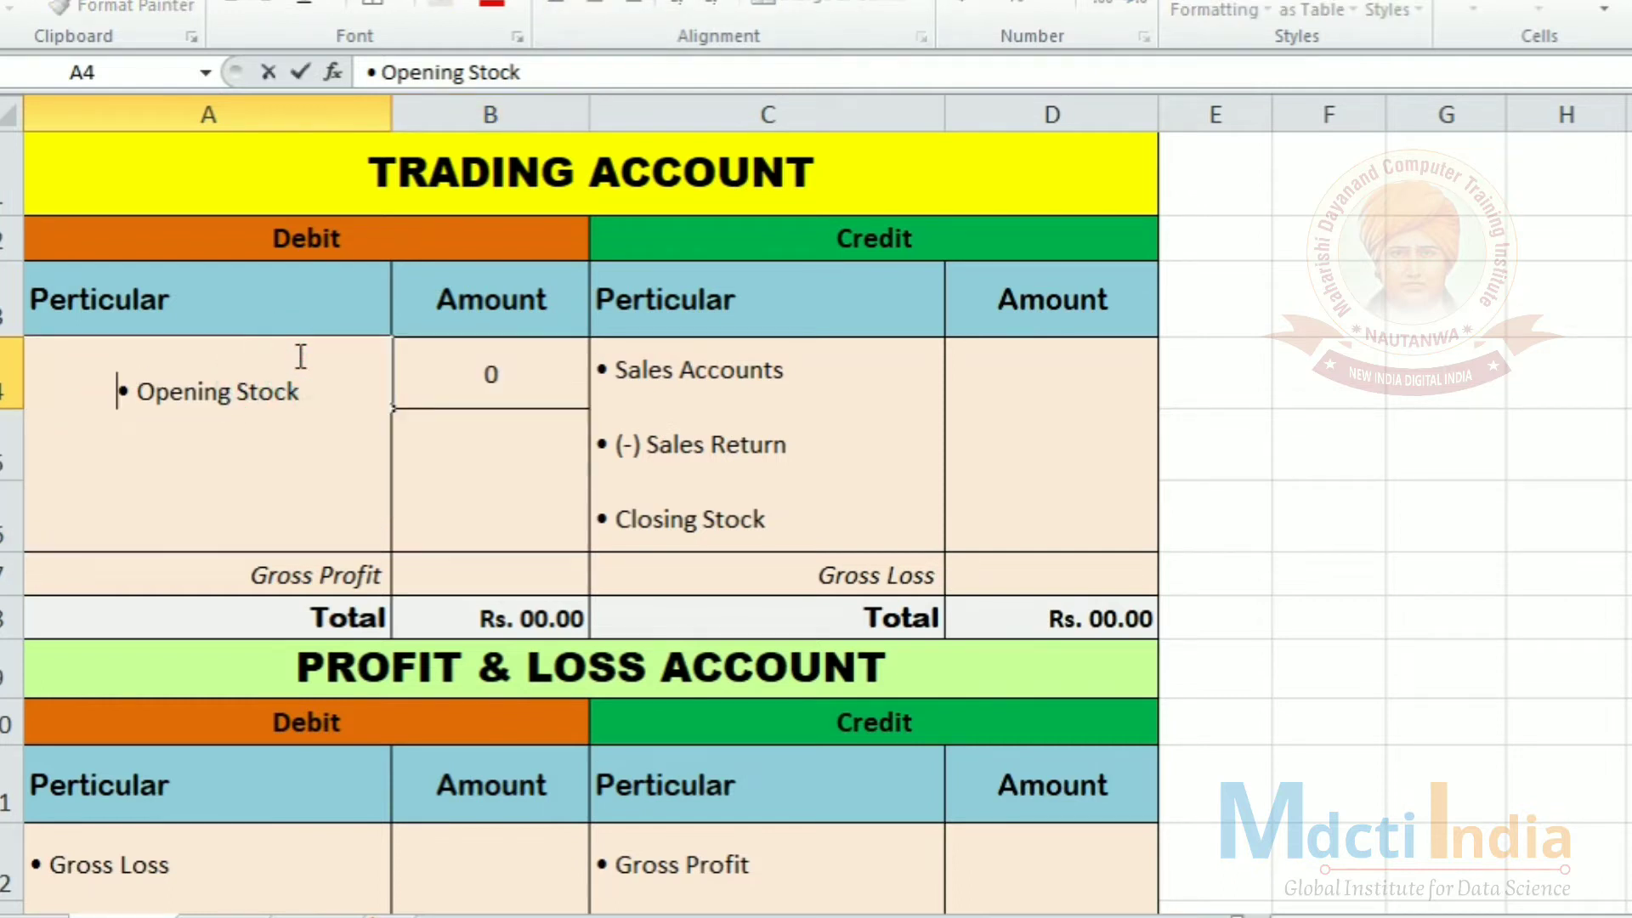
pyautogui.hotkey('alt', 'Return')
pyautogui.press('BackSpace')
pyautogui.click(301, 356)
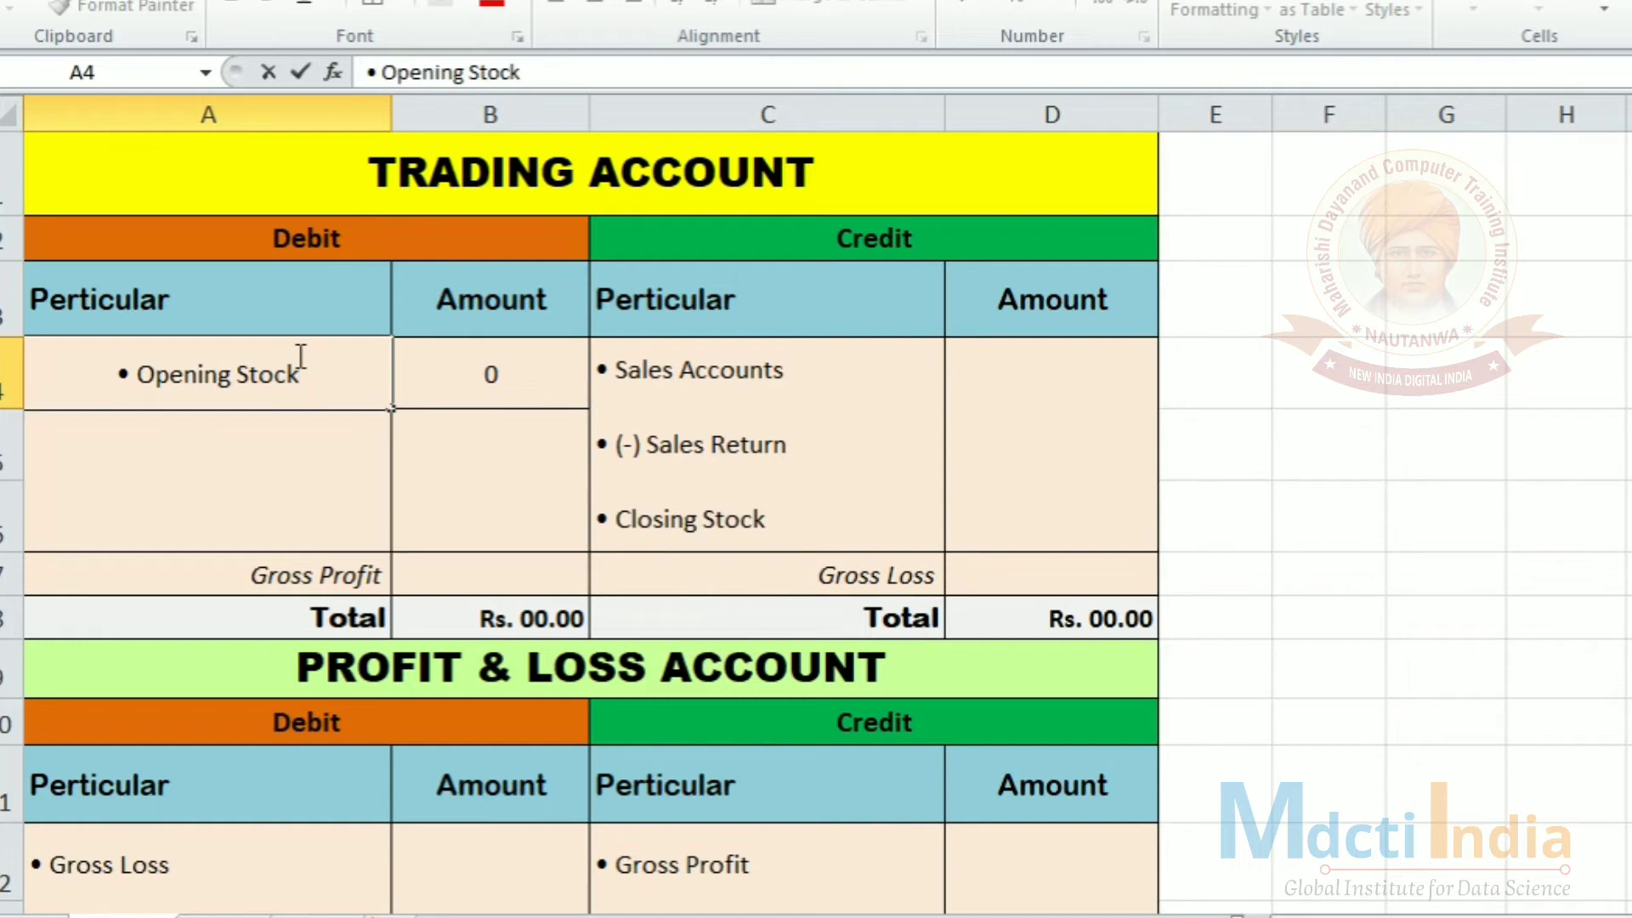
pyautogui.press('Return')
pyautogui.moveTo(502, 368); pyautogui.dragTo(481, 575)
pyautogui.click(1139, 1)
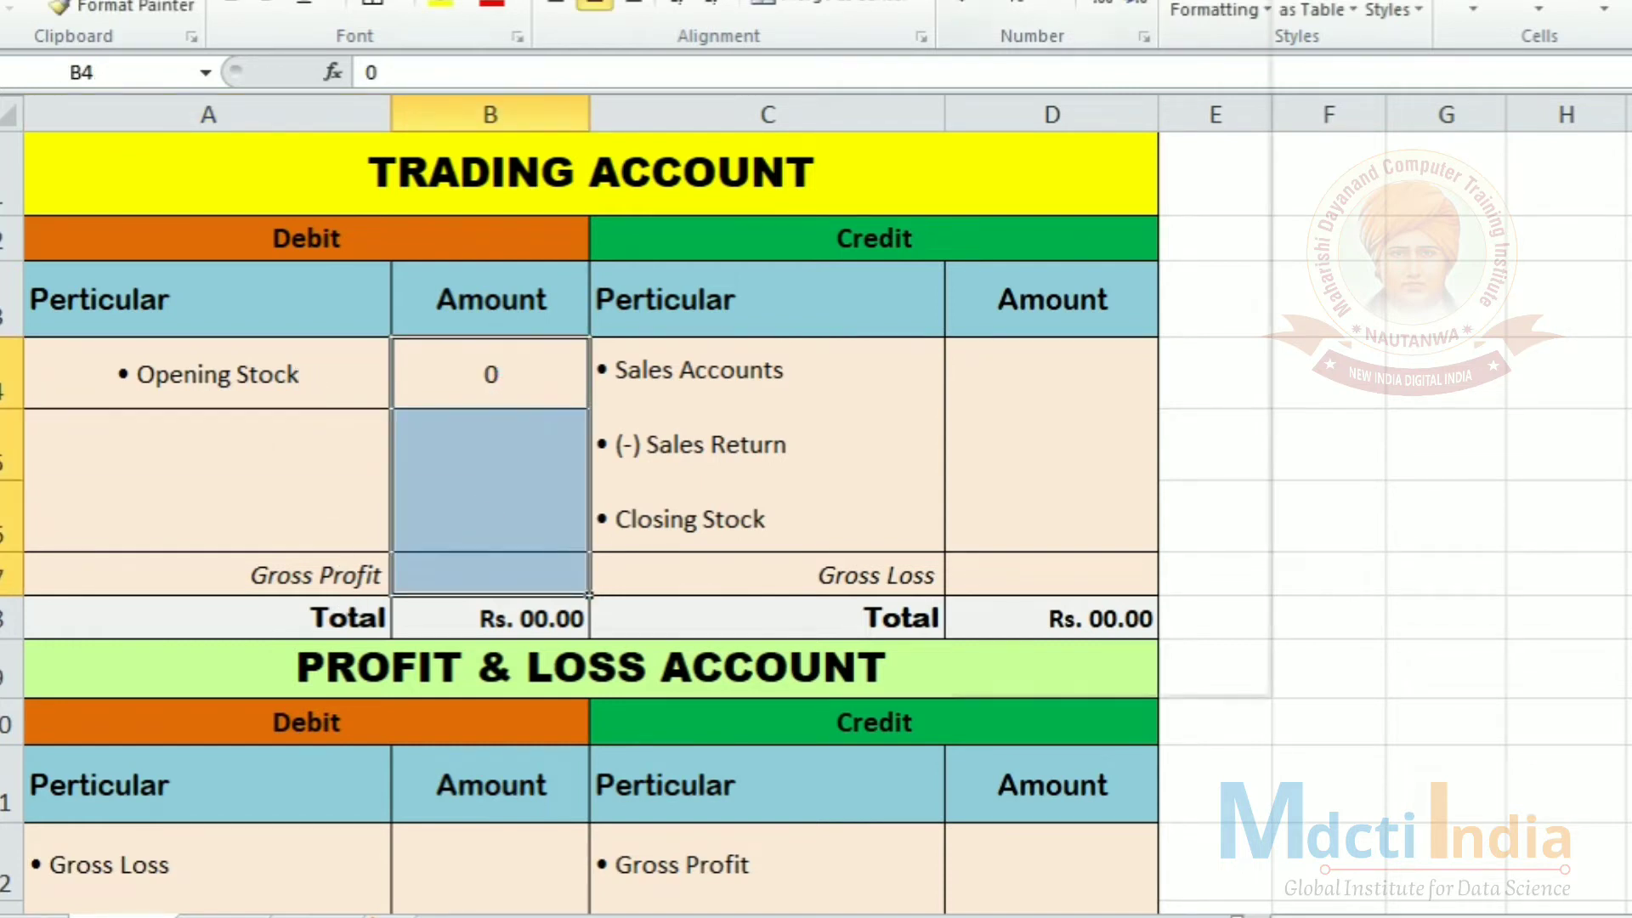
pyautogui.click(1109, 54)
pyautogui.click(1135, 7)
pyautogui.click(1135, 7)
# Enter "Purchase (20 Pcs monitor)" in cell A5, with "20*4000" on a second line of the same cell
pyautogui.click(324, 441)
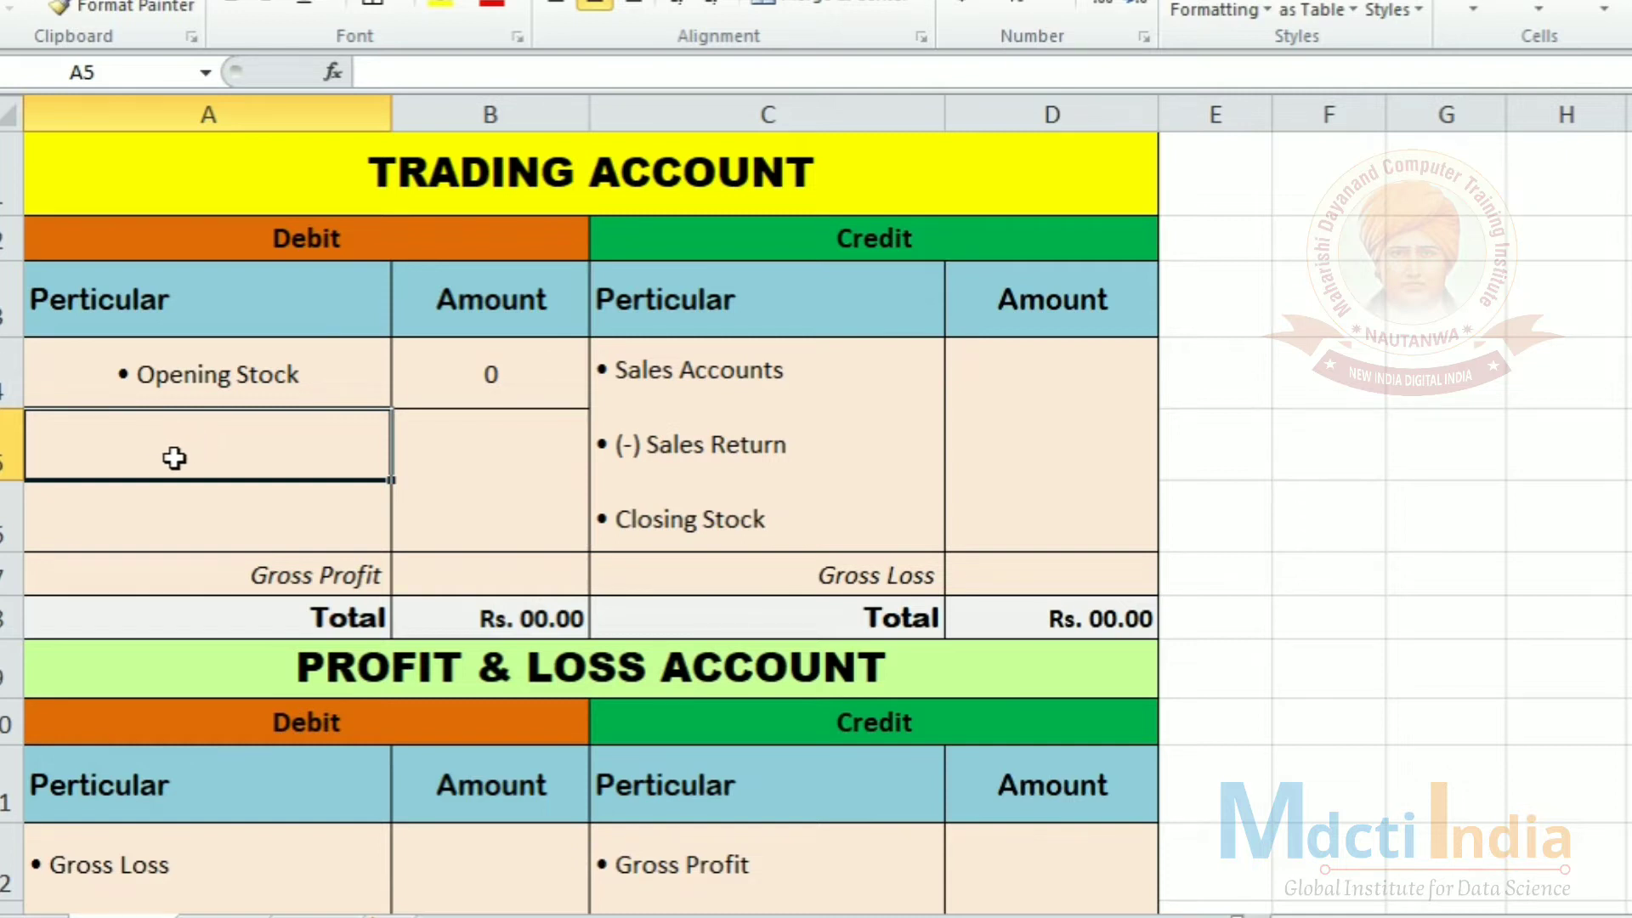
pyautogui.write('pURCHASE')
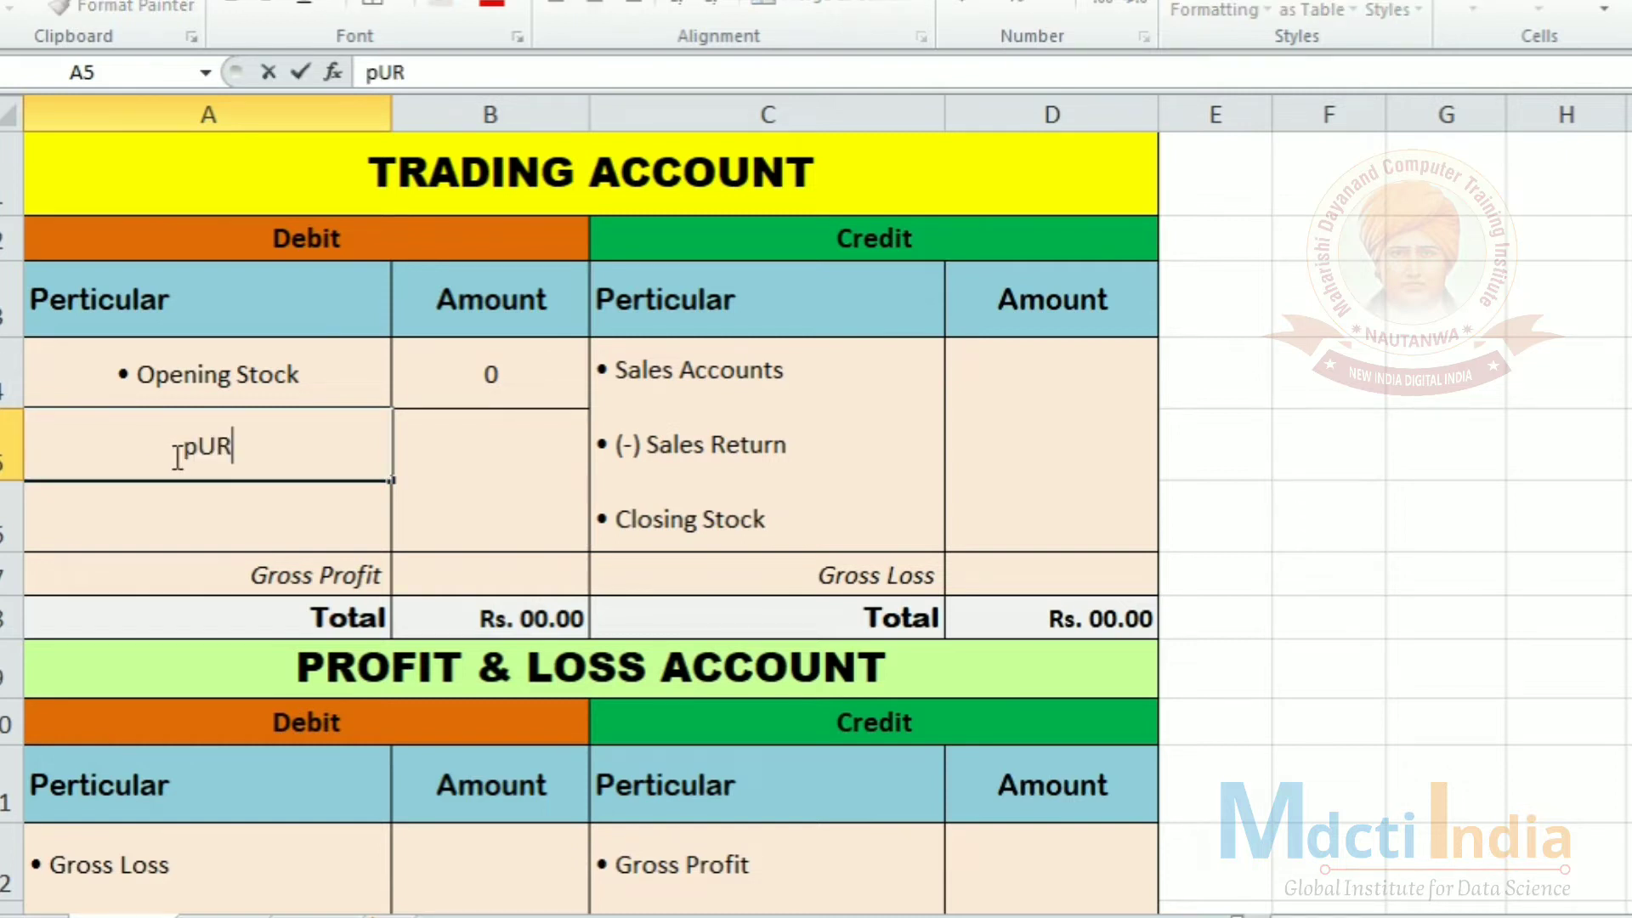
pyautogui.press('BackSpace')
pyautogui.press('BackSpace')
pyautogui.press('BackSpace')
pyautogui.press('BackSpace')
pyautogui.press('BackSpace')
pyautogui.press('BackSpace')
pyautogui.press('BackSpace')
pyautogui.press('BackSpace')
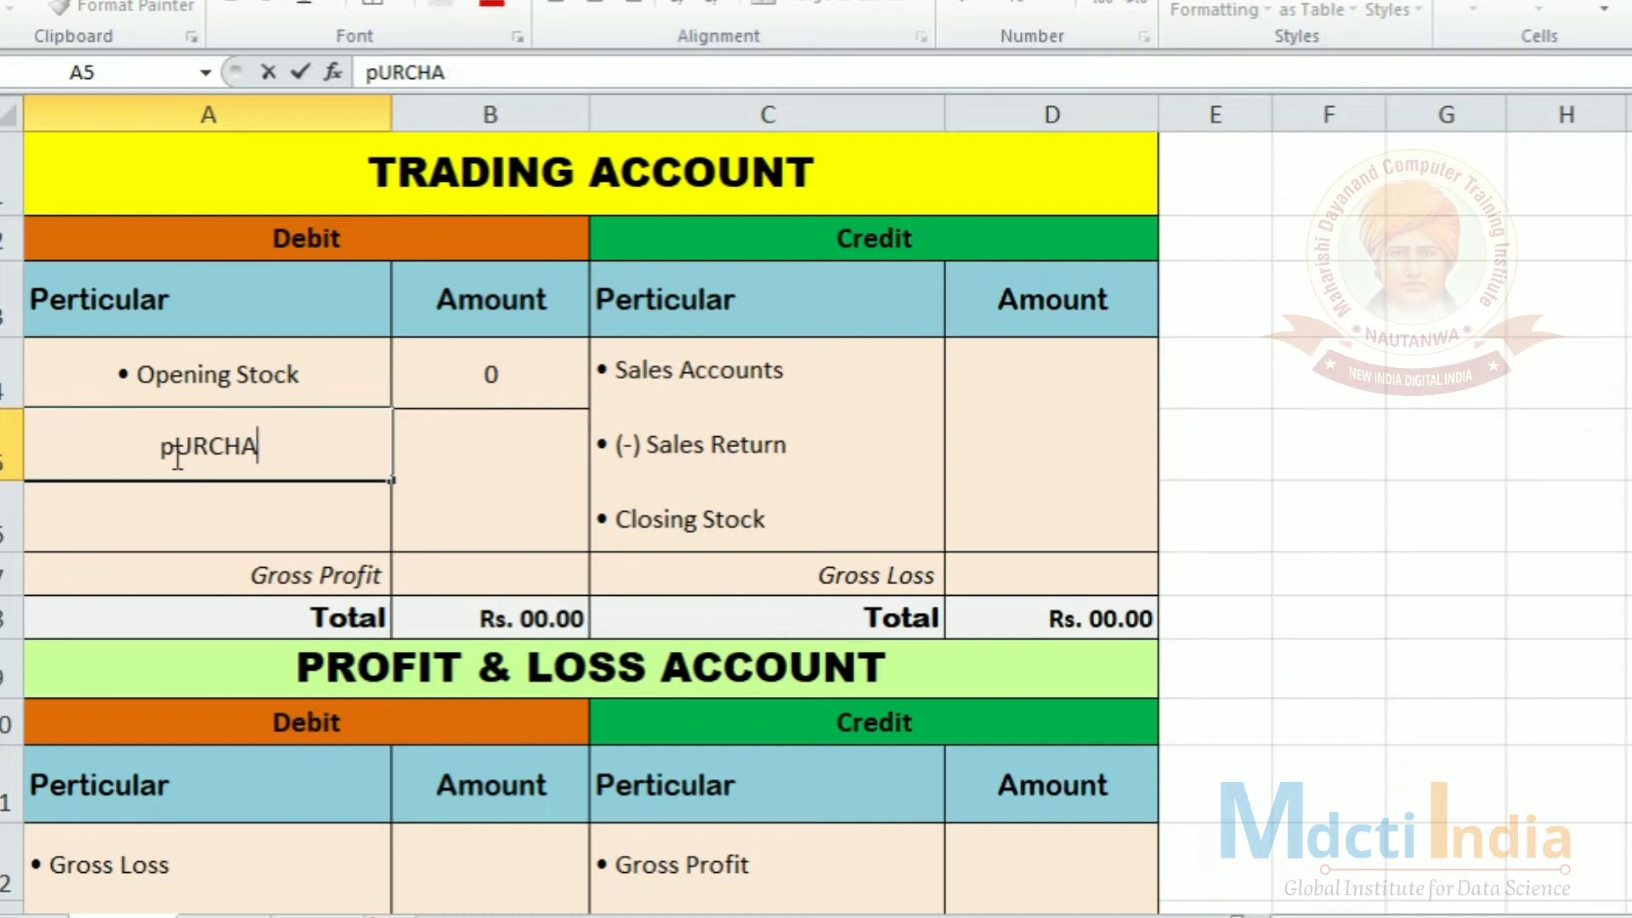
pyautogui.write('Purchase')
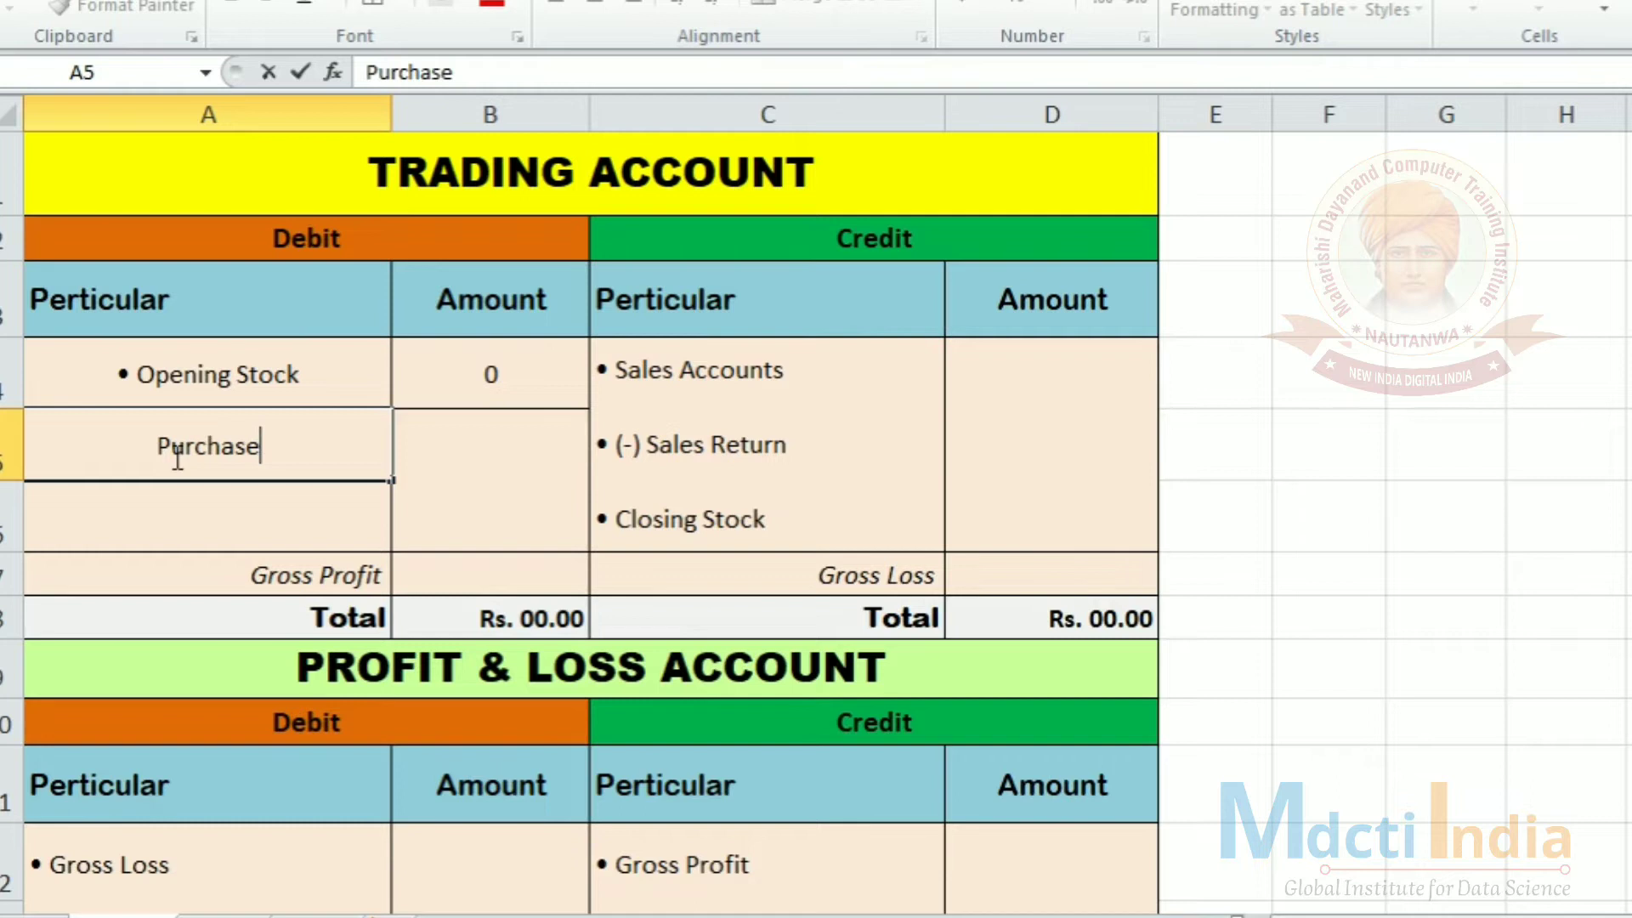
pyautogui.write(' (20')
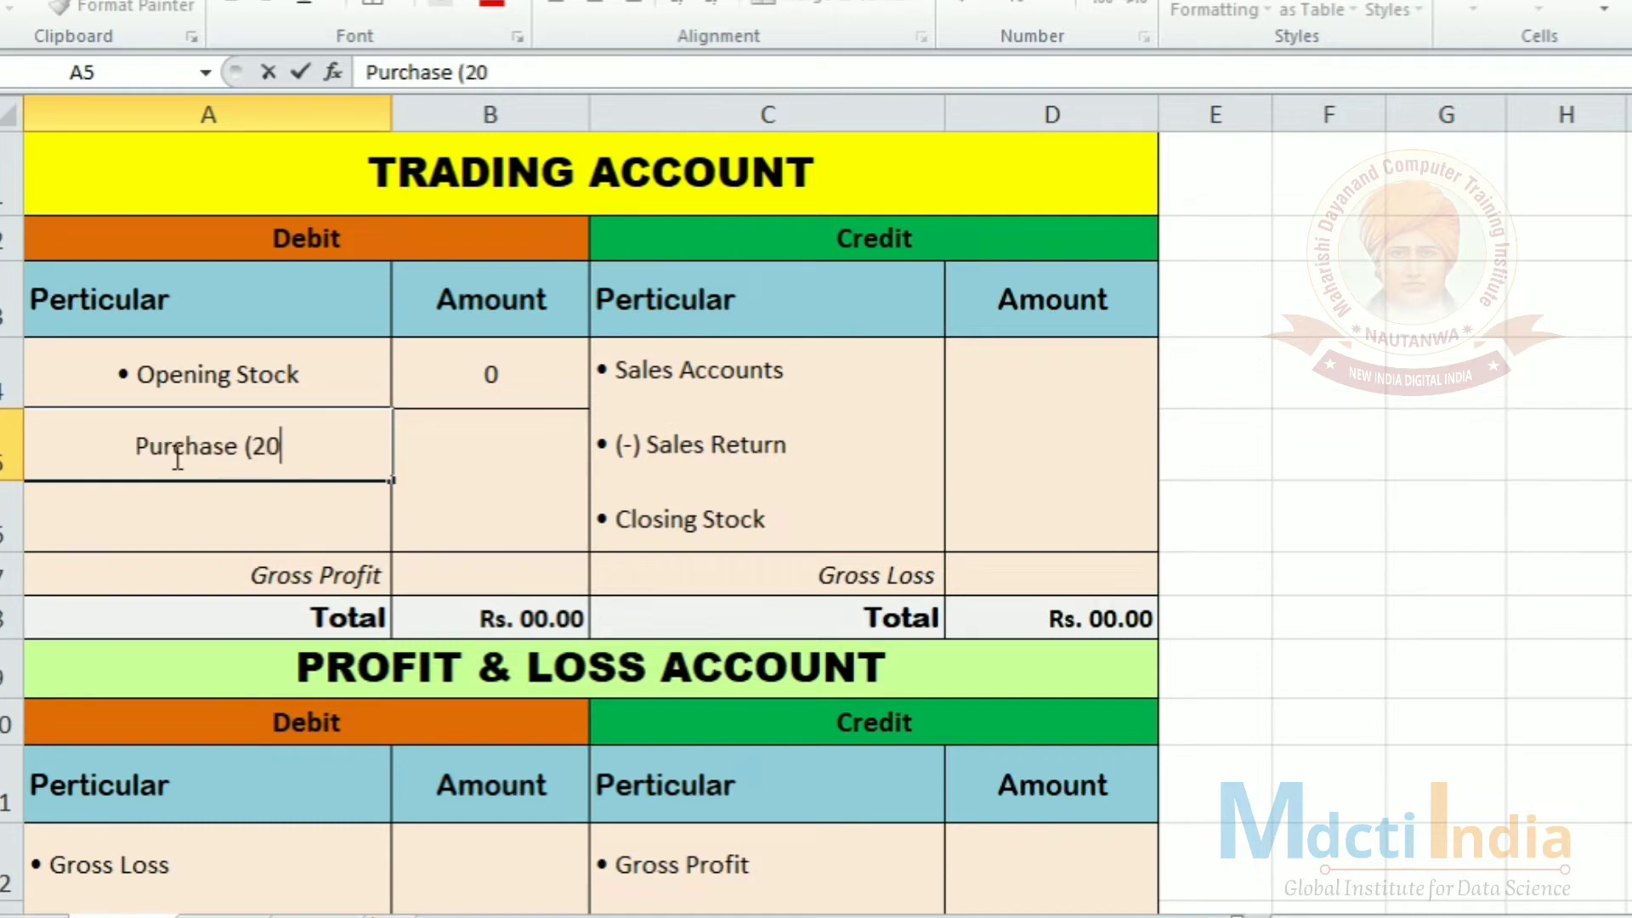
pyautogui.write(' Pcs moniter')
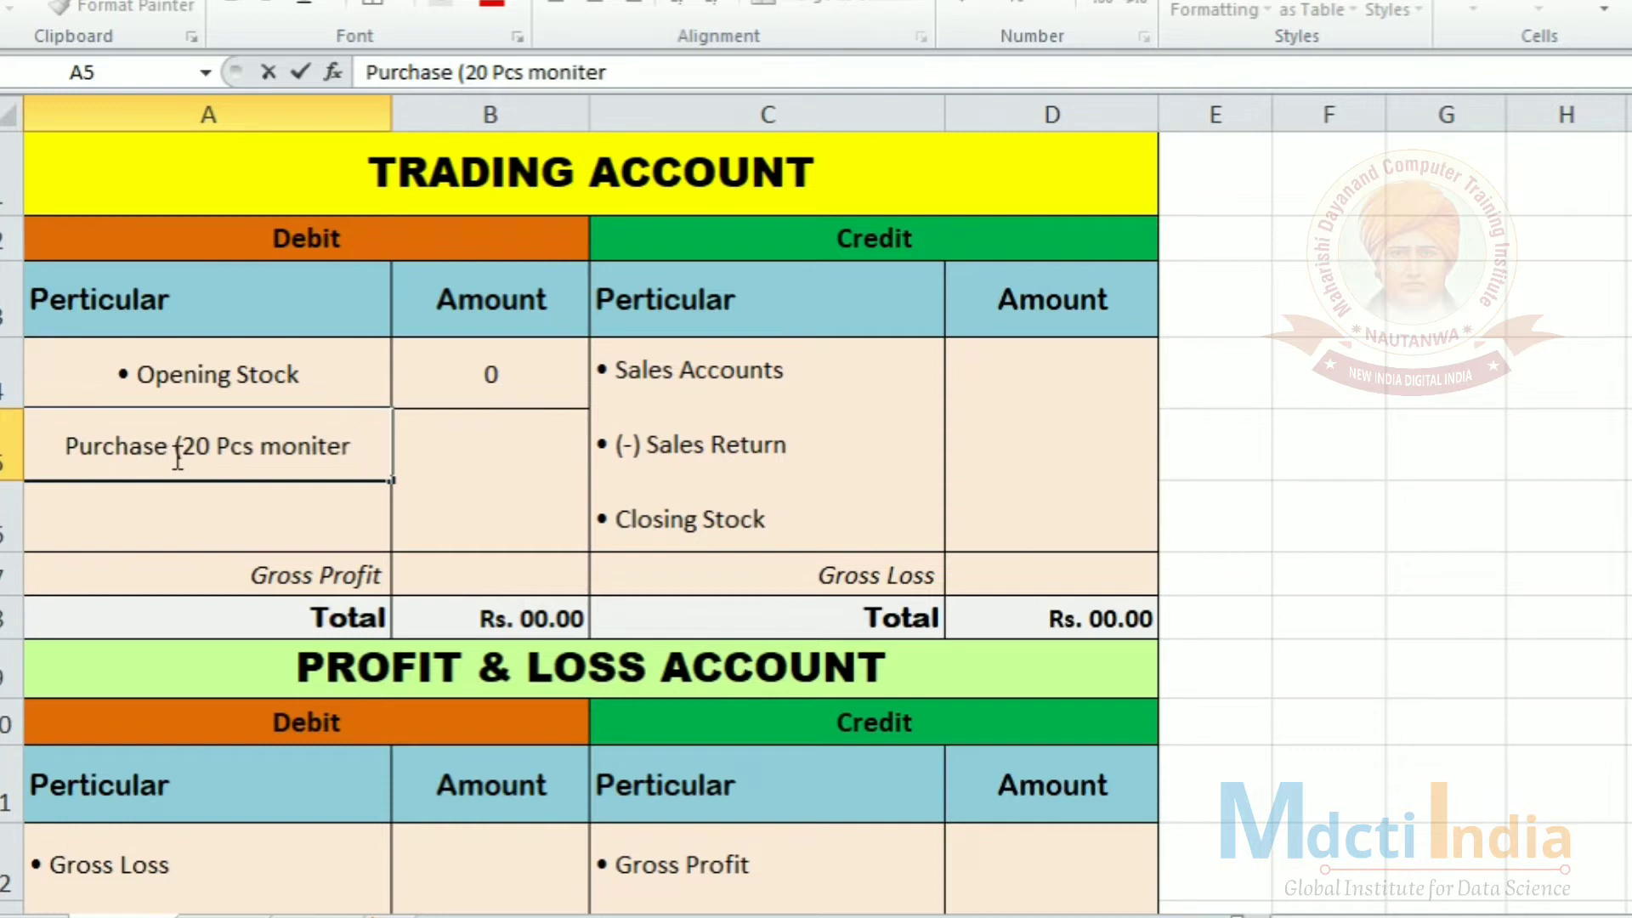
pyautogui.press('BackSpace')
pyautogui.press('BackSpace')
pyautogui.write('or)')
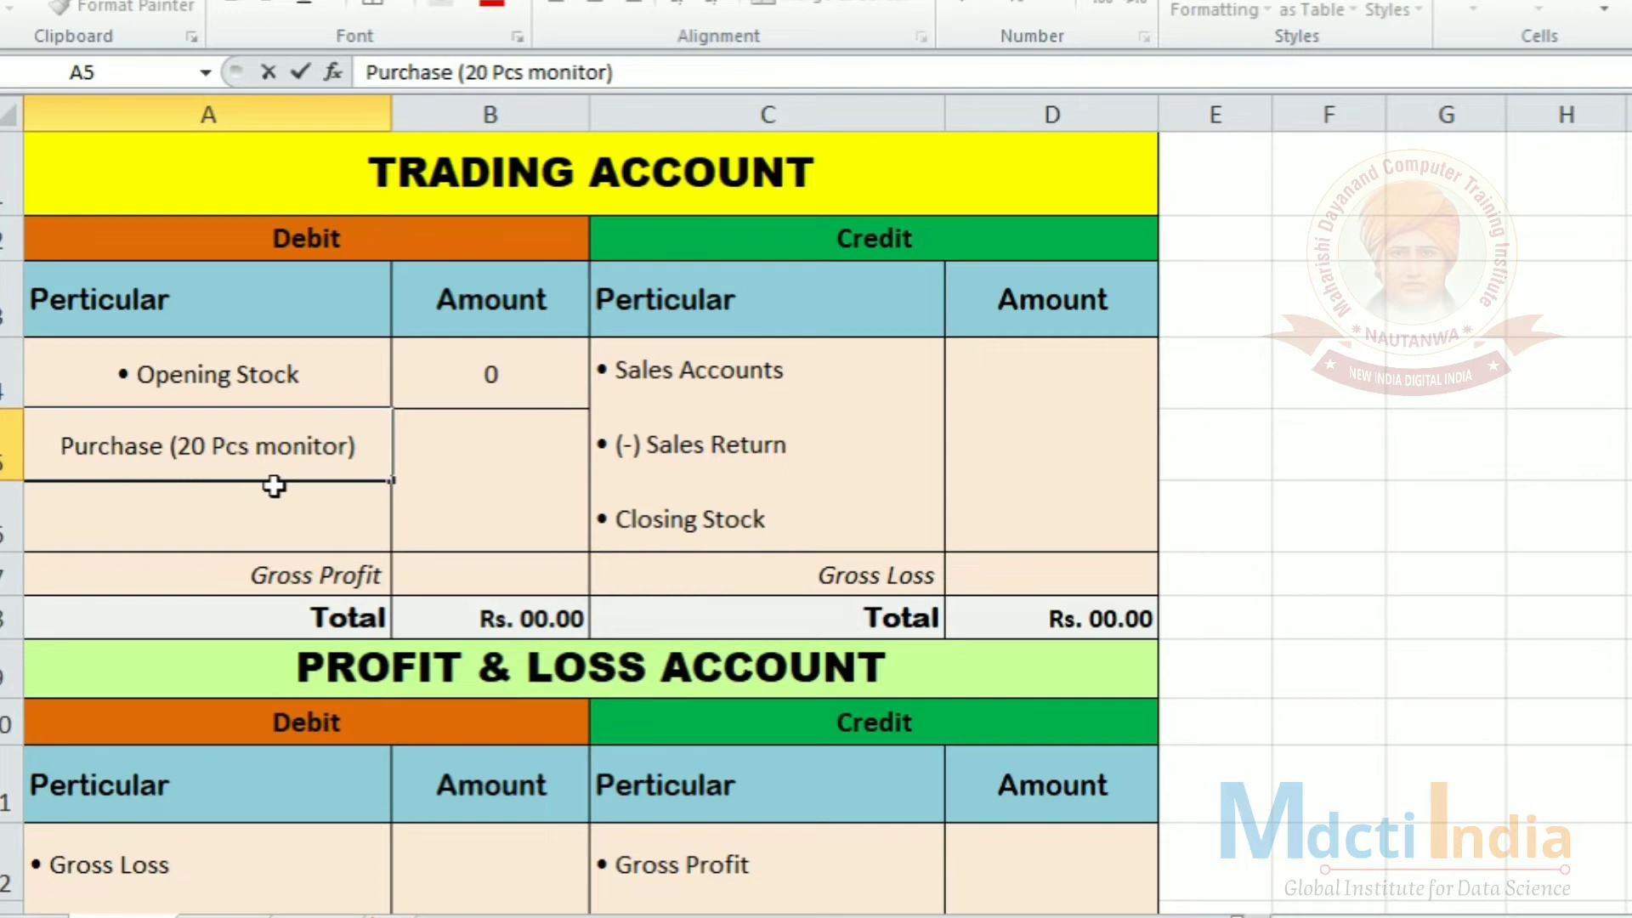
pyautogui.hotkey('alt', 'Return')
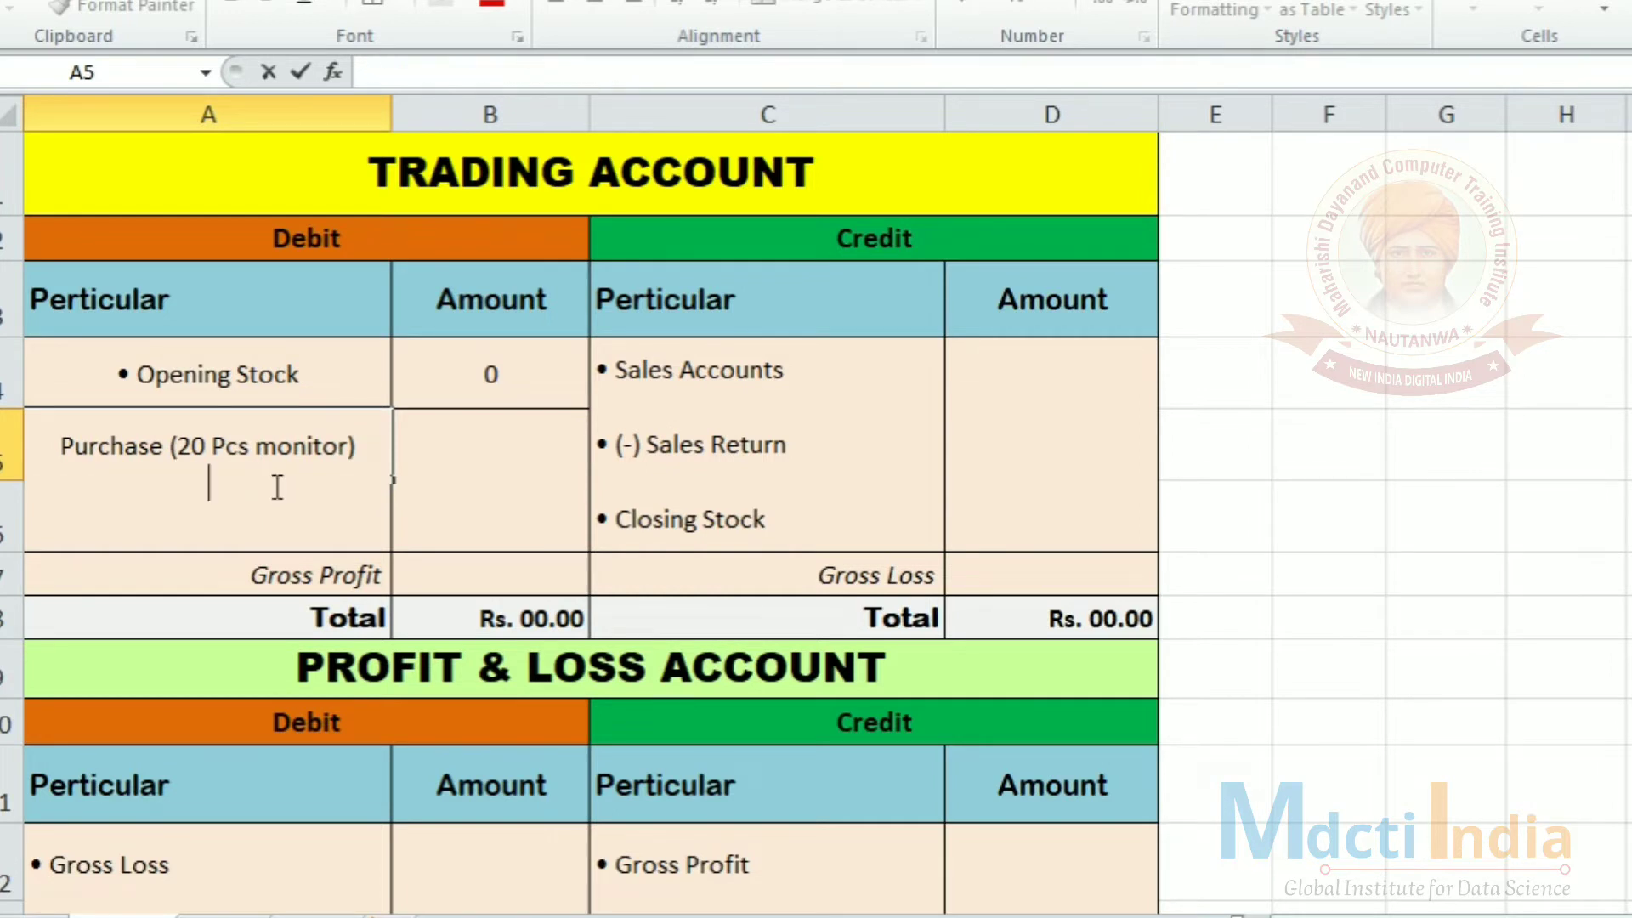
pyautogui.write('20*4000')
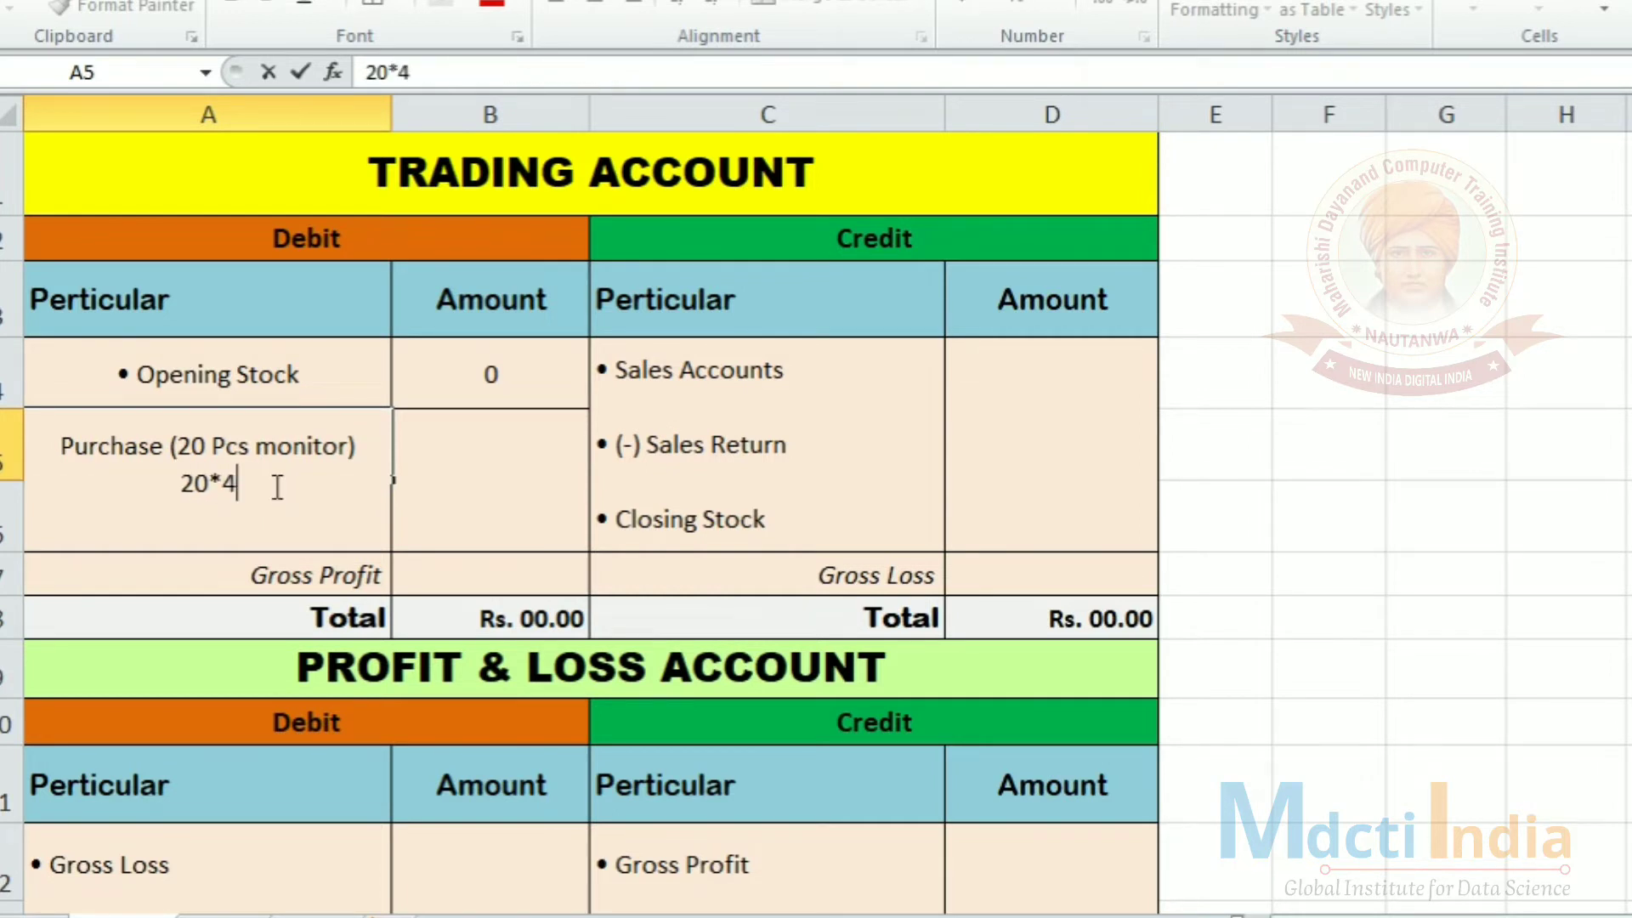
pyautogui.click(474, 448)
# Apply borders to the Purchase row, cells A5:B5
pyautogui.click(259, 473)
pyautogui.moveTo(260, 474); pyautogui.dragTo(467, 452)
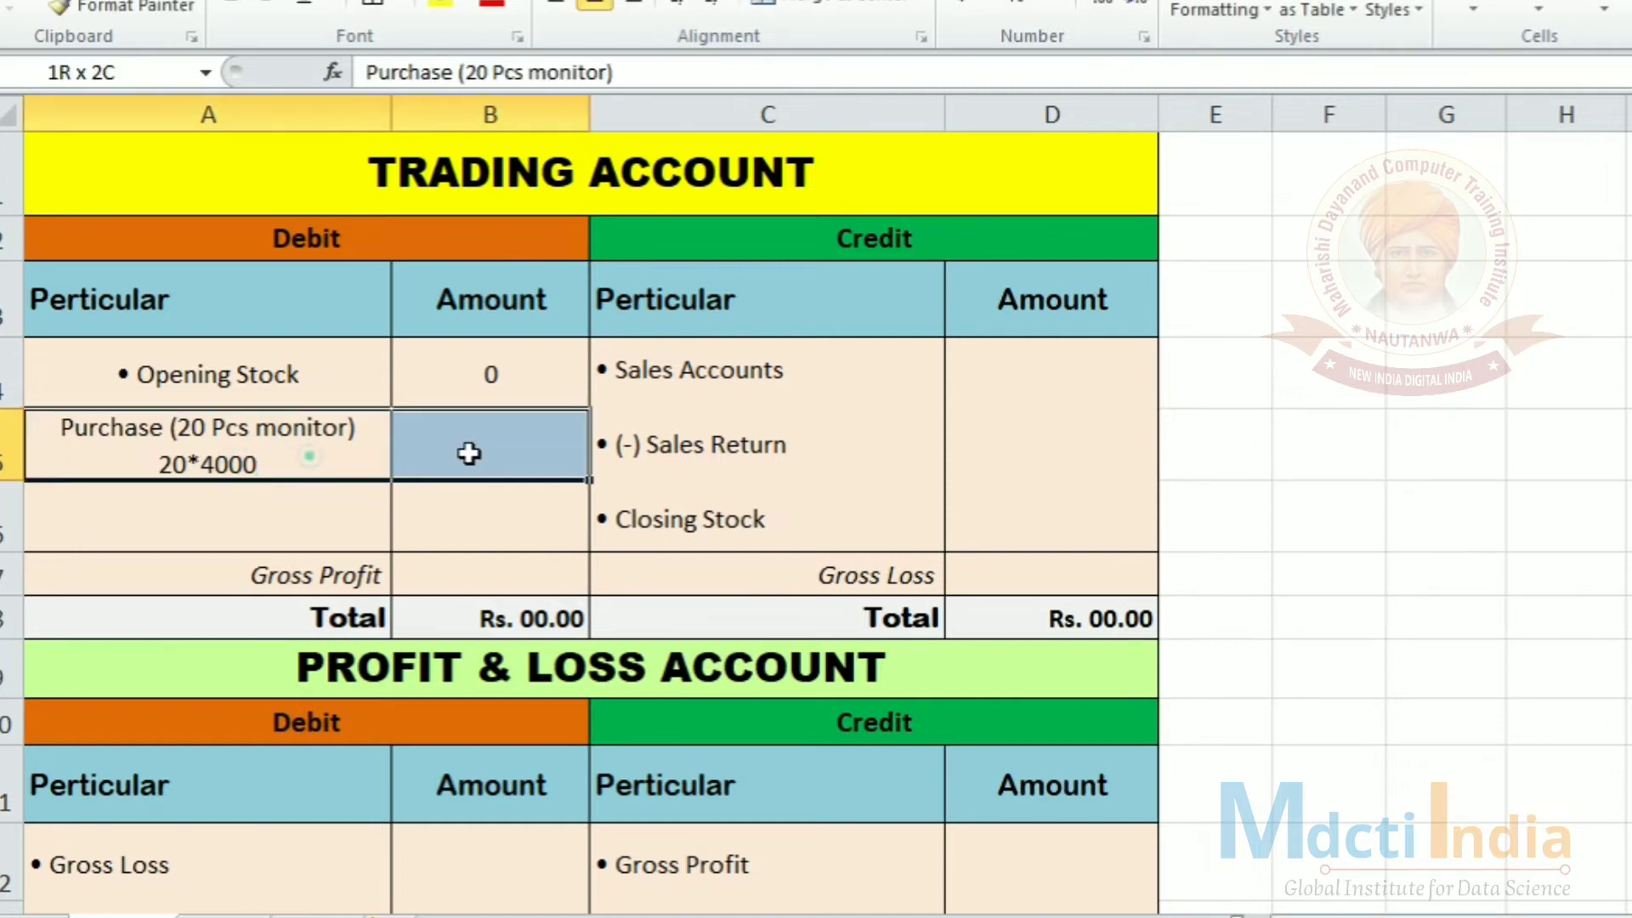
pyautogui.click(377, 13)
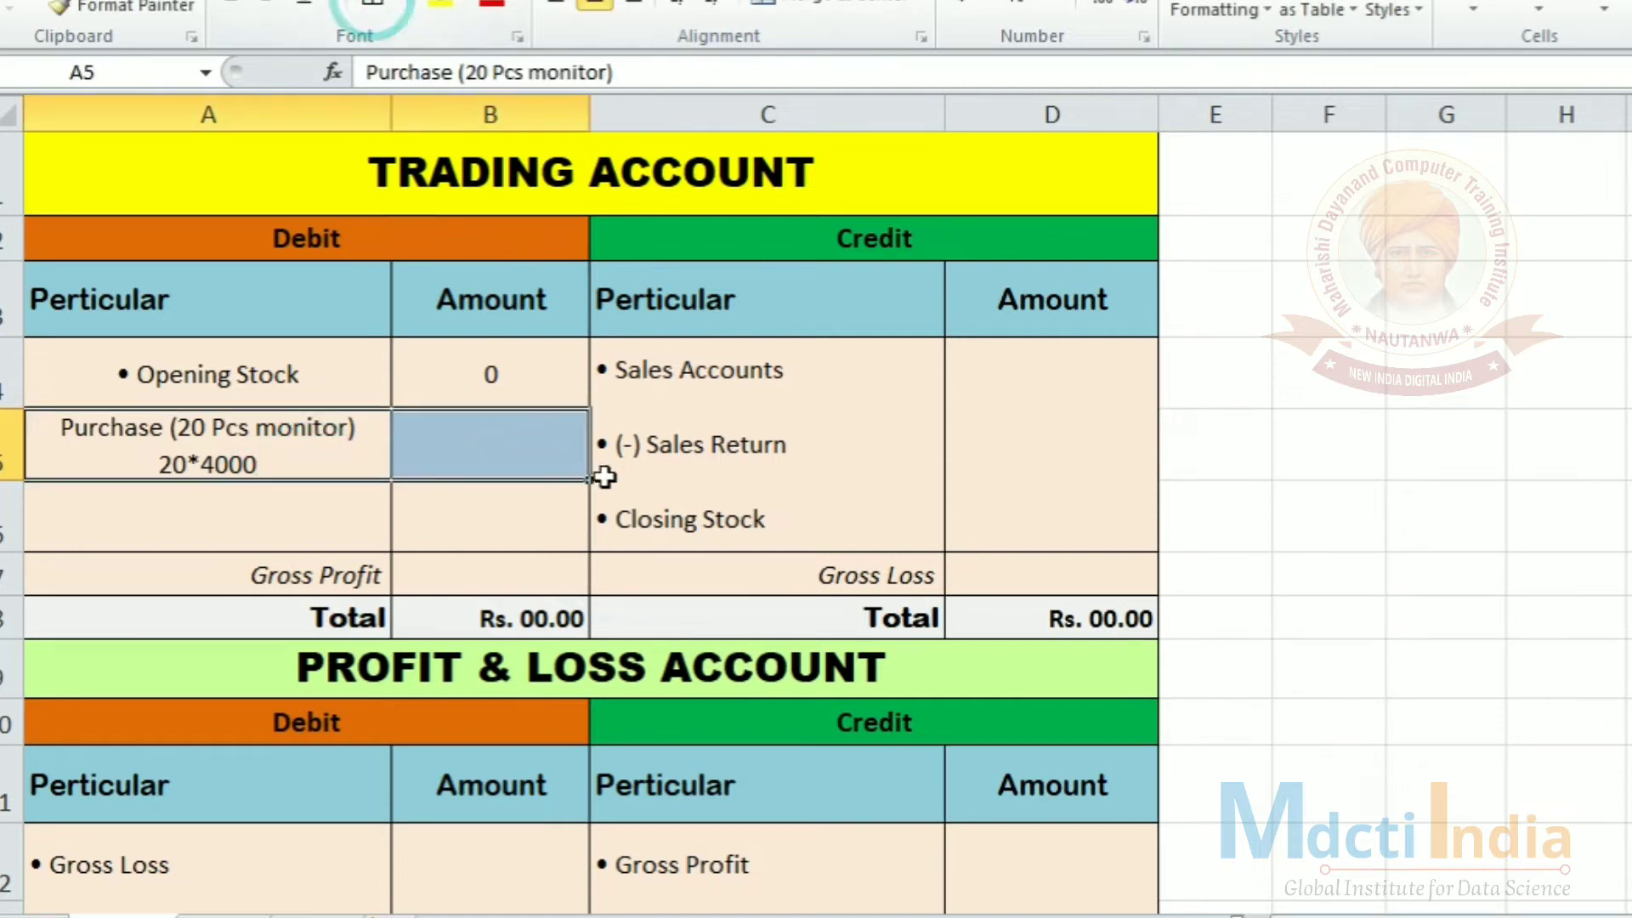
pyautogui.click(718, 488)
# Calculate the purchase amount in cell B5 with the formula =20*4000
pyautogui.click(510, 440)
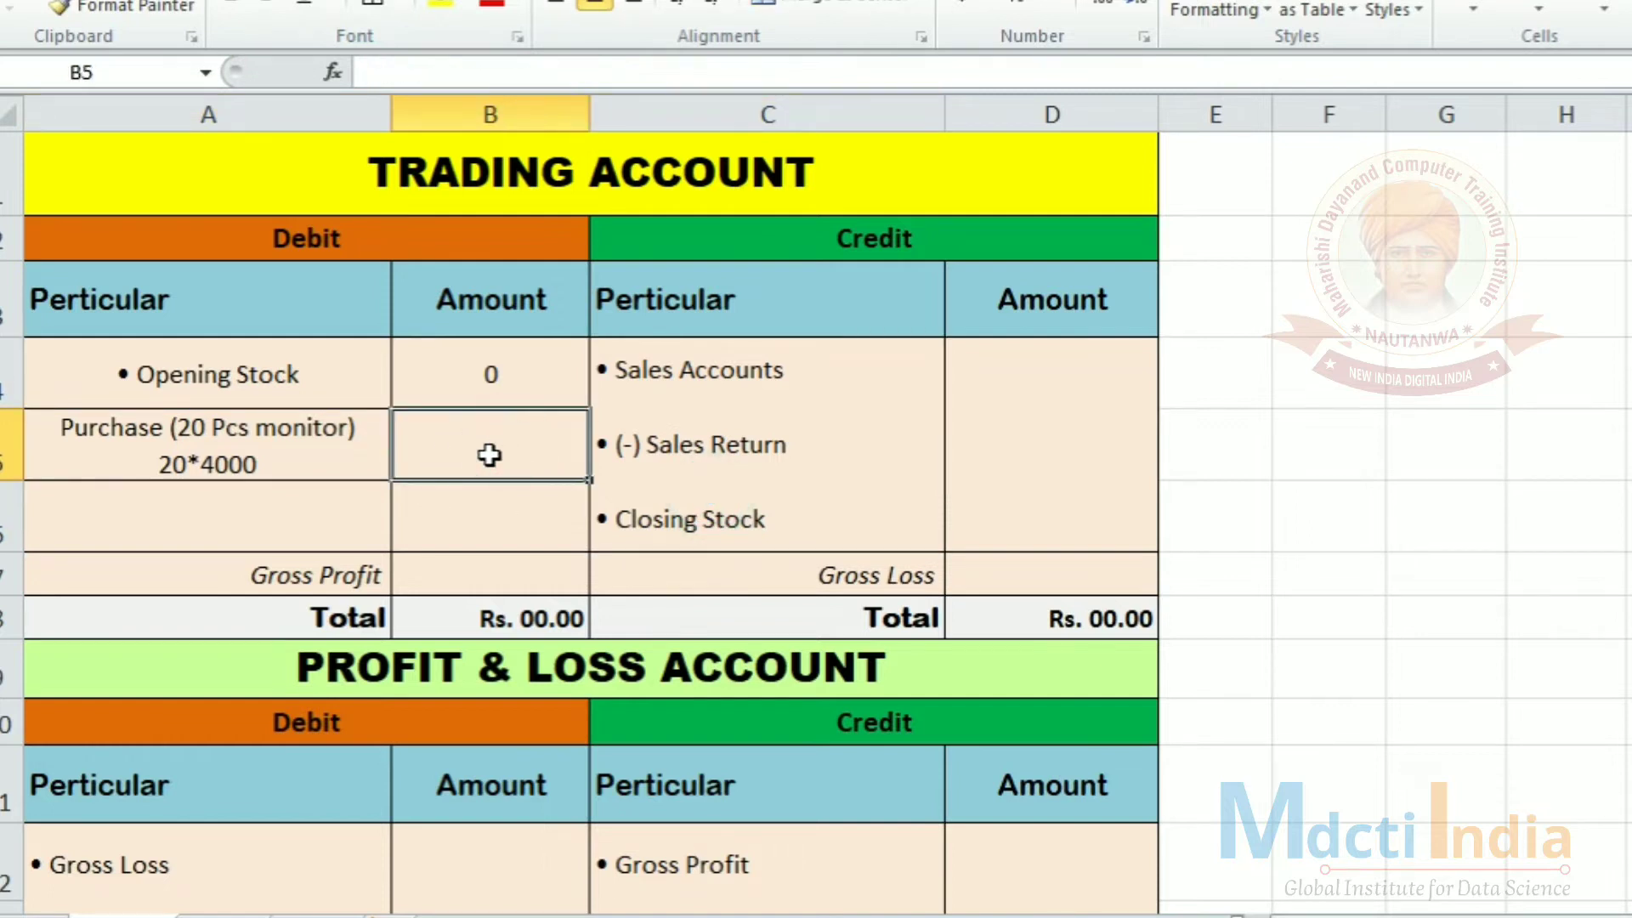
pyautogui.write('=20')
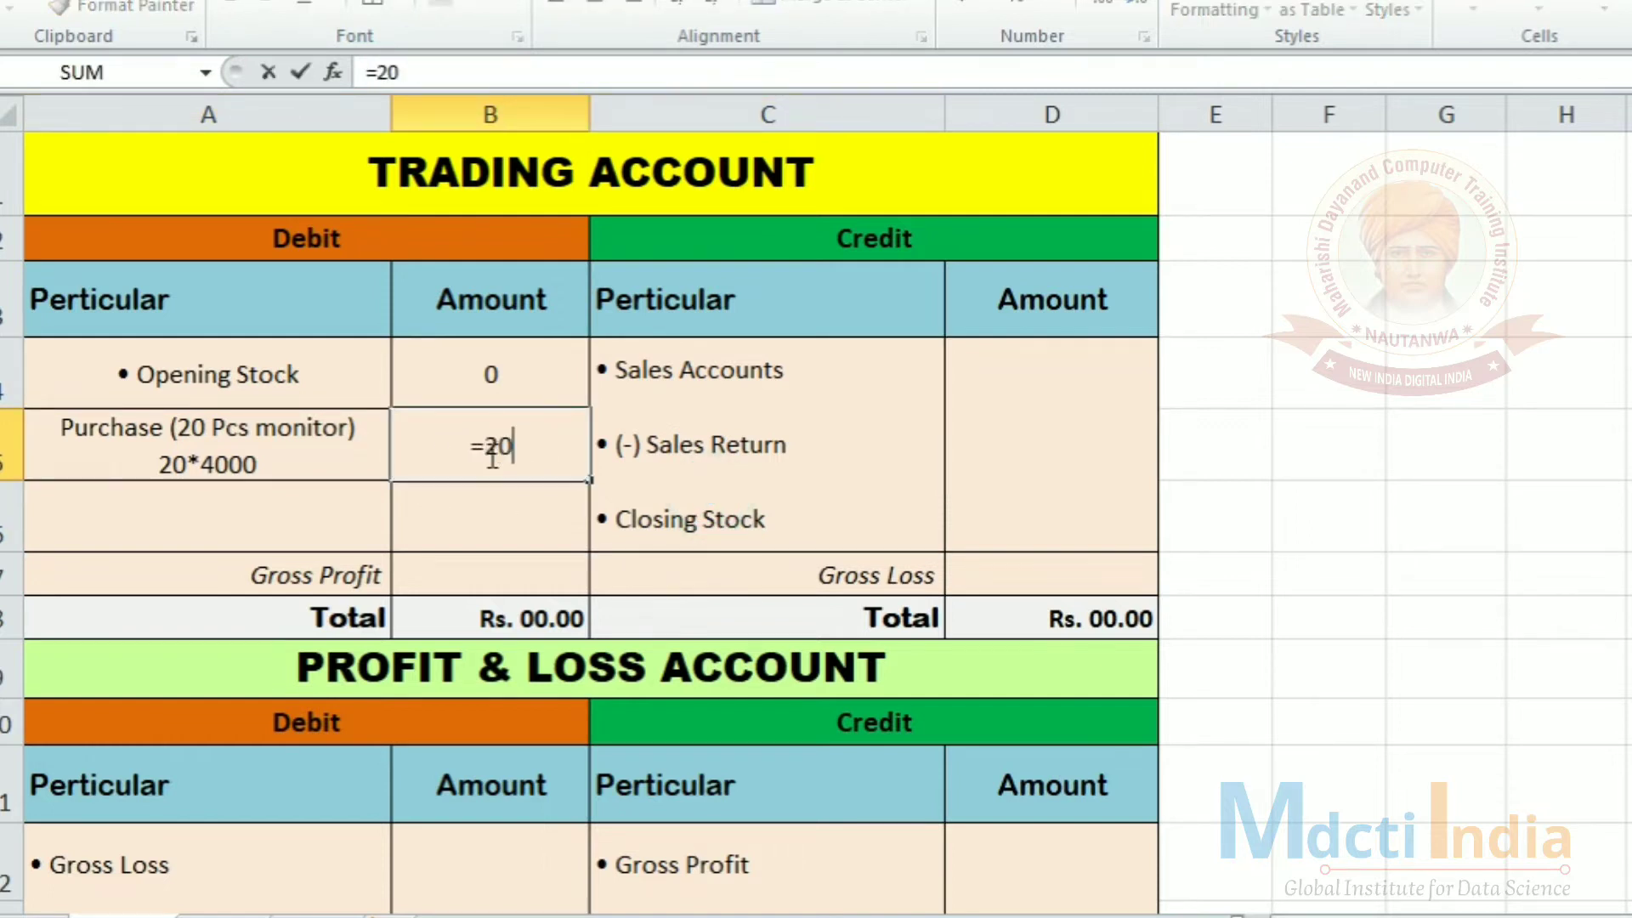
pyautogui.write('*4000')
pyautogui.press('Return')
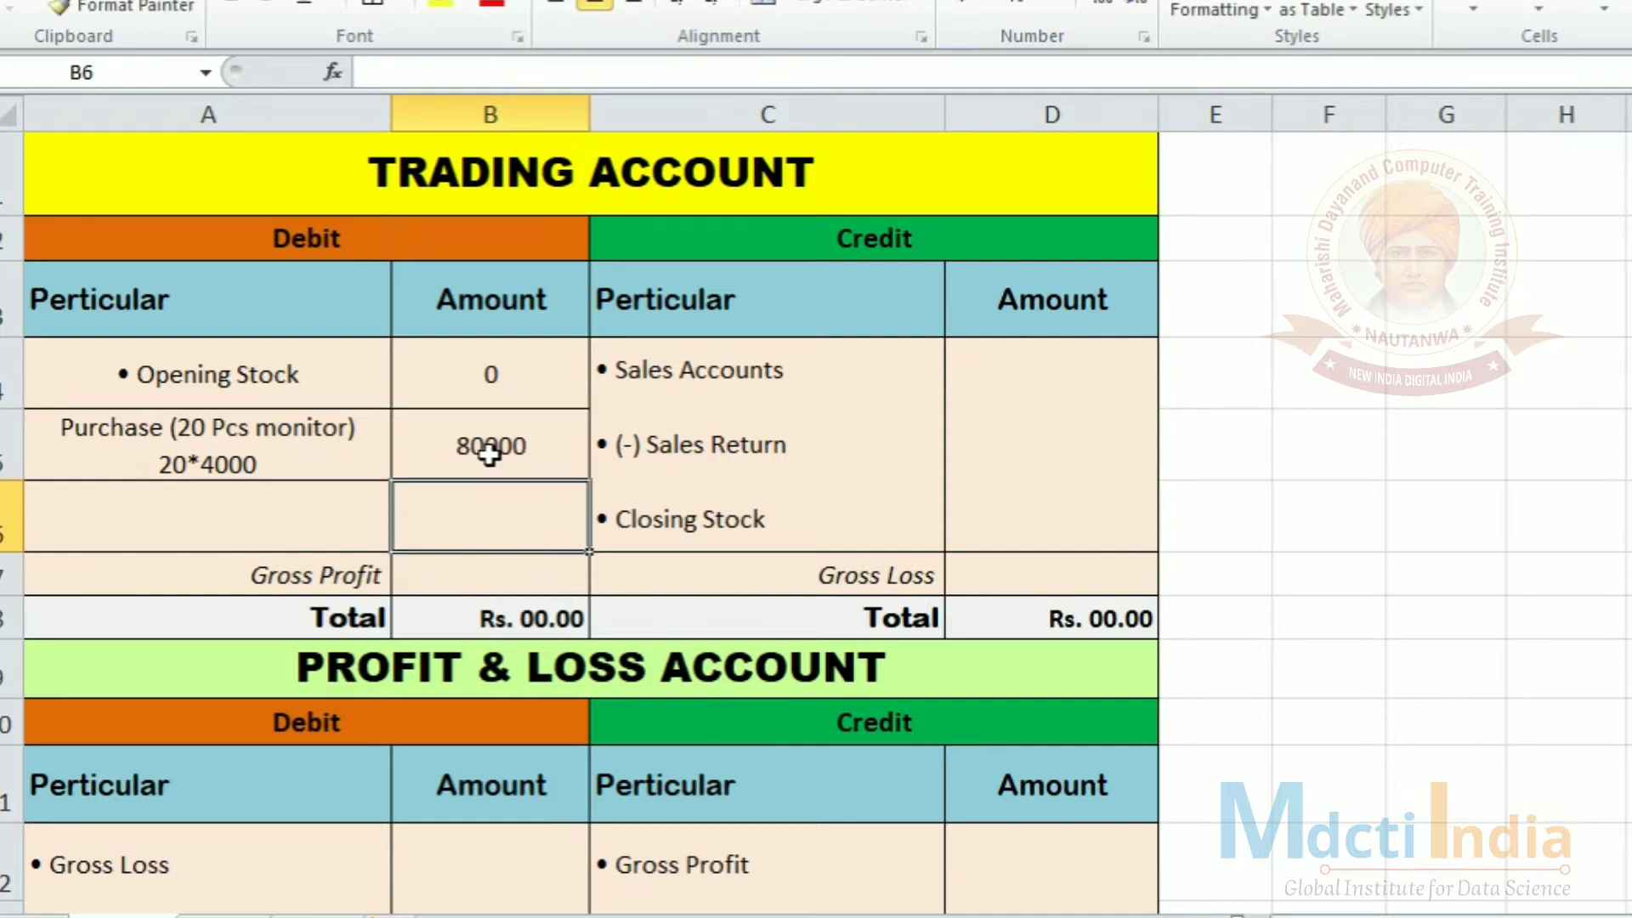
# Unmerge the credit-side particulars block C4:C6 and centre the contents of cells C4:D6 horizontally
pyautogui.click(510, 455)
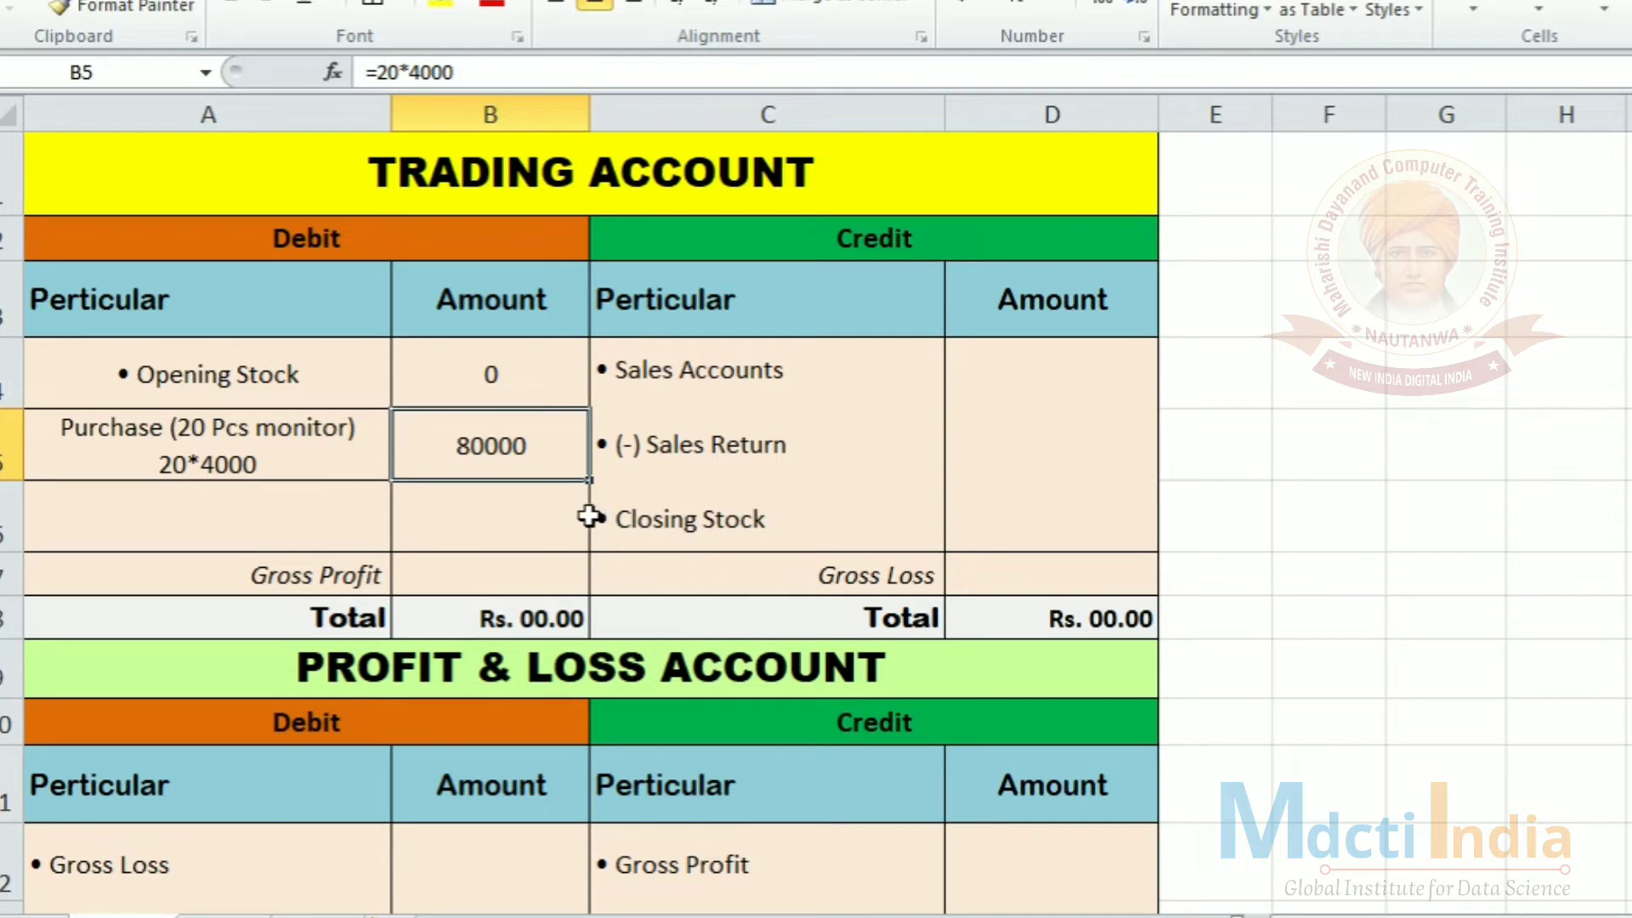
pyautogui.click(836, 376)
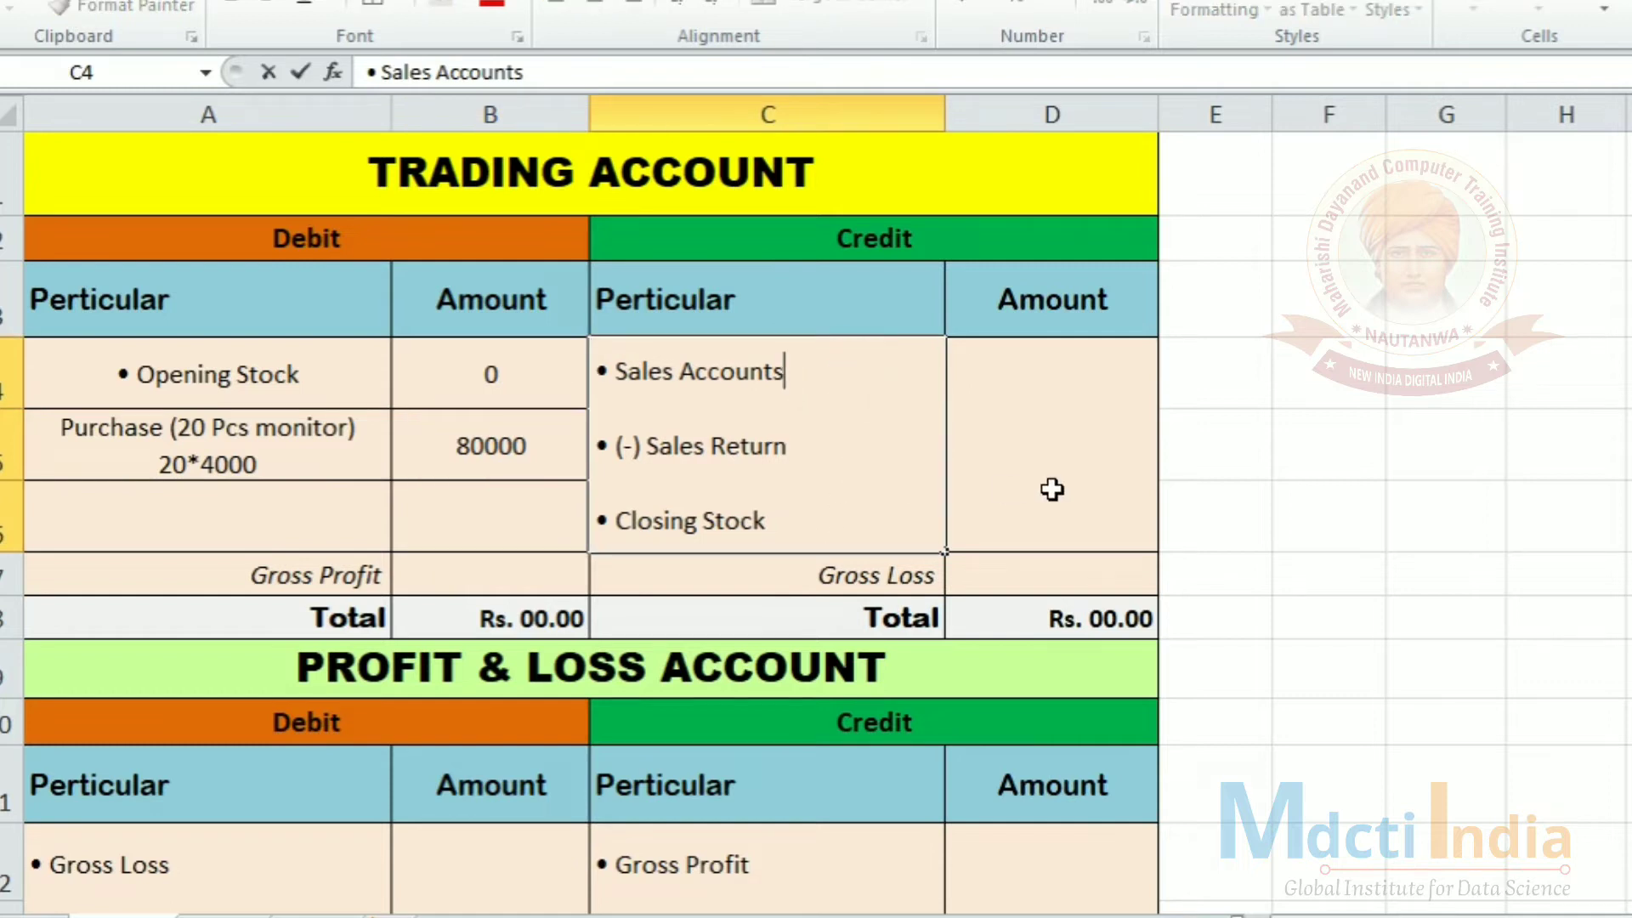
pyautogui.click(848, 9)
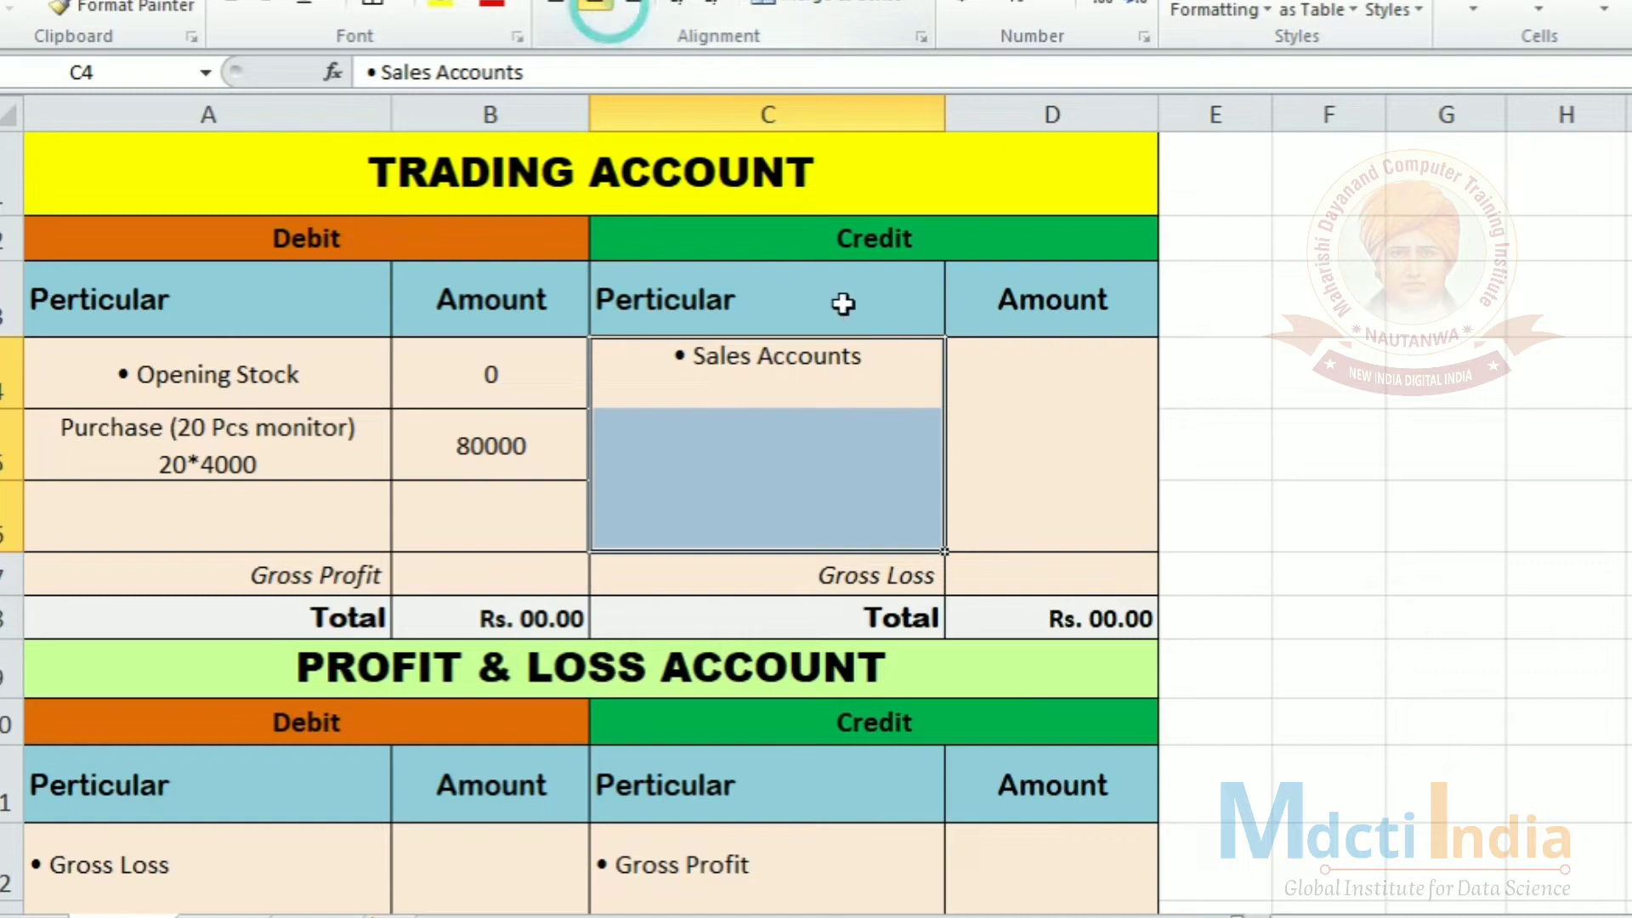
pyautogui.click(554, 10)
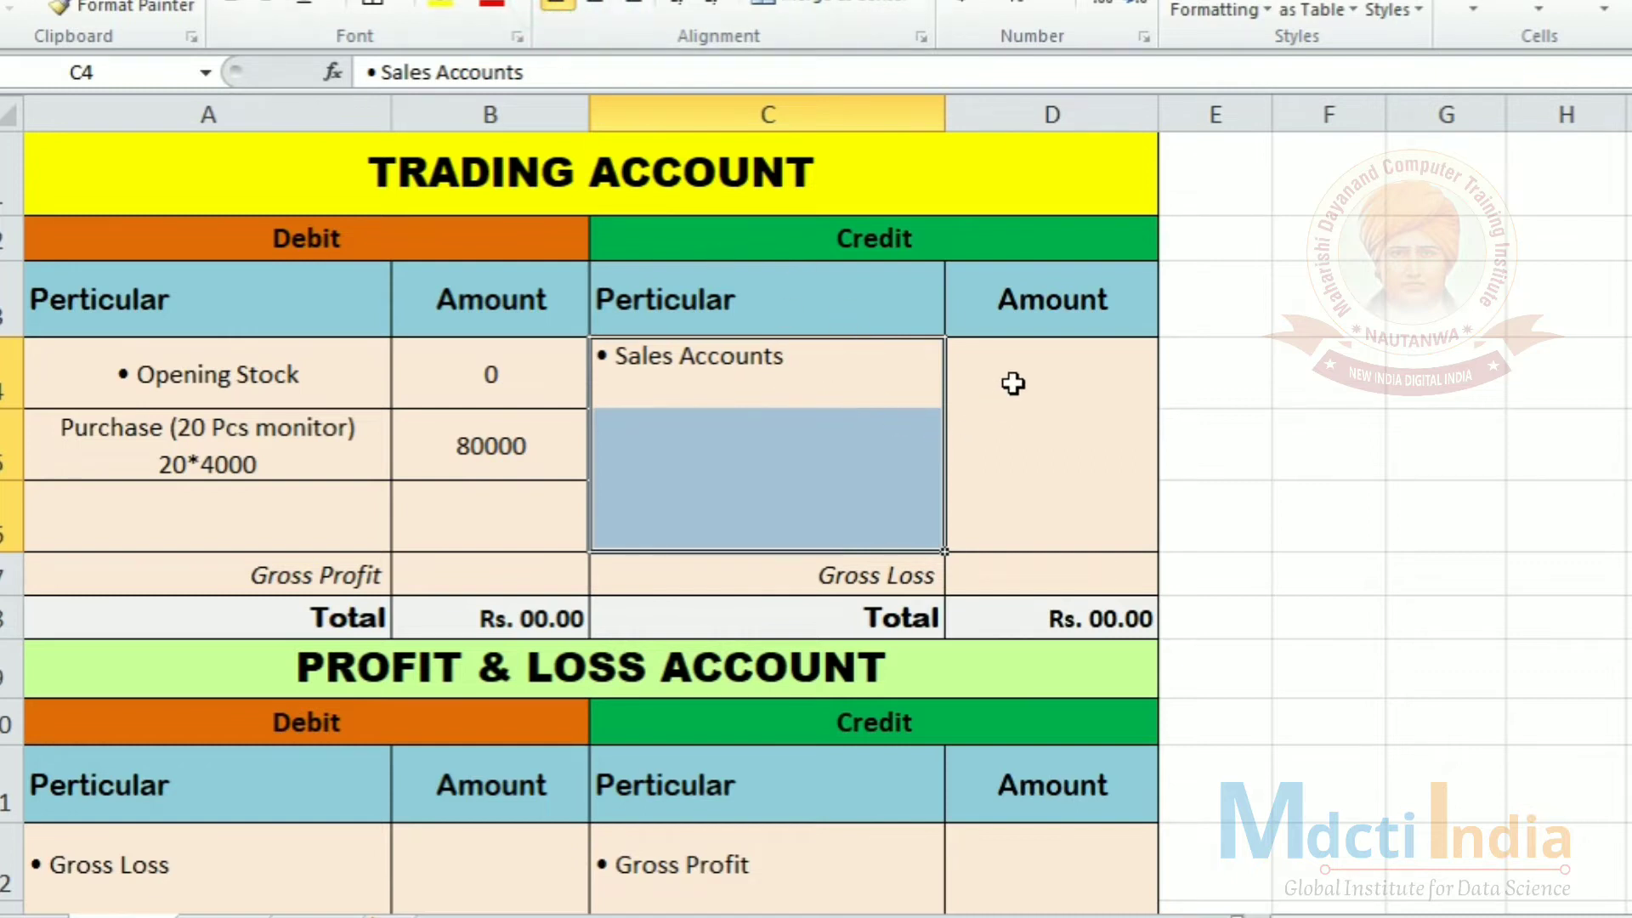
pyautogui.click(597, 5)
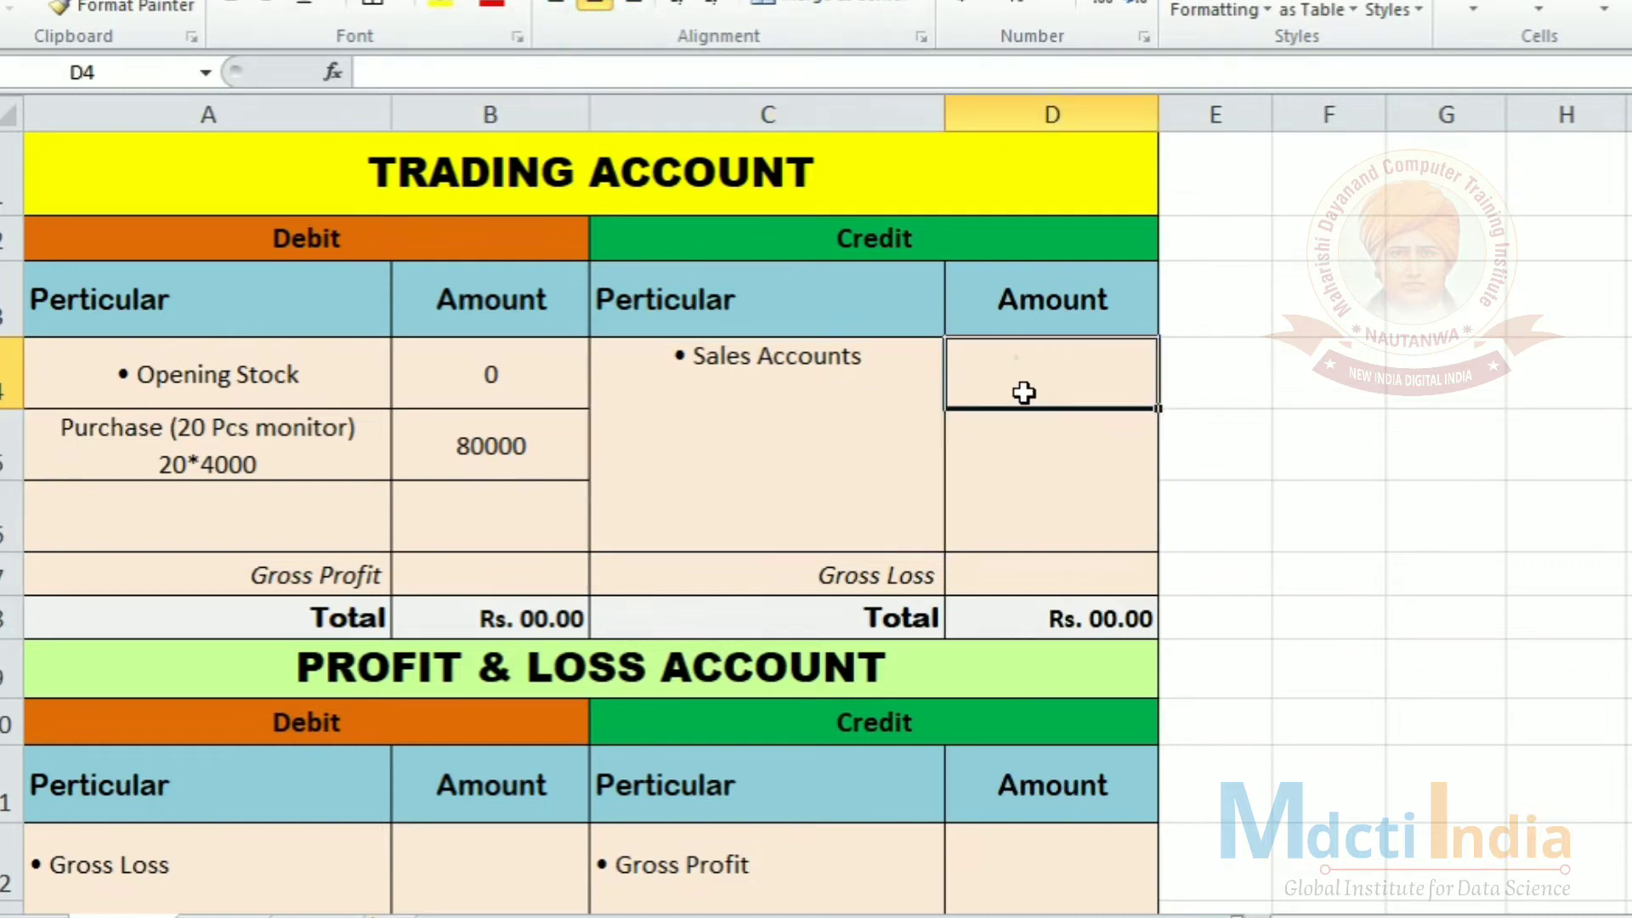
pyautogui.moveTo(1027, 390); pyautogui.dragTo(1020, 513)
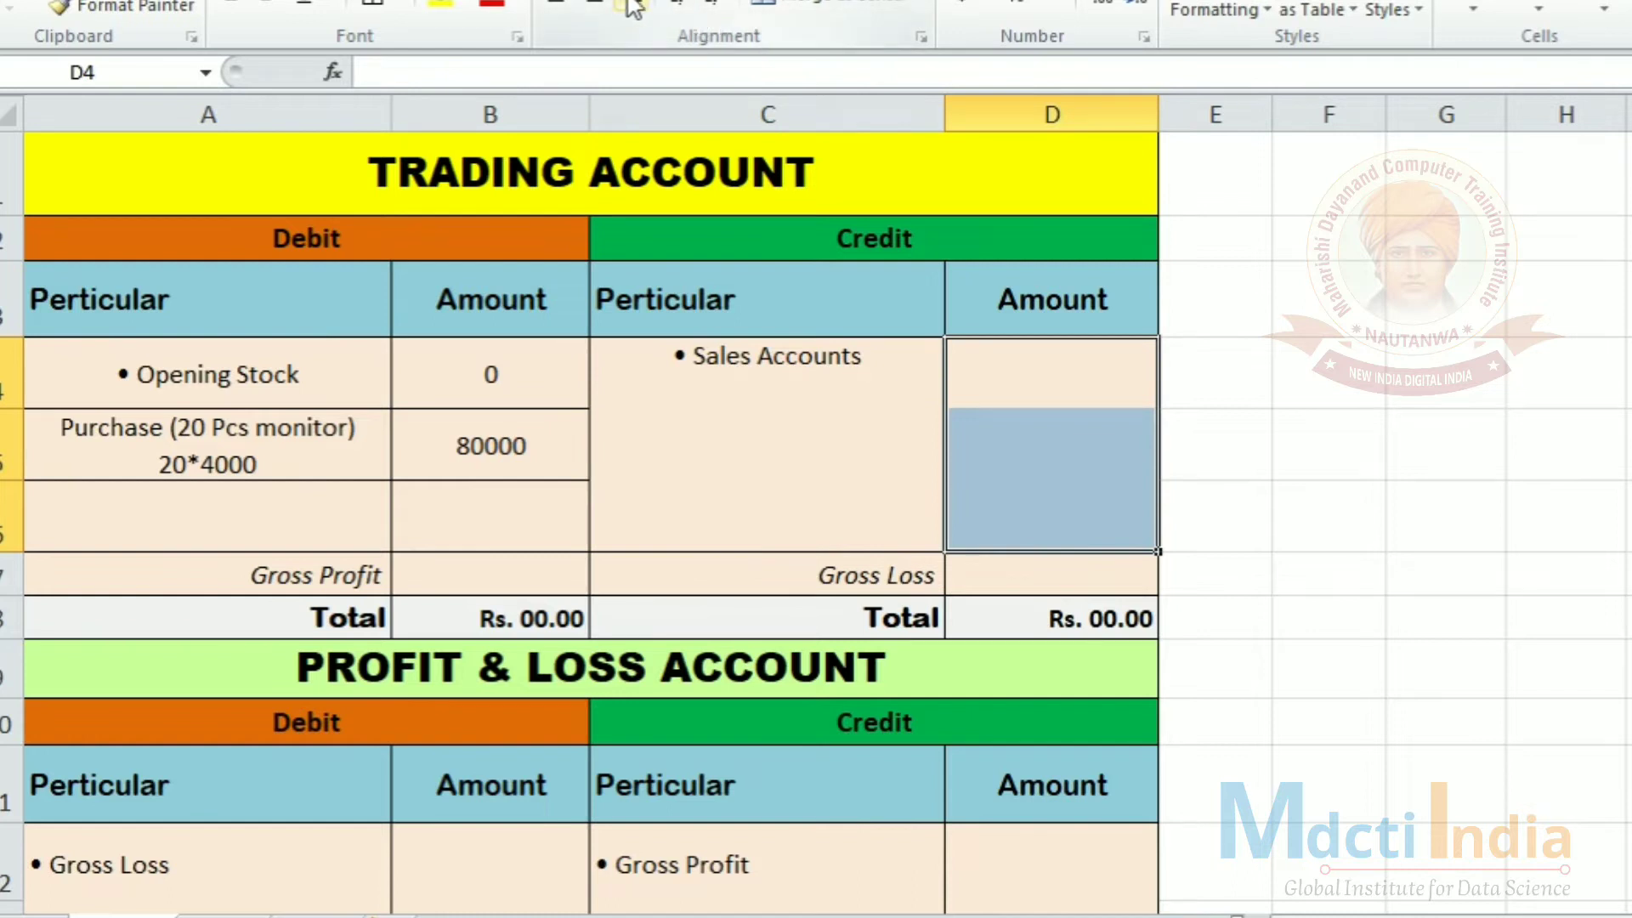
pyautogui.click(595, 5)
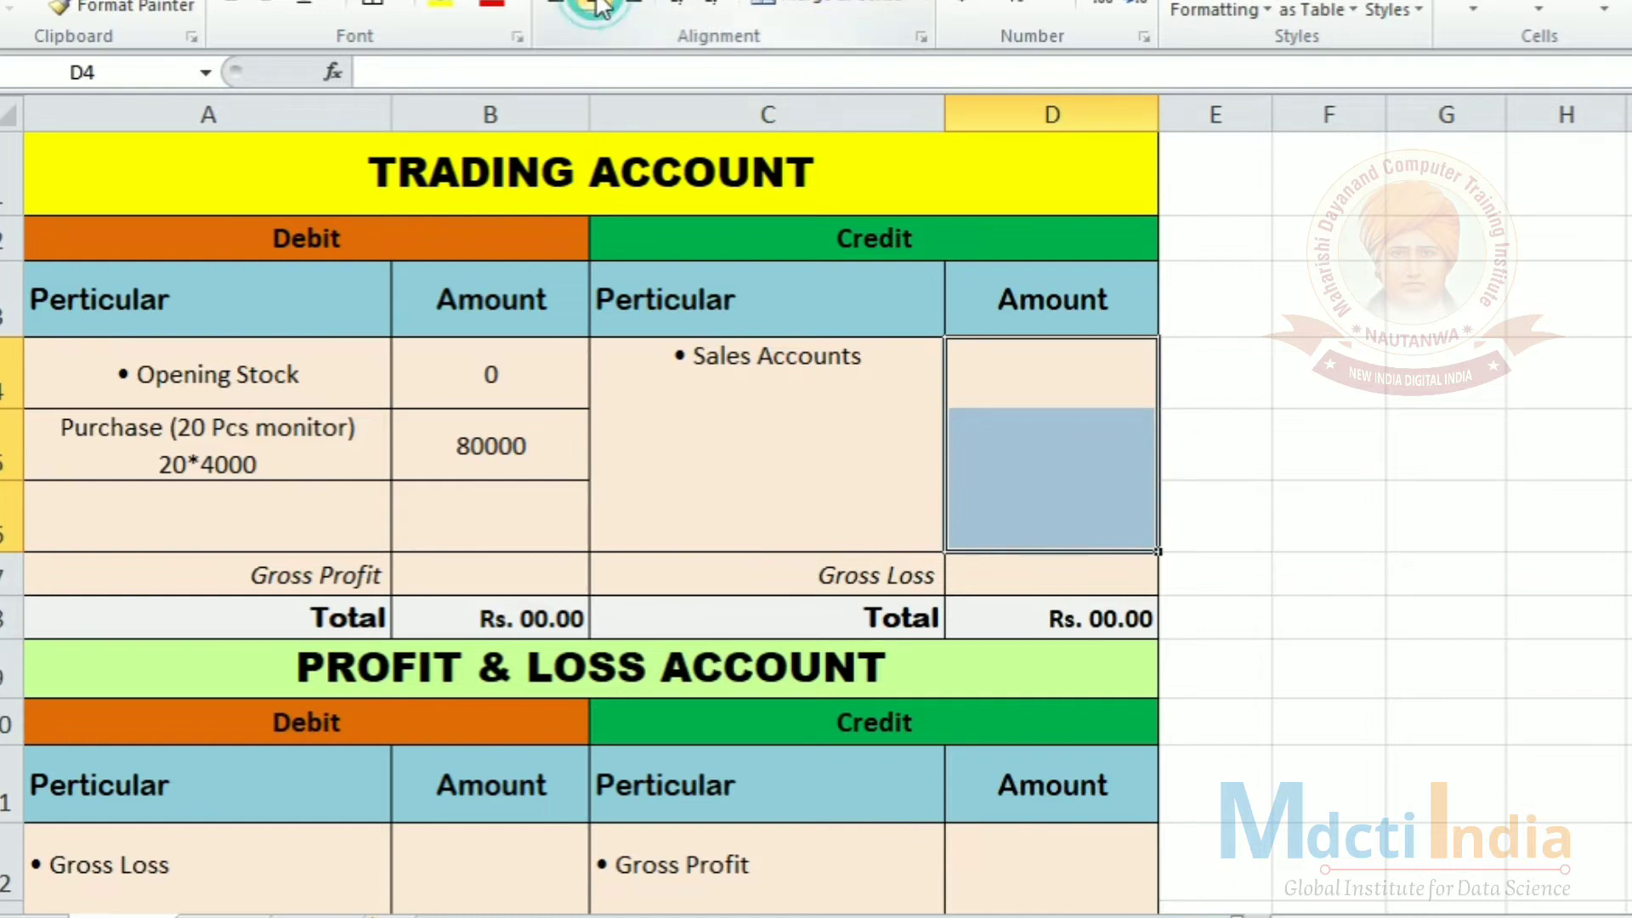
# Reduce the text in cell C4 to the bulleted word "Sales", removing "Accounts" and the Sales Return and Closing Stock lines
pyautogui.click(773, 364)
pyautogui.doubleClick(852, 360)
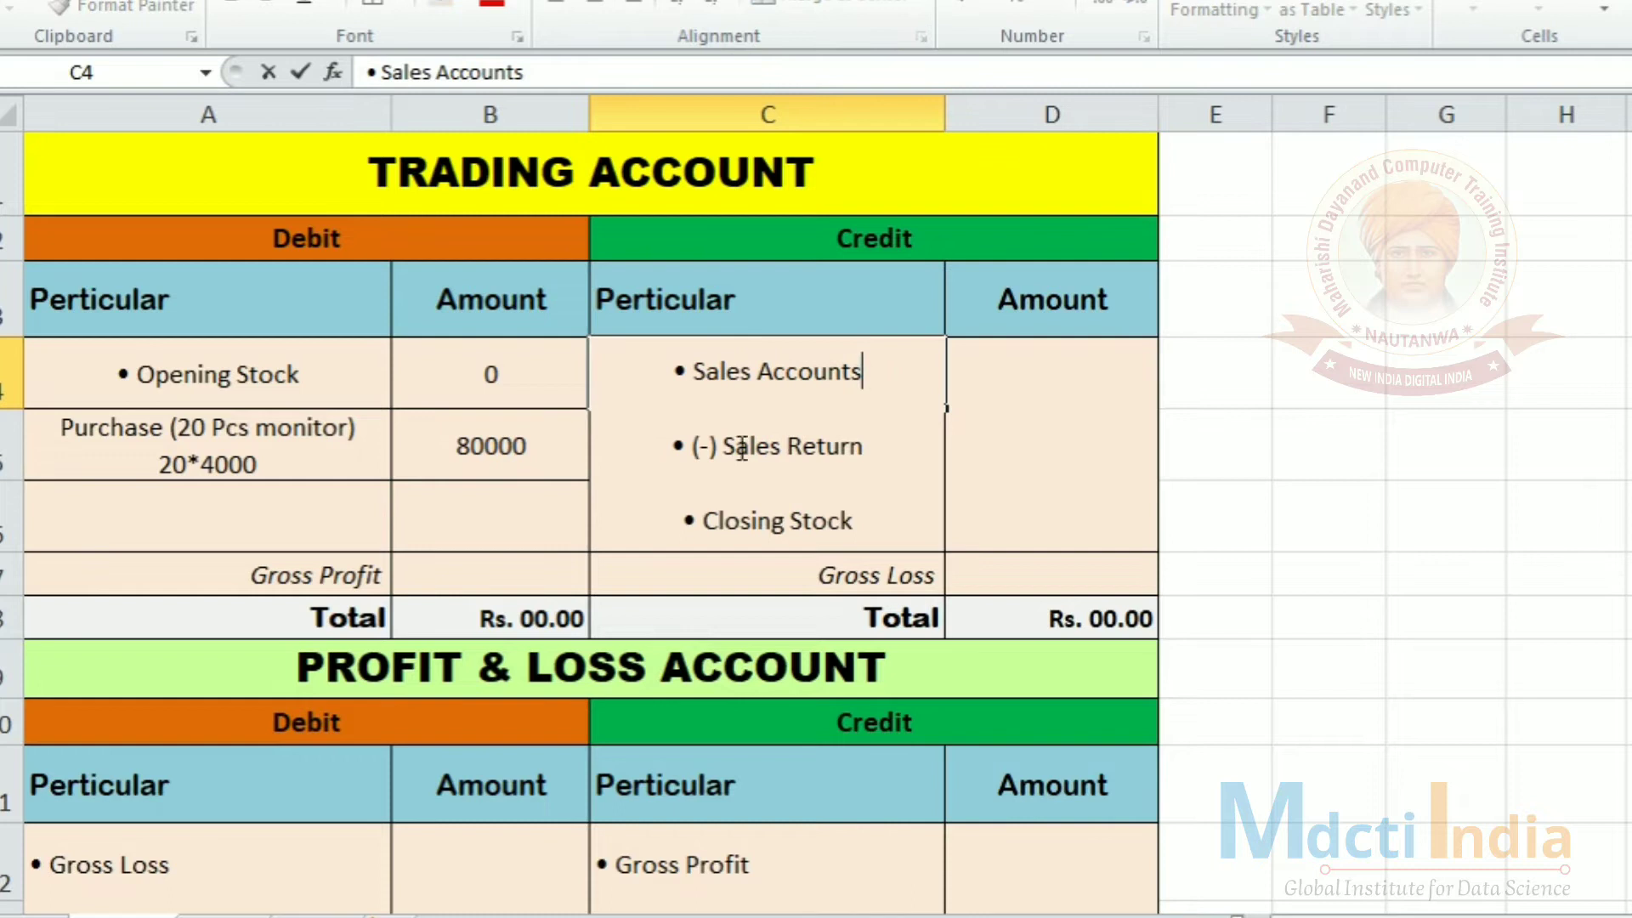
pyautogui.moveTo(659, 419); pyautogui.dragTo(941, 620)
pyautogui.press('Delete')
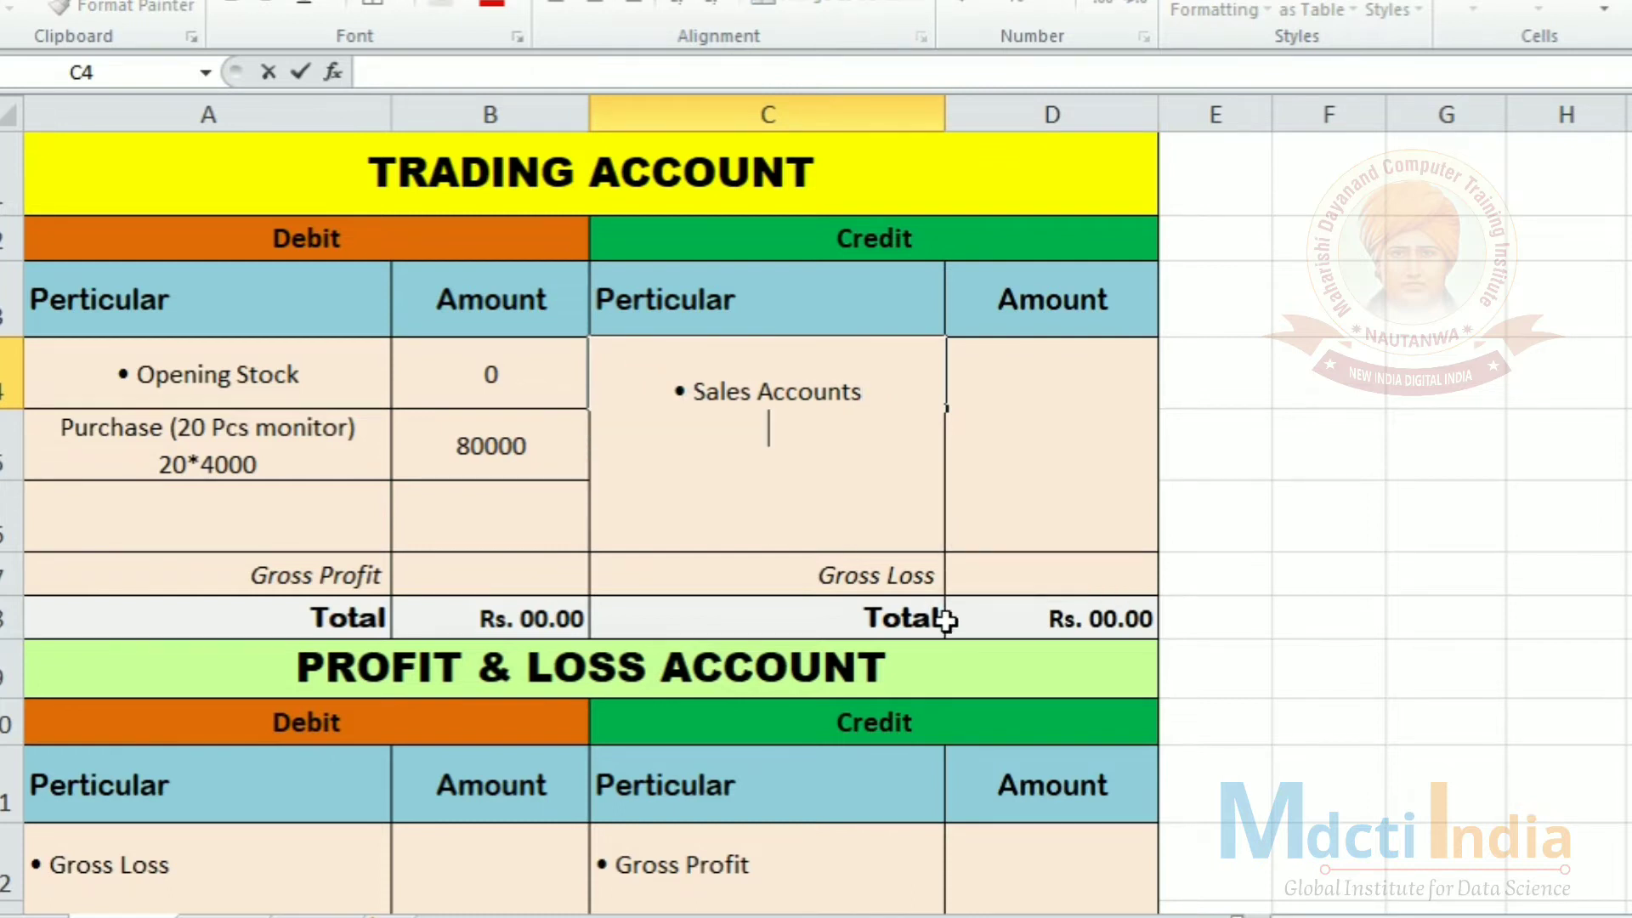
pyautogui.press('BackSpace')
pyautogui.press('BackSpace')
pyautogui.press('BackSpace')
pyautogui.press('BackSpace')
pyautogui.press('BackSpace')
pyautogui.press('BackSpace')
pyautogui.press('BackSpace')
pyautogui.press('BackSpace')
pyautogui.press('BackSpace')
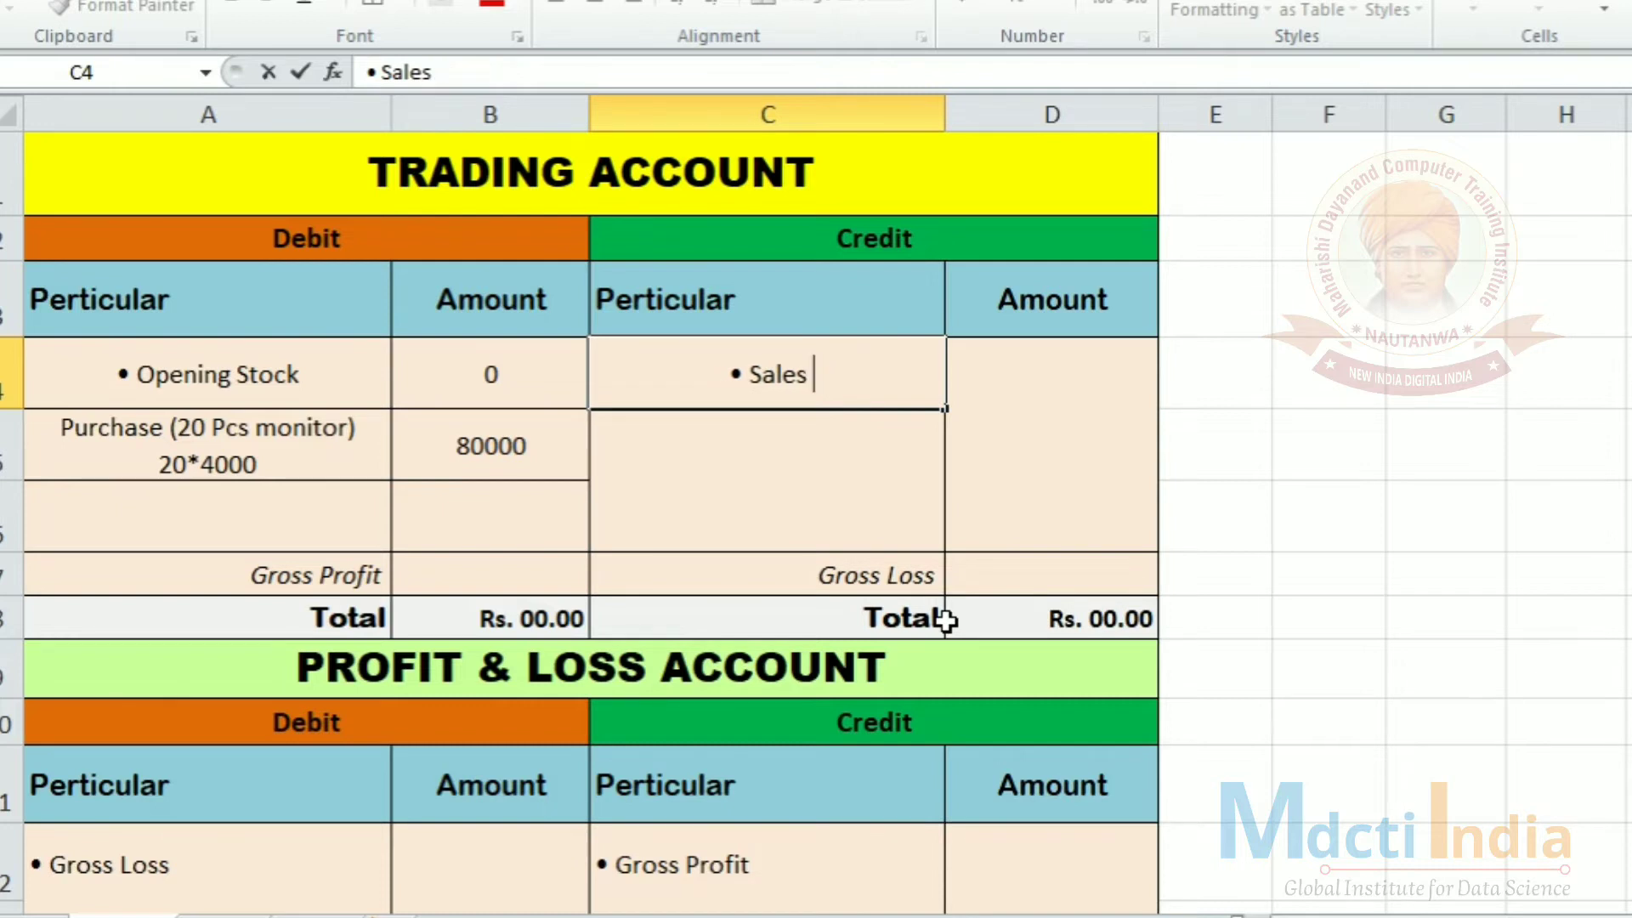
# Add "(15 Pcs Monitor)" after Sales in cell C4, with "20*5000" on a second line of the same cell
pyautogui.write('(15 Pcs Monitor)')
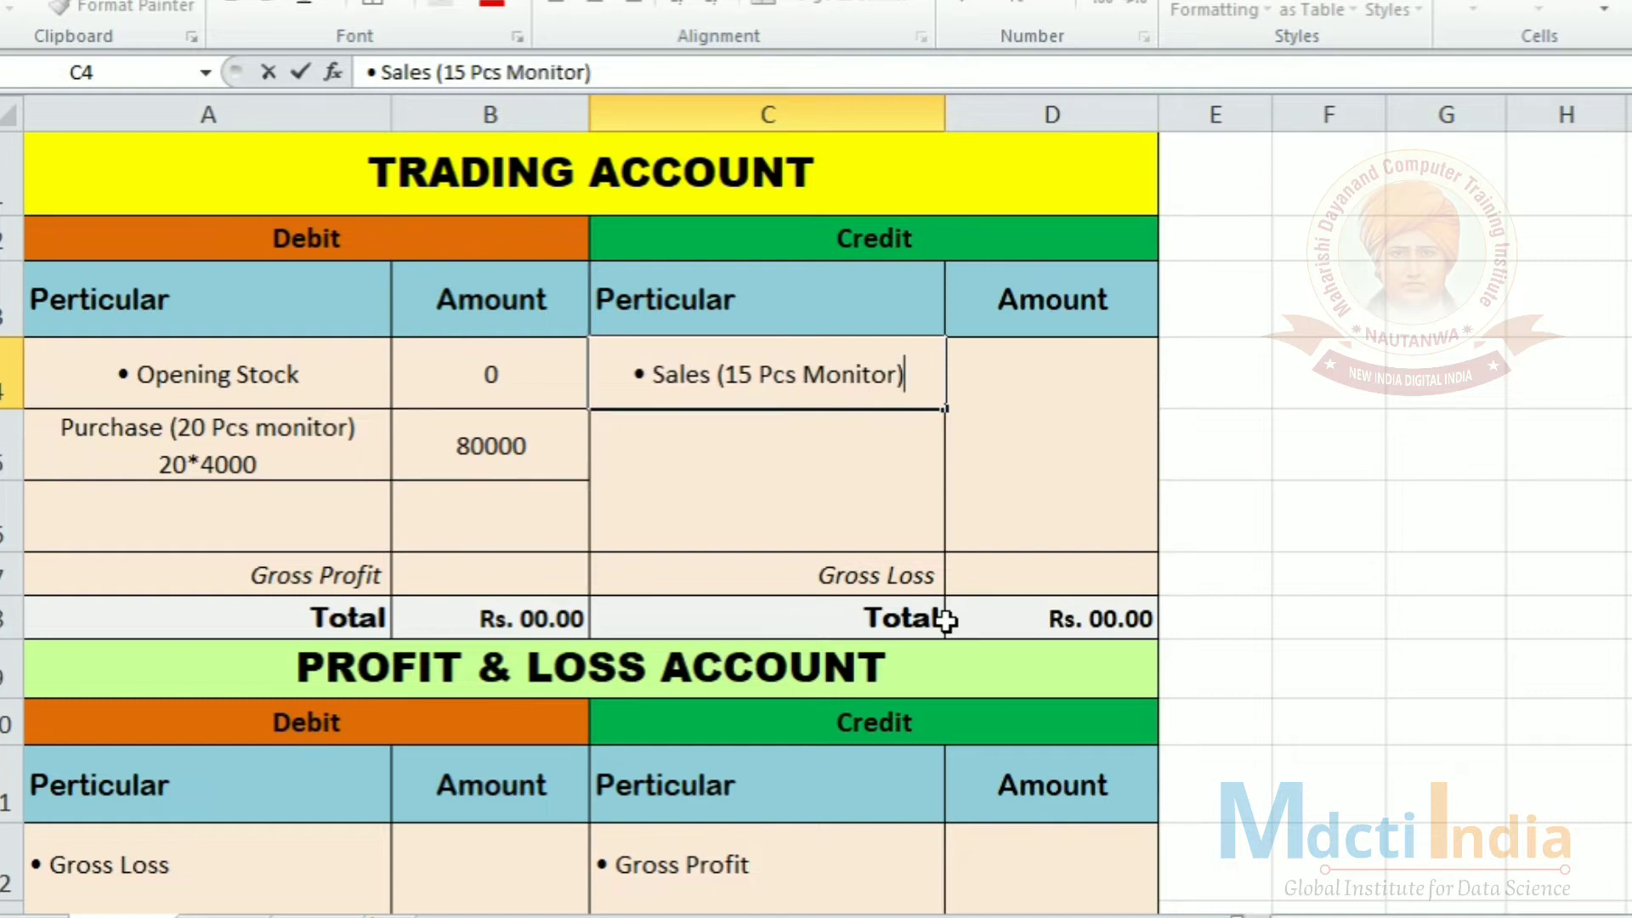
pyautogui.hotkey('alt', 'Return')
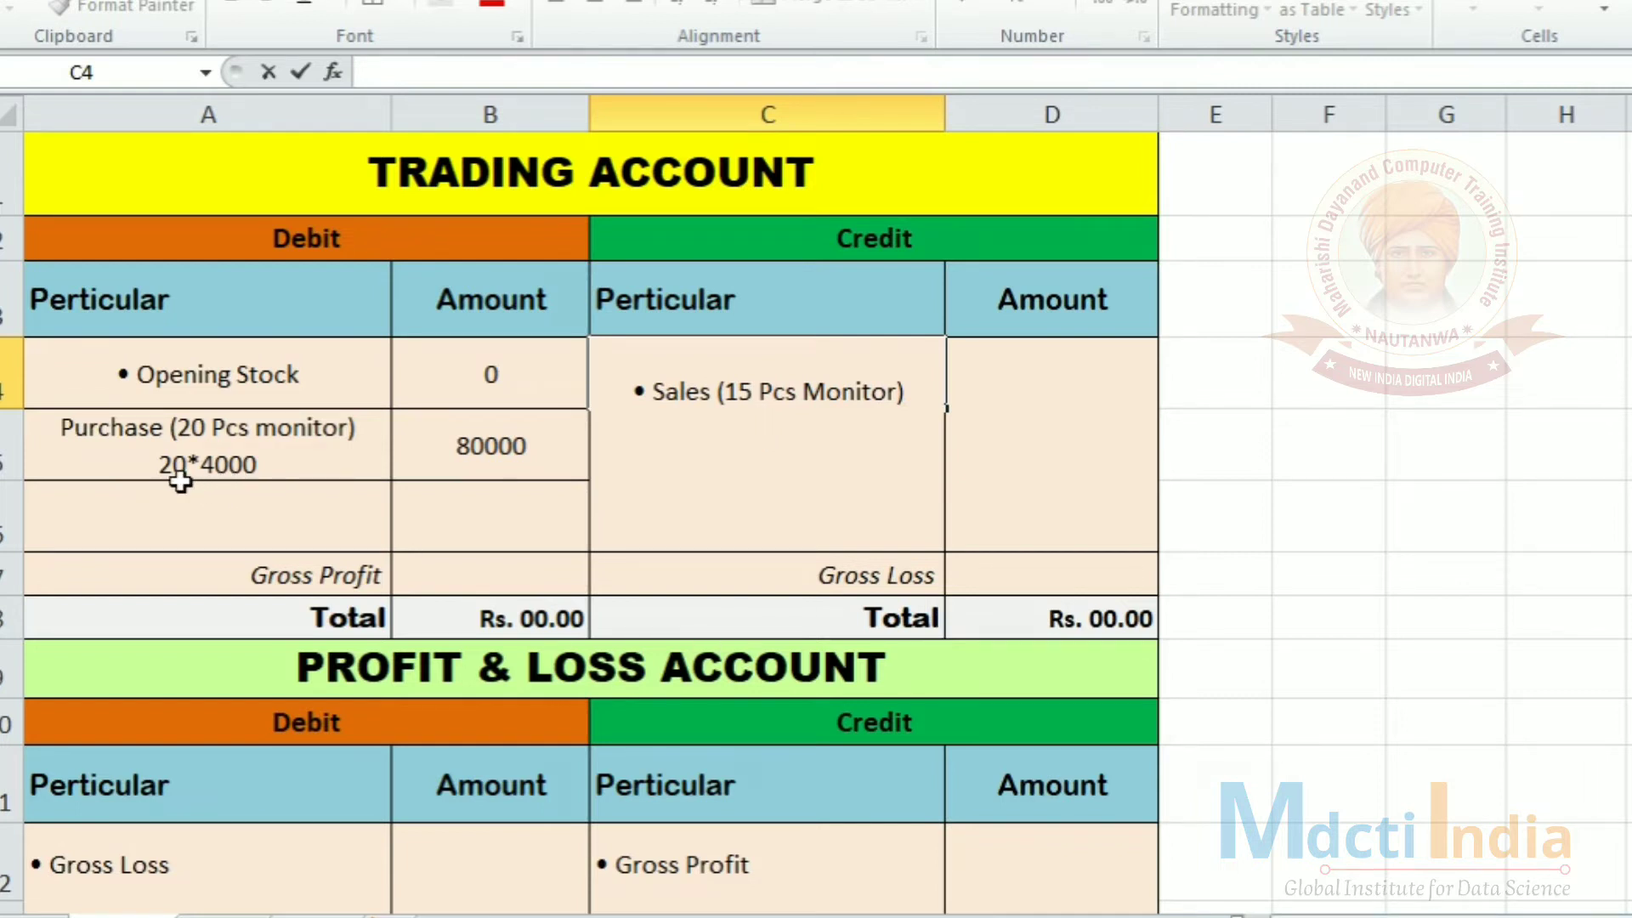
pyautogui.write('20')
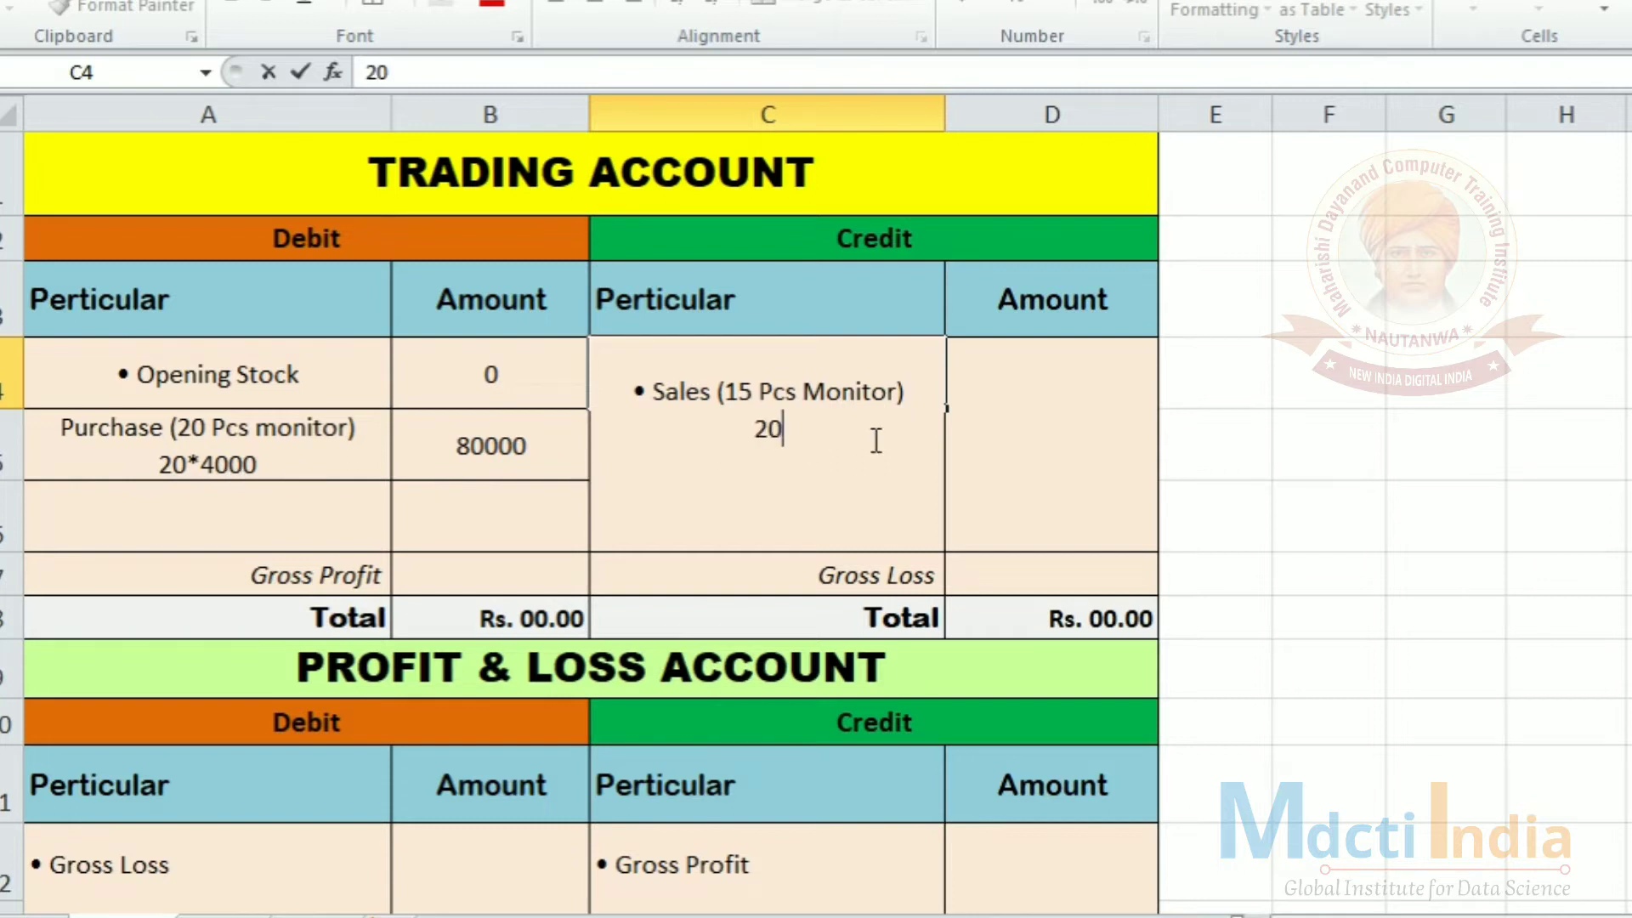
pyautogui.write('*4')
pyautogui.write('000')
pyautogui.press('Return')
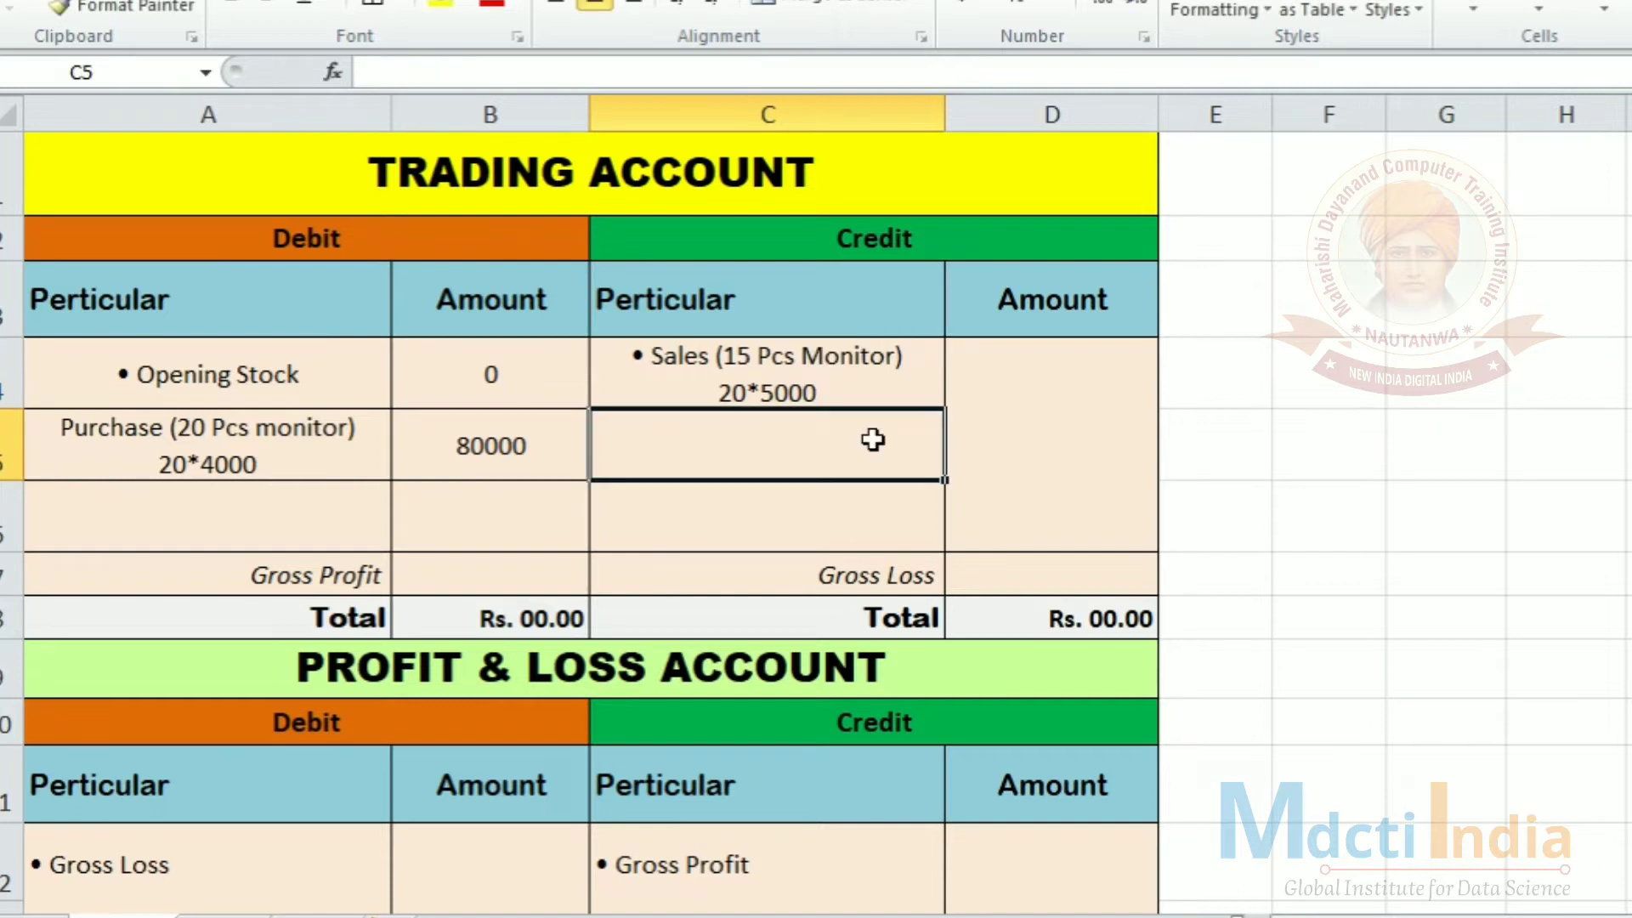
# Apply borders to the Sales row, cells C4:D4
pyautogui.moveTo(859, 361); pyautogui.dragTo(995, 356)
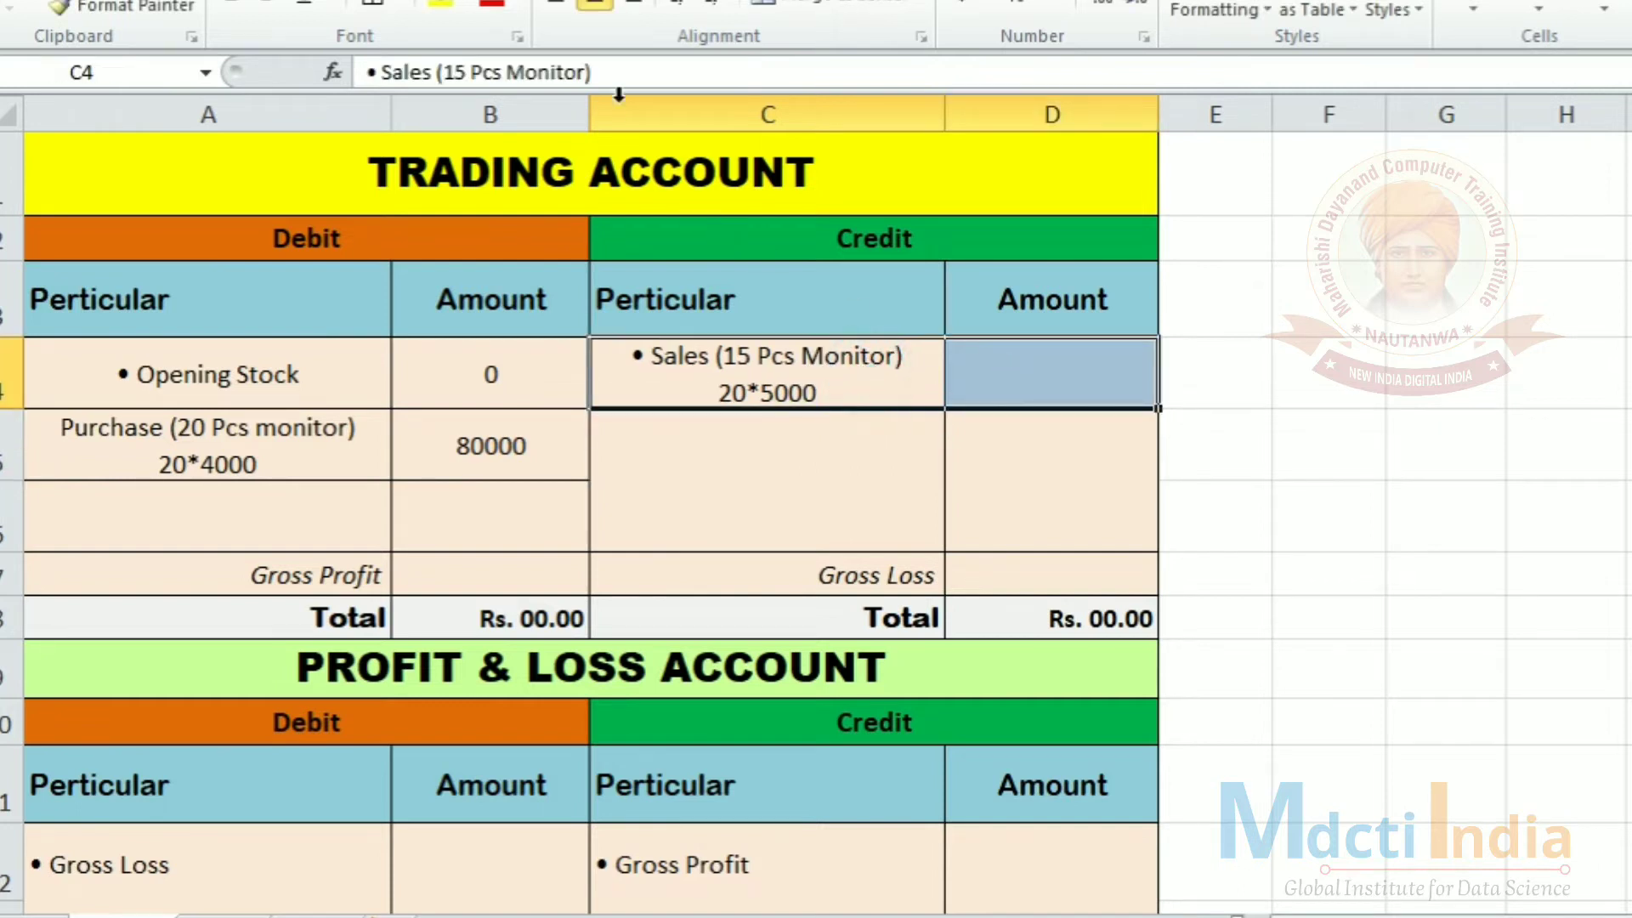
pyautogui.click(378, 10)
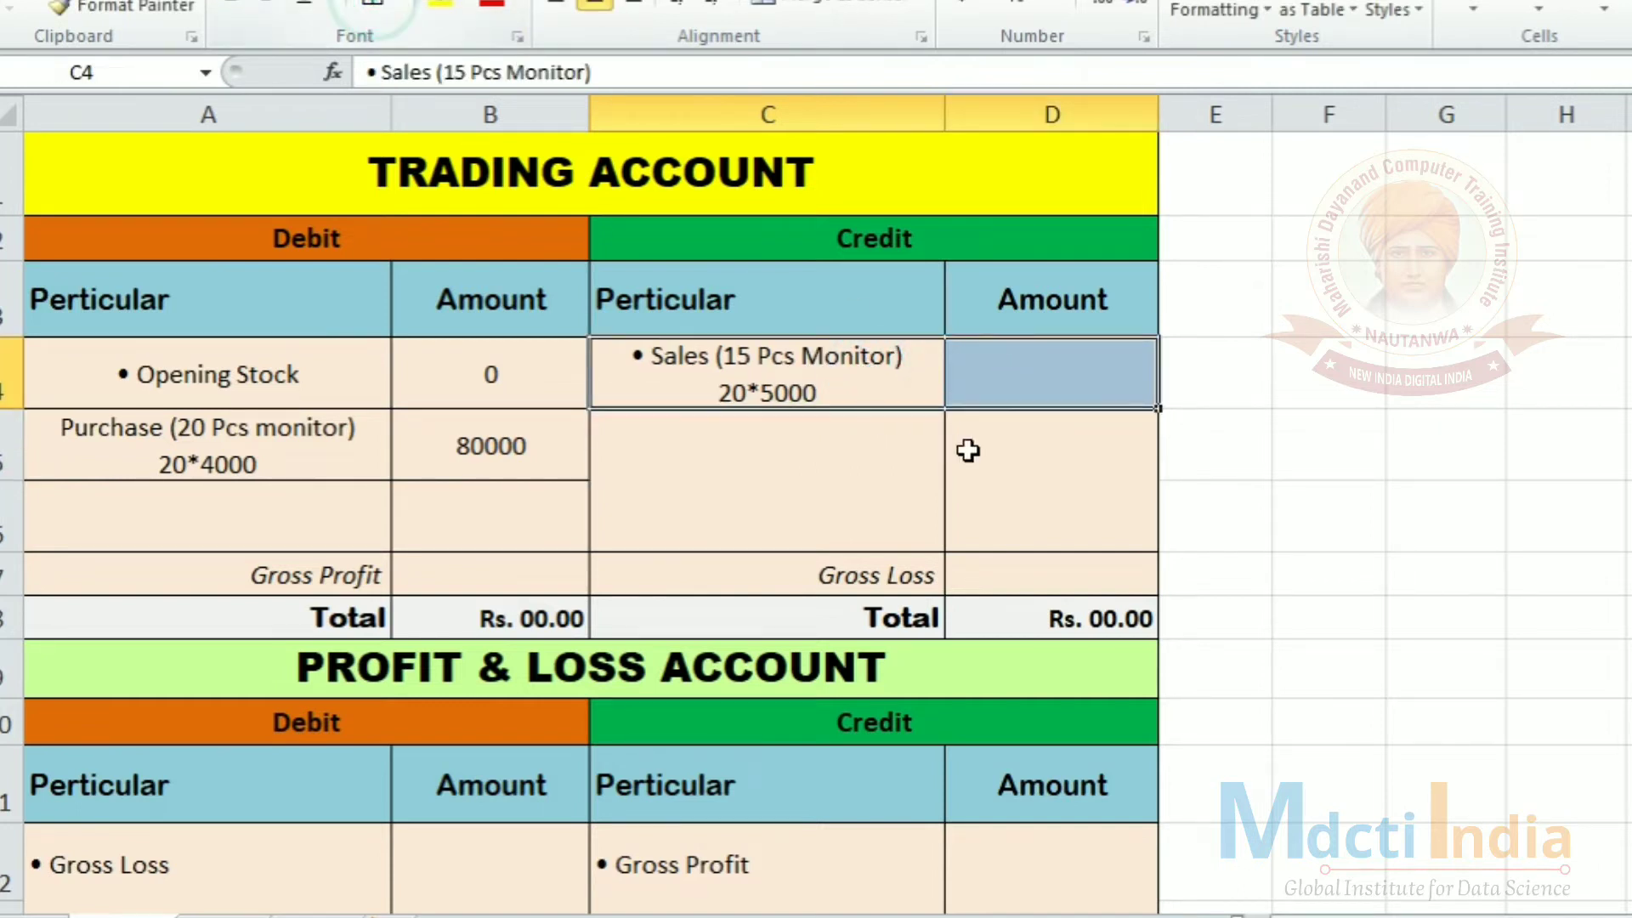
pyautogui.click(1033, 434)
# Calculate the sales amount in cell D4 with the formula =20*5000
pyautogui.click(1048, 382)
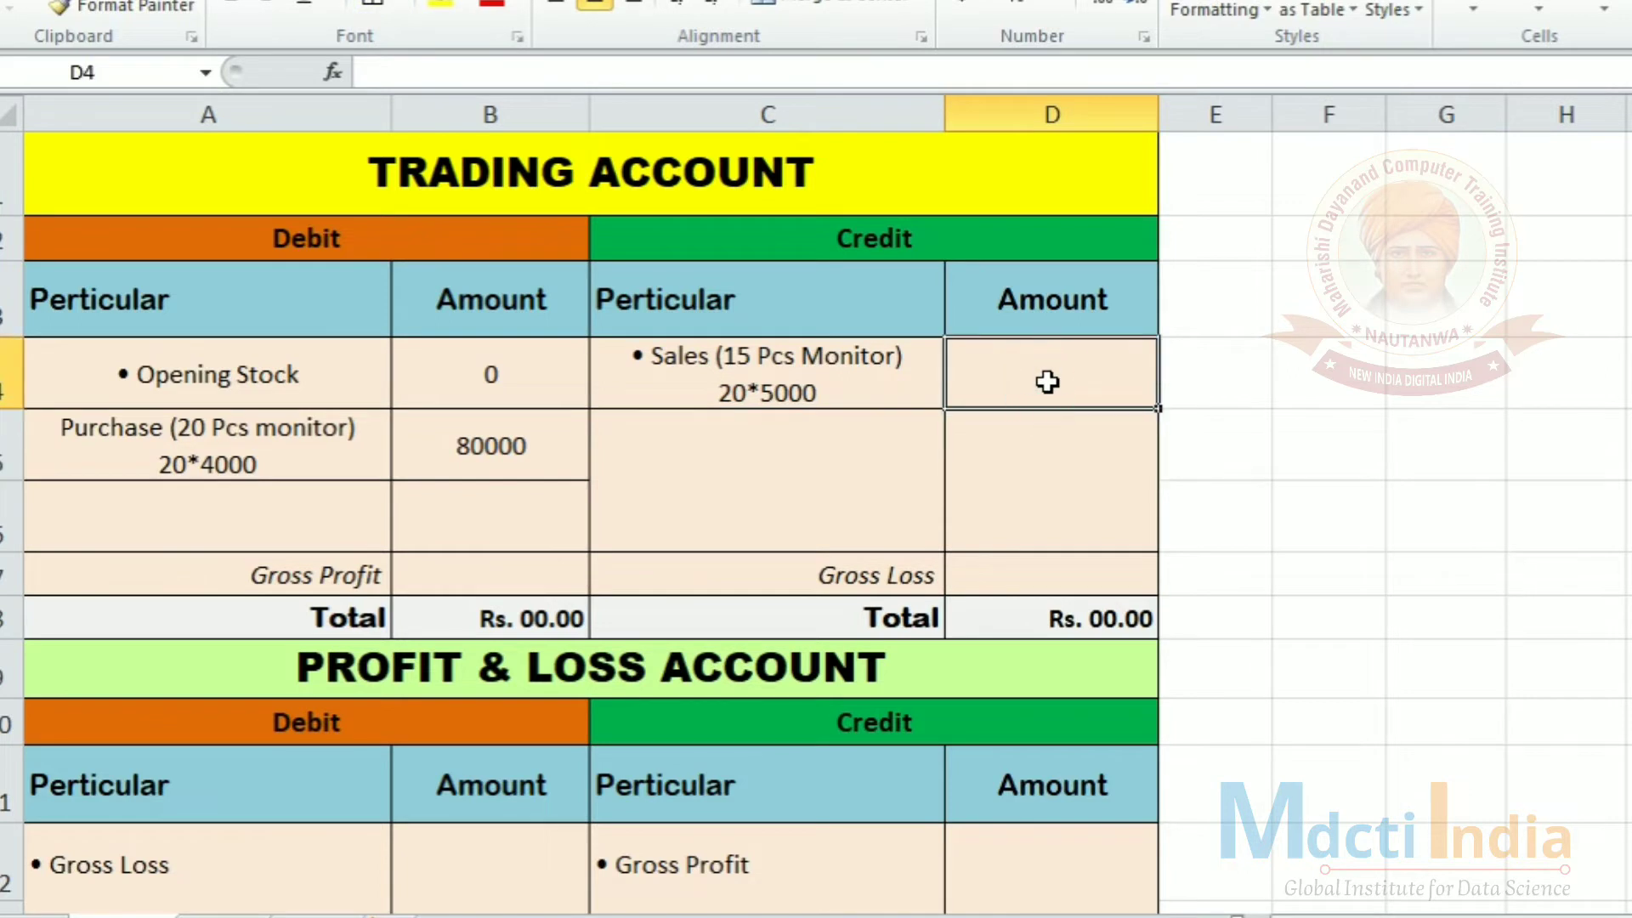
pyautogui.write('=20*')
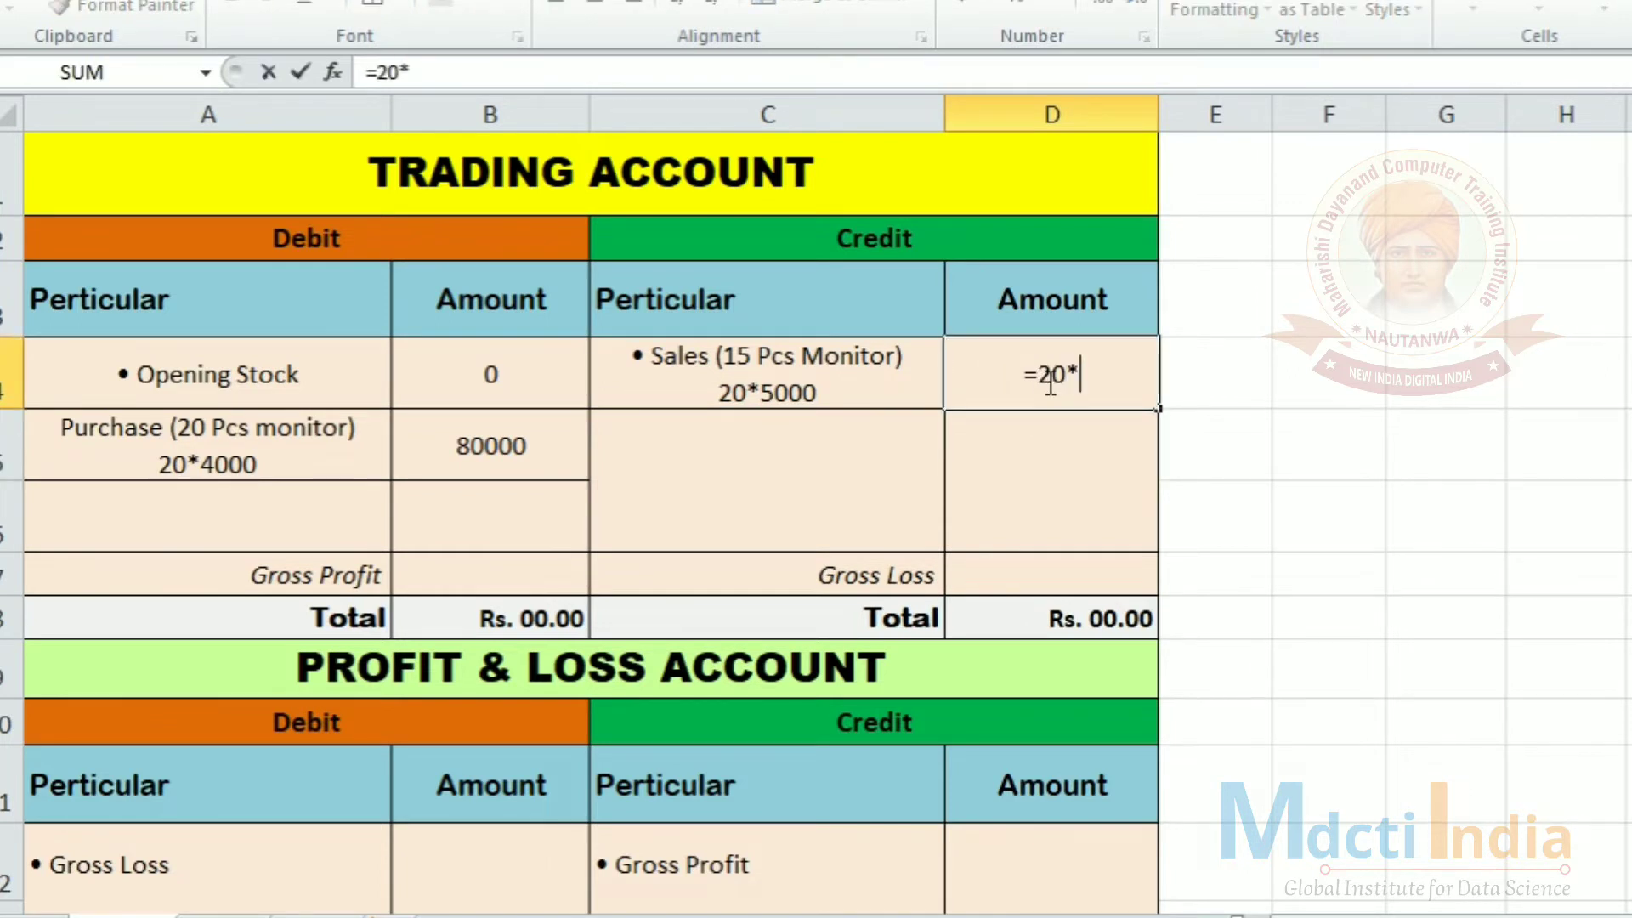
pyautogui.write('5000')
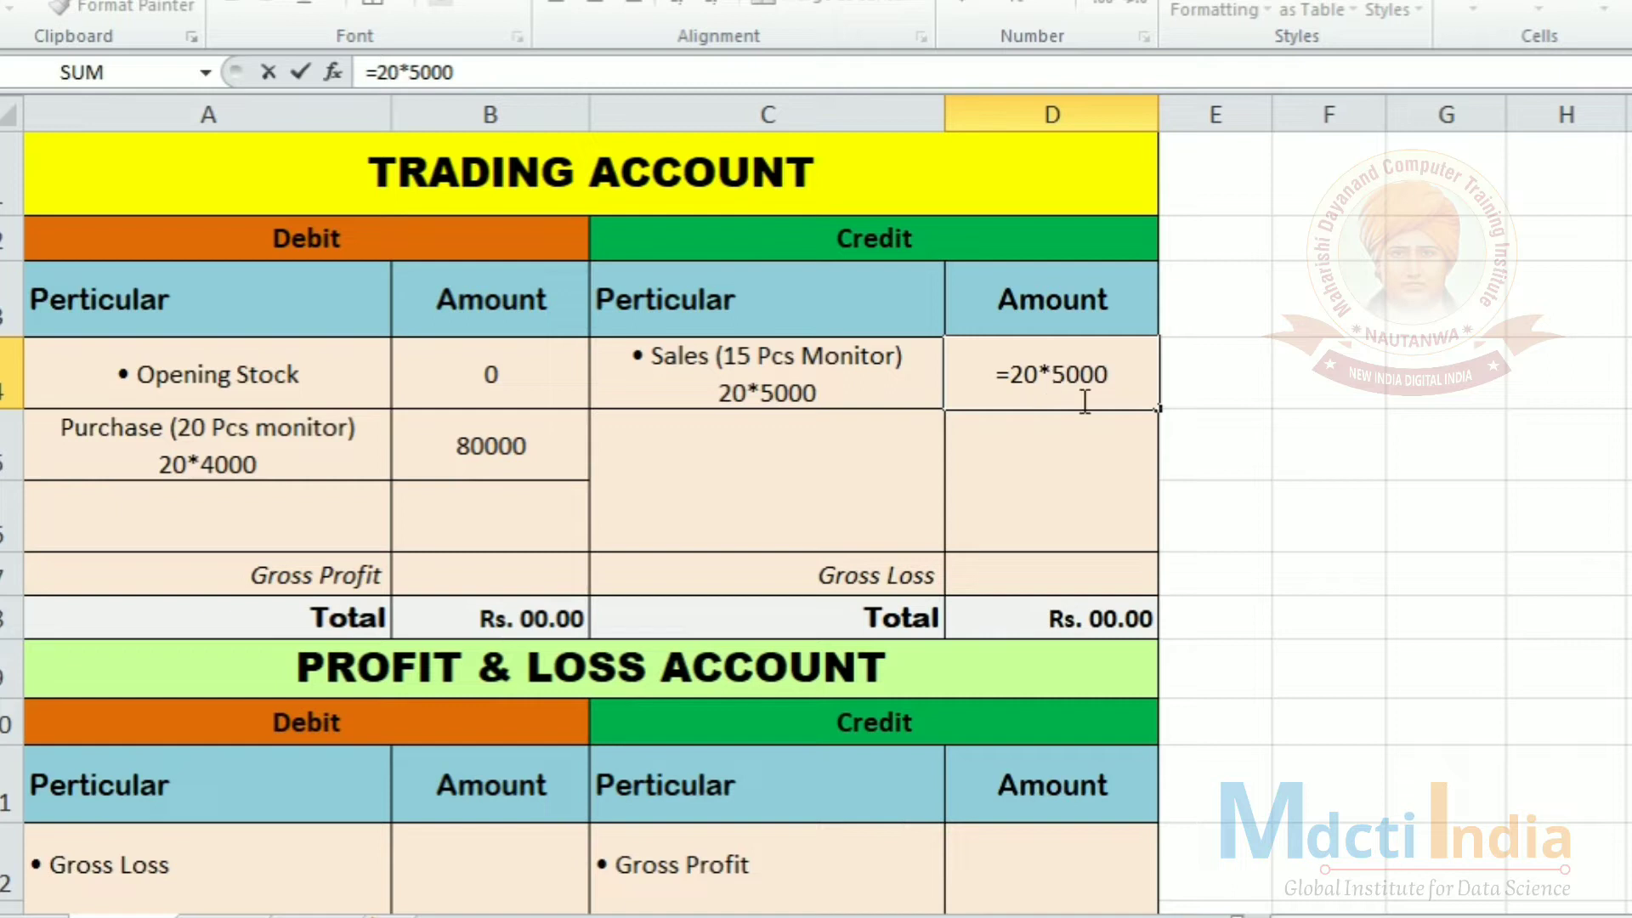
pyautogui.press('Return')
pyautogui.press('Return')
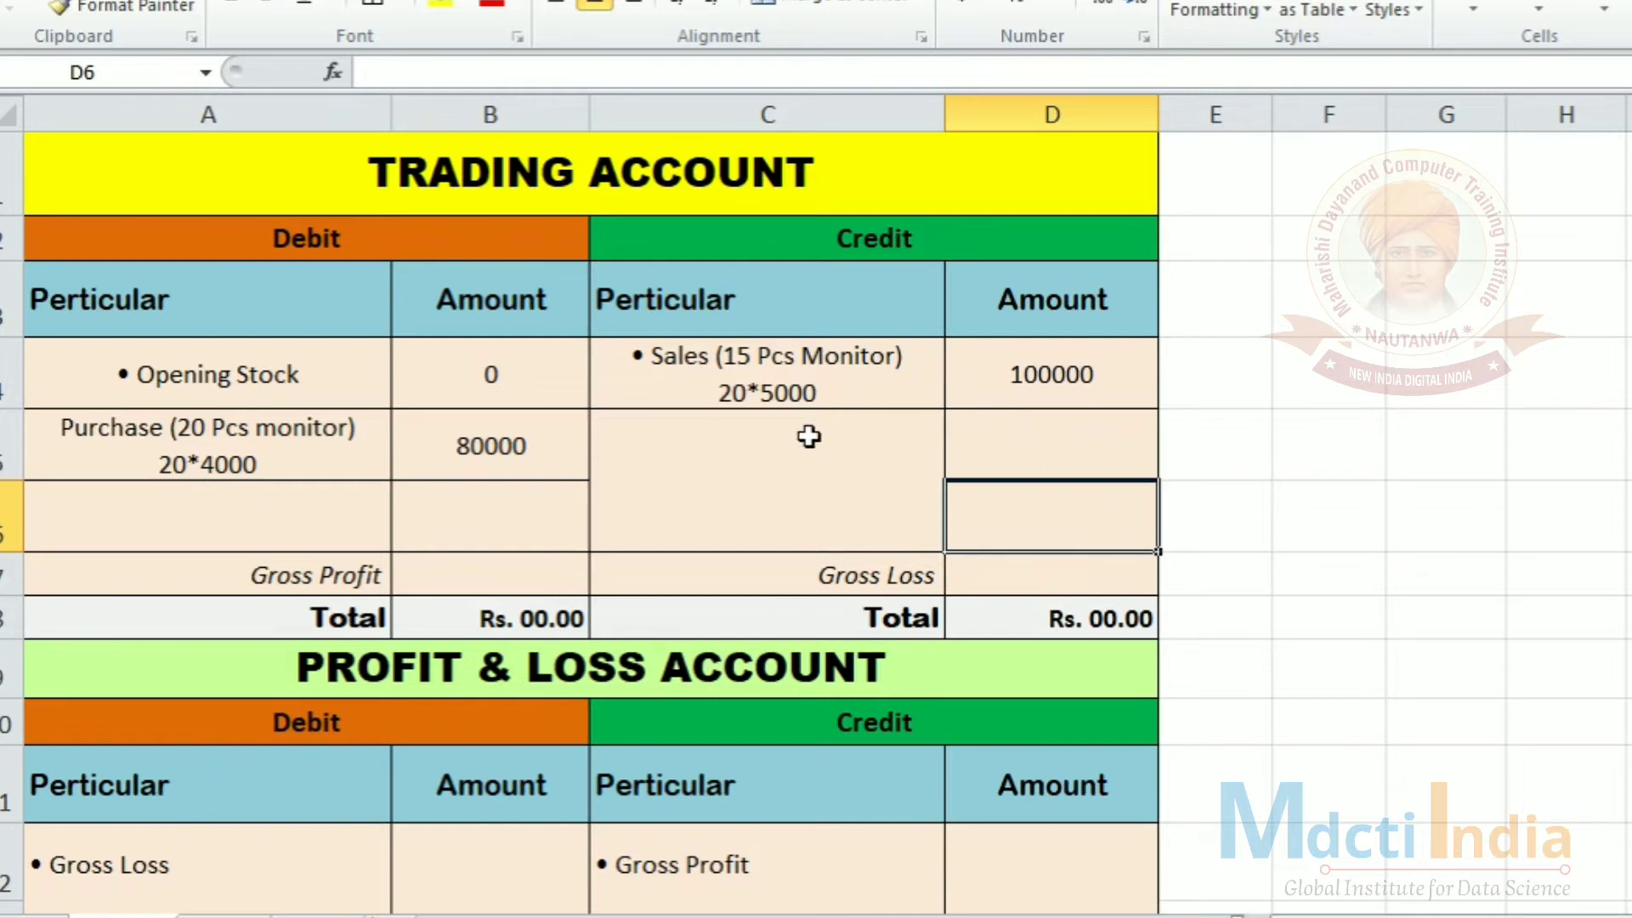
# Correct the second line of the Sales entry in cell C4 to "15*5000"
pyautogui.doubleClick(749, 392)
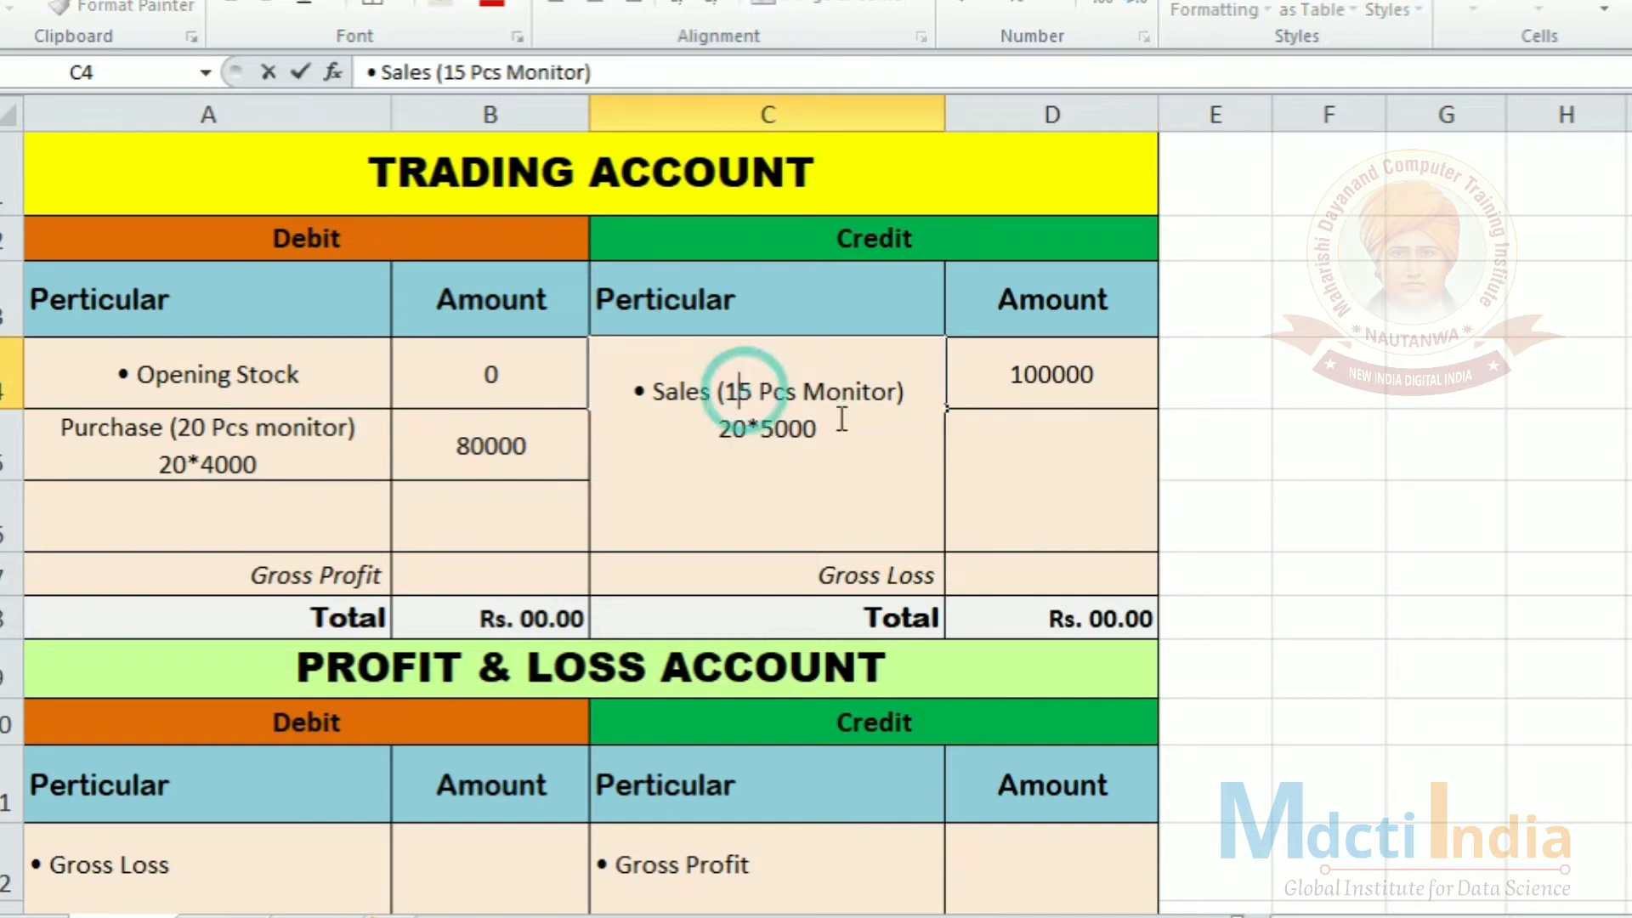
pyautogui.click(748, 429)
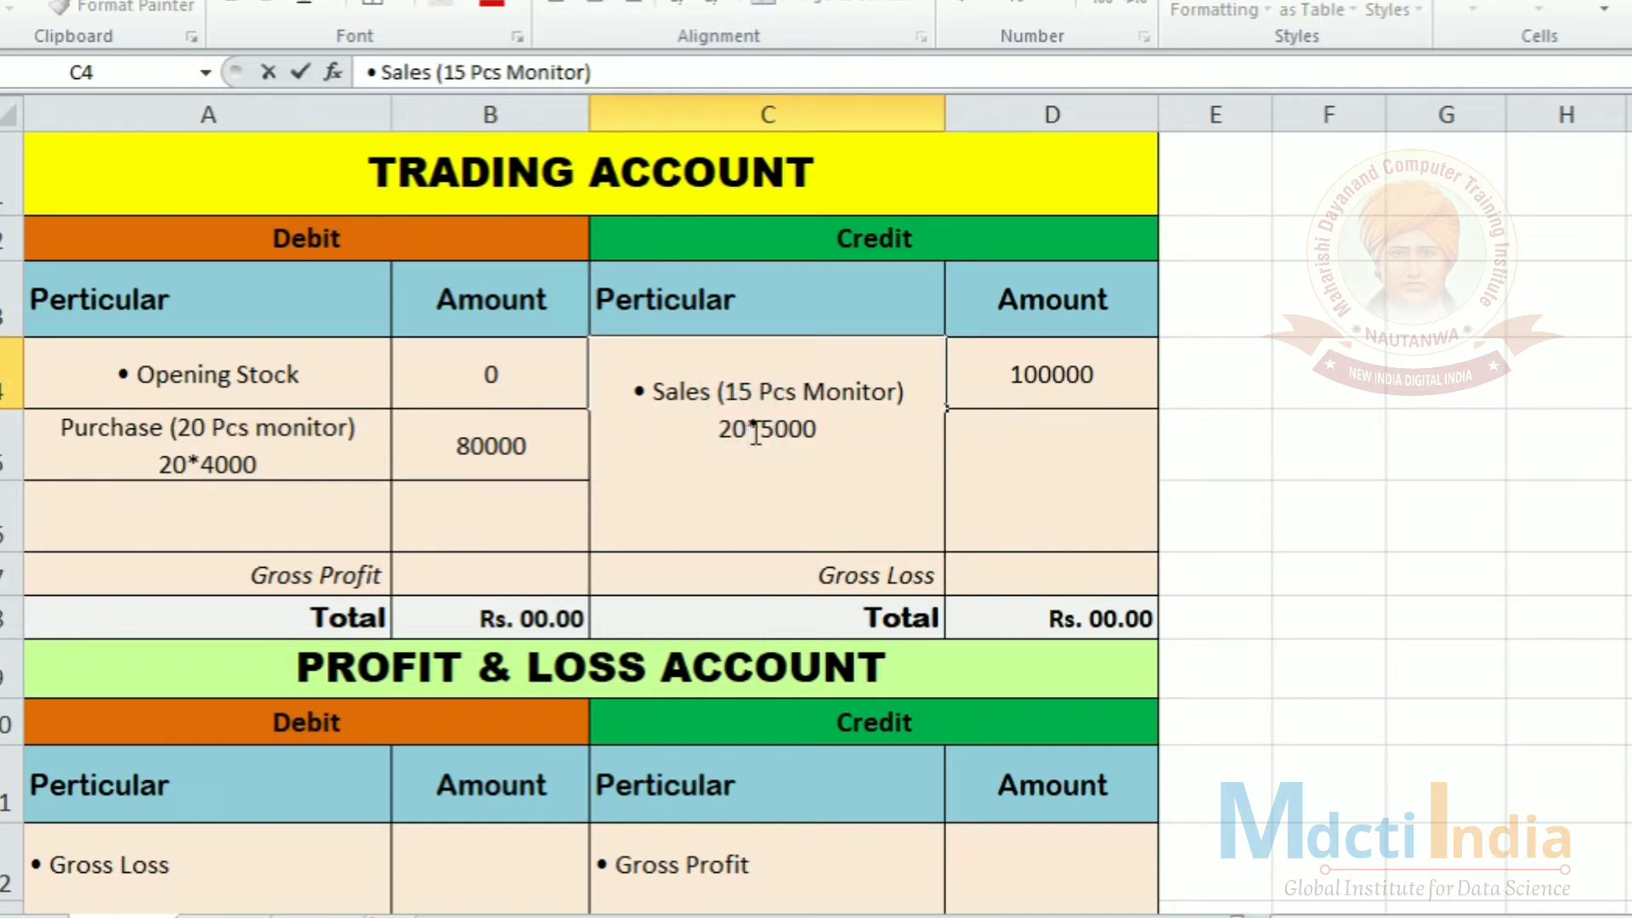
pyautogui.press('BackSpace')
pyautogui.press('BackSpace')
pyautogui.write('15')
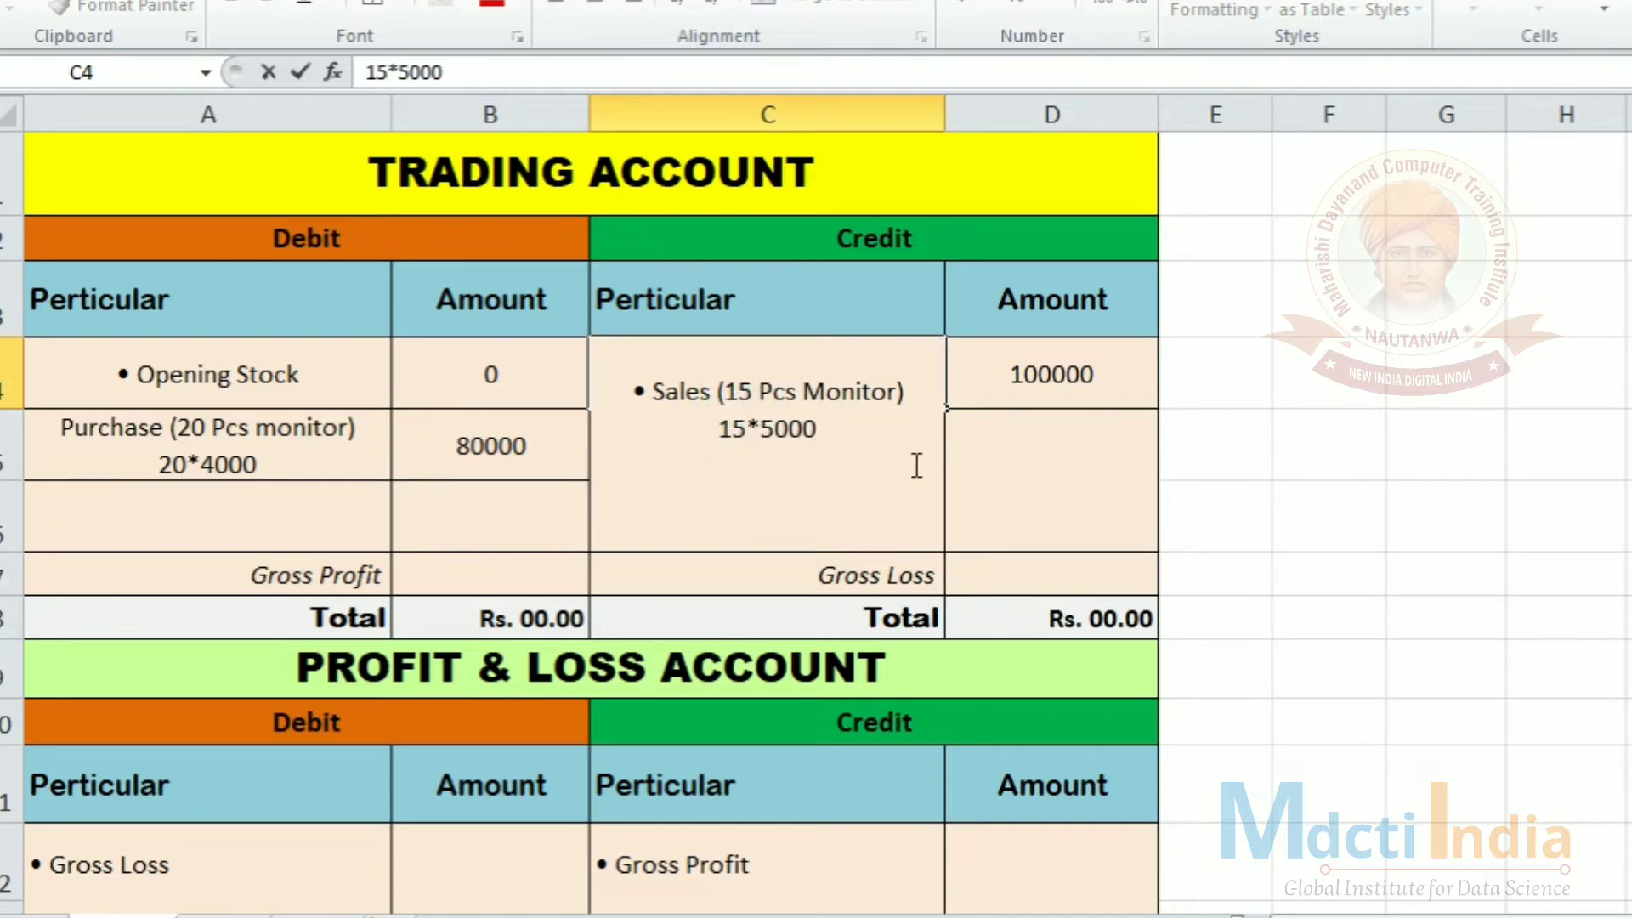
pyautogui.press('Return')
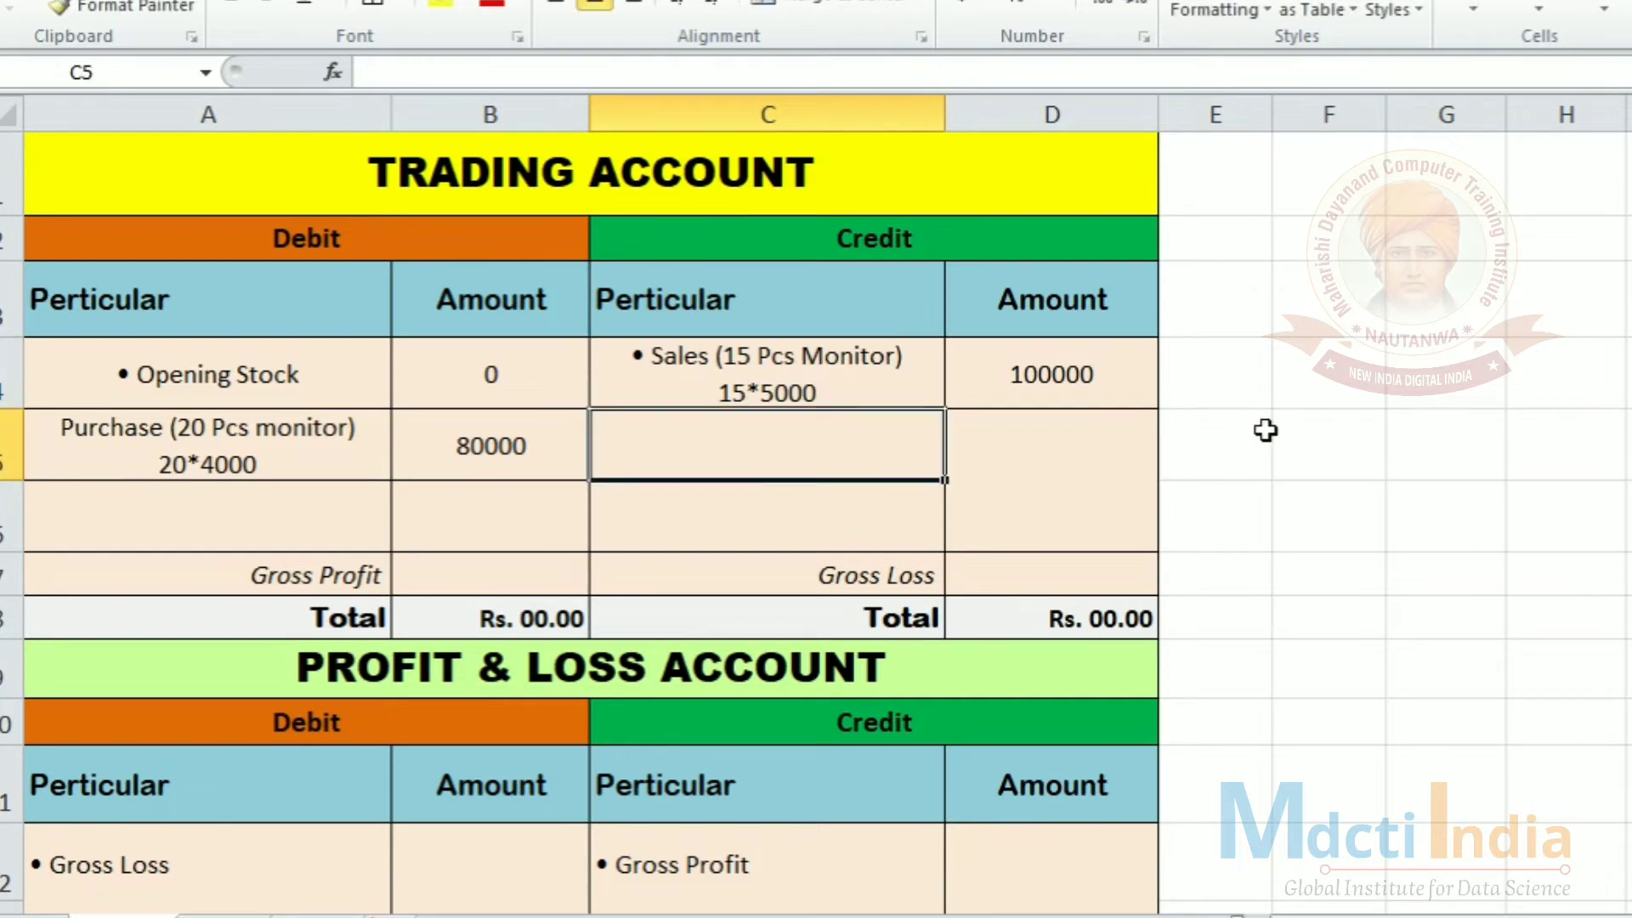
# Correct the sales amount formula in cell D4 to =15*5000
pyautogui.doubleClick(1135, 379)
pyautogui.click(1039, 374)
pyautogui.press('BackSpace')
pyautogui.press('BackSpace')
pyautogui.write('15*5')
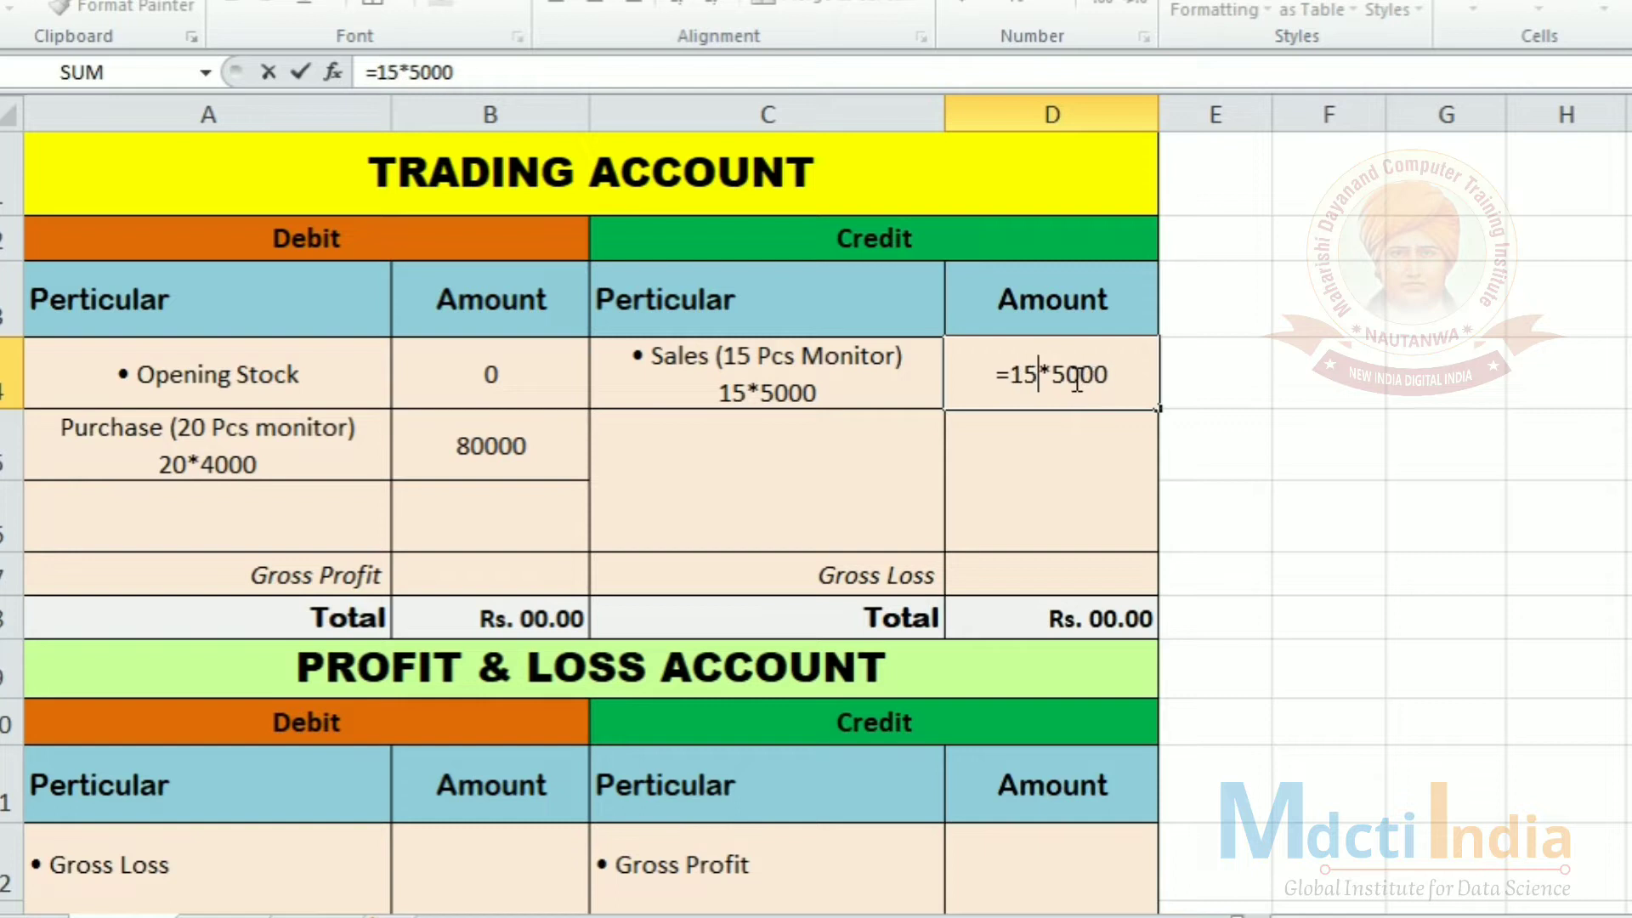
pyautogui.press('Return')
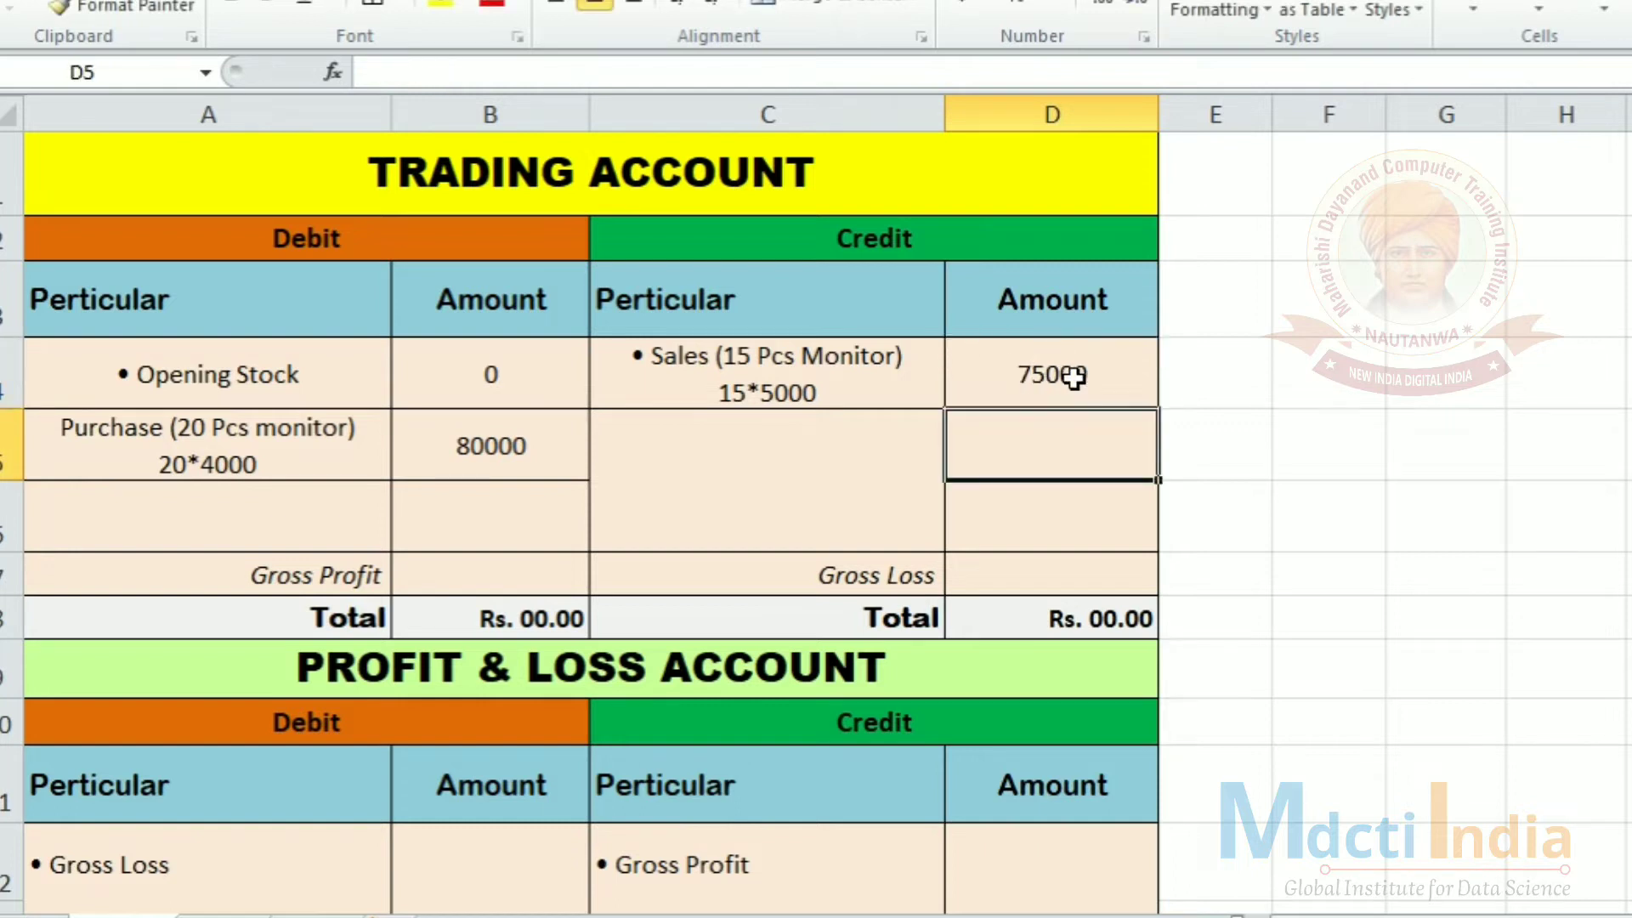
pyautogui.click(1445, 531)
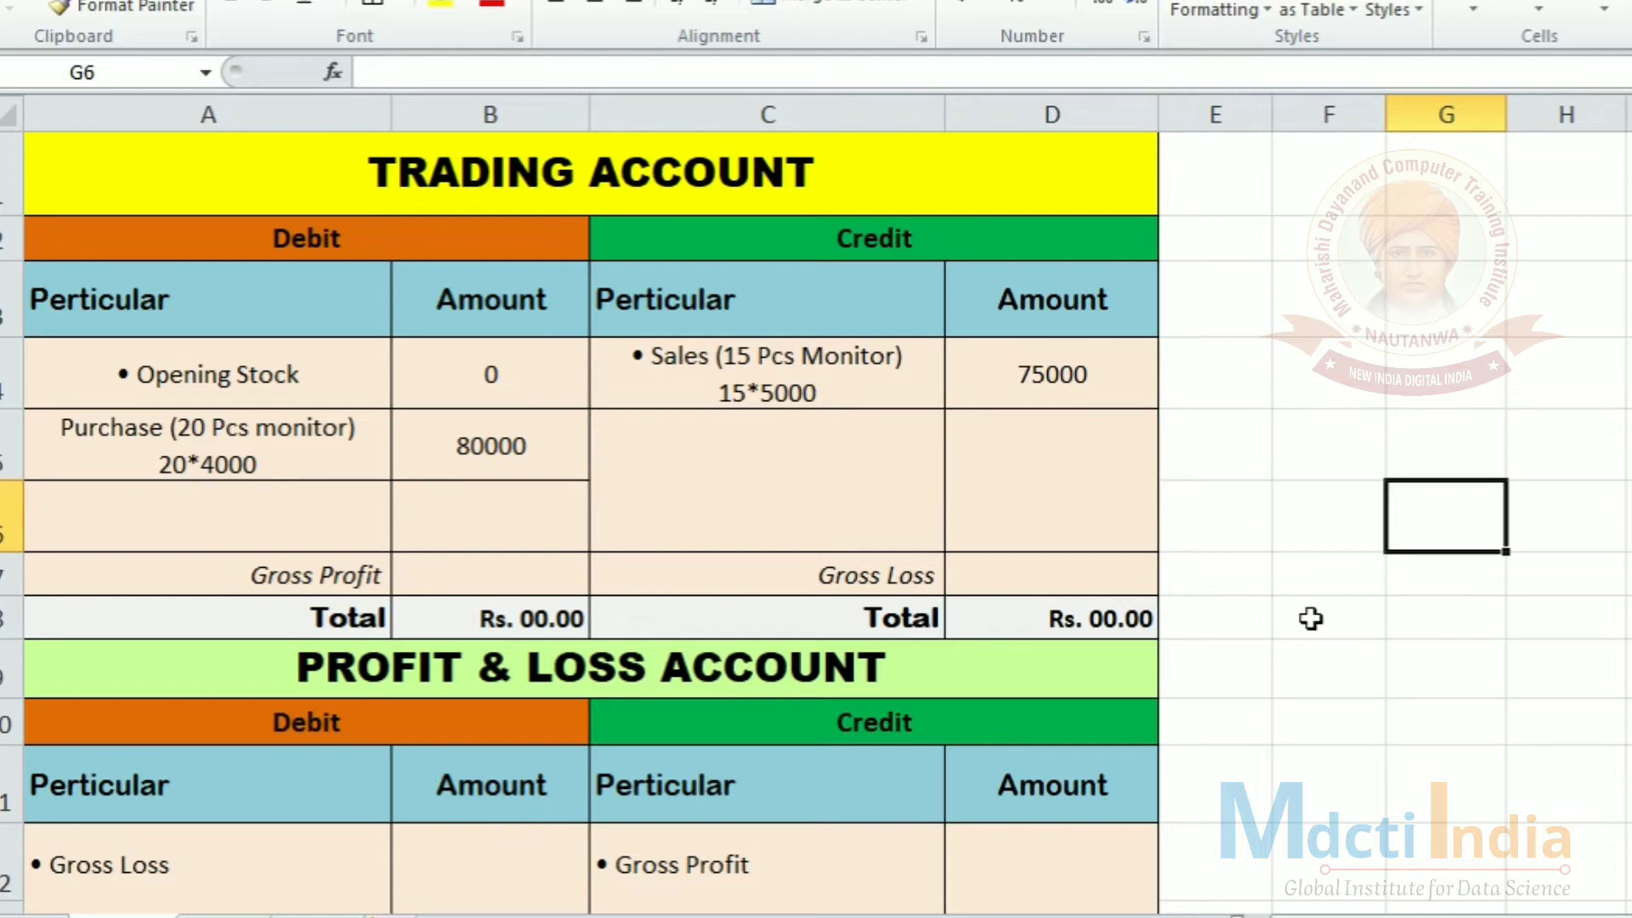
# Copy the monitor purchase entry from cell A5 into cell A6
pyautogui.click(315, 502)
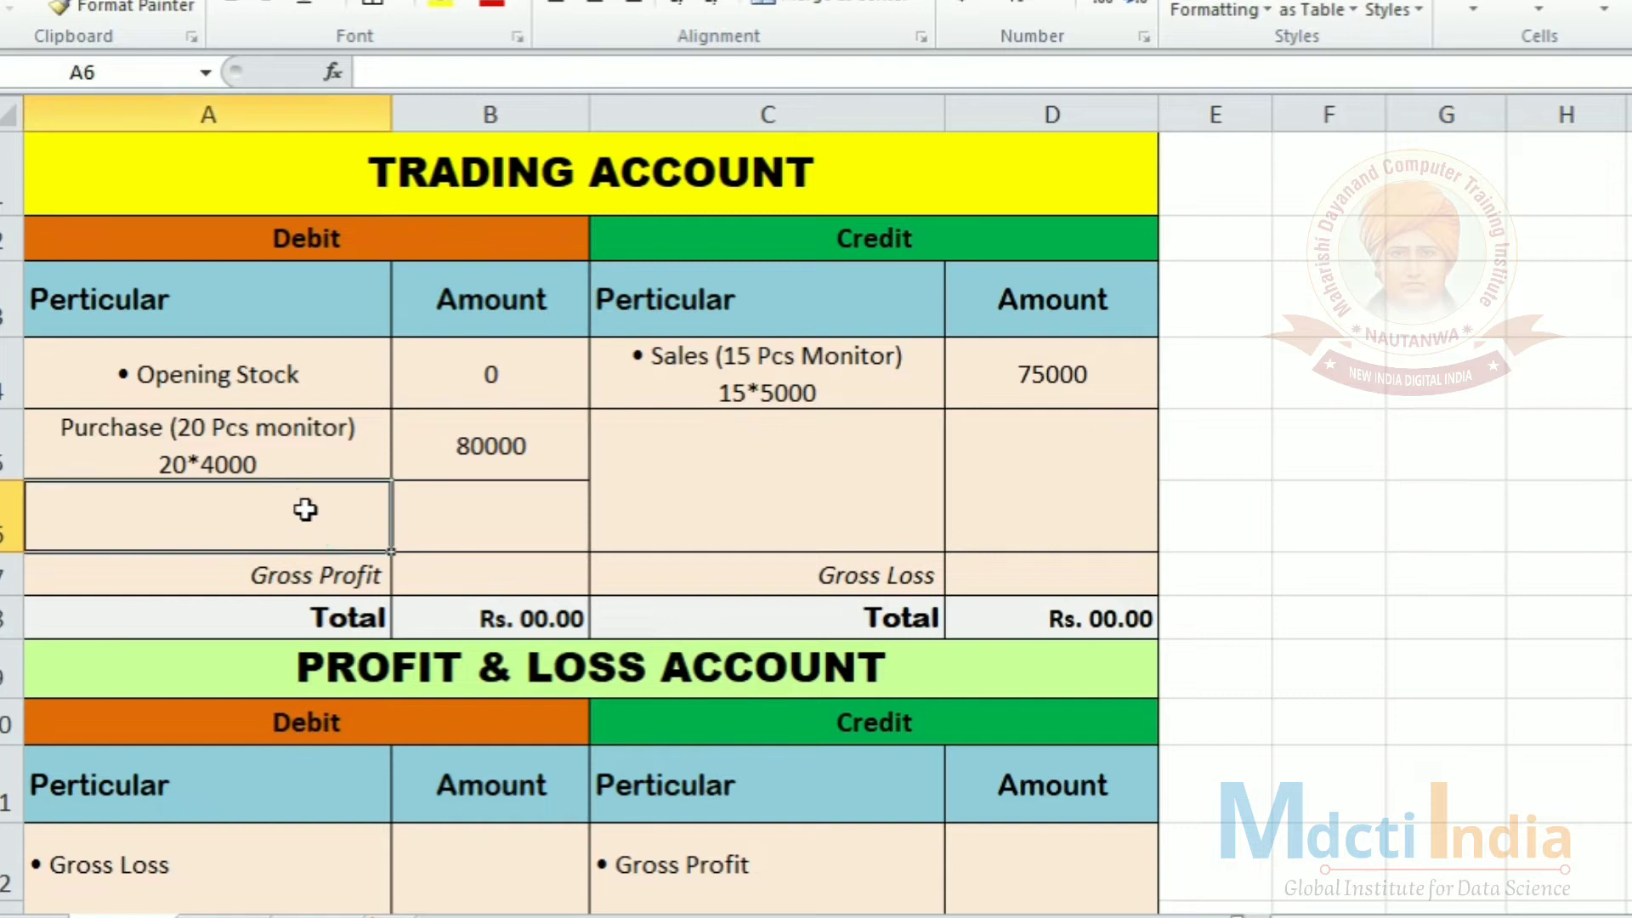
pyautogui.click(225, 434)
pyautogui.hotkey('ctrl', 'c')
pyautogui.click(113, 521)
pyautogui.hotkey('ctrl', 'v')
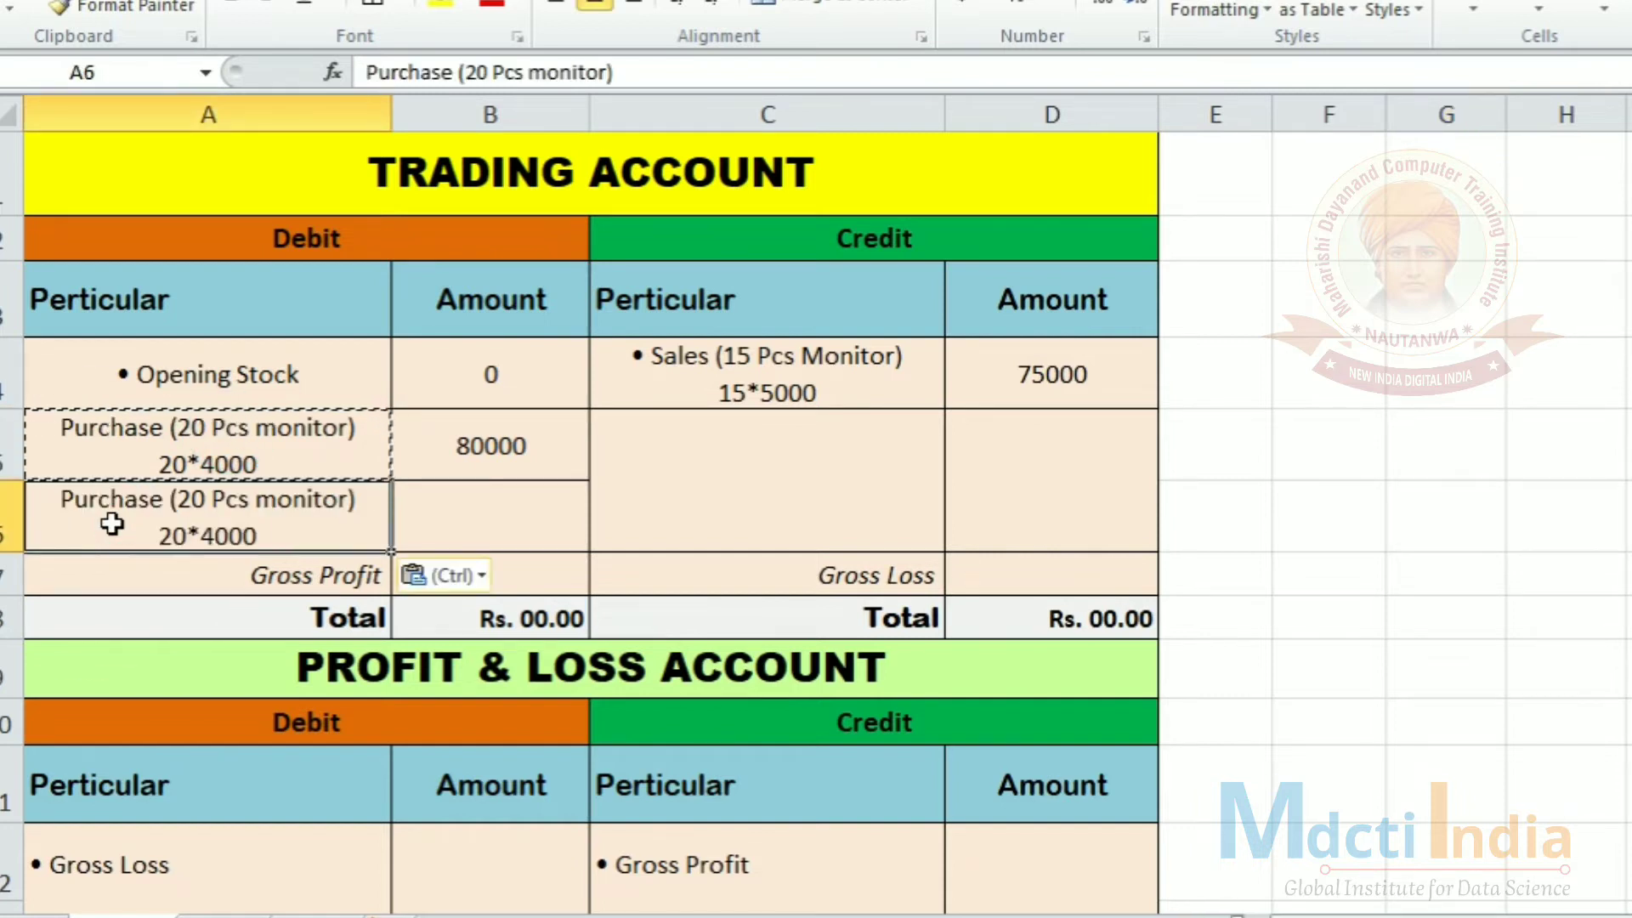
# Change the first line of the copied entry in cell A6 to "Purchase (10 Pcs Keyboard)"
pyautogui.doubleClick(219, 510)
pyautogui.click(205, 521)
pyautogui.press('BackSpace')
pyautogui.press('BackSpace')
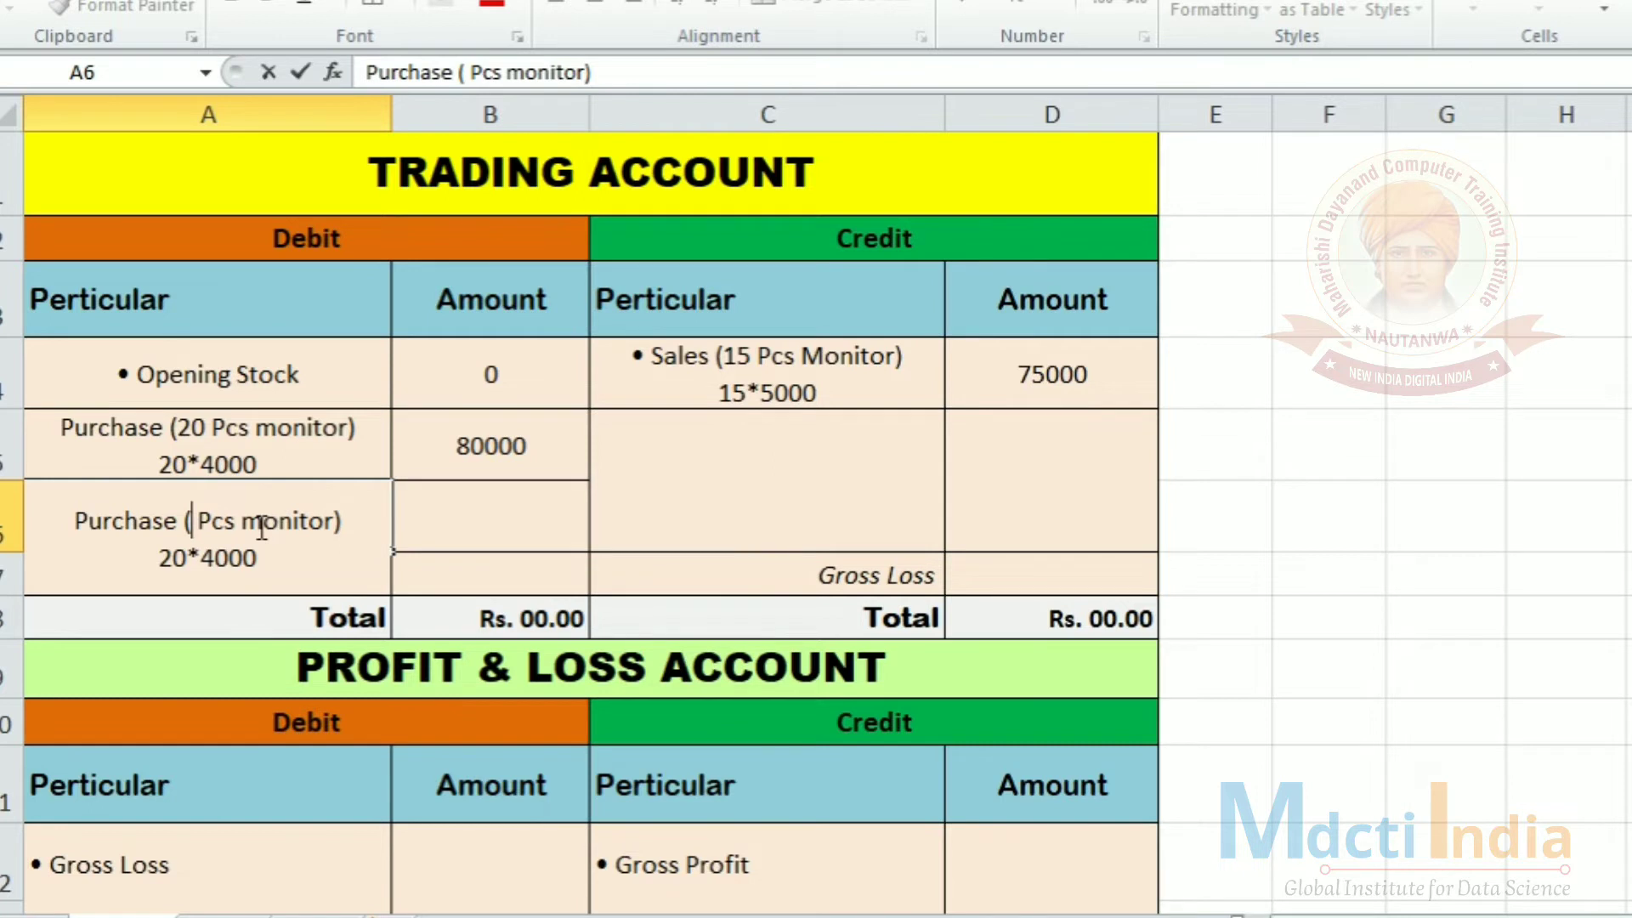
pyautogui.write('10')
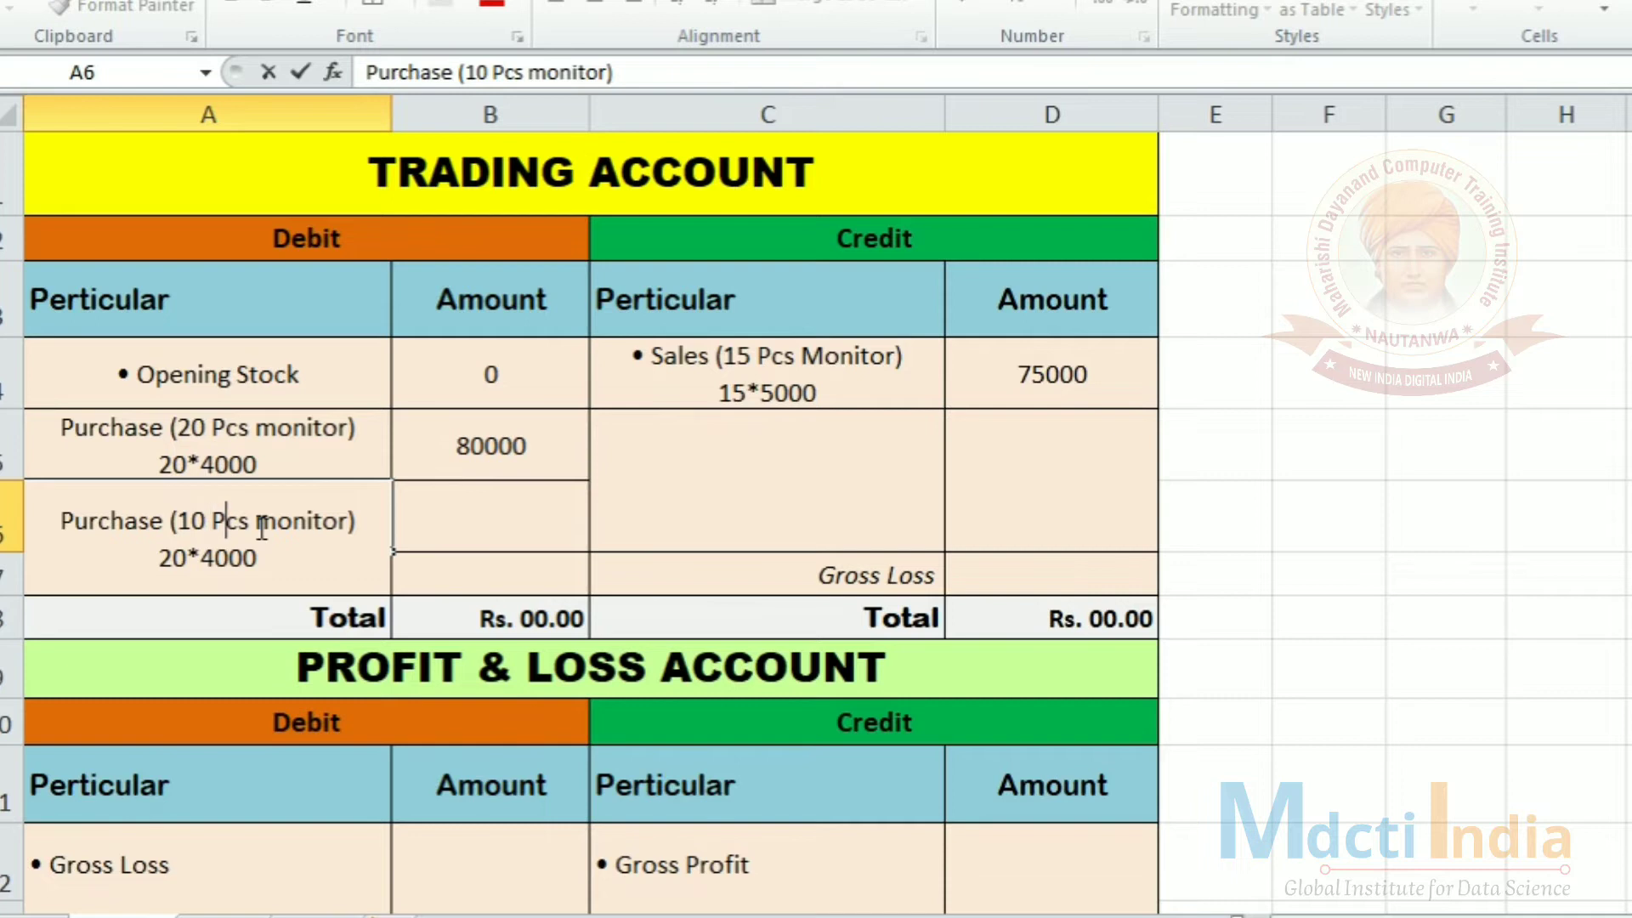
pyautogui.press('Delete')
pyautogui.press('Delete')
pyautogui.press('Delete')
pyautogui.press('Delete')
pyautogui.press('Delete')
pyautogui.press('Delete')
pyautogui.press('Delete')
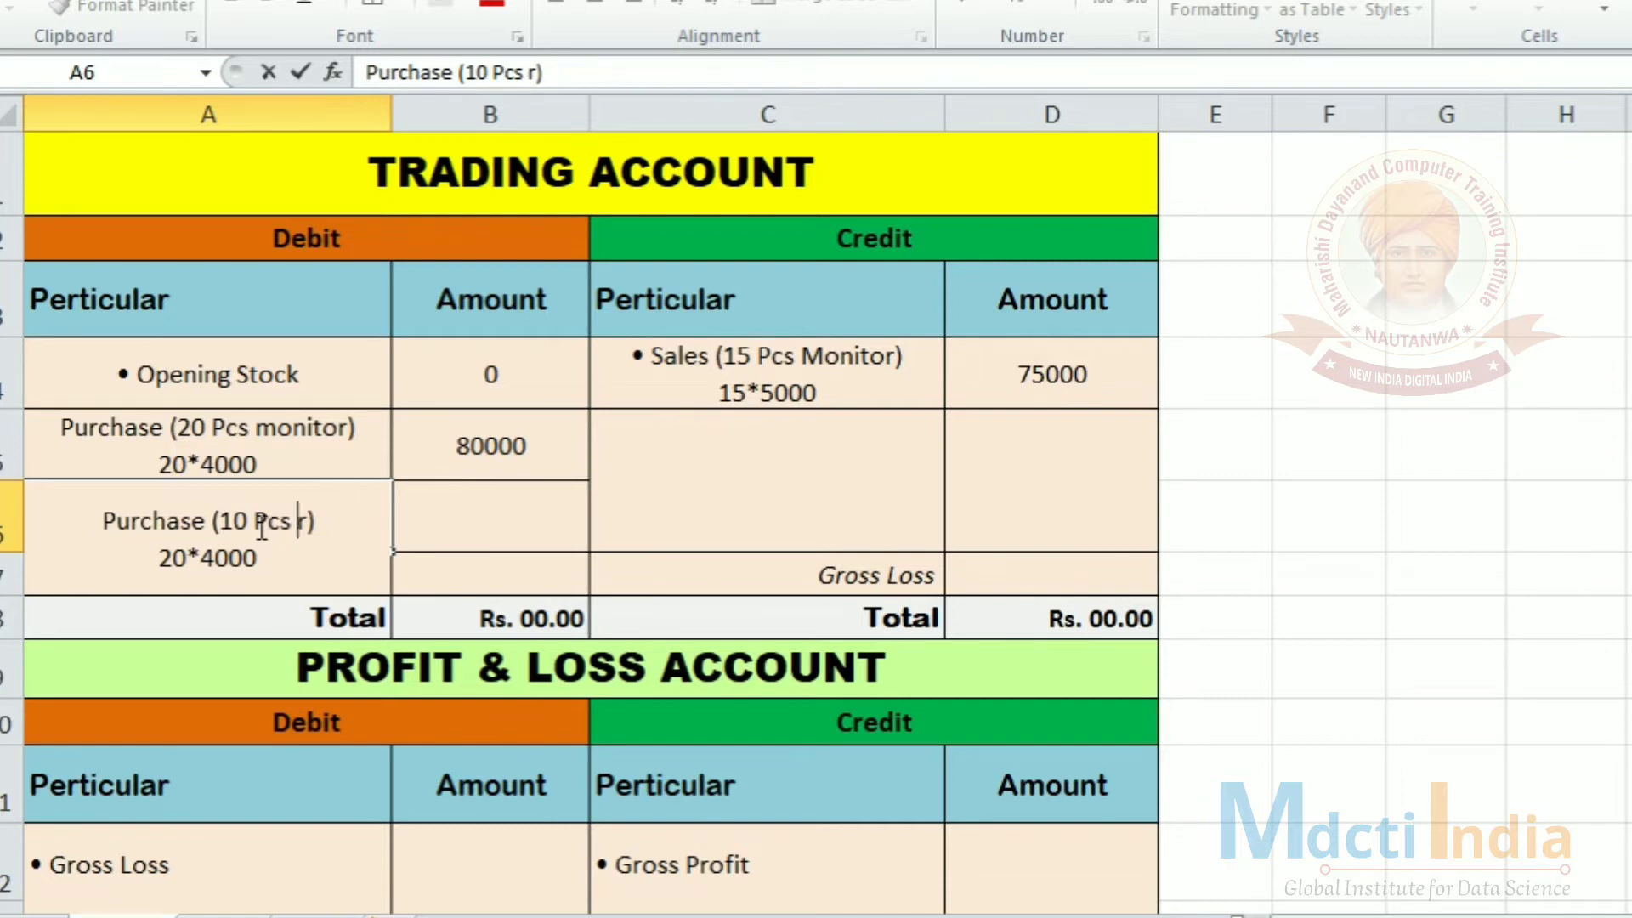
pyautogui.write('Keyboard)')
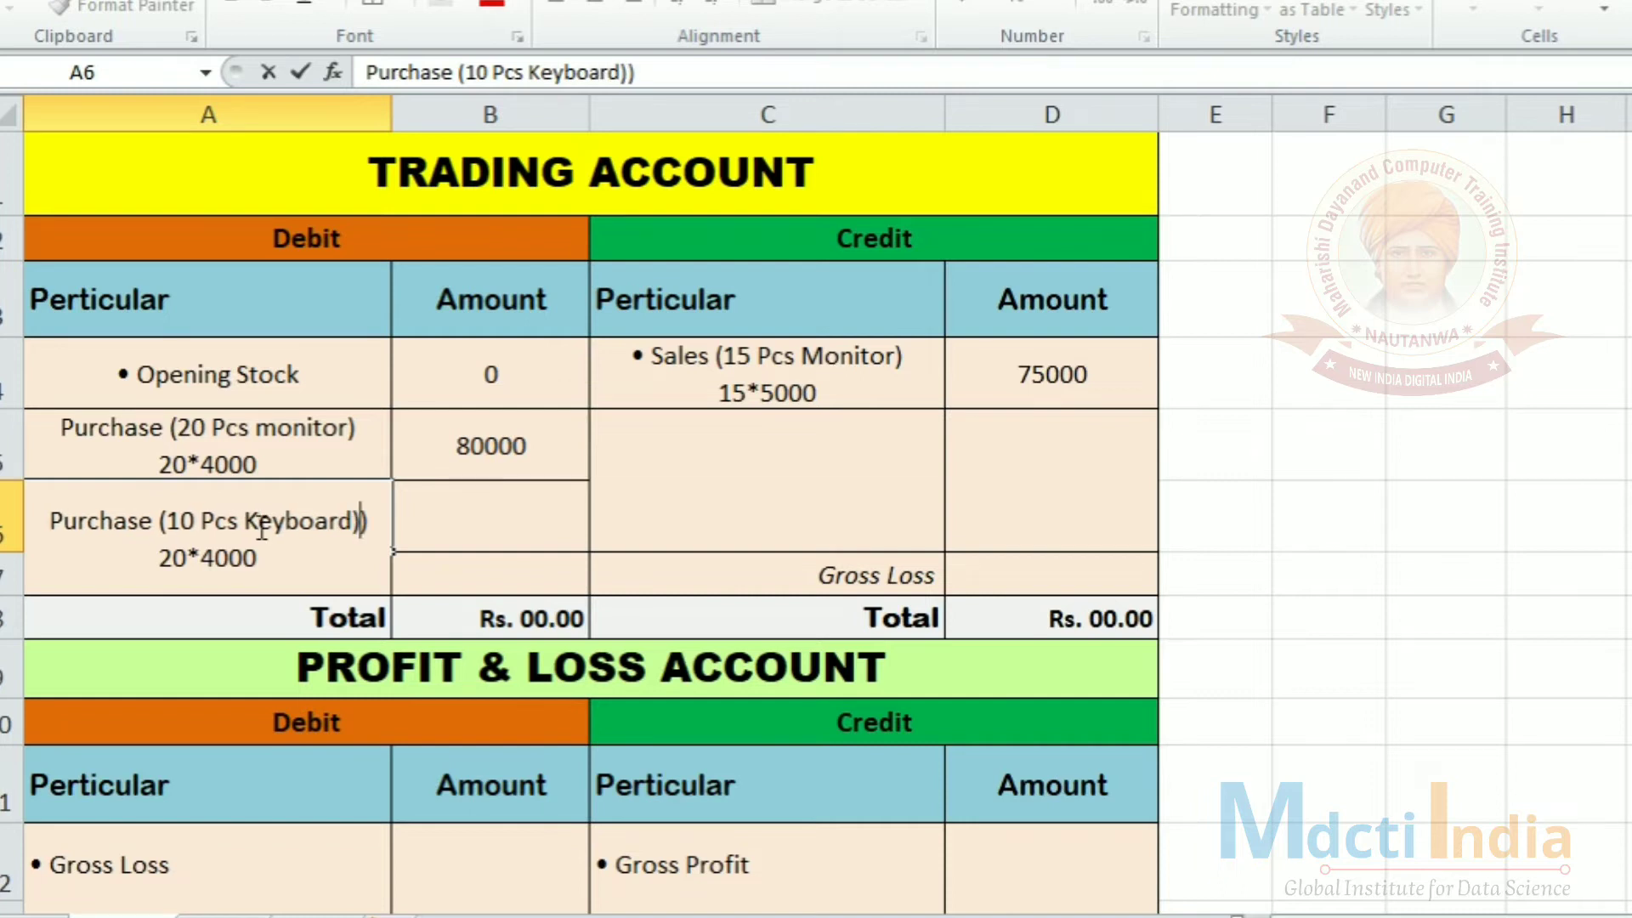
pyautogui.press('Delete')
# Change the second line of the keyboard purchase entry in cell A6 to "10*1000"
pyautogui.press('Down')
pyautogui.press('BackSpace')
pyautogui.press('BackSpace')
pyautogui.press('BackSpace')
pyautogui.press('BackSpace')
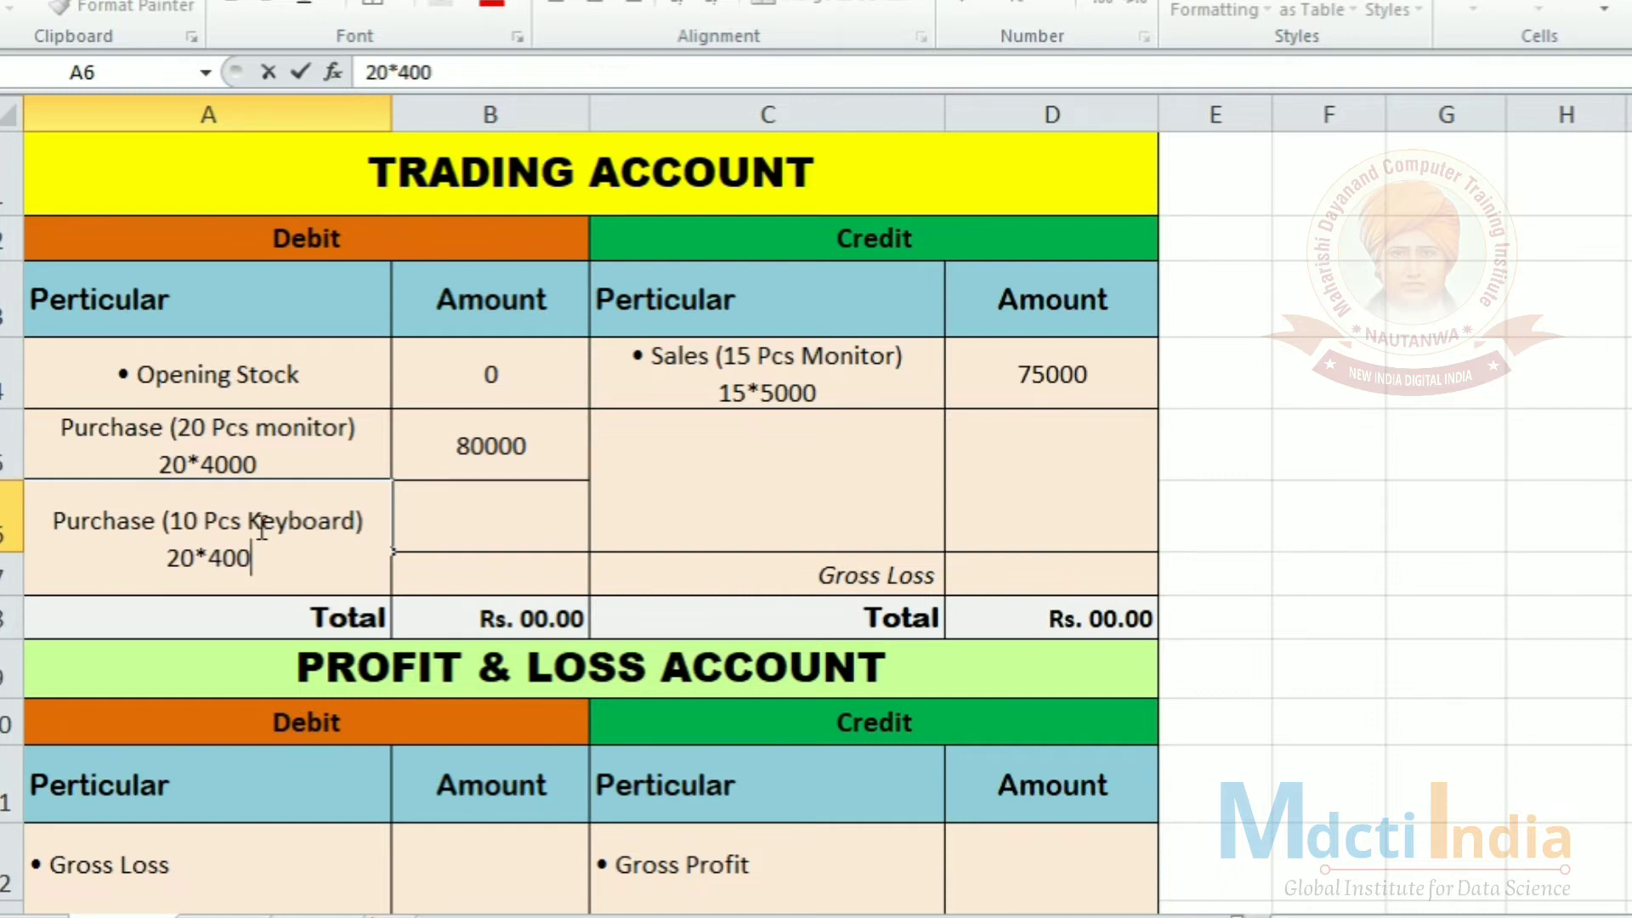
pyautogui.write('10000')
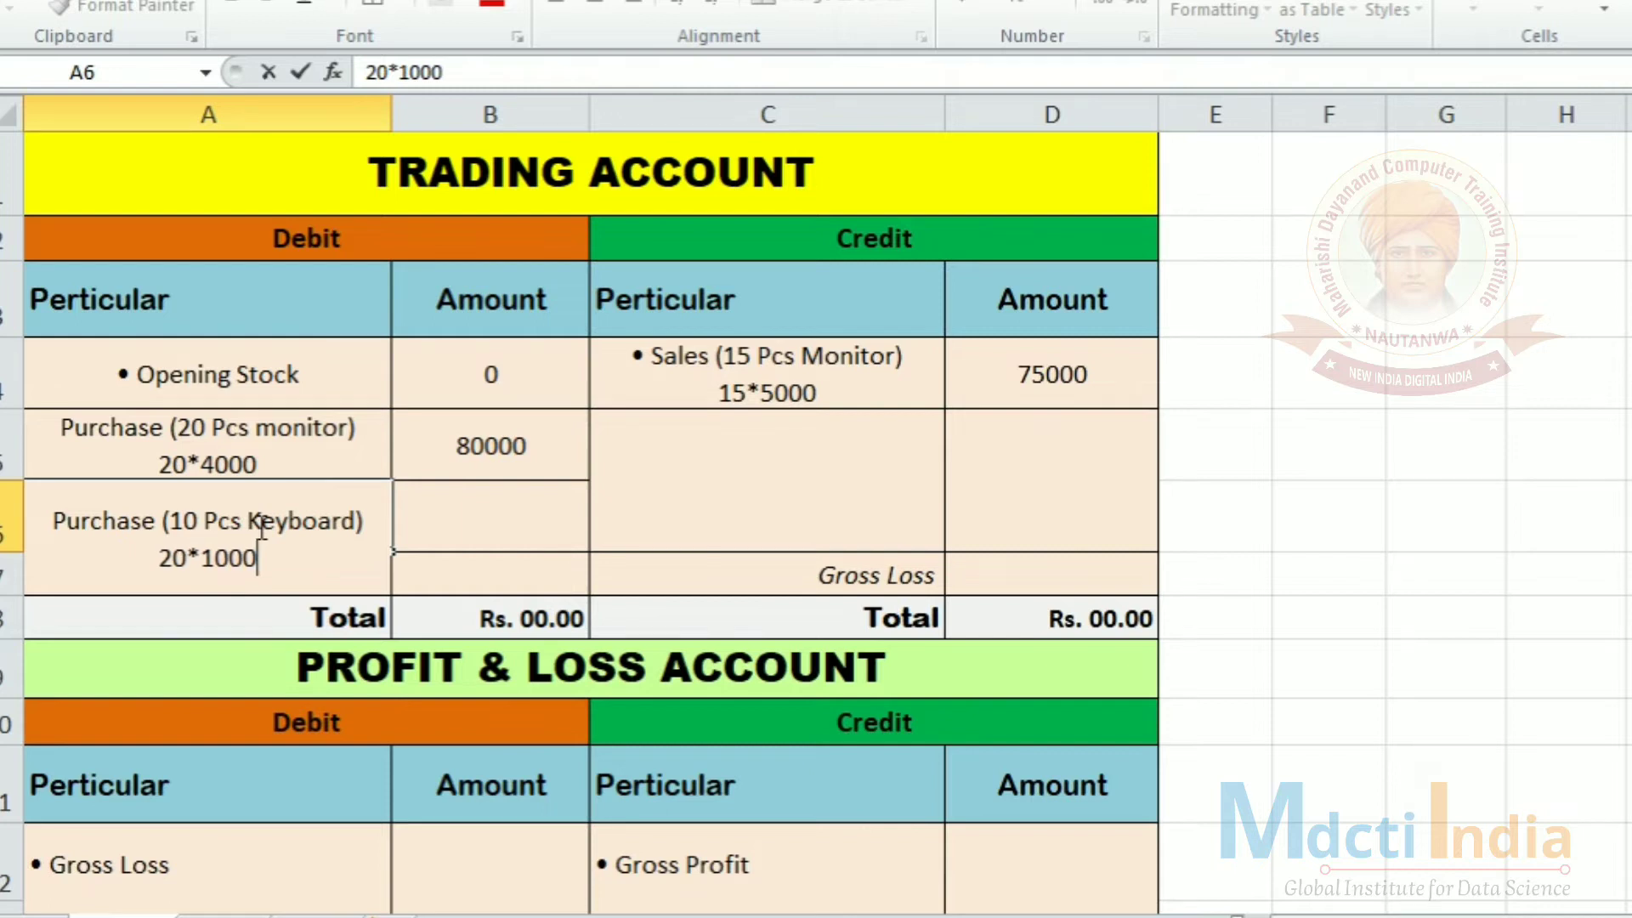
pyautogui.press('BackSpace')
pyautogui.press('Left')
pyautogui.press('Left')
pyautogui.press('BackSpace')
pyautogui.write('1')
# Enter the keyboard purchase amount in cell B6 with the formula =10*1000
pyautogui.click(476, 545)
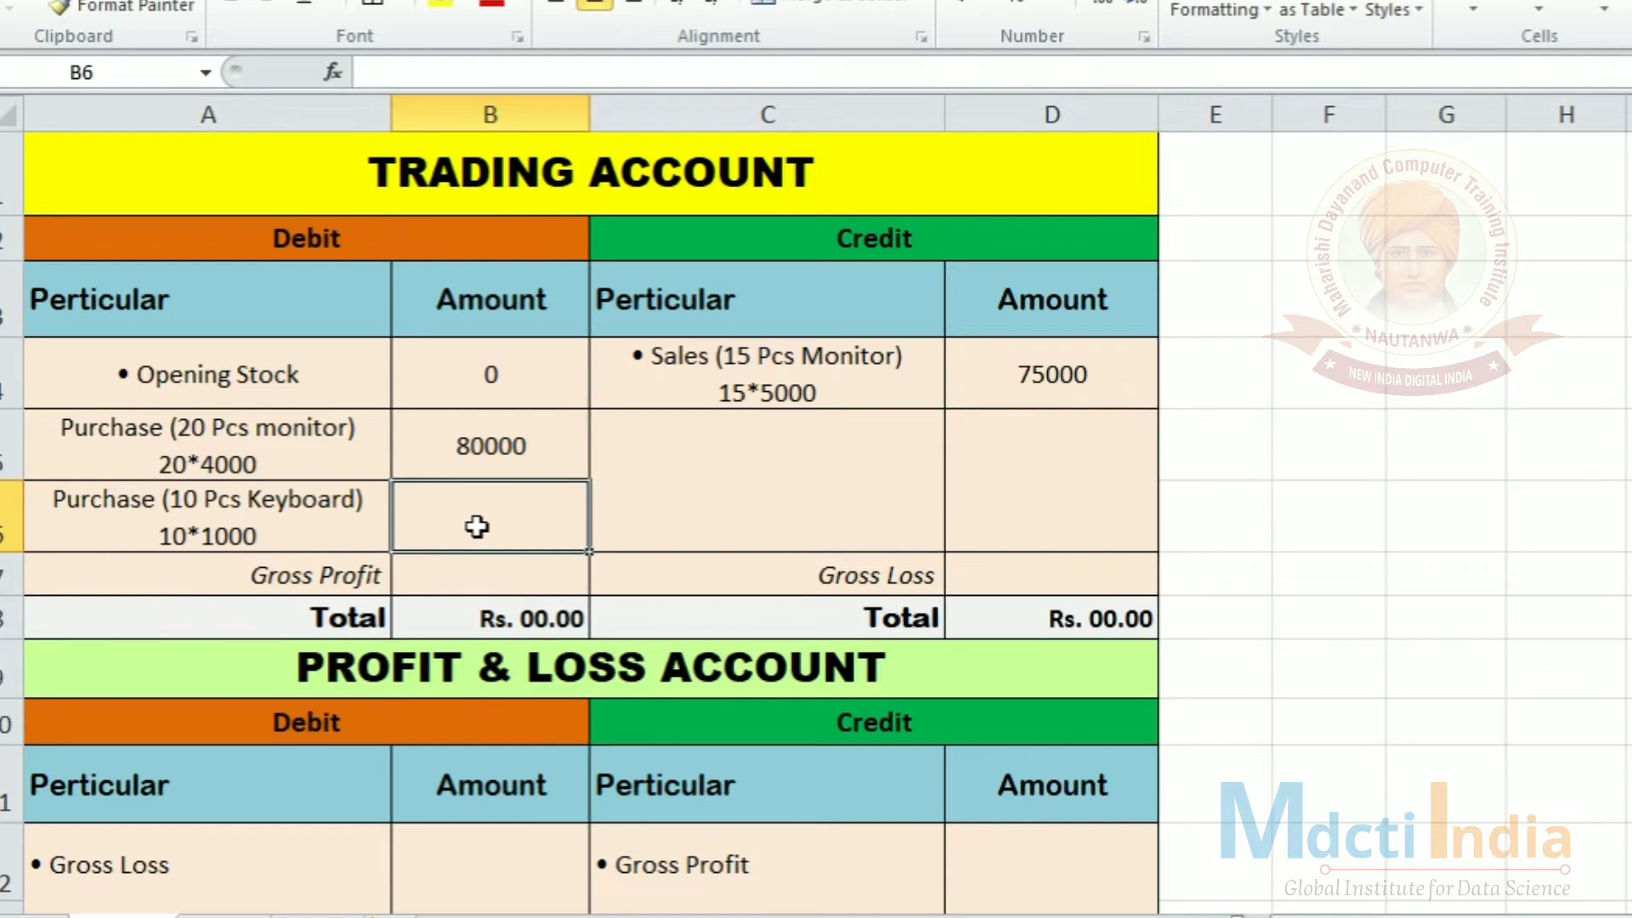
pyautogui.write('=')
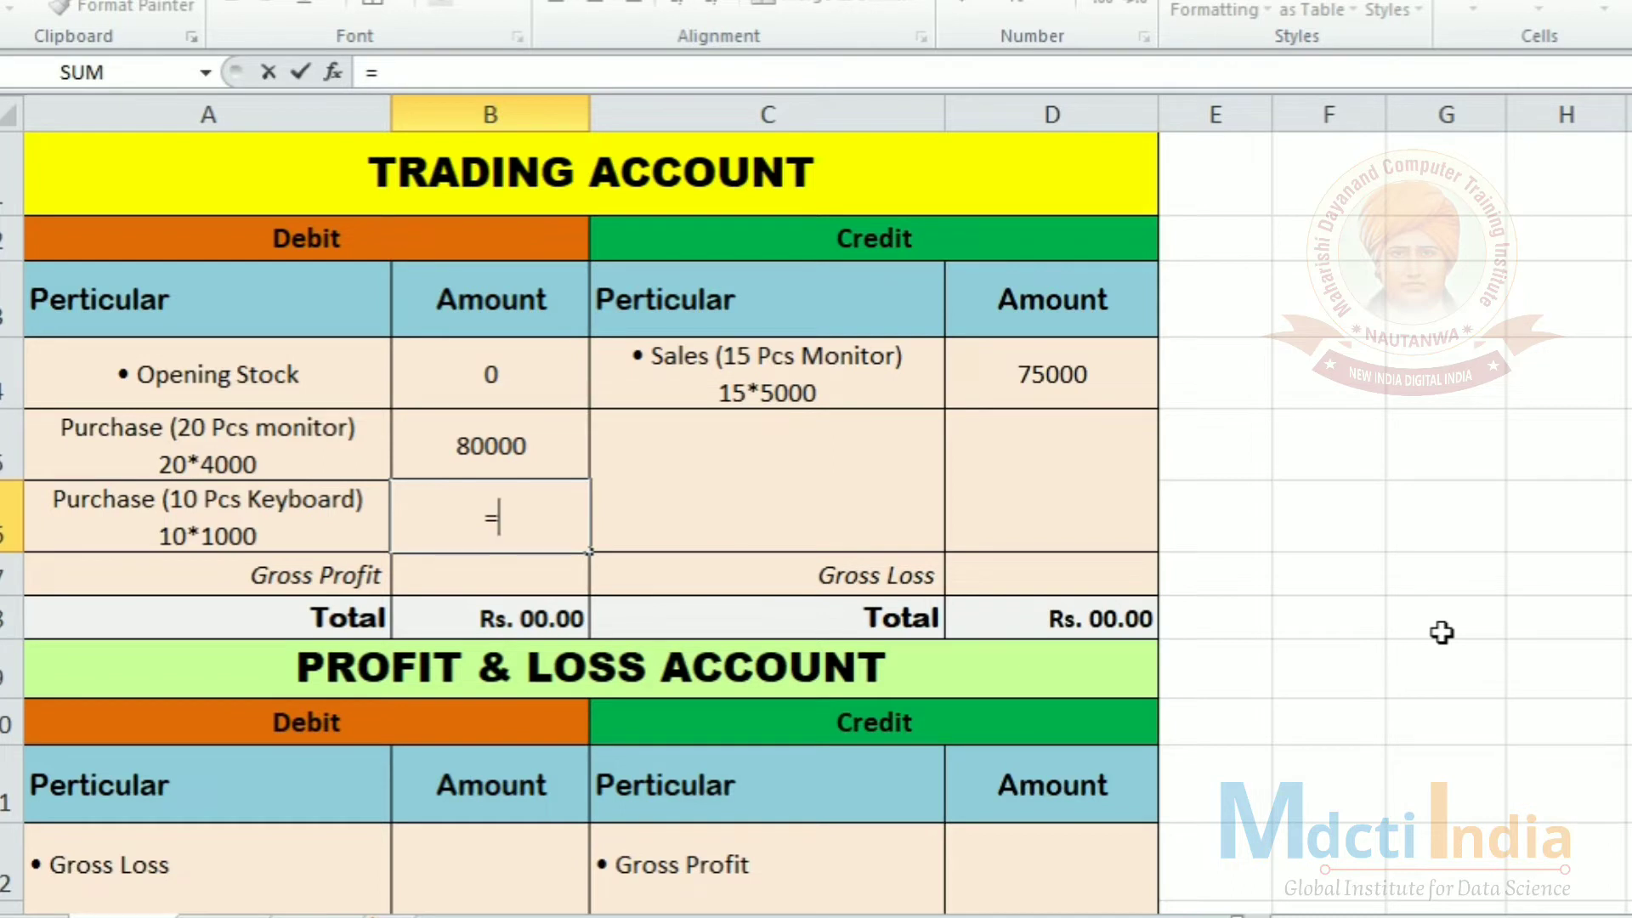
pyautogui.write('10*1000')
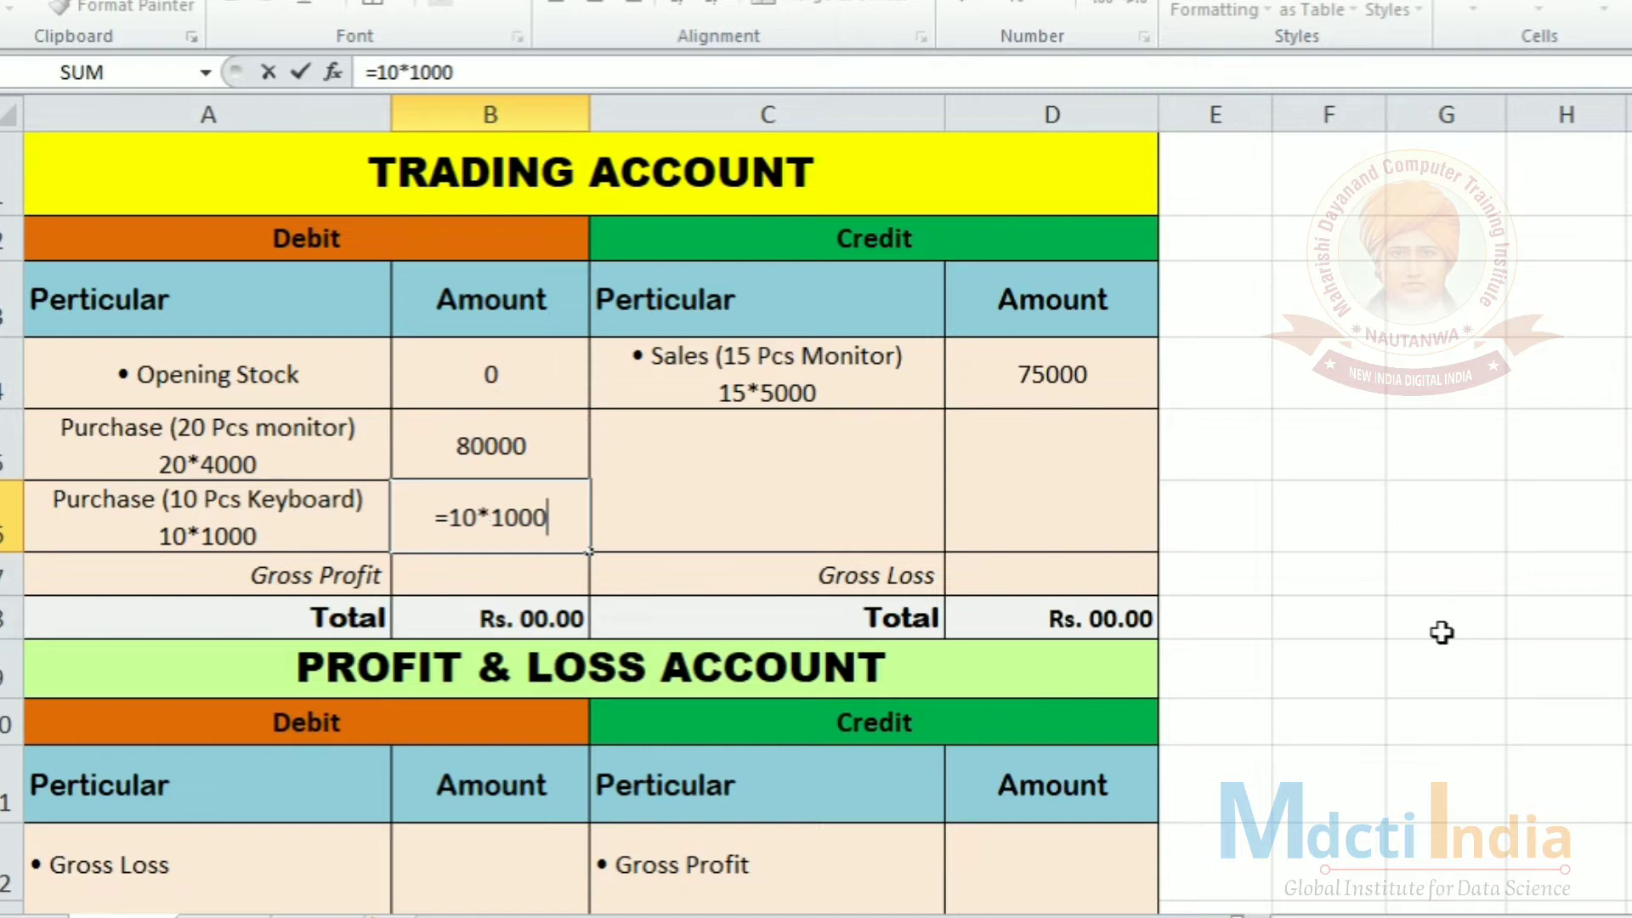
pyautogui.press('Return')
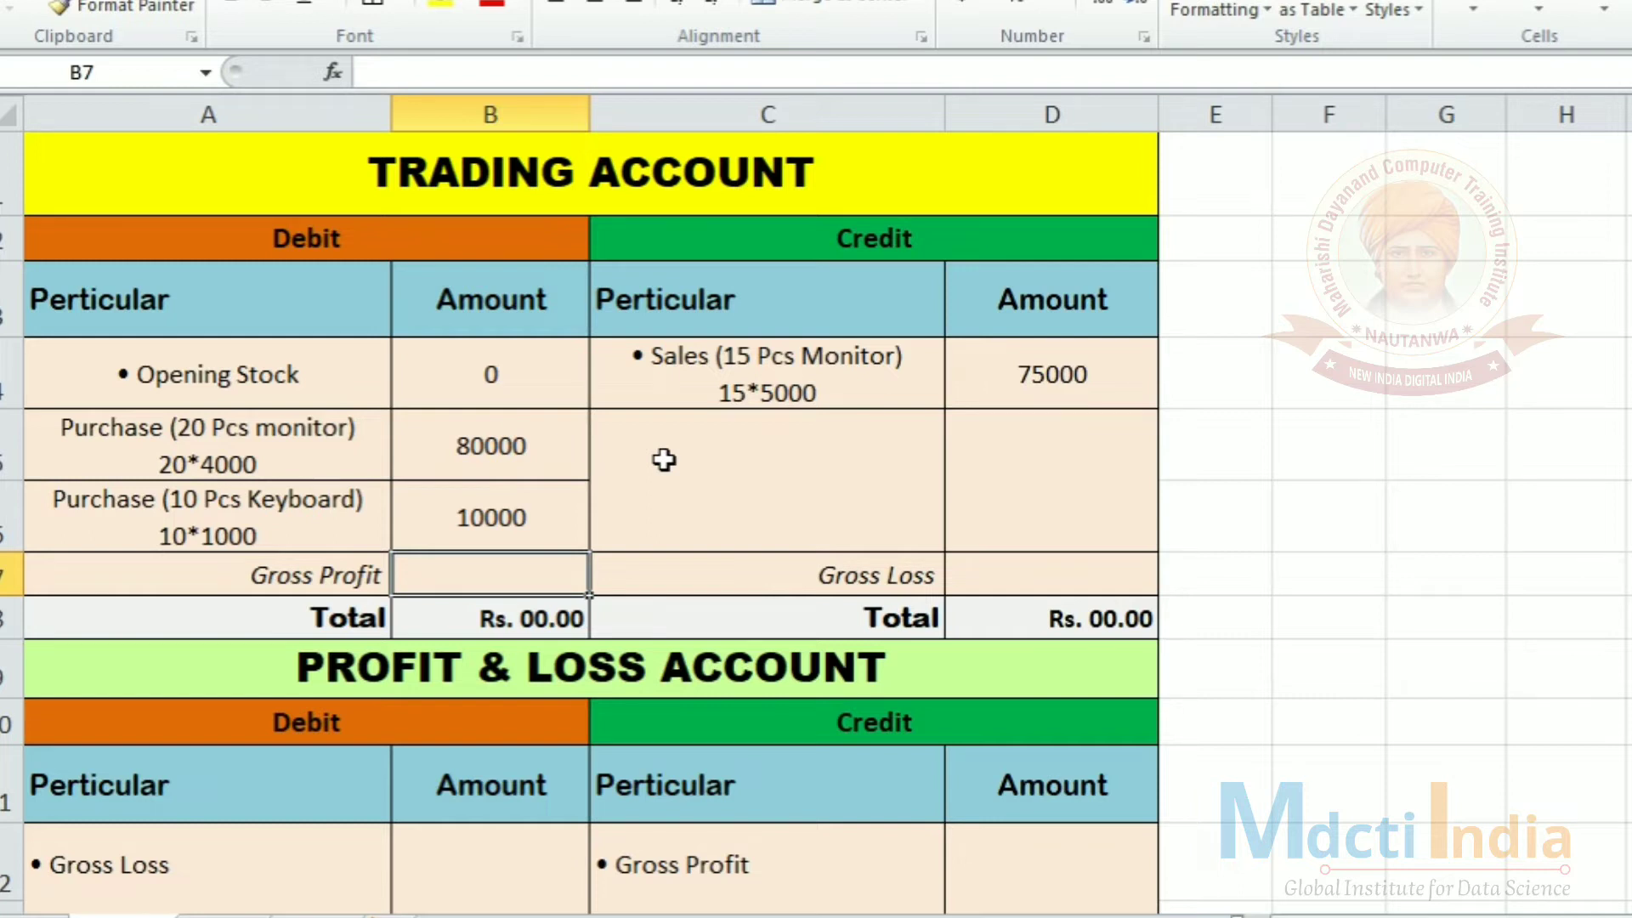
pyautogui.click(269, 472)
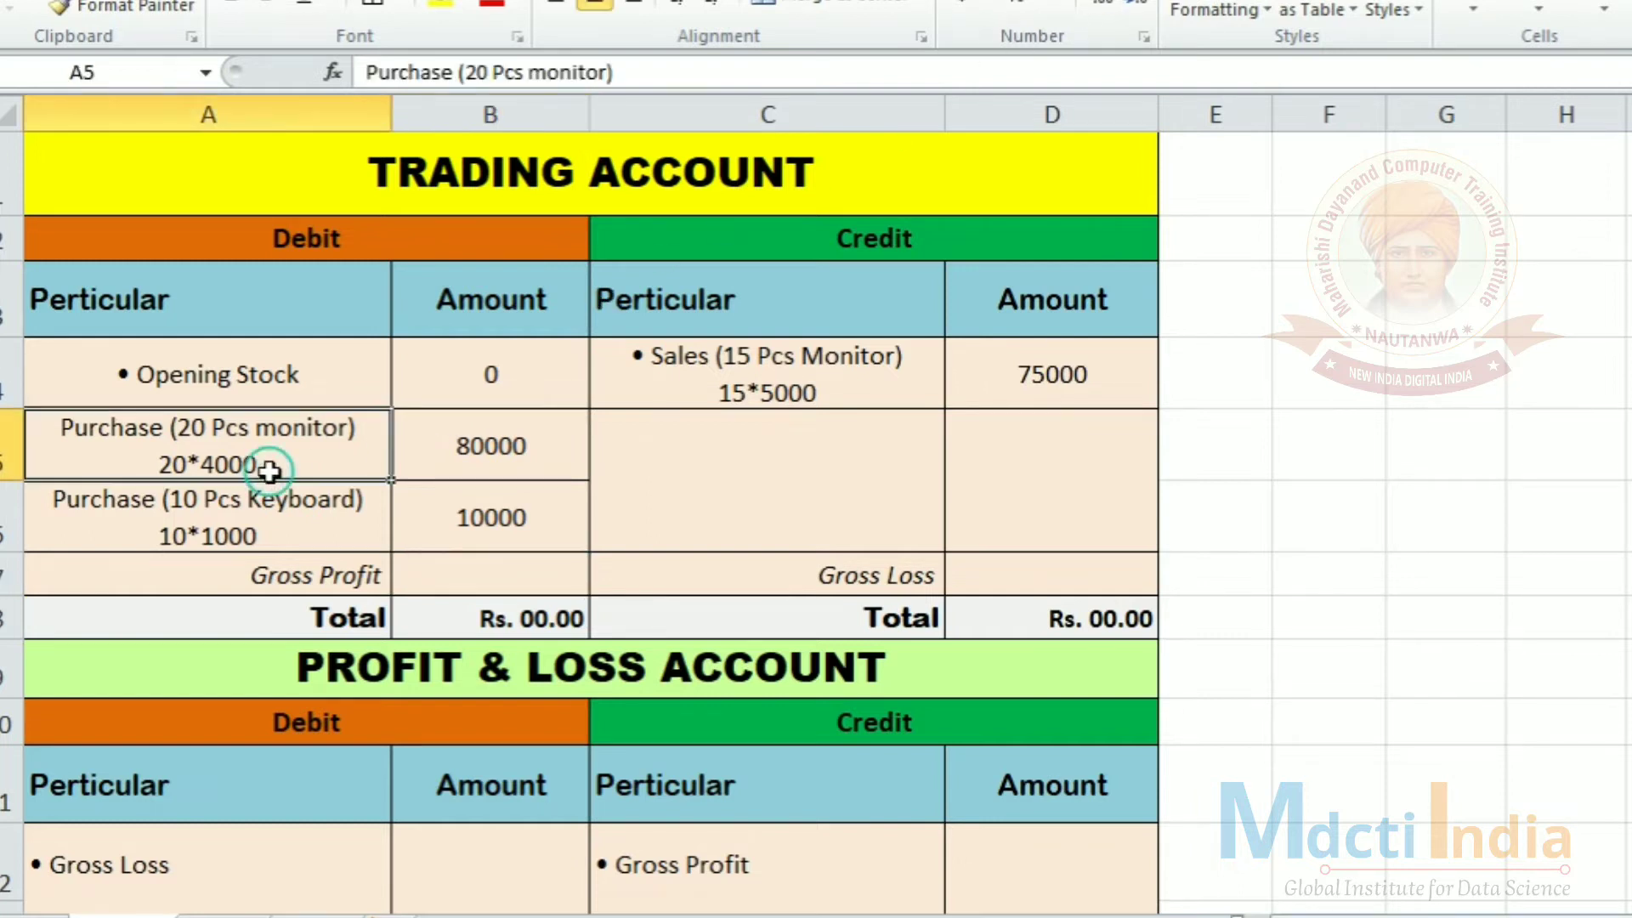
pyautogui.click(809, 392)
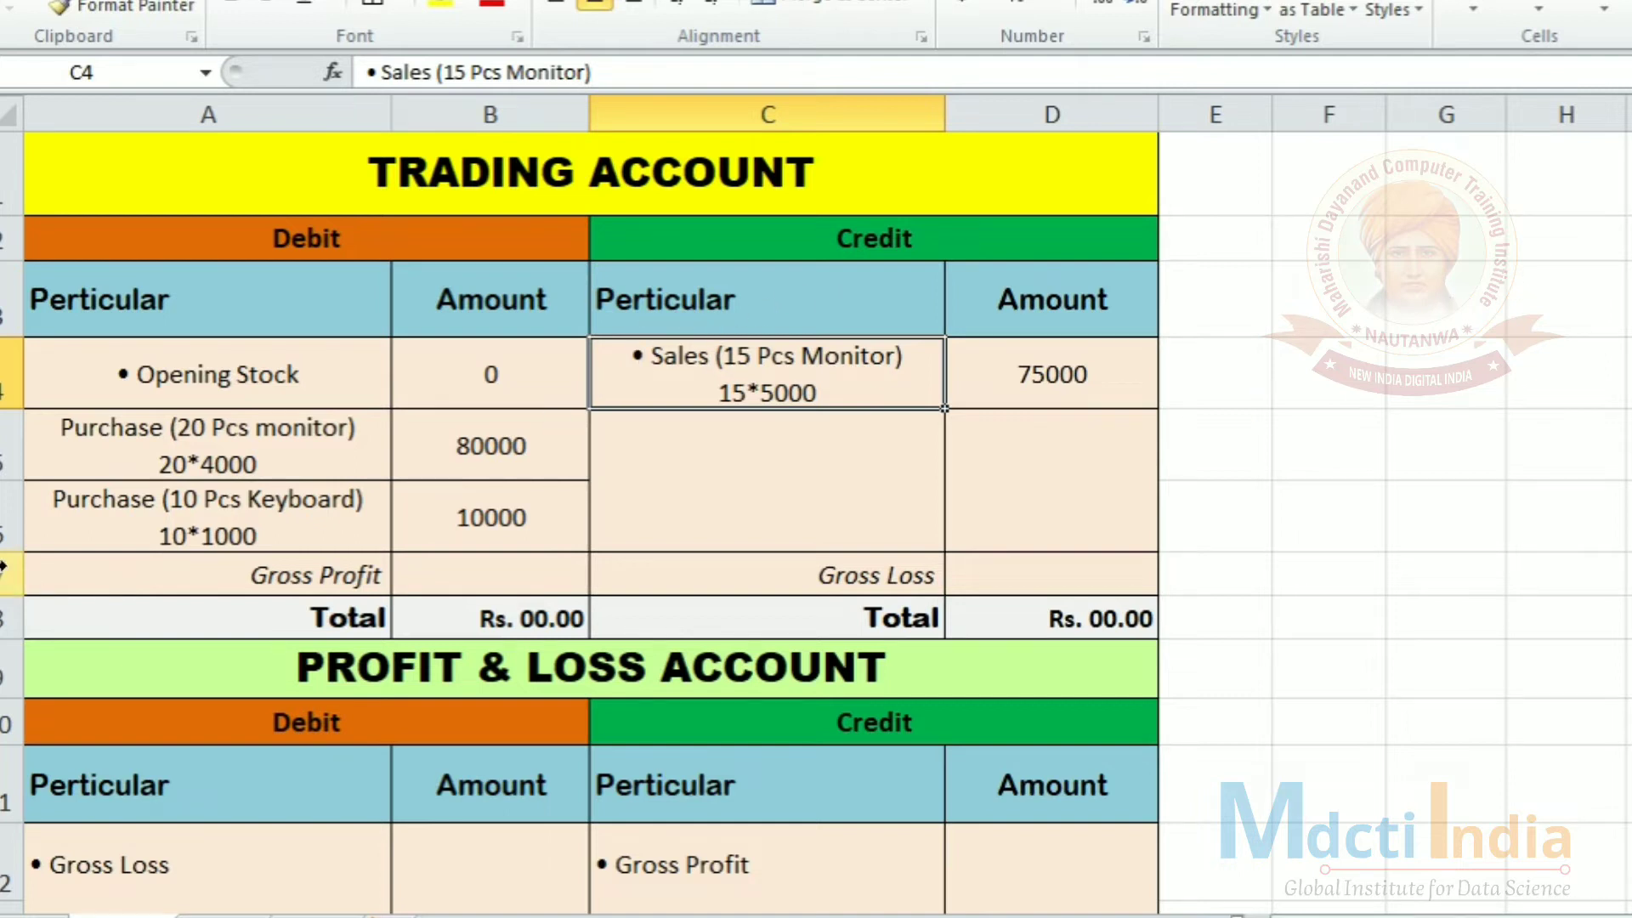
pyautogui.moveTo(704, 252); pyautogui.dragTo(757, 489)
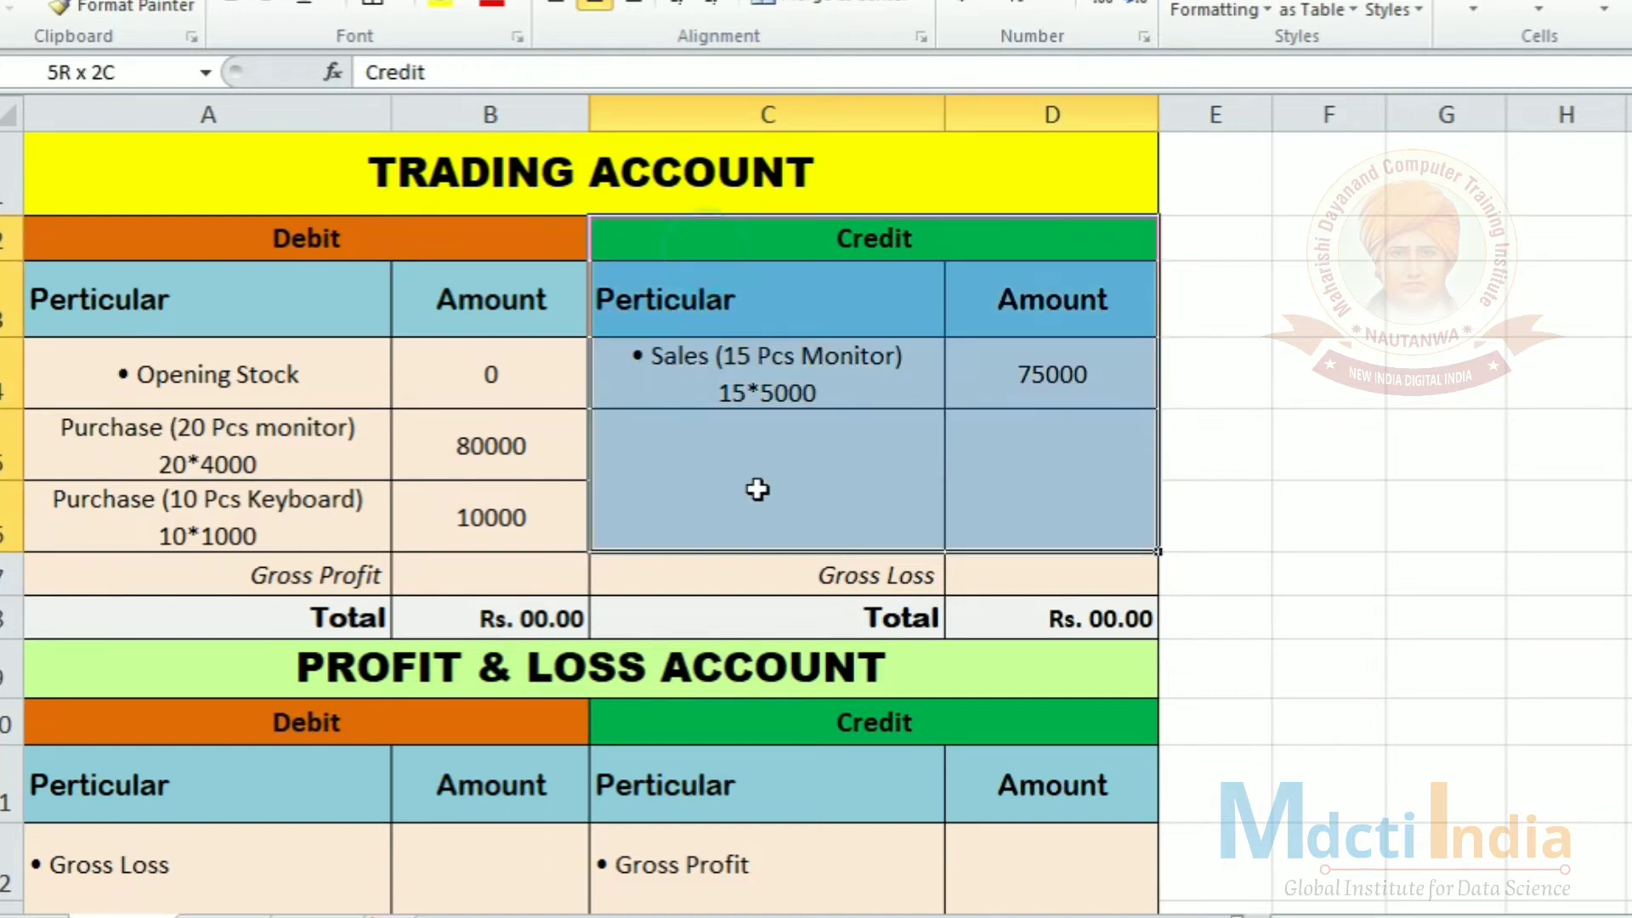
pyautogui.moveTo(237, 248); pyautogui.dragTo(304, 423)
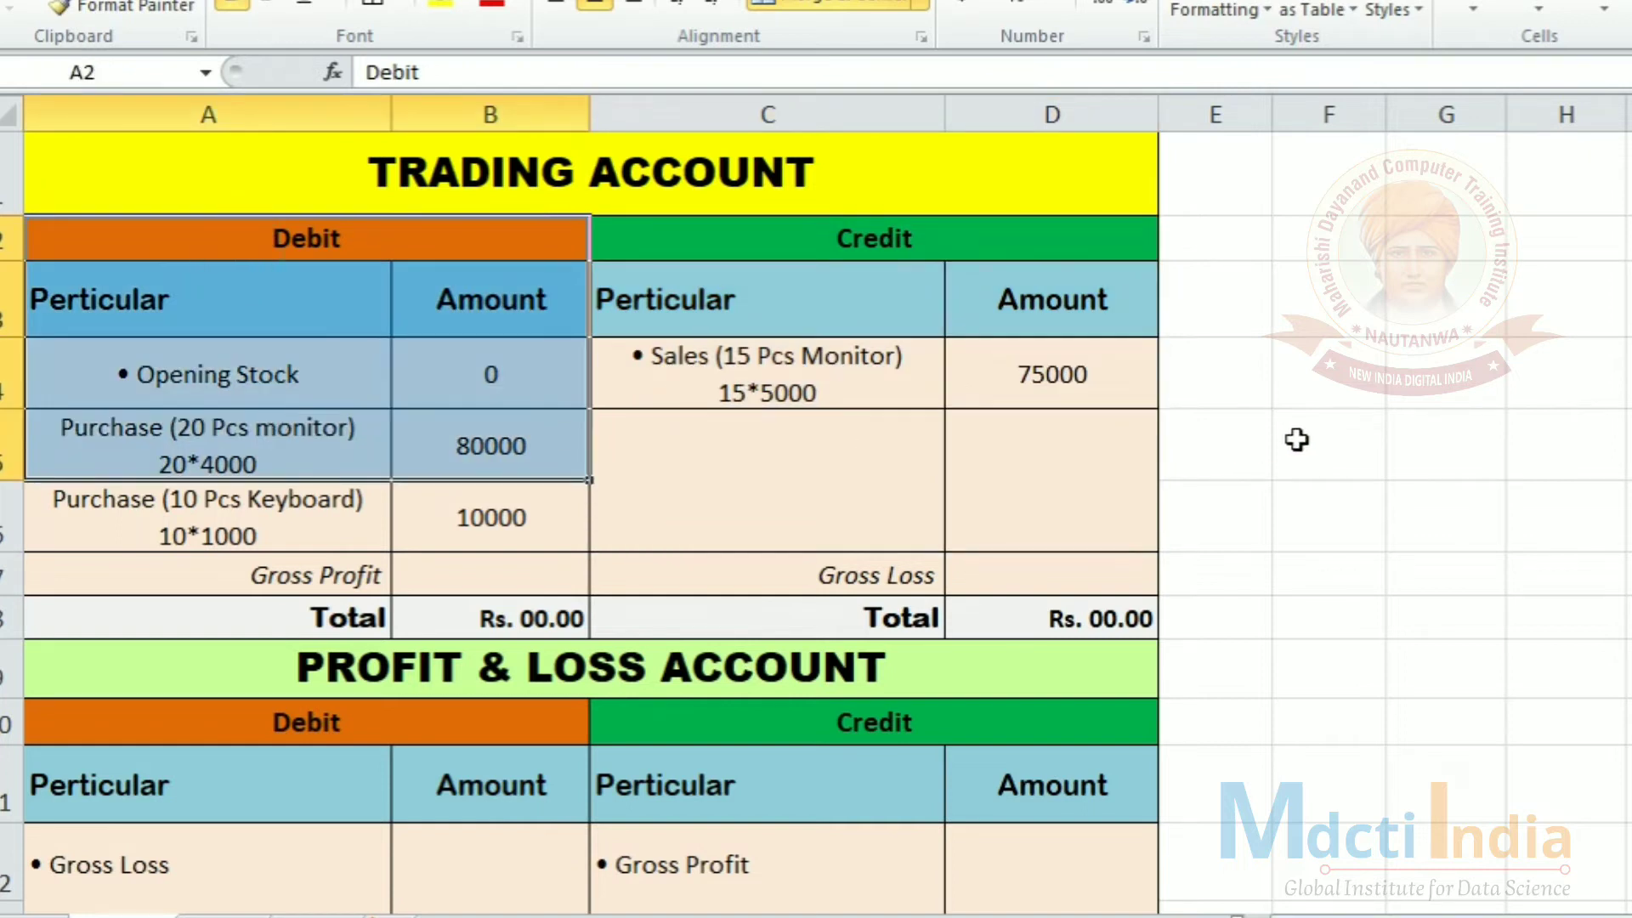
pyautogui.click(677, 437)
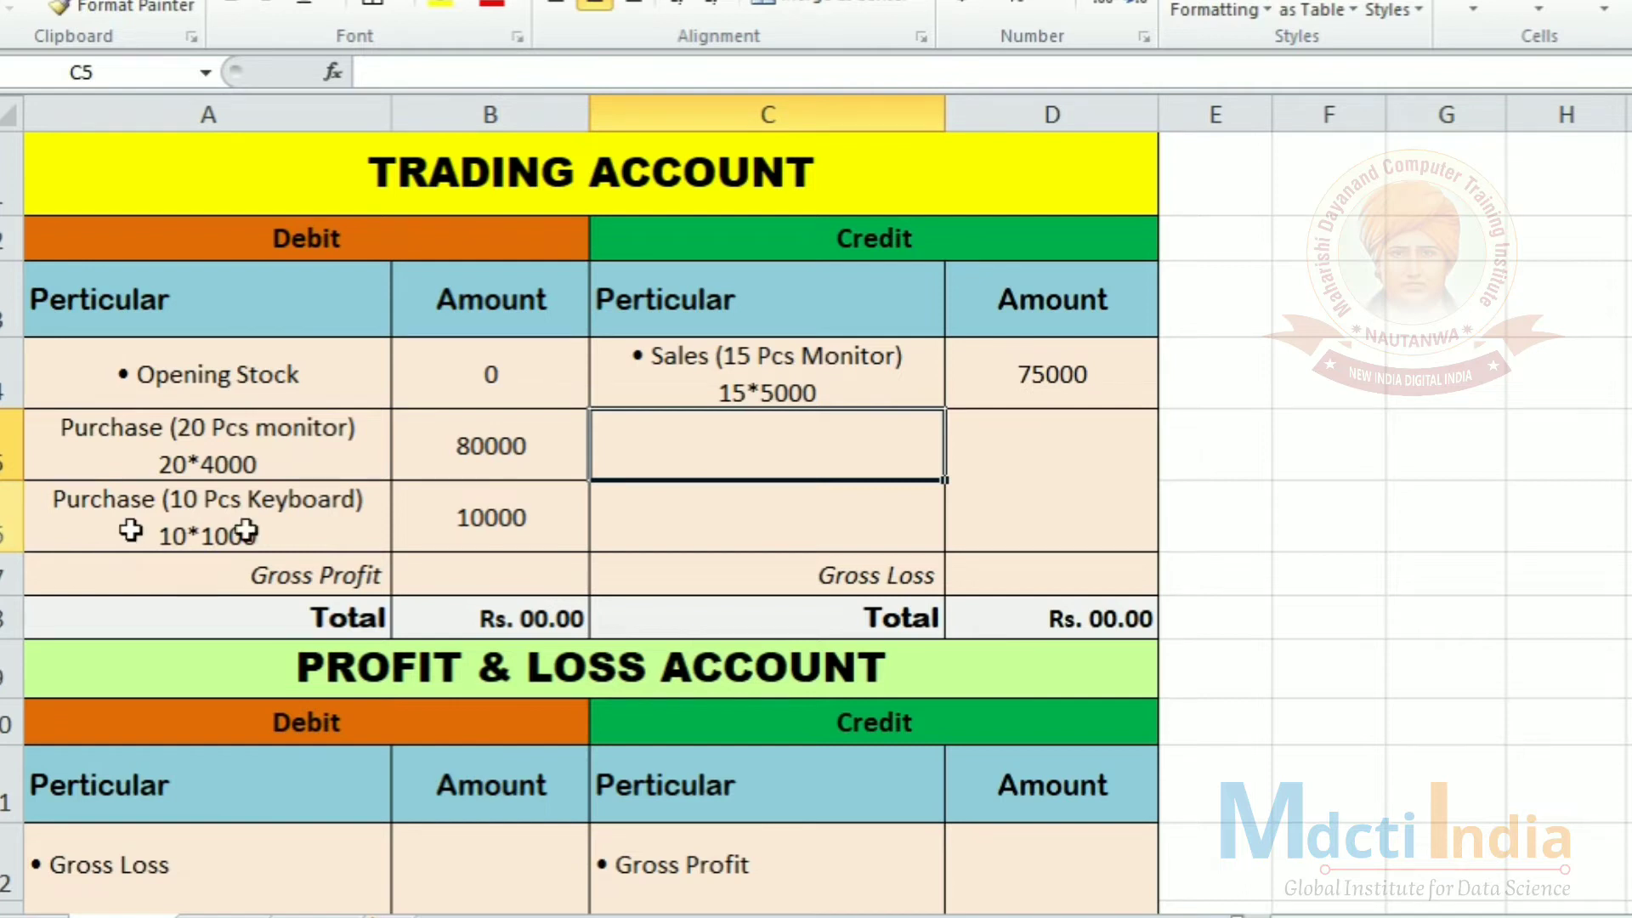
# Insert a blank row between the keyboard purchase entry and the Gross Profit row of the Trading Account
pyautogui.click(7, 523)
pyautogui.rightClick(4, 540)
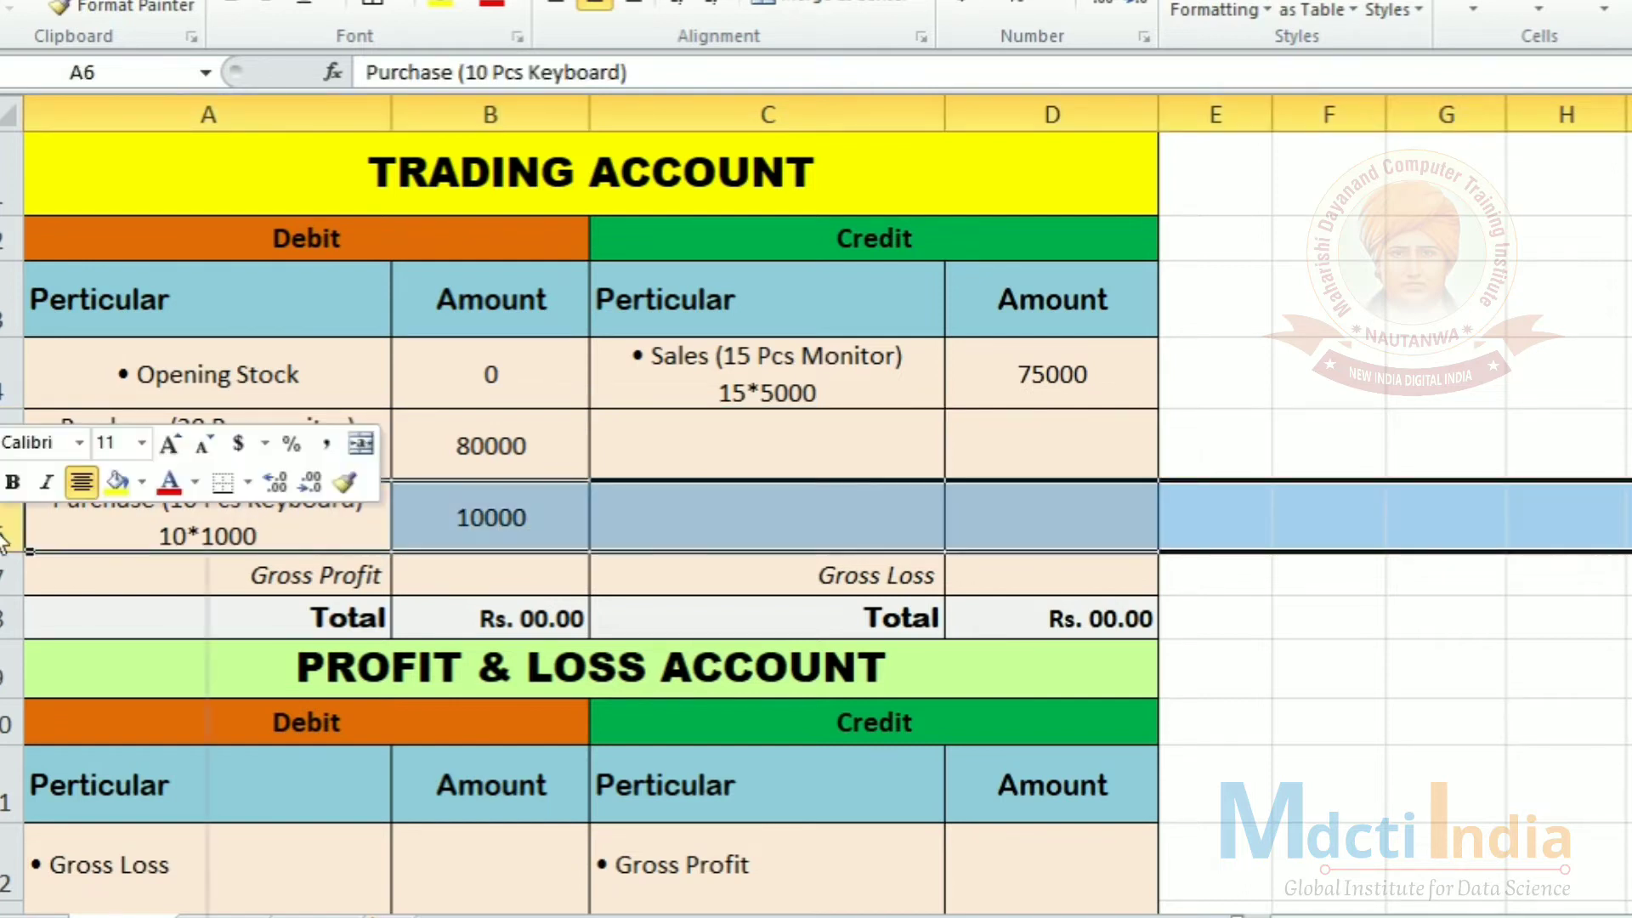
pyautogui.click(409, 528)
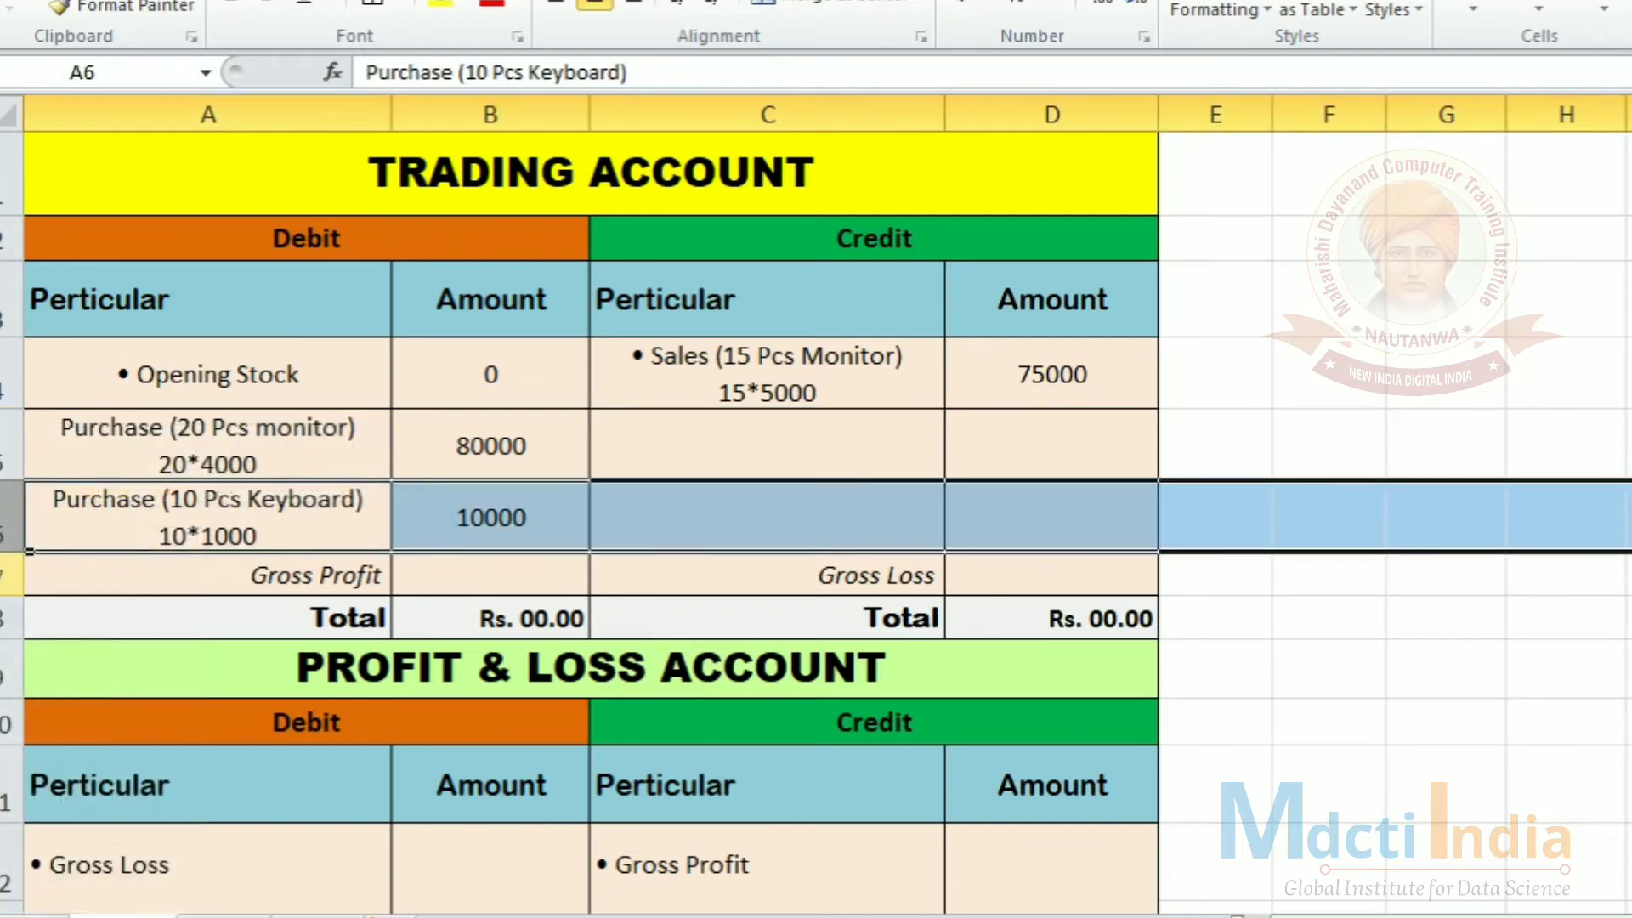
pyautogui.rightClick(12, 571)
pyautogui.click(81, 333)
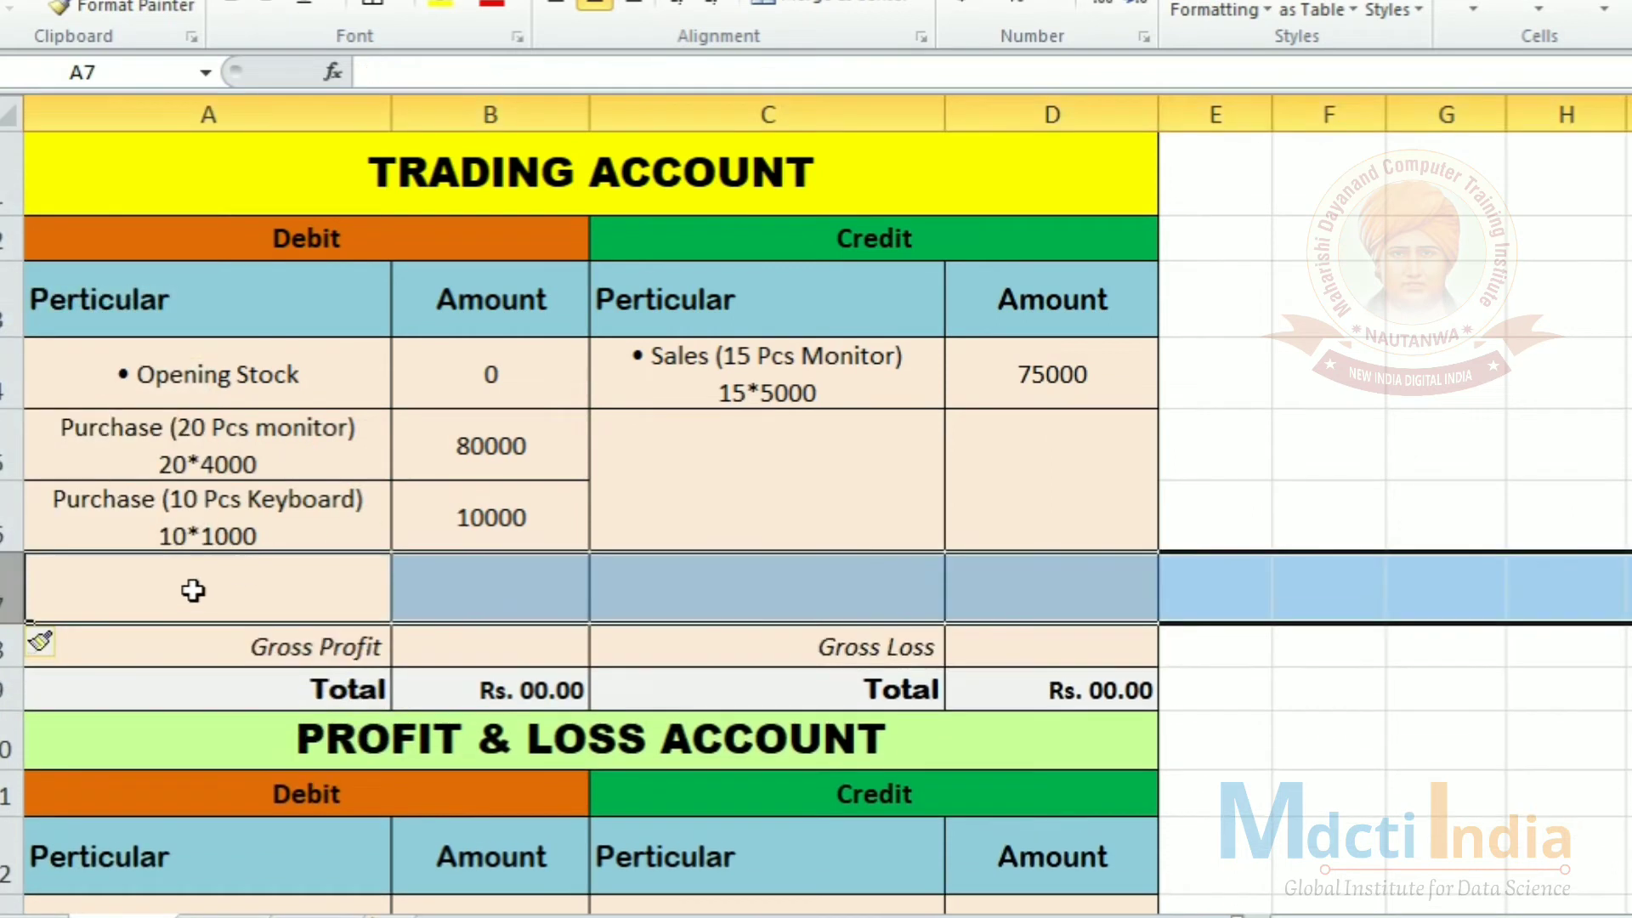
# Enter "Purchase Return (2 Pcs monitor)" as a debit particular in cell A7
pyautogui.click(203, 590)
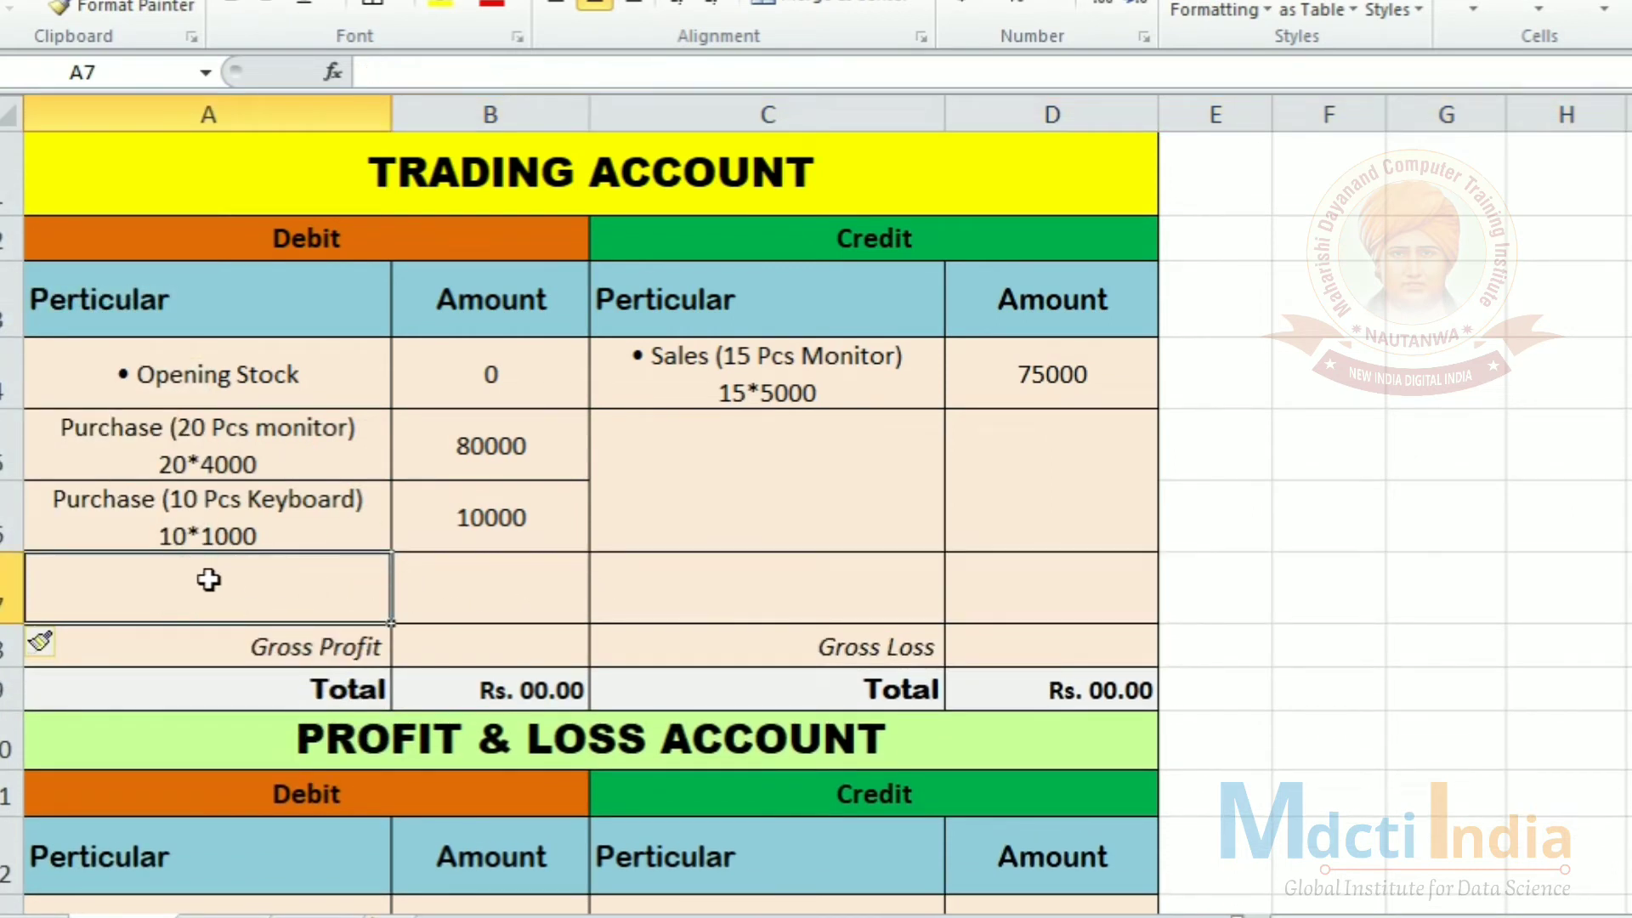
pyautogui.write('P')
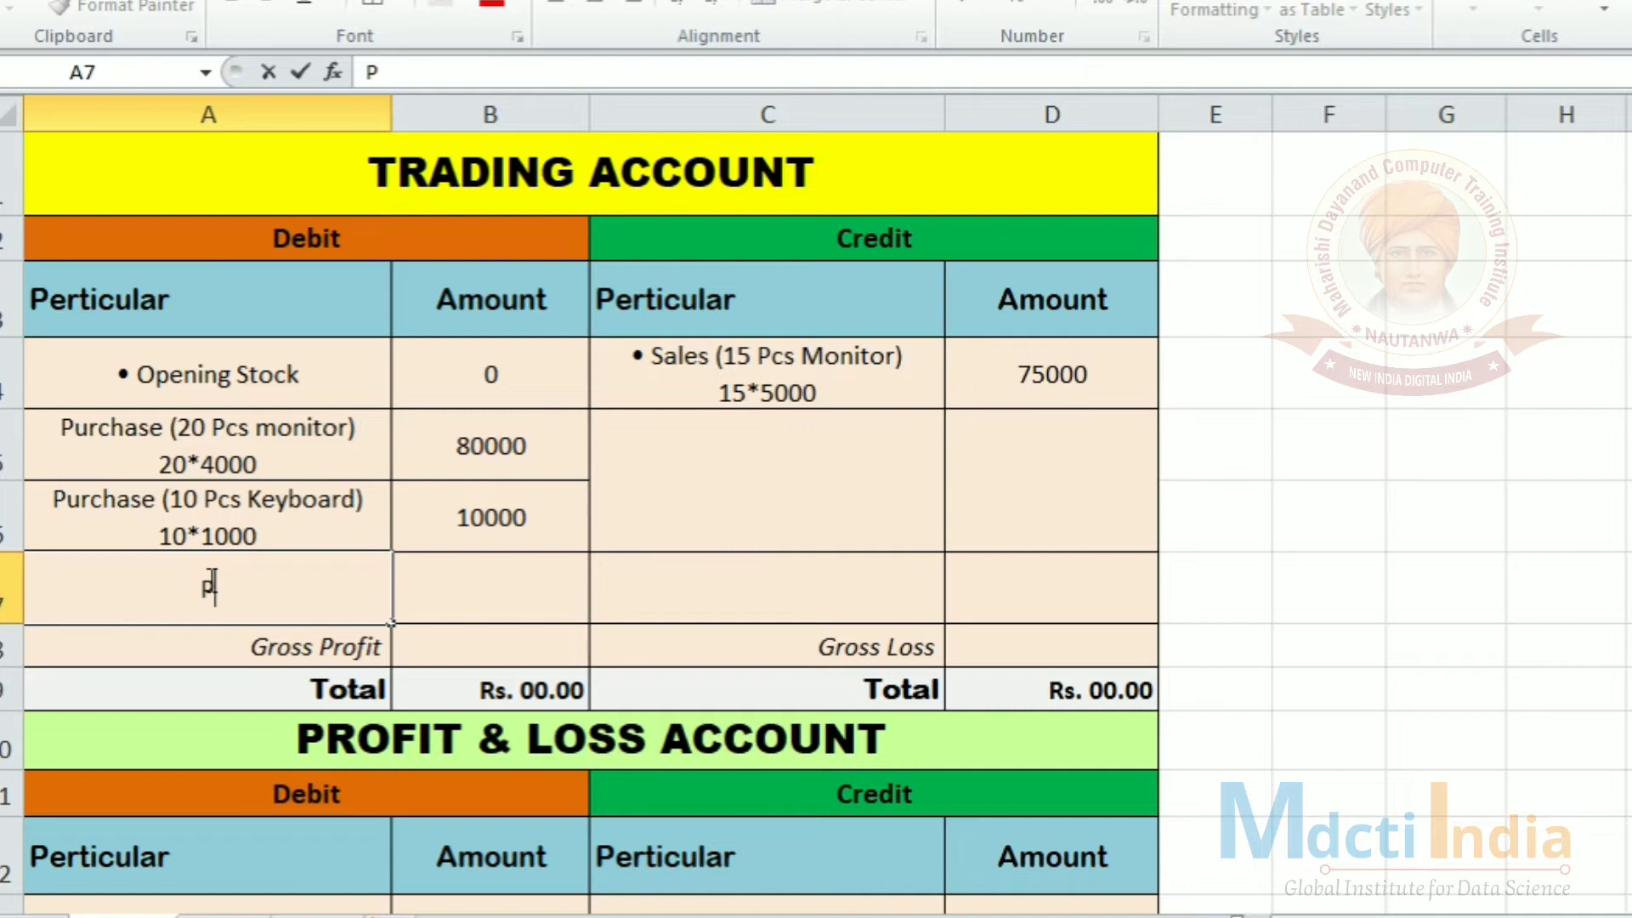
pyautogui.write('urc')
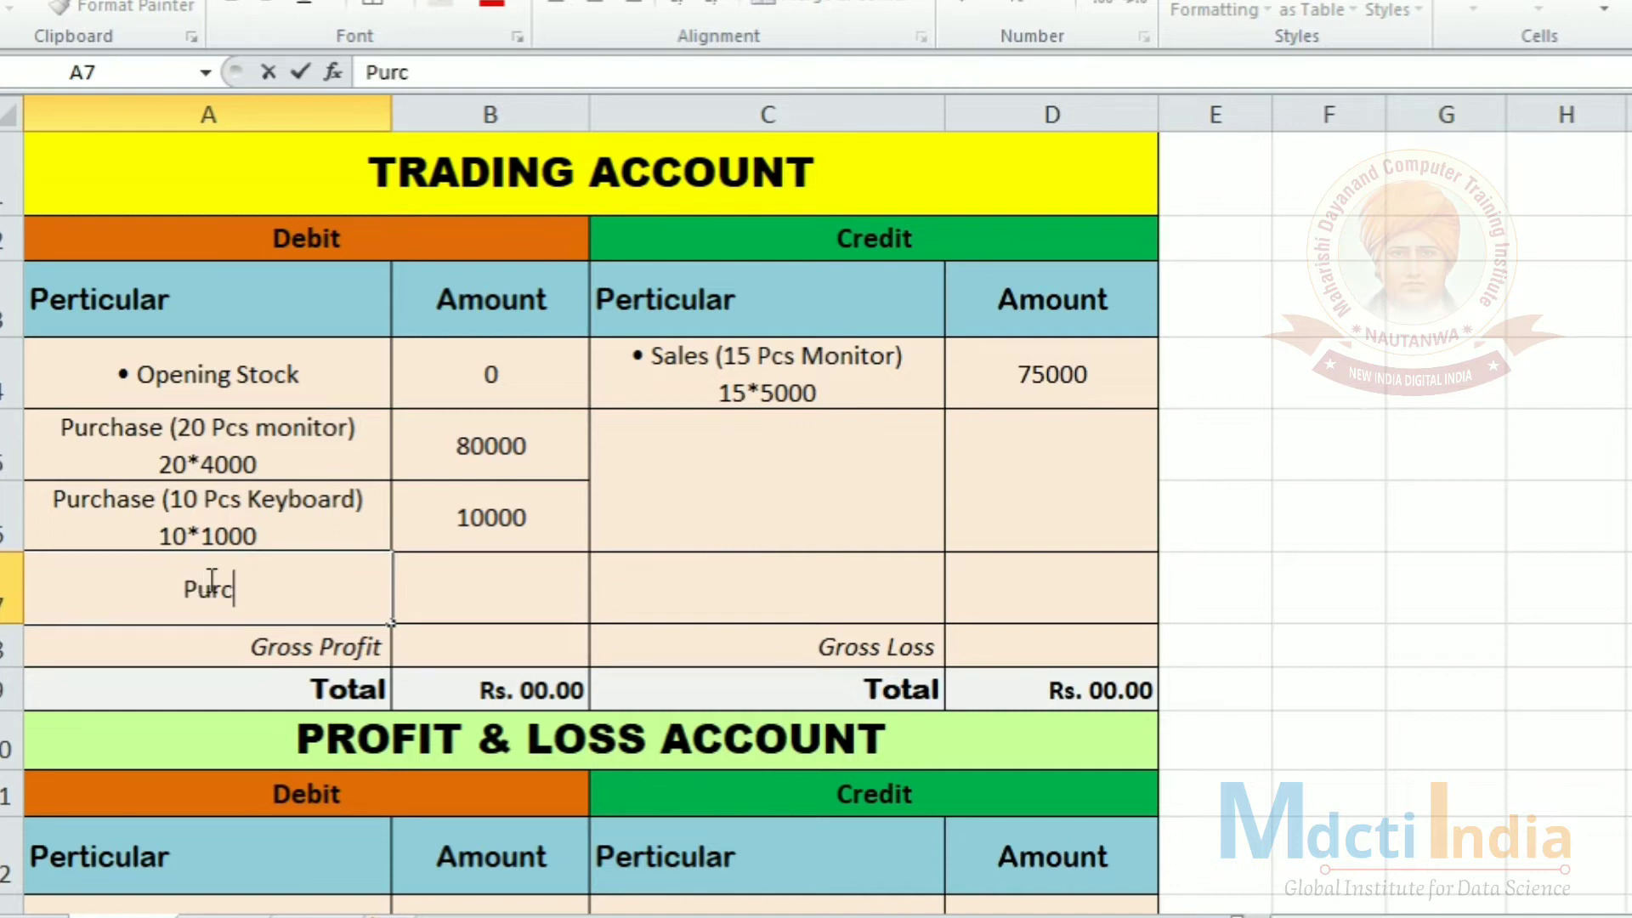
pyautogui.write('hase')
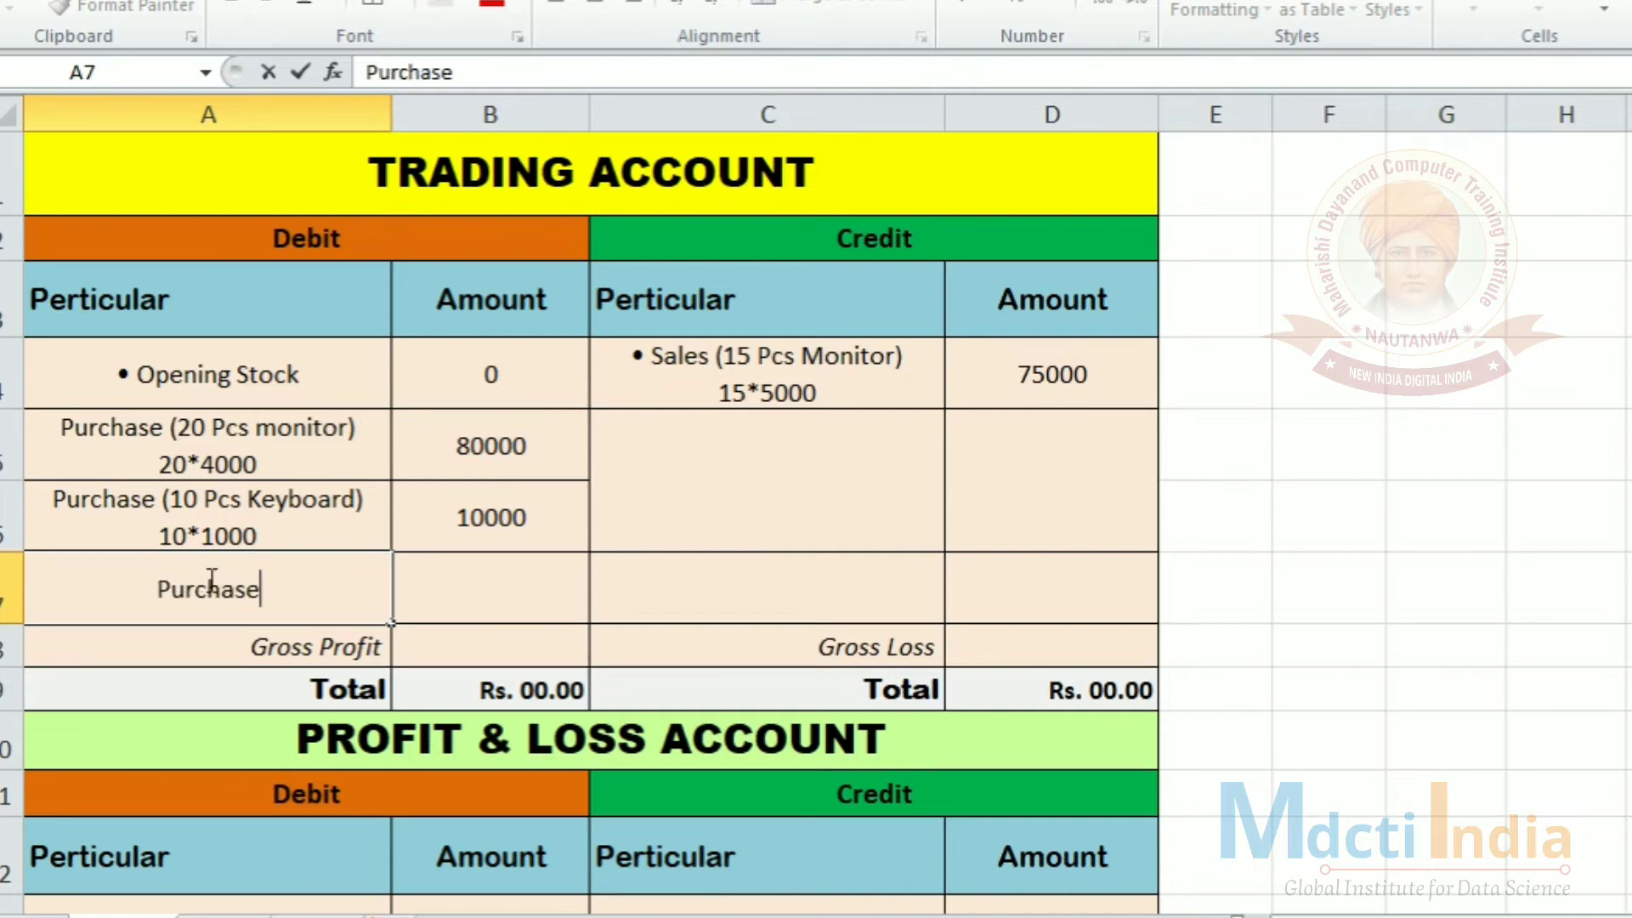
pyautogui.write(' Return ')
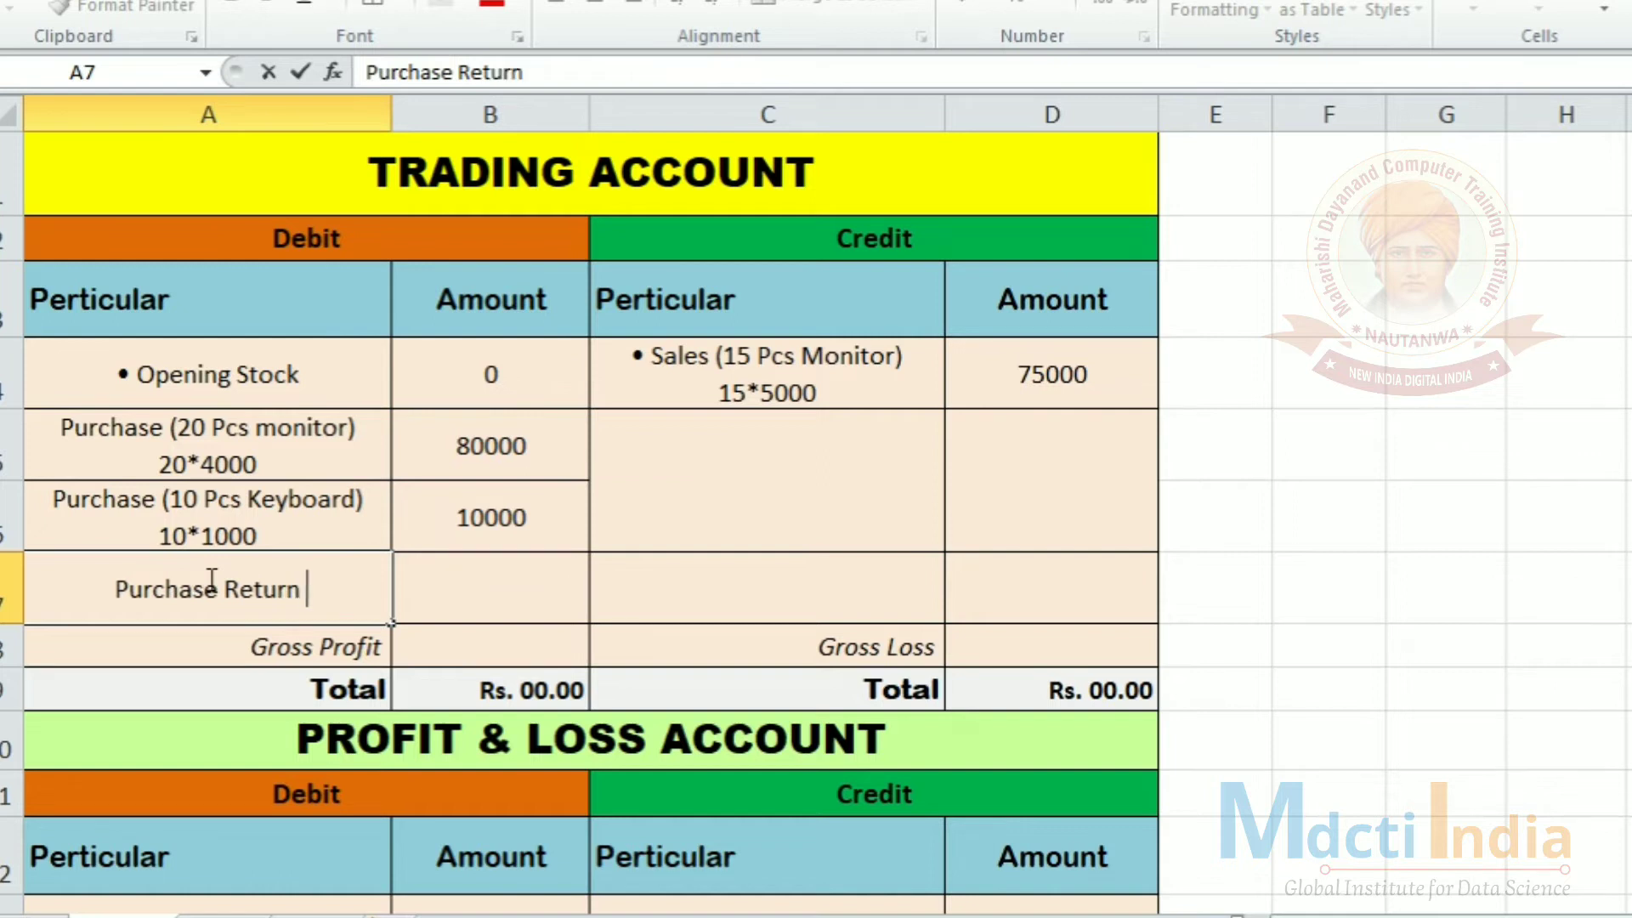
pyautogui.write('(2 P')
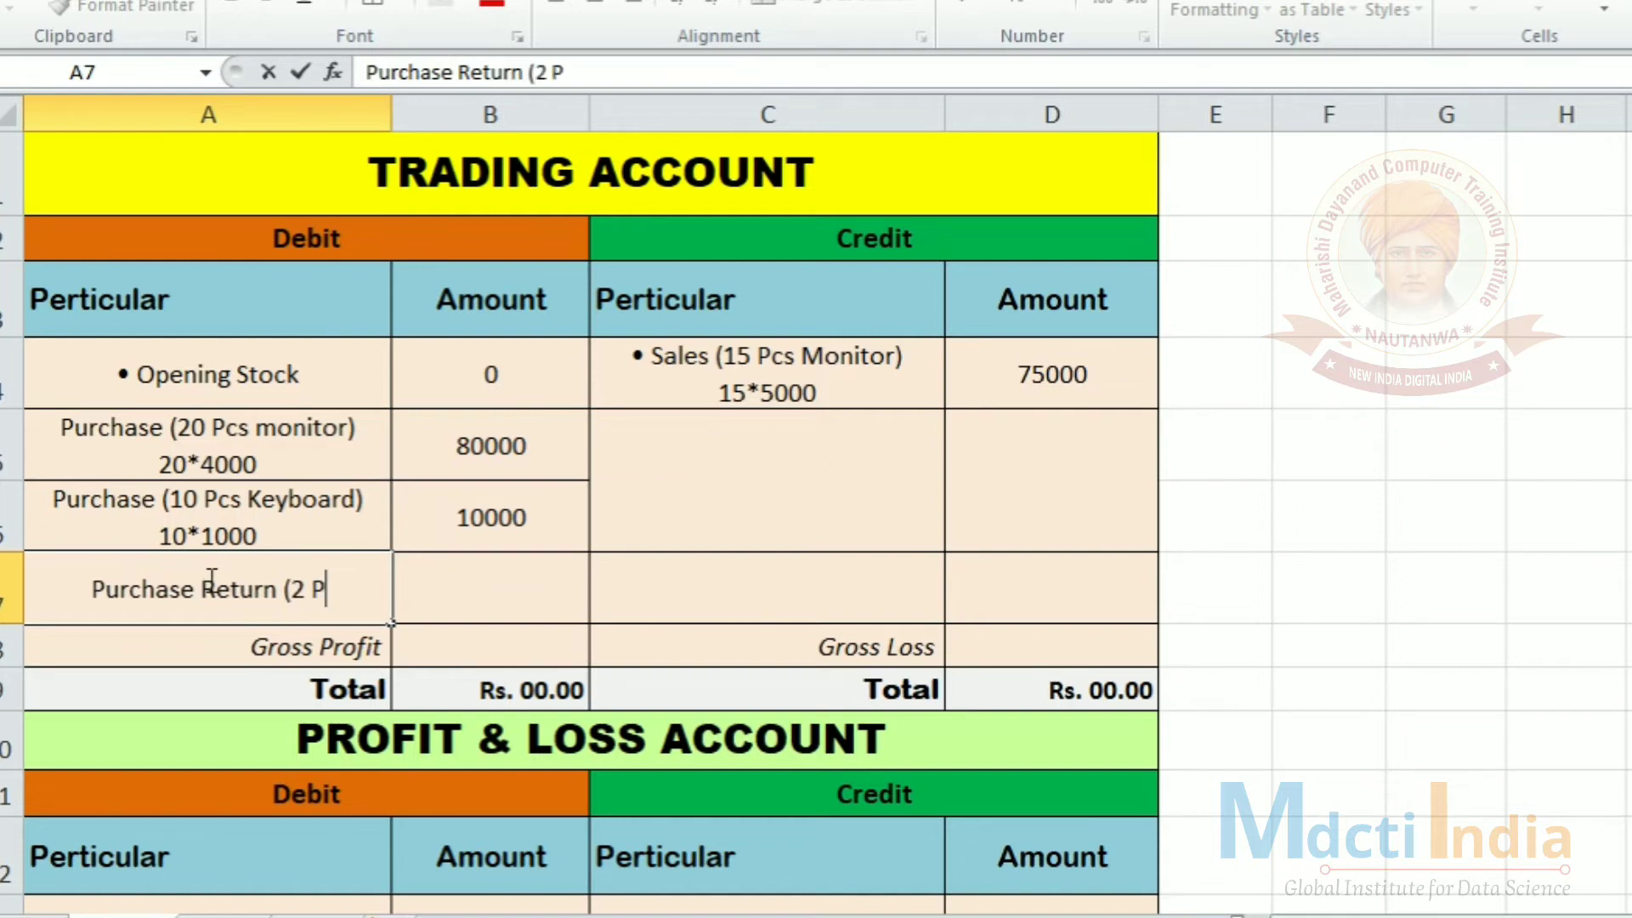
pyautogui.write('cs moni')
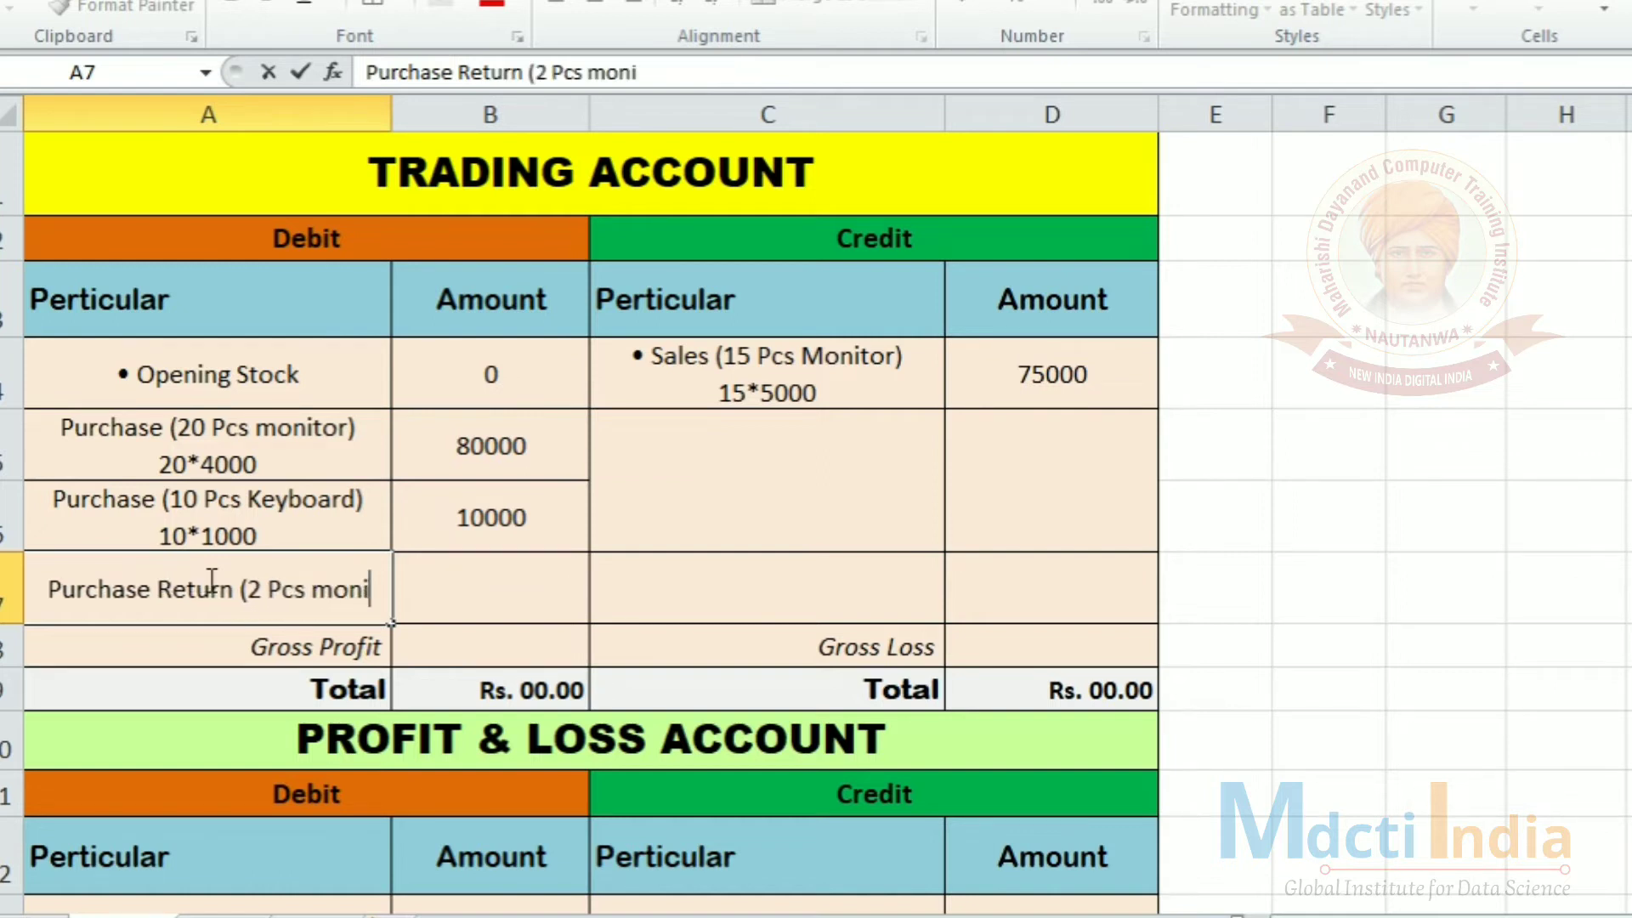
pyautogui.write('tor)')
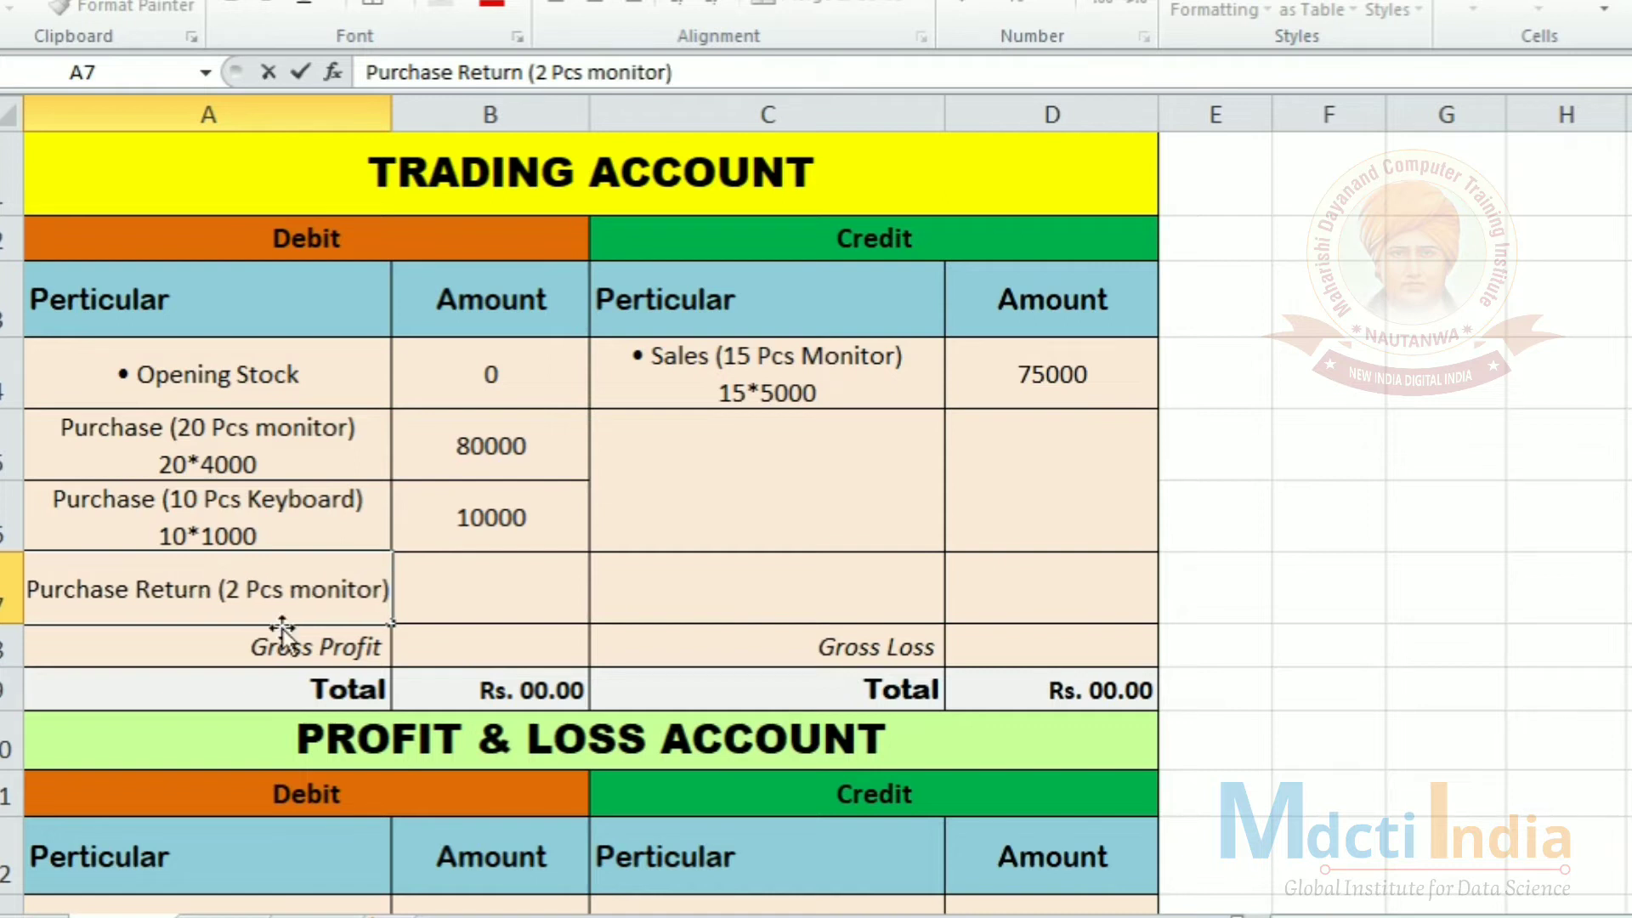
# Enter the purchase return amount in cell B7 with the formula =2*4000
pyautogui.click(515, 610)
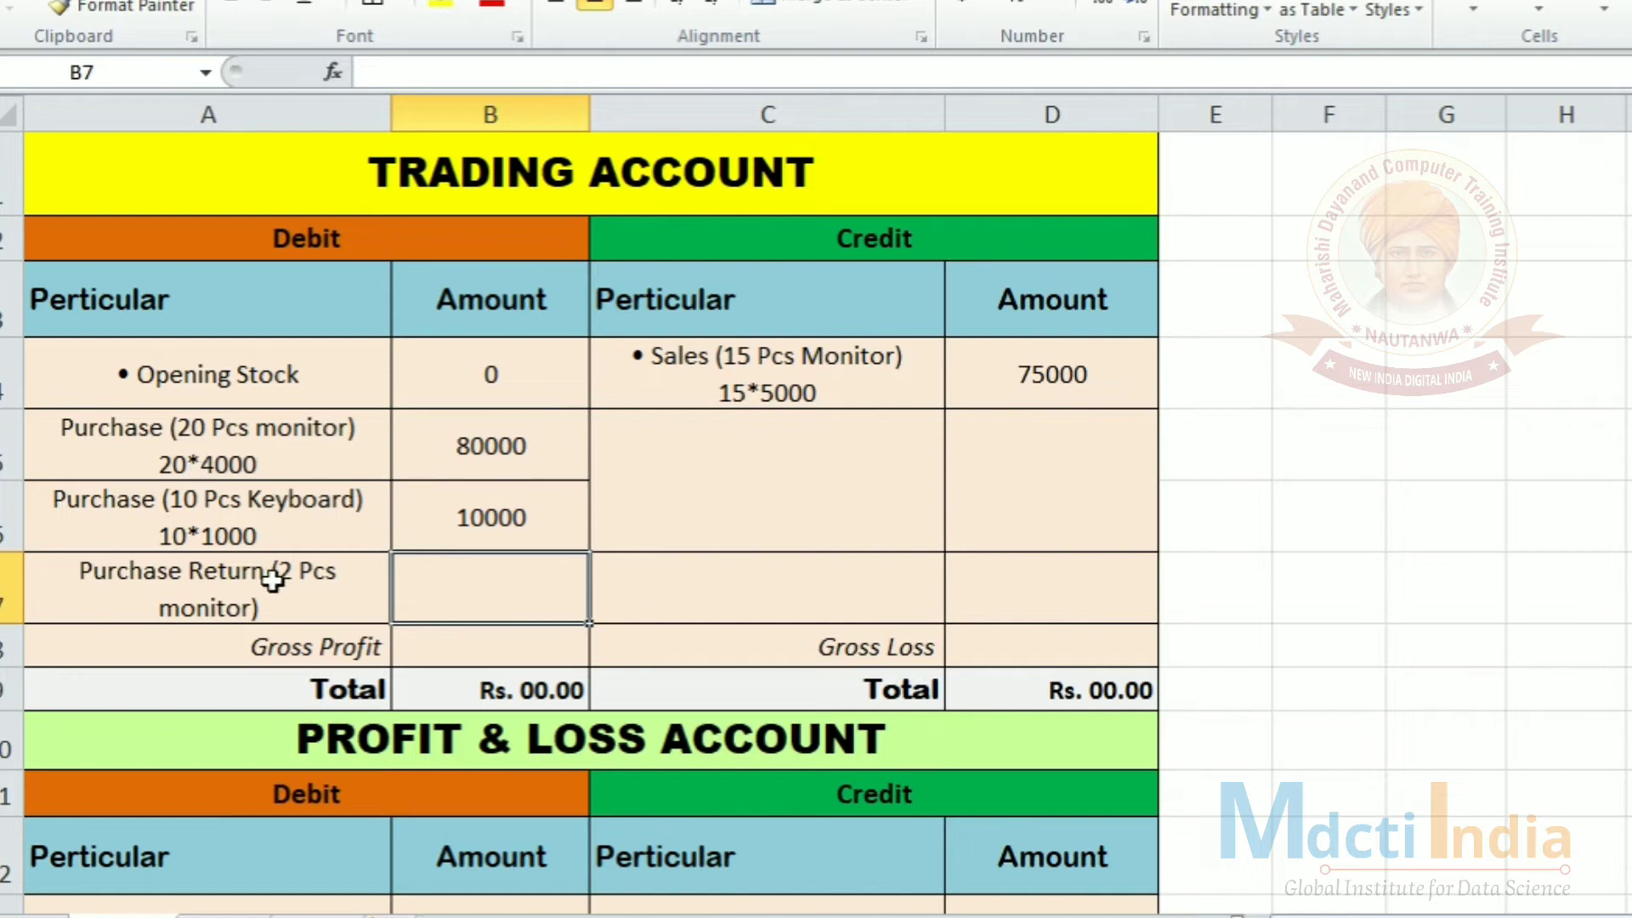
pyautogui.click(485, 583)
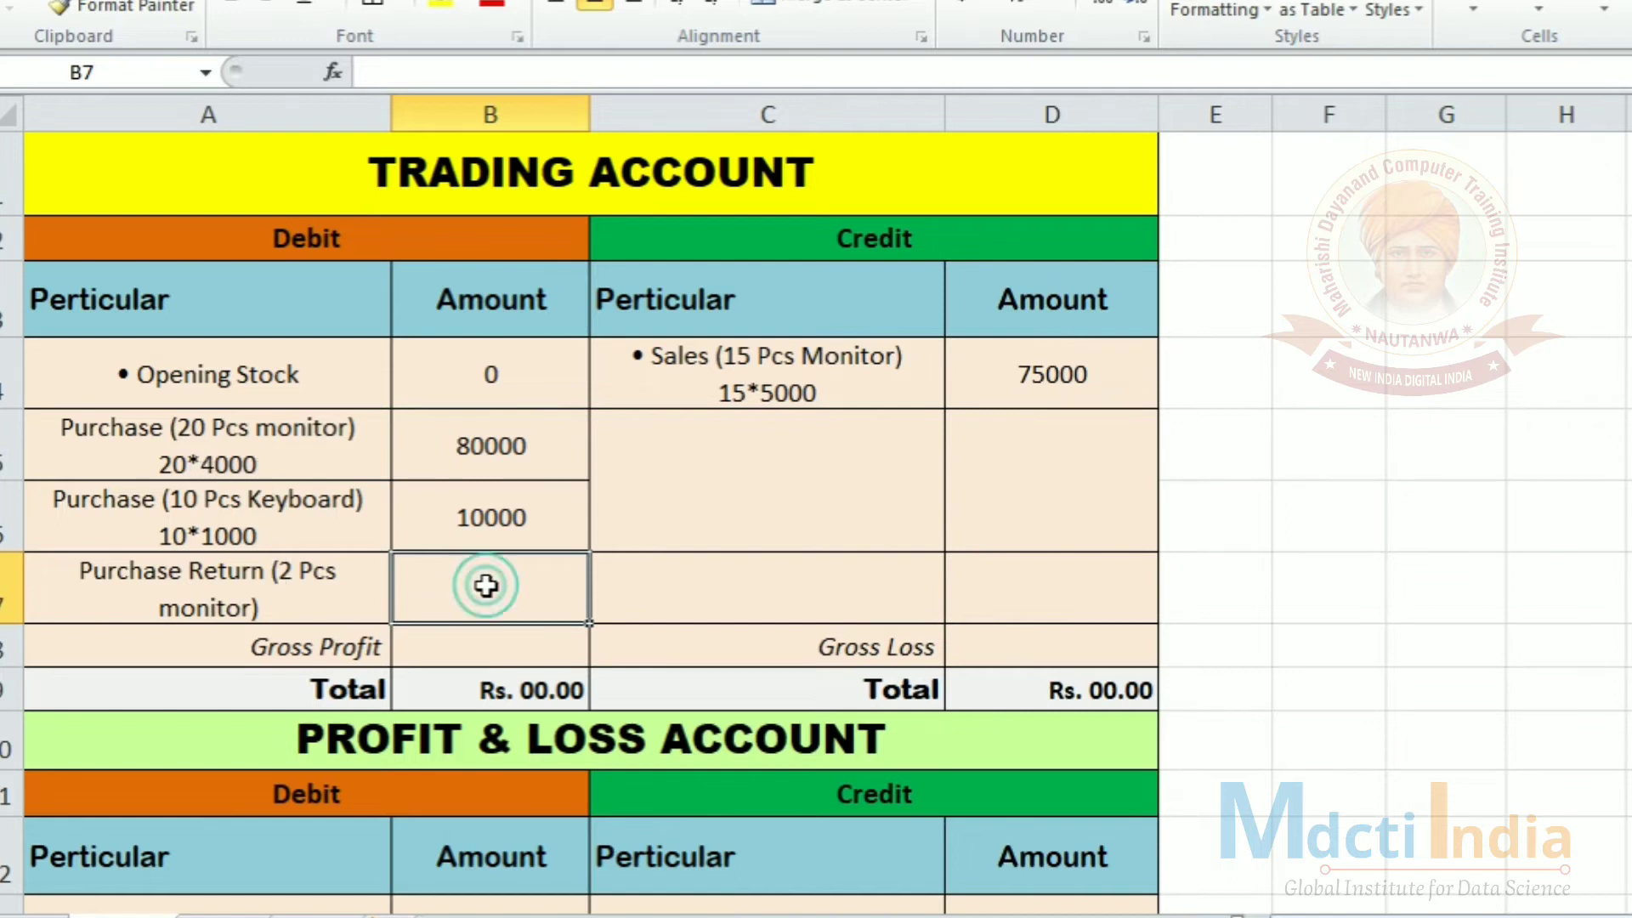
pyautogui.write('=2')
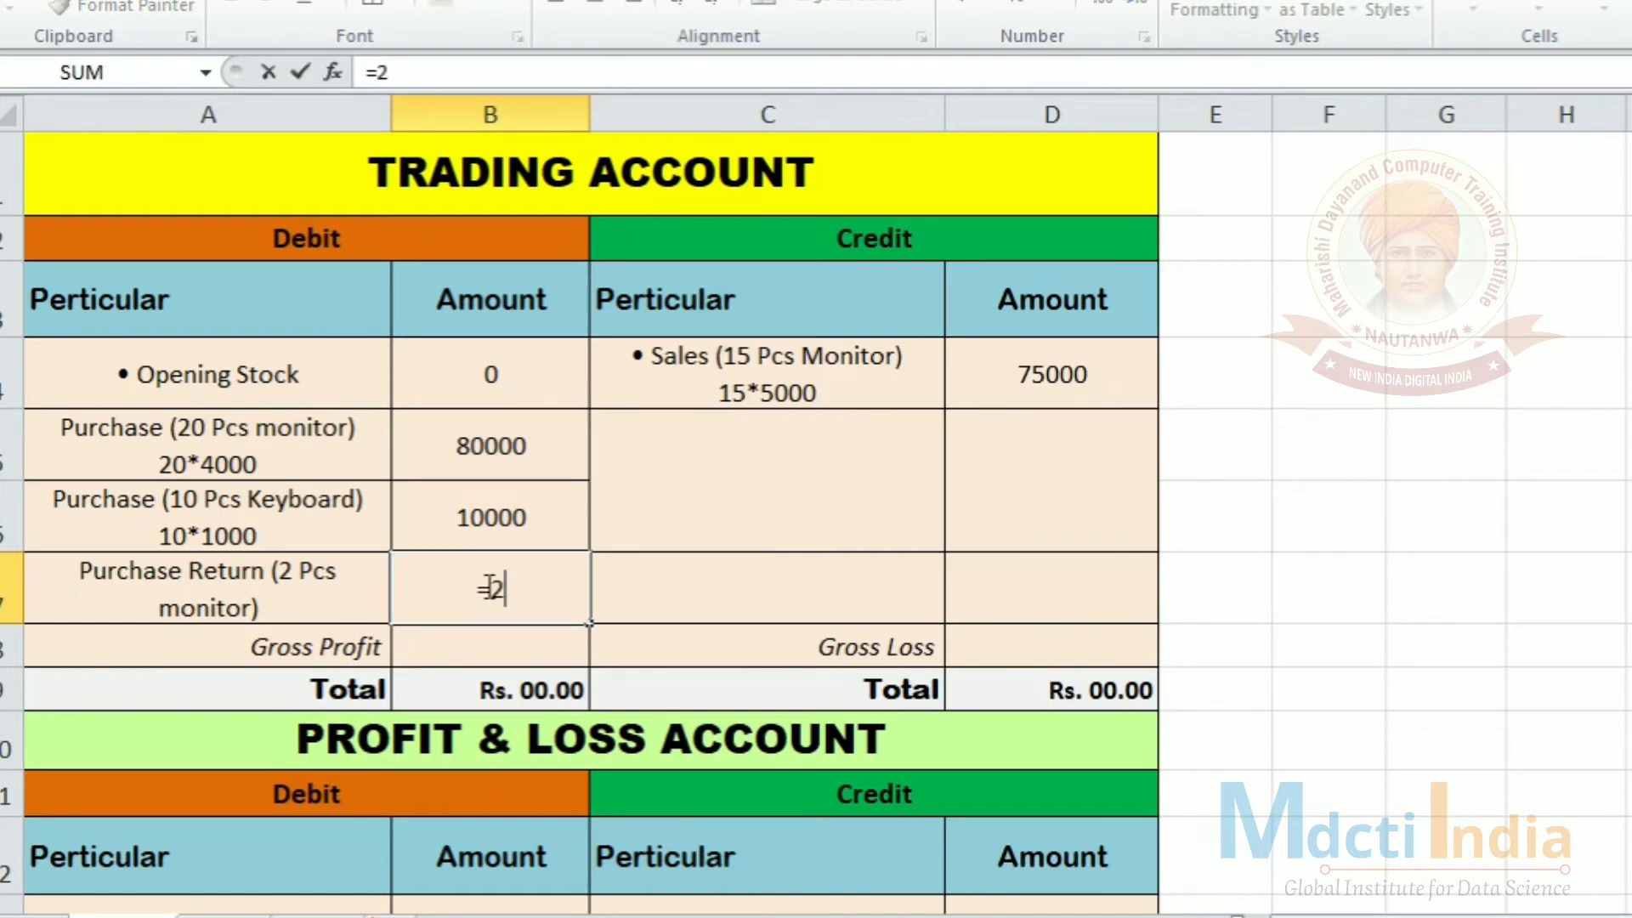
pyautogui.write('*4000')
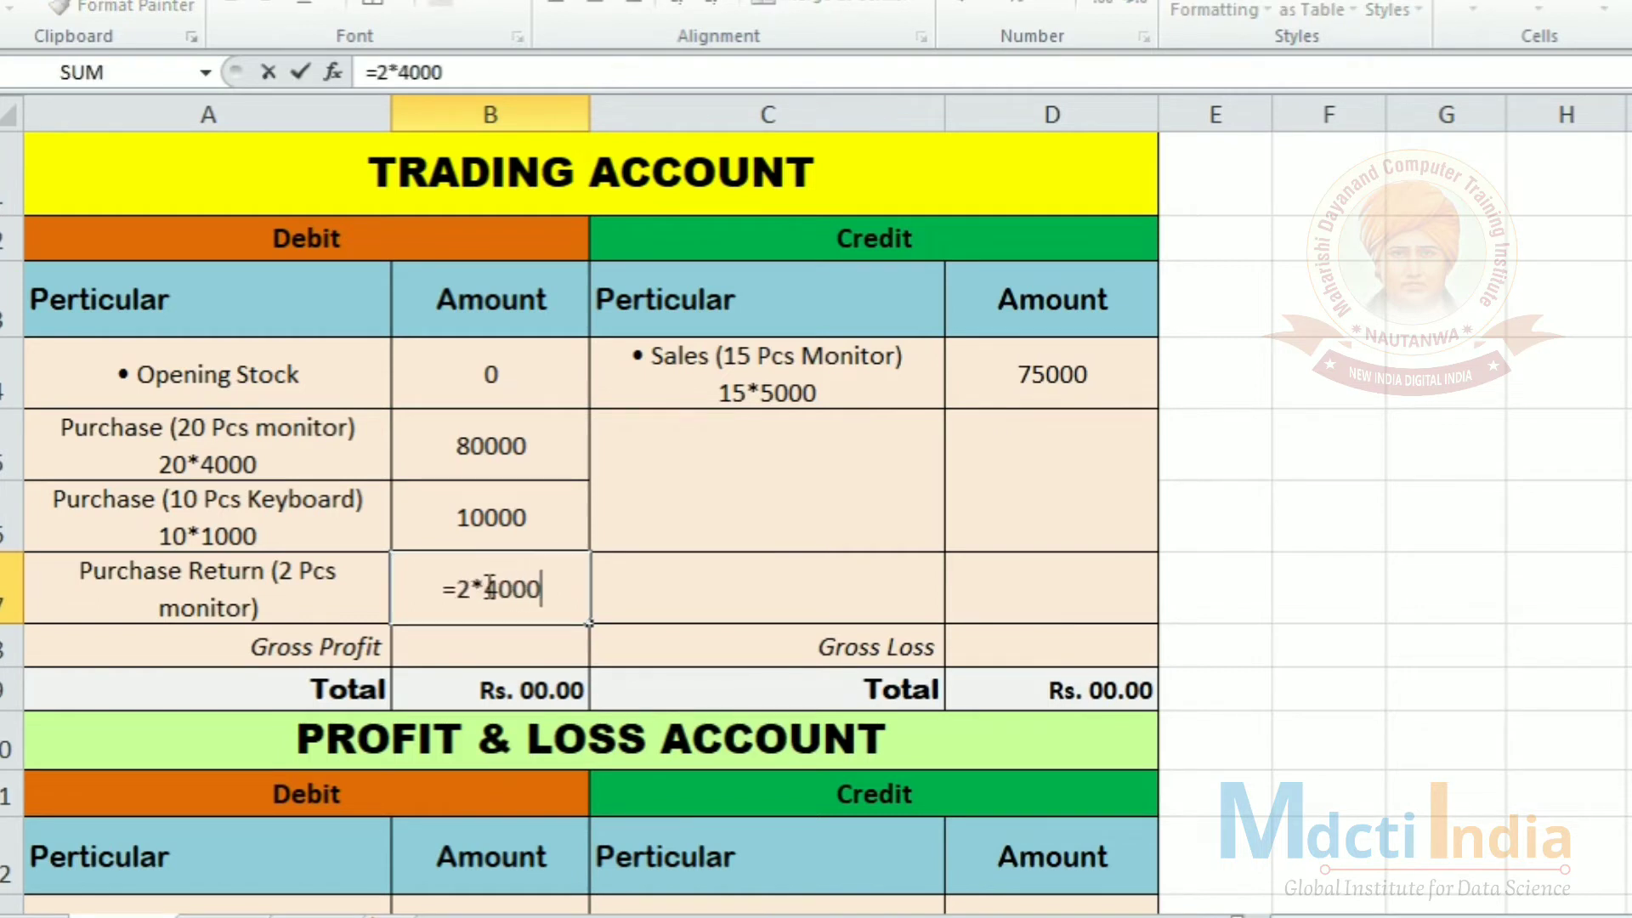
pyautogui.press('Return')
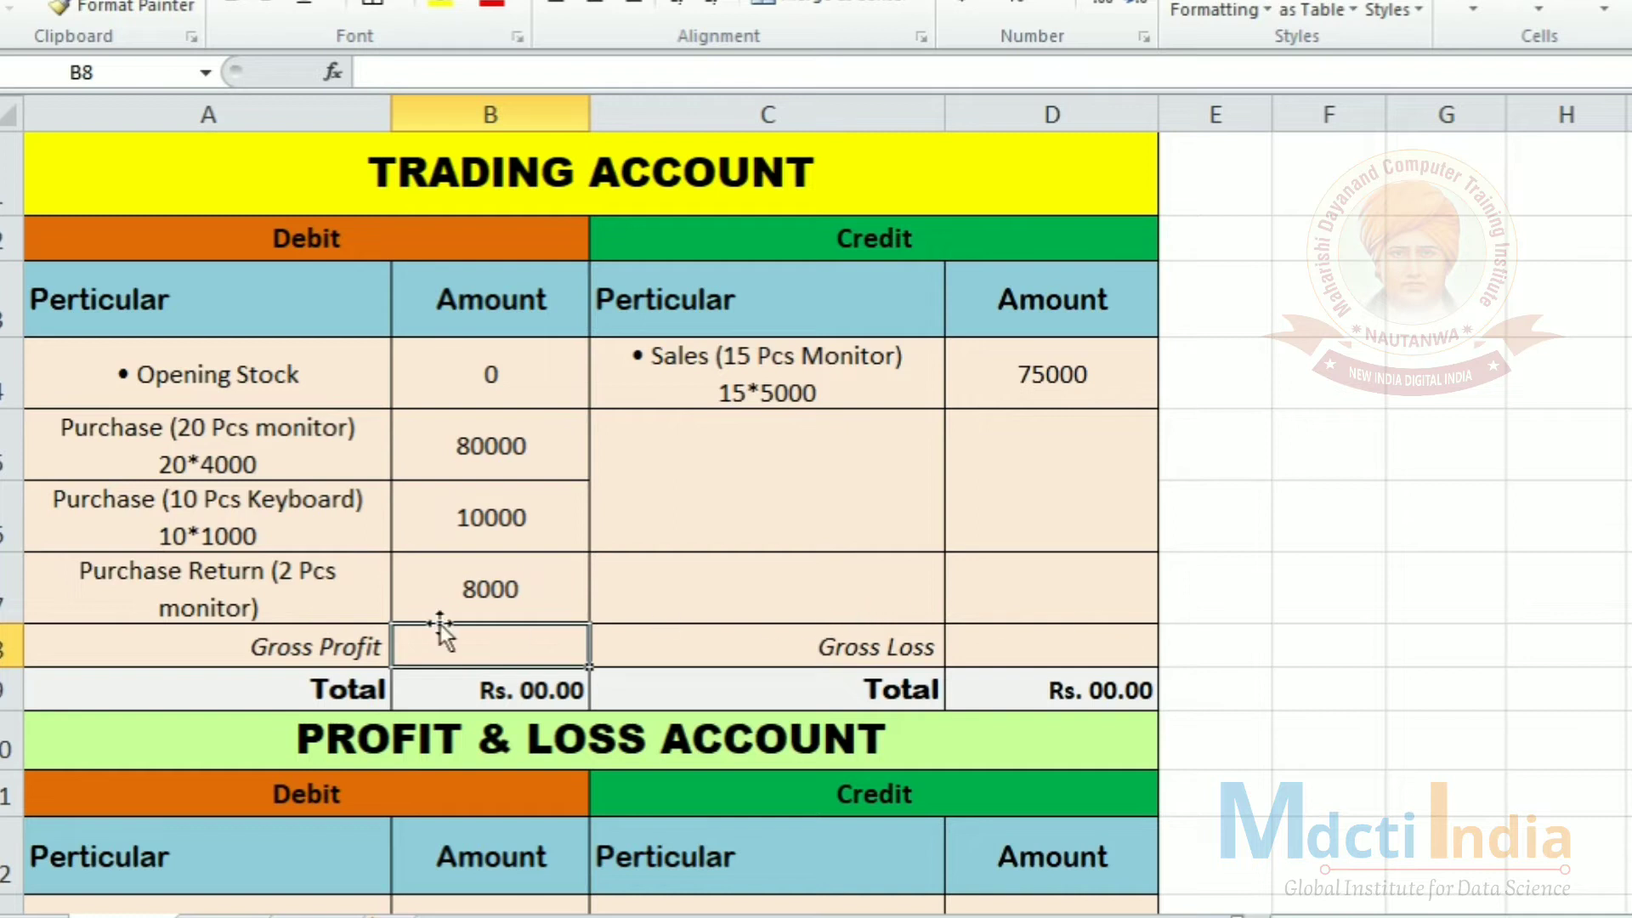
# Insert another blank row between the Purchase Return entry and the Gross Profit row
pyautogui.click(487, 605)
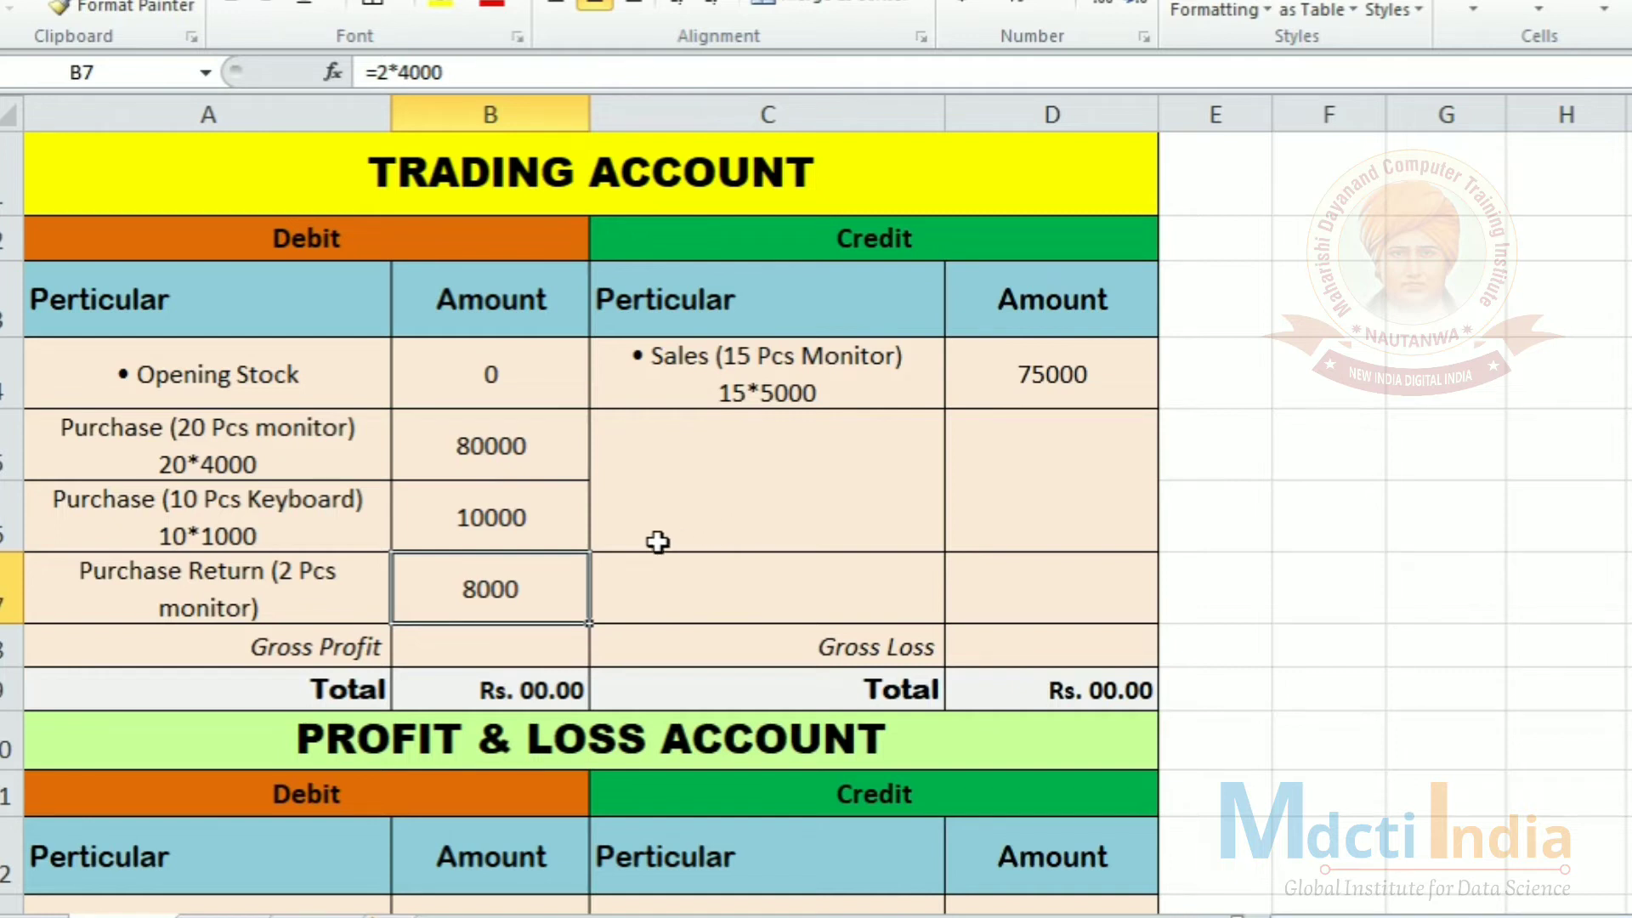
pyautogui.click(11, 644)
pyautogui.rightClick(9, 653)
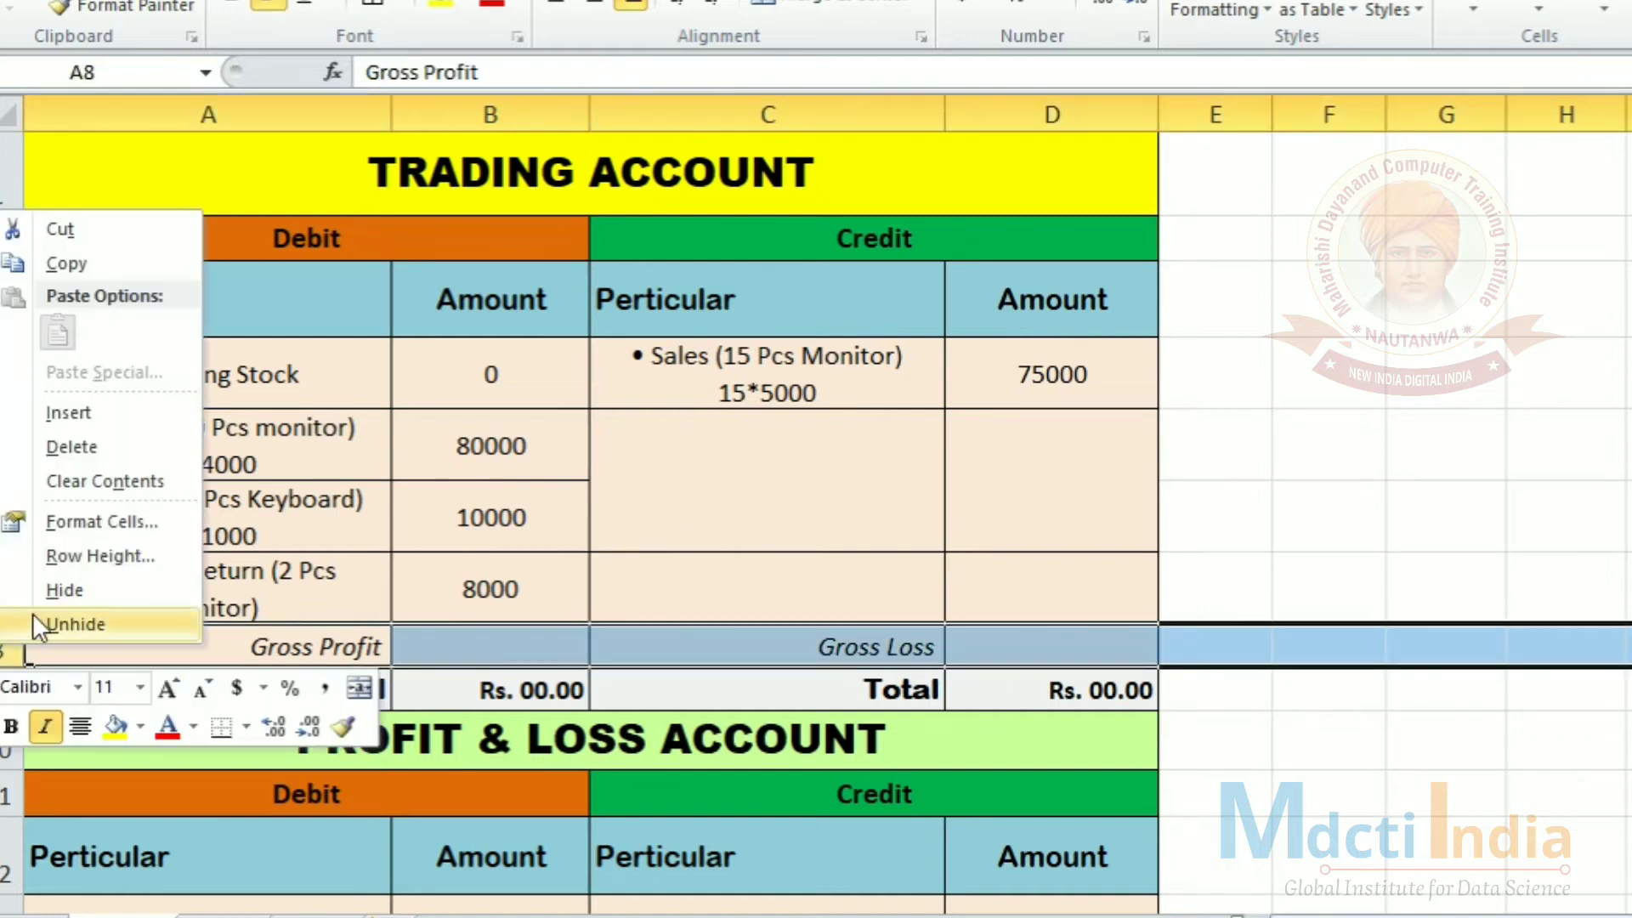
pyautogui.click(89, 412)
pyautogui.click(502, 671)
# Merge cells A8 and B8 in the blank row above Gross Profit
pyautogui.moveTo(217, 660); pyautogui.dragTo(471, 629)
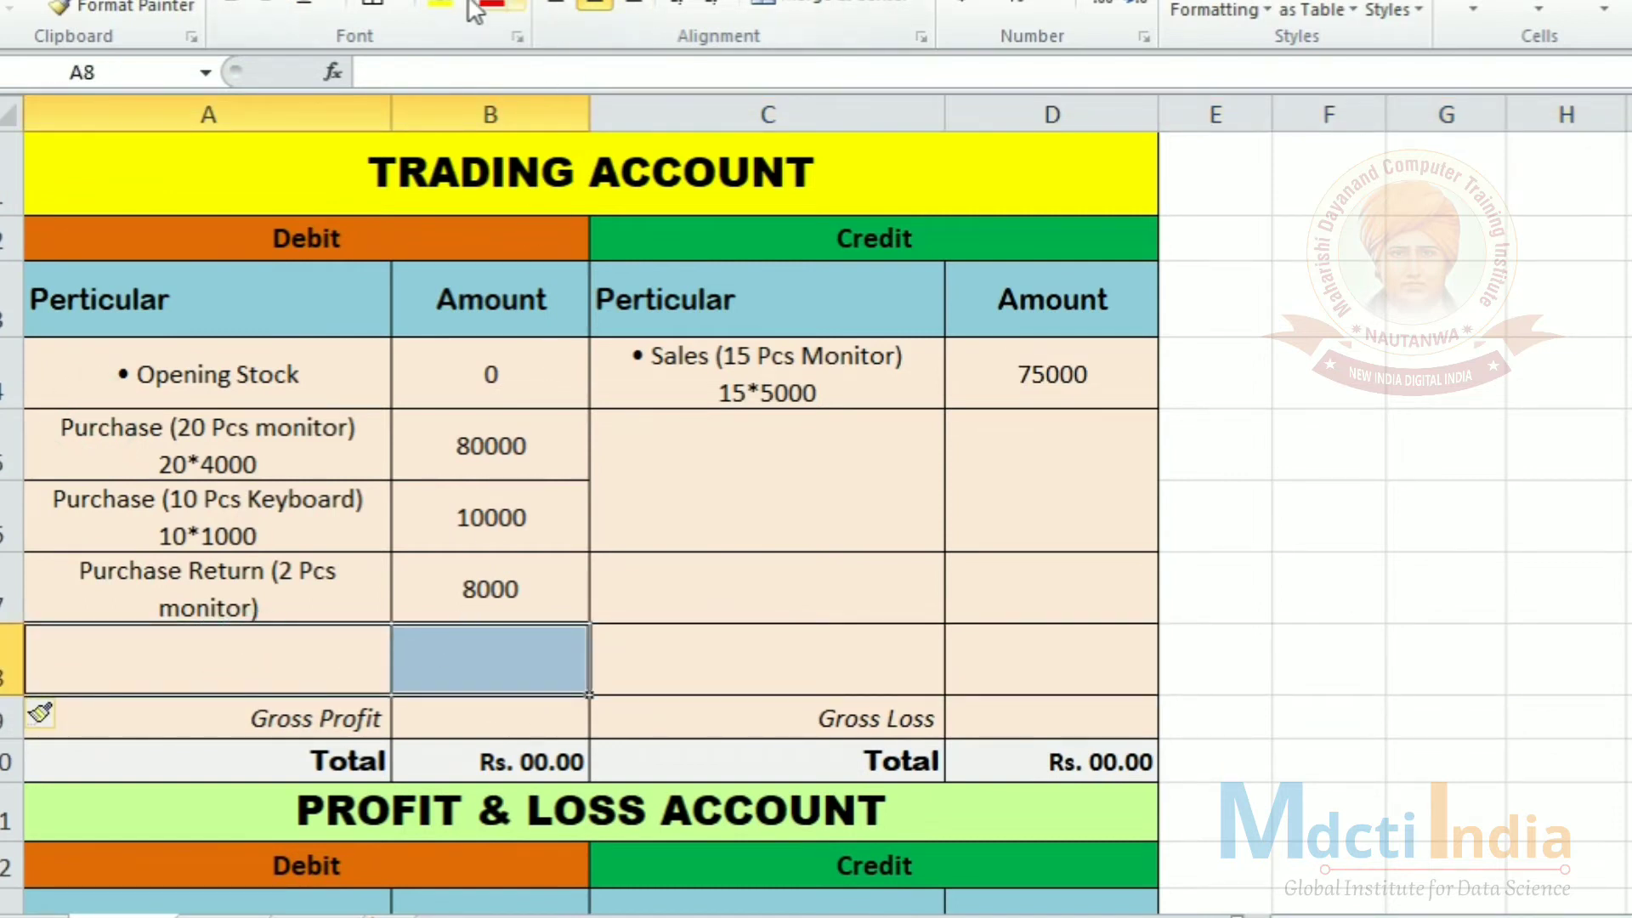
pyautogui.click(396, 5)
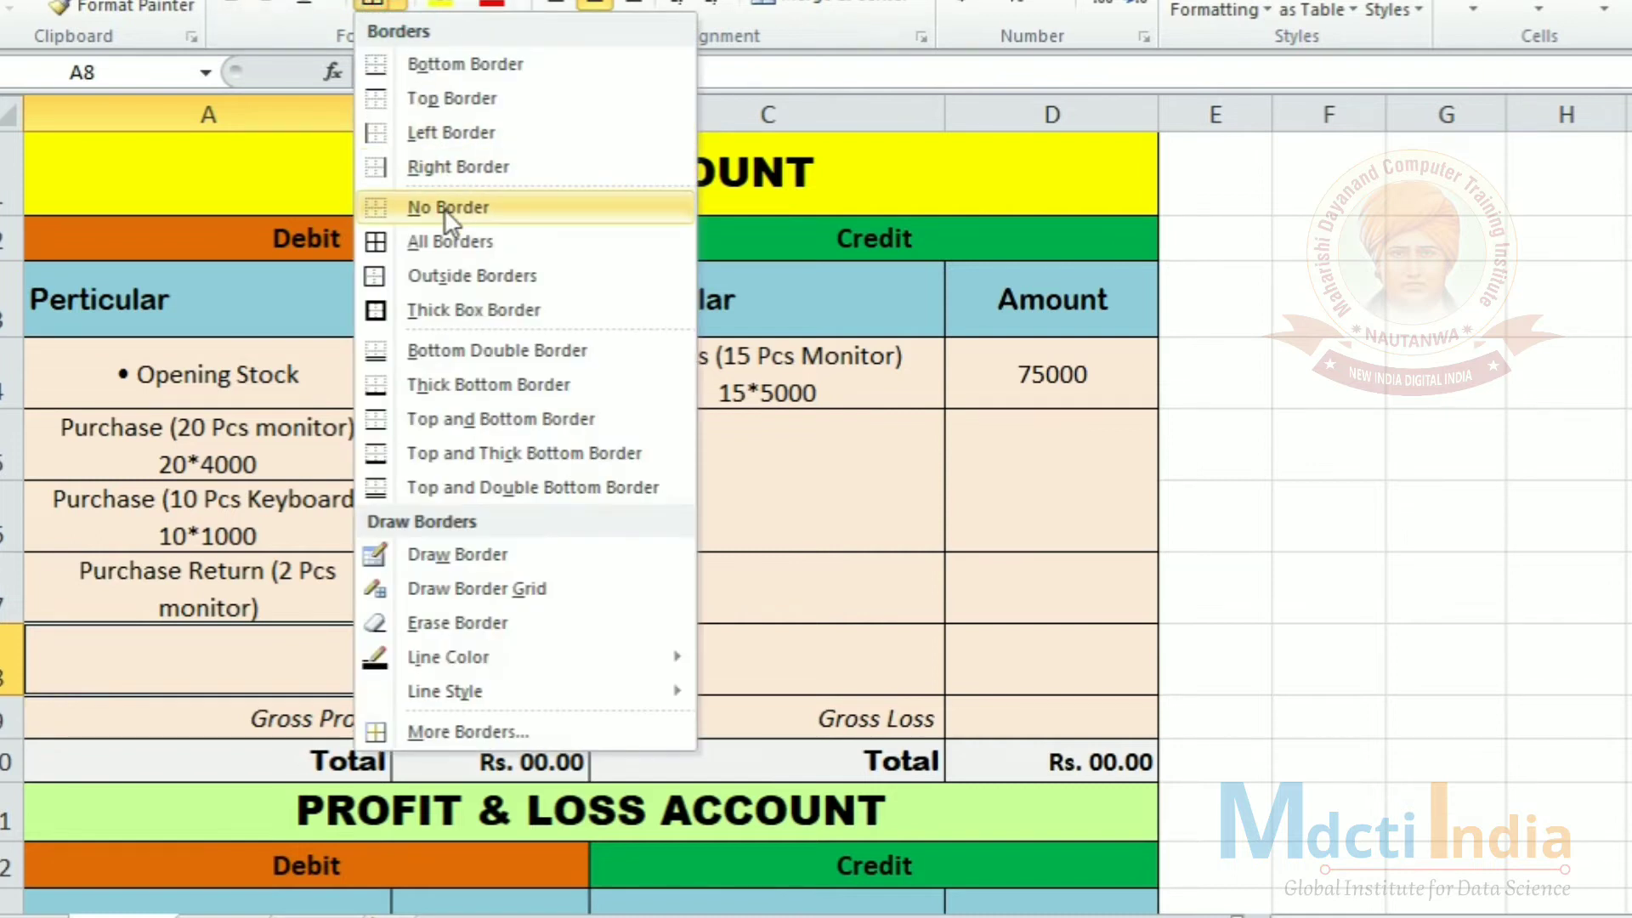
pyautogui.click(395, 7)
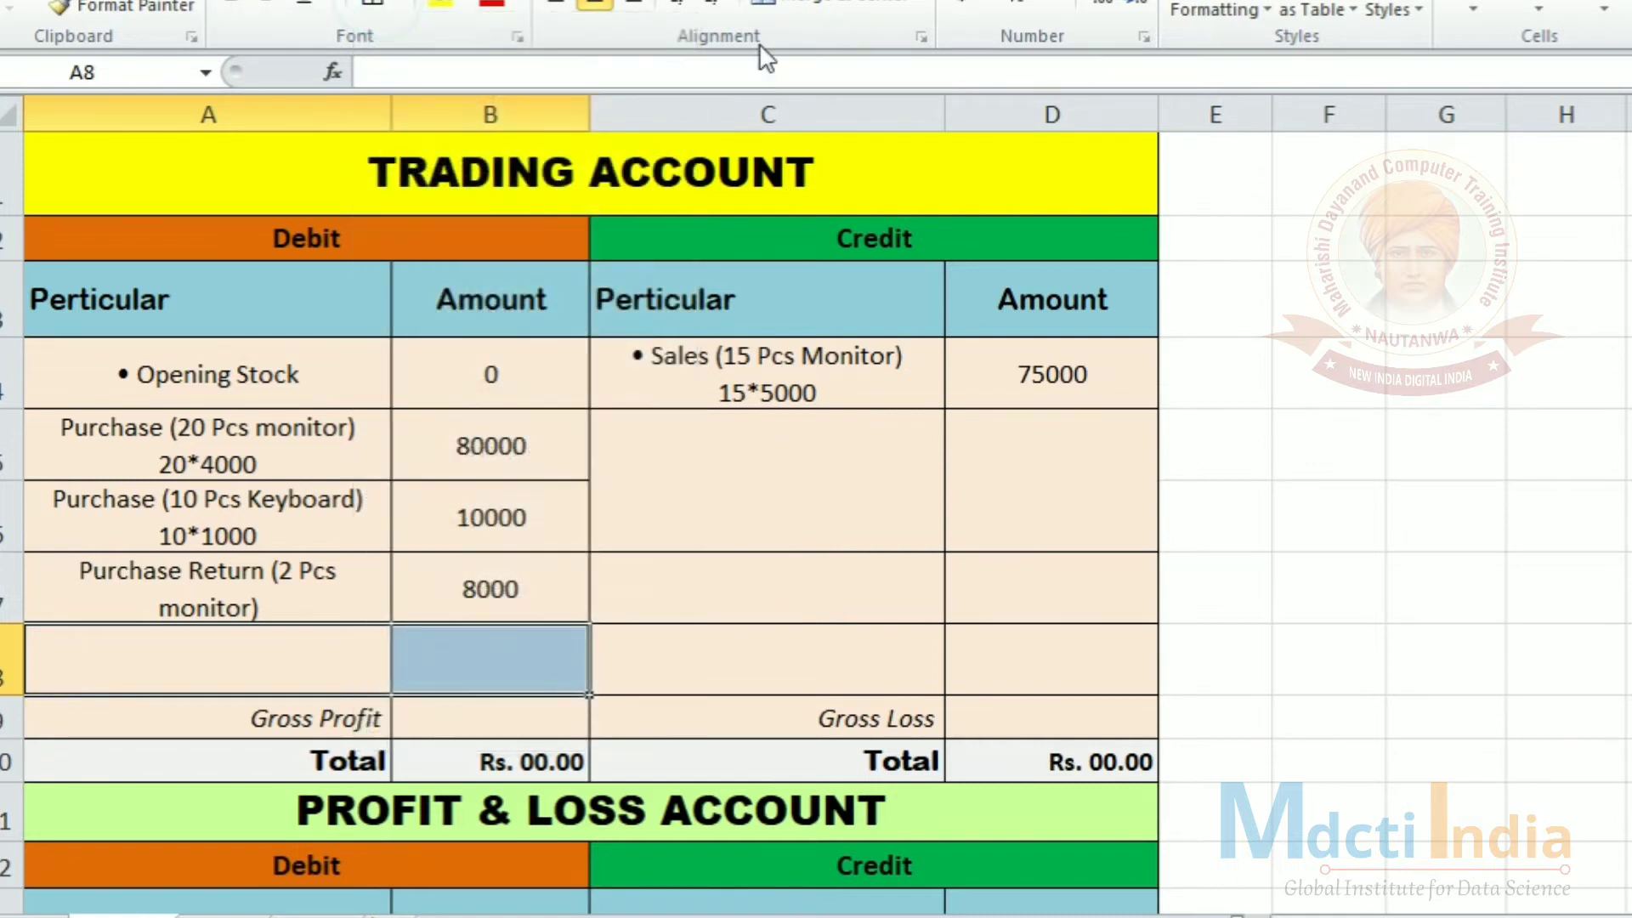
pyautogui.click(825, 5)
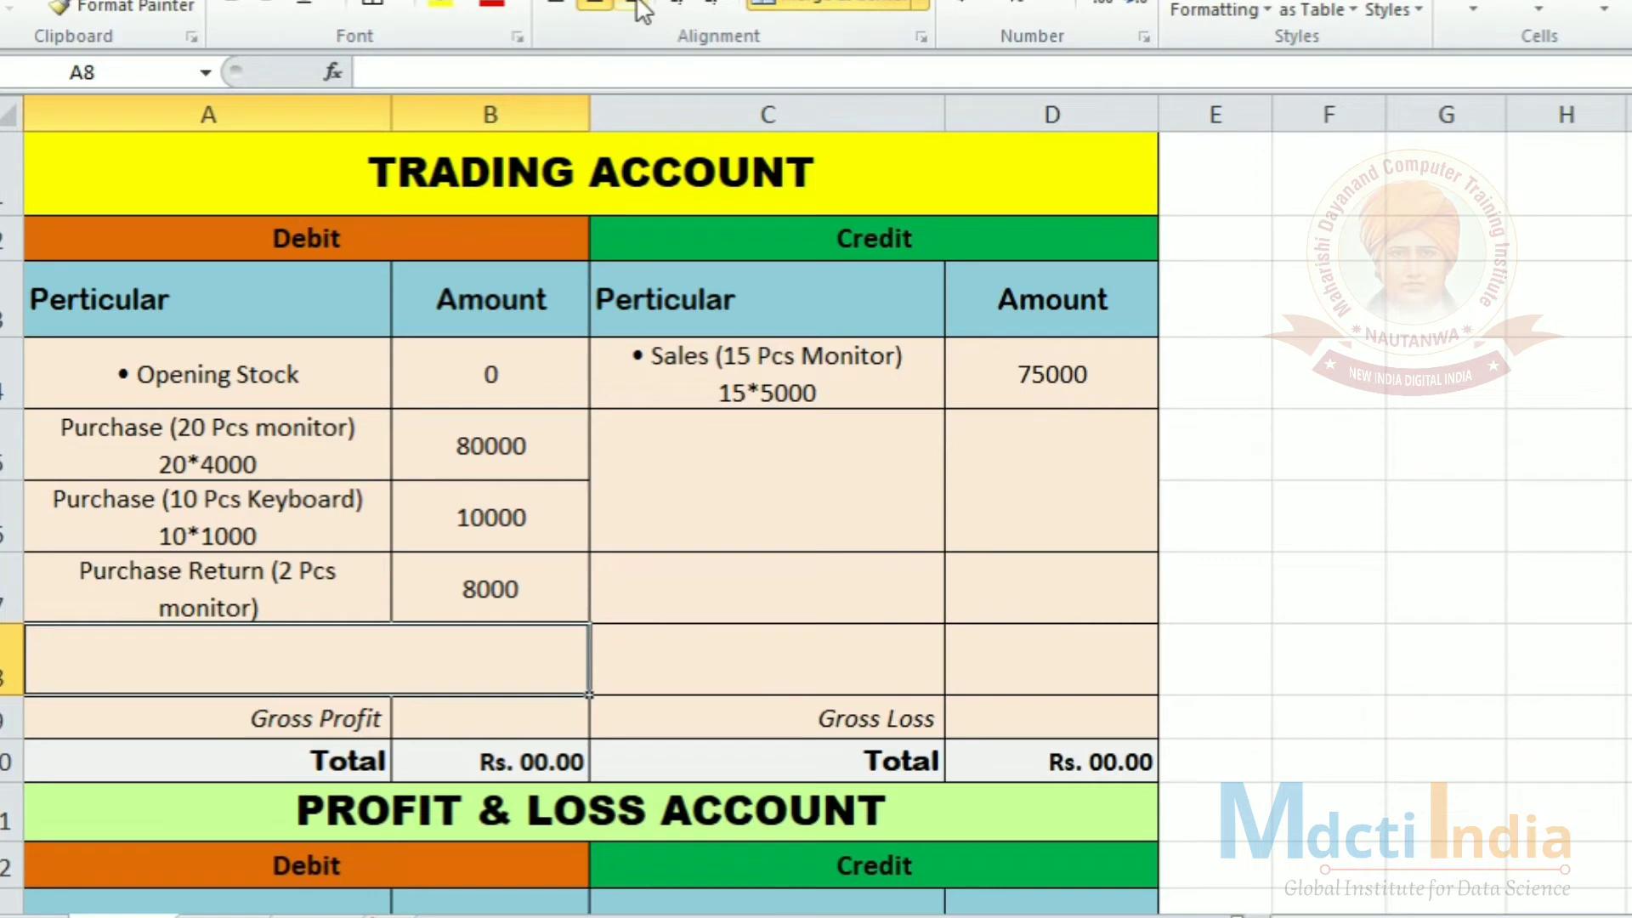
pyautogui.click(650, 678)
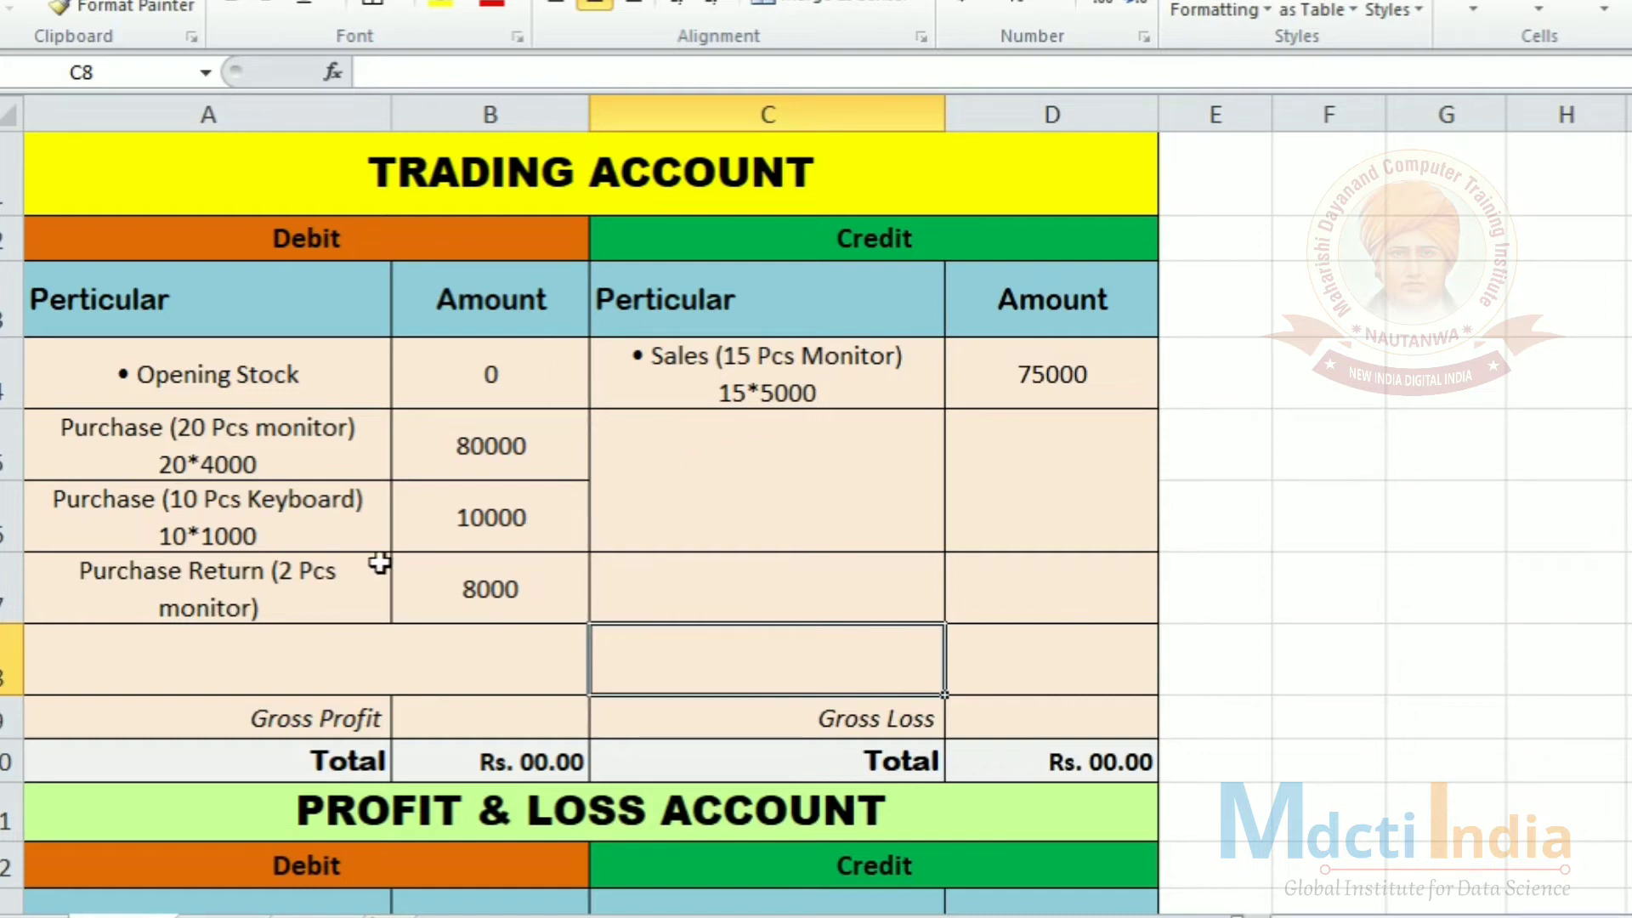
pyautogui.click(314, 531)
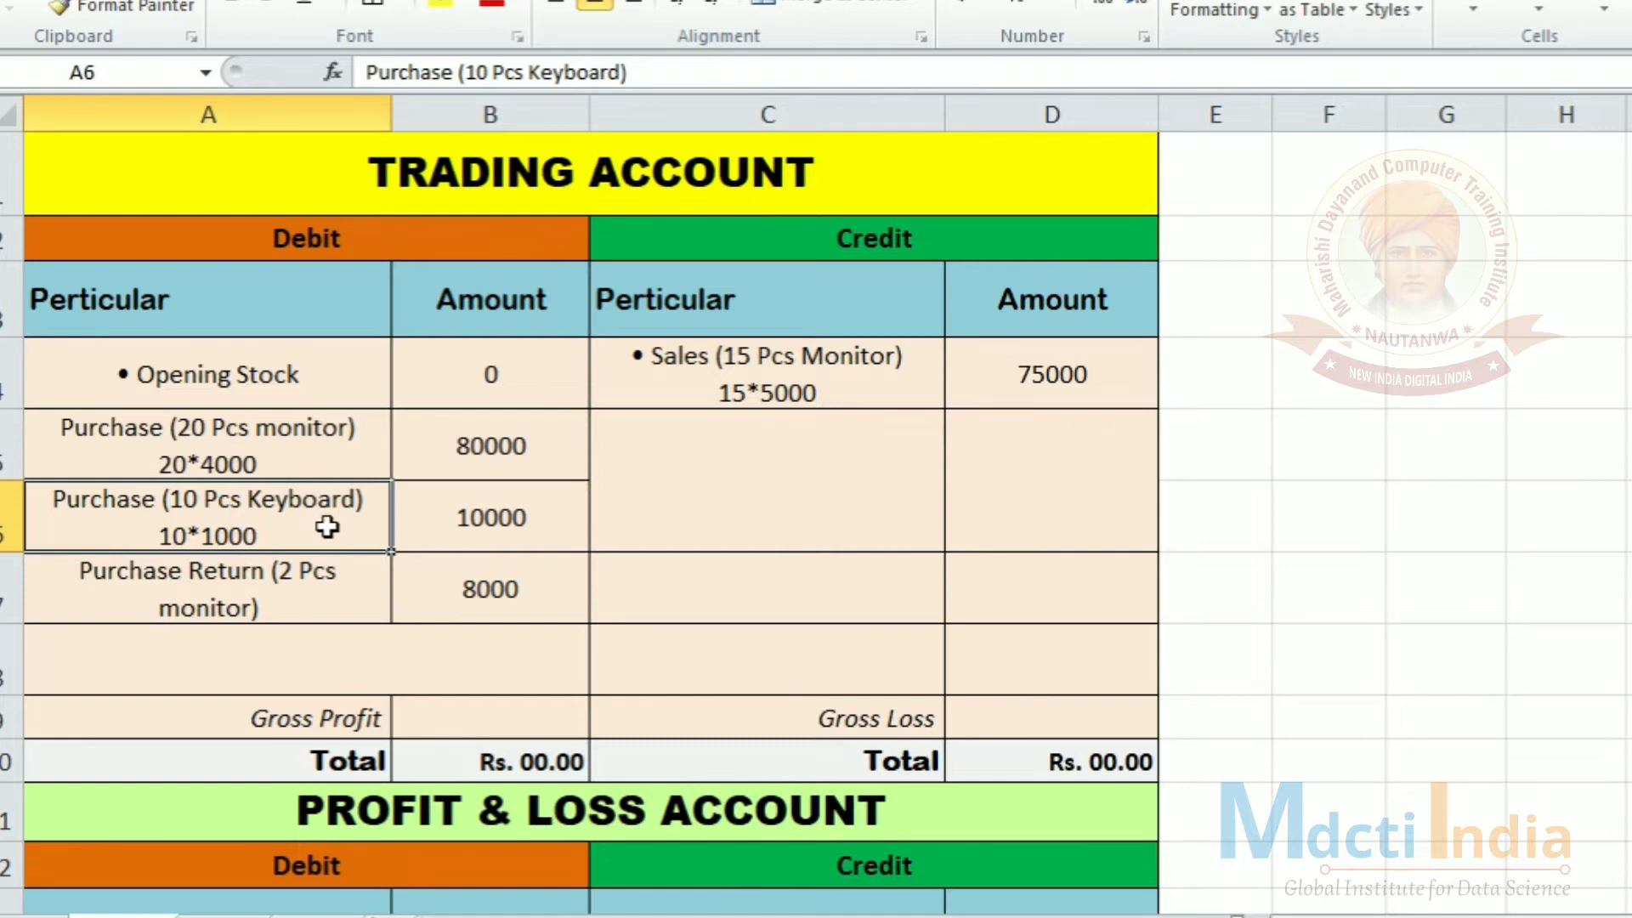
# Enter "Sale (10 Pcs Keyboard)" as a credit particular in cell C5, with "10*1500" on a second line
pyautogui.click(772, 446)
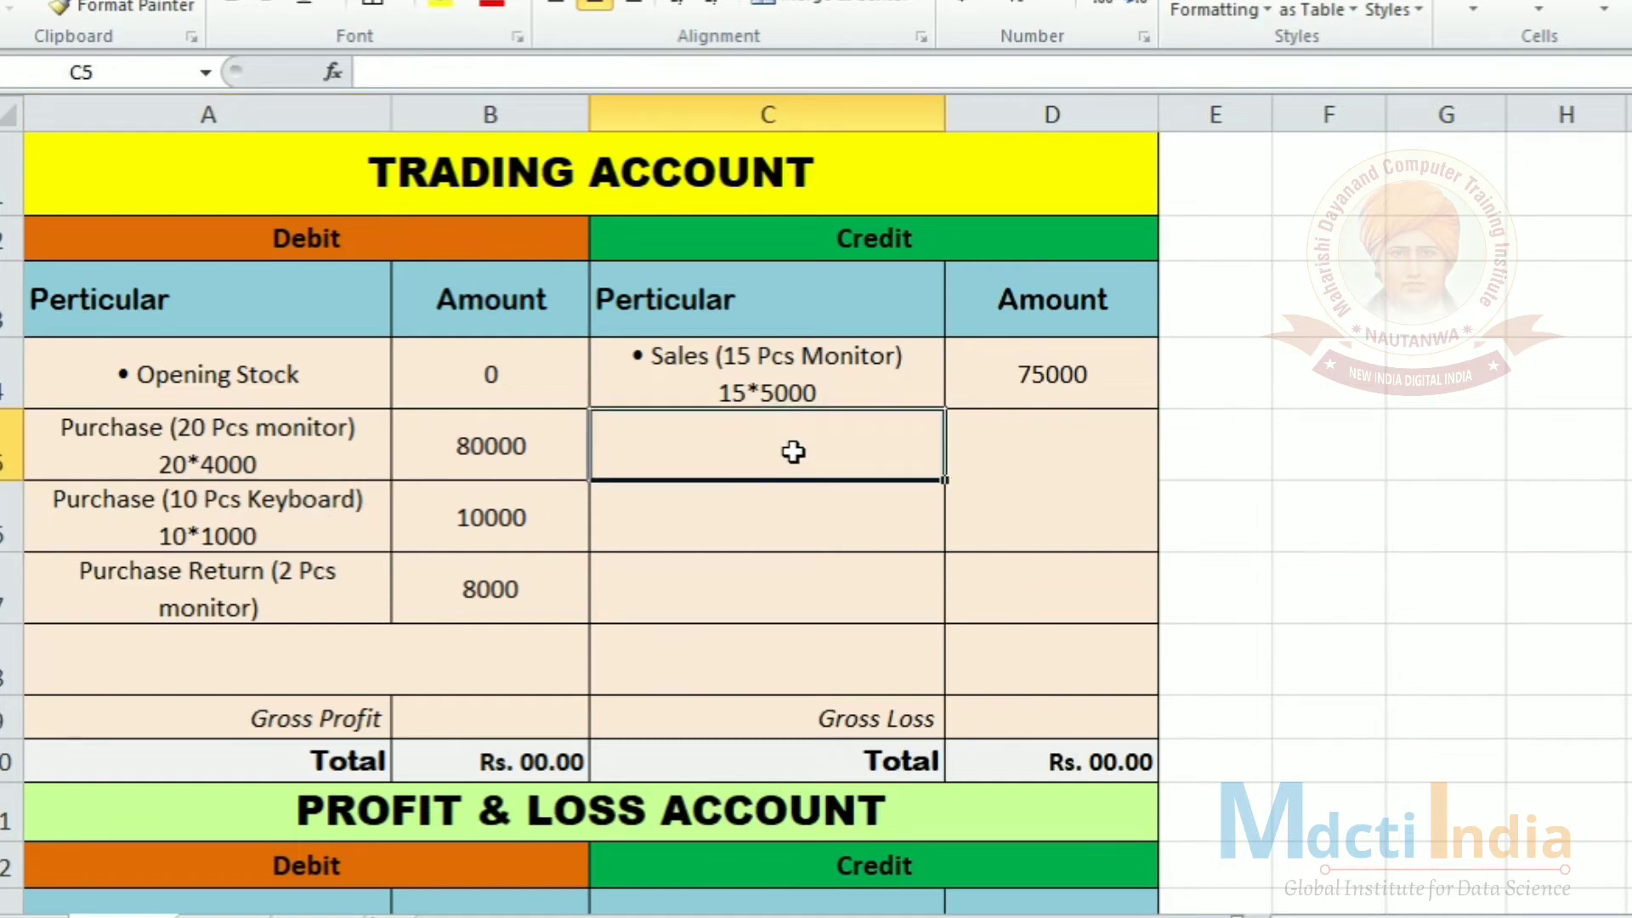
pyautogui.write('Sale')
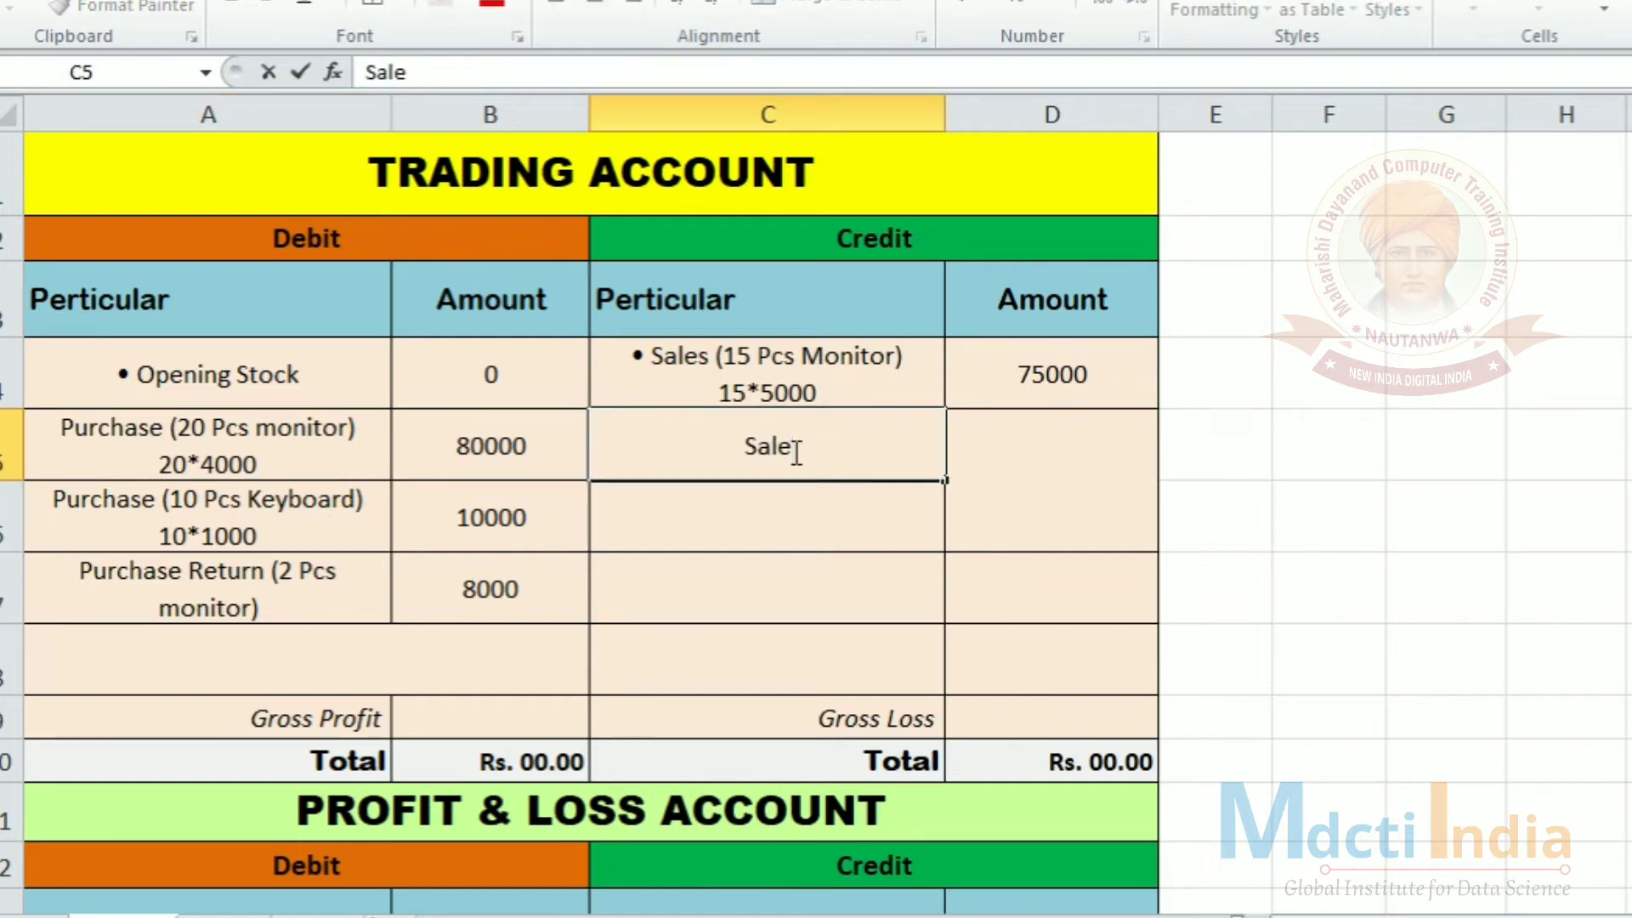
pyautogui.write(' (10 Pcs Keyboard)')
pyautogui.hotkey('alt', 'Return')
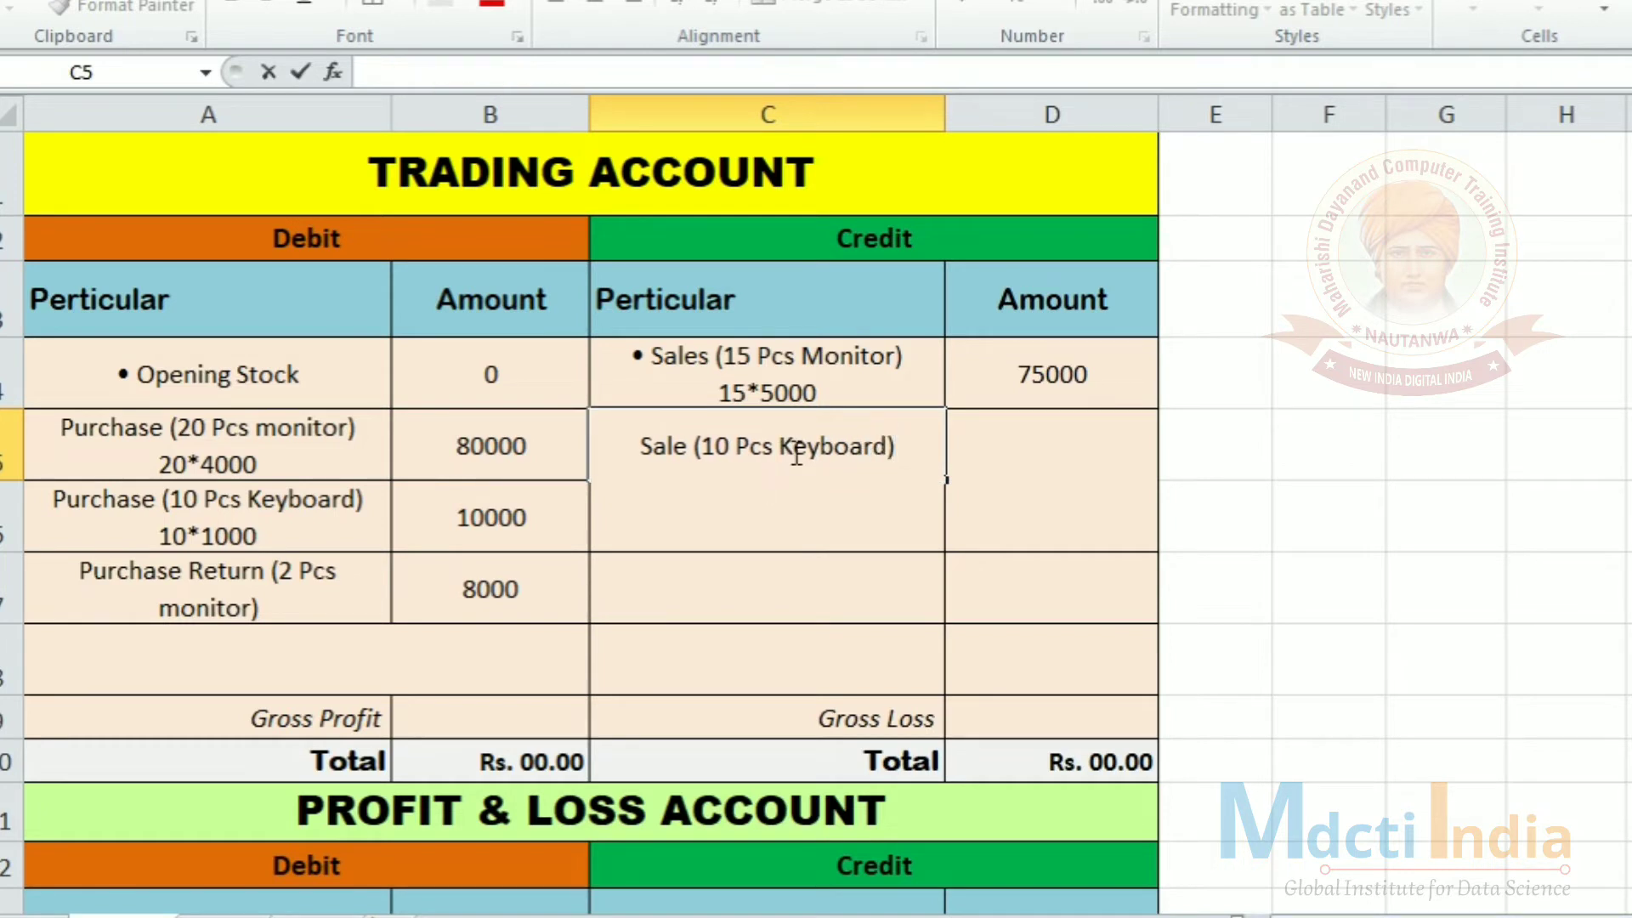
pyautogui.write('10*1500')
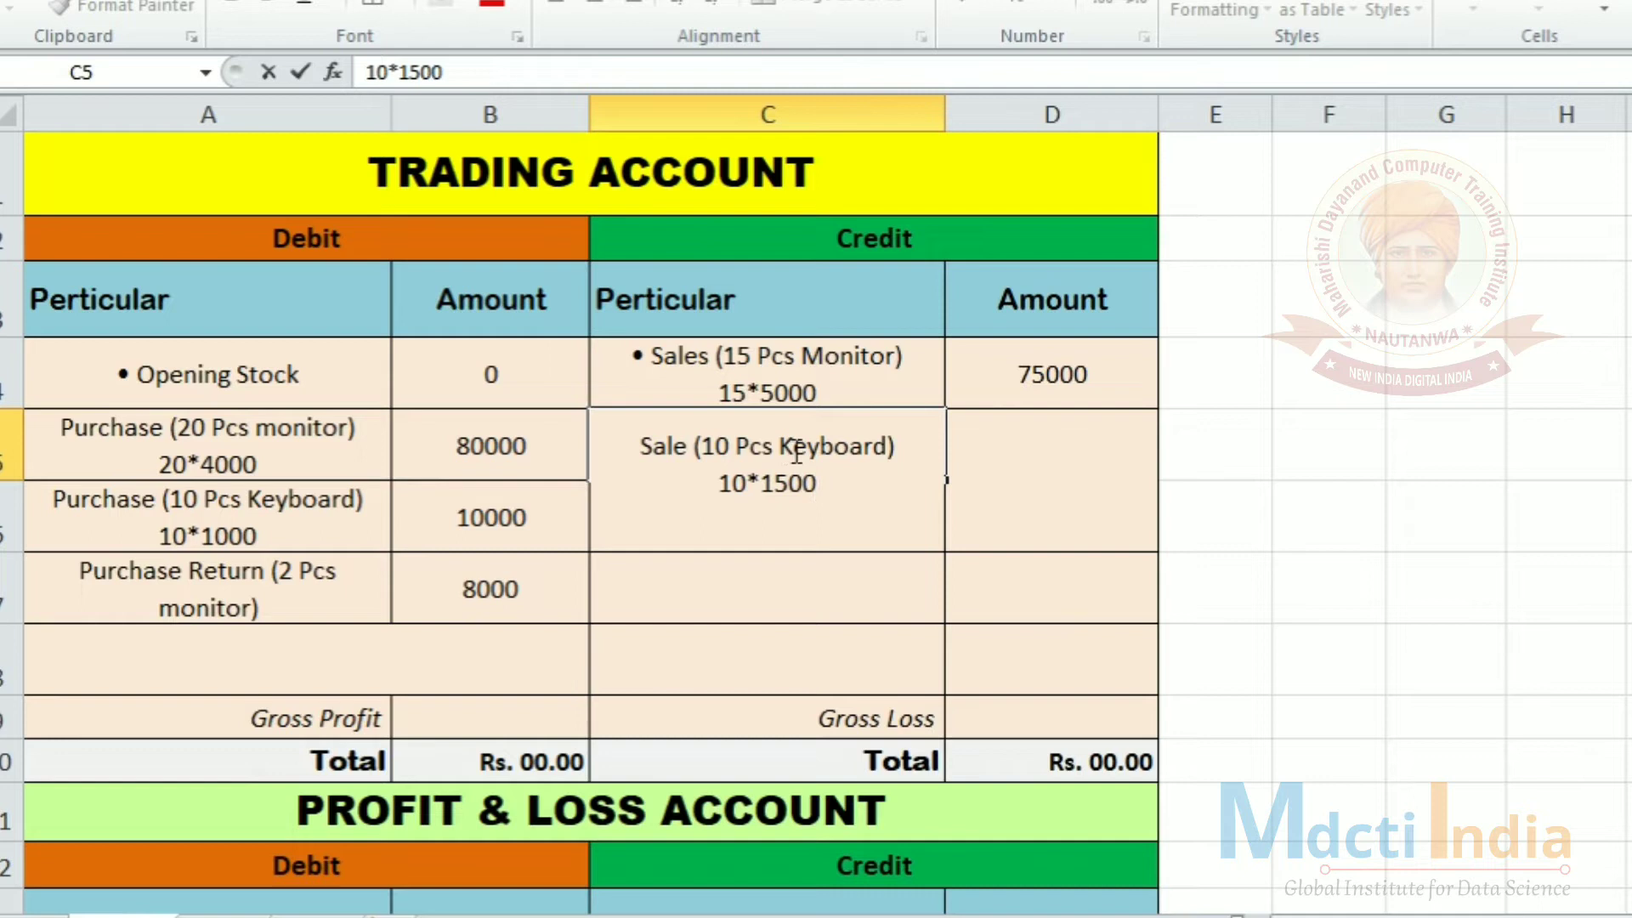
# Enter the keyboard sale amount in cell D5 with the formula =10*1500
pyautogui.click(1100, 452)
pyautogui.write('=')
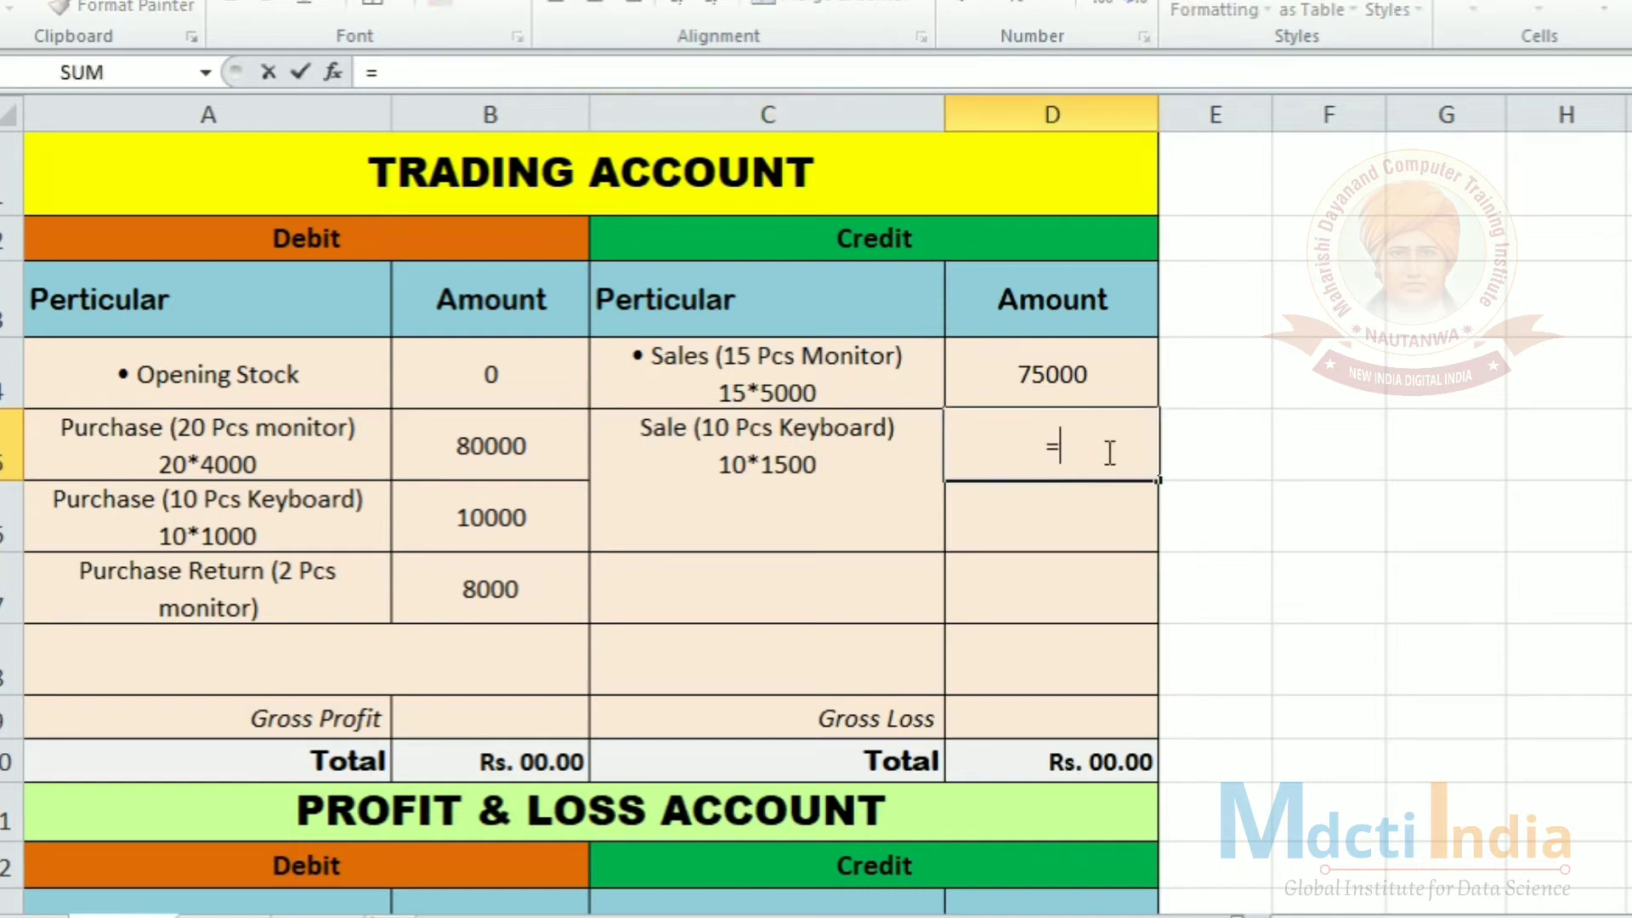
pyautogui.write('10*1500')
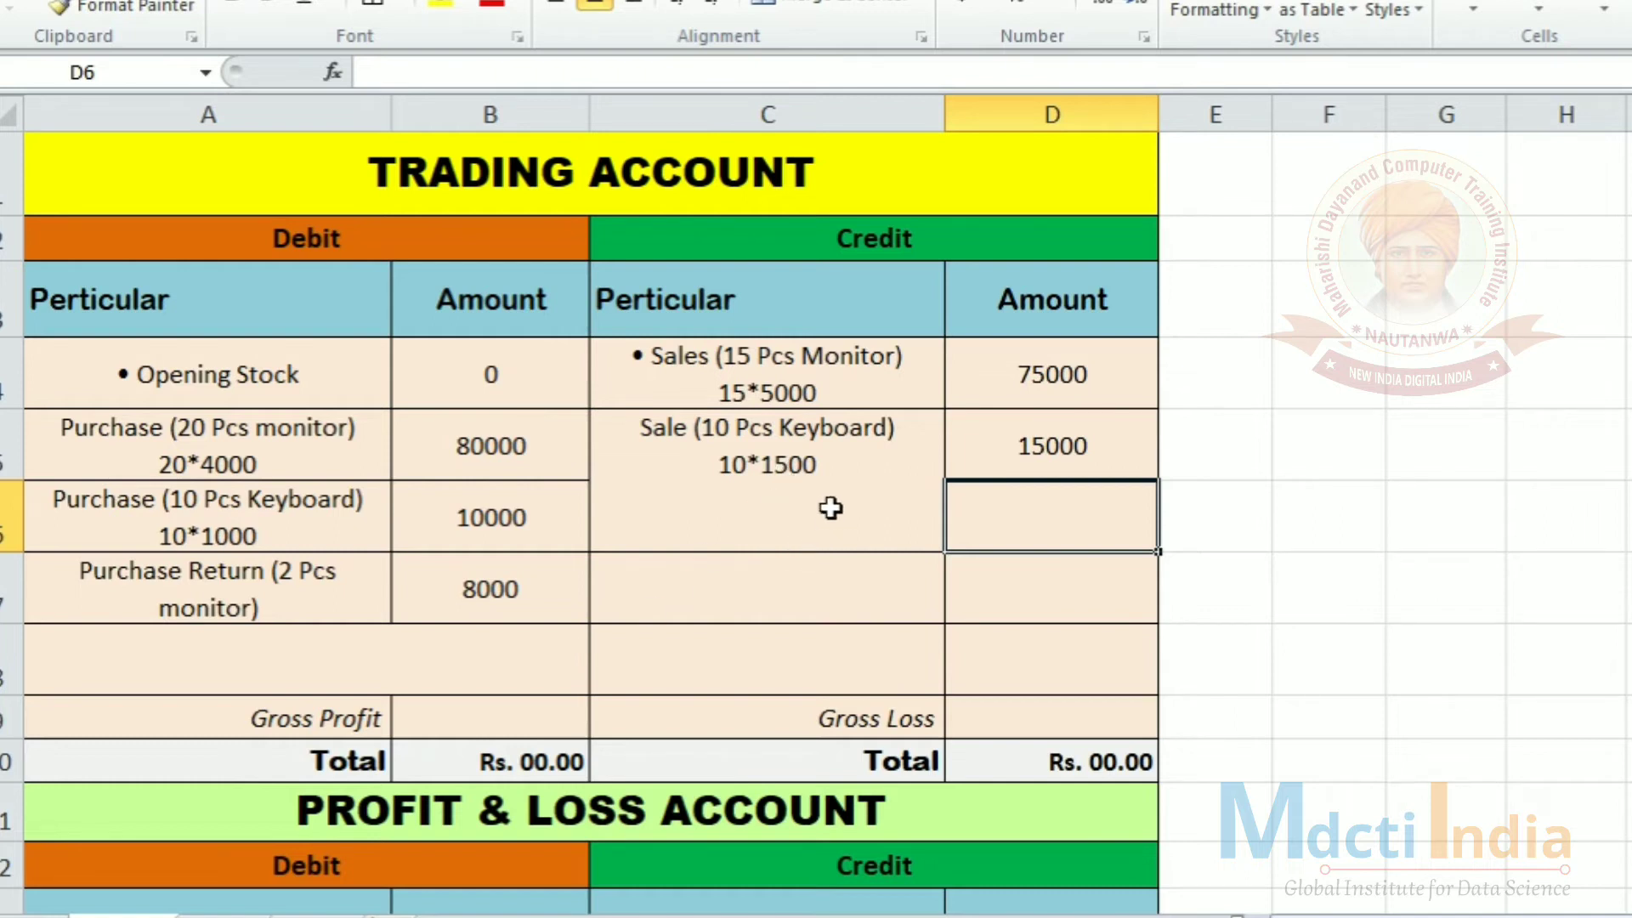
# Apply cell borders to the keyboard sale entry in C5:D5
pyautogui.moveTo(745, 461); pyautogui.dragTo(1082, 455)
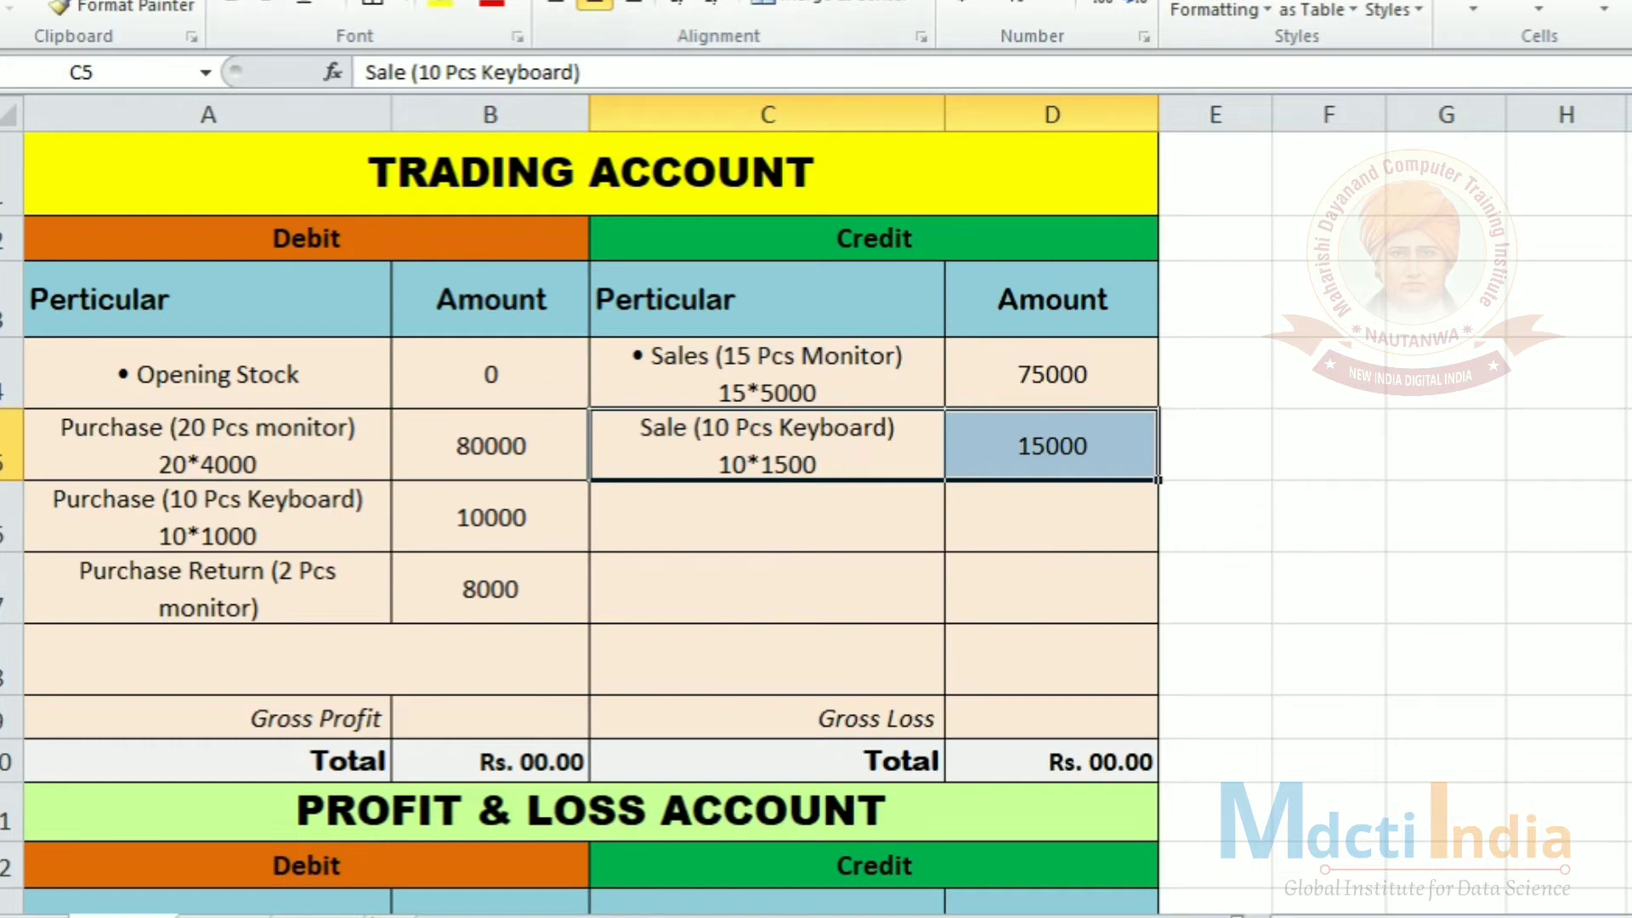
pyautogui.click(373, 4)
pyautogui.click(1513, 547)
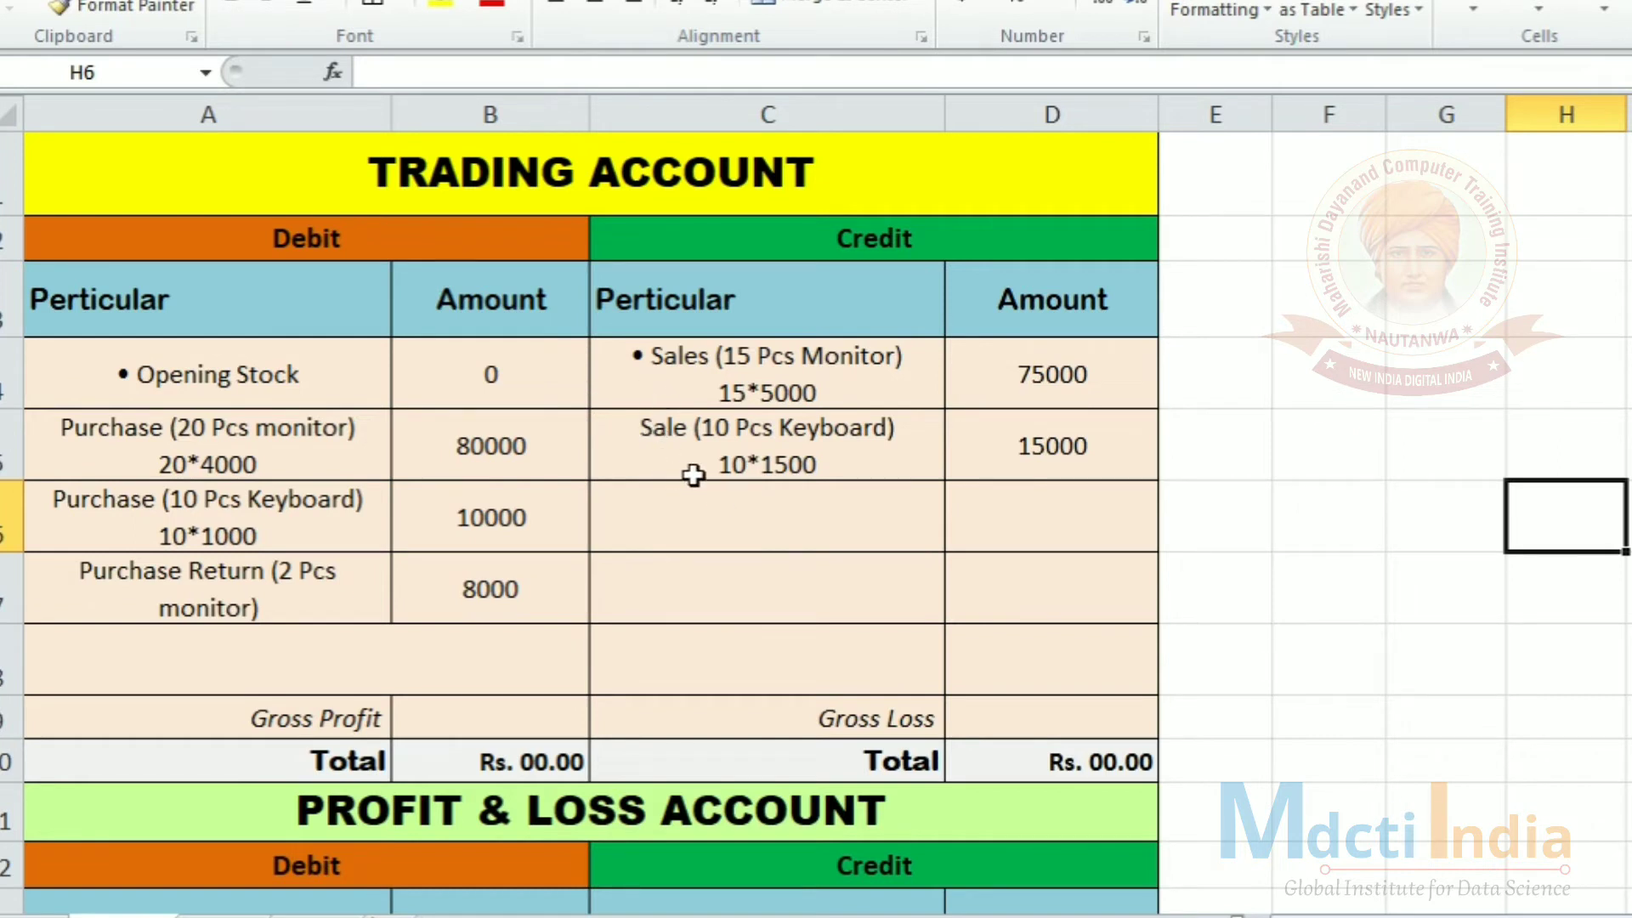
# Enter "Closing Stock" as a credit particular in cell C6
pyautogui.click(208, 375)
pyautogui.click(466, 374)
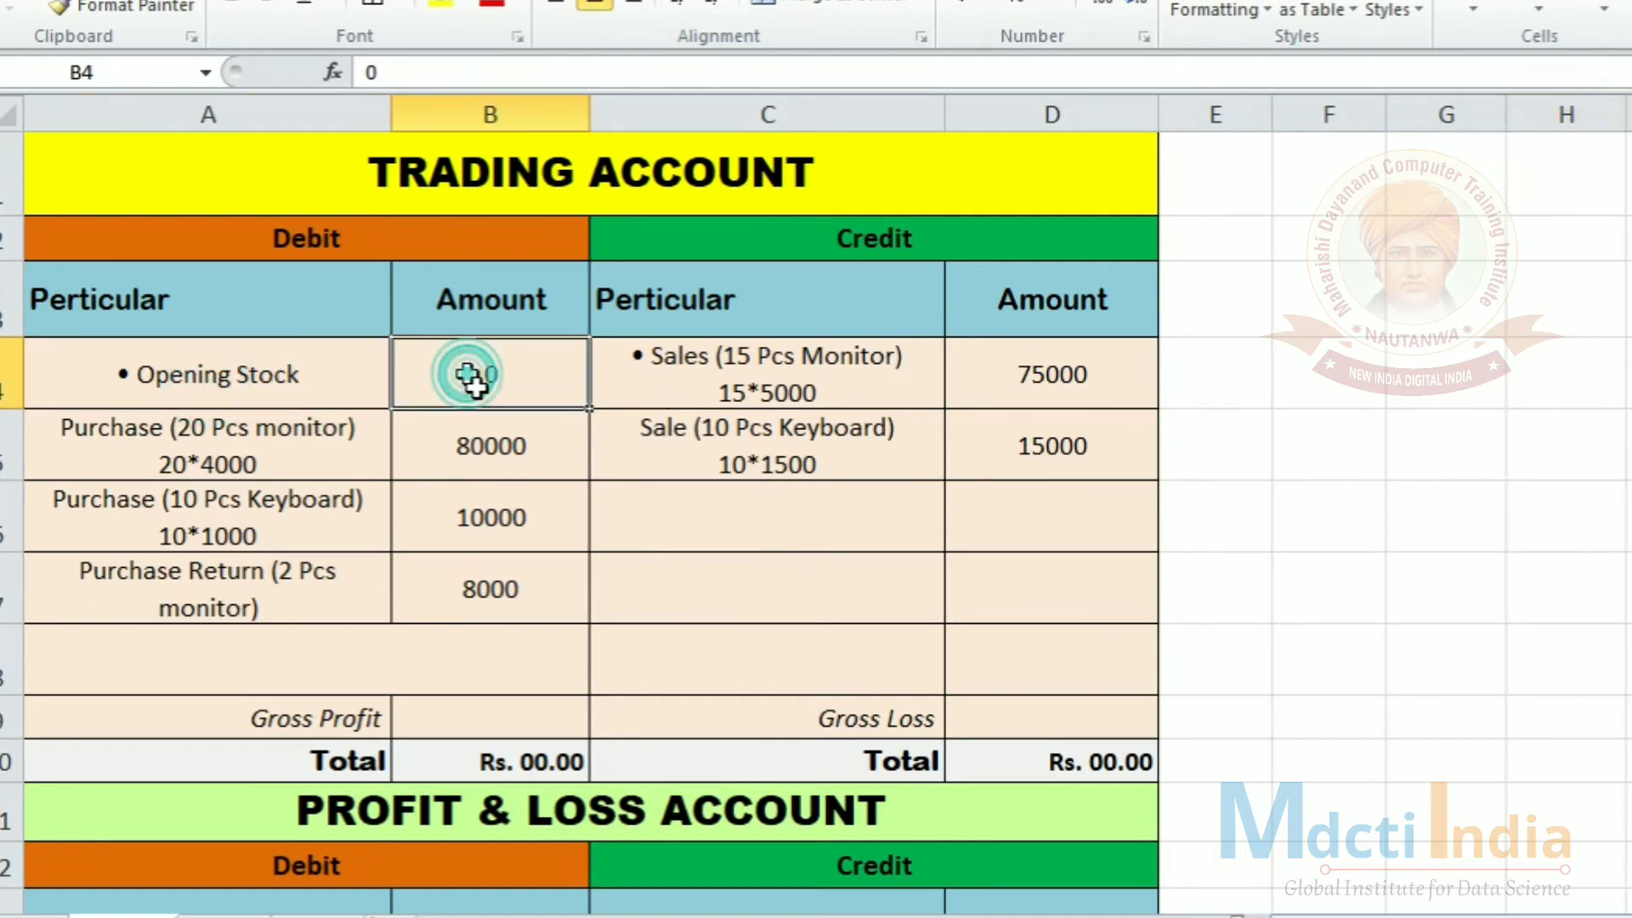
pyautogui.click(766, 523)
pyautogui.write('Cl')
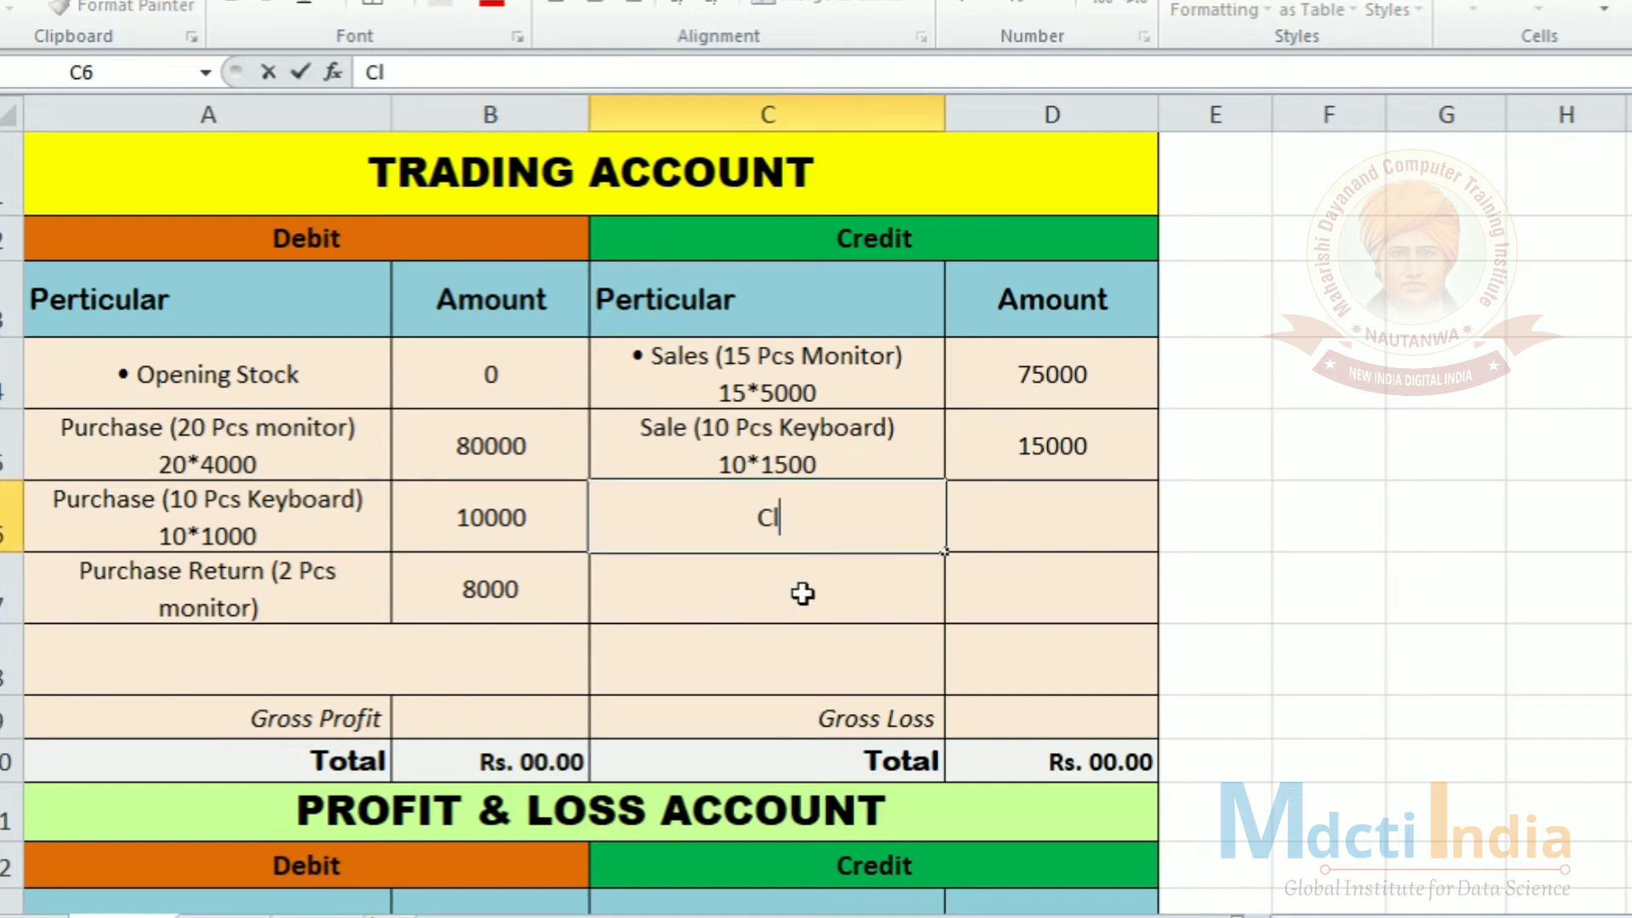
pyautogui.write('osing ')
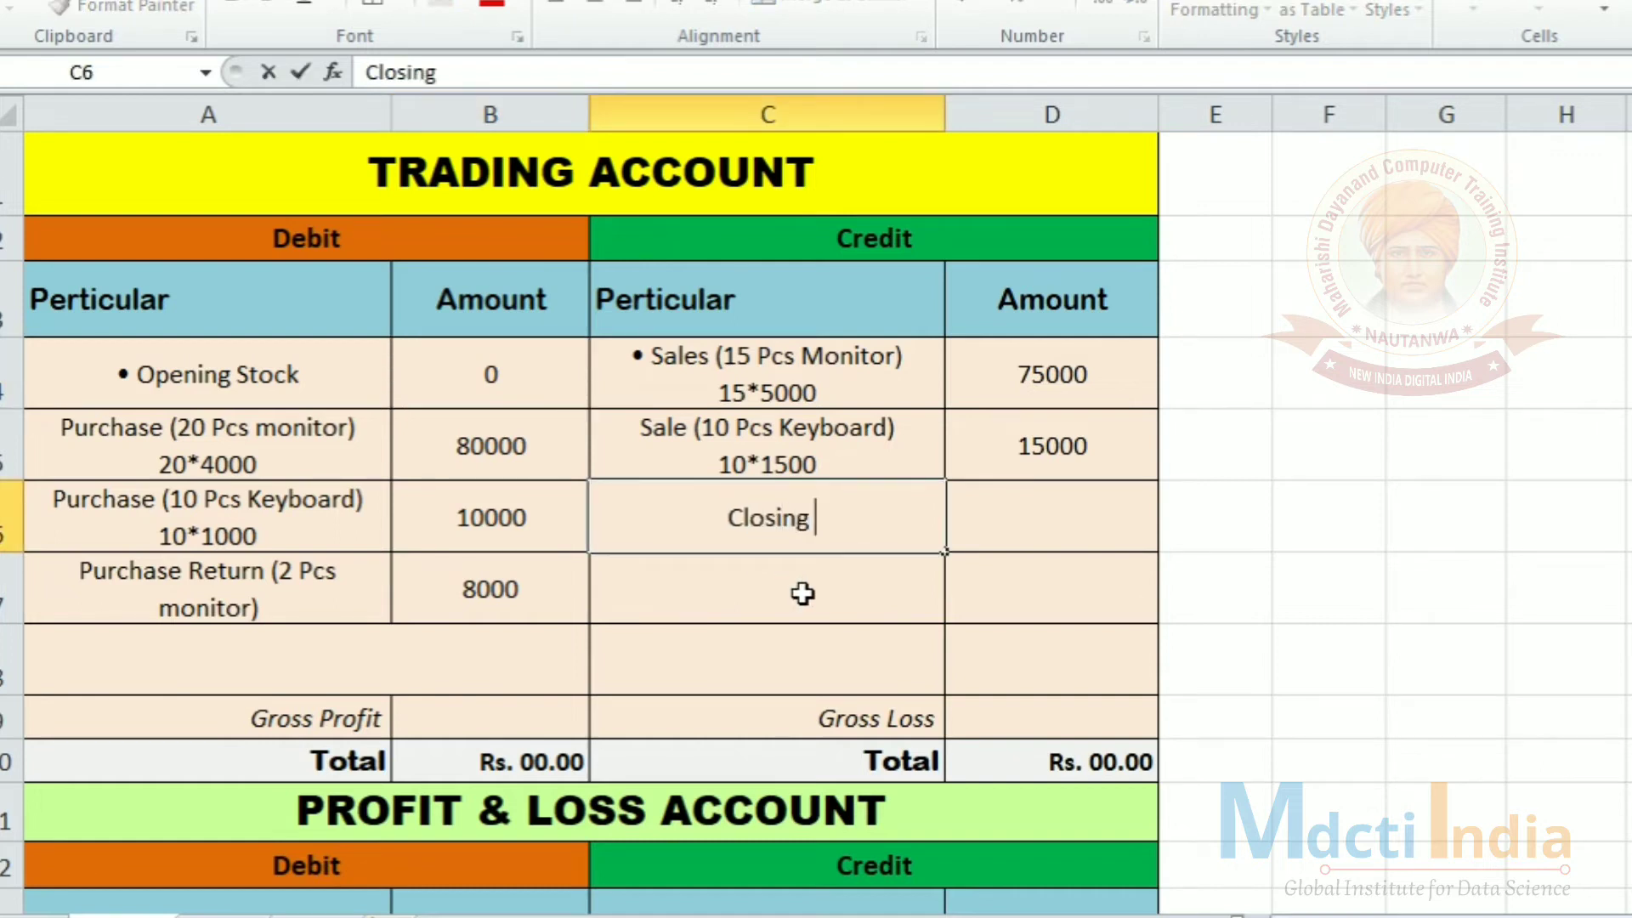
pyautogui.write('Stock')
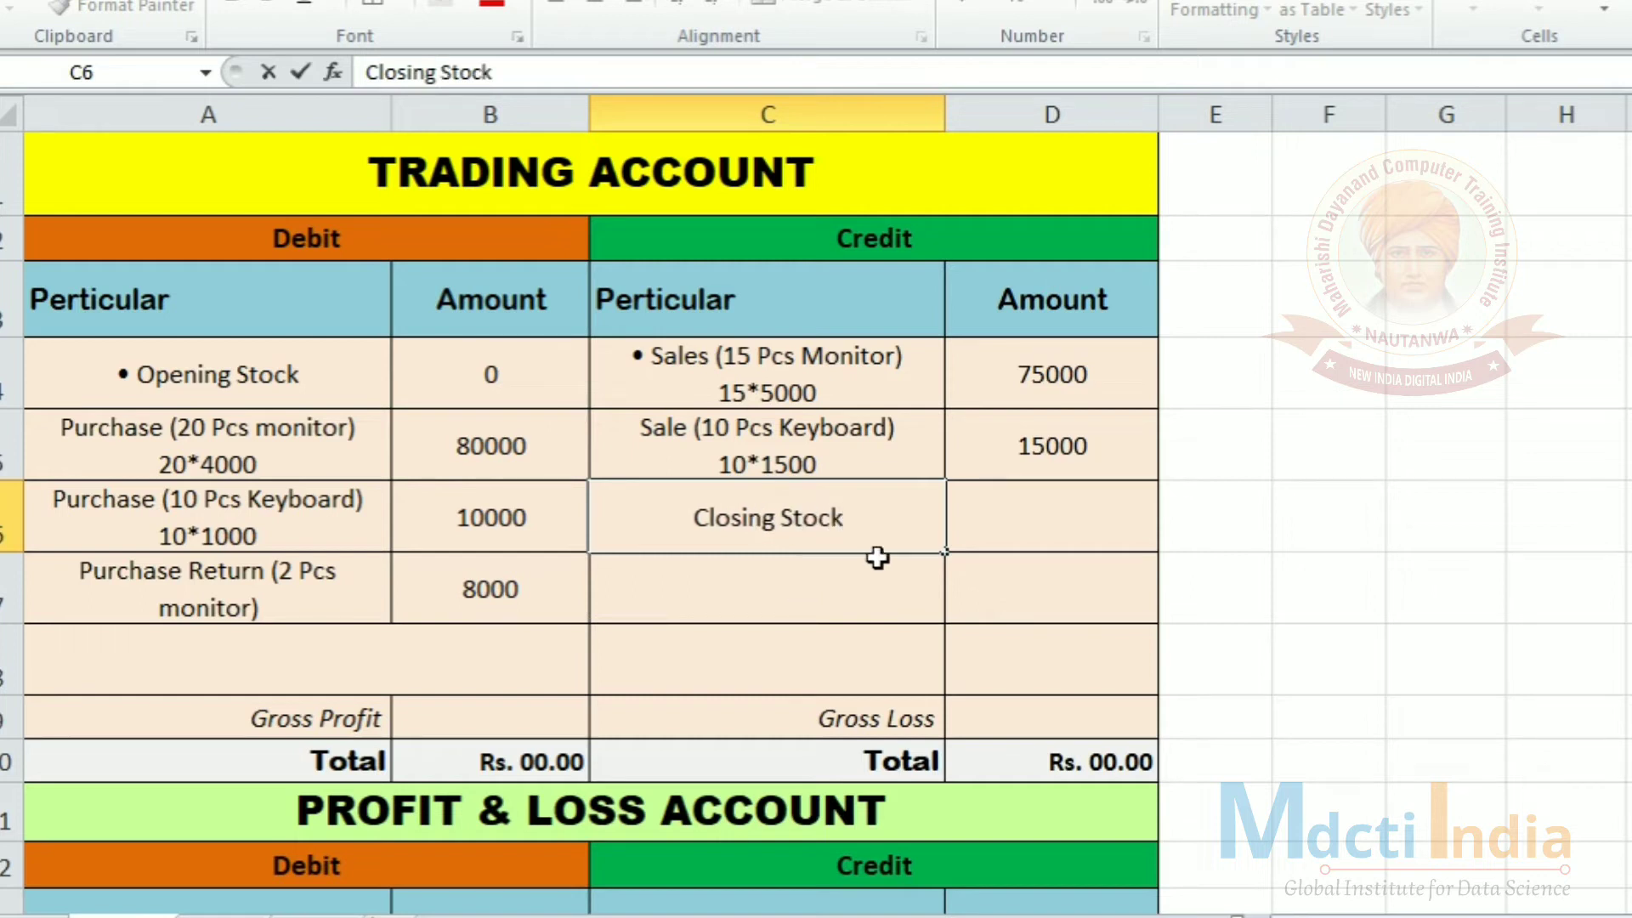
pyautogui.hotkey('alt', 'Return')
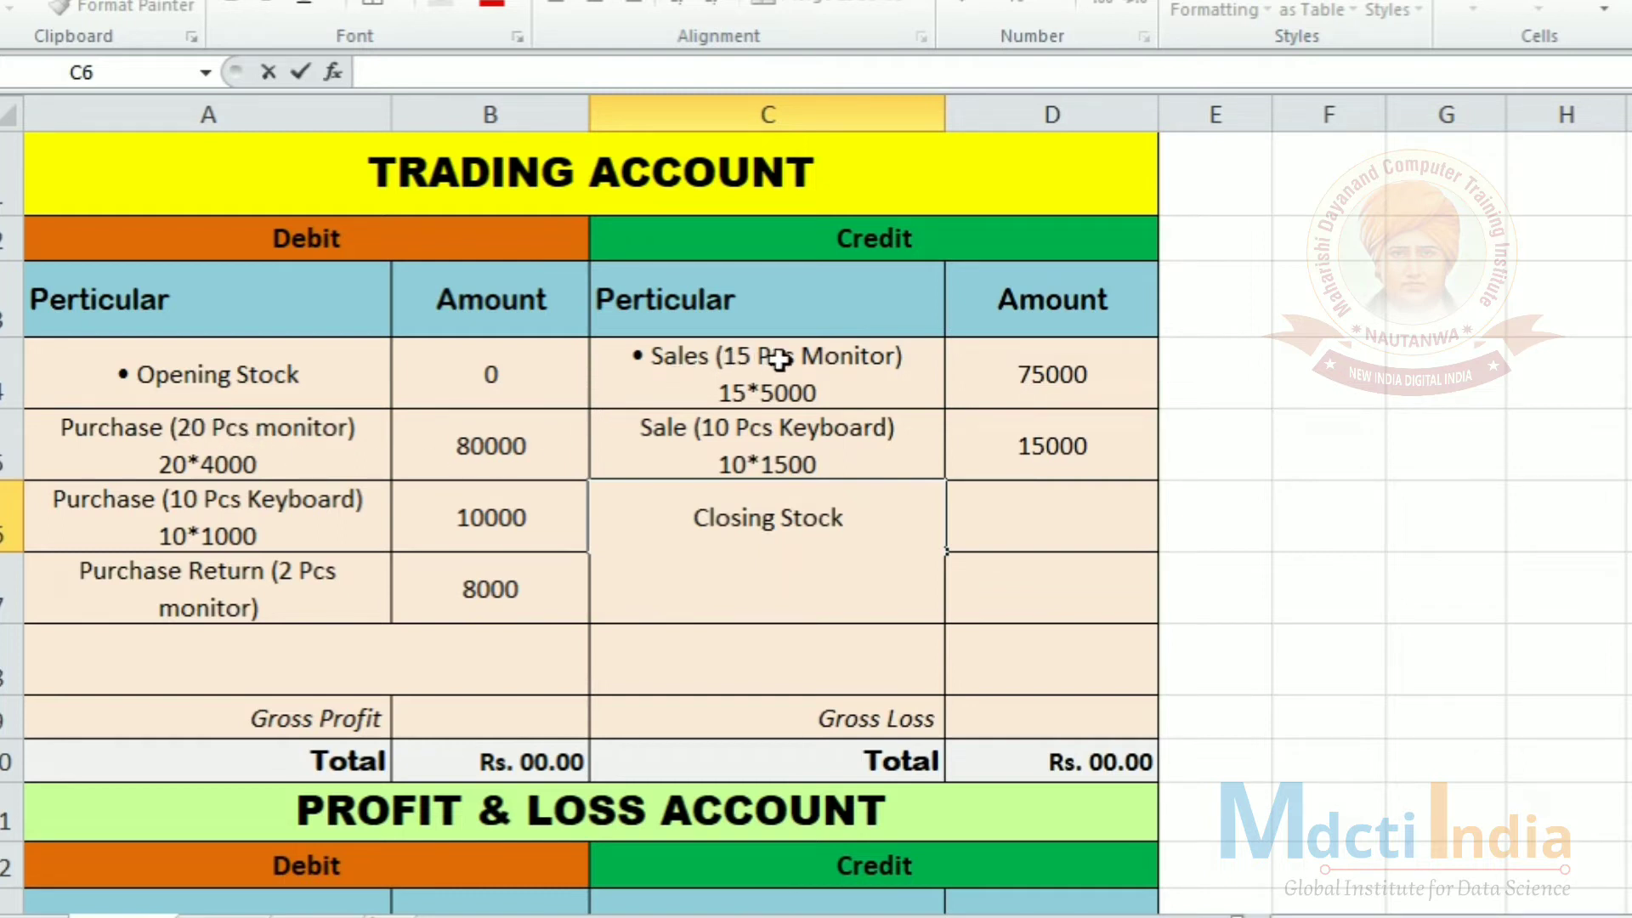
# Add "(3 Pcs Monitor)" on a second line of the Closing Stock entry in cell C6
pyautogui.click(225, 608)
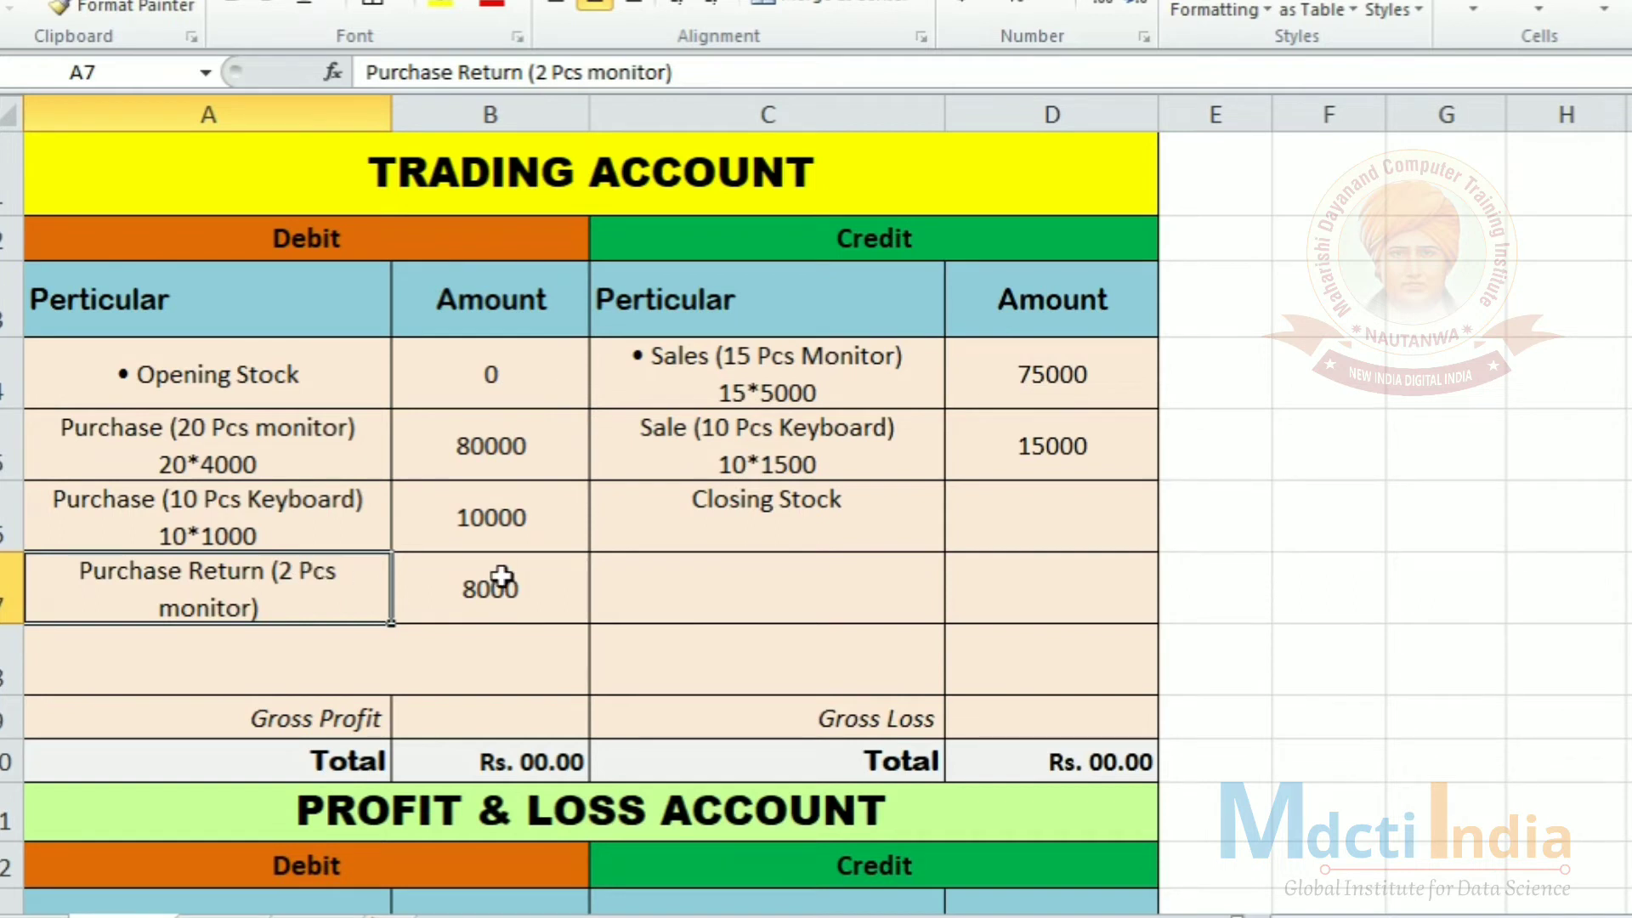
pyautogui.click(280, 528)
pyautogui.click(878, 460)
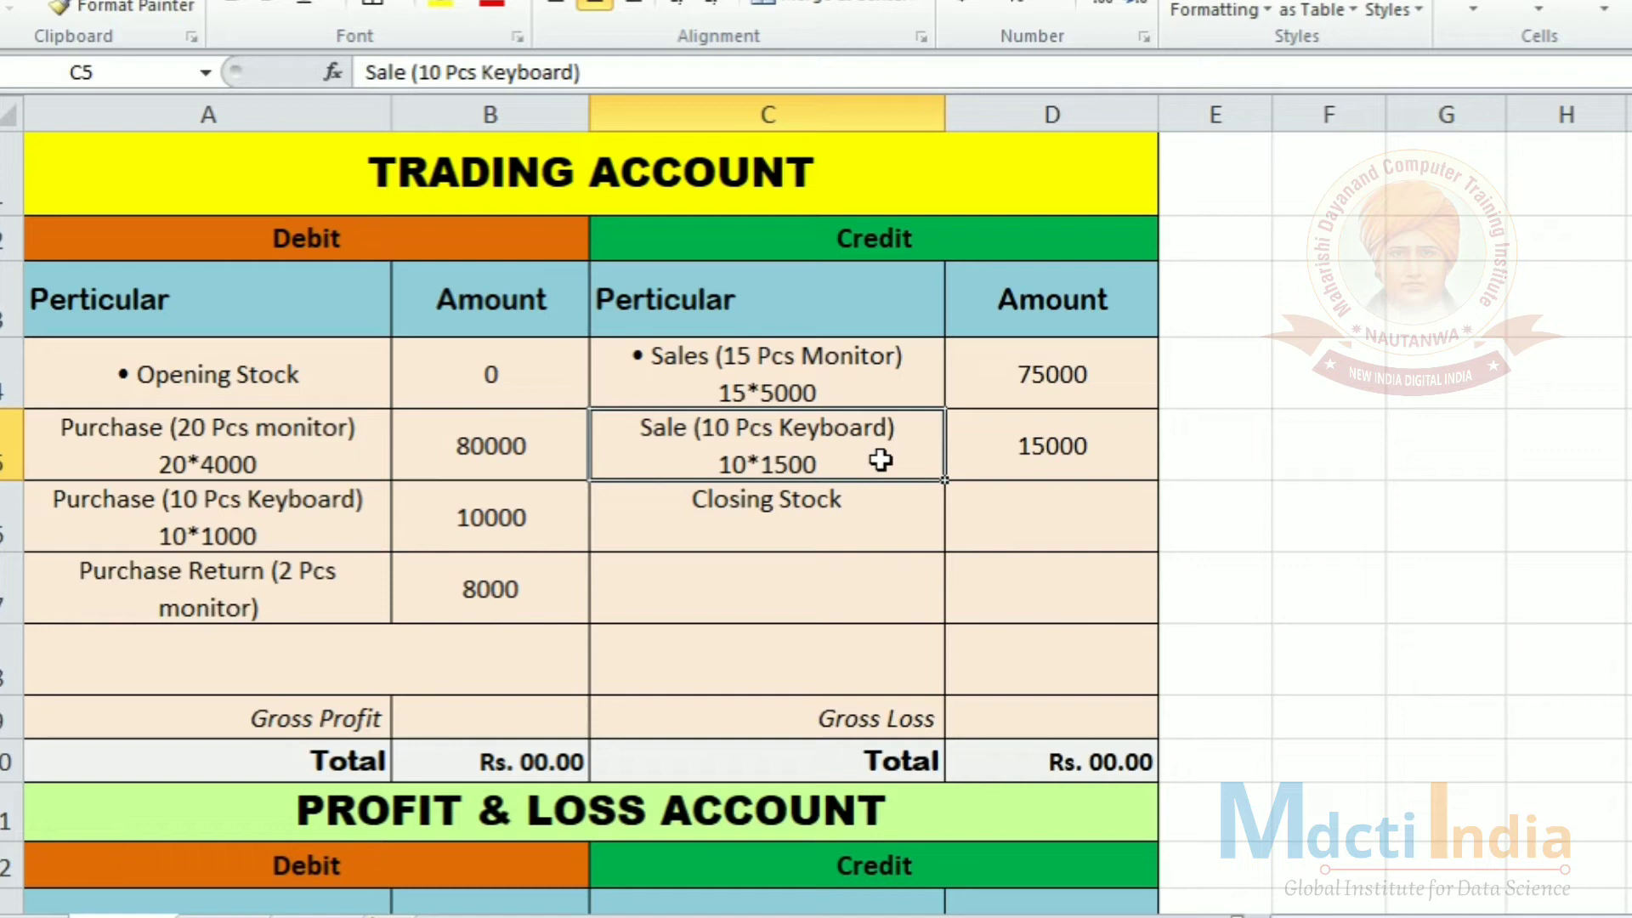
pyautogui.click(882, 528)
pyautogui.doubleClick(891, 520)
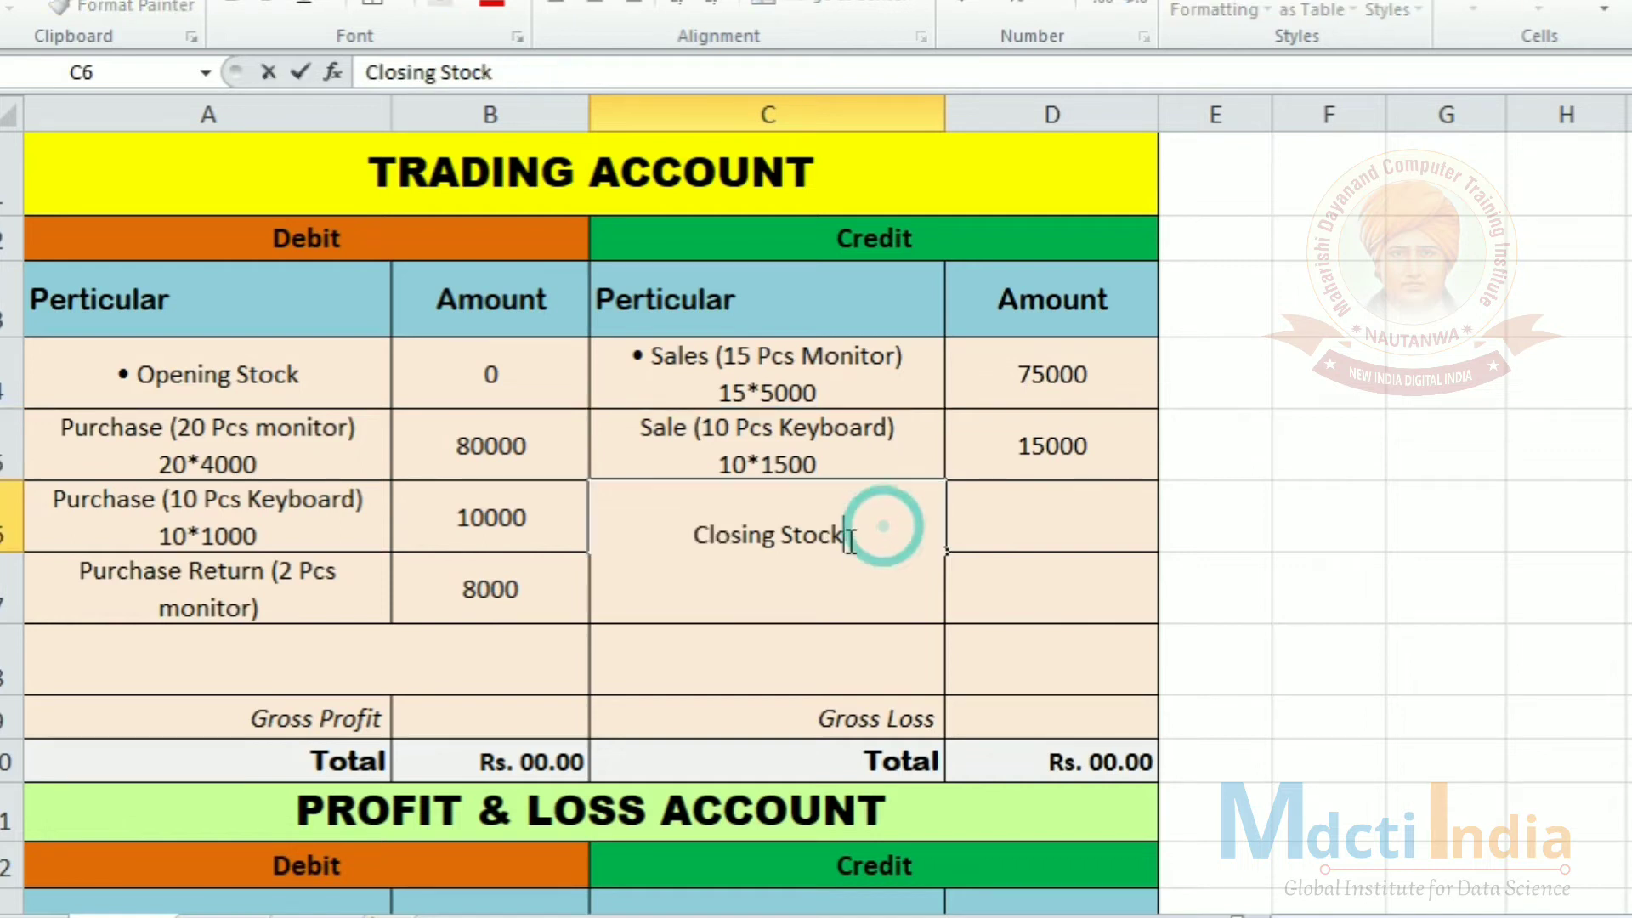
pyautogui.hotkey('alt', 'Return')
pyautogui.write('(')
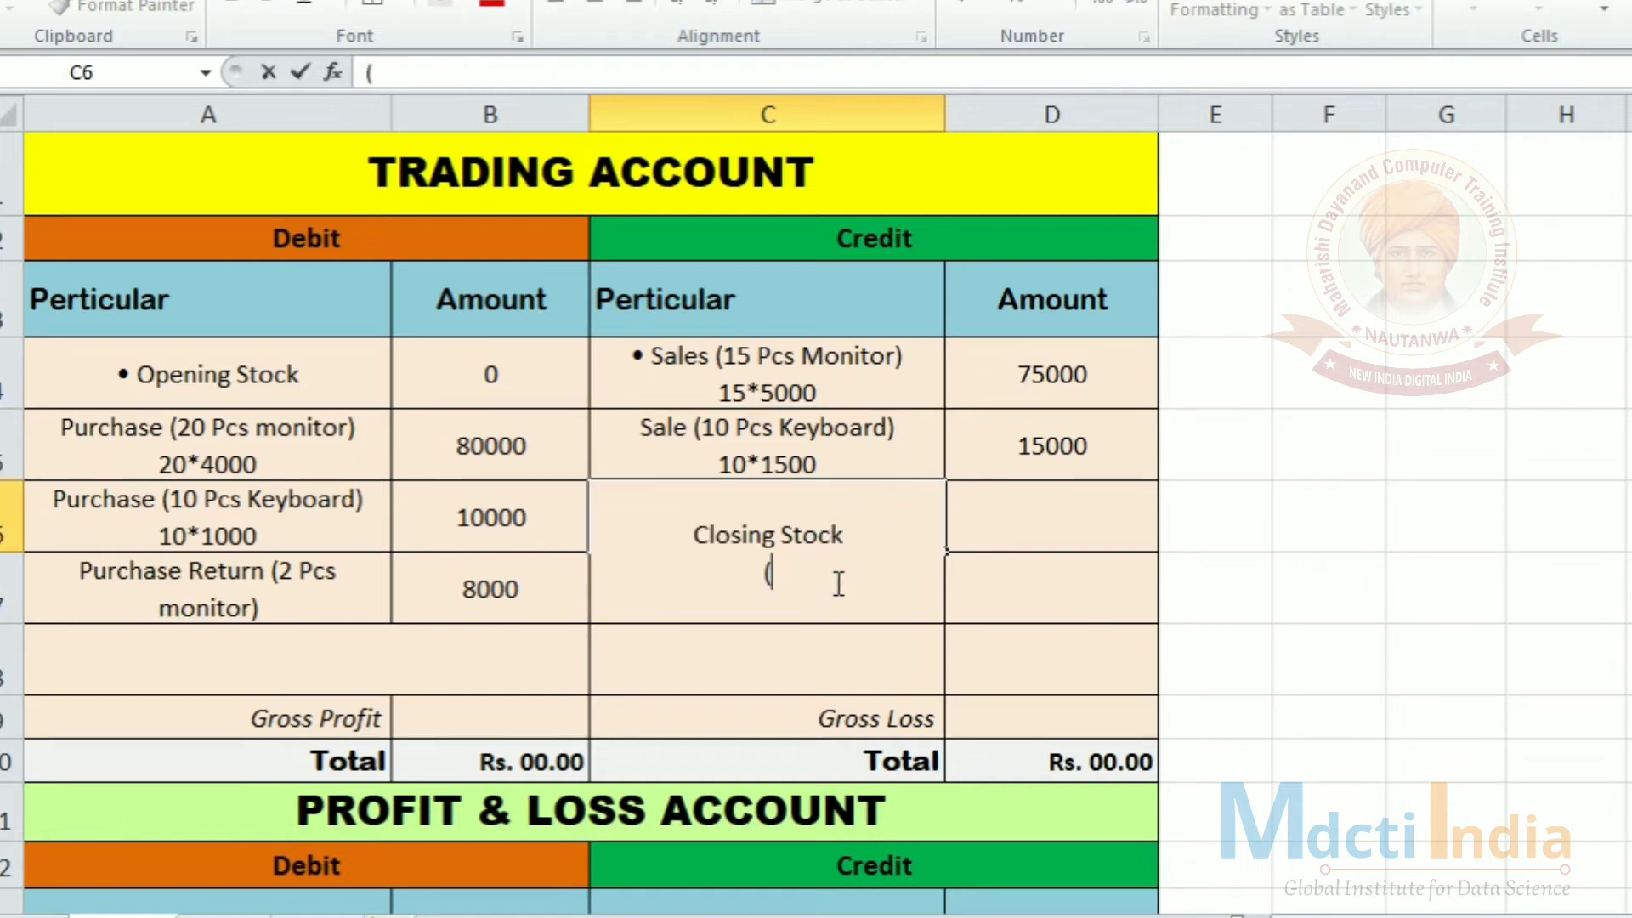
pyautogui.write('3 Pcs Mo')
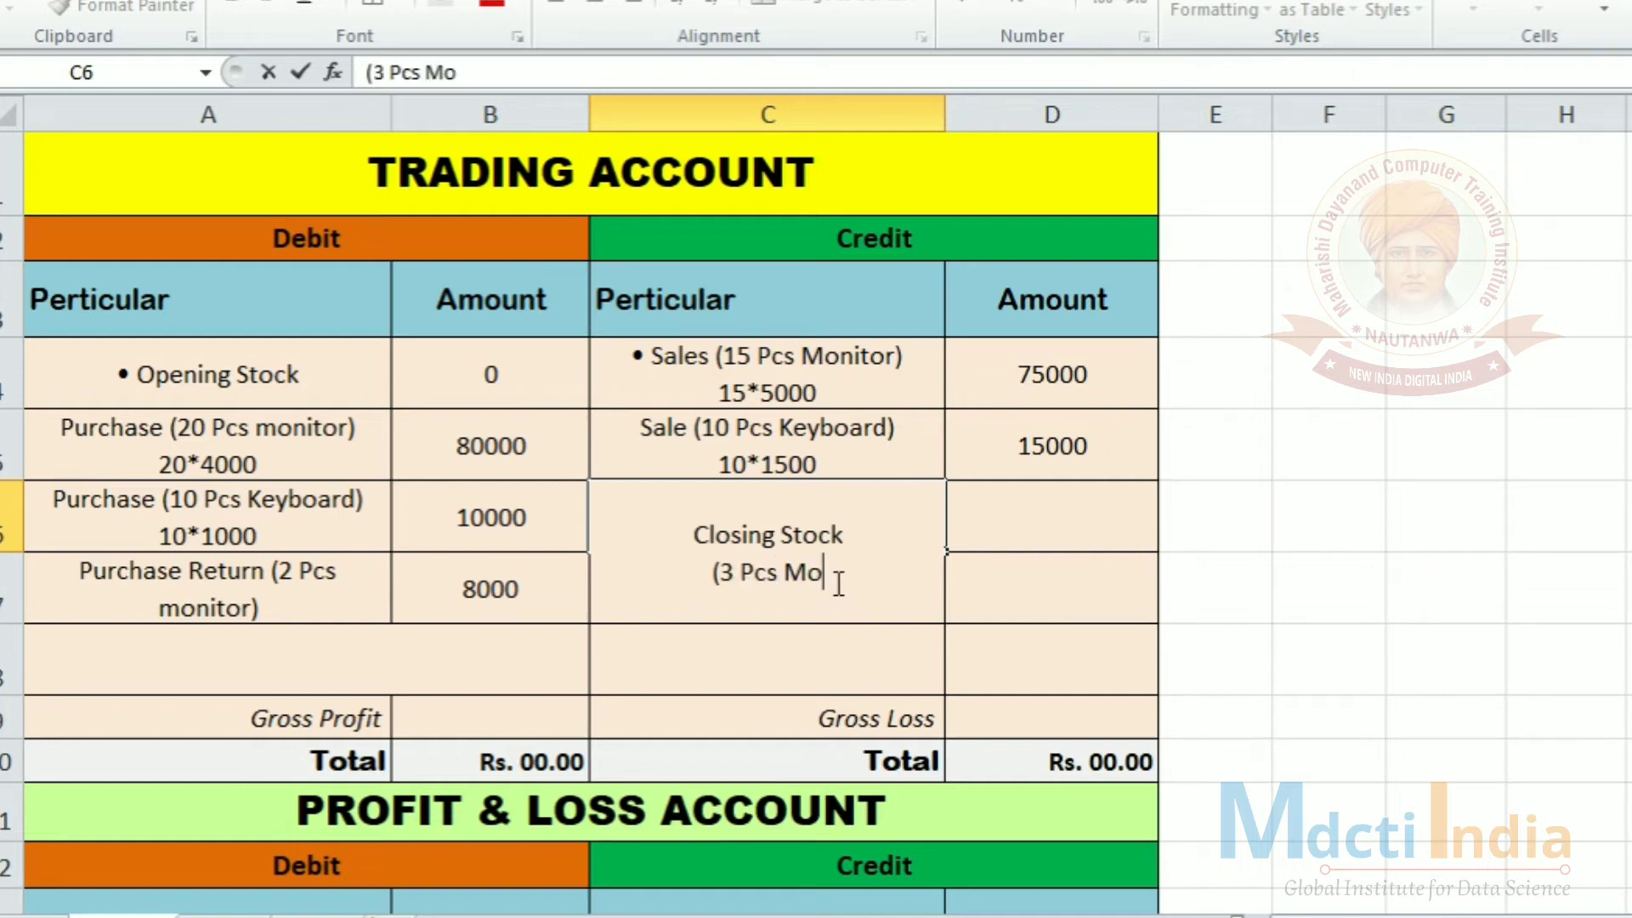
pyautogui.write('nitor)')
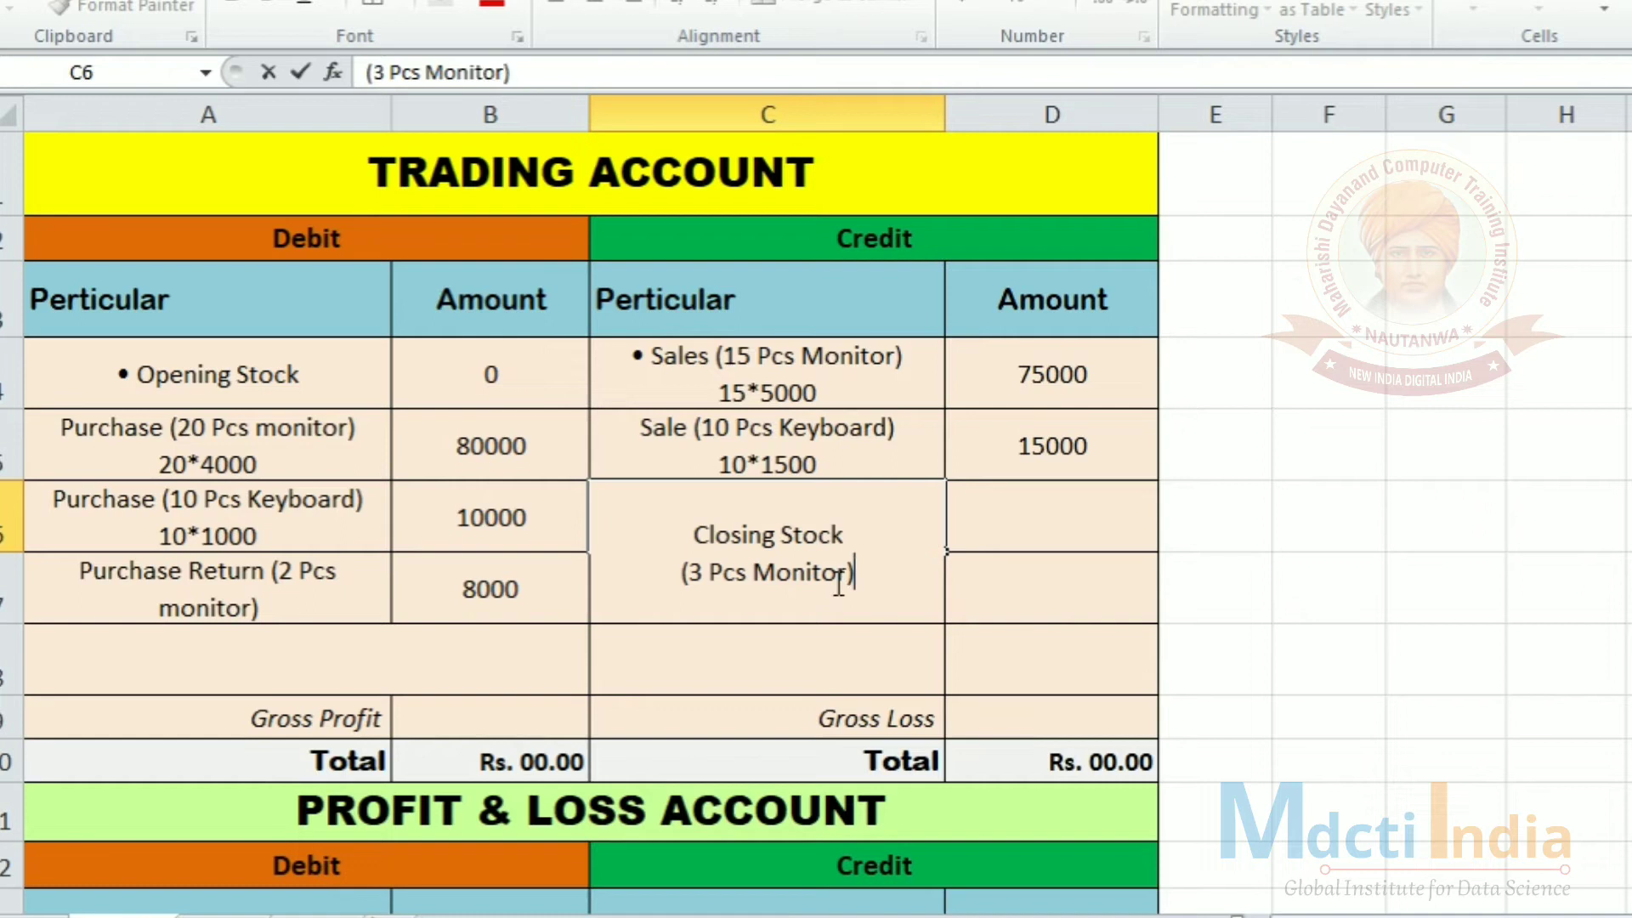
pyautogui.press('Return')
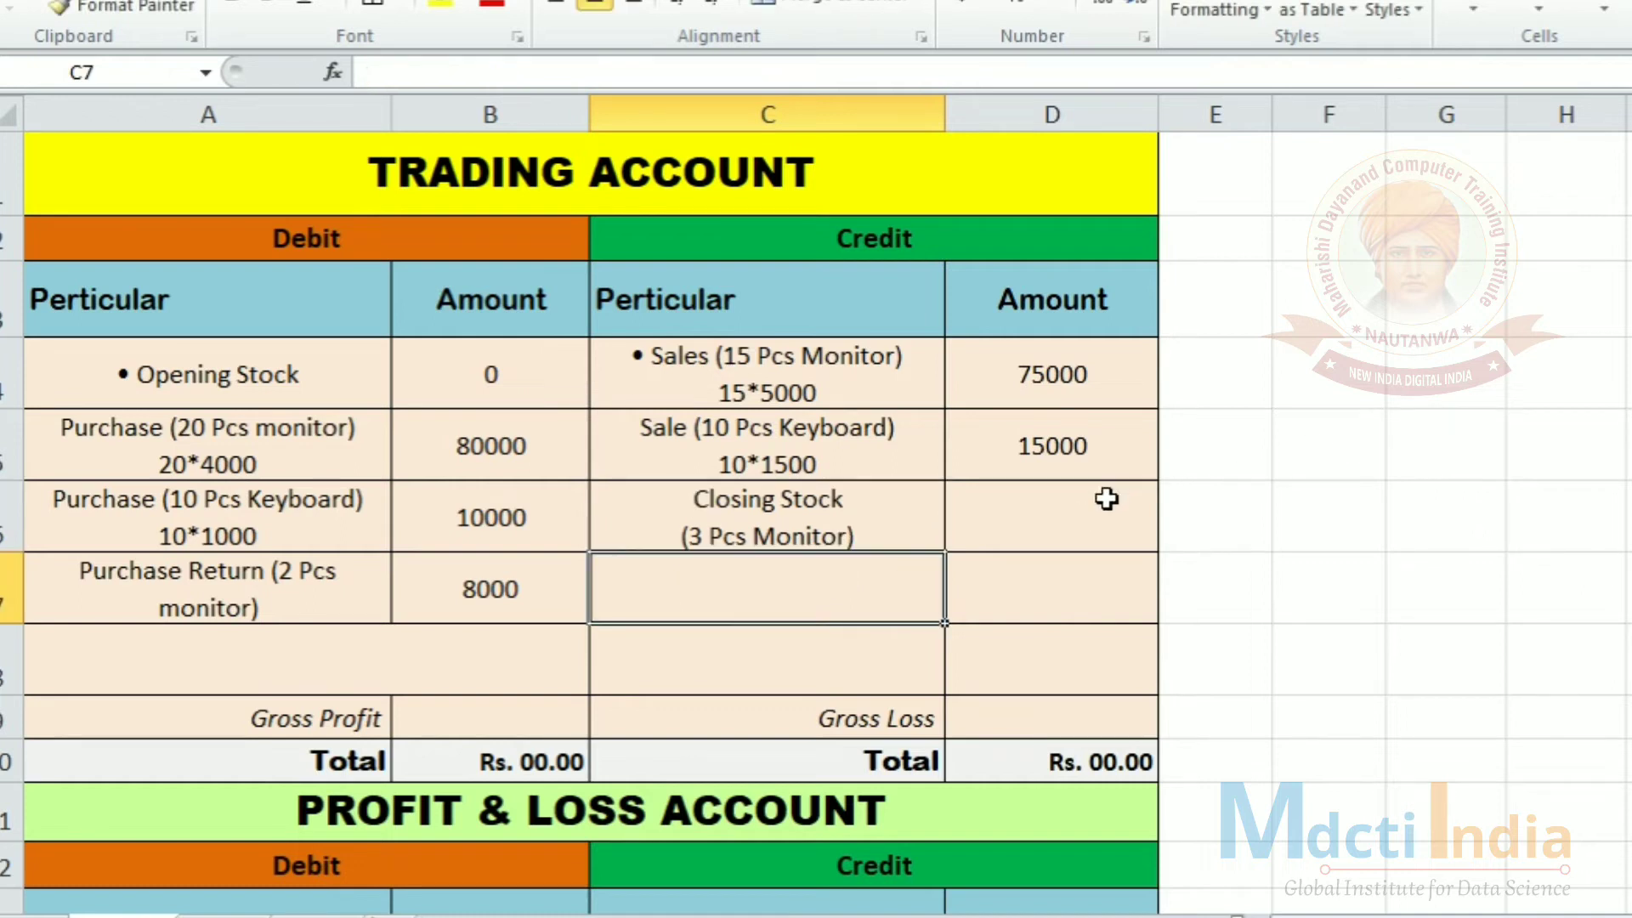
# Enter the closing stock amount in cell D6 with the formula =3*4000
pyautogui.click(1068, 527)
pyautogui.write('=')
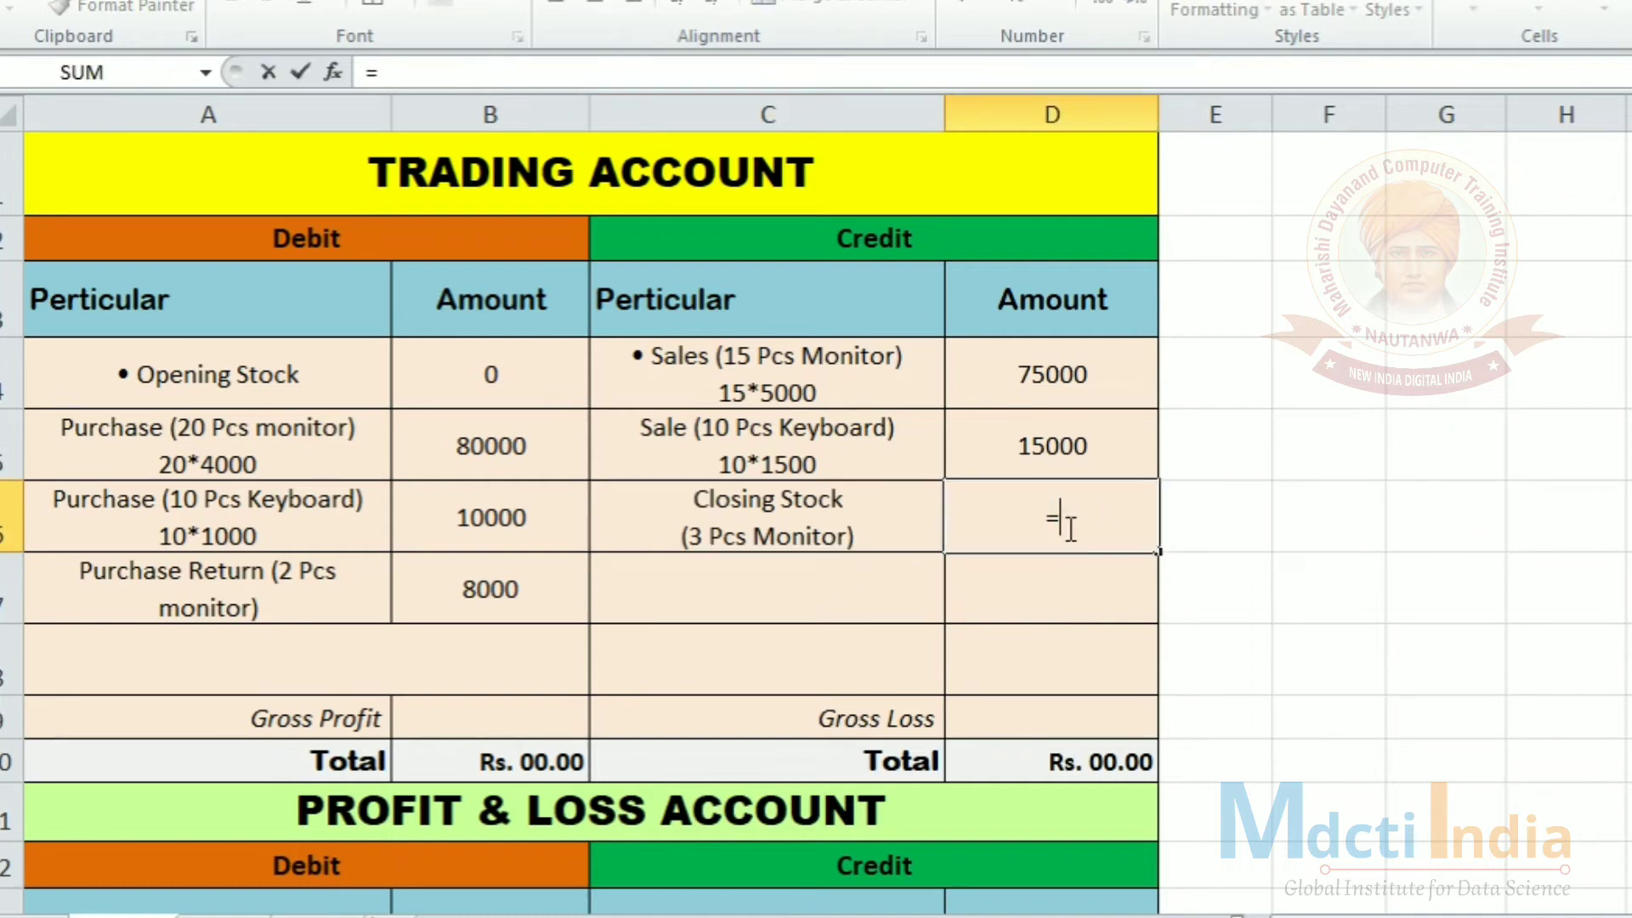
pyautogui.write('3*4000')
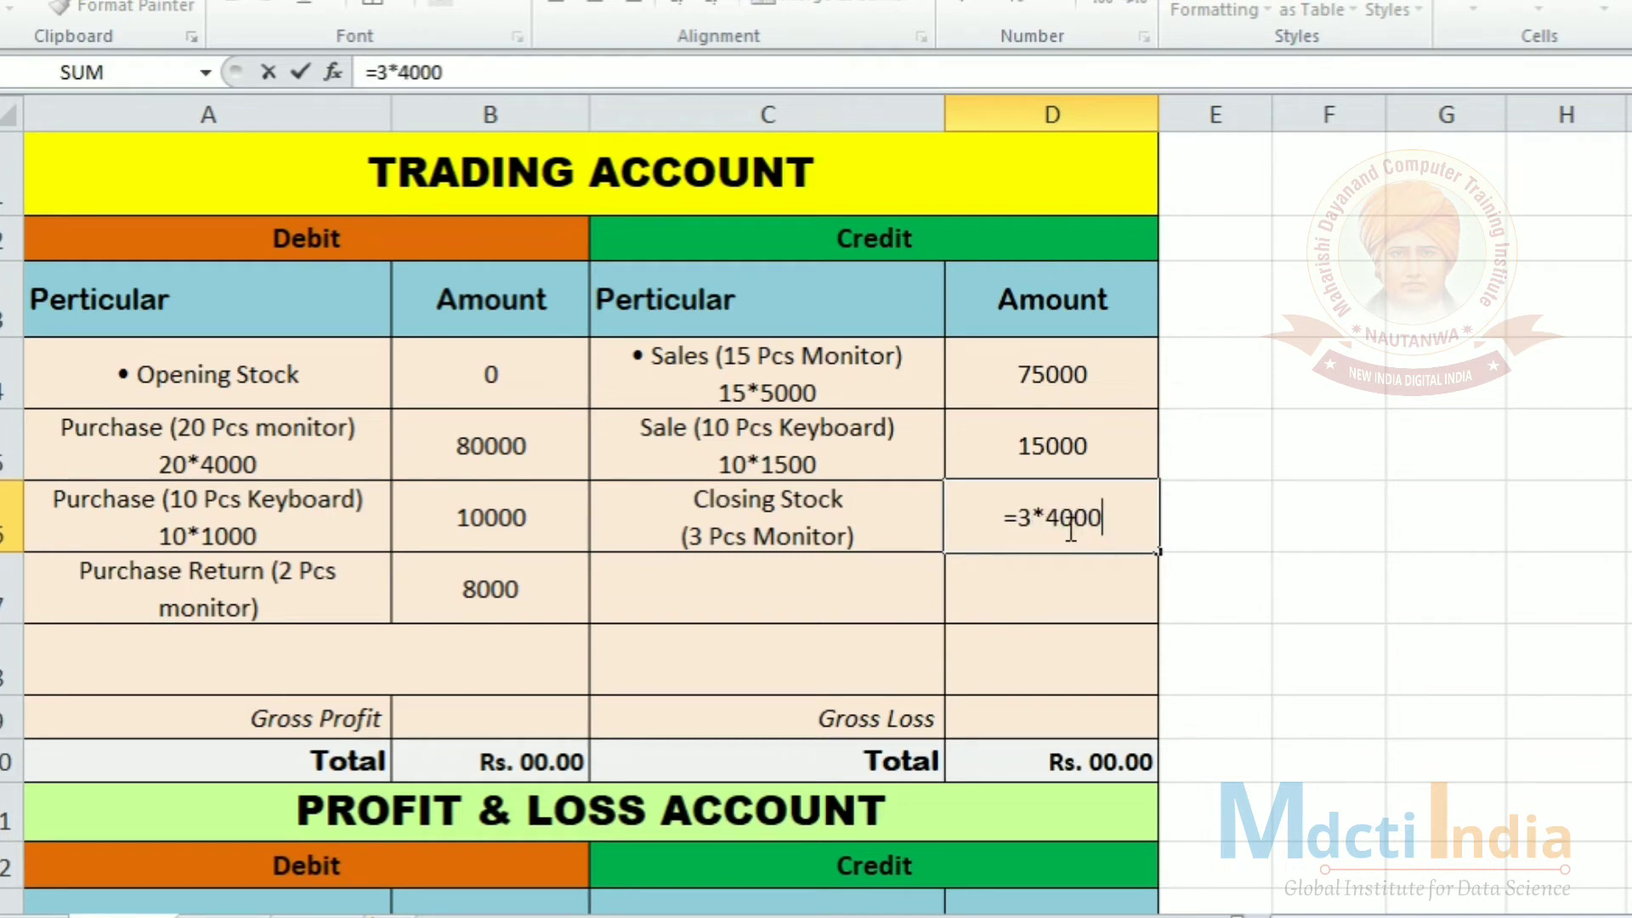
pyautogui.press('Return')
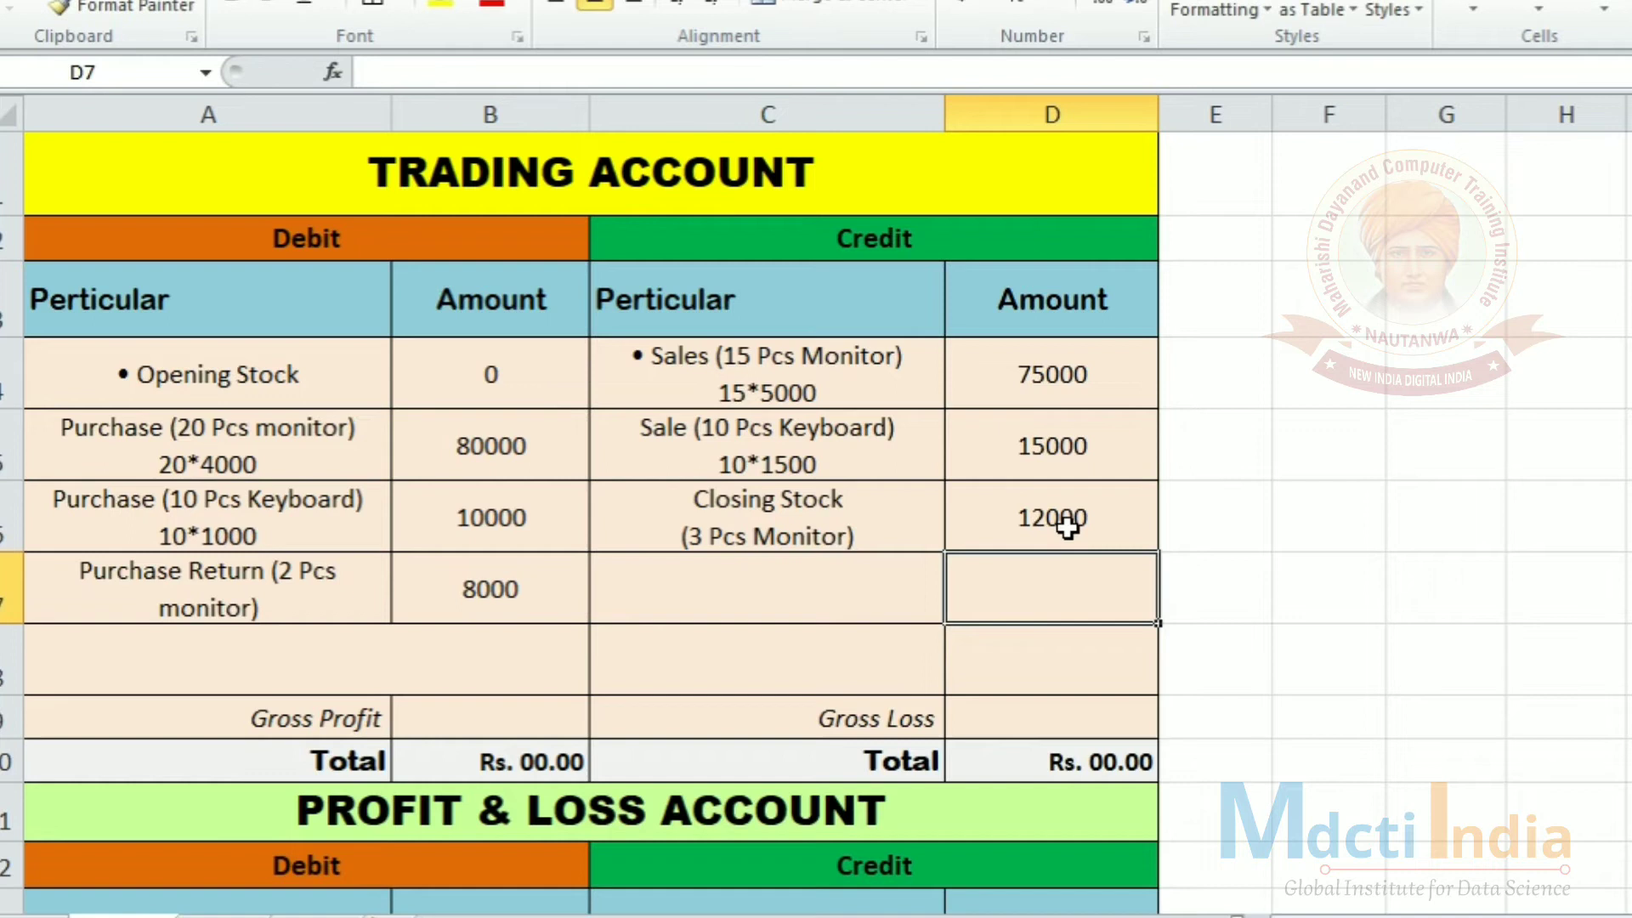
pyautogui.click(1238, 493)
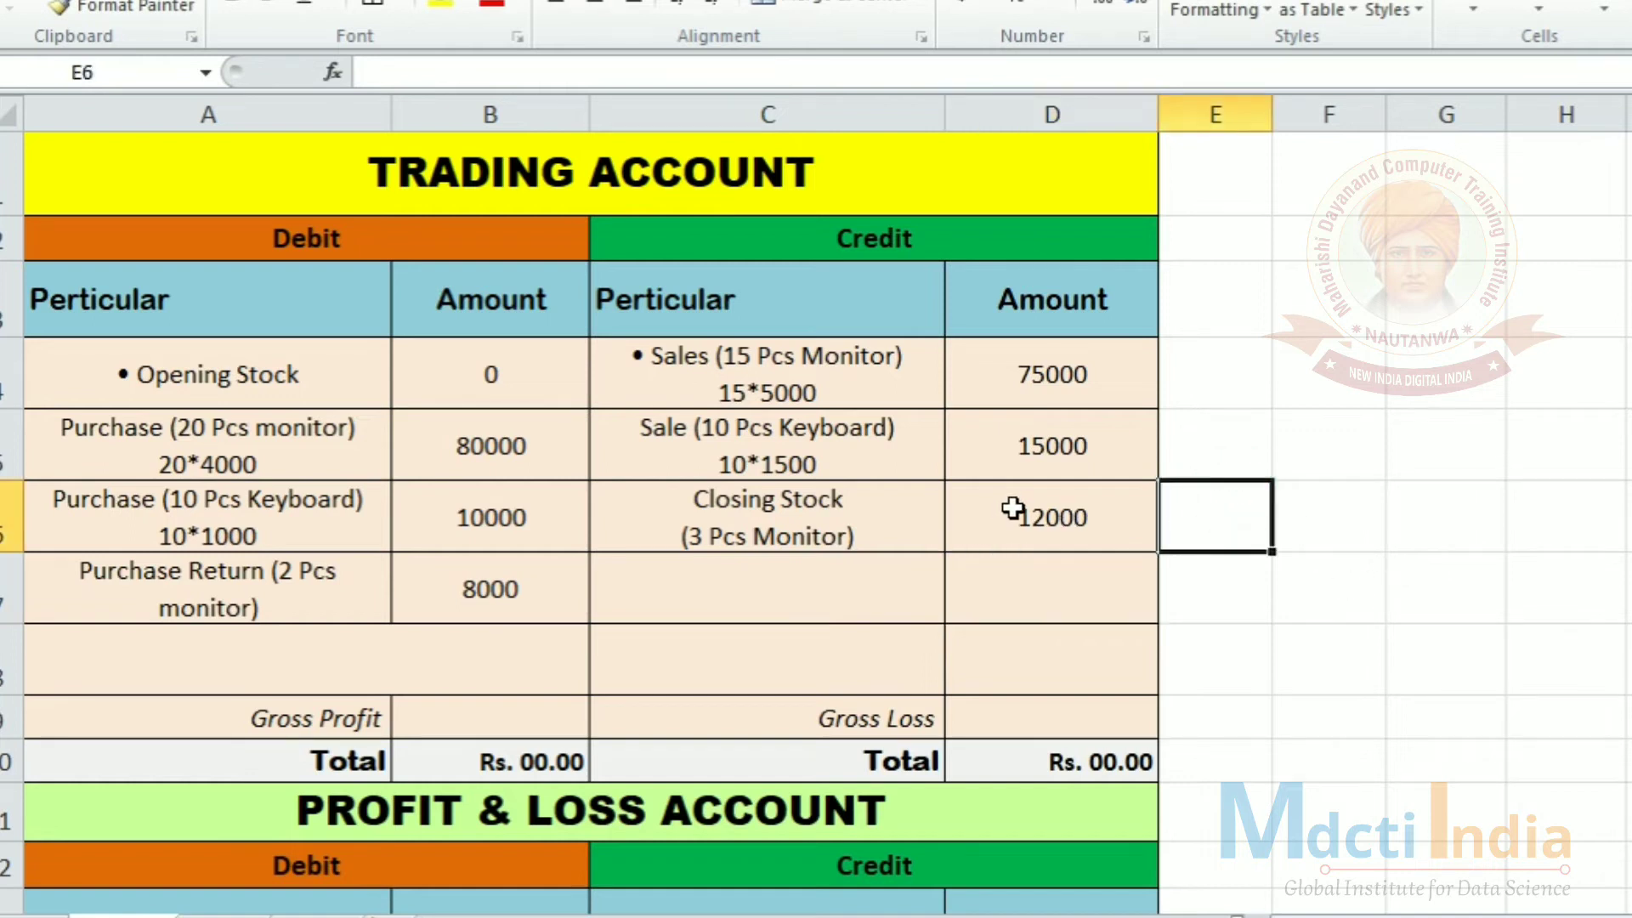
# Examine the credit amounts and the Gross Profit, Gross Loss and Total cells of the Trading Account
pyautogui.moveTo(1081, 375); pyautogui.dragTo(1057, 514)
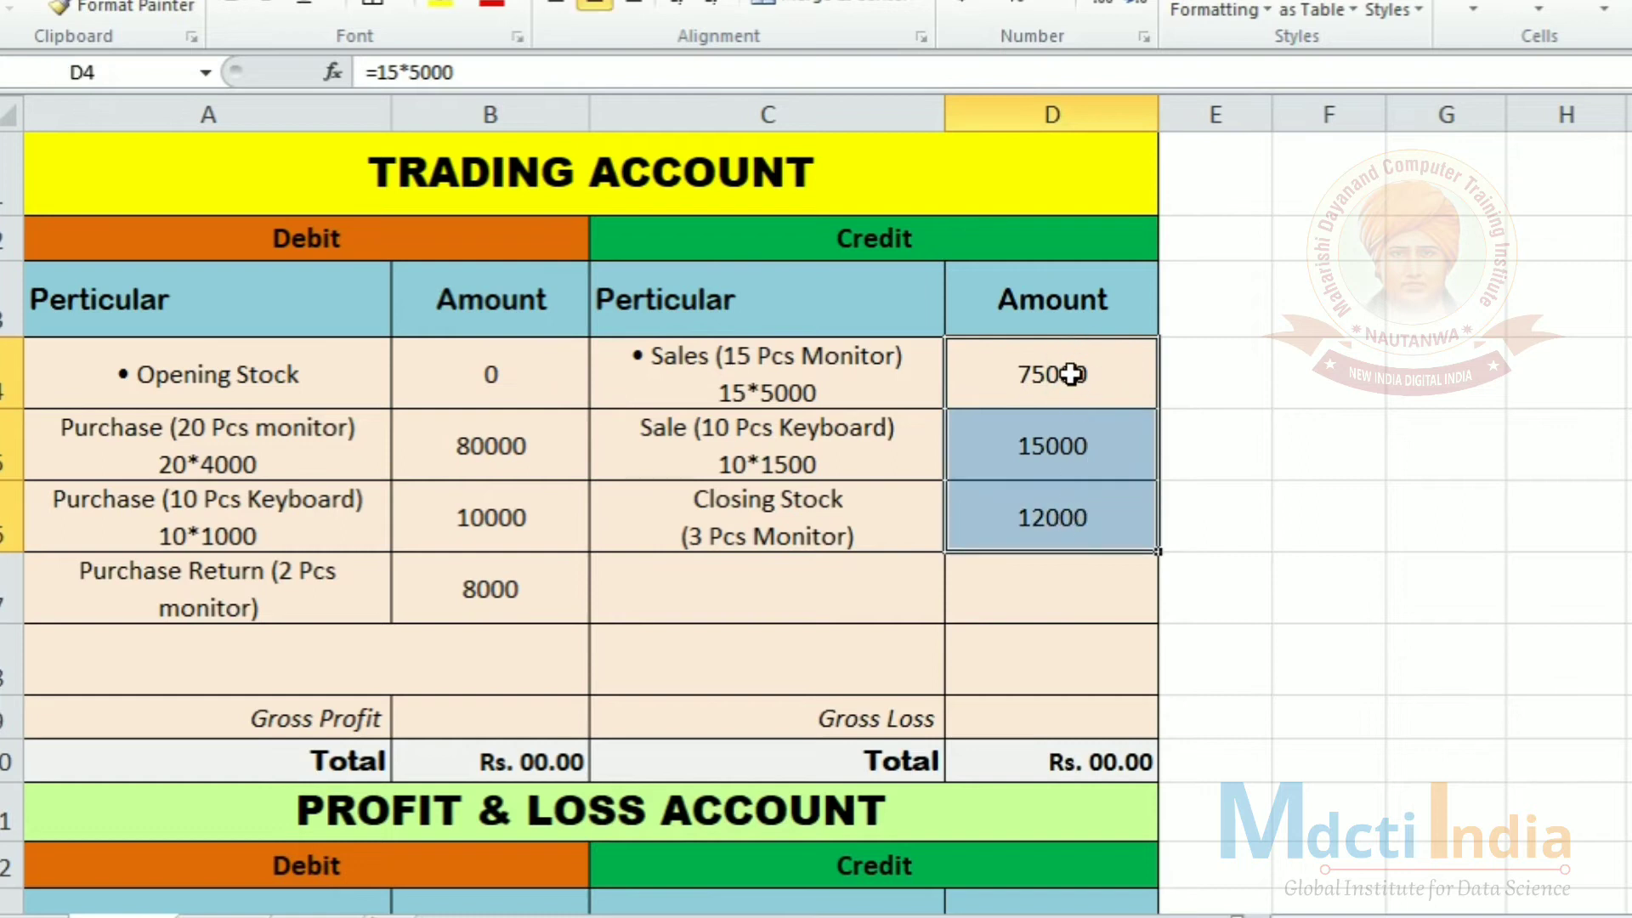
pyautogui.moveTo(1043, 356); pyautogui.dragTo(1046, 668)
pyautogui.click(1239, 503)
pyautogui.click(1049, 762)
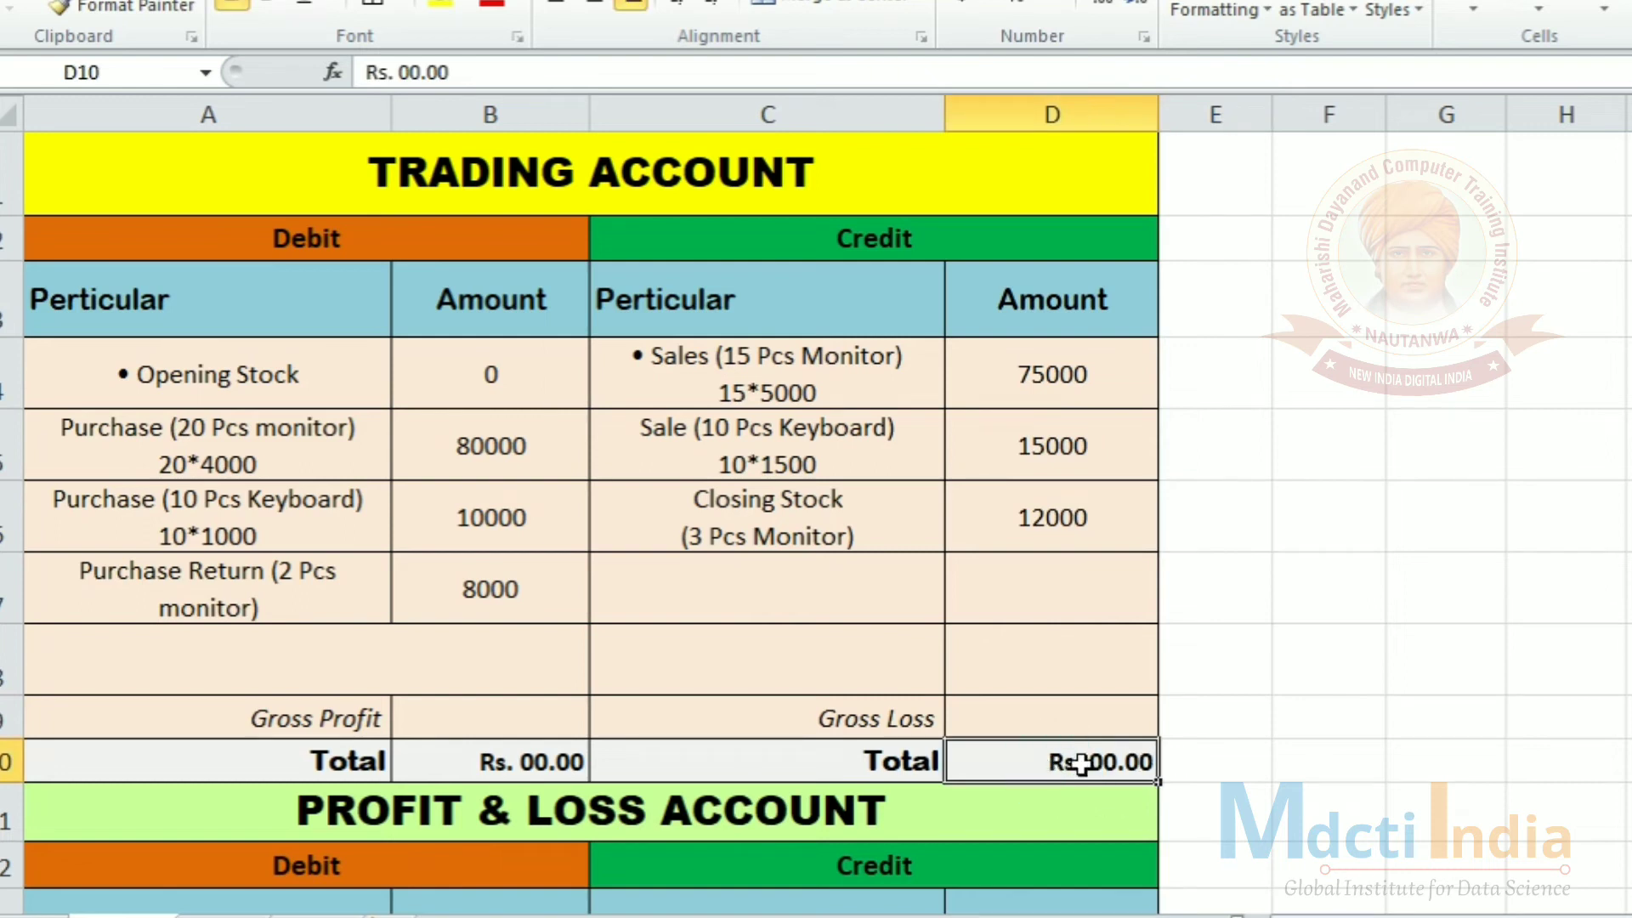
pyautogui.click(1049, 722)
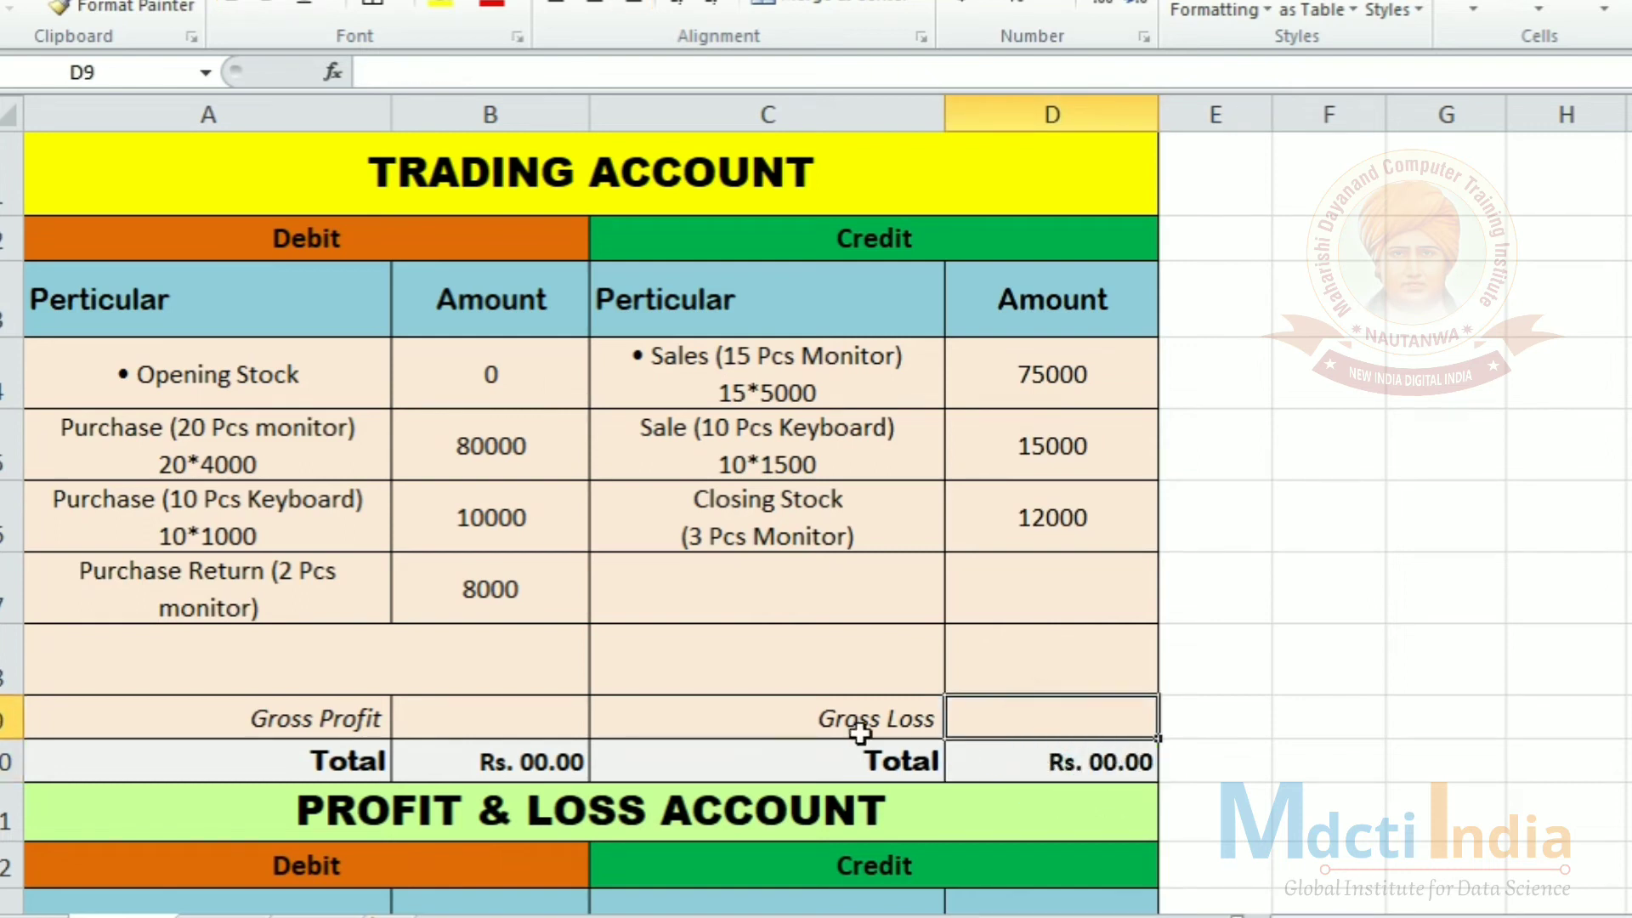
pyautogui.click(435, 727)
pyautogui.click(1096, 763)
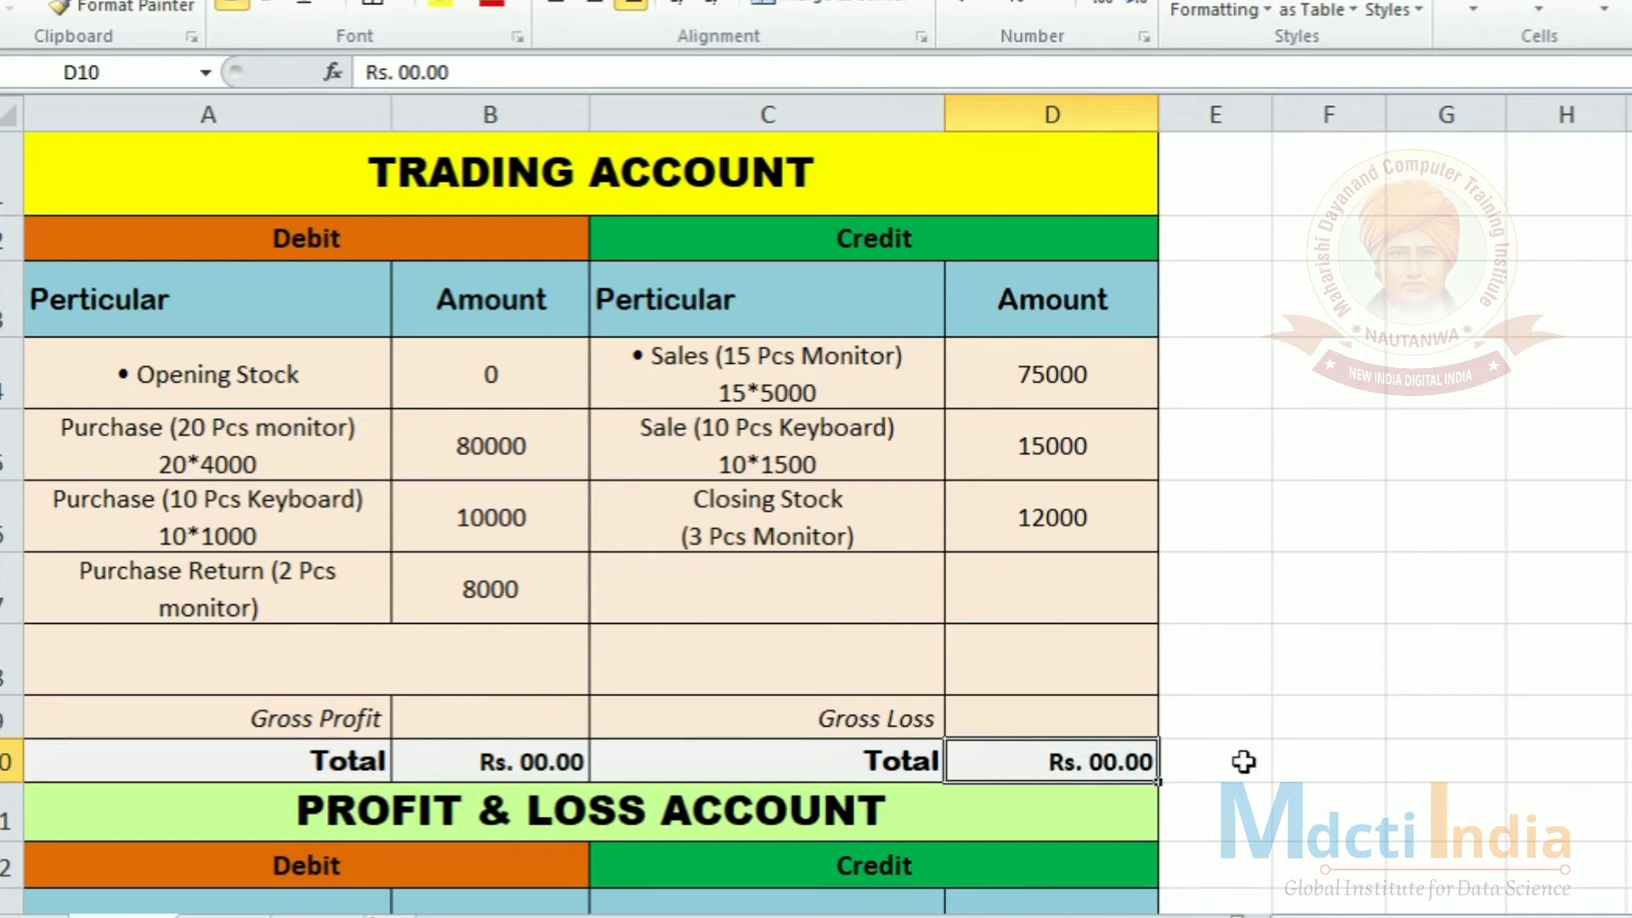
pyautogui.click(1242, 760)
# Replace the credit total placeholder in cell D10 with the formula =sum(D4:D6)
pyautogui.click(1095, 769)
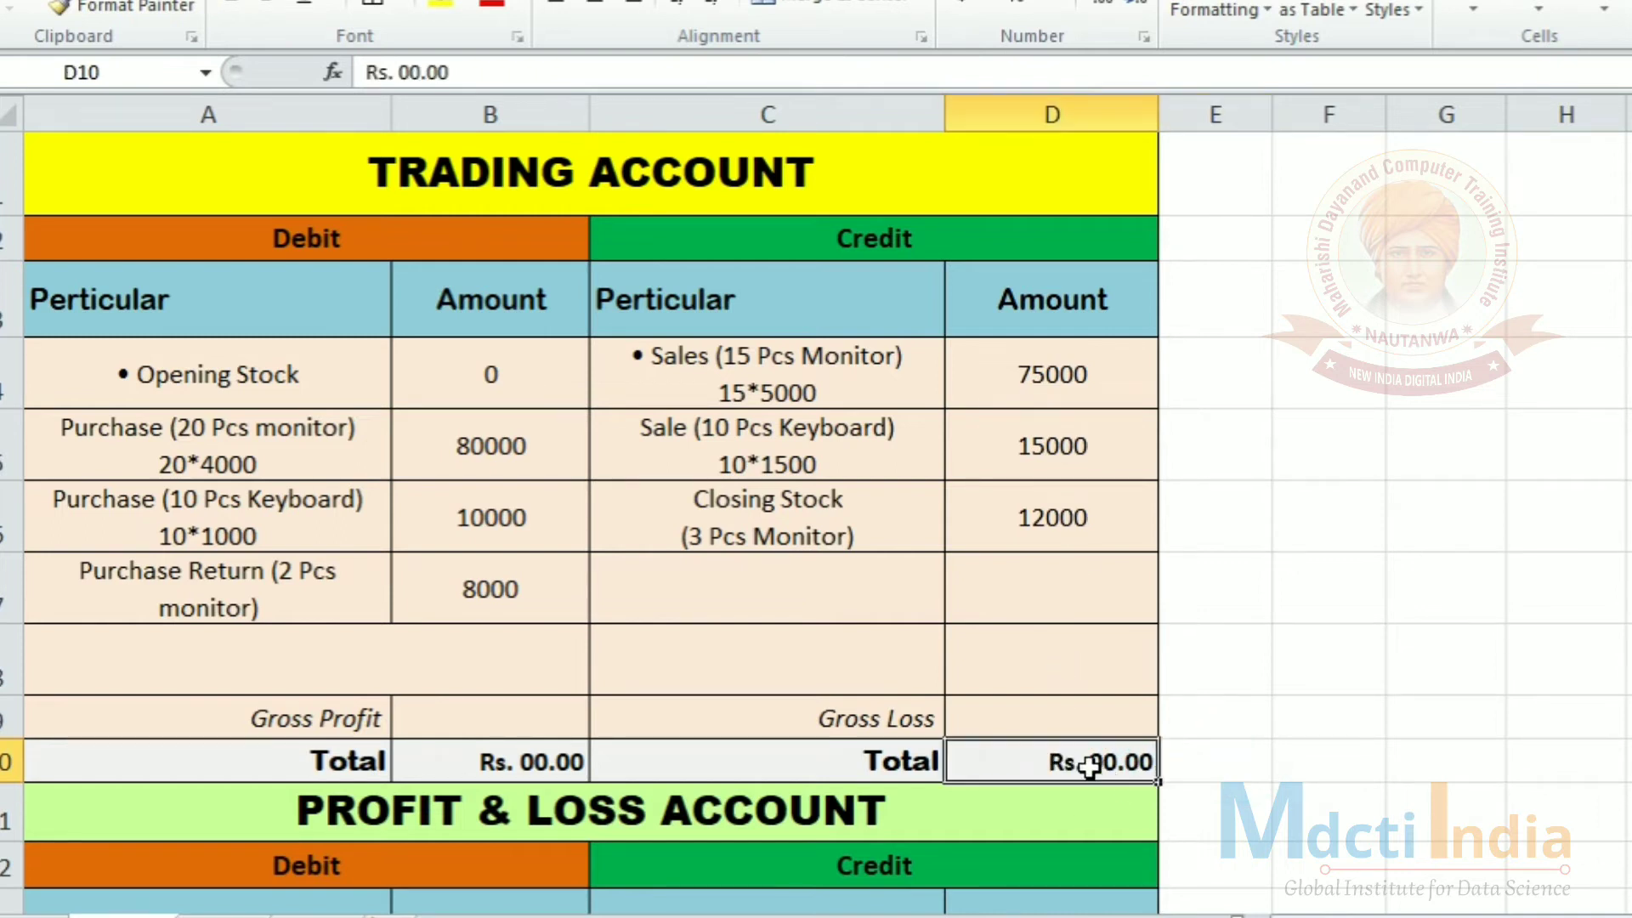
pyautogui.doubleClick(1084, 765)
pyautogui.moveTo(1029, 765); pyautogui.dragTo(1227, 772)
pyautogui.press('BackSpace')
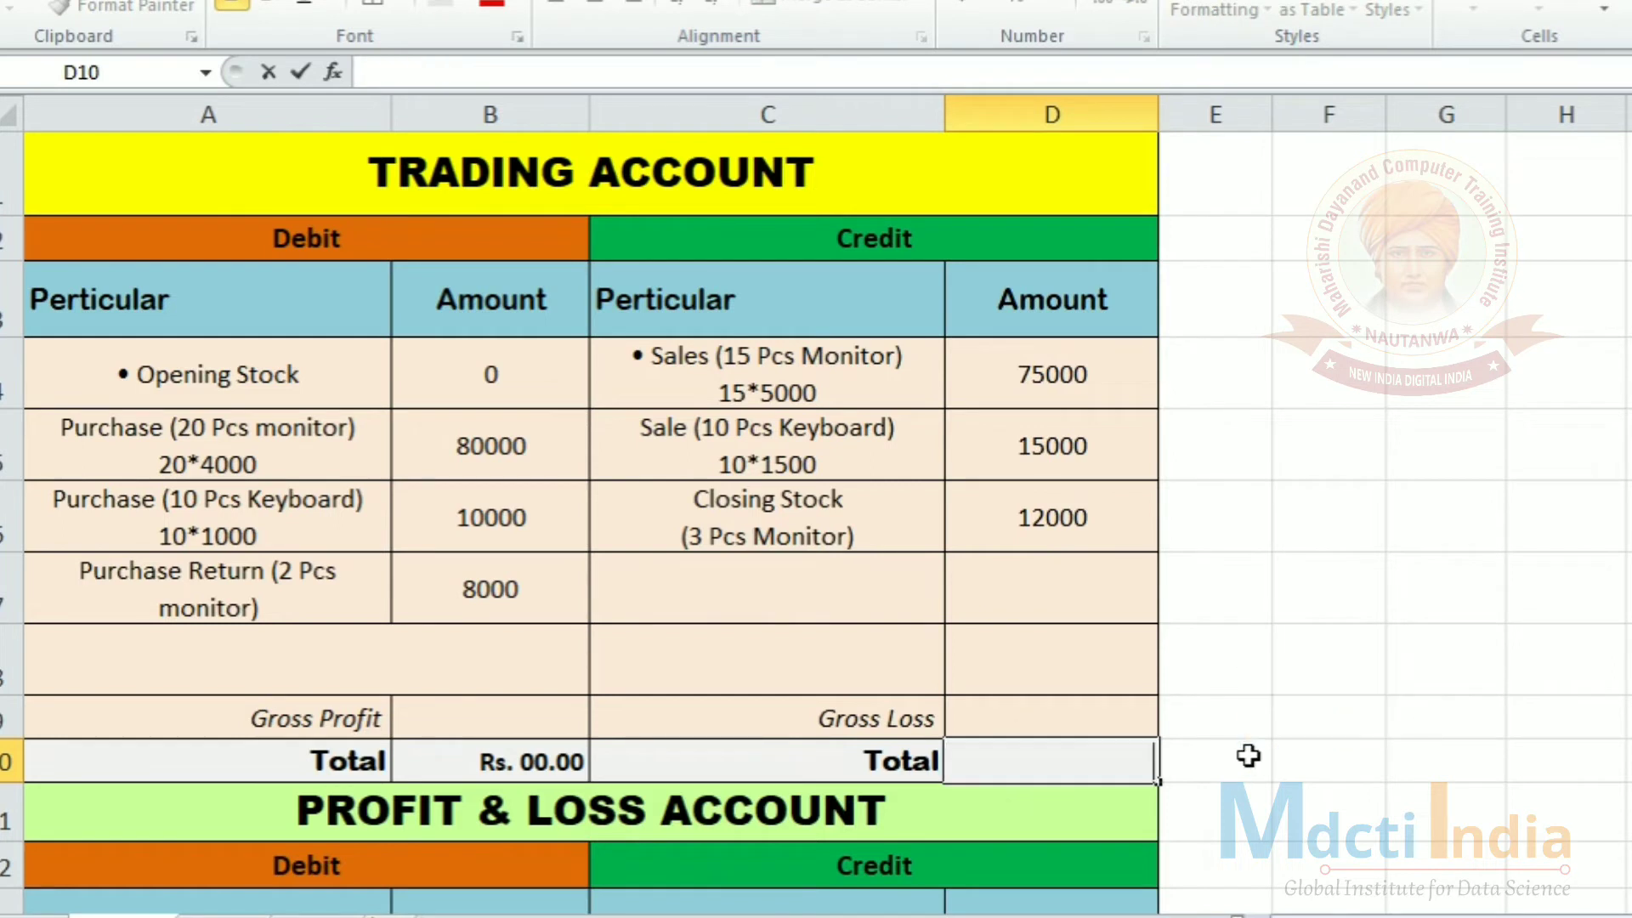
pyautogui.write('=sum')
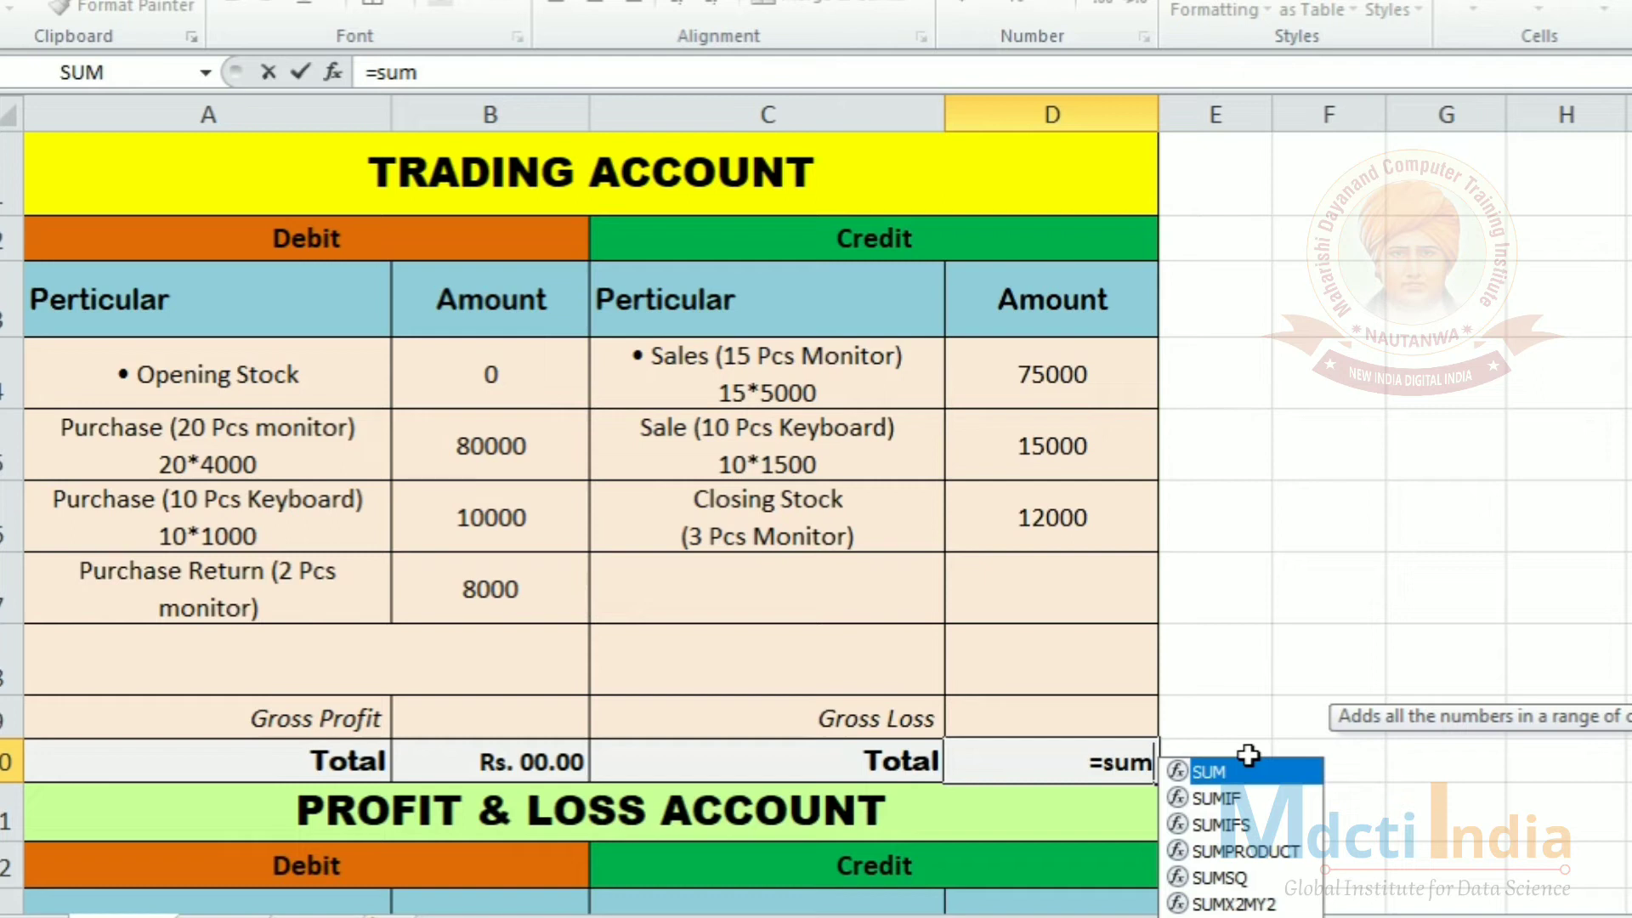
pyautogui.write('(')
pyautogui.moveTo(1064, 368); pyautogui.dragTo(1056, 544)
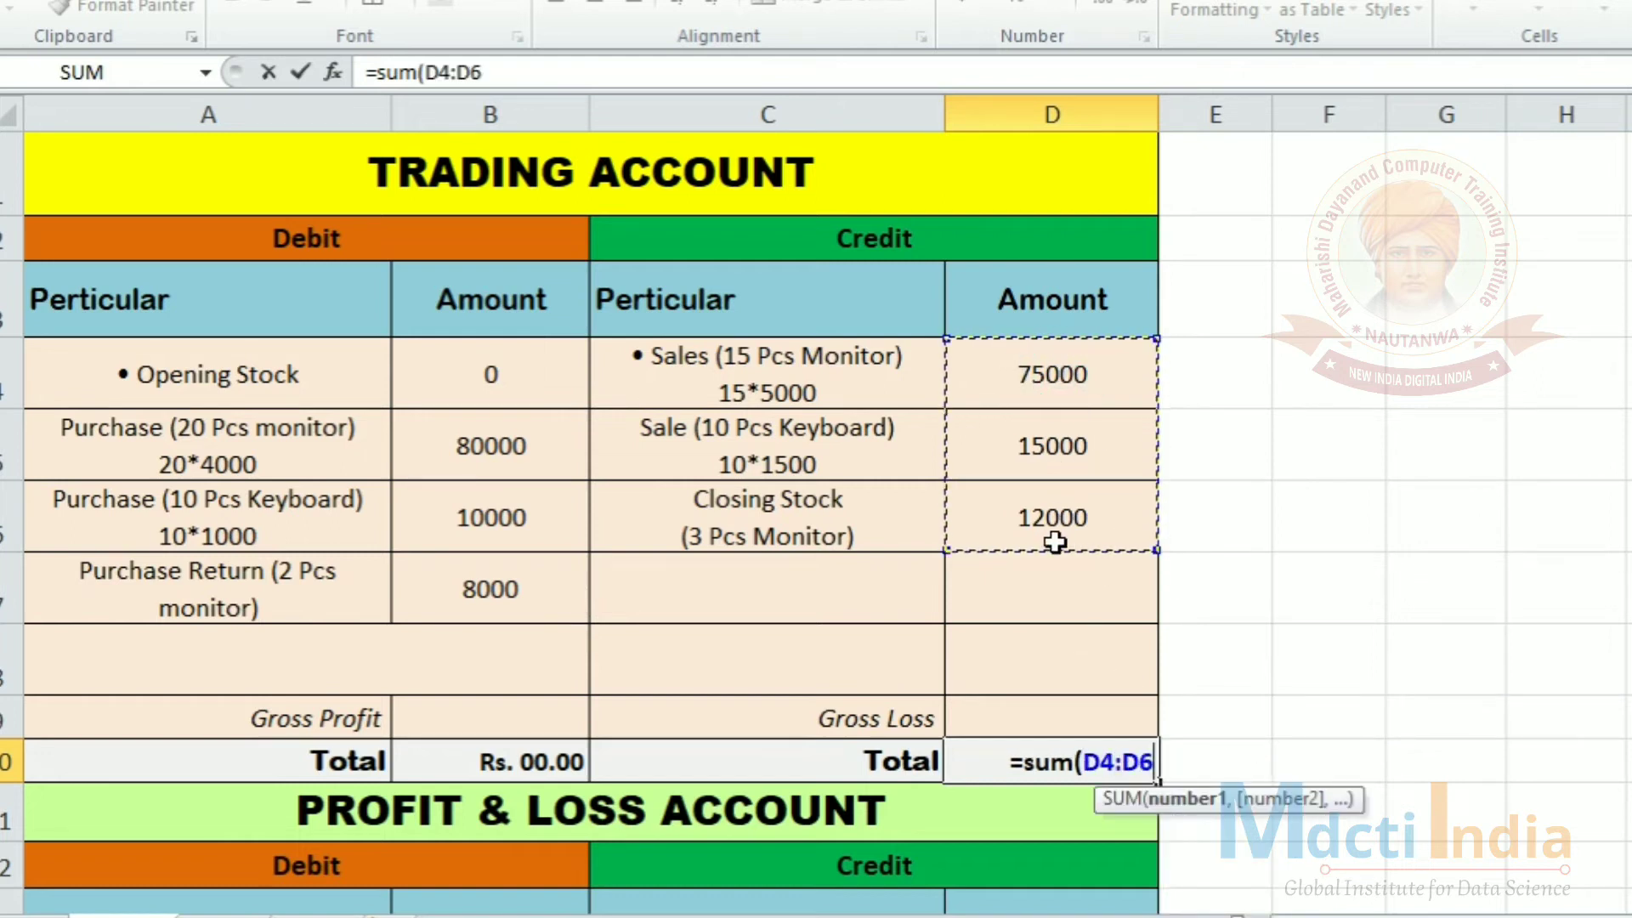
pyautogui.press('Return')
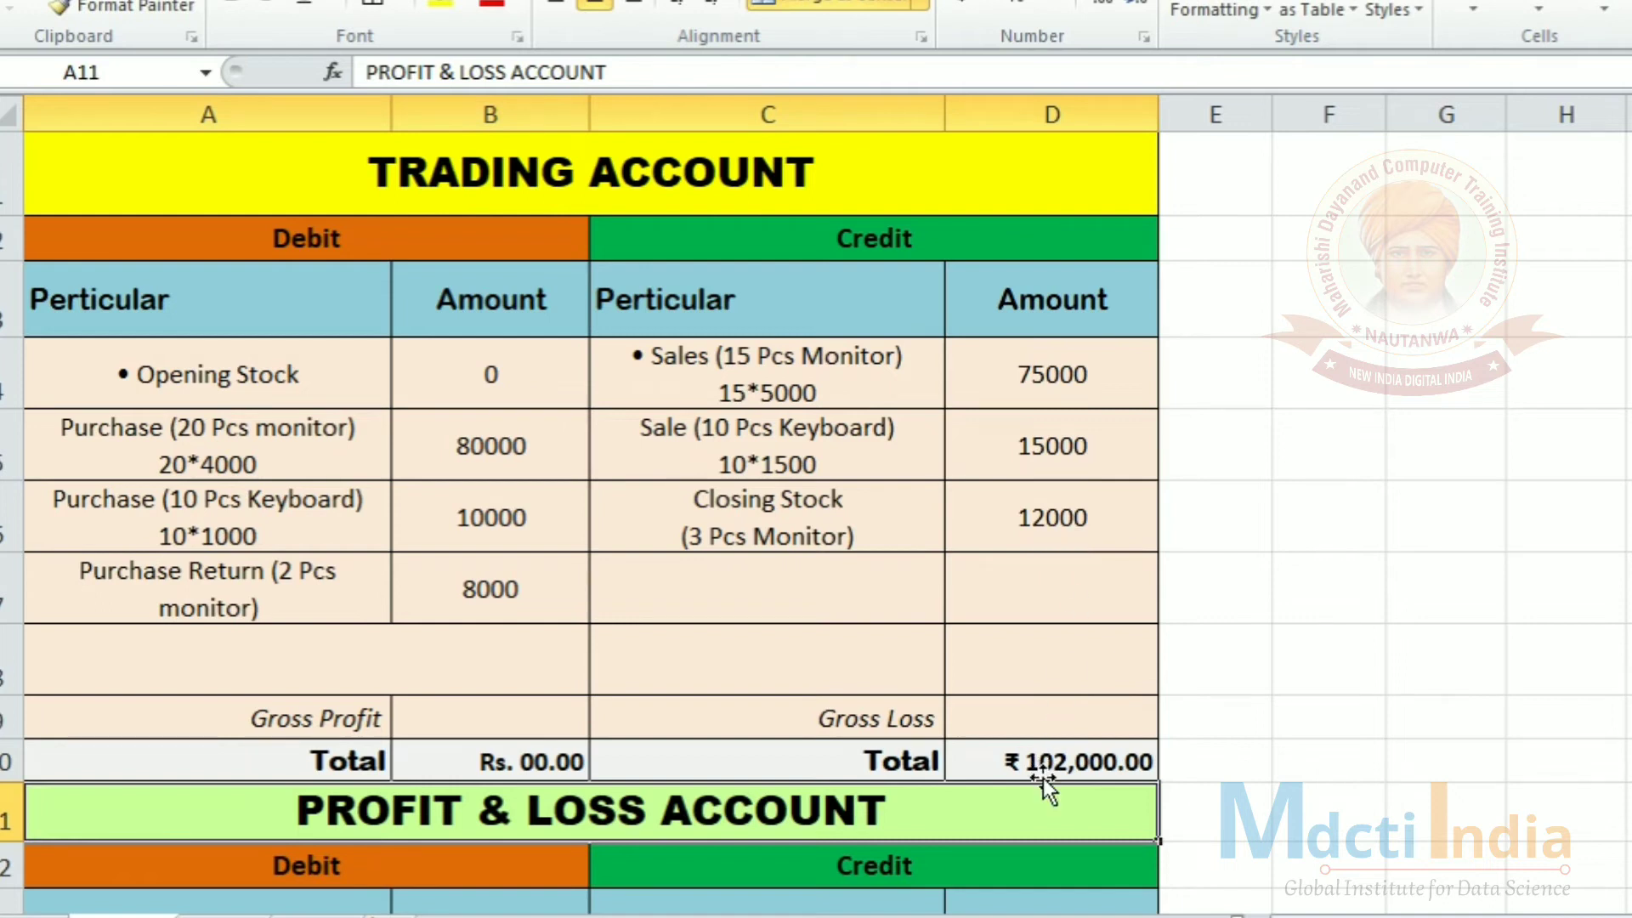
pyautogui.click(1254, 712)
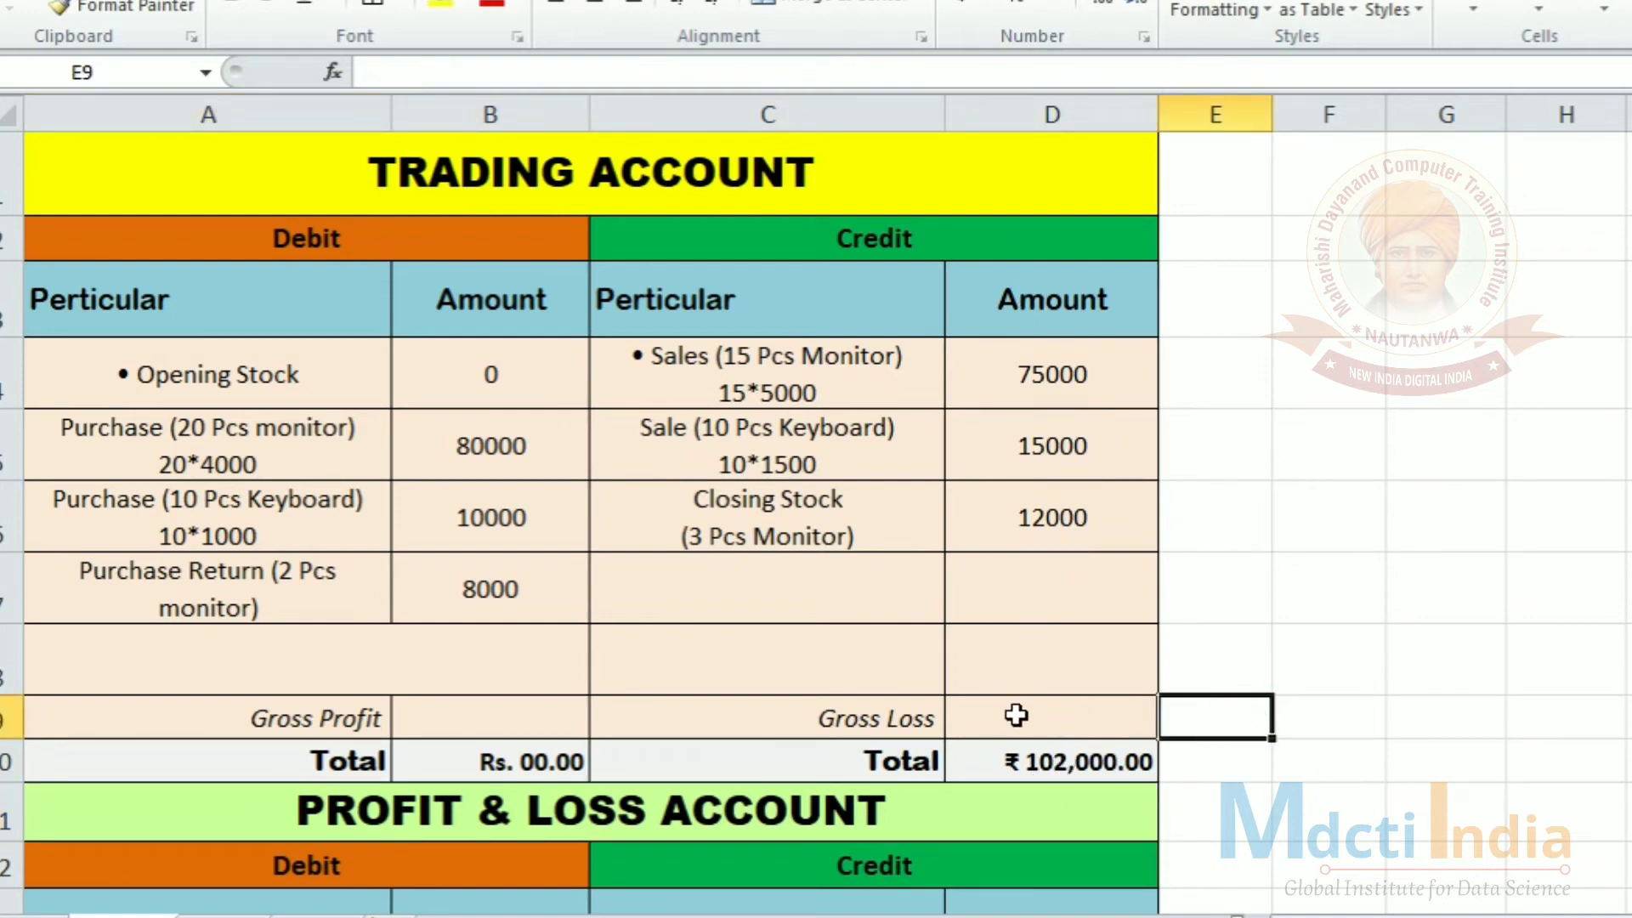
pyautogui.click(1056, 767)
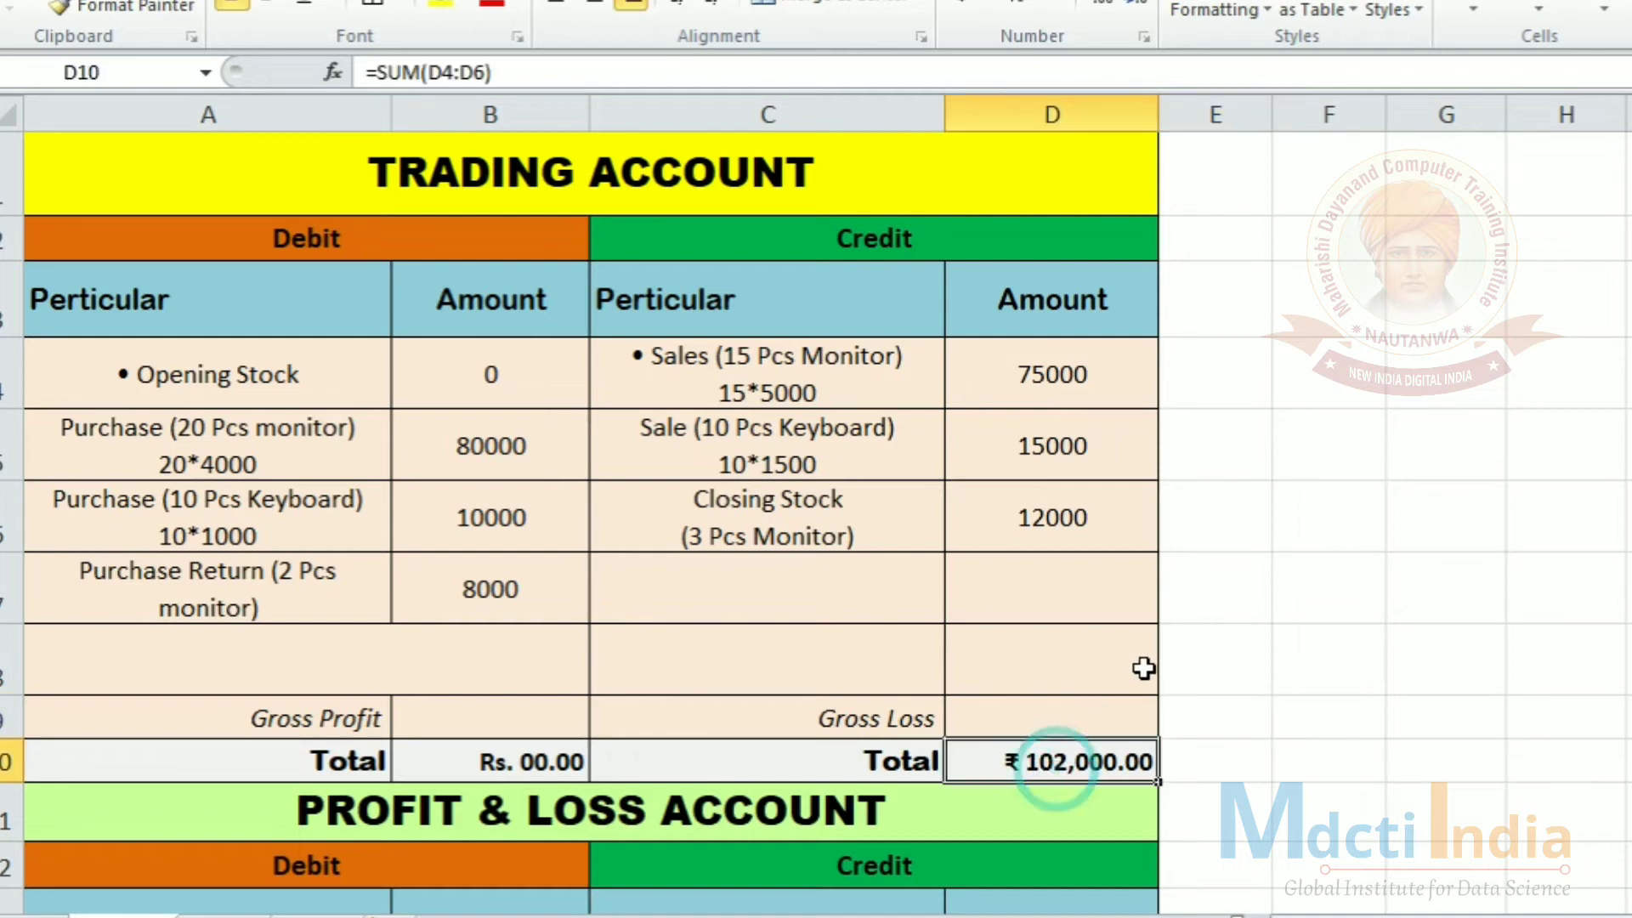
# Highlight the credit total in cell D10 with a yellow fill
pyautogui.click(440, 7)
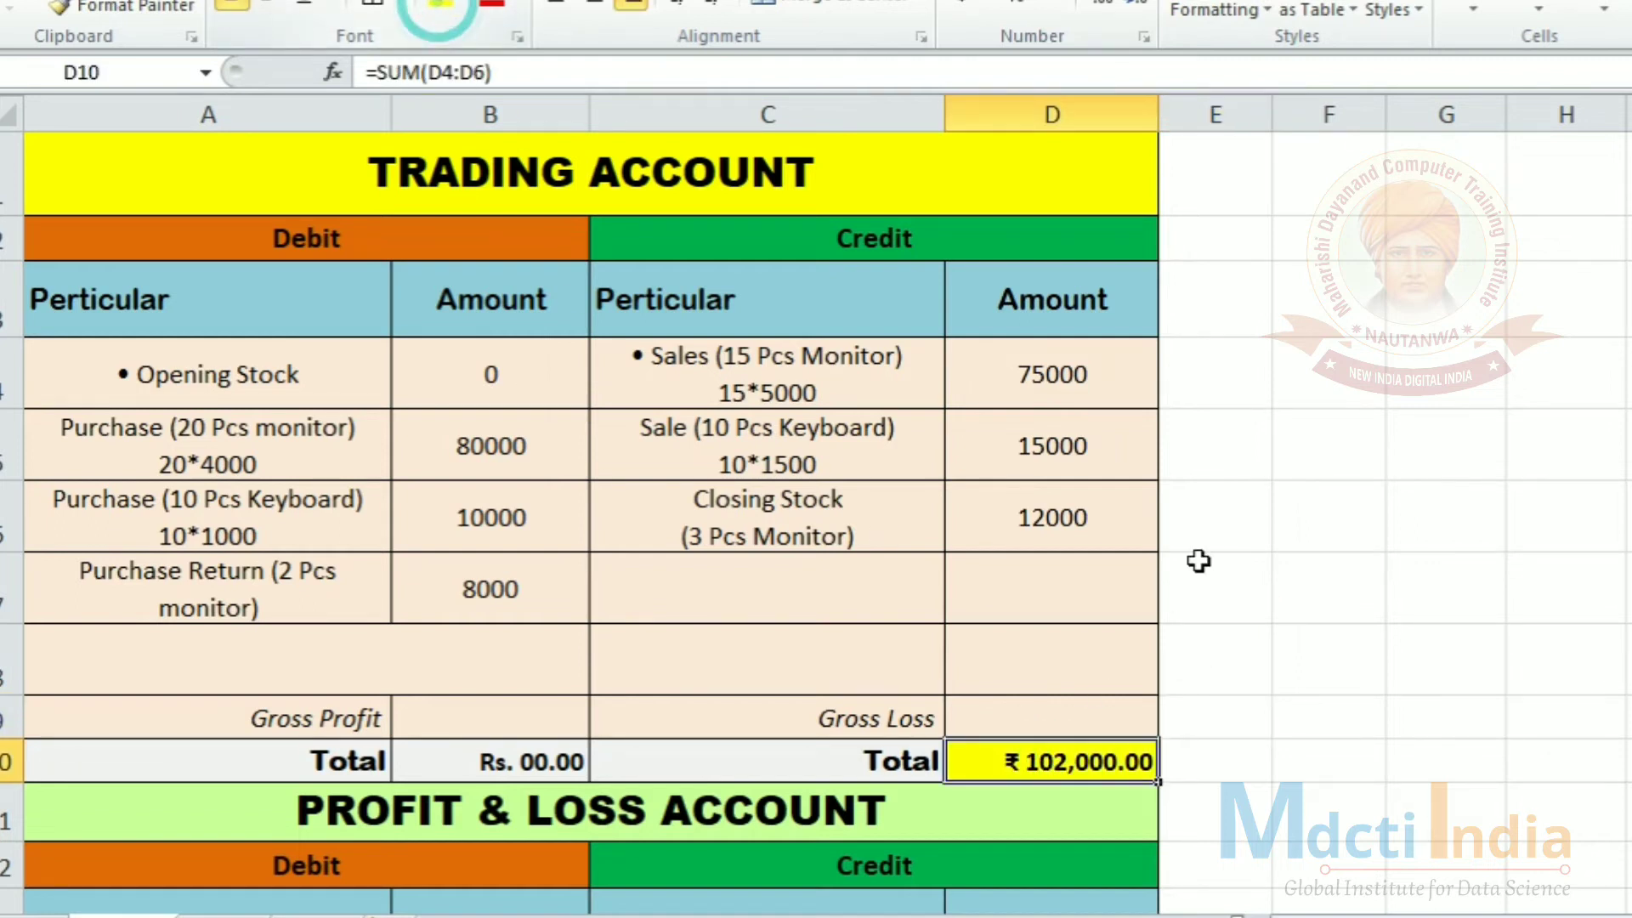
pyautogui.click(1367, 561)
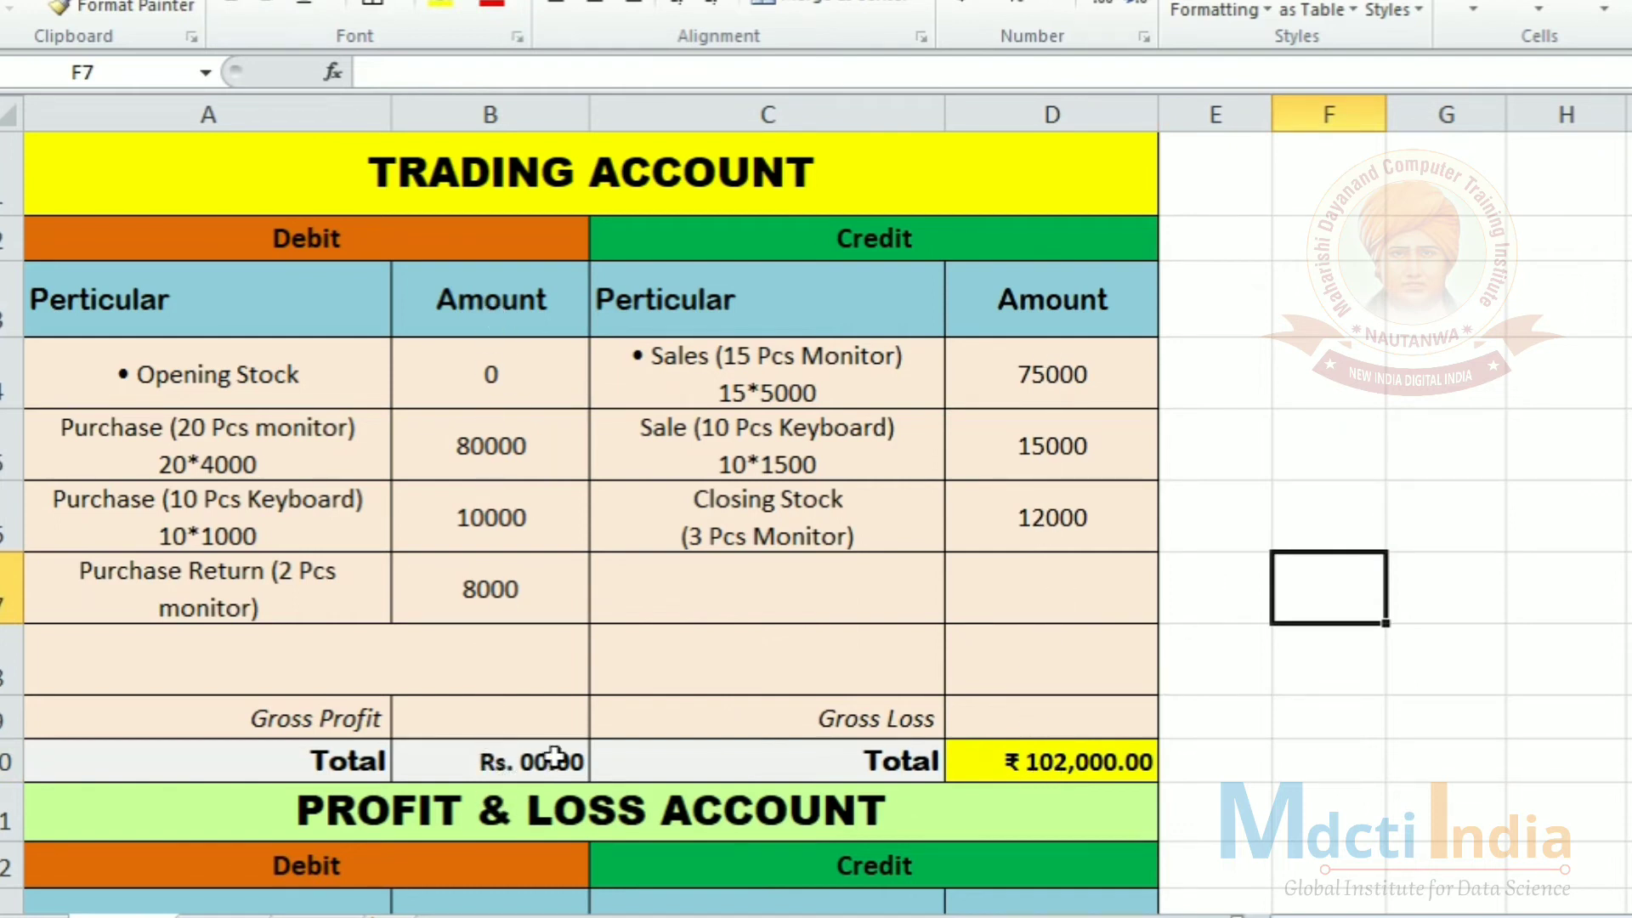
# Try to subtotal the debit purchase amounts in merged cell A8 with the formula =sum(B5:B7)
pyautogui.click(507, 375)
pyautogui.click(517, 439)
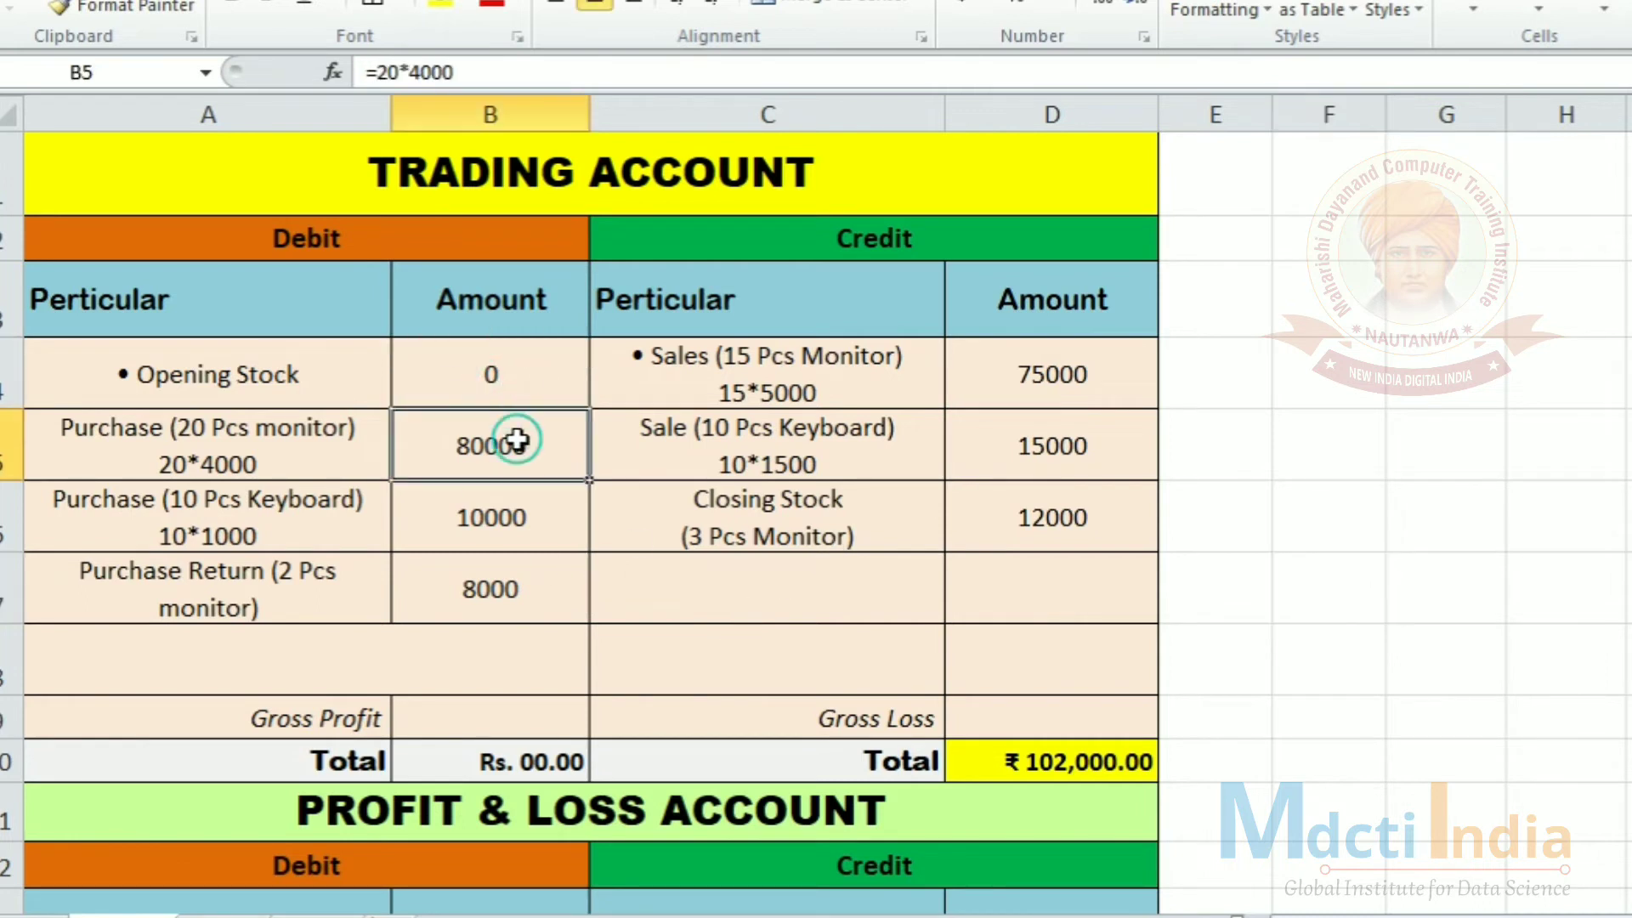
pyautogui.click(521, 517)
pyautogui.click(513, 584)
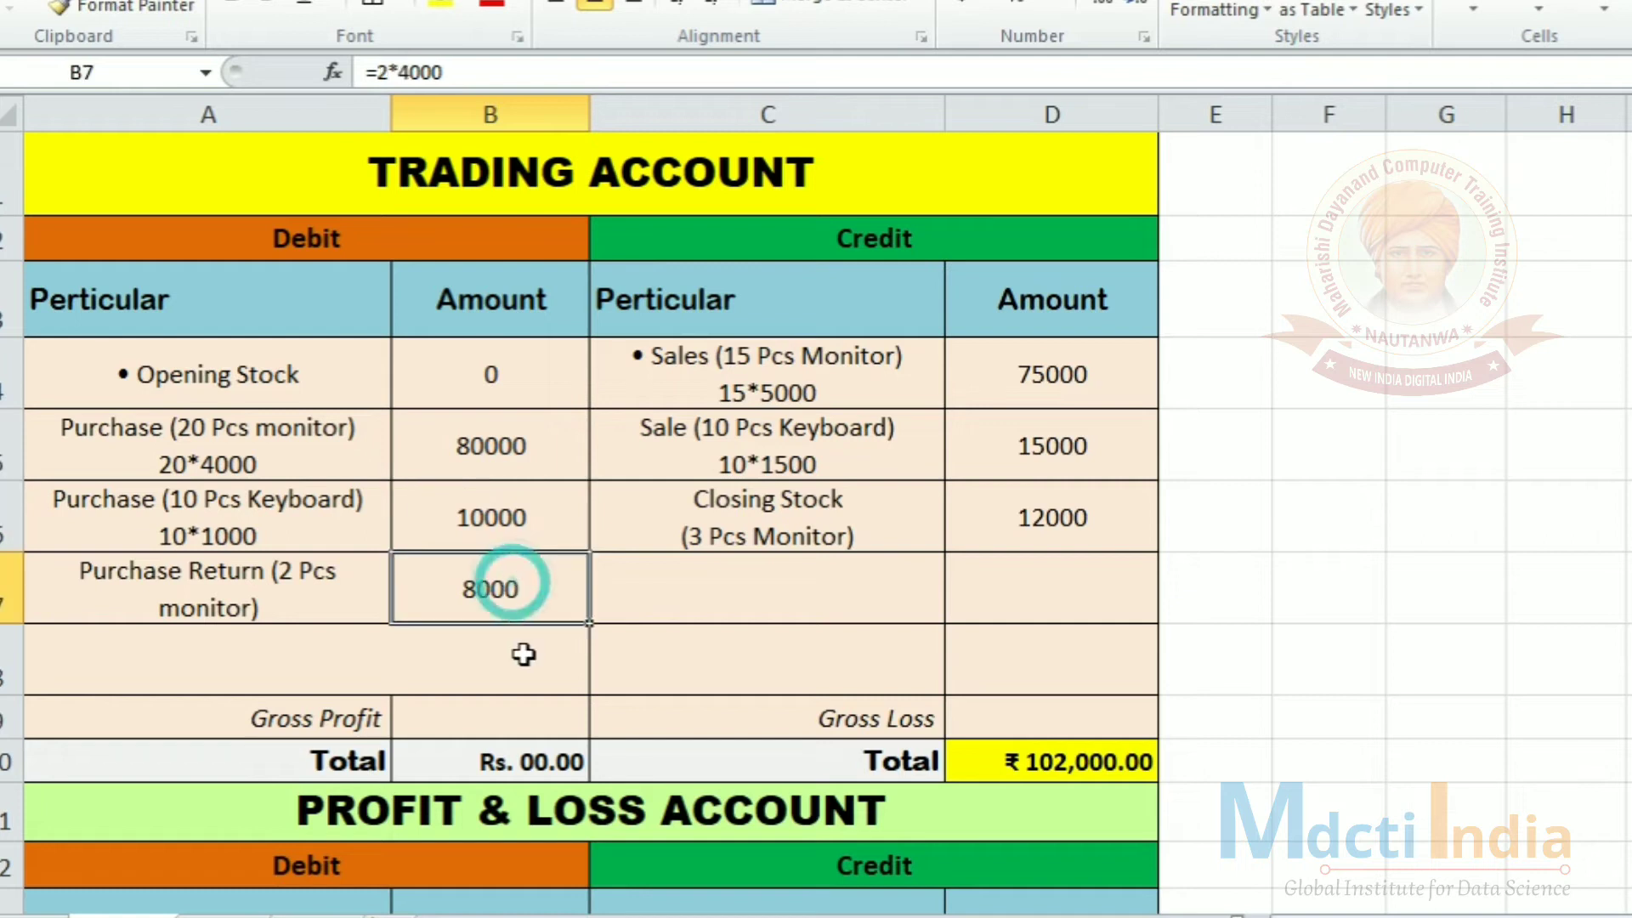
pyautogui.click(519, 652)
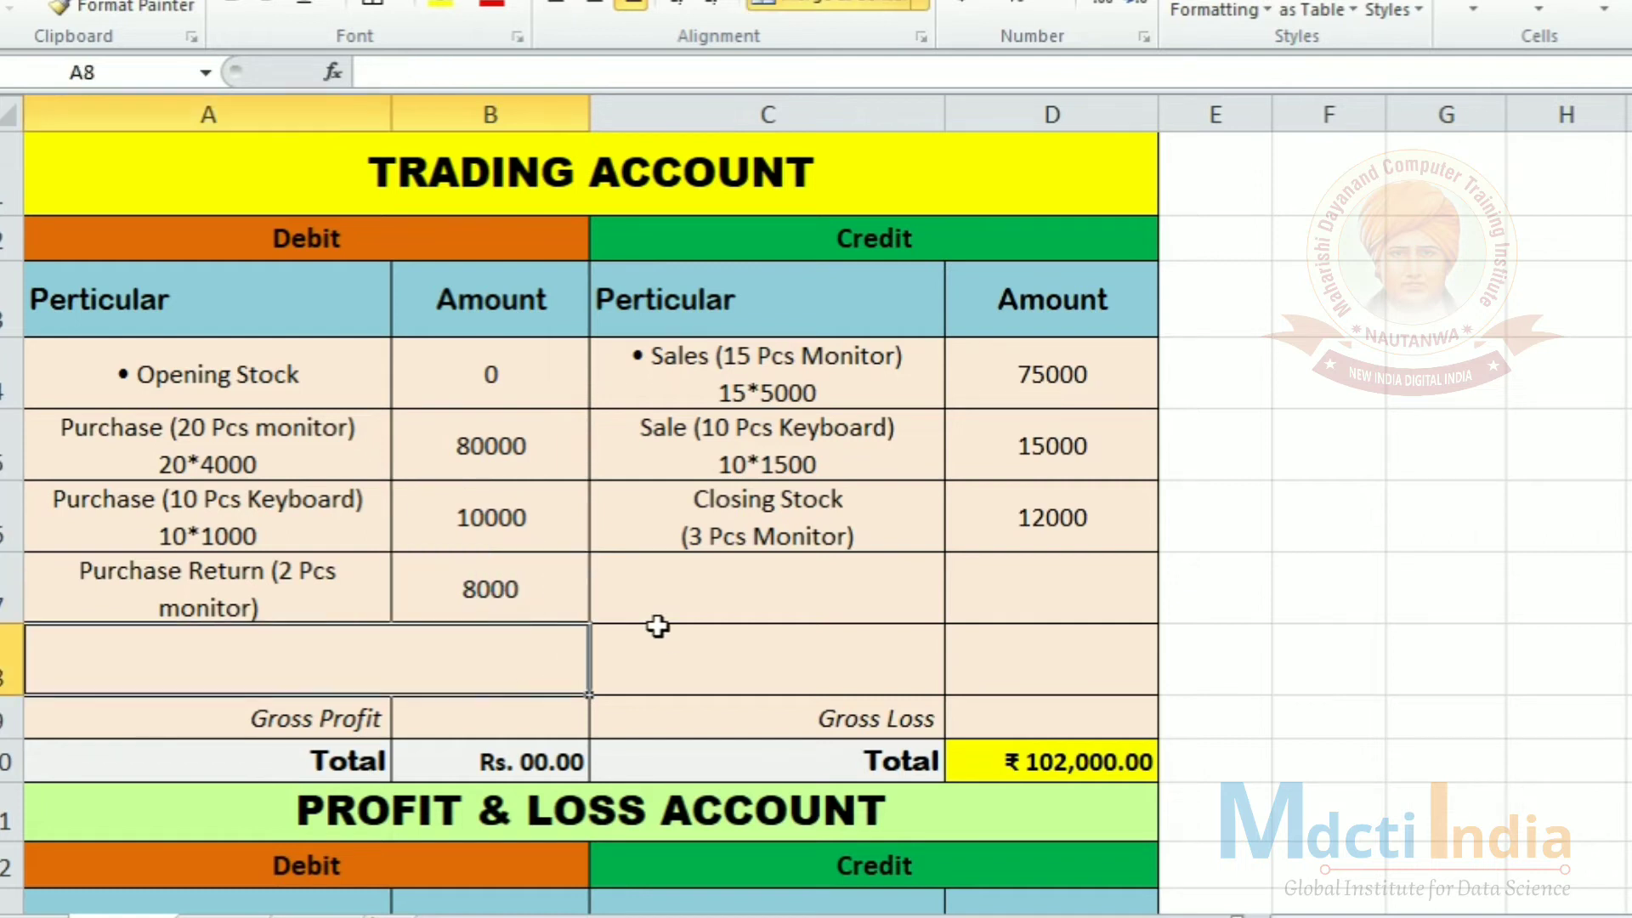
pyautogui.write('=s')
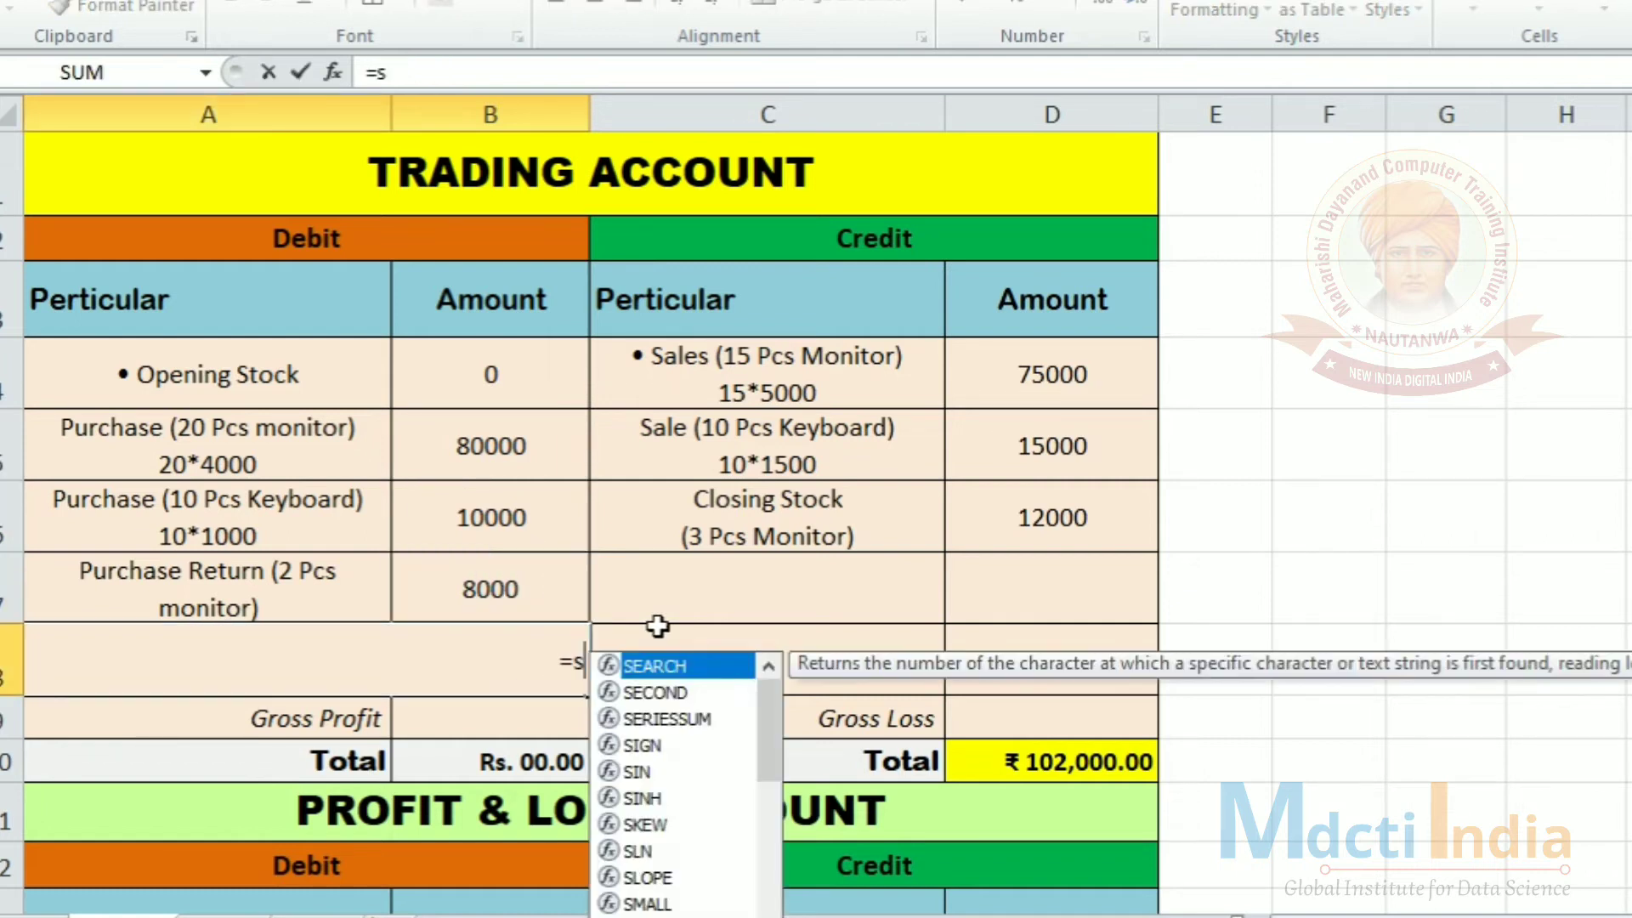
pyautogui.write('um(')
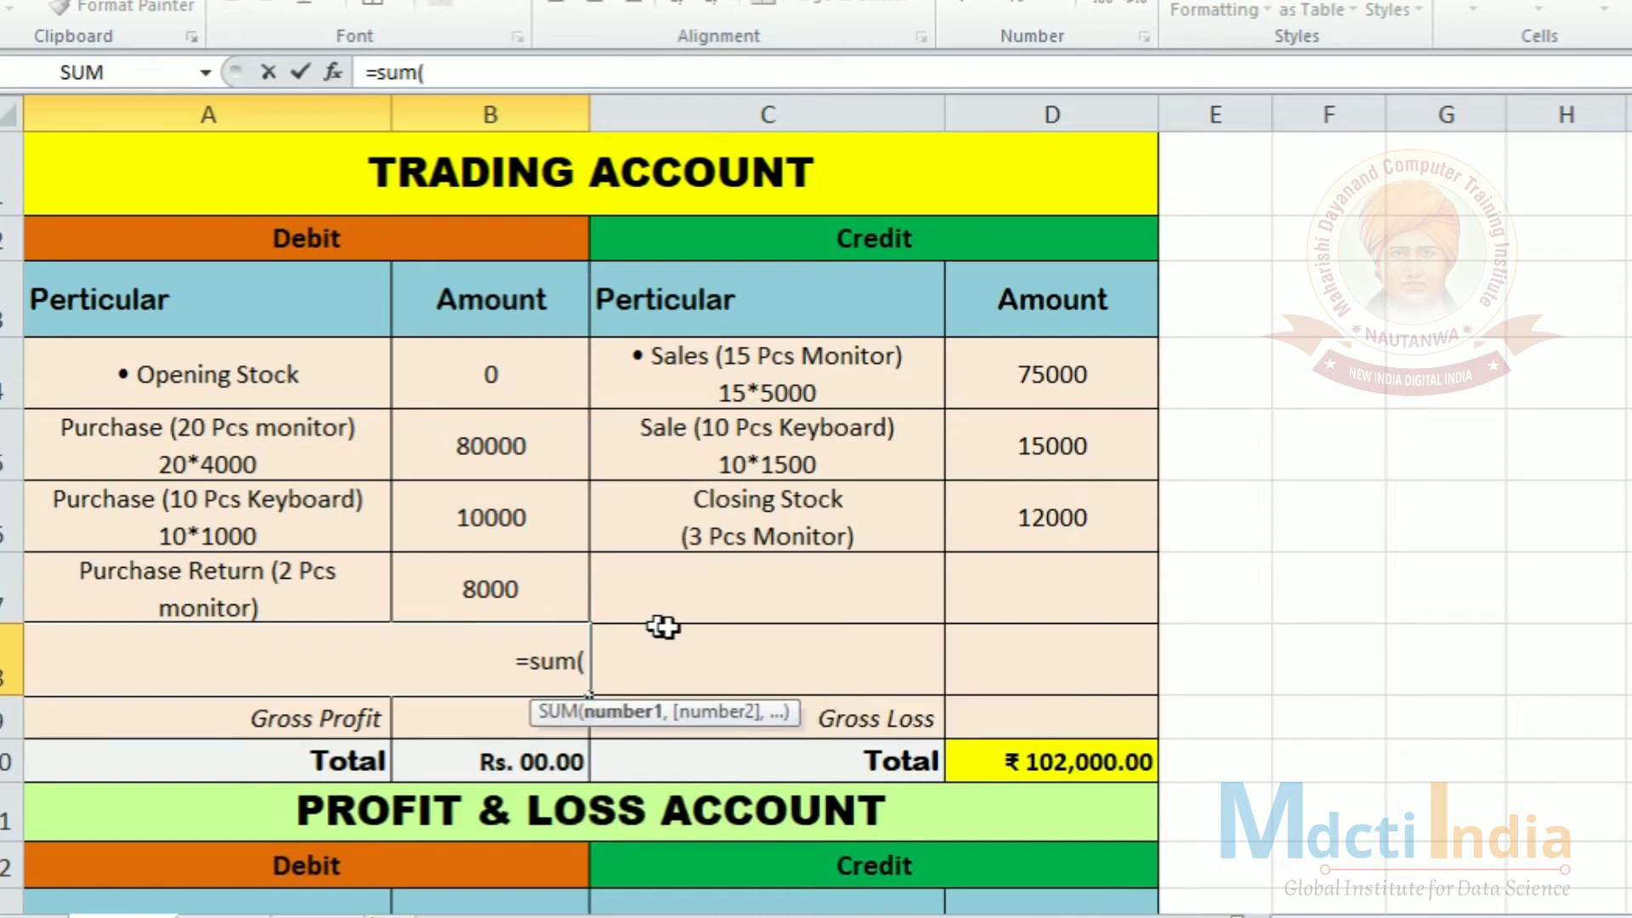
pyautogui.moveTo(539, 430); pyautogui.dragTo(509, 595)
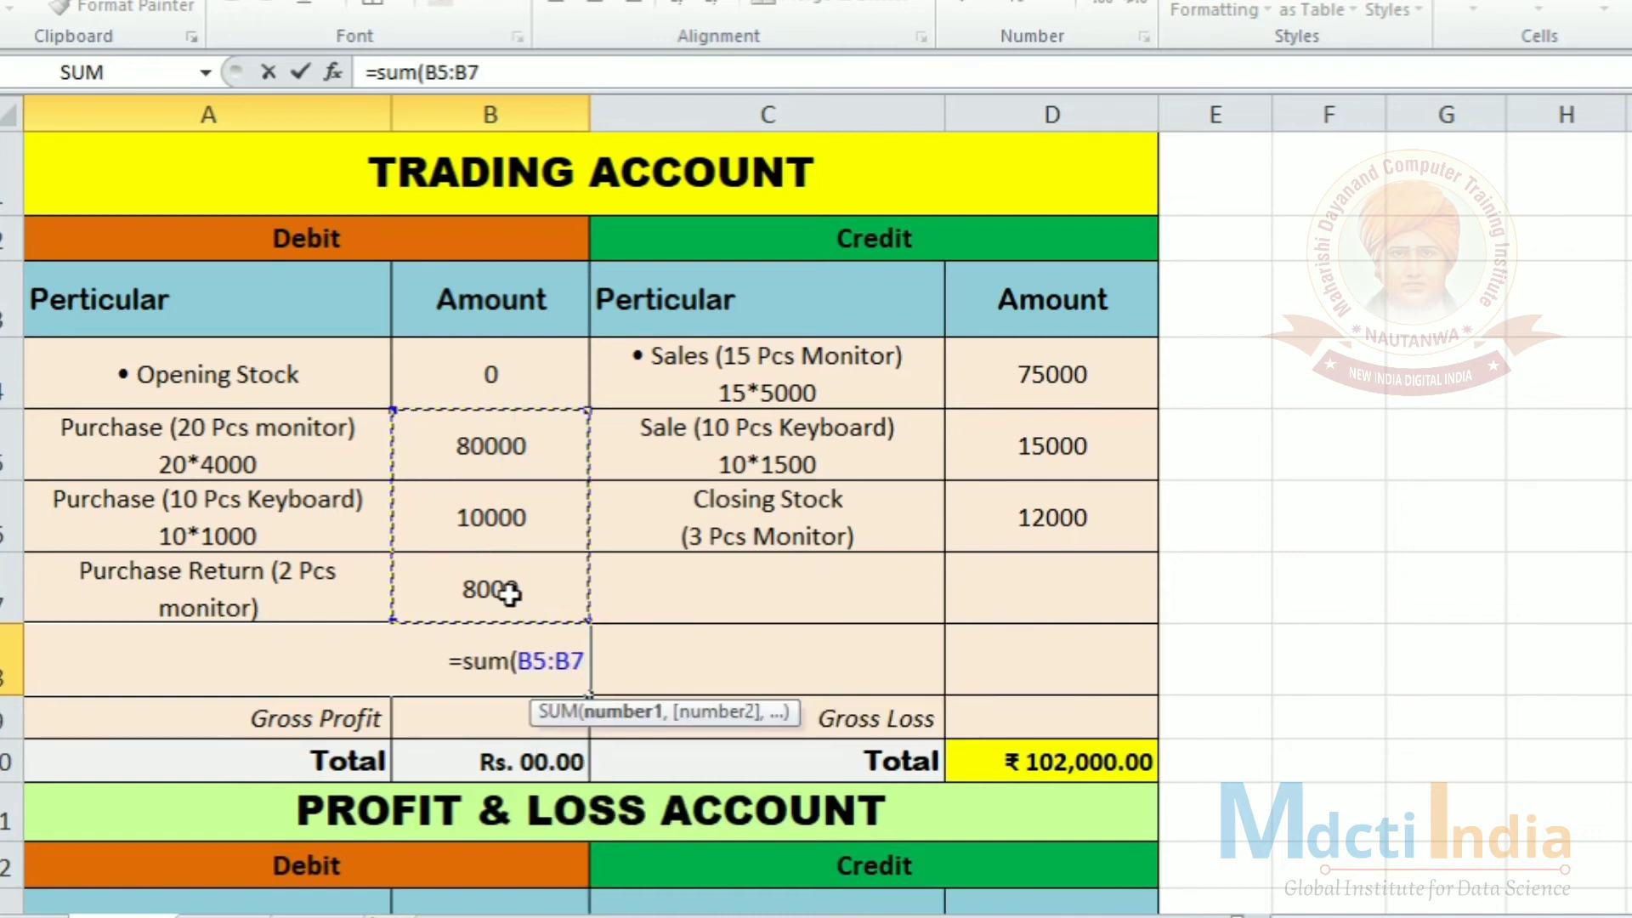
pyautogui.press('Return')
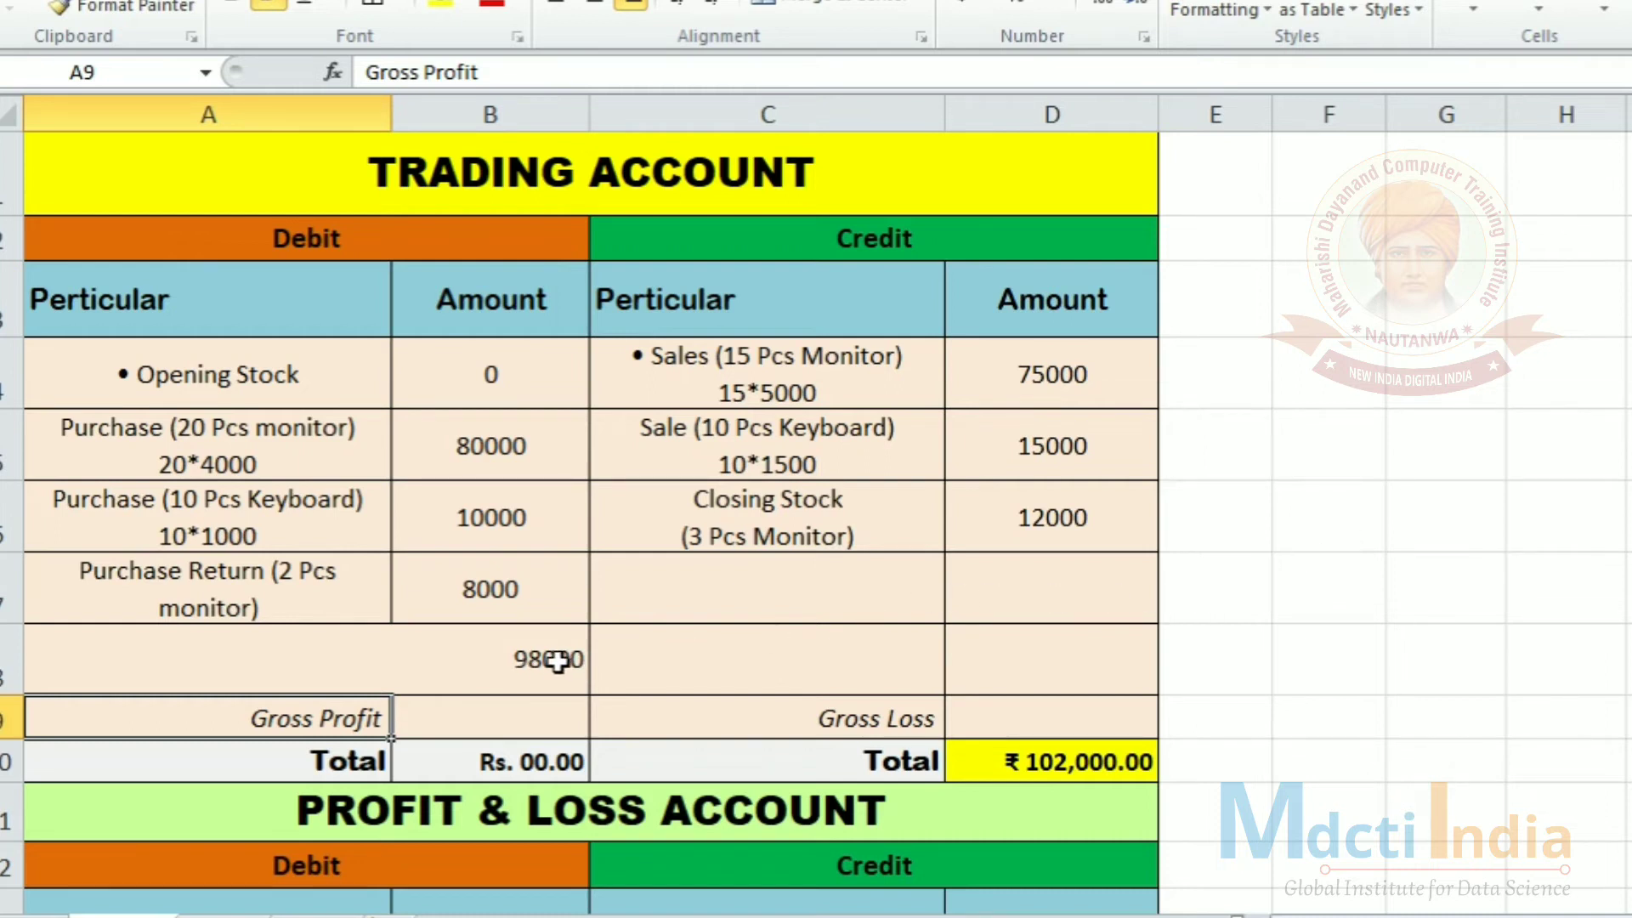
# Check the purchase return amount in B7 and clear the subtotal from merged cell A8
pyautogui.click(460, 585)
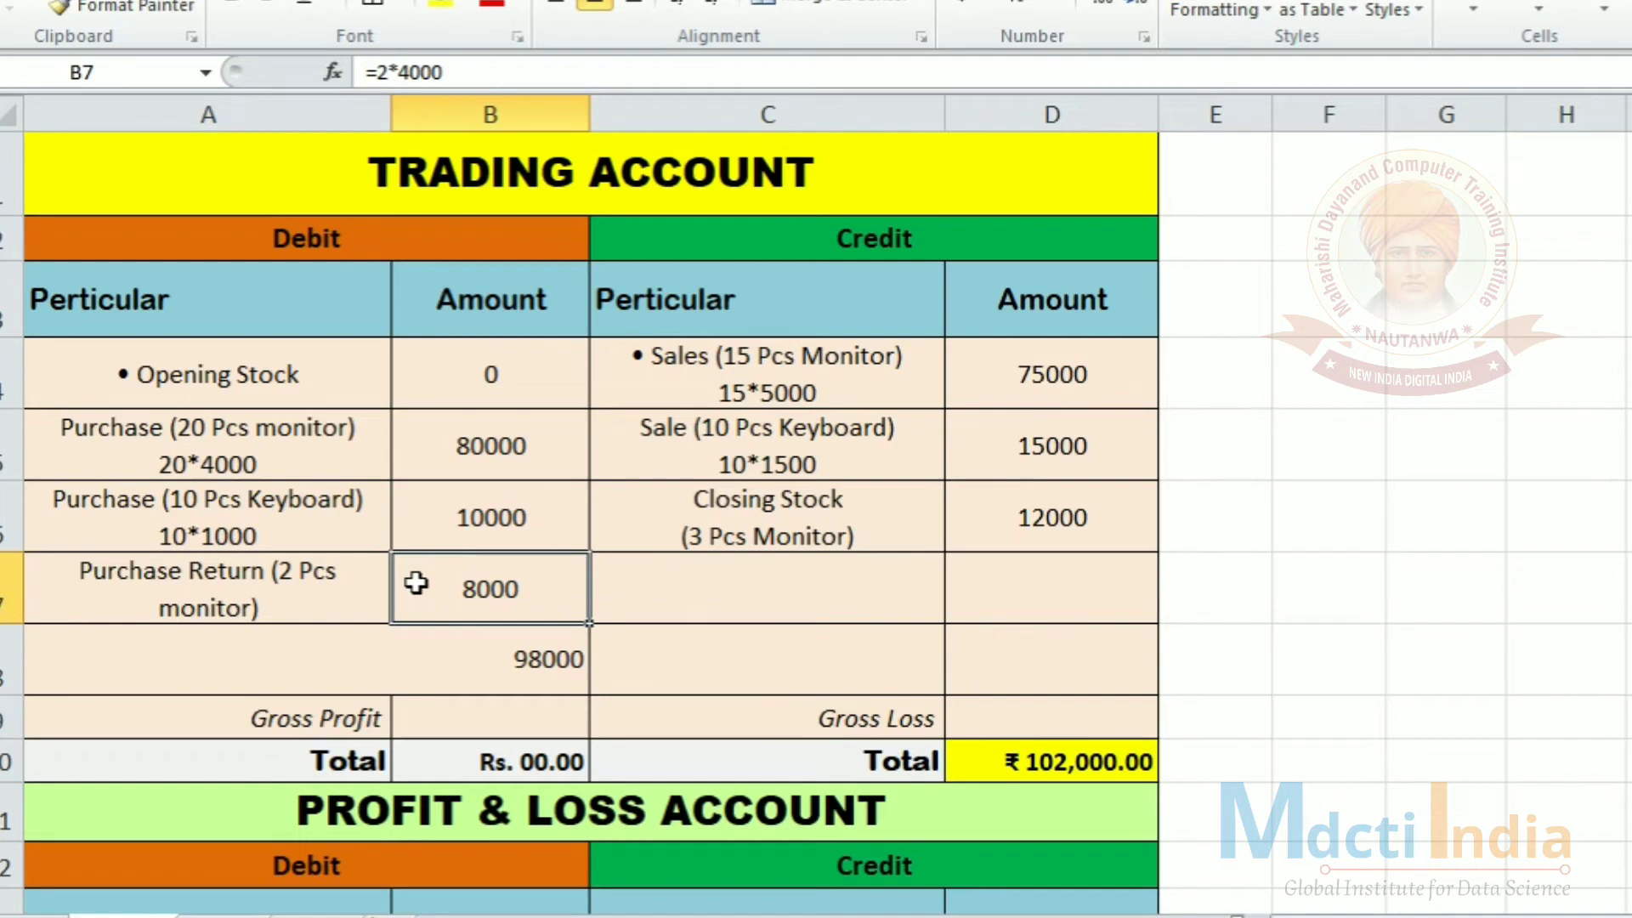
pyautogui.click(546, 670)
pyautogui.press('Delete')
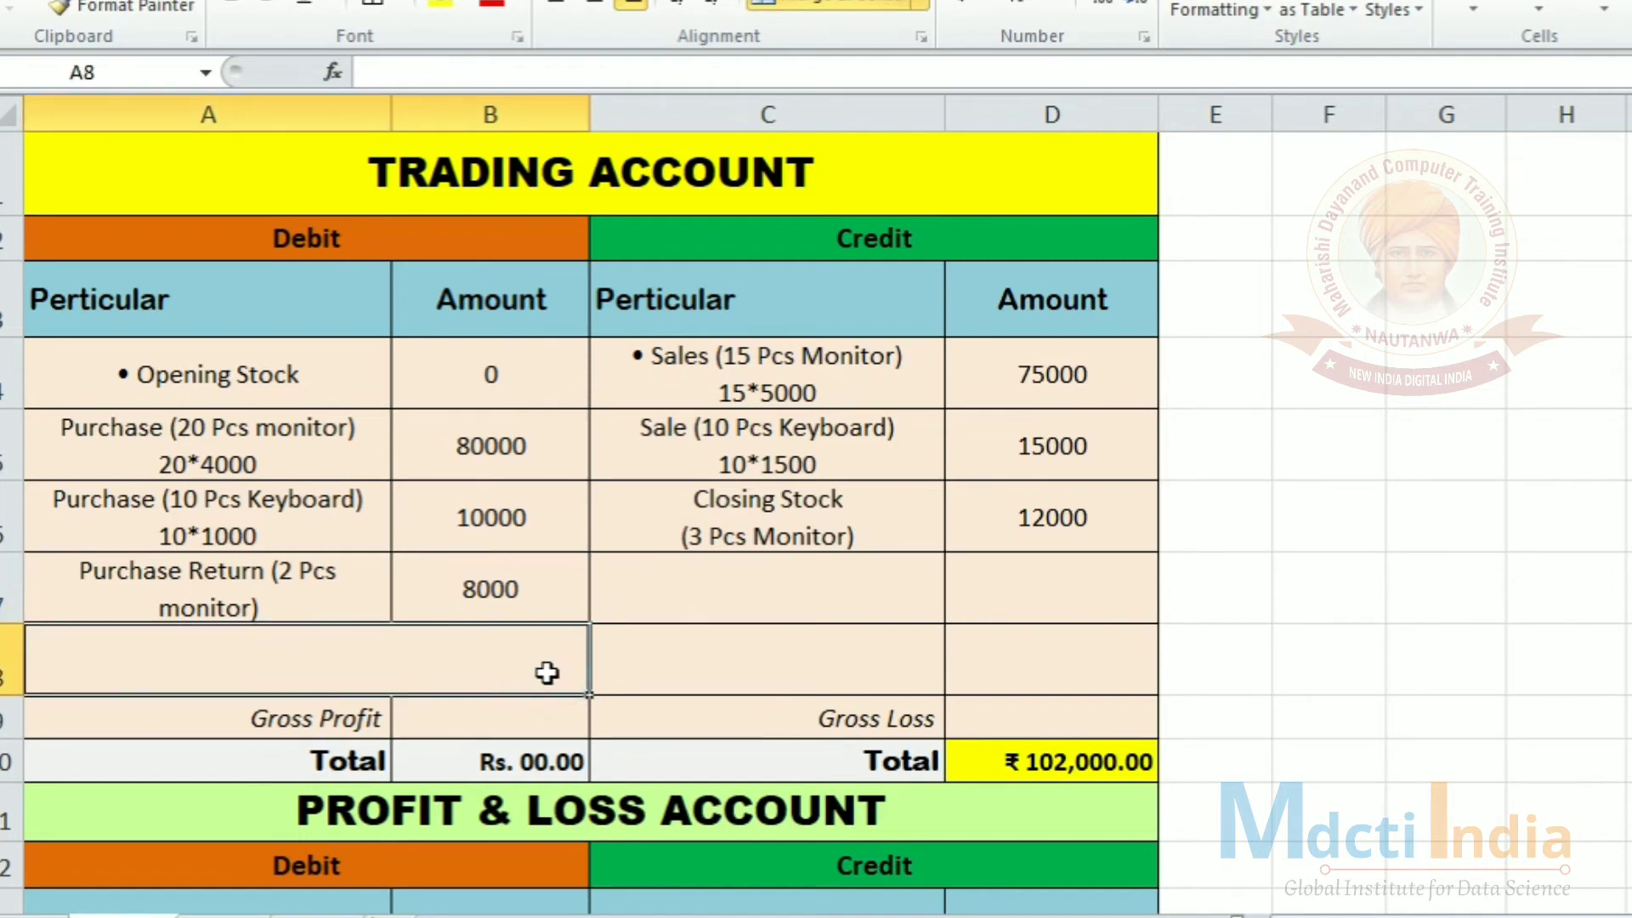
pyautogui.click(1293, 510)
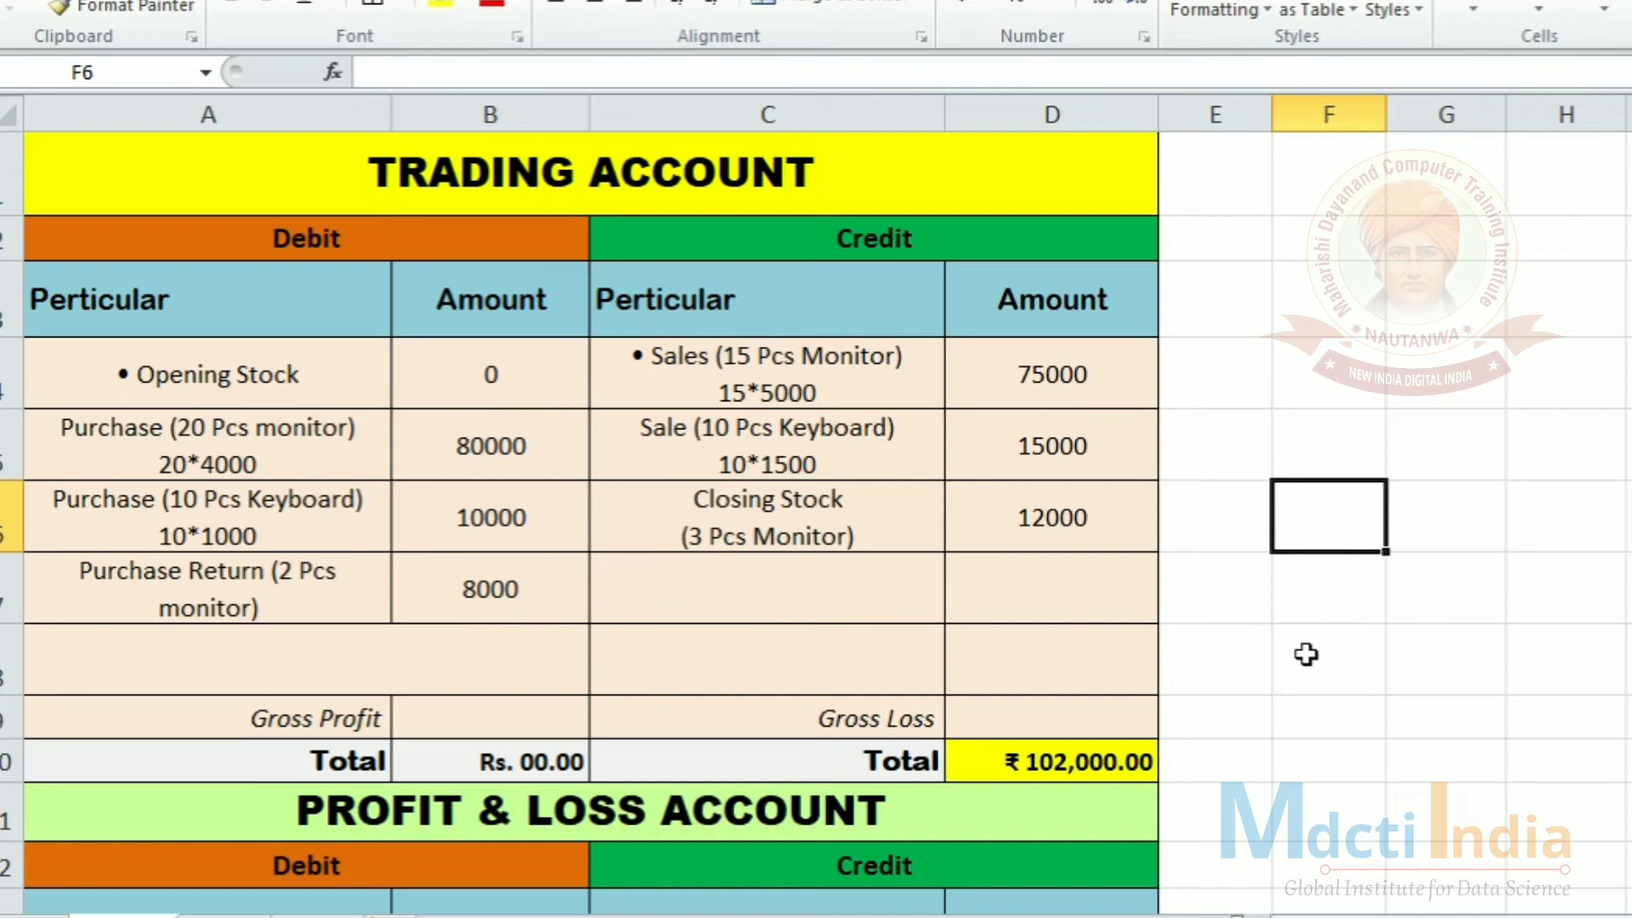
# Make the purchase return amount in cell B7 negative with the formula =-(2*4000)
pyautogui.click(518, 446)
pyautogui.click(538, 524)
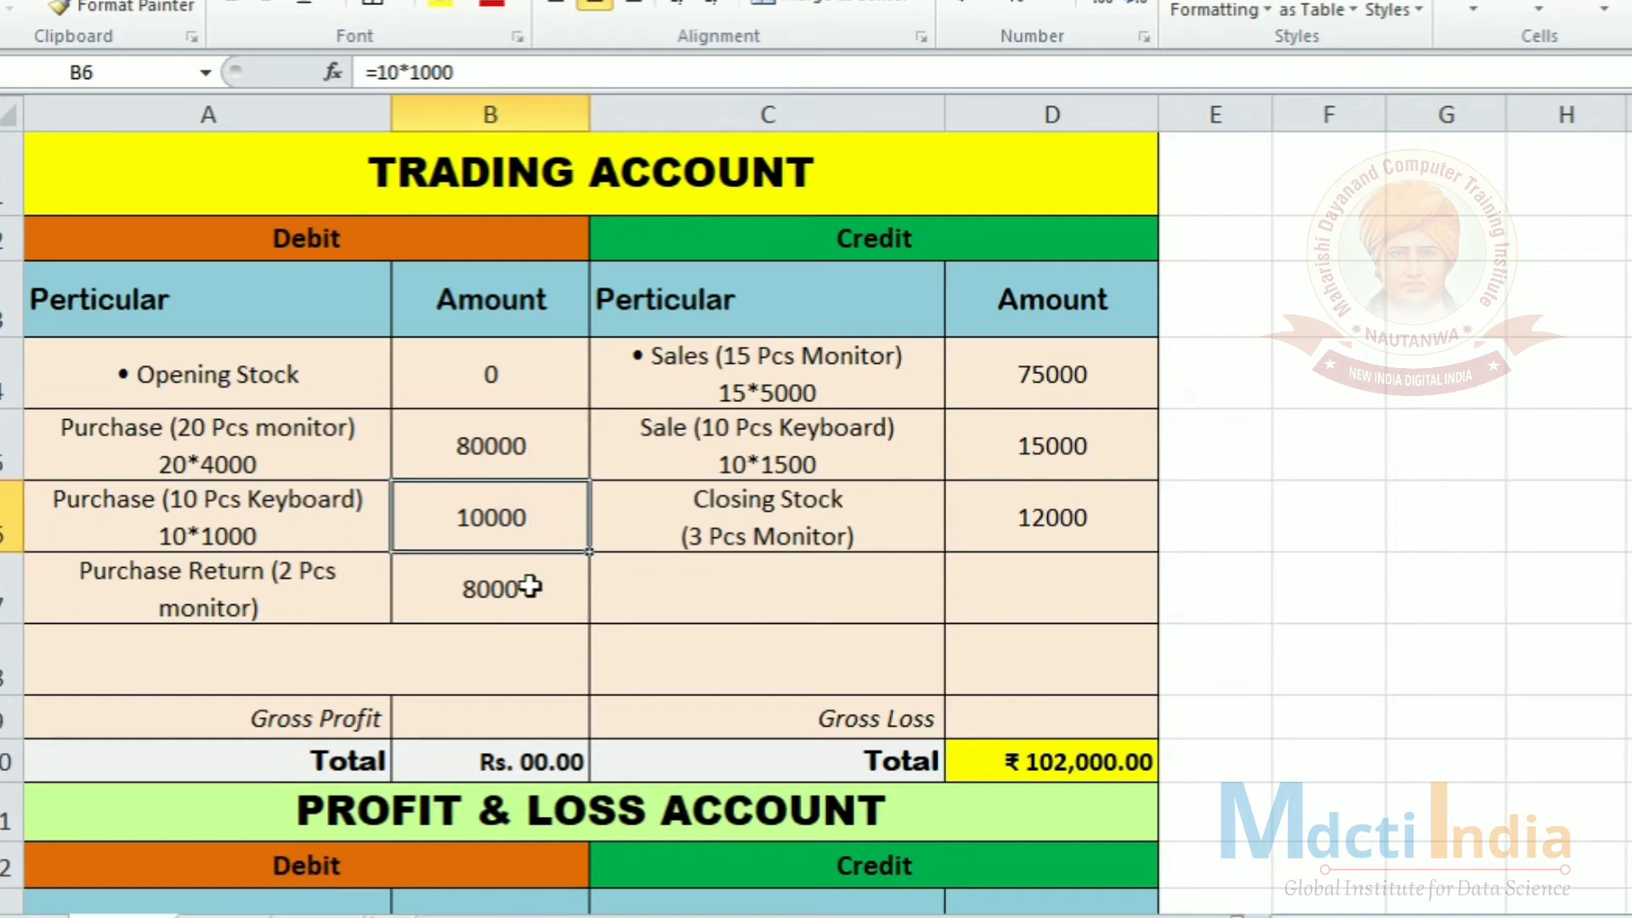
pyautogui.doubleClick(463, 592)
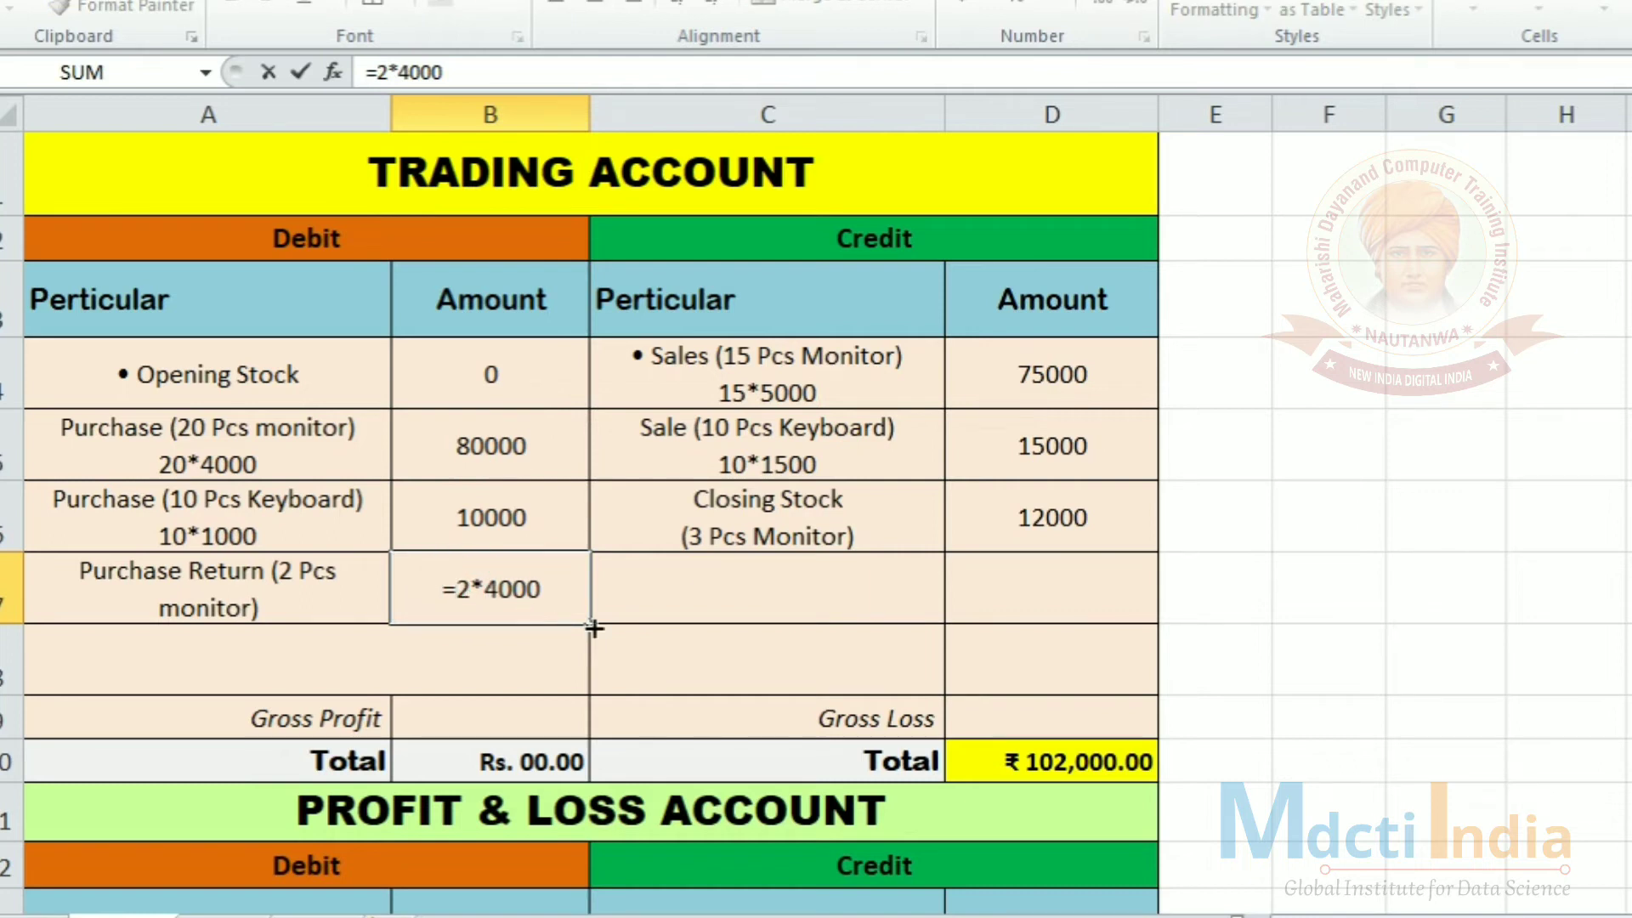
pyautogui.write('-(')
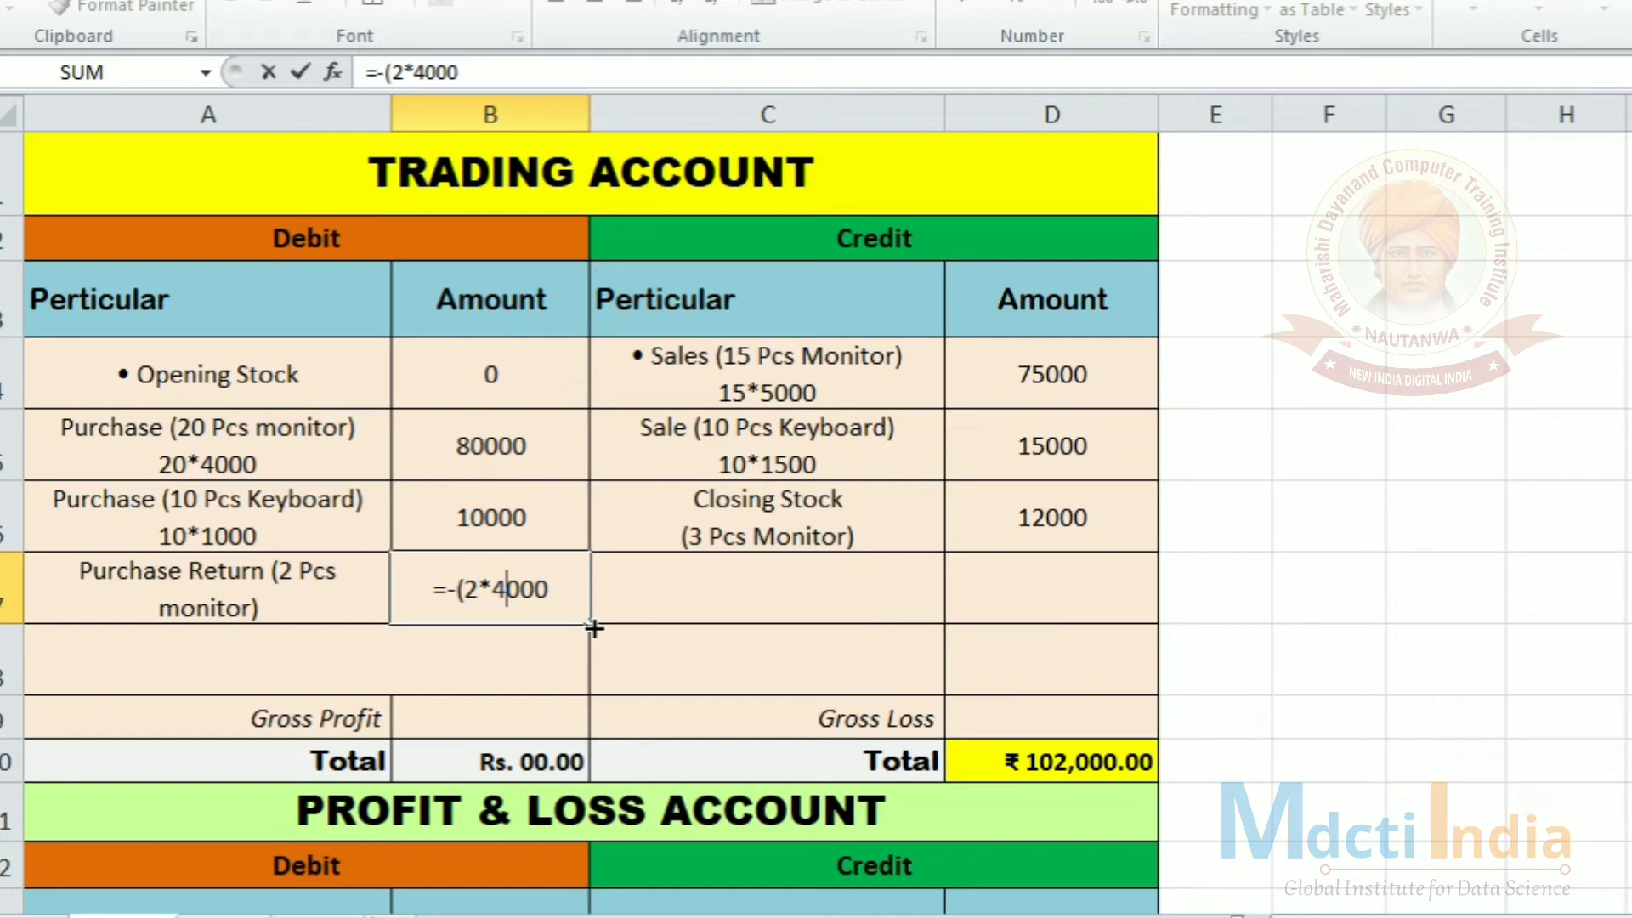
pyautogui.write(')')
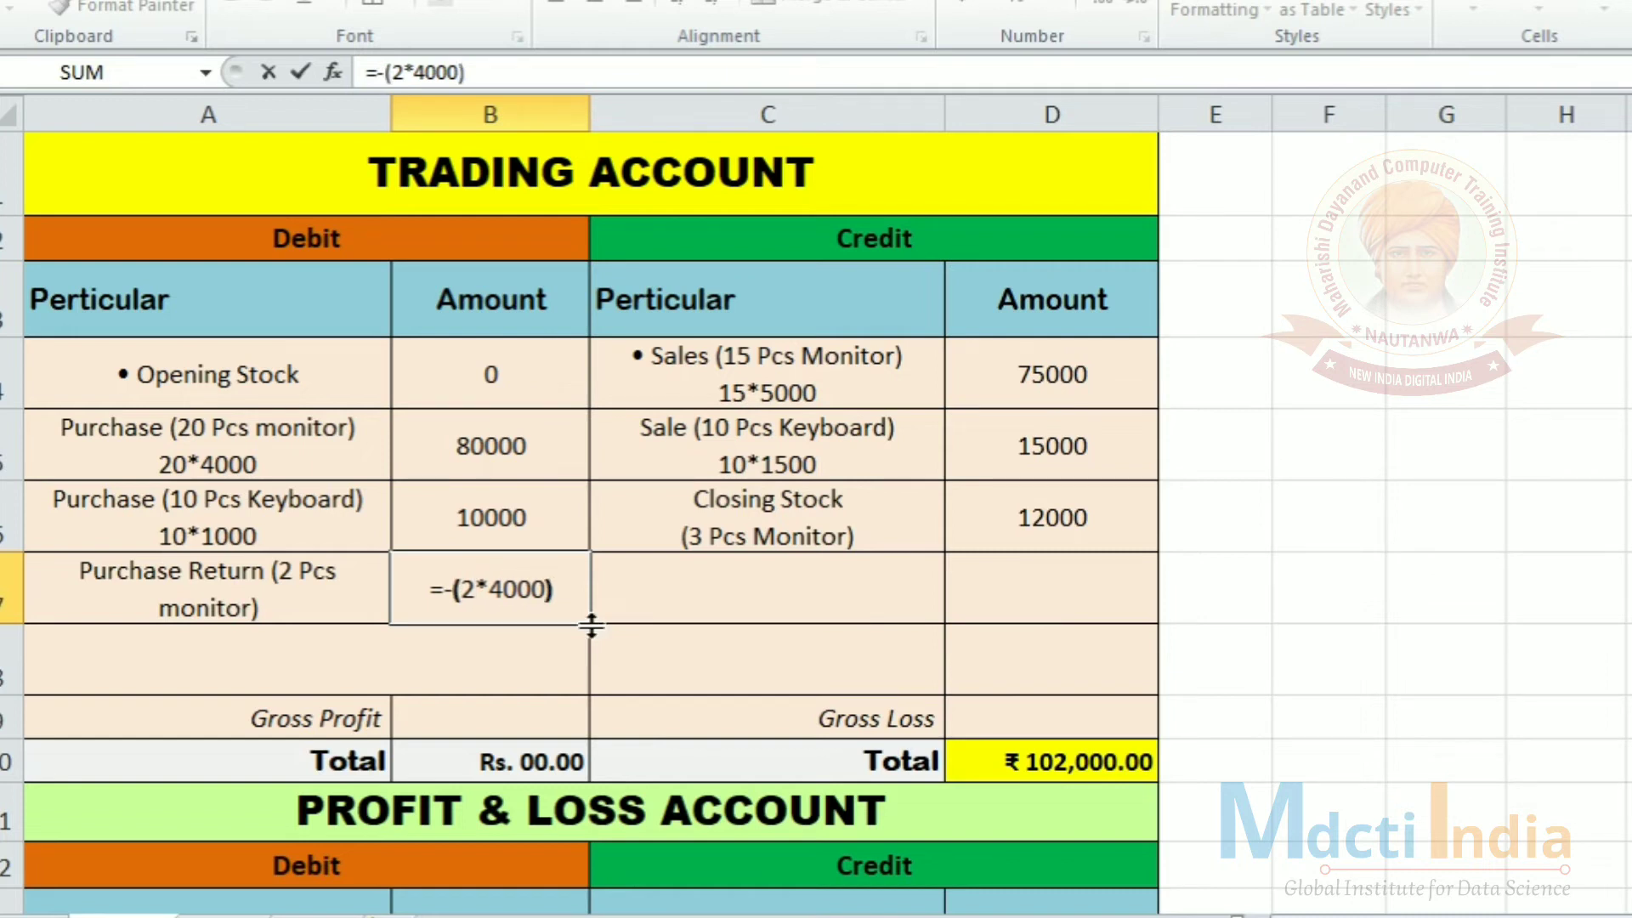
pyautogui.press('Return')
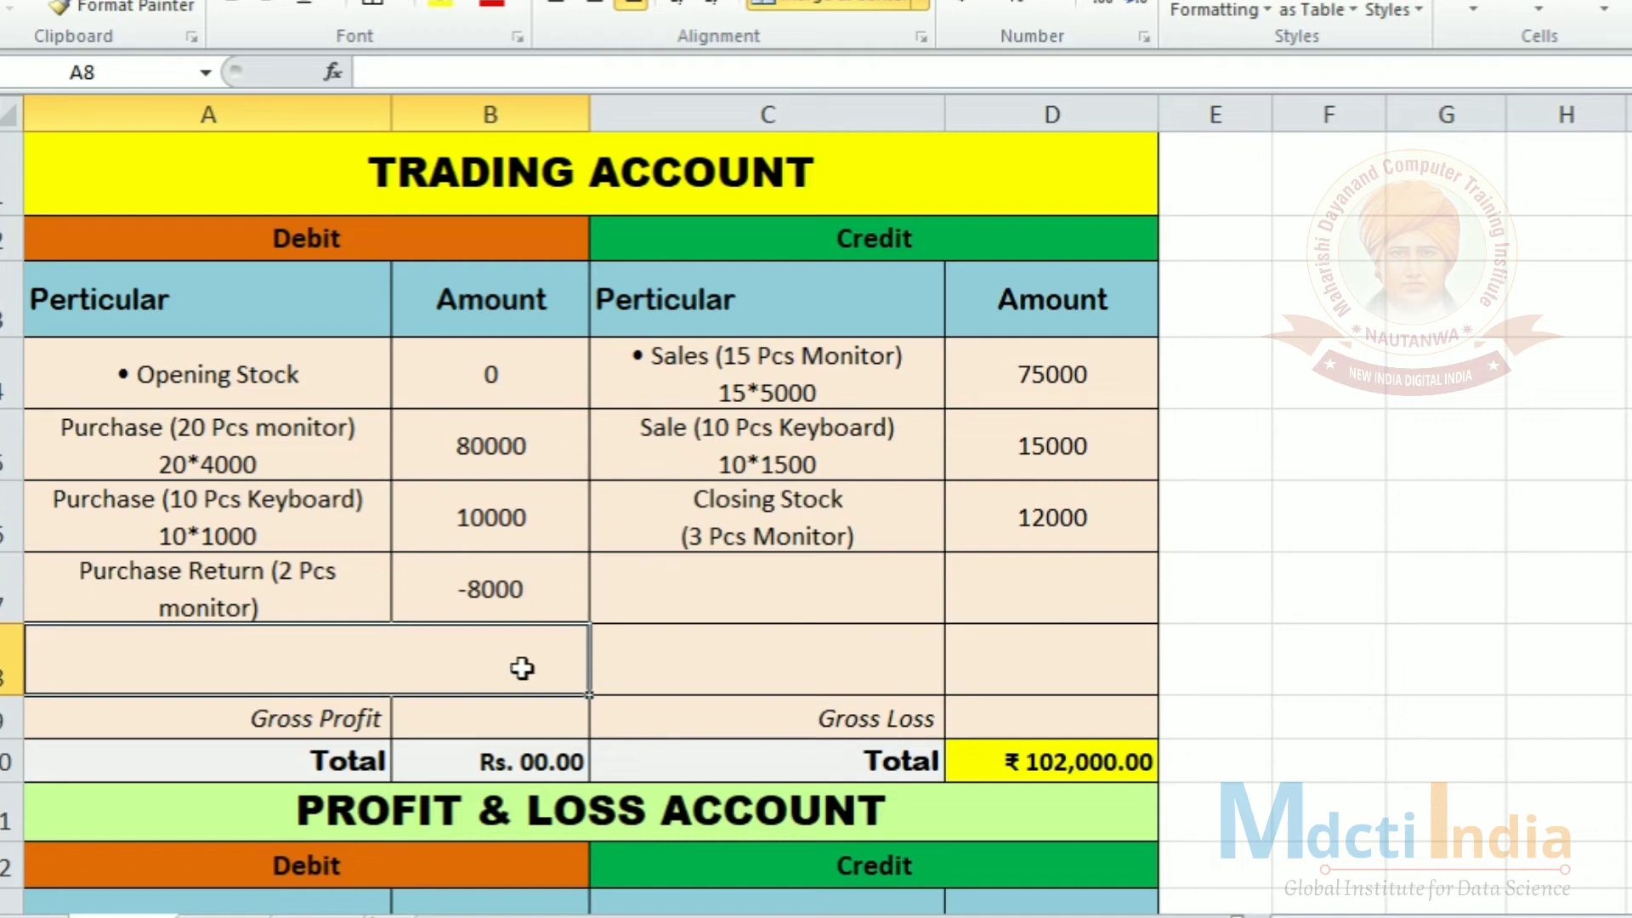
# Replace the debit total placeholder in cell B10 with the formula =sum(B4:B7)
pyautogui.click(533, 759)
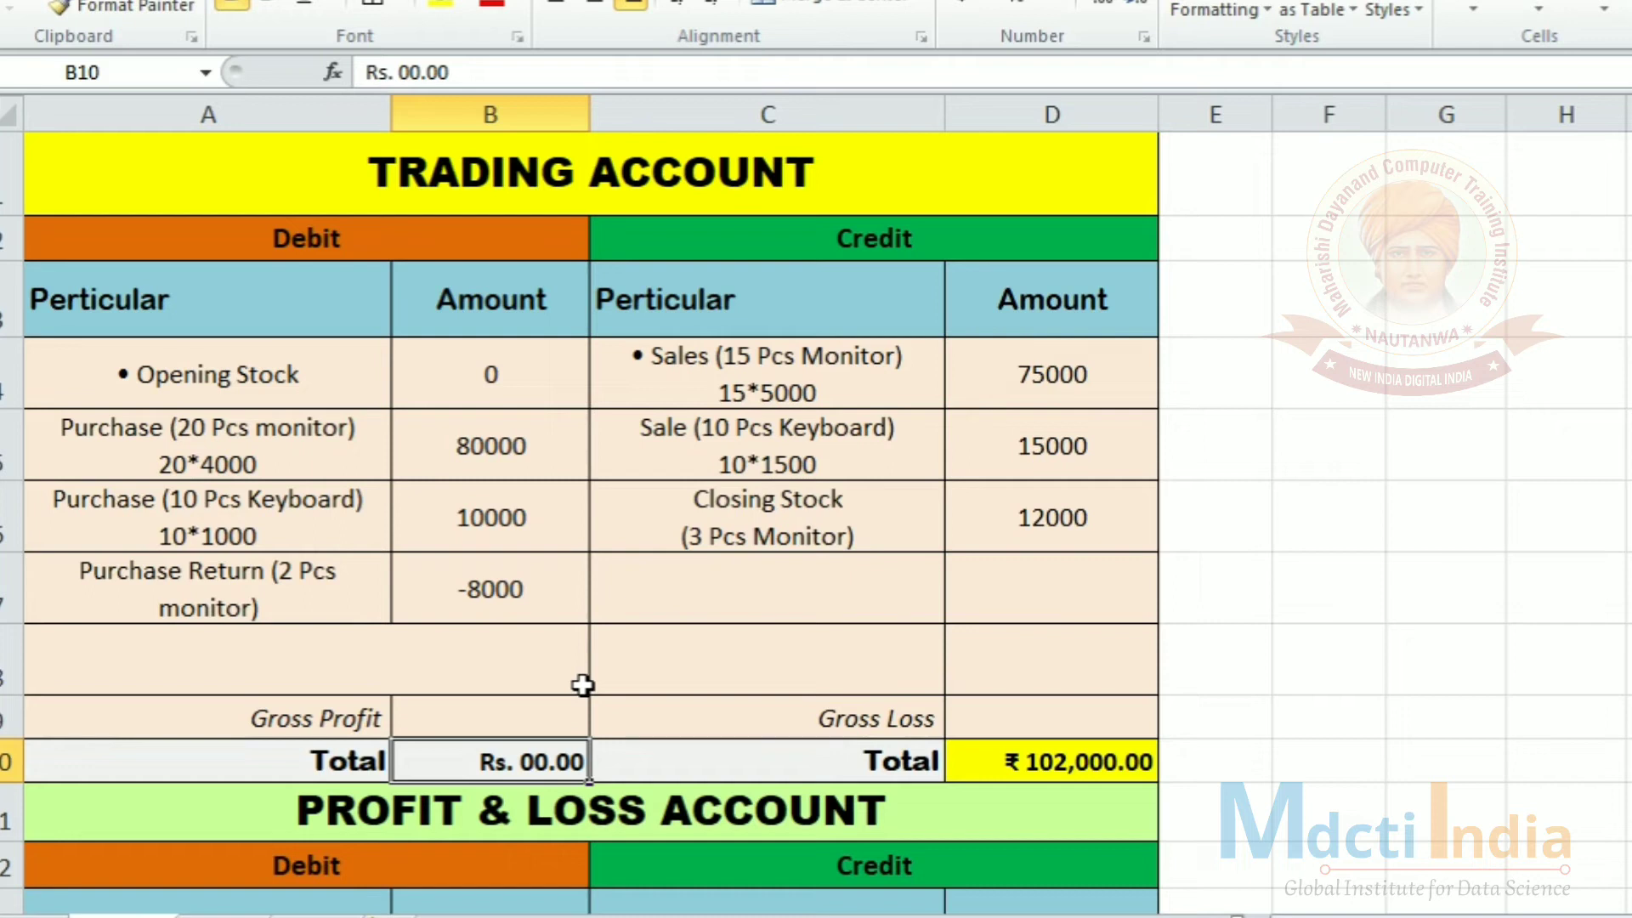
pyautogui.write('=s')
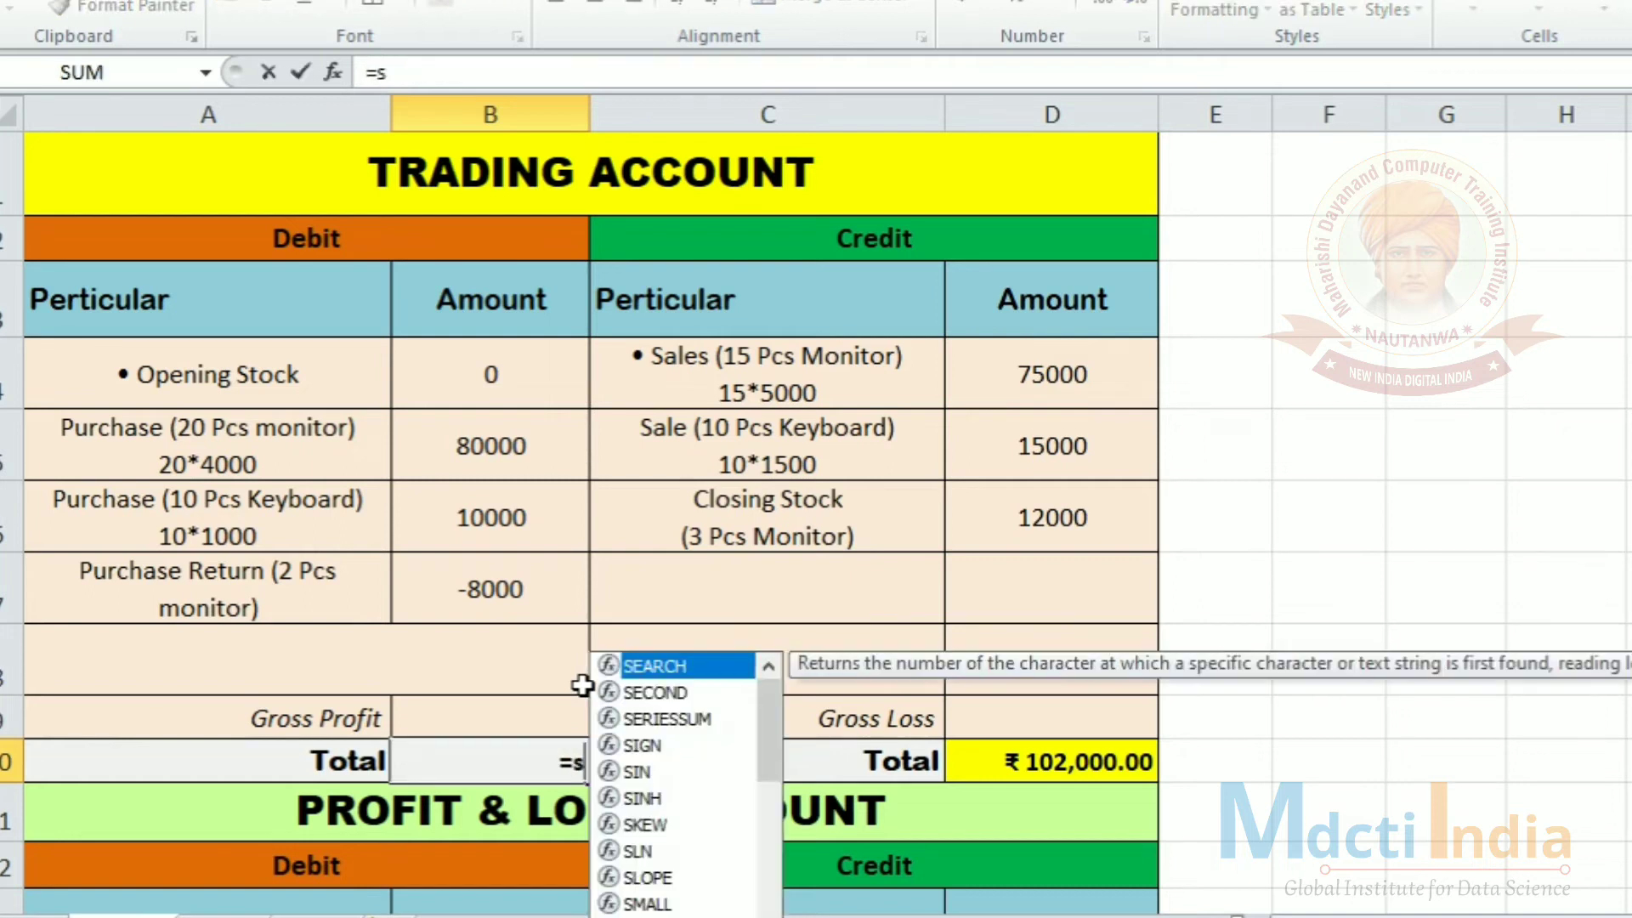
pyautogui.write('um(')
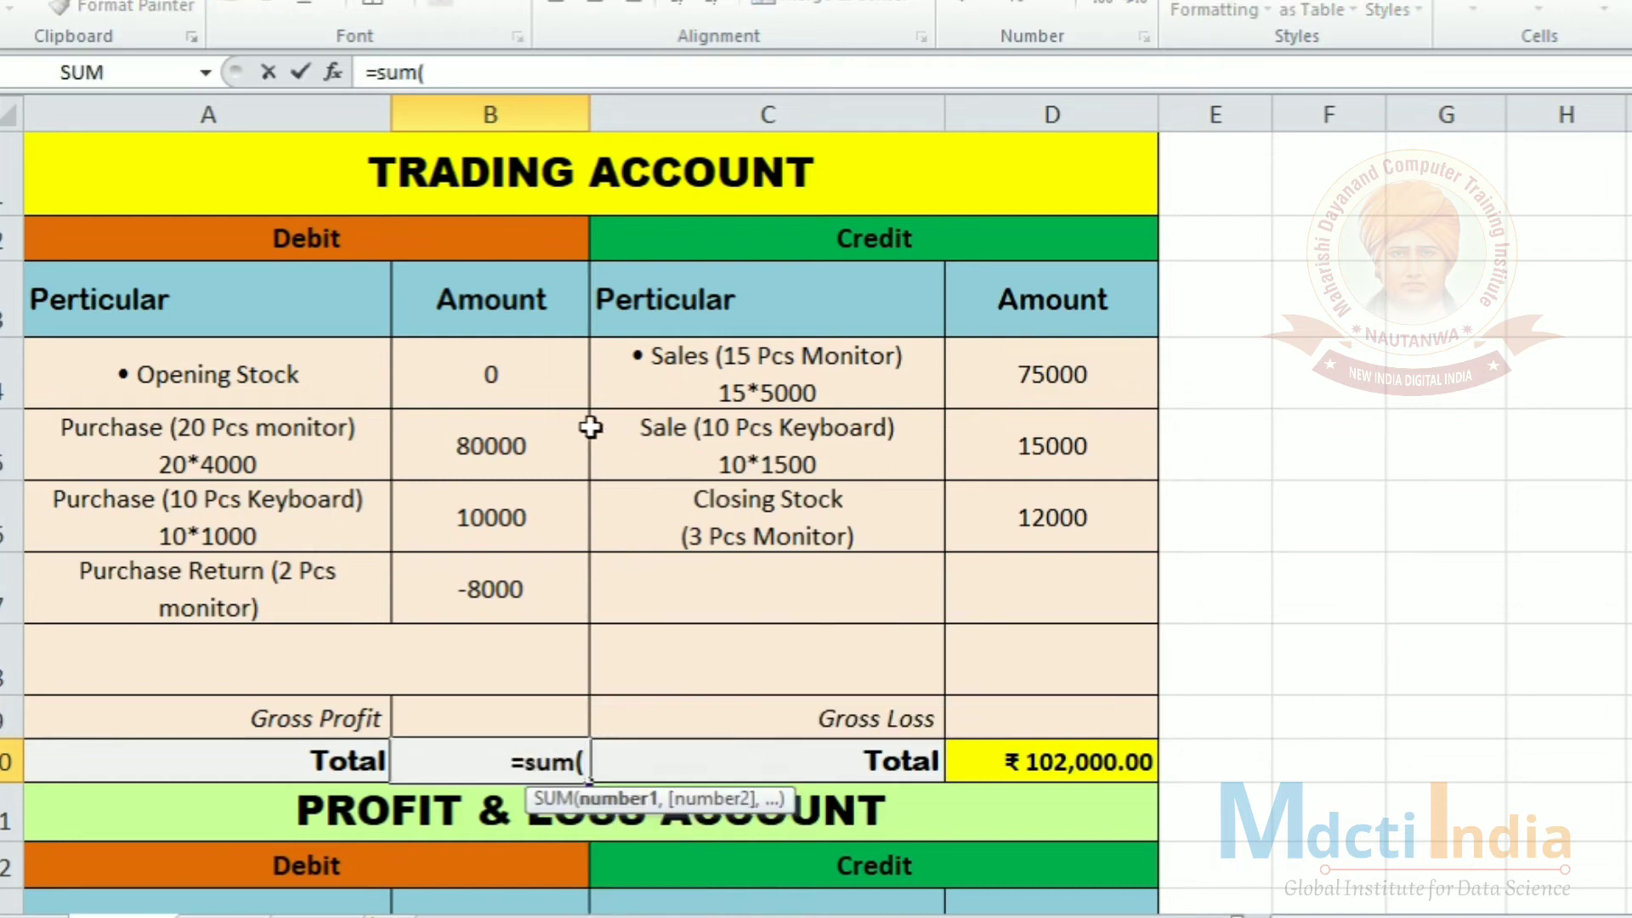
pyautogui.moveTo(507, 376); pyautogui.dragTo(523, 587)
pyautogui.press('Return')
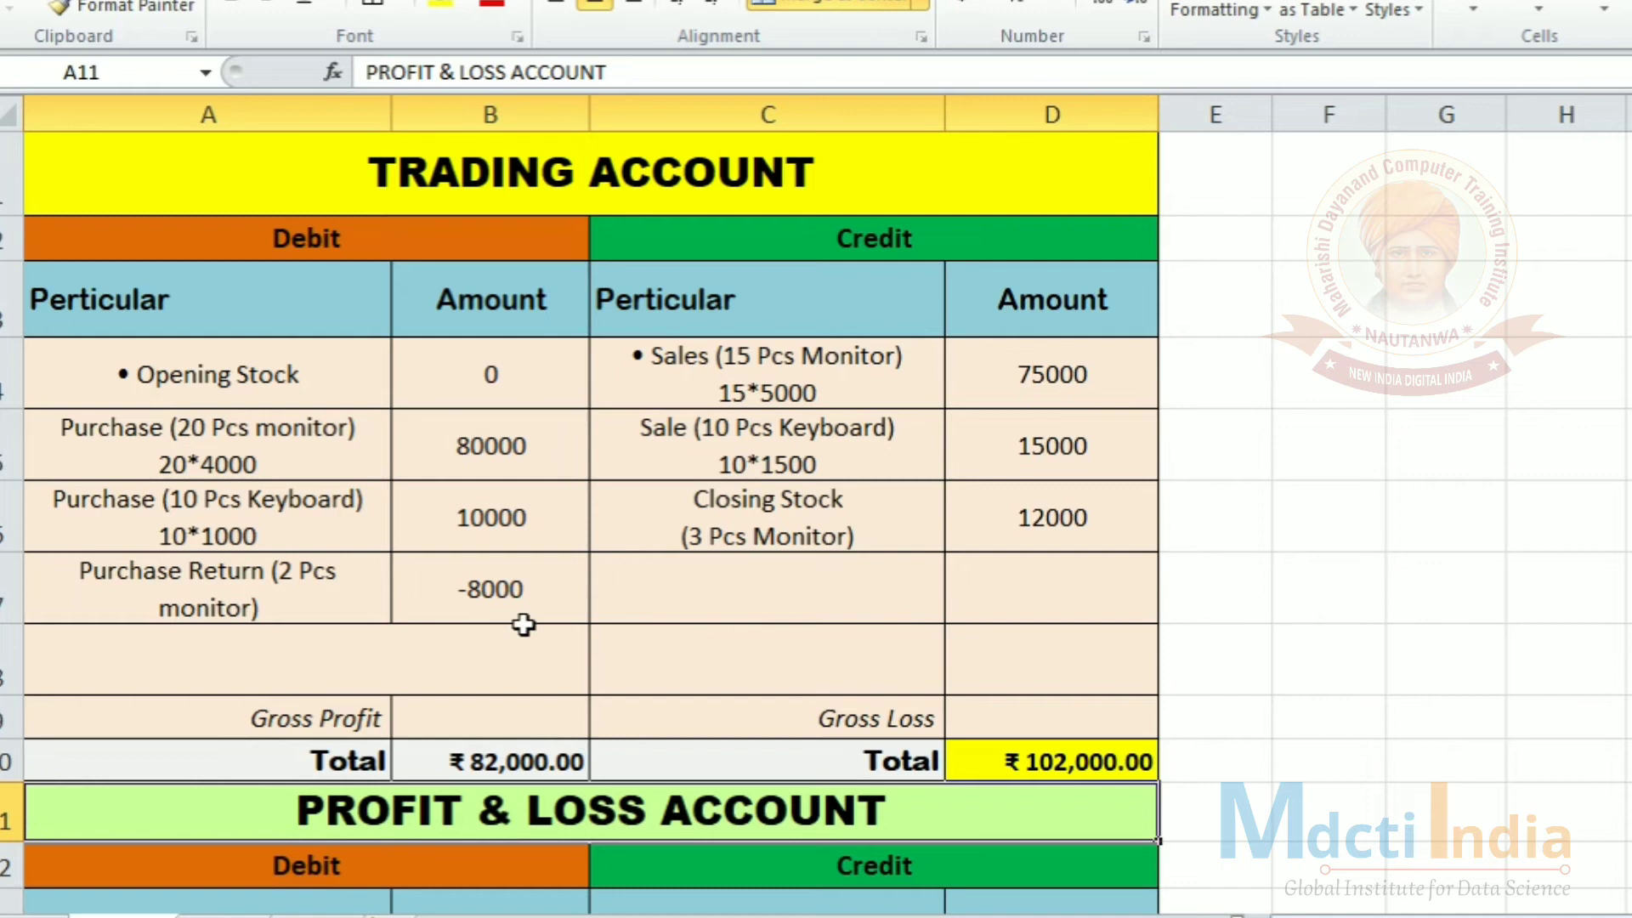
# Try to transfer the debit sum formula from B10 to merged cell A8, entering =A8=SUM(B4:B7) in B10
pyautogui.click(522, 446)
pyautogui.click(518, 514)
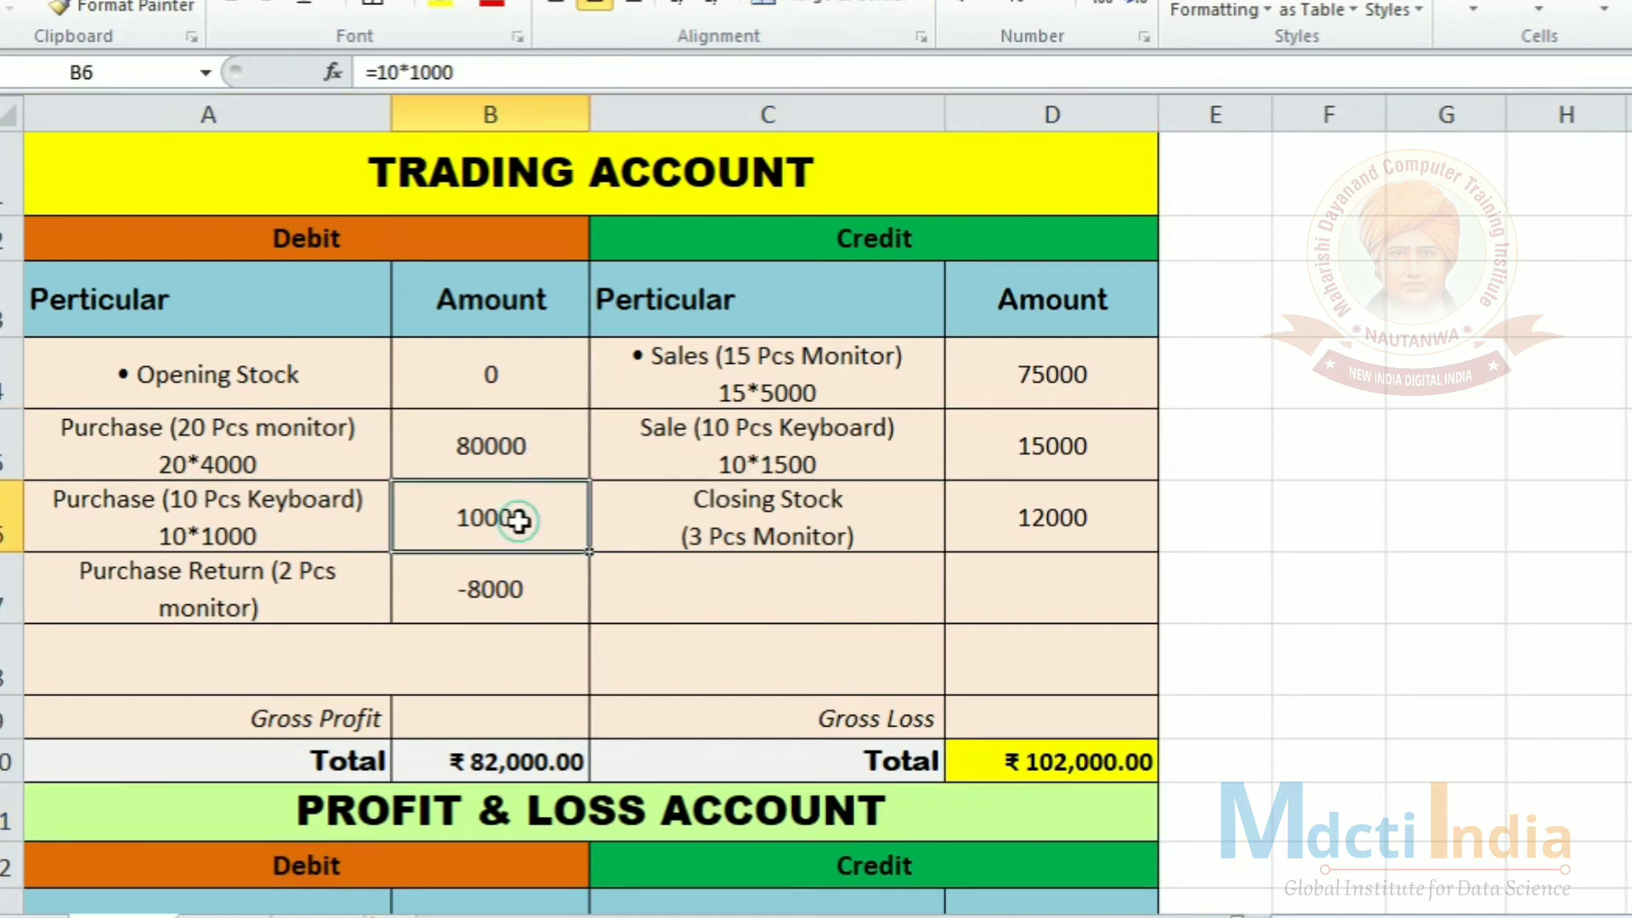
pyautogui.click(548, 595)
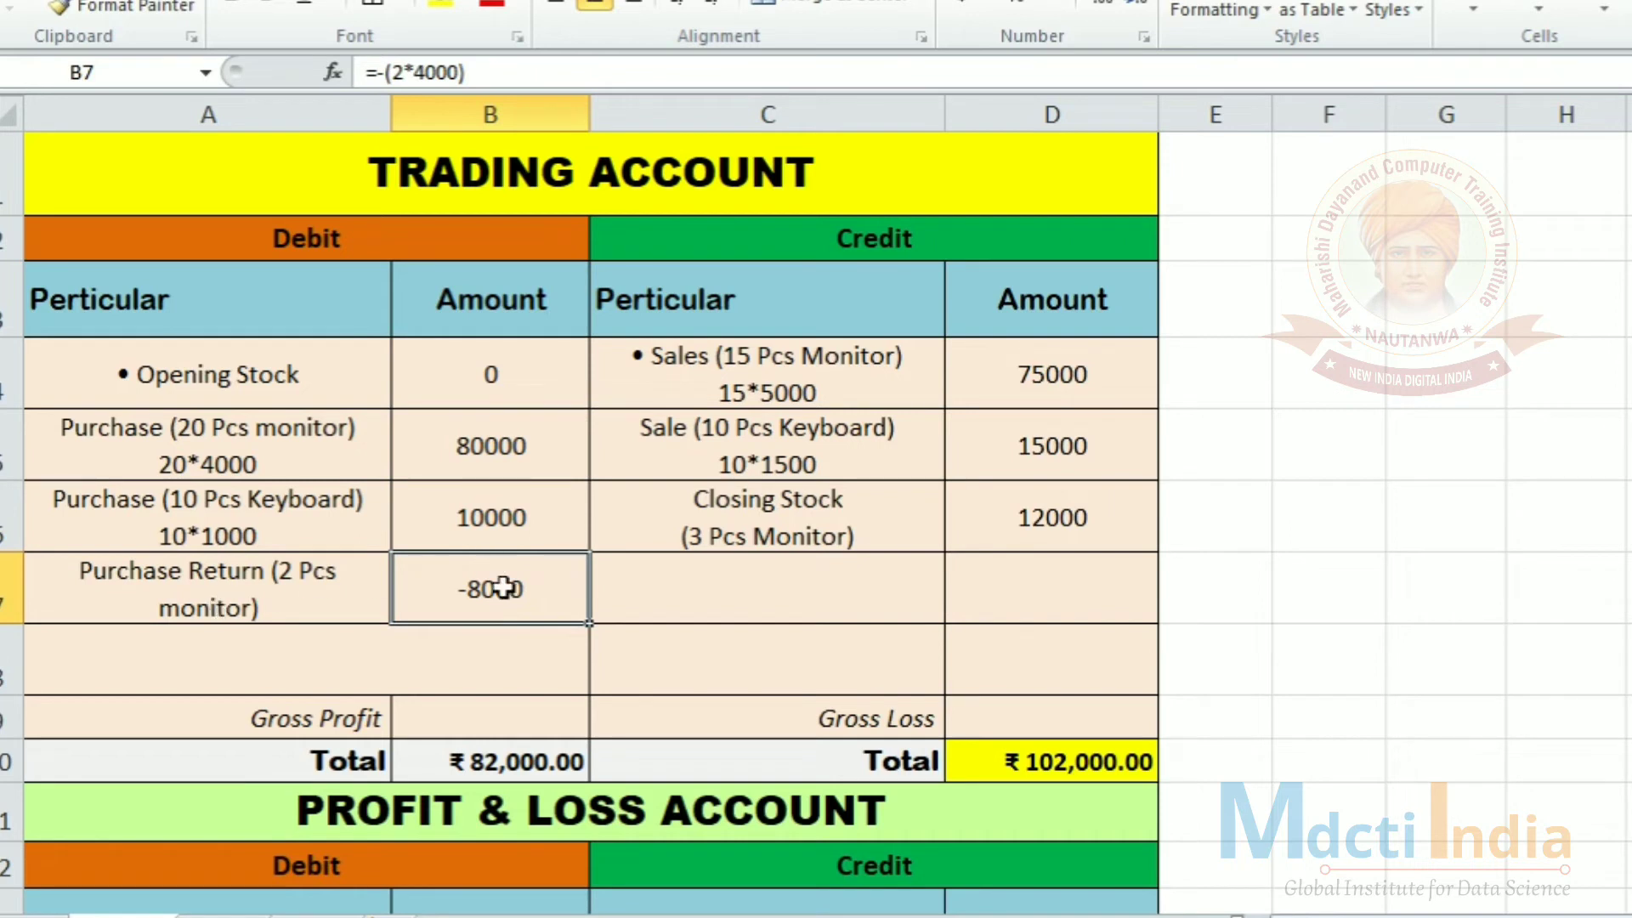
pyautogui.click(509, 672)
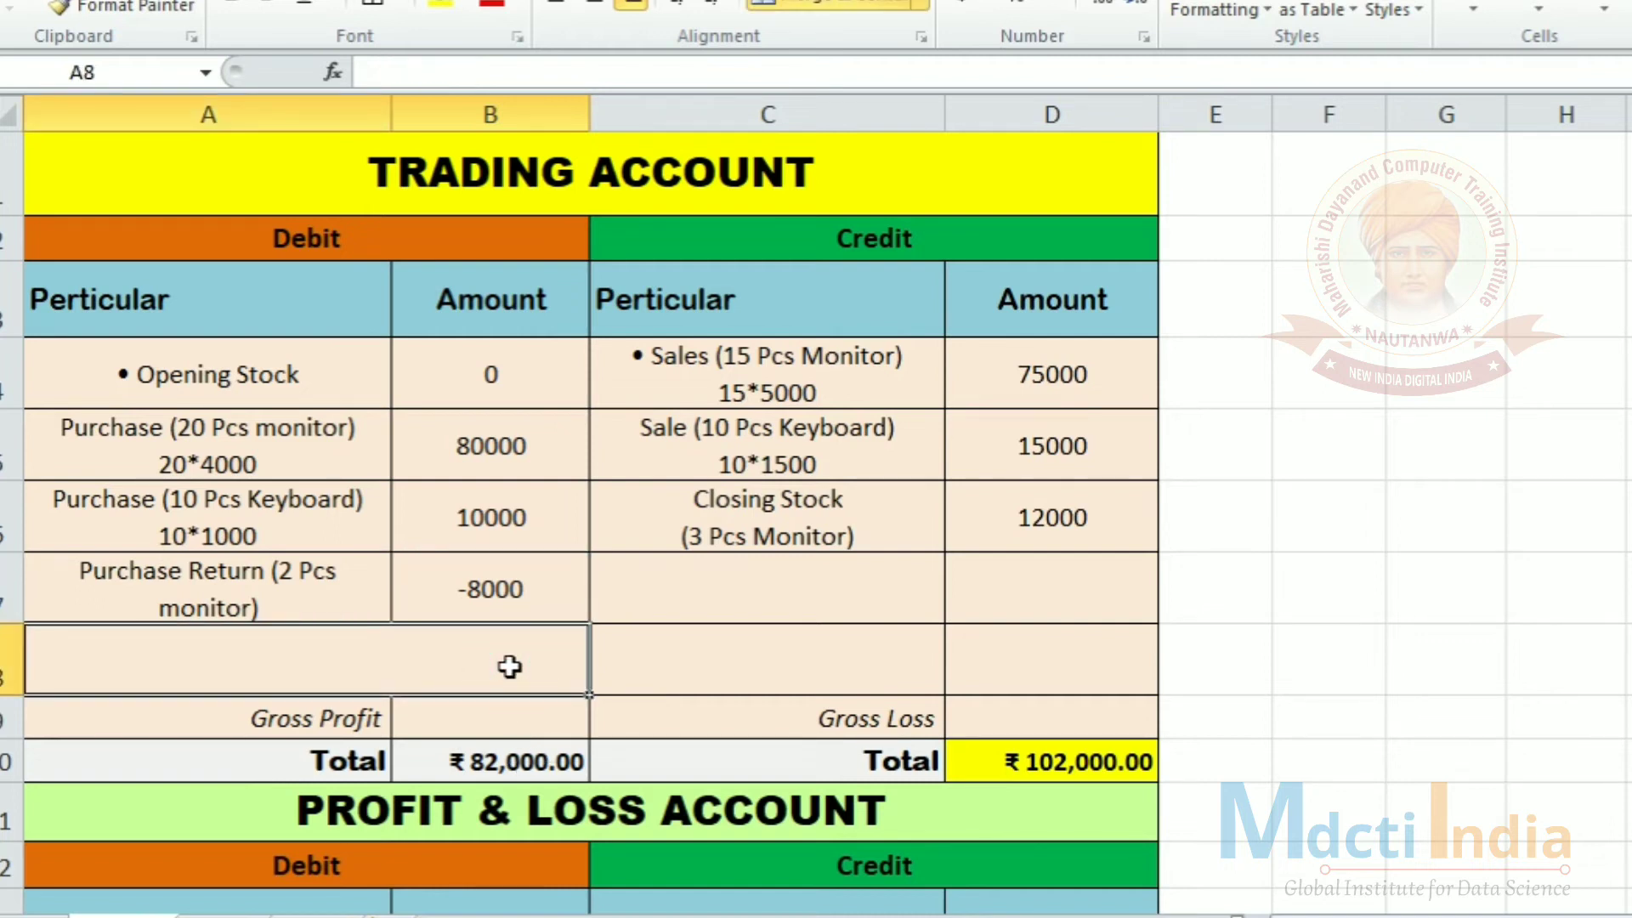
pyautogui.click(516, 759)
pyautogui.moveTo(510, 71); pyautogui.dragTo(302, 54)
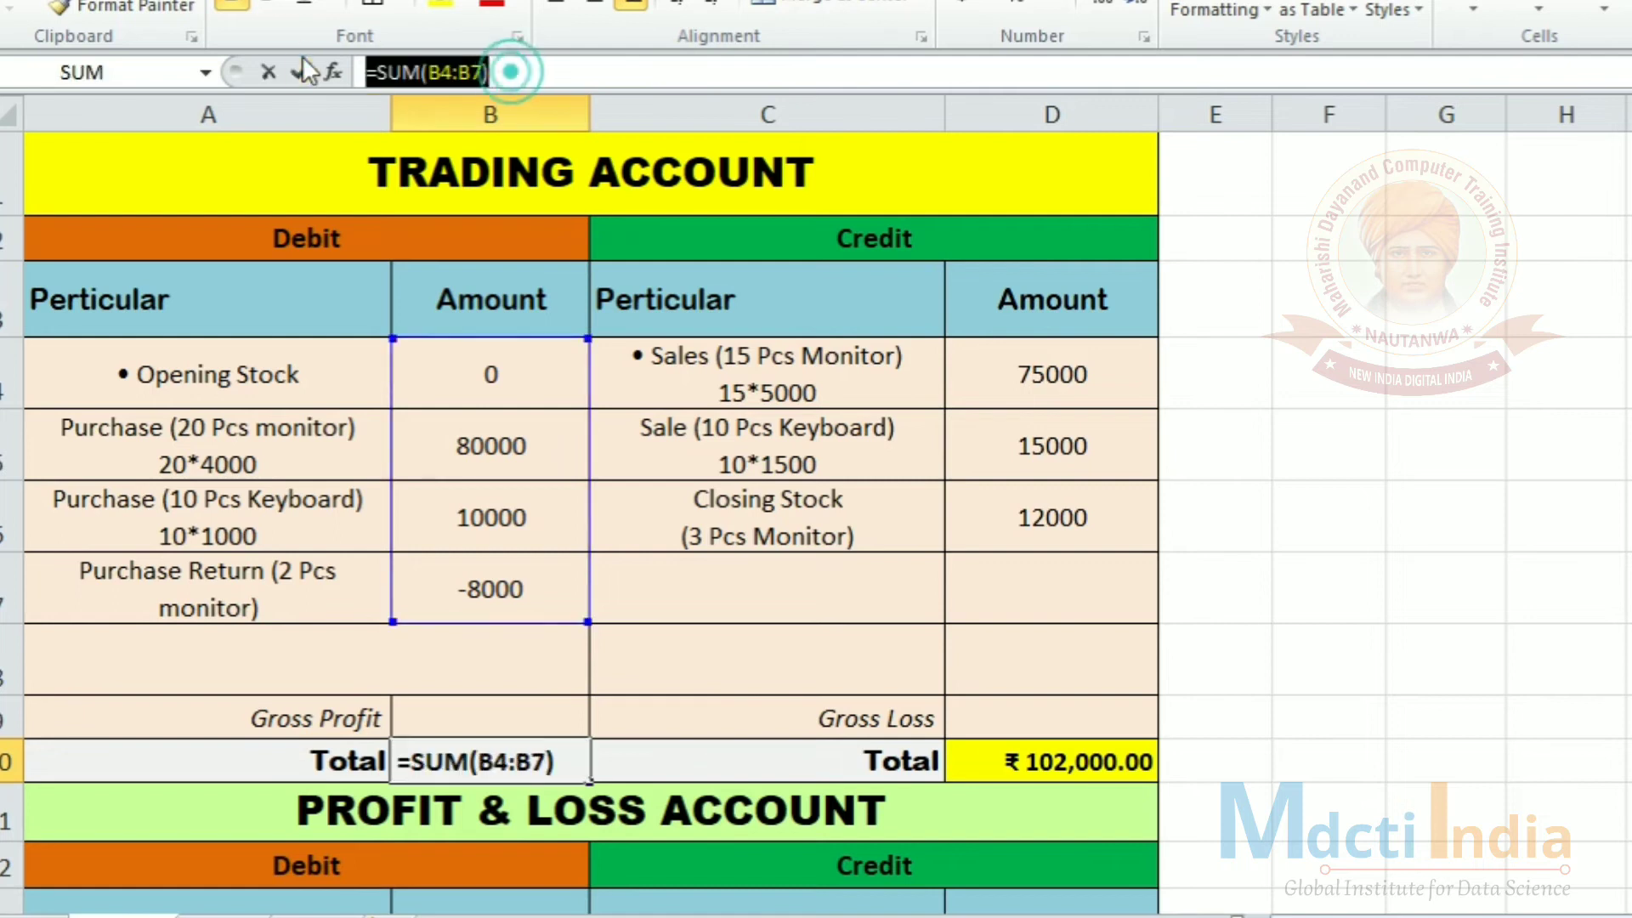
pyautogui.write('=')
pyautogui.click(554, 675)
pyautogui.hotkey('ctrl', 'v')
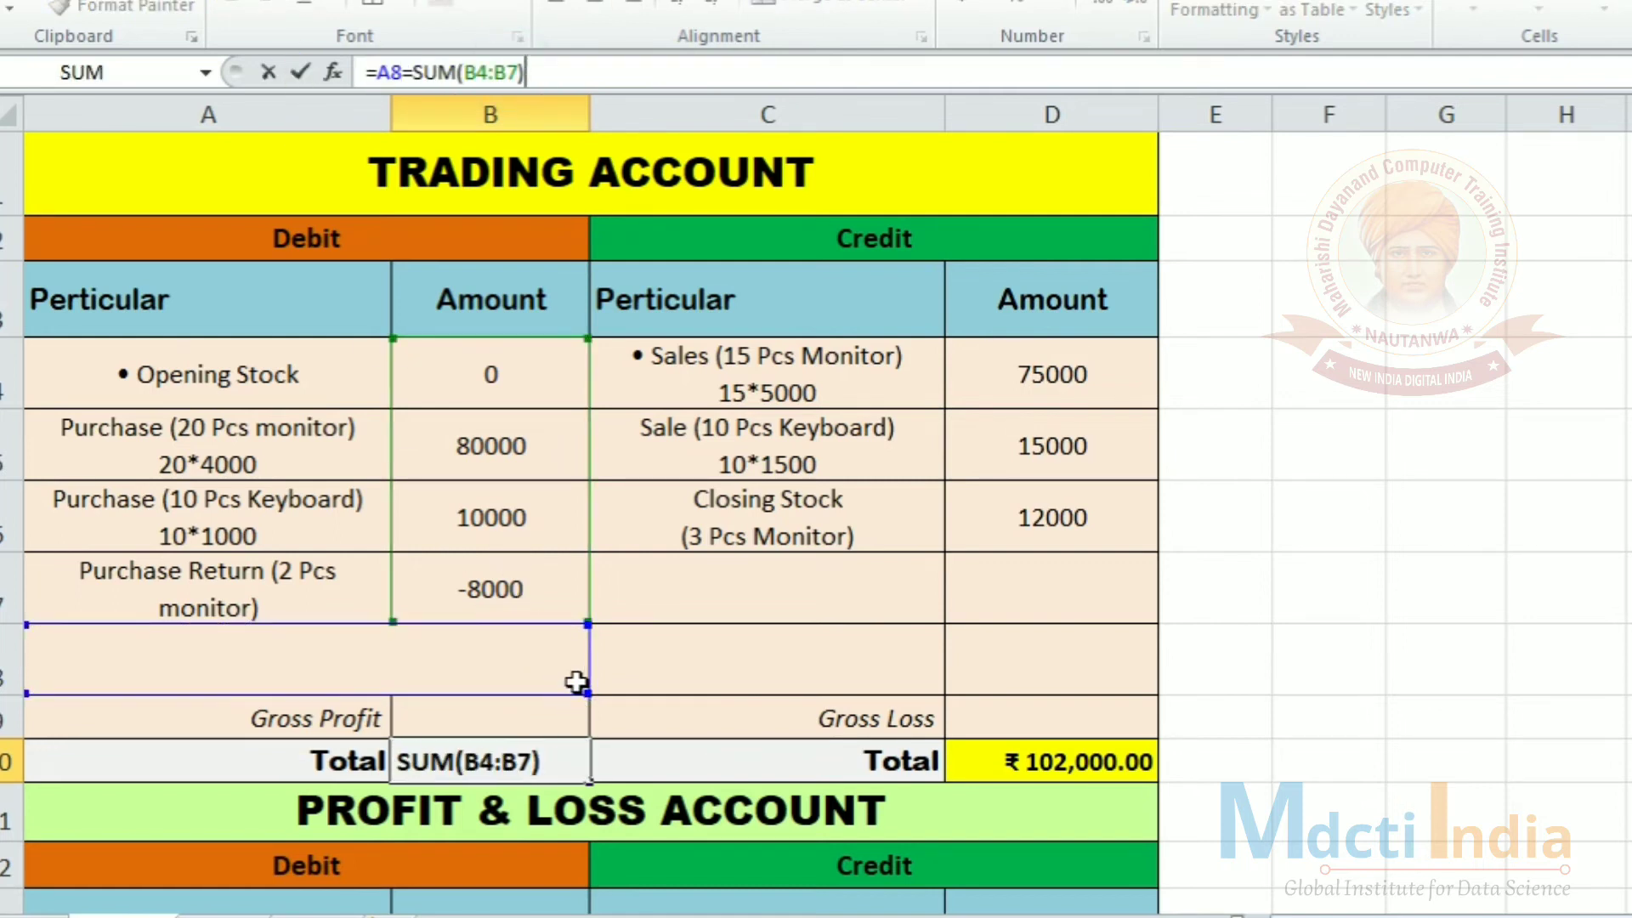
pyautogui.hotkey('ctrl', 'z')
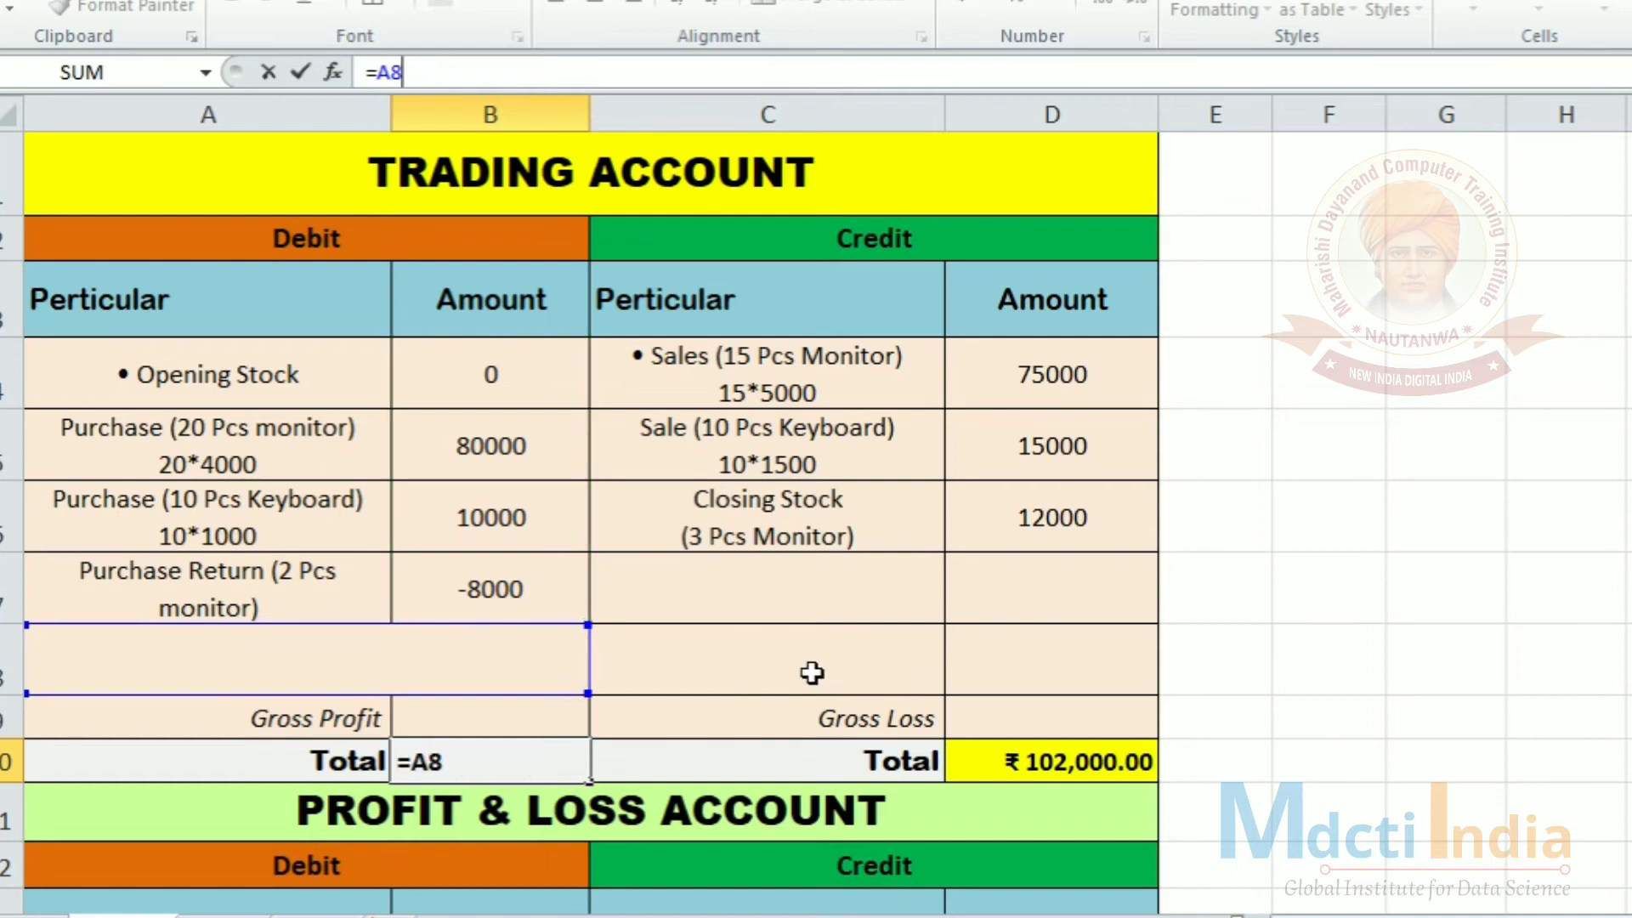
pyautogui.hotkey('ctrl', 'v')
pyautogui.press('Return')
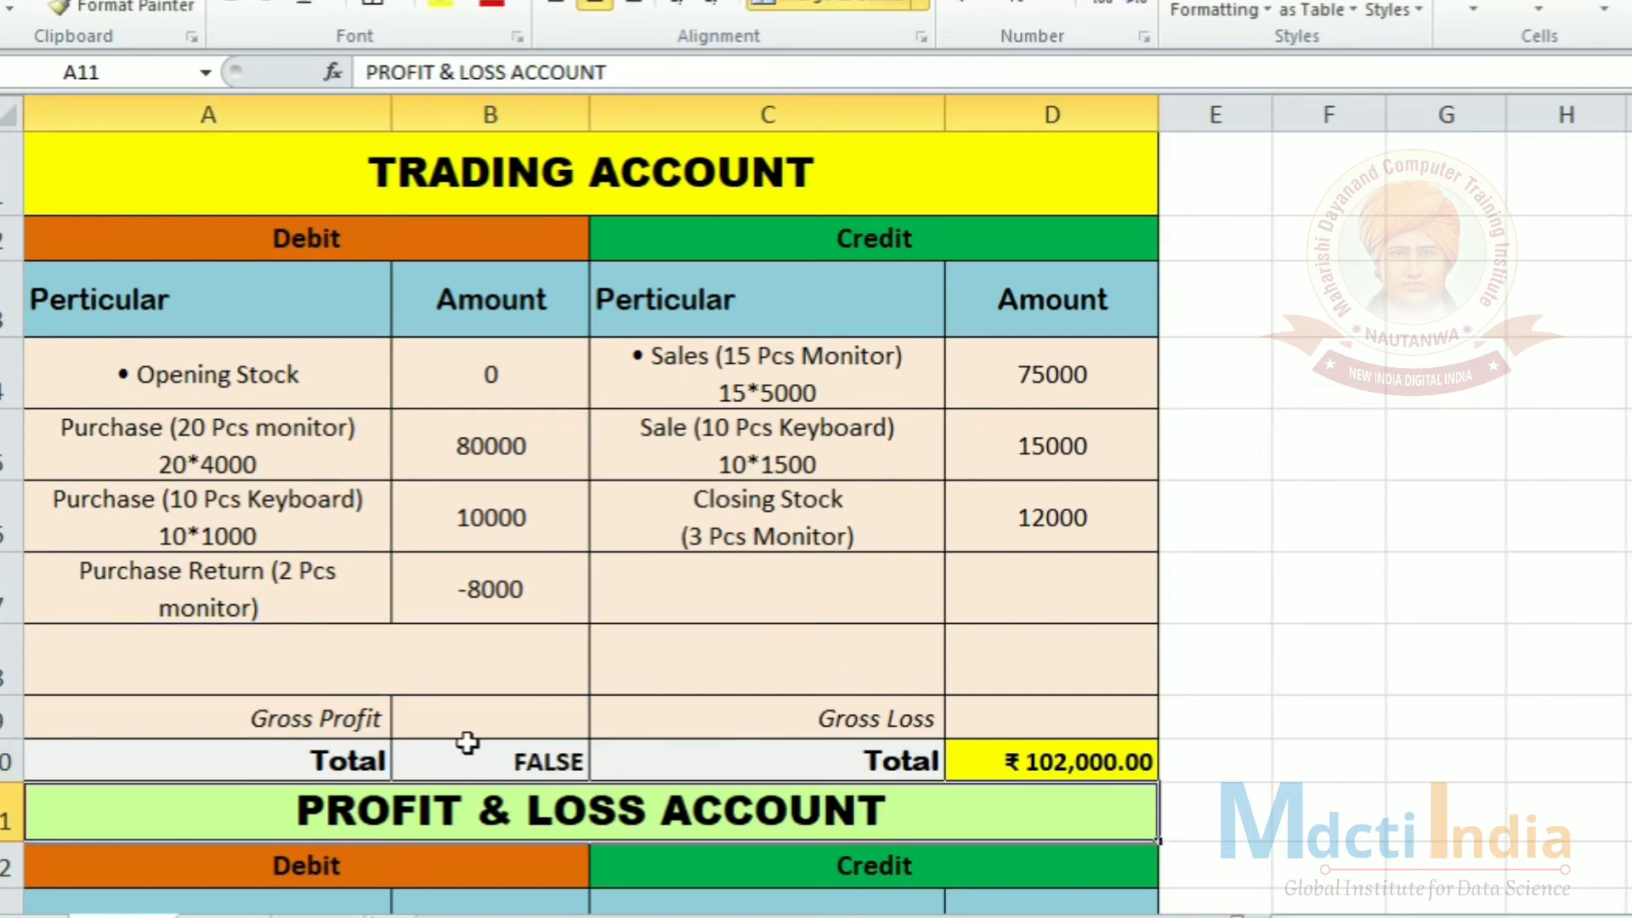
# Undo the formula entries in debit total cell B10, keeping =-(2*4000) as the purchase return amount in B7
pyautogui.hotkey('ctrl', 'z')
pyautogui.hotkey('ctrl', 'z')
pyautogui.hotkey('ctrl', 'z')
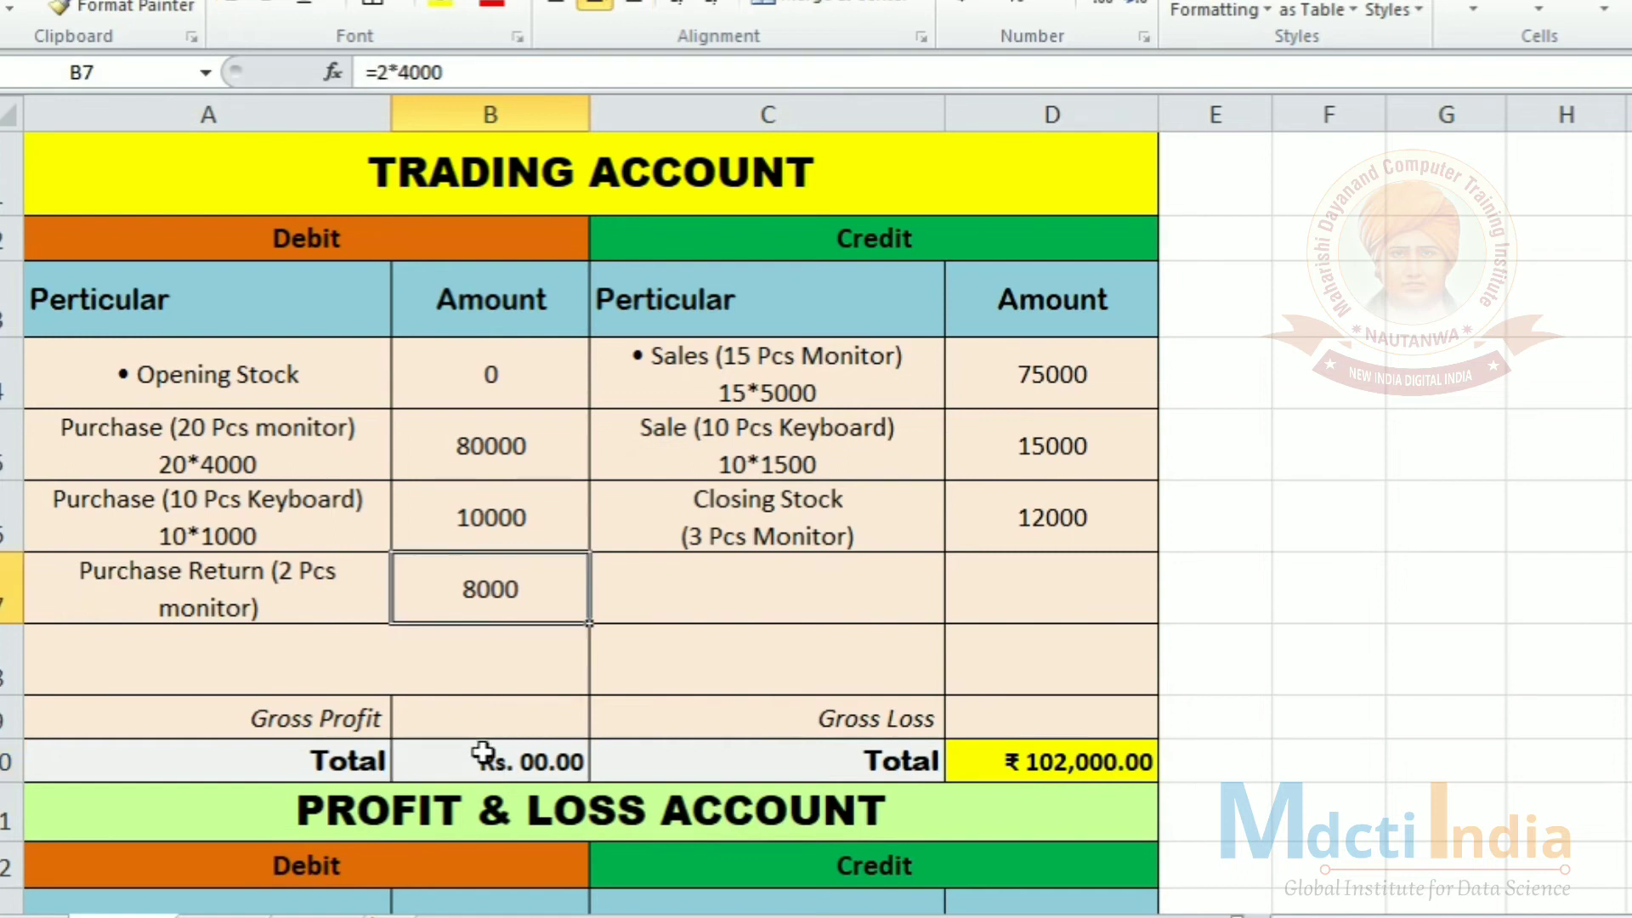
pyautogui.hotkey('ctrl', 'y')
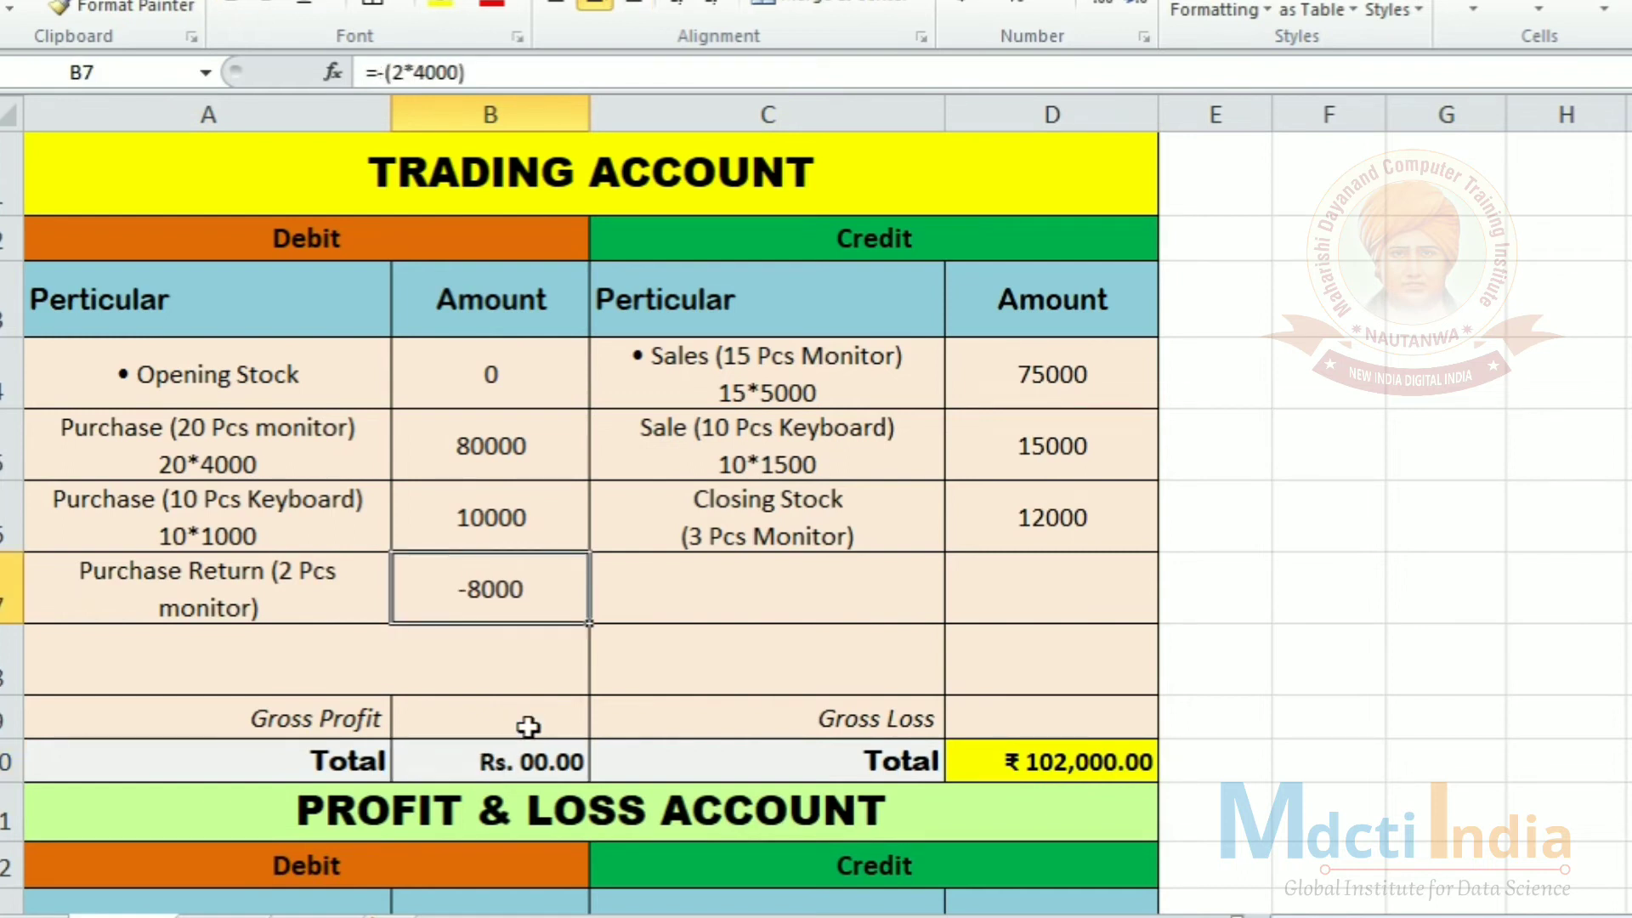
# Subtotal the debit amounts in merged cell A8 with the formula =sum(B4:B7)
pyautogui.doubleClick(529, 672)
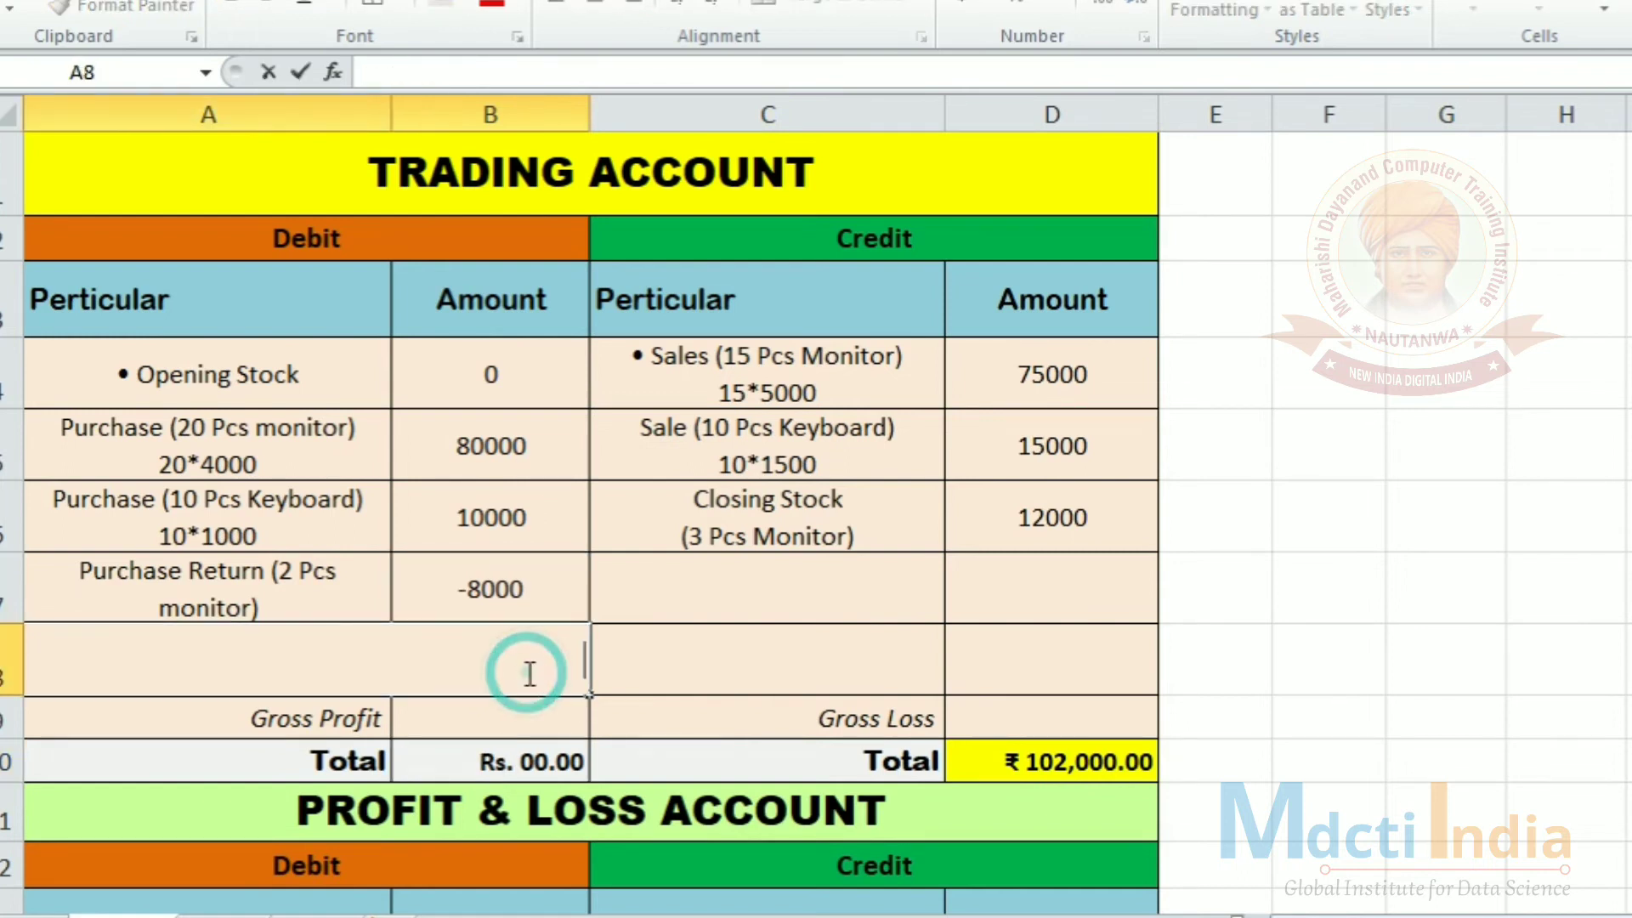
pyautogui.write('=sum')
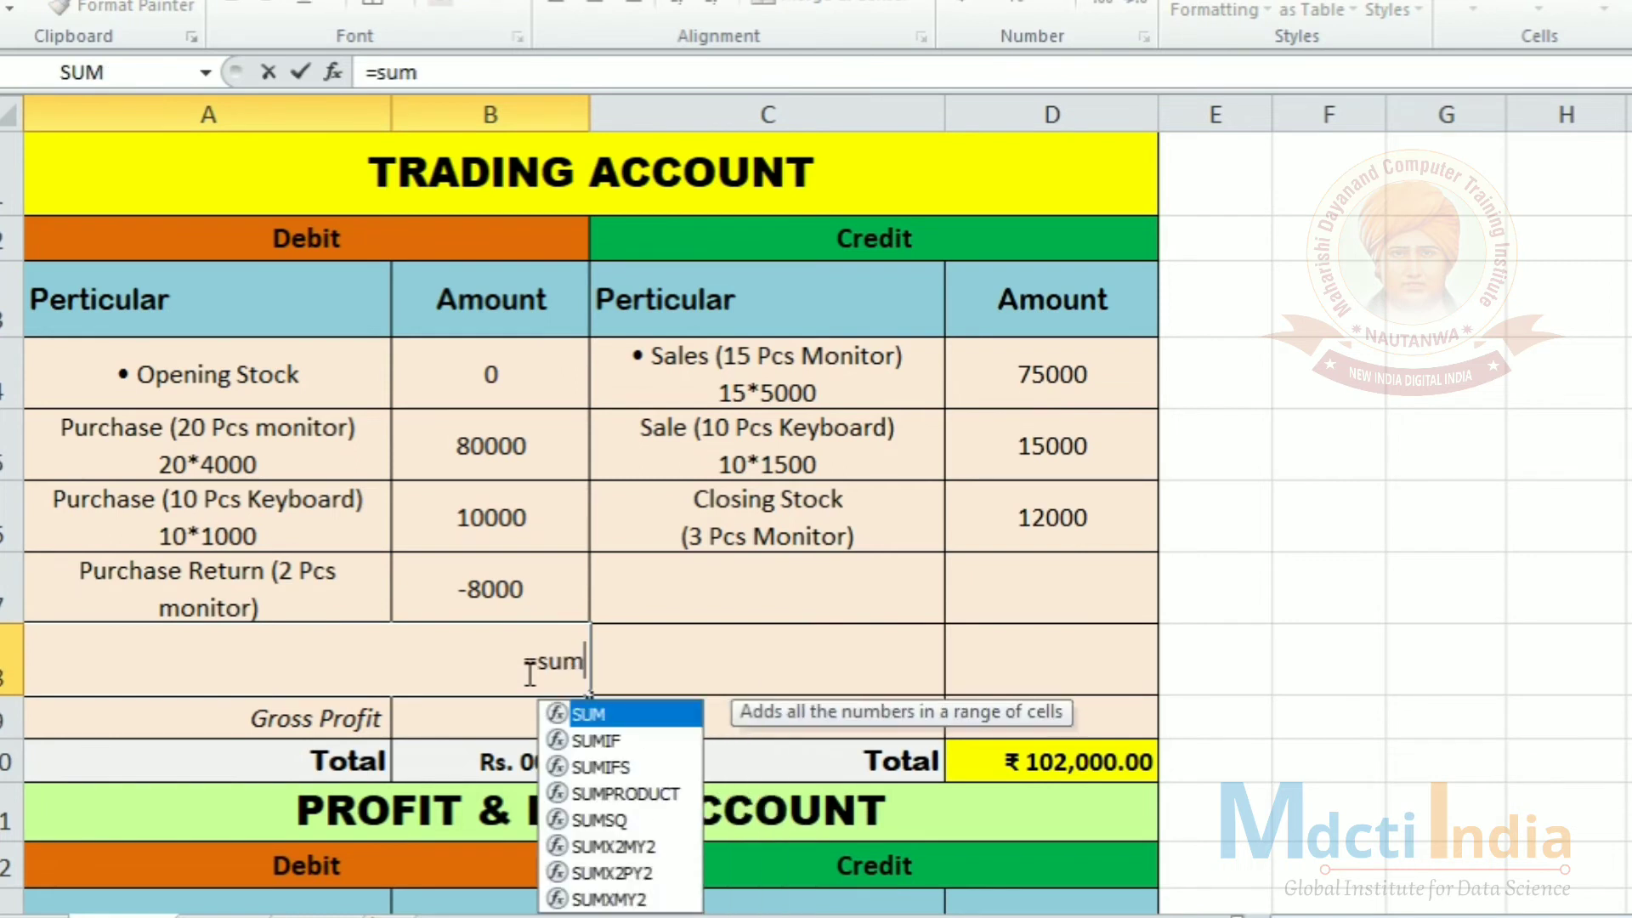
pyautogui.write('(')
pyautogui.click(484, 451)
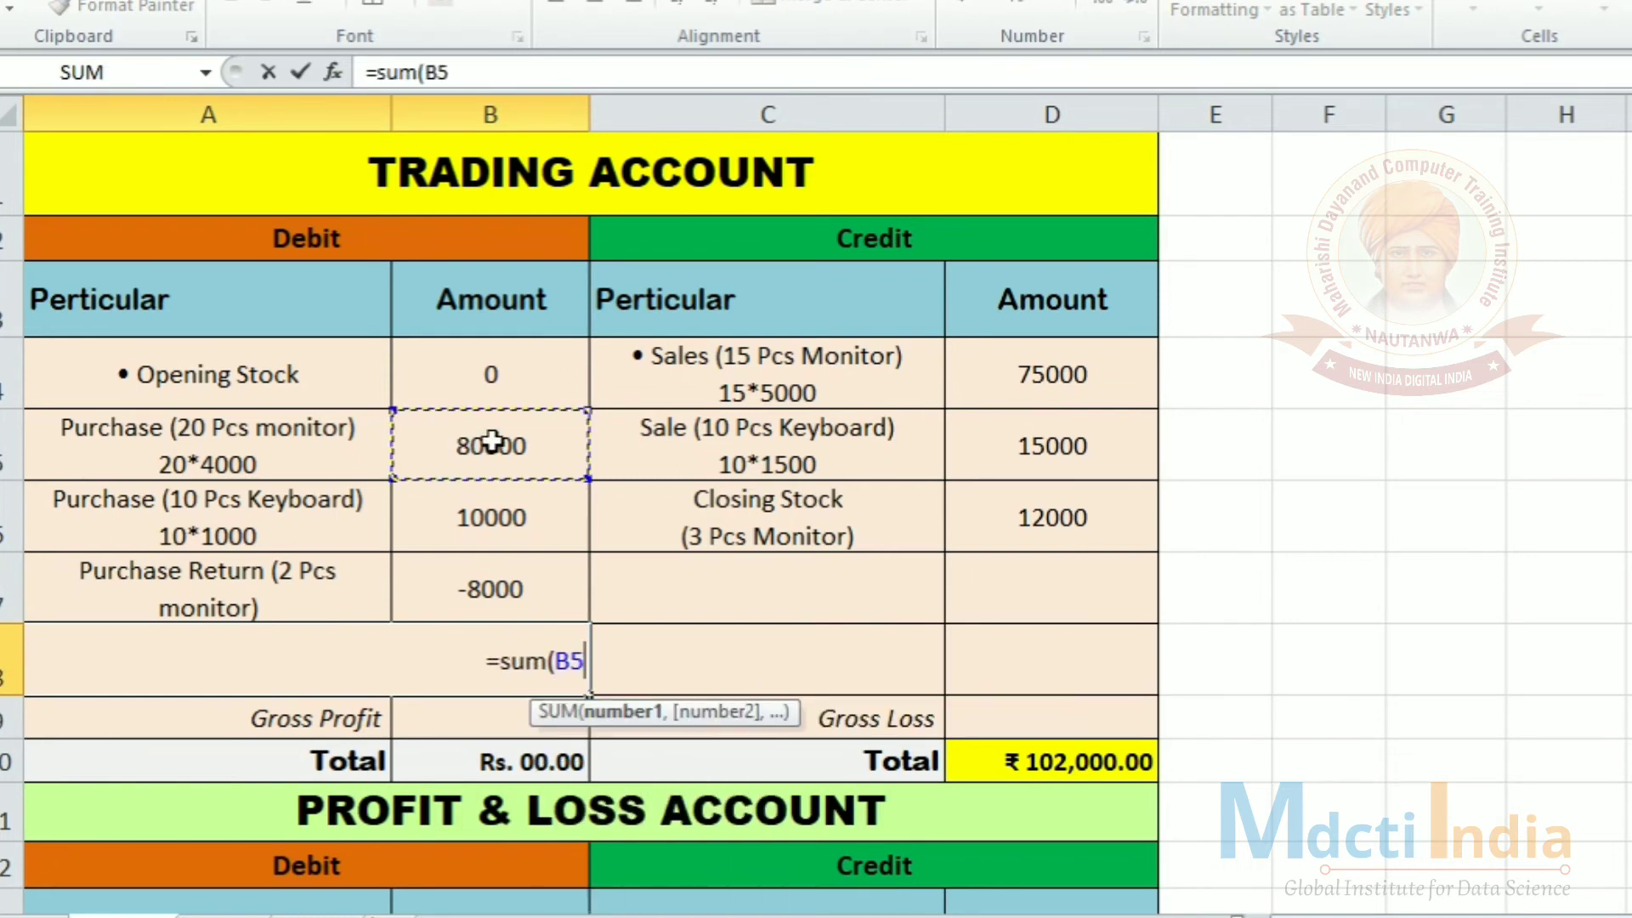
pyautogui.moveTo(504, 375); pyautogui.dragTo(509, 568)
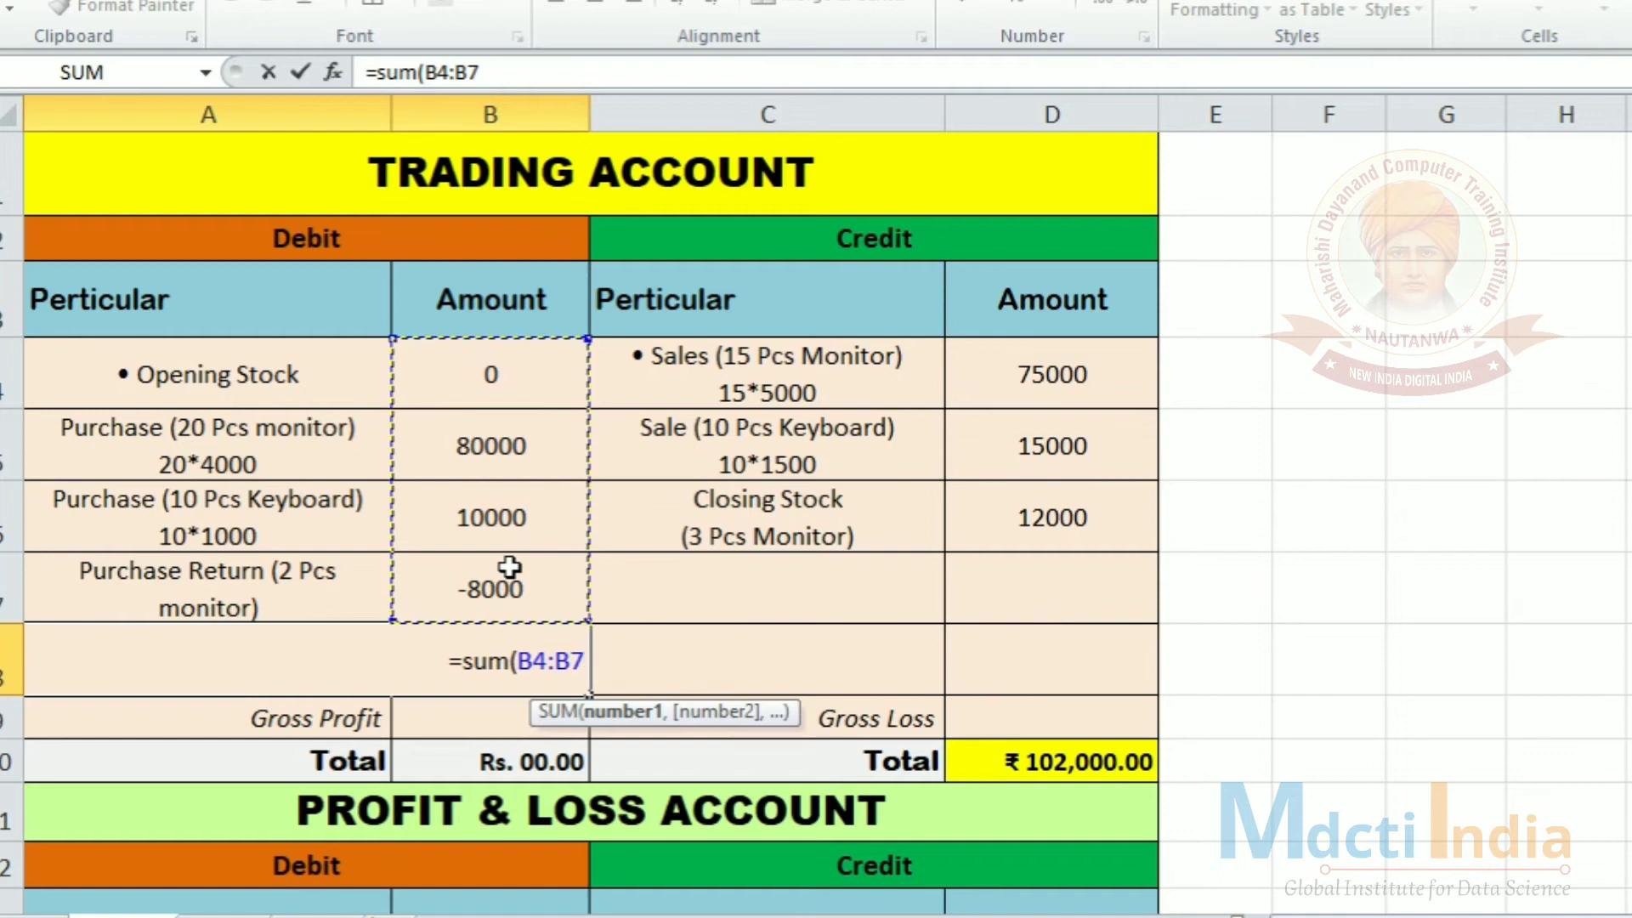
pyautogui.press('Return')
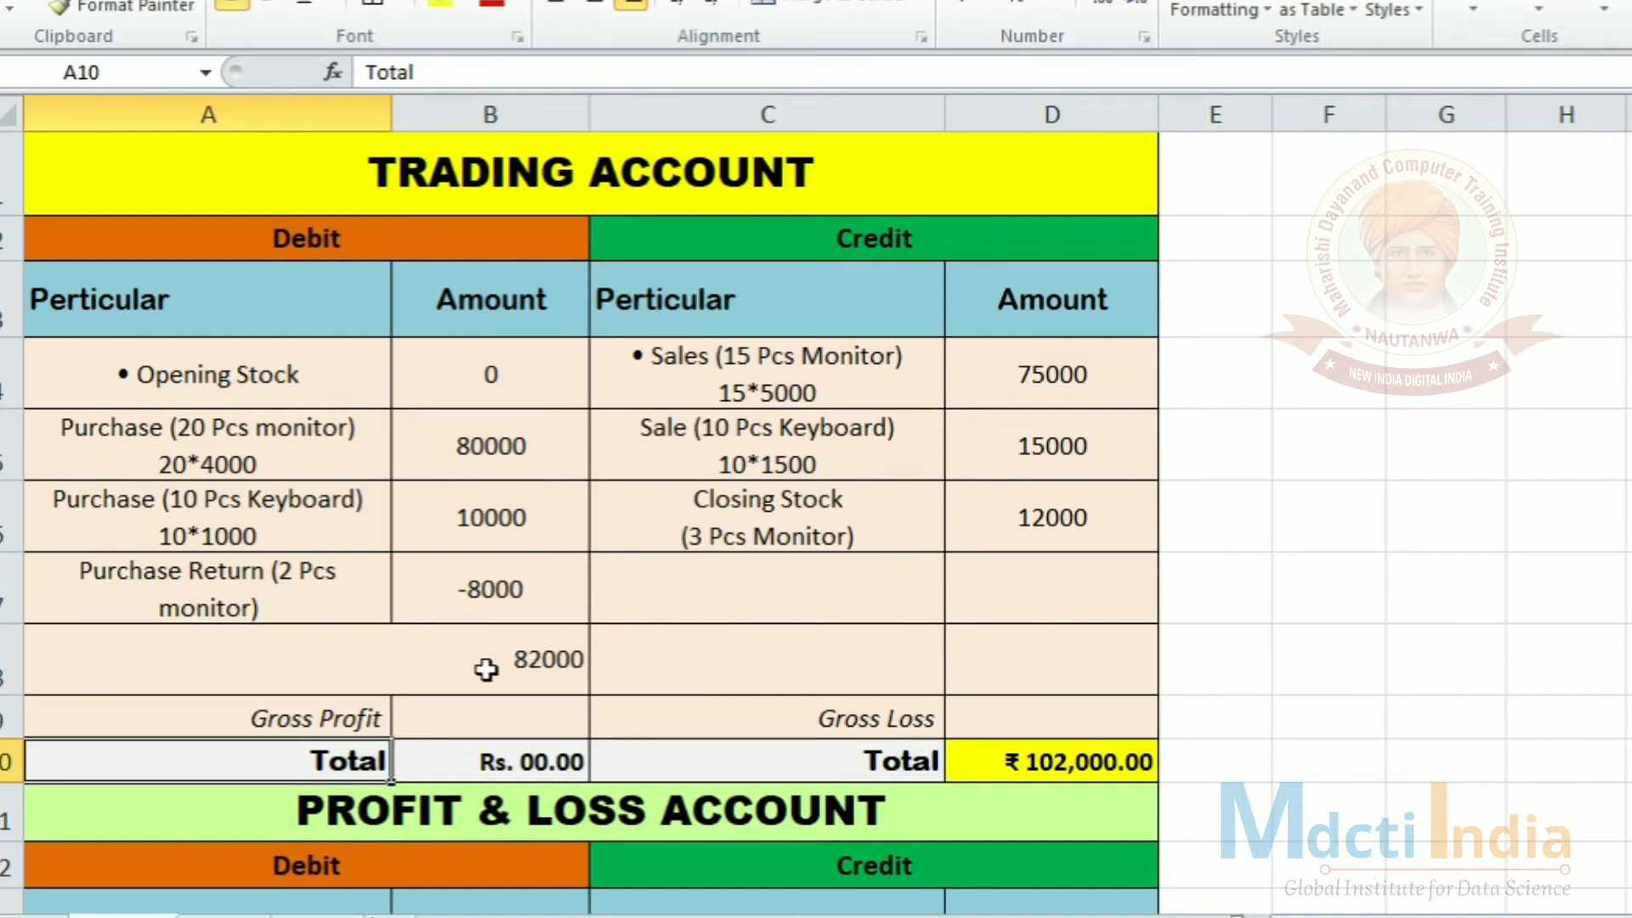
# Compare the credit total in D10 with the debit subtotal in A8, and check the gross profit and gross loss cells
pyautogui.click(1045, 761)
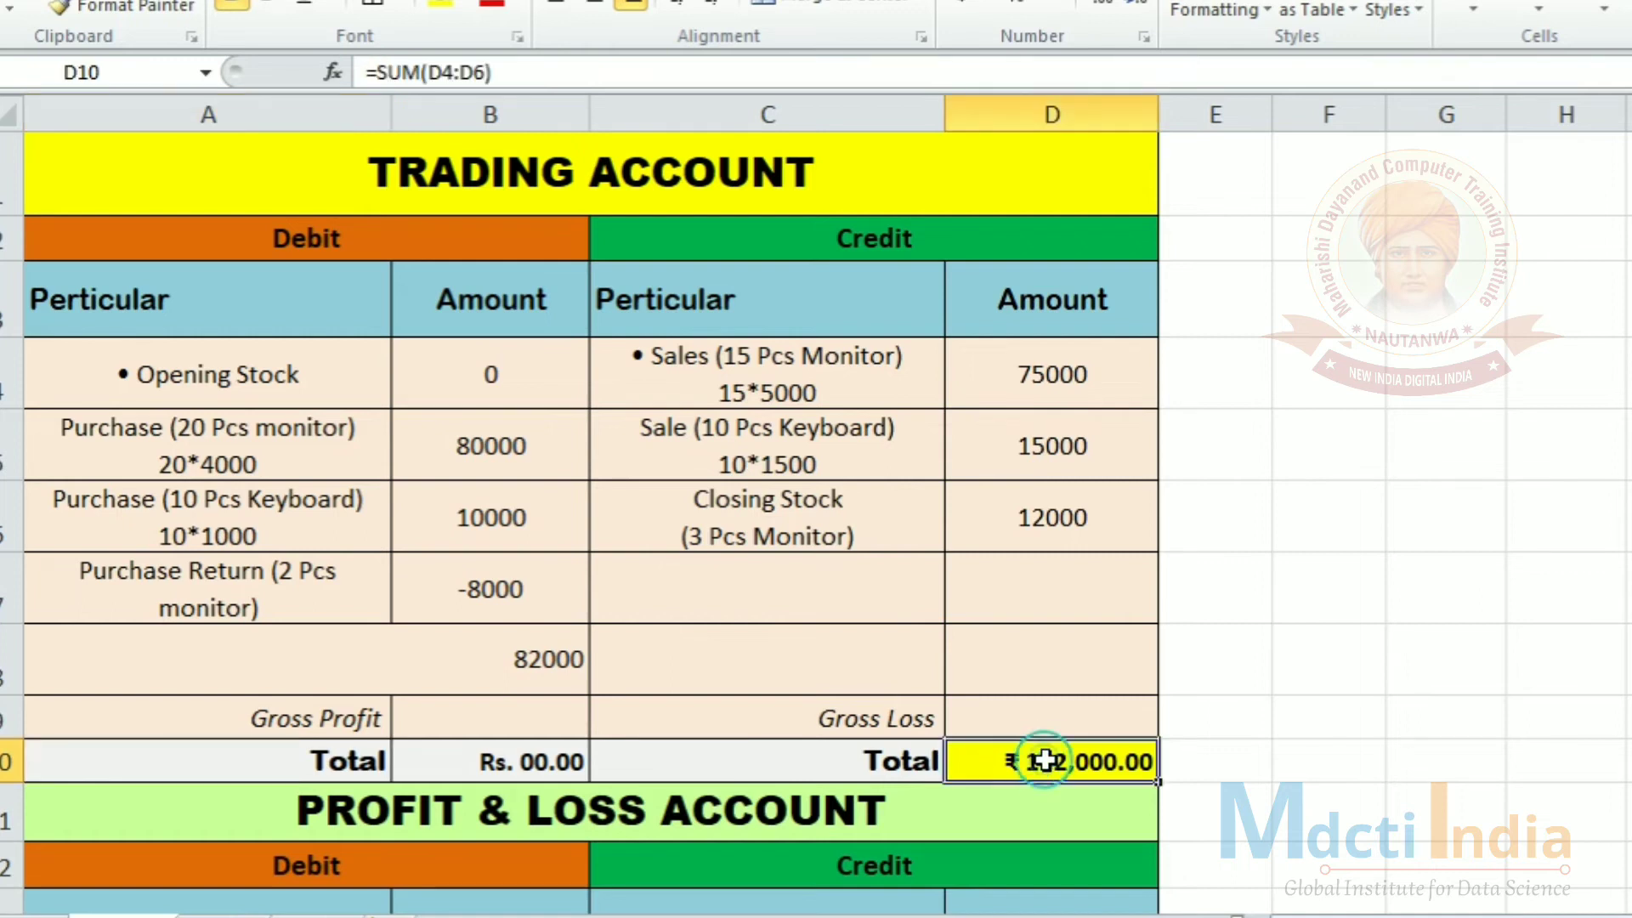
pyautogui.click(522, 768)
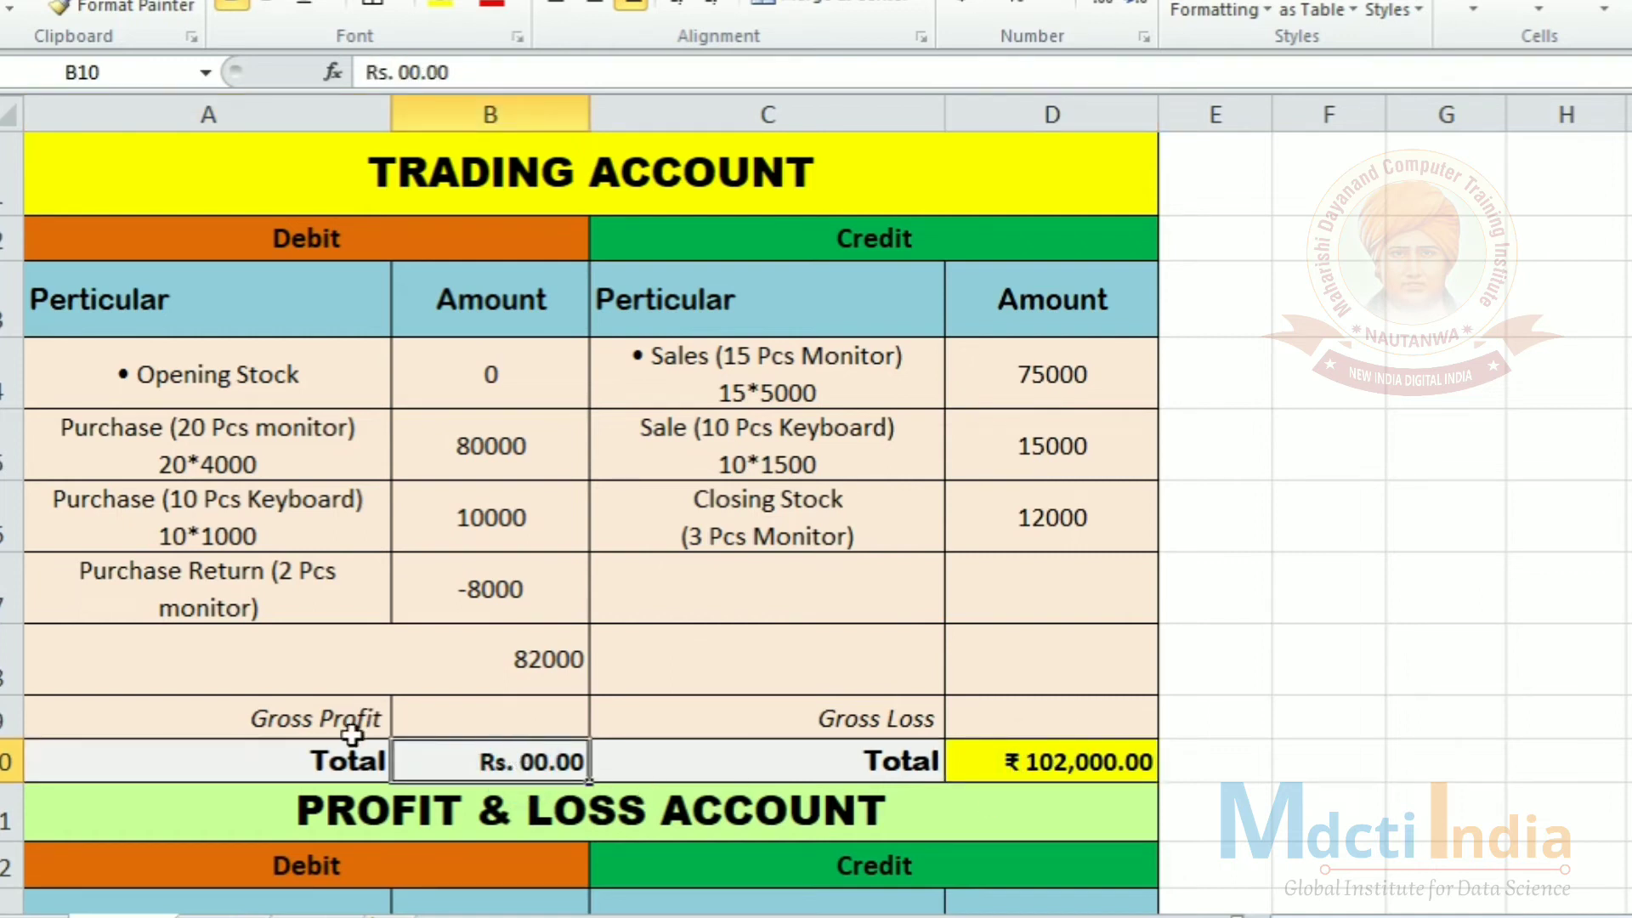
pyautogui.click(455, 725)
pyautogui.click(999, 711)
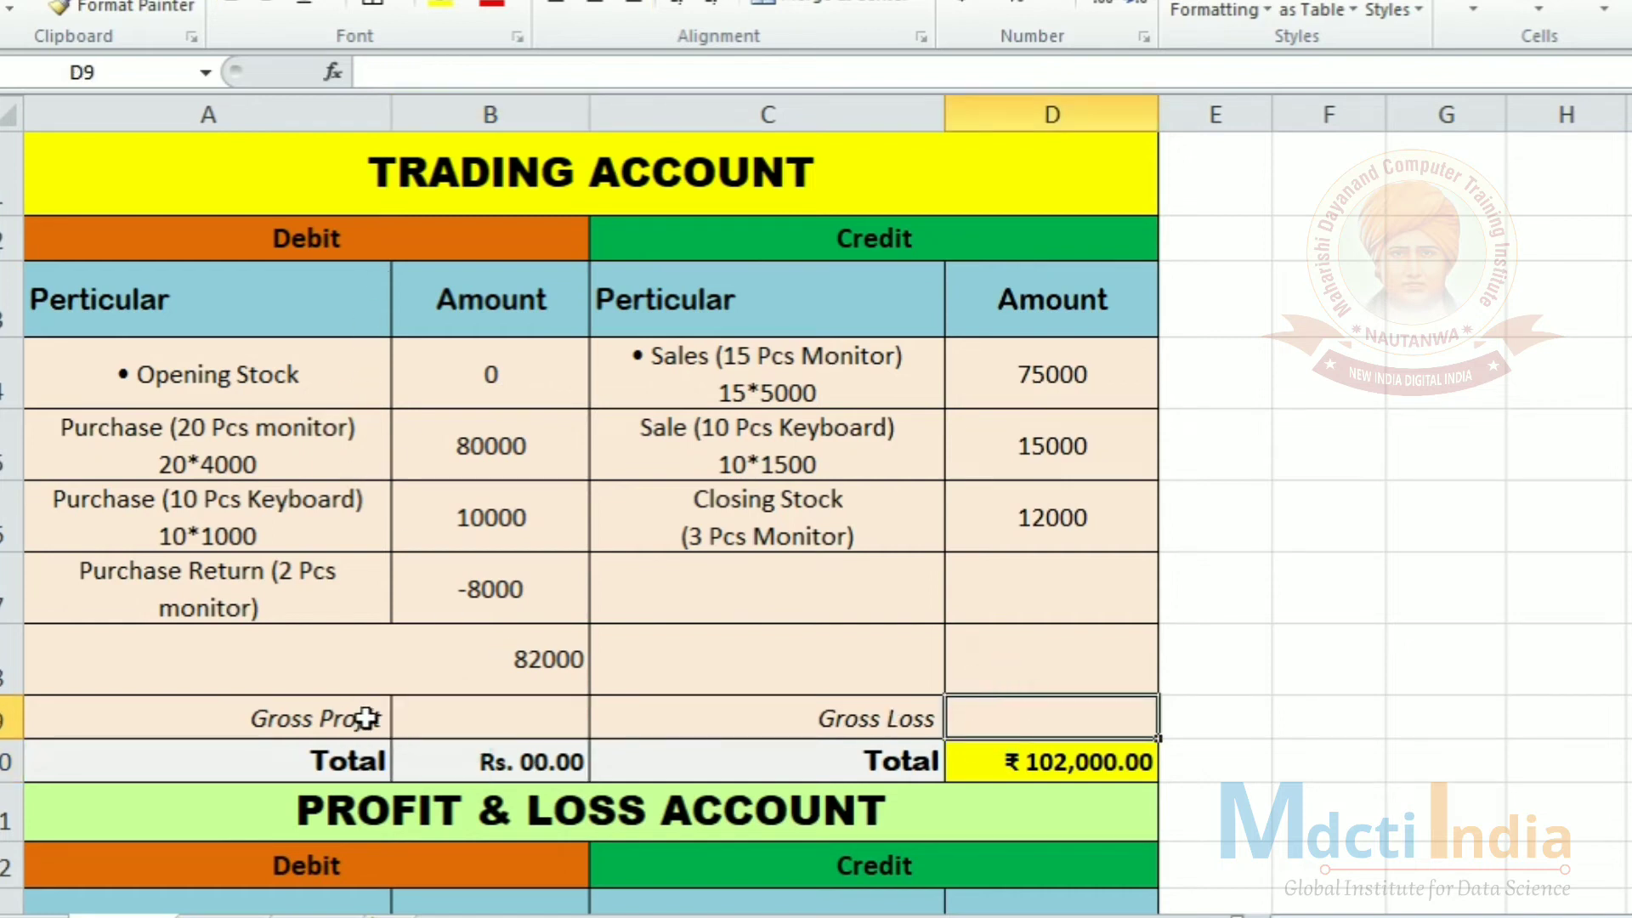
pyautogui.click(470, 719)
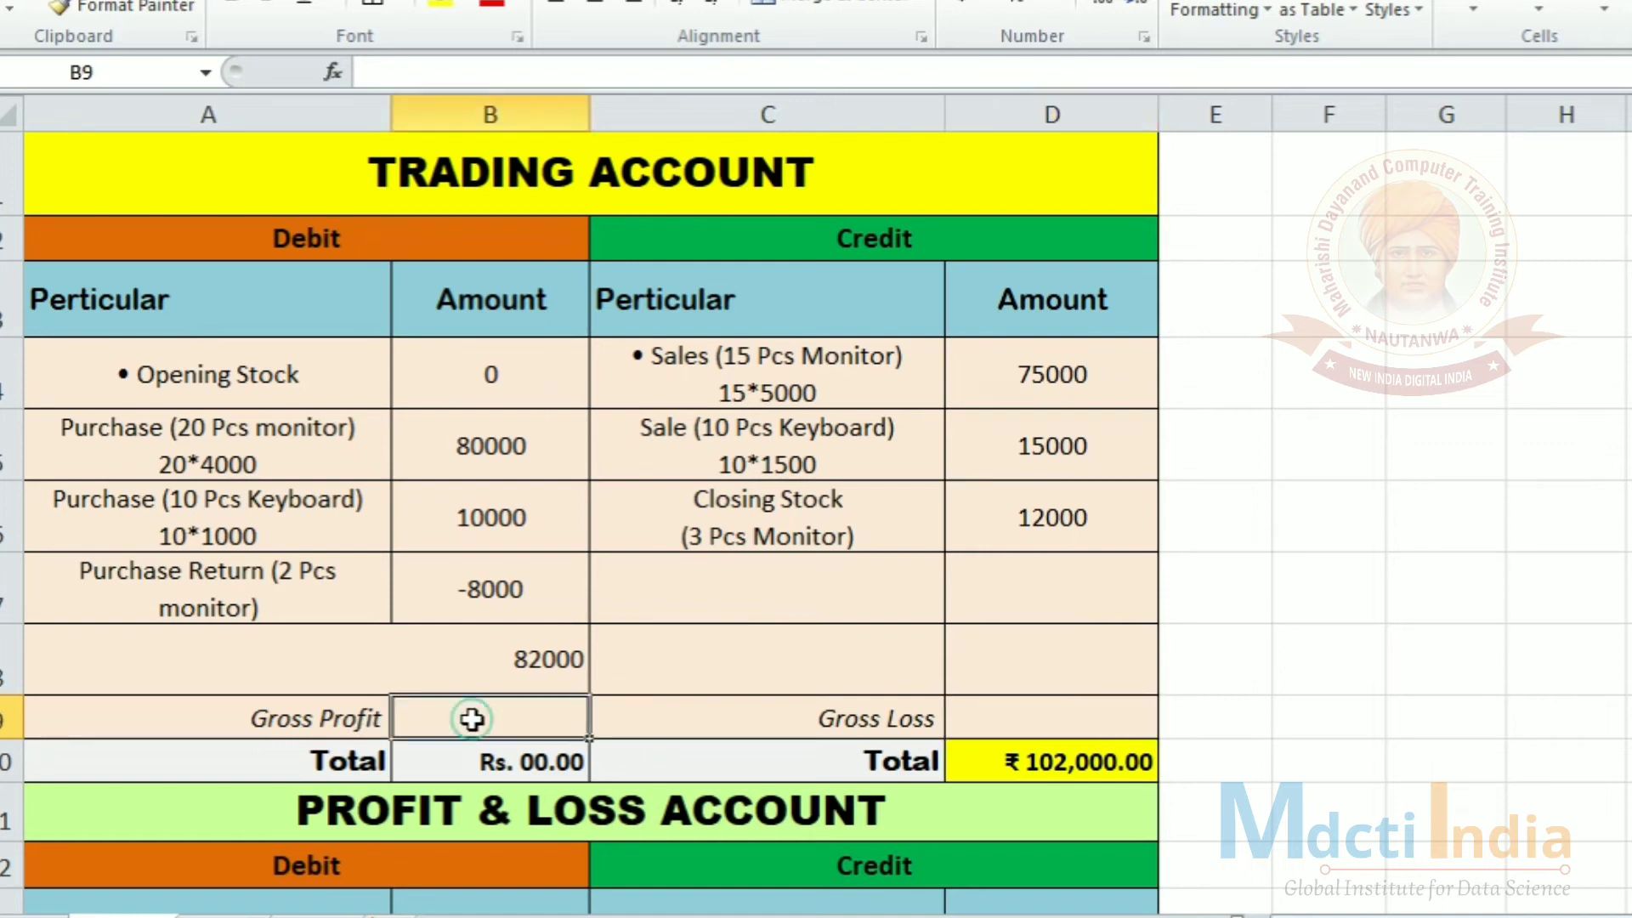
pyautogui.click(531, 662)
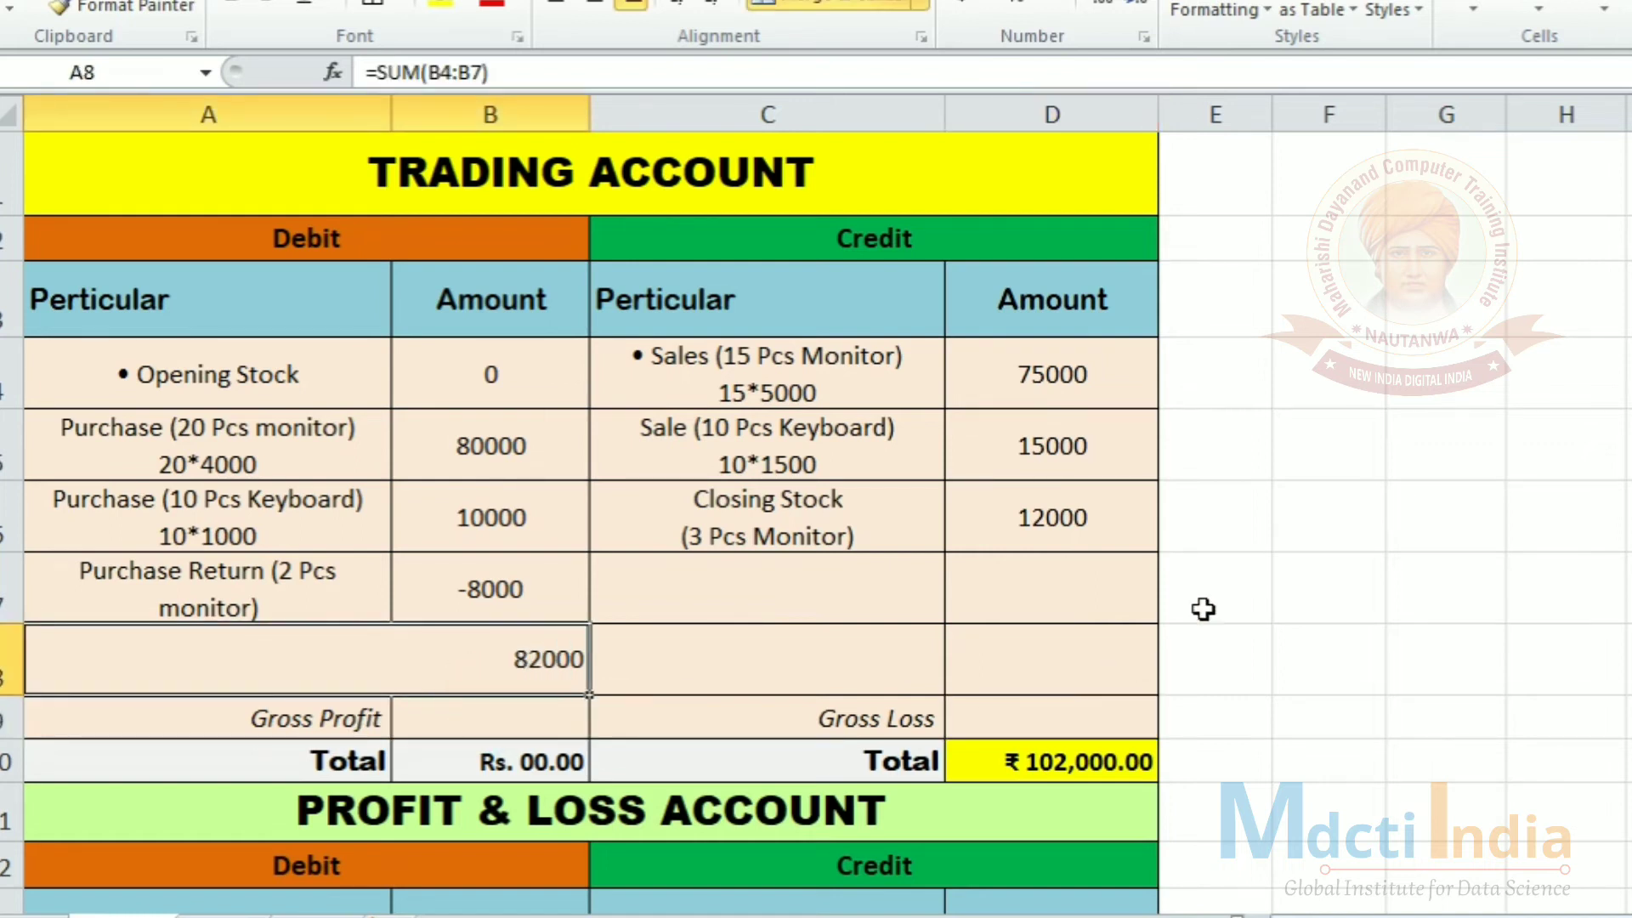
pyautogui.click(1314, 494)
pyautogui.write('10')
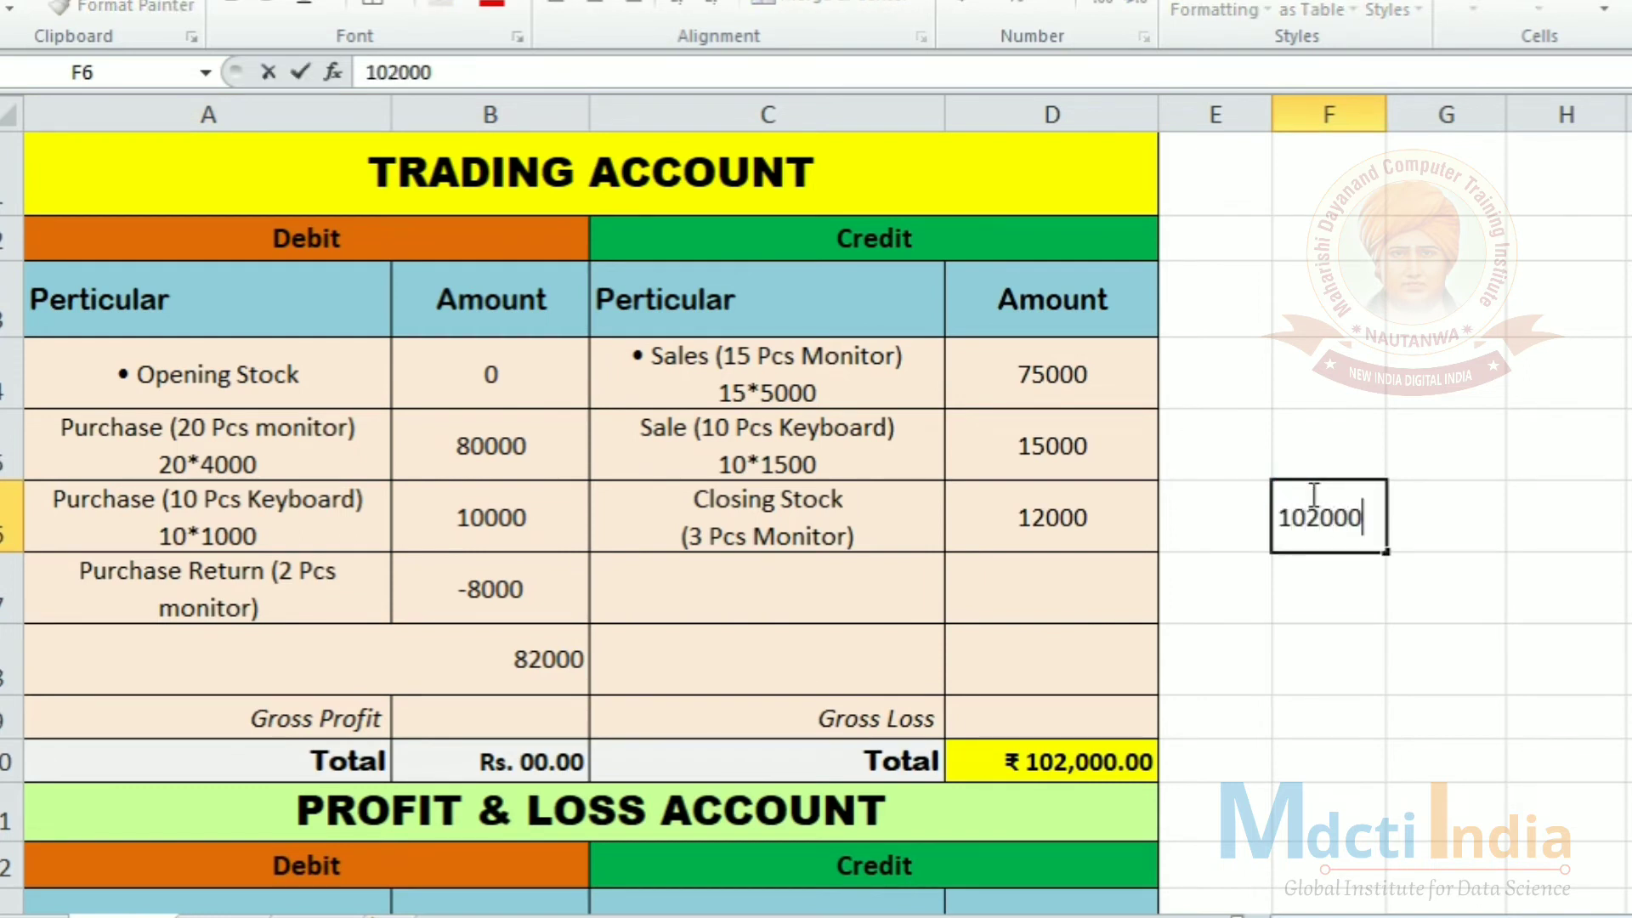
pyautogui.write('2000')
pyautogui.press('Left')
pyautogui.press('Left')
pyautogui.press('Right')
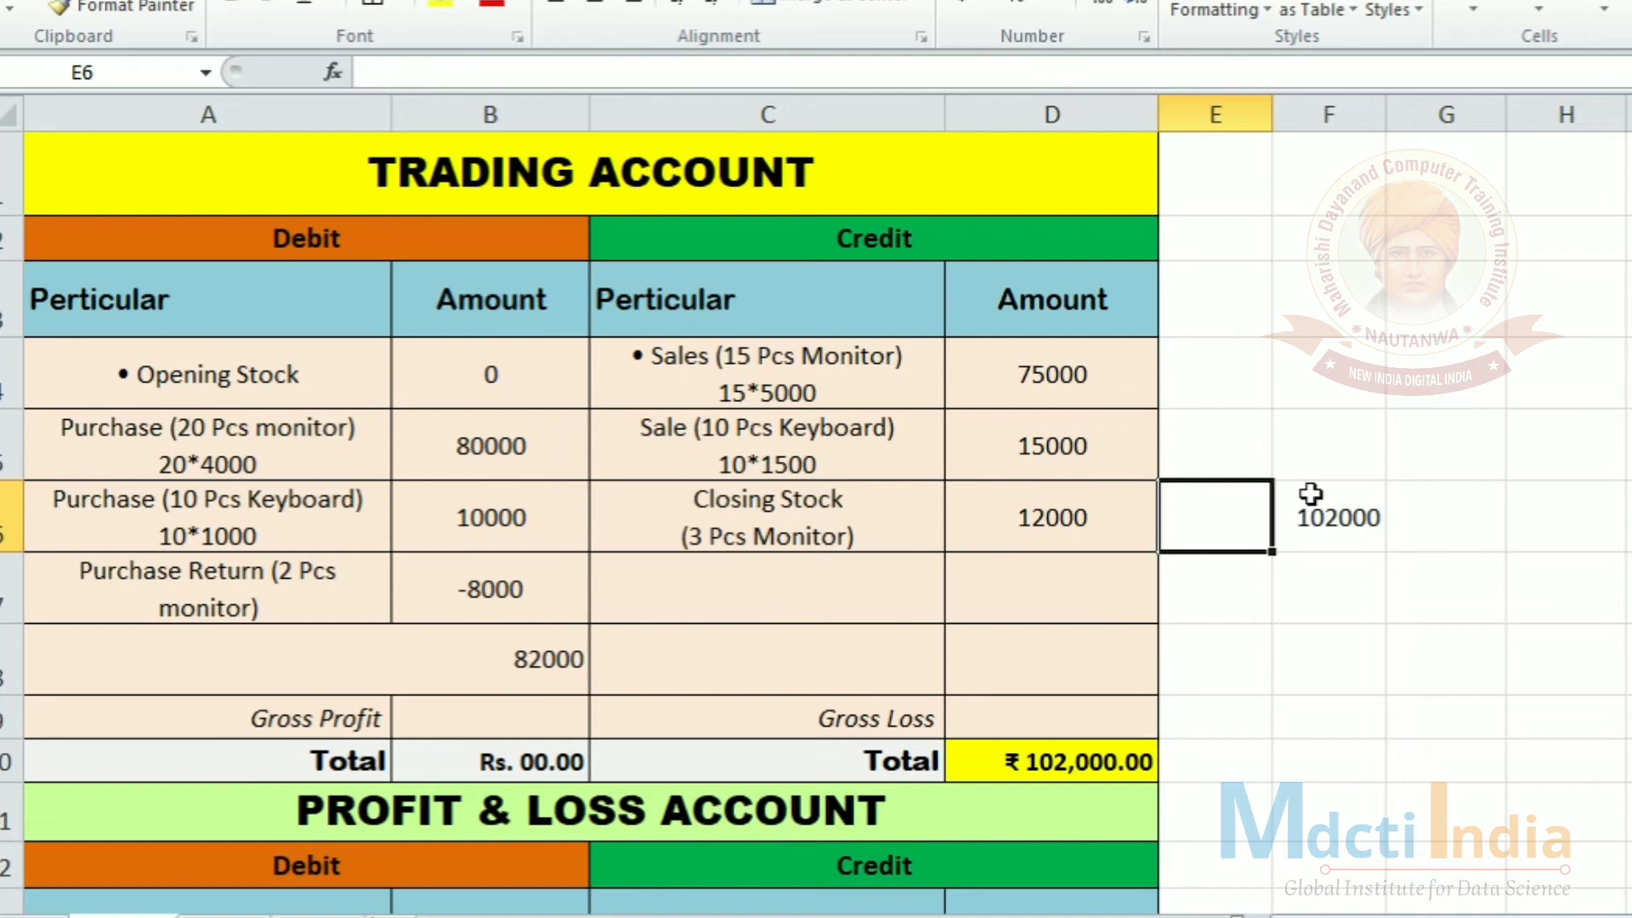
pyautogui.click(1311, 493)
pyautogui.press('F2')
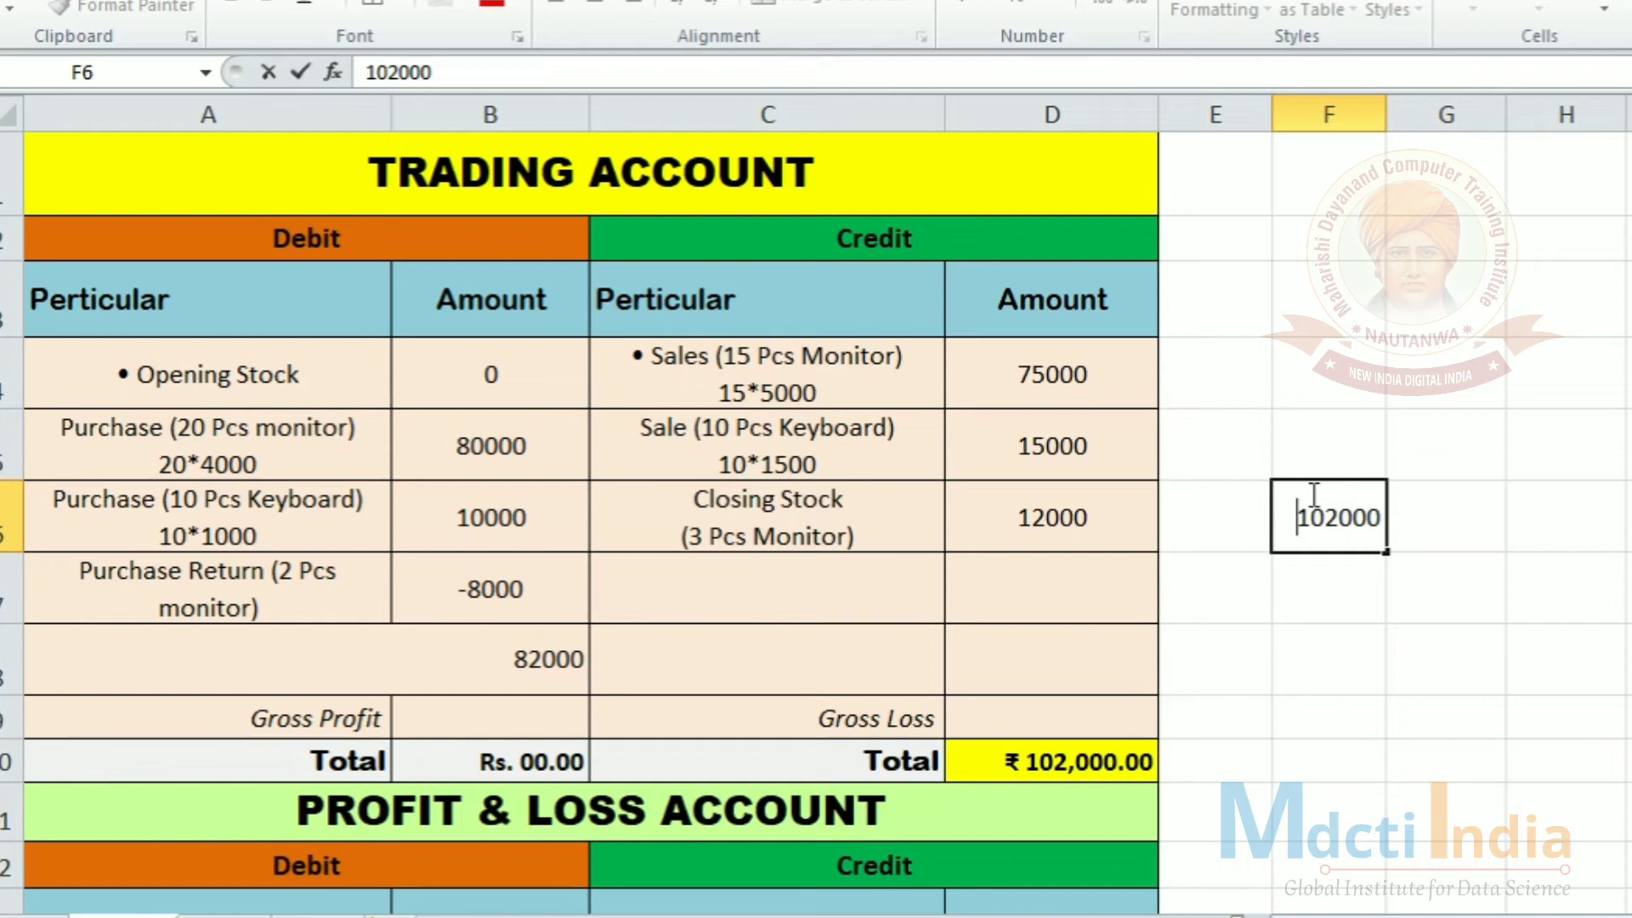
pyautogui.press('Home')
pyautogui.write('=')
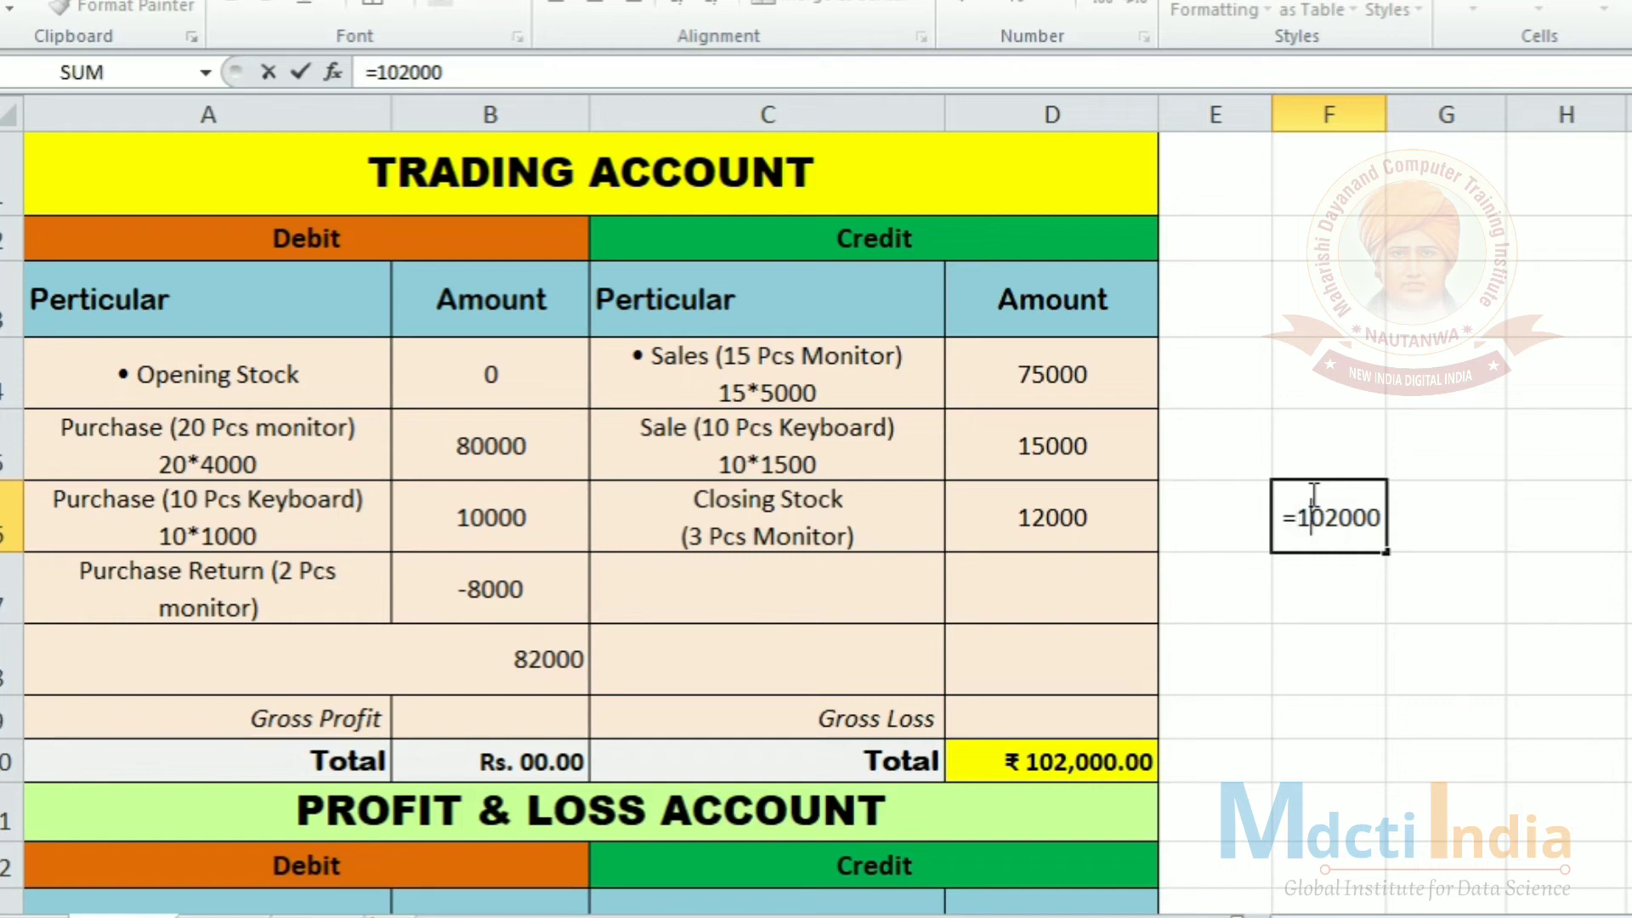
pyautogui.write('-8')
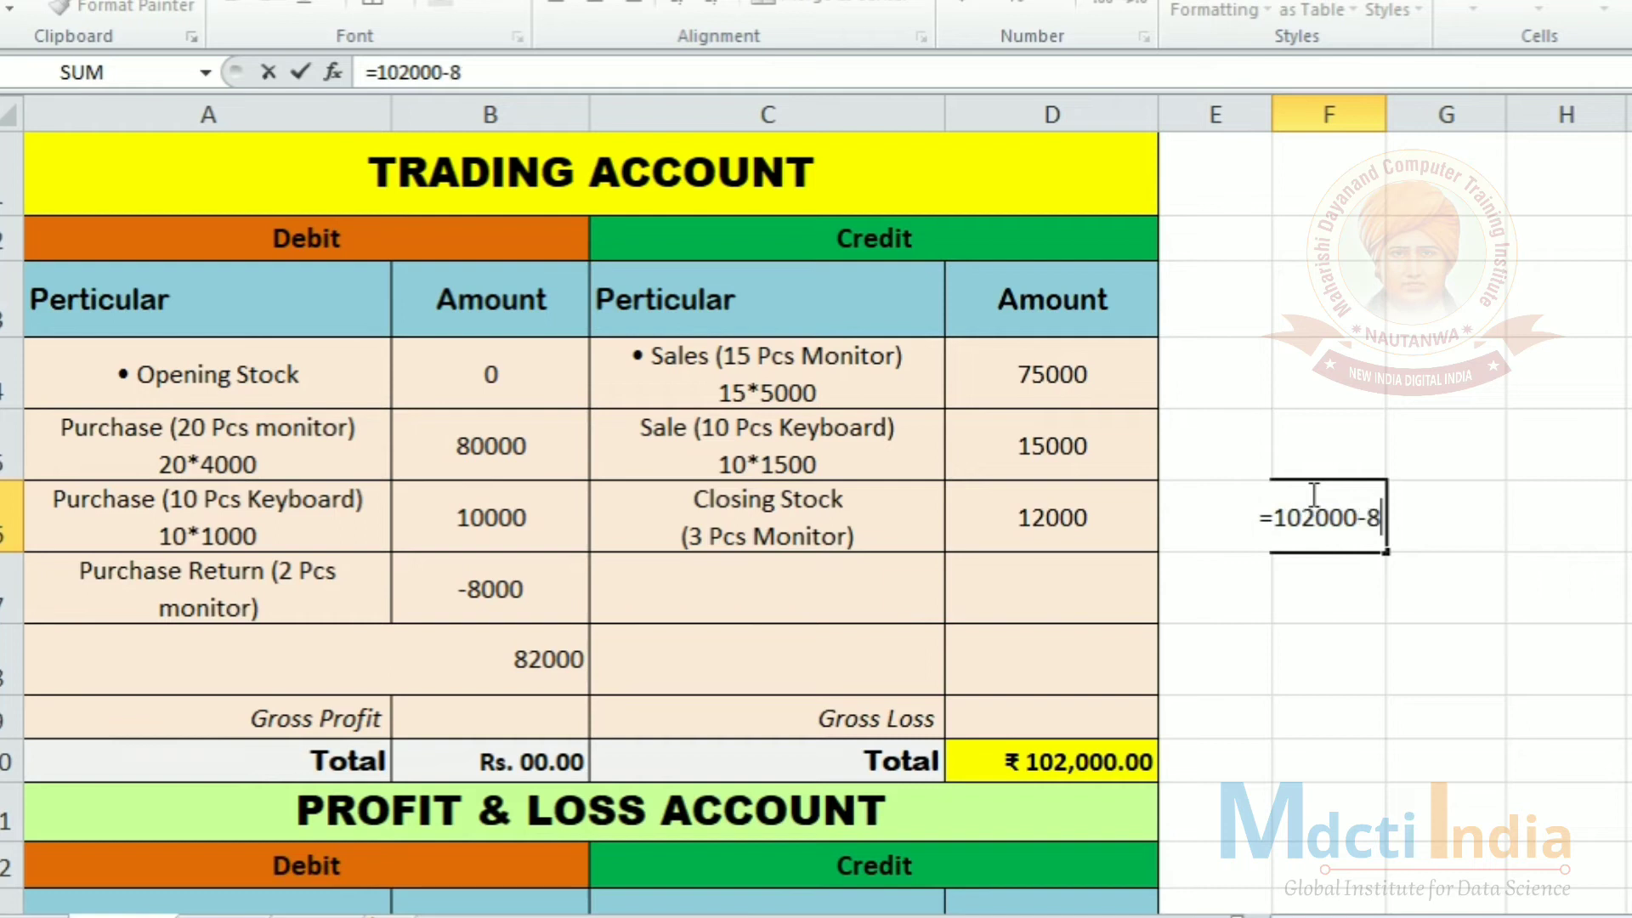
pyautogui.write('2000')
pyautogui.press('Return')
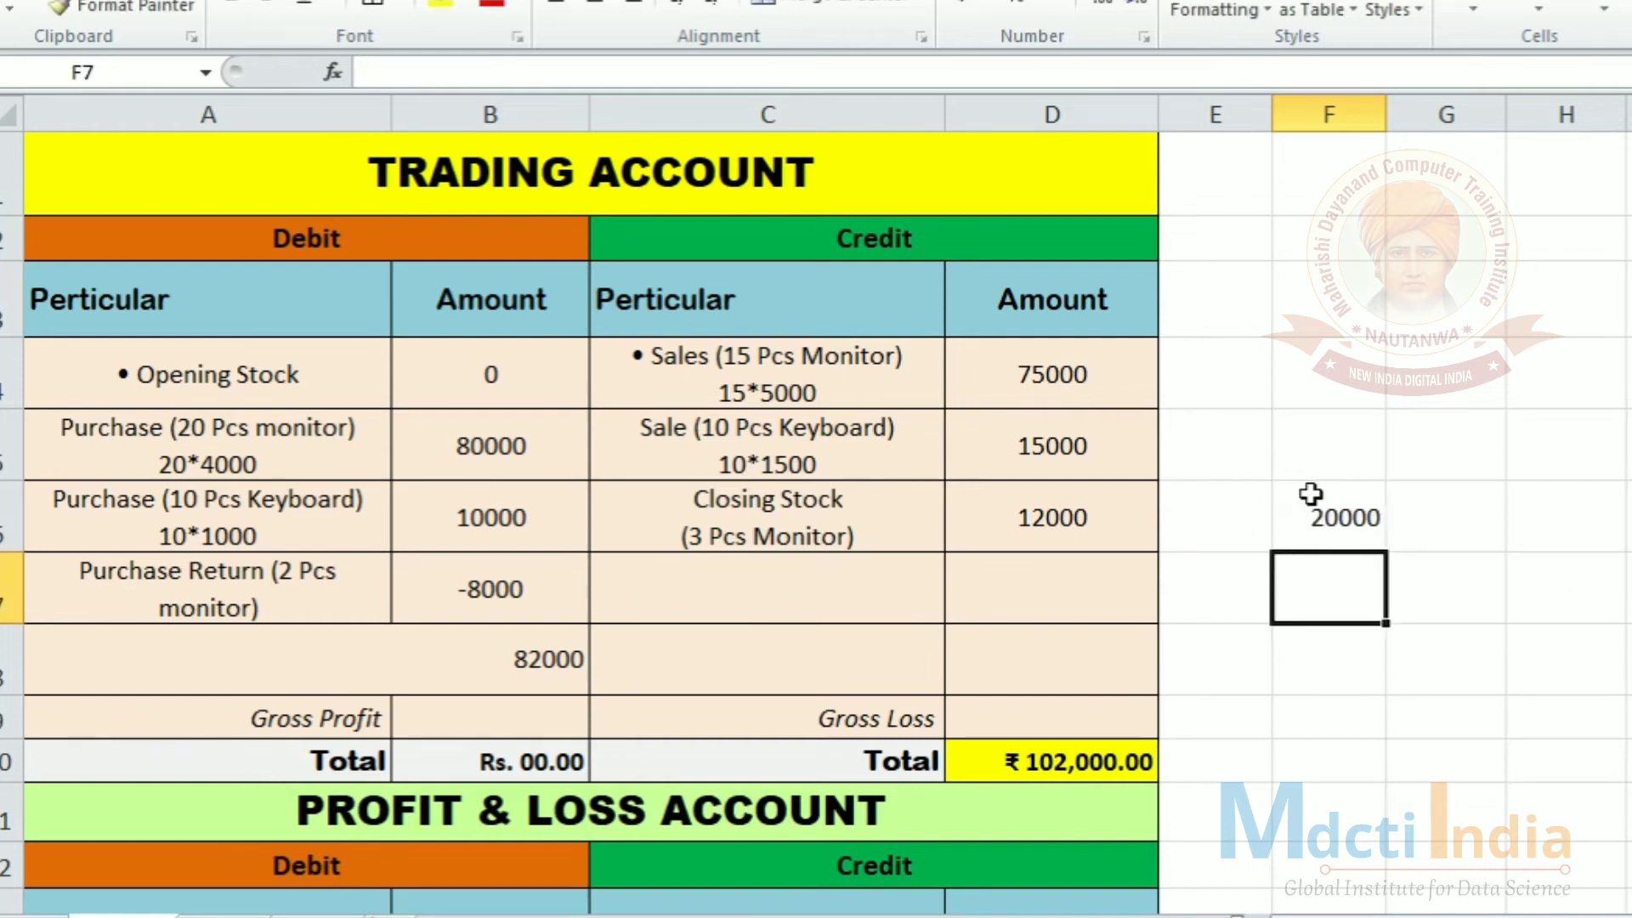
pyautogui.click(1345, 529)
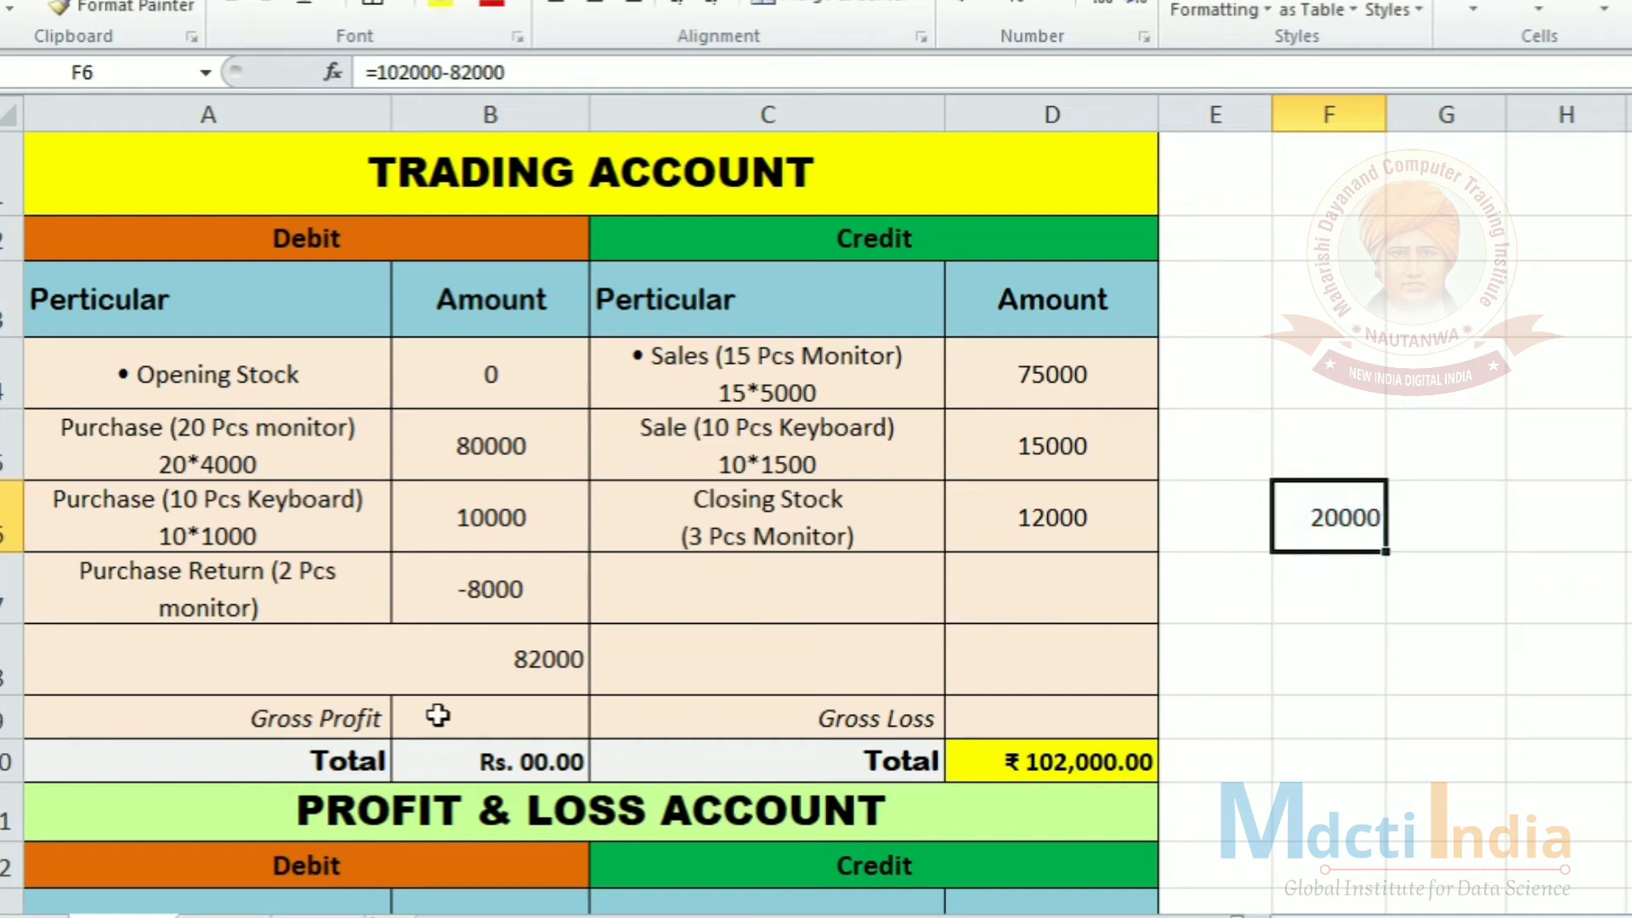
# Enter 20000 as the Gross Profit amount in cell B9 of the Trading Account
pyautogui.click(495, 719)
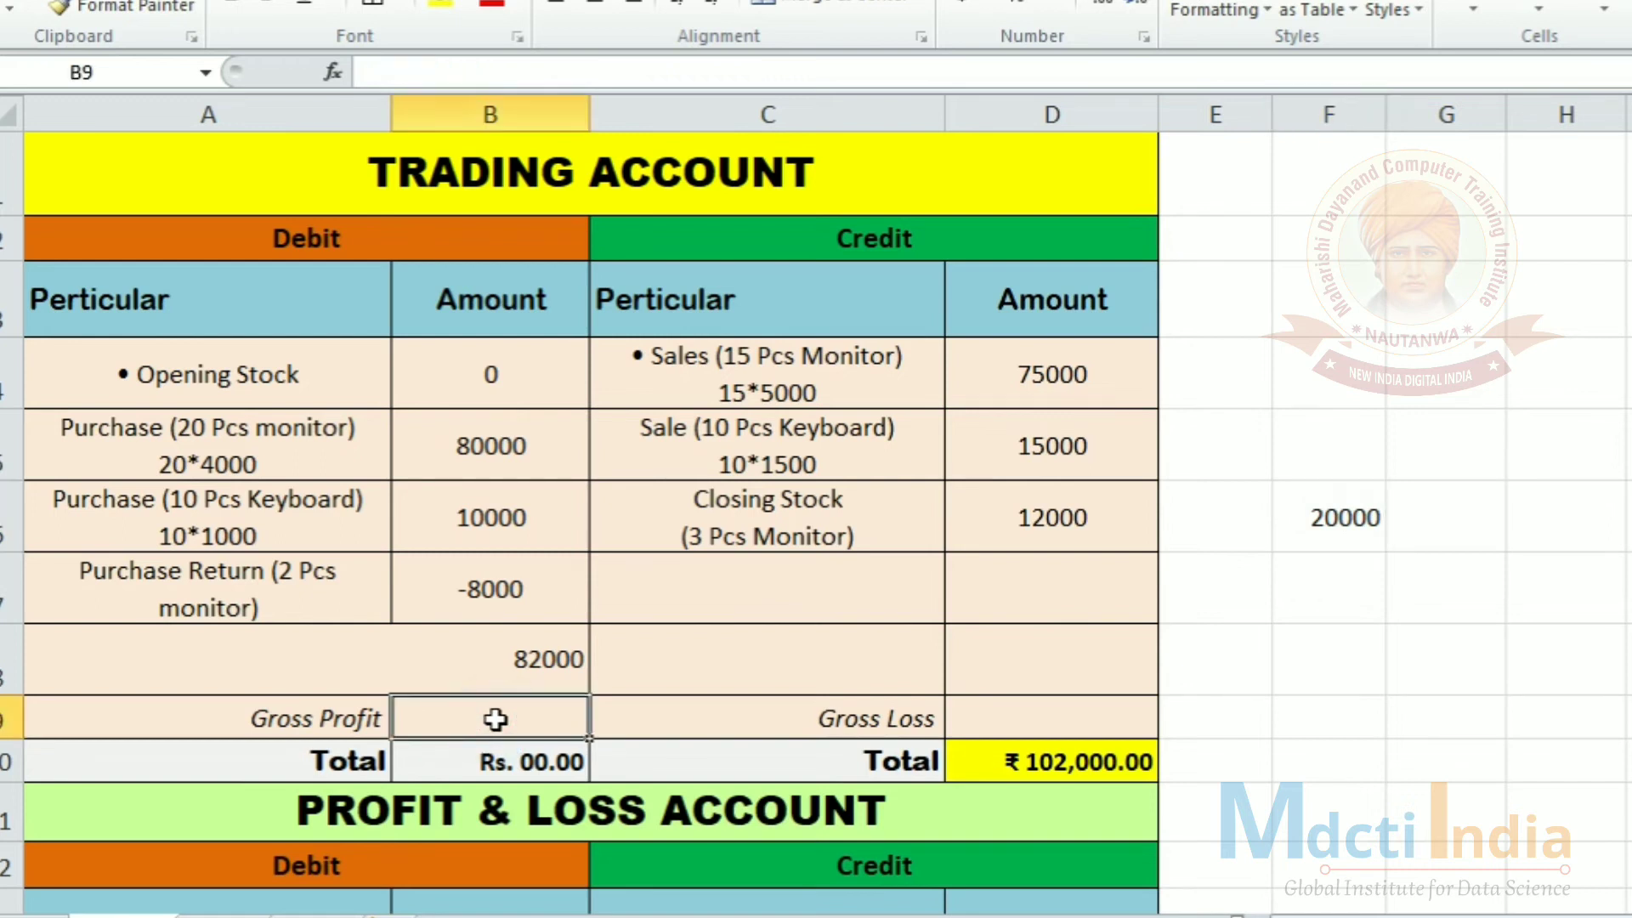
pyautogui.write('20000')
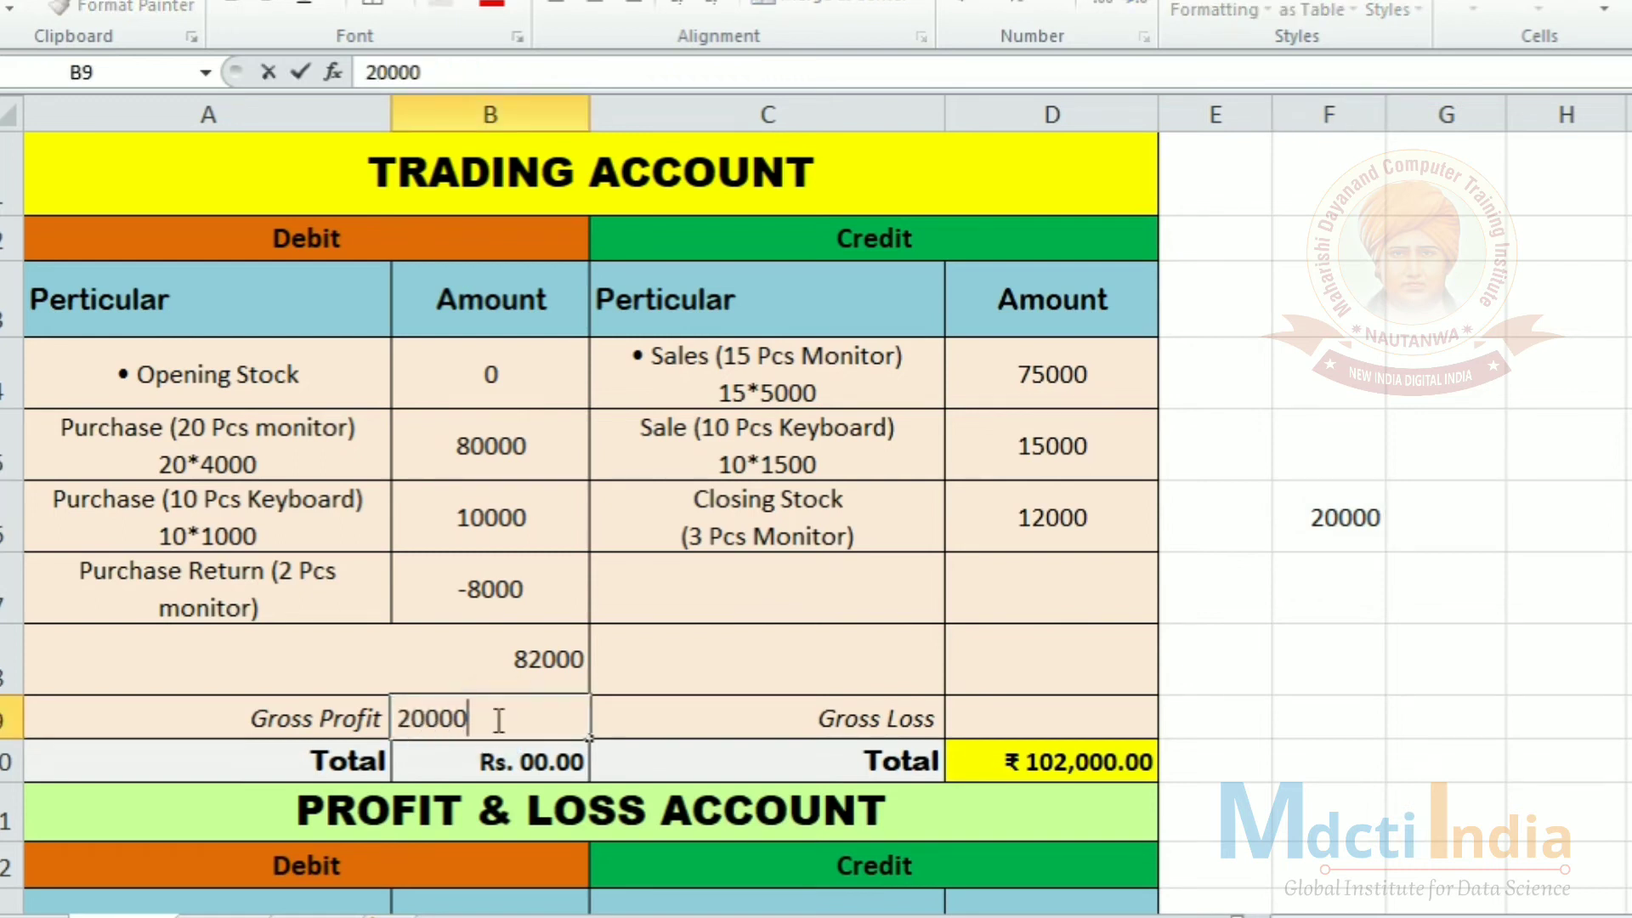
pyautogui.press('Return')
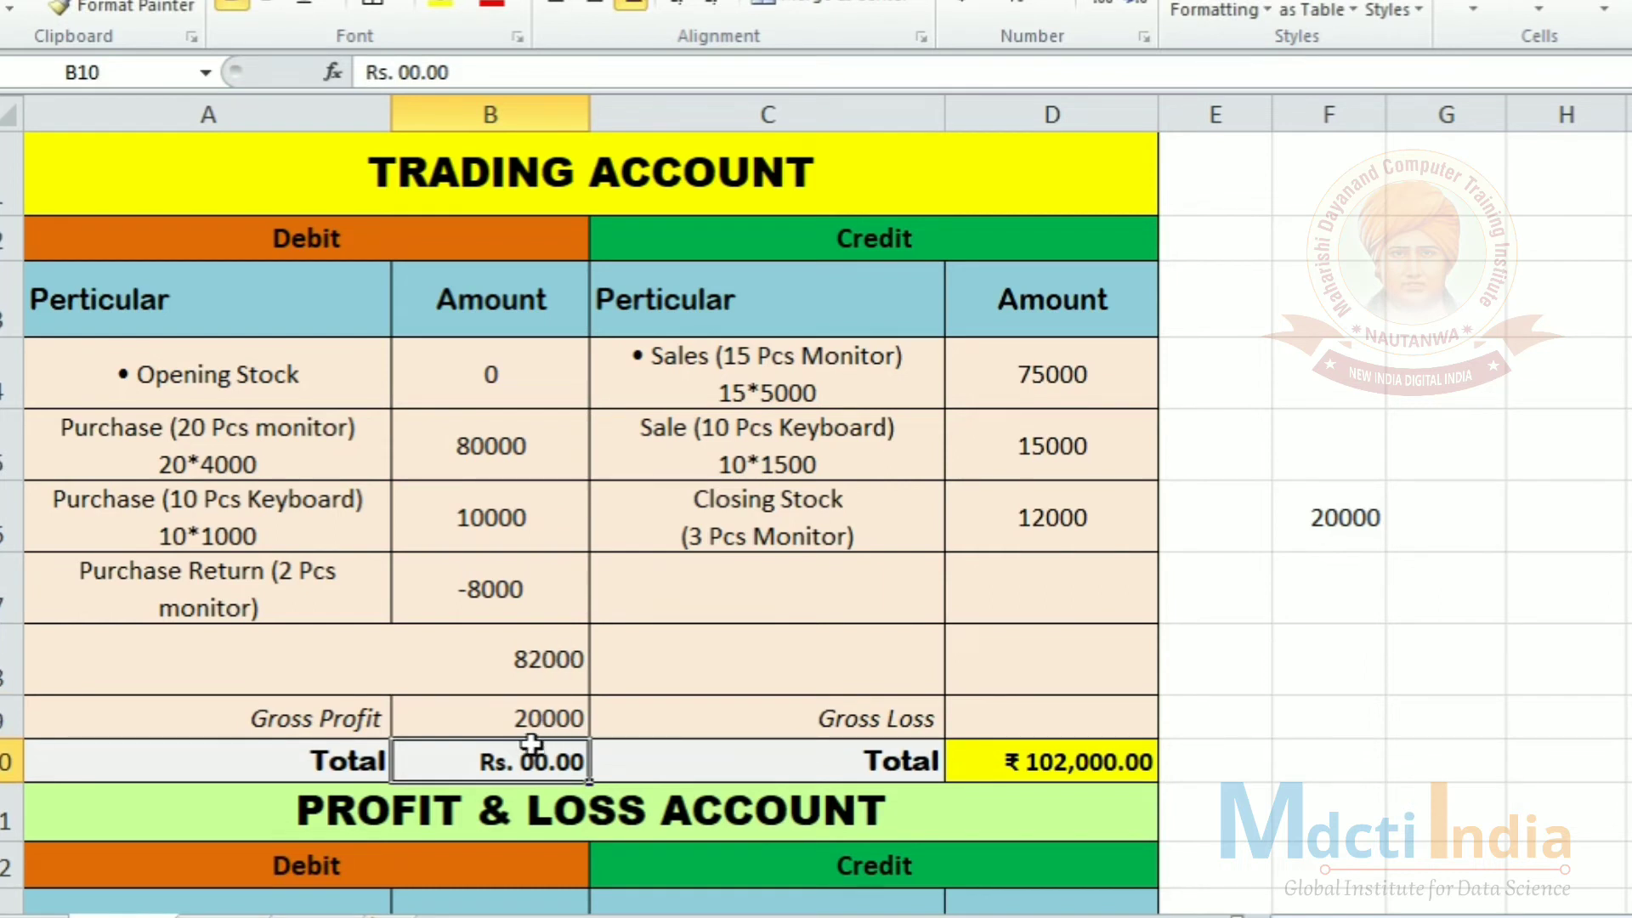
# Total the debit side in cell B10 with the formula =SUM(A8,B9) and fill the cell yellow
pyautogui.write('=sum(')
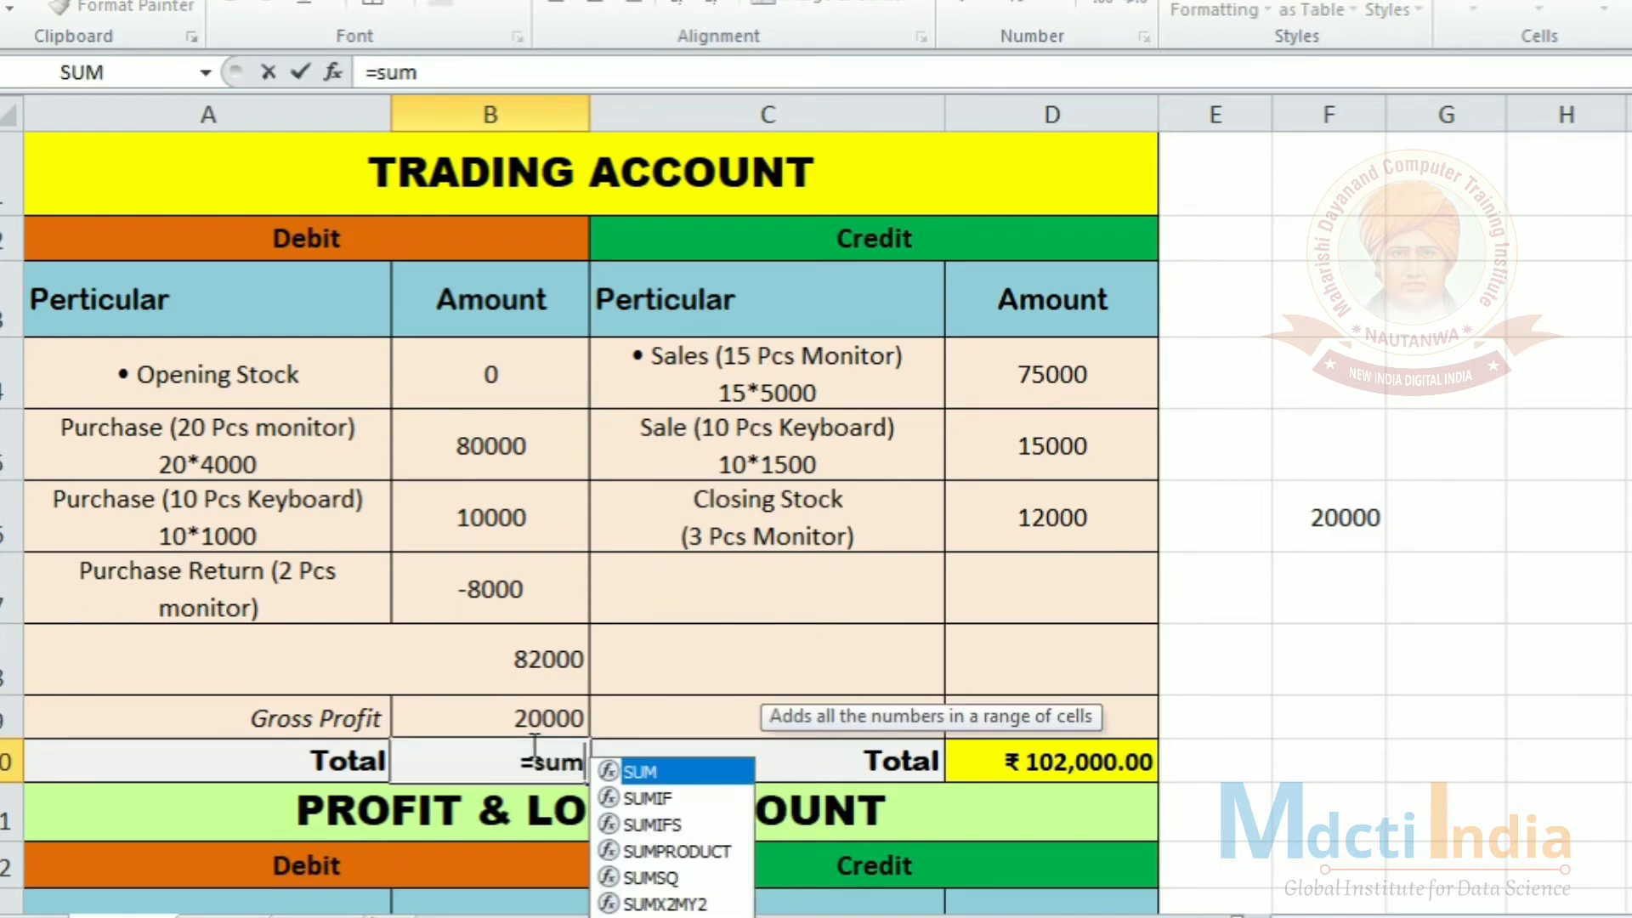
pyautogui.click(527, 660)
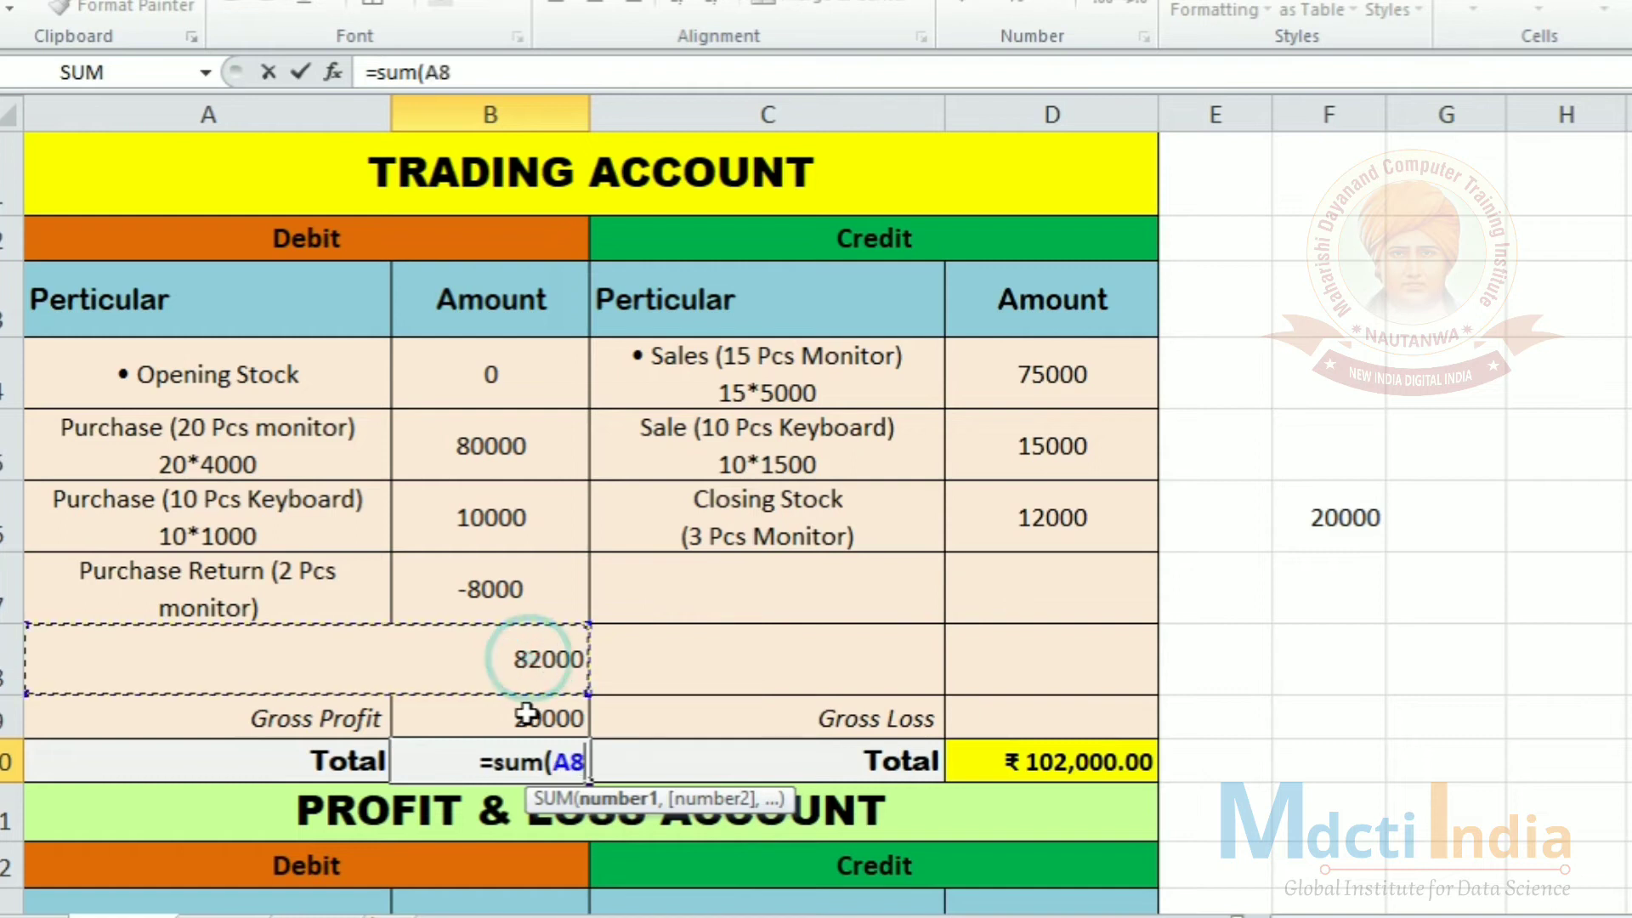
pyautogui.write(',')
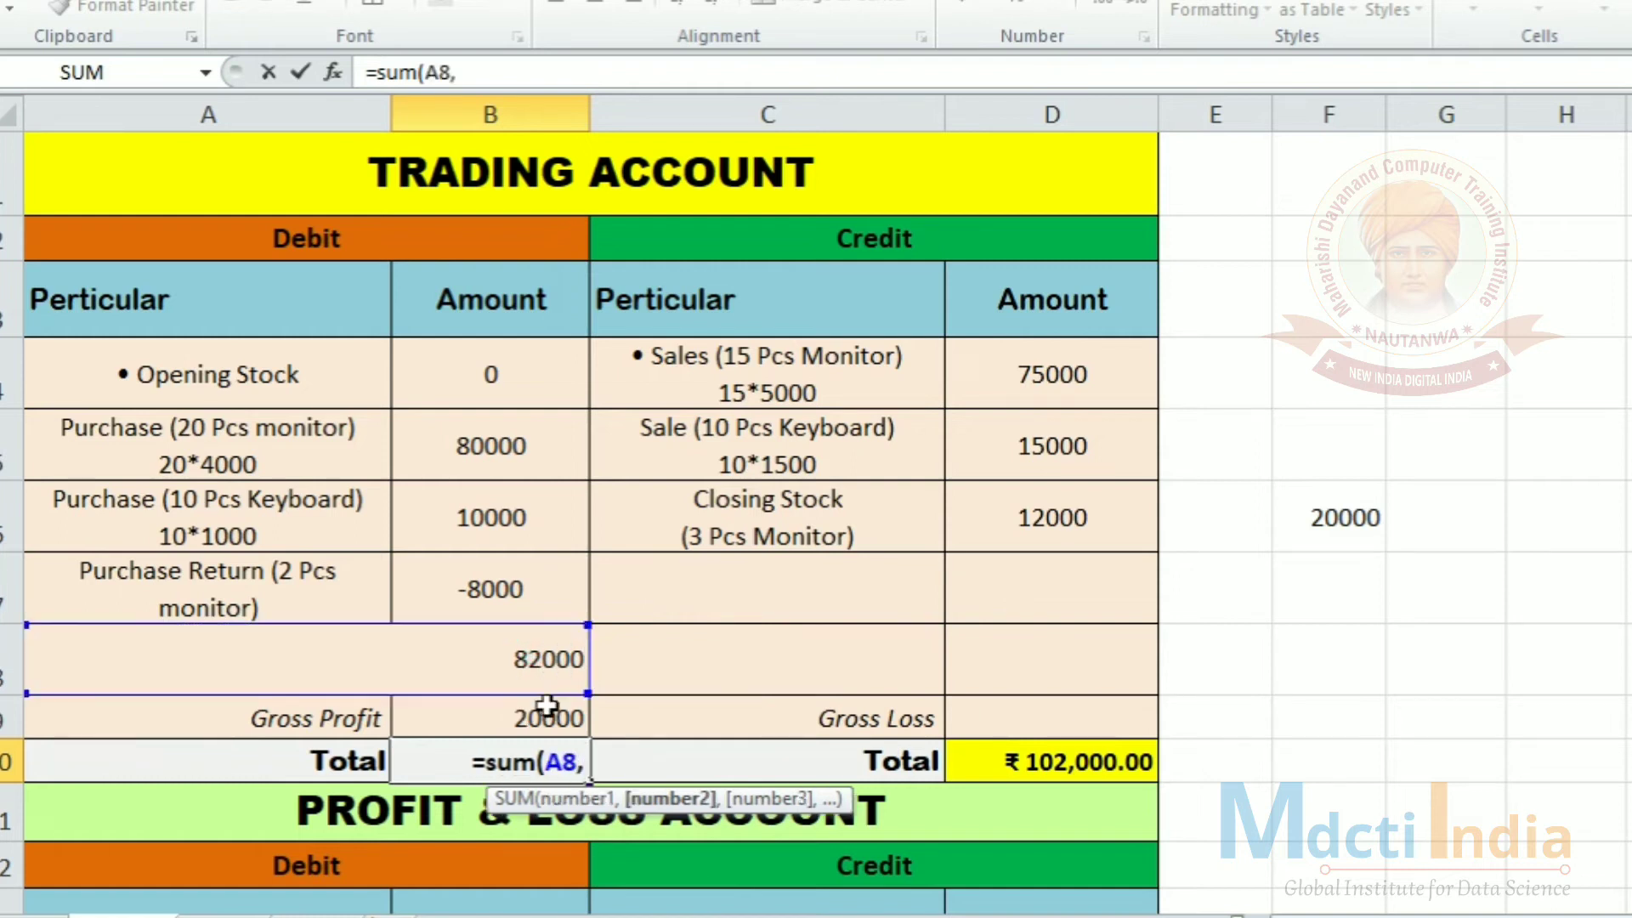
pyautogui.click(561, 721)
pyautogui.press('Return')
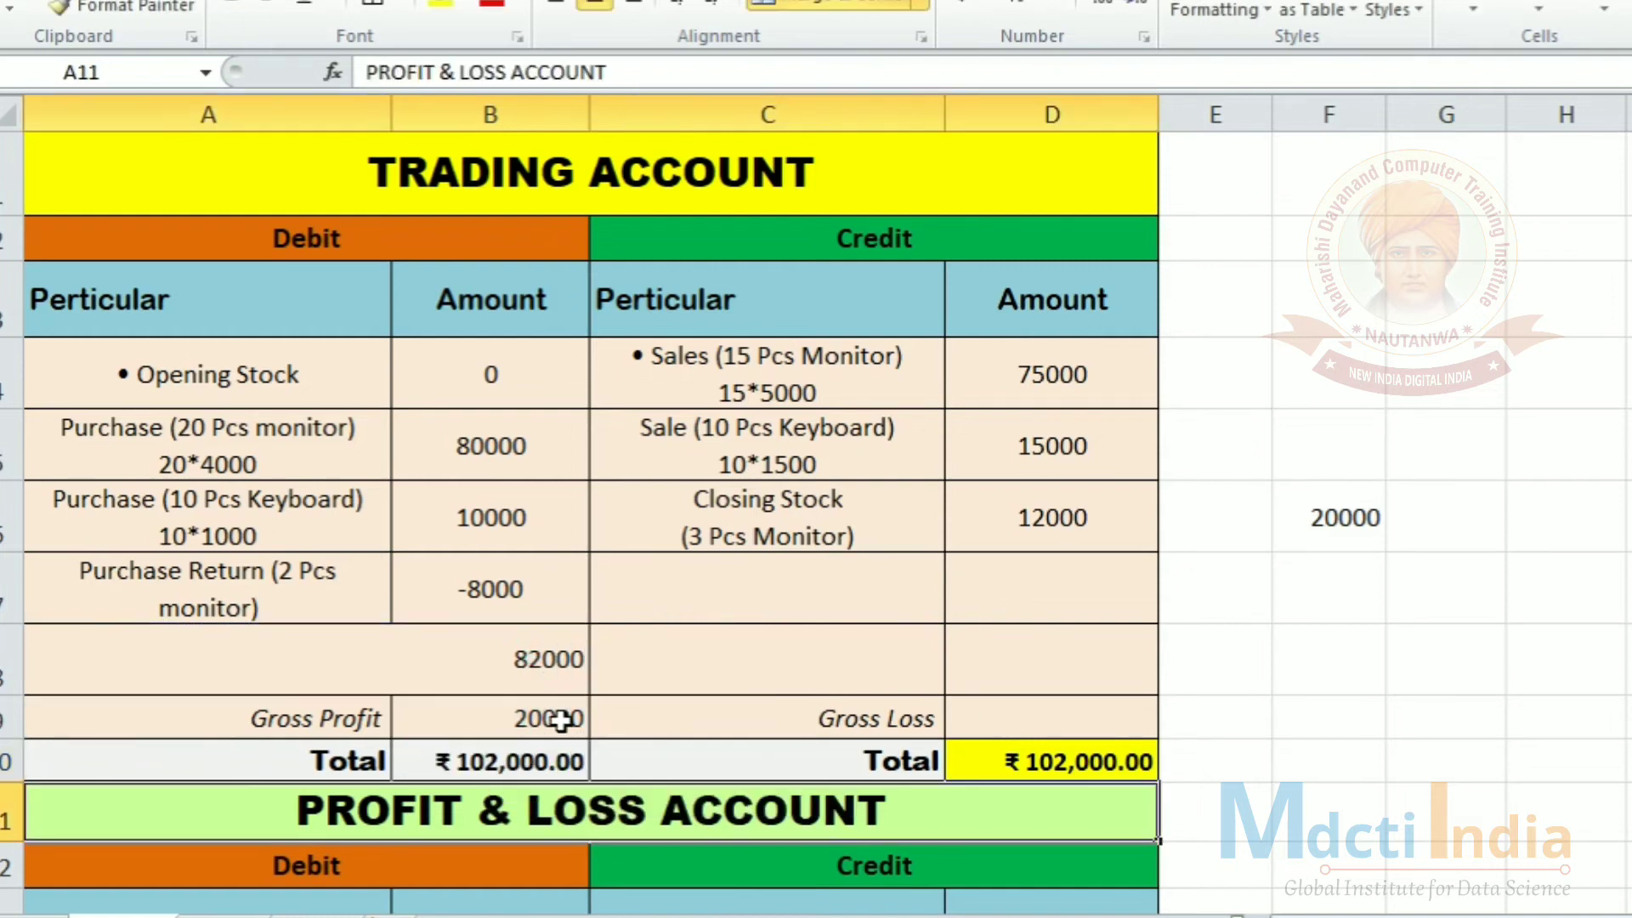
pyautogui.click(472, 763)
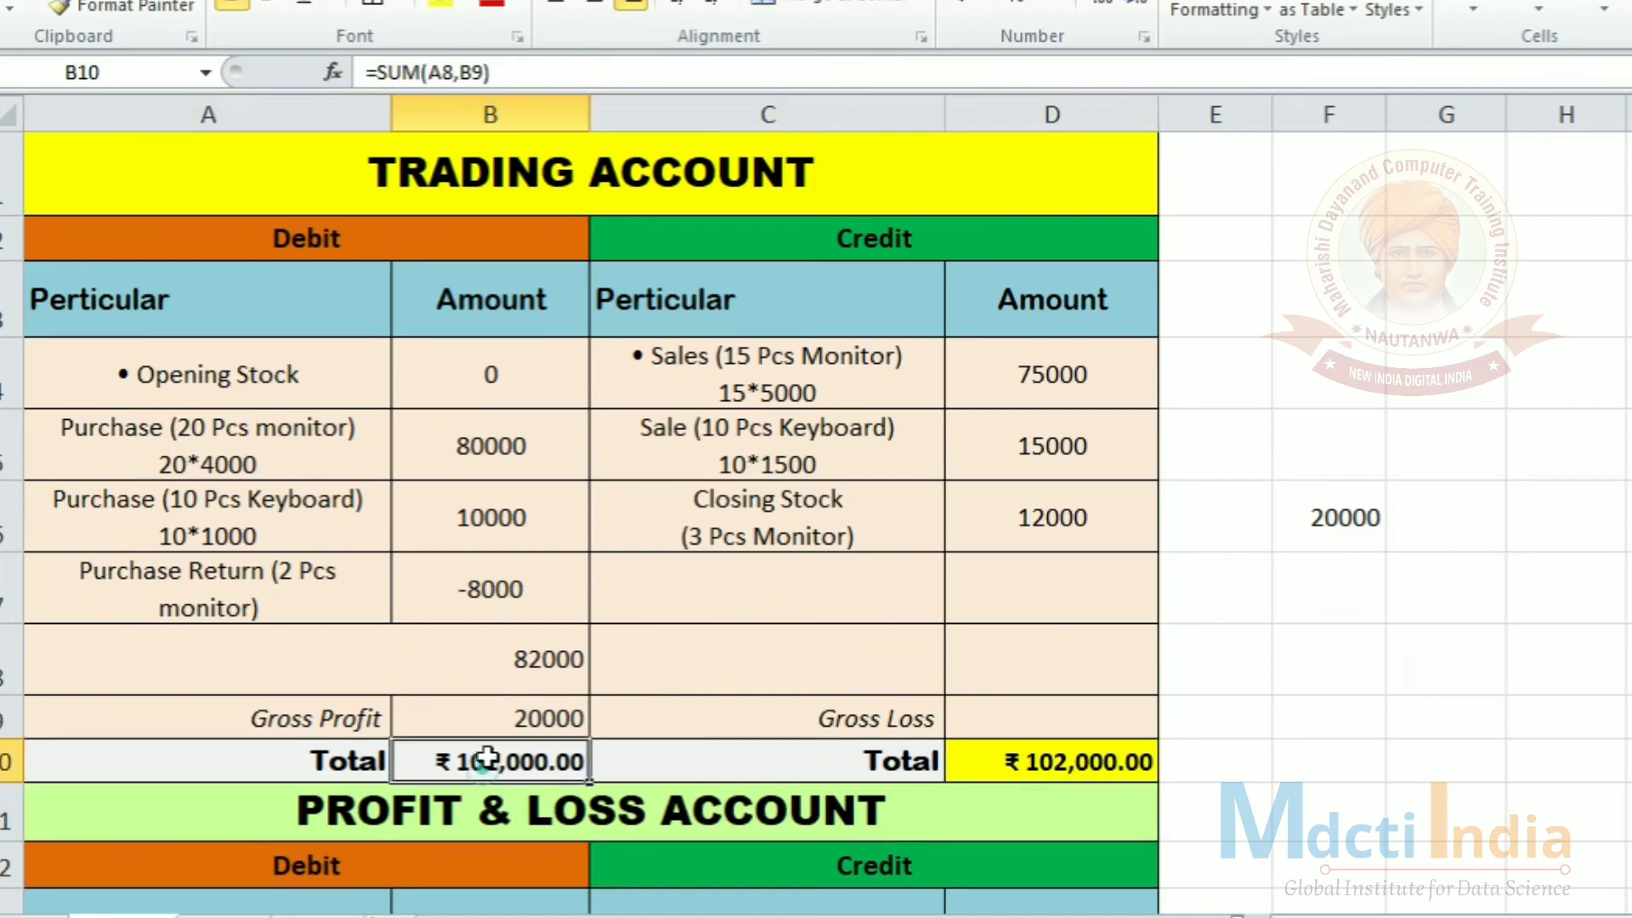
pyautogui.click(443, 11)
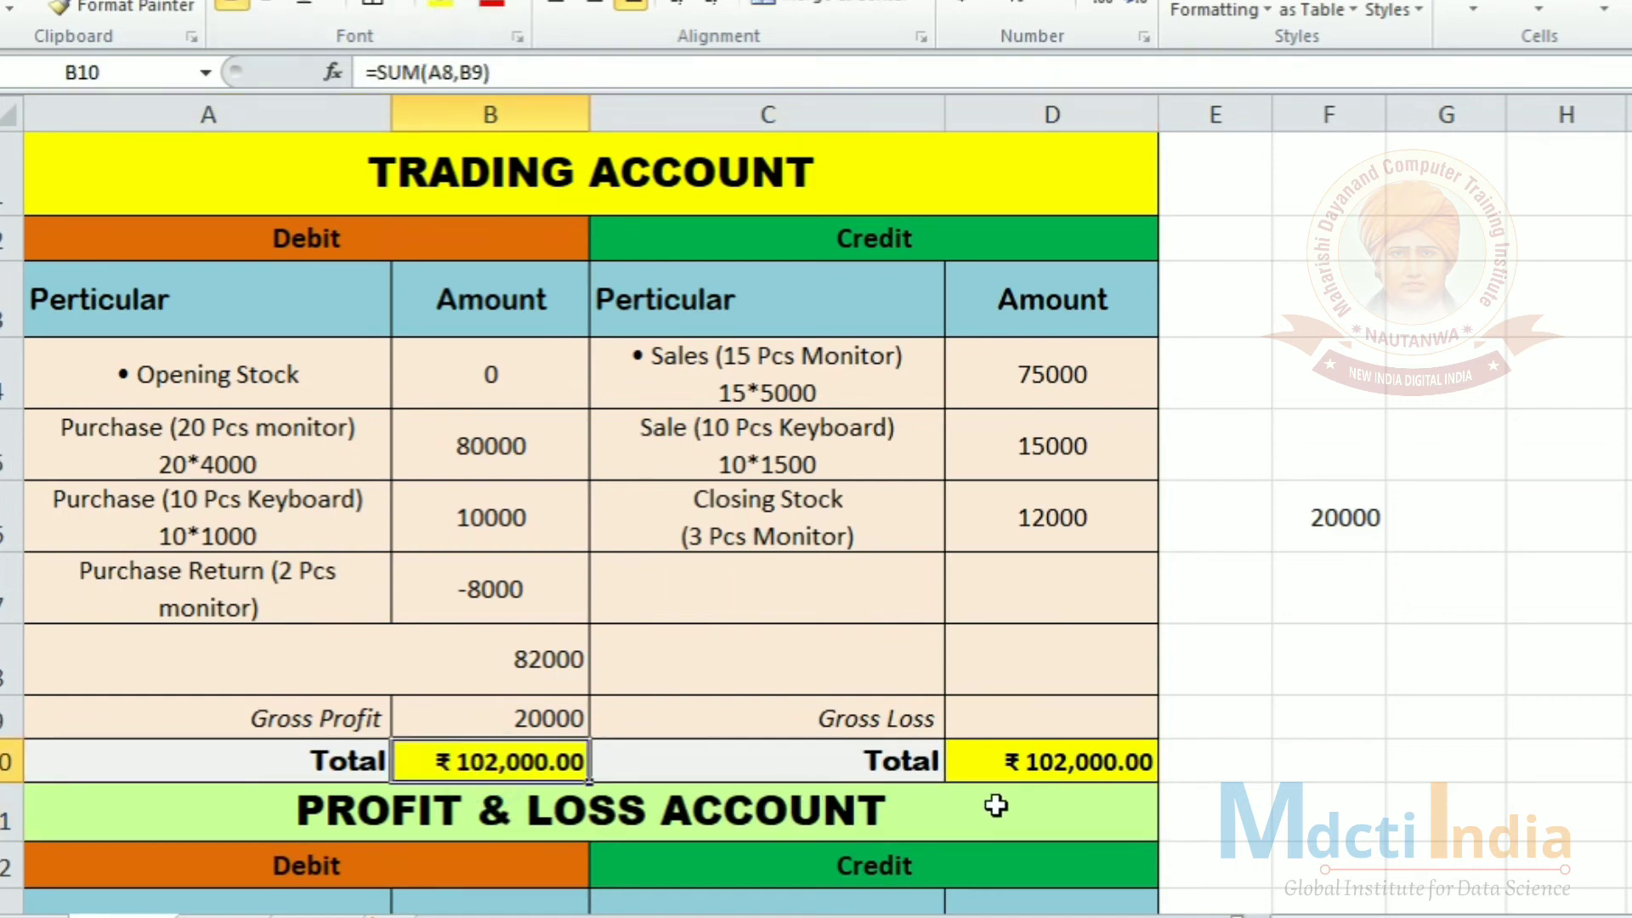
# Clear the spare difference calculation from cells F5:F7 beside the Trading Account
pyautogui.click(1365, 704)
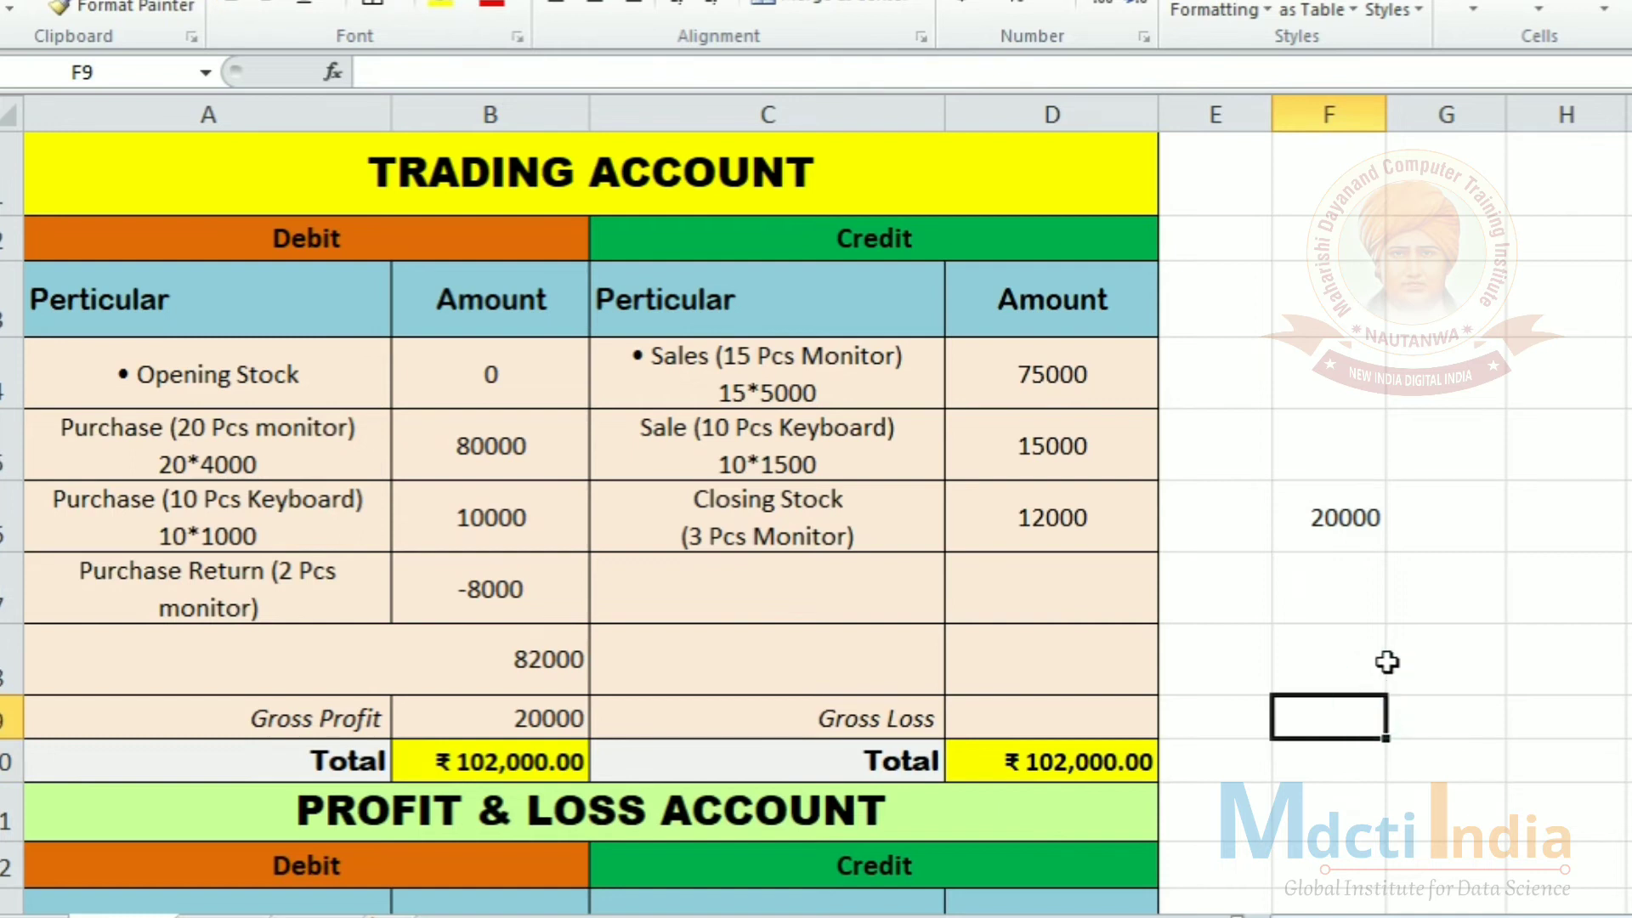
pyautogui.moveTo(1322, 440); pyautogui.dragTo(1378, 581)
pyautogui.press('Delete')
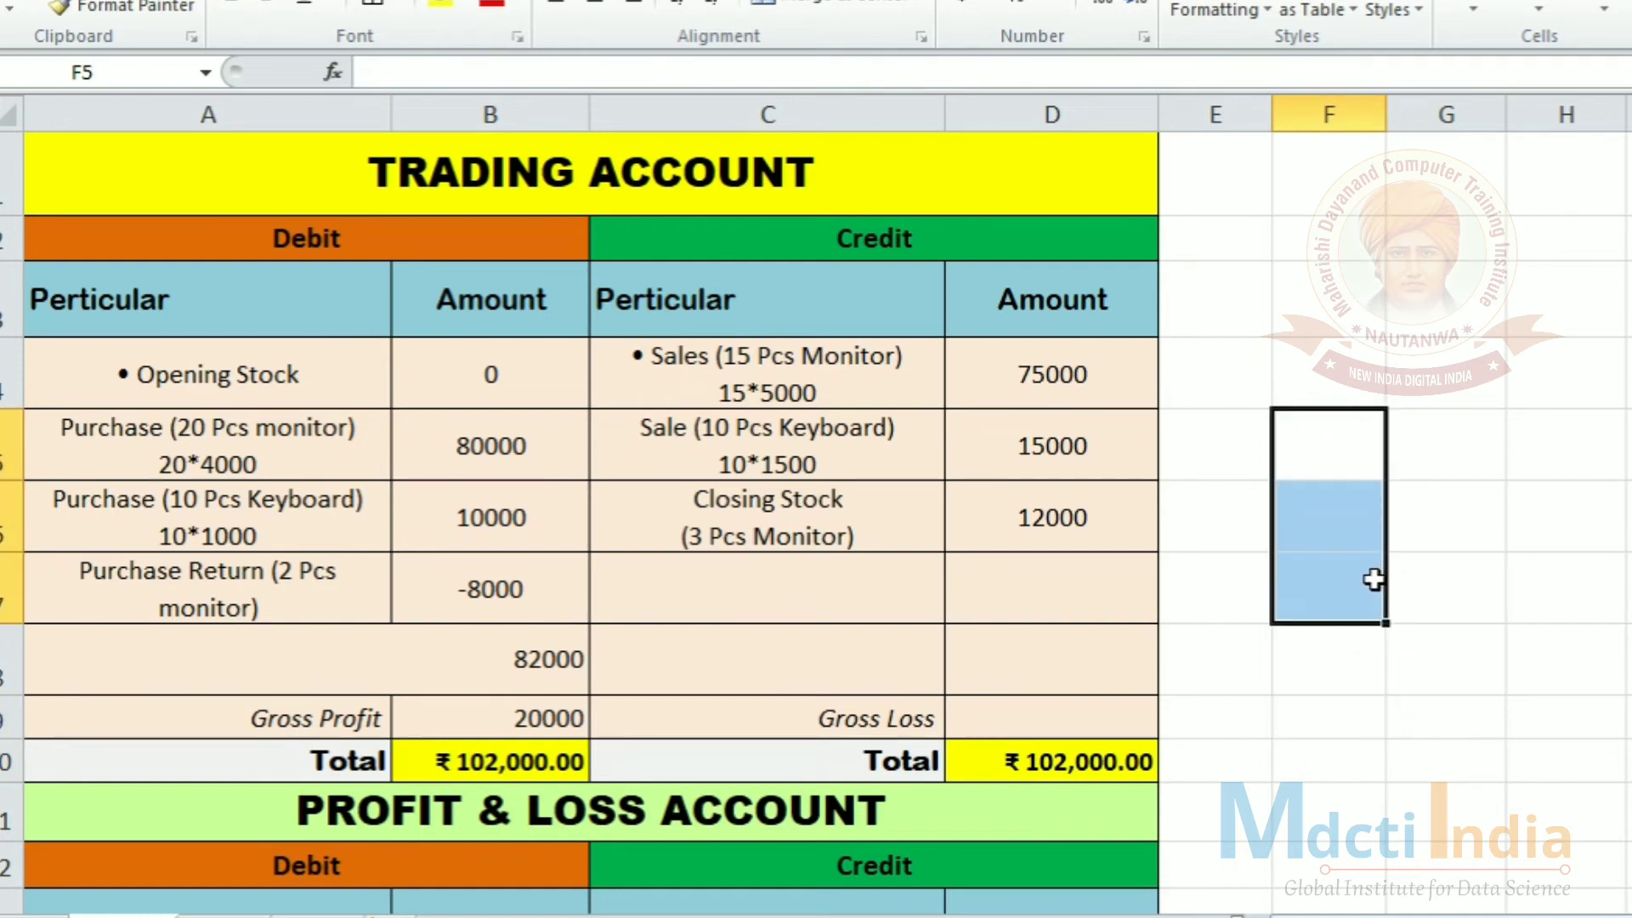
pyautogui.click(1300, 723)
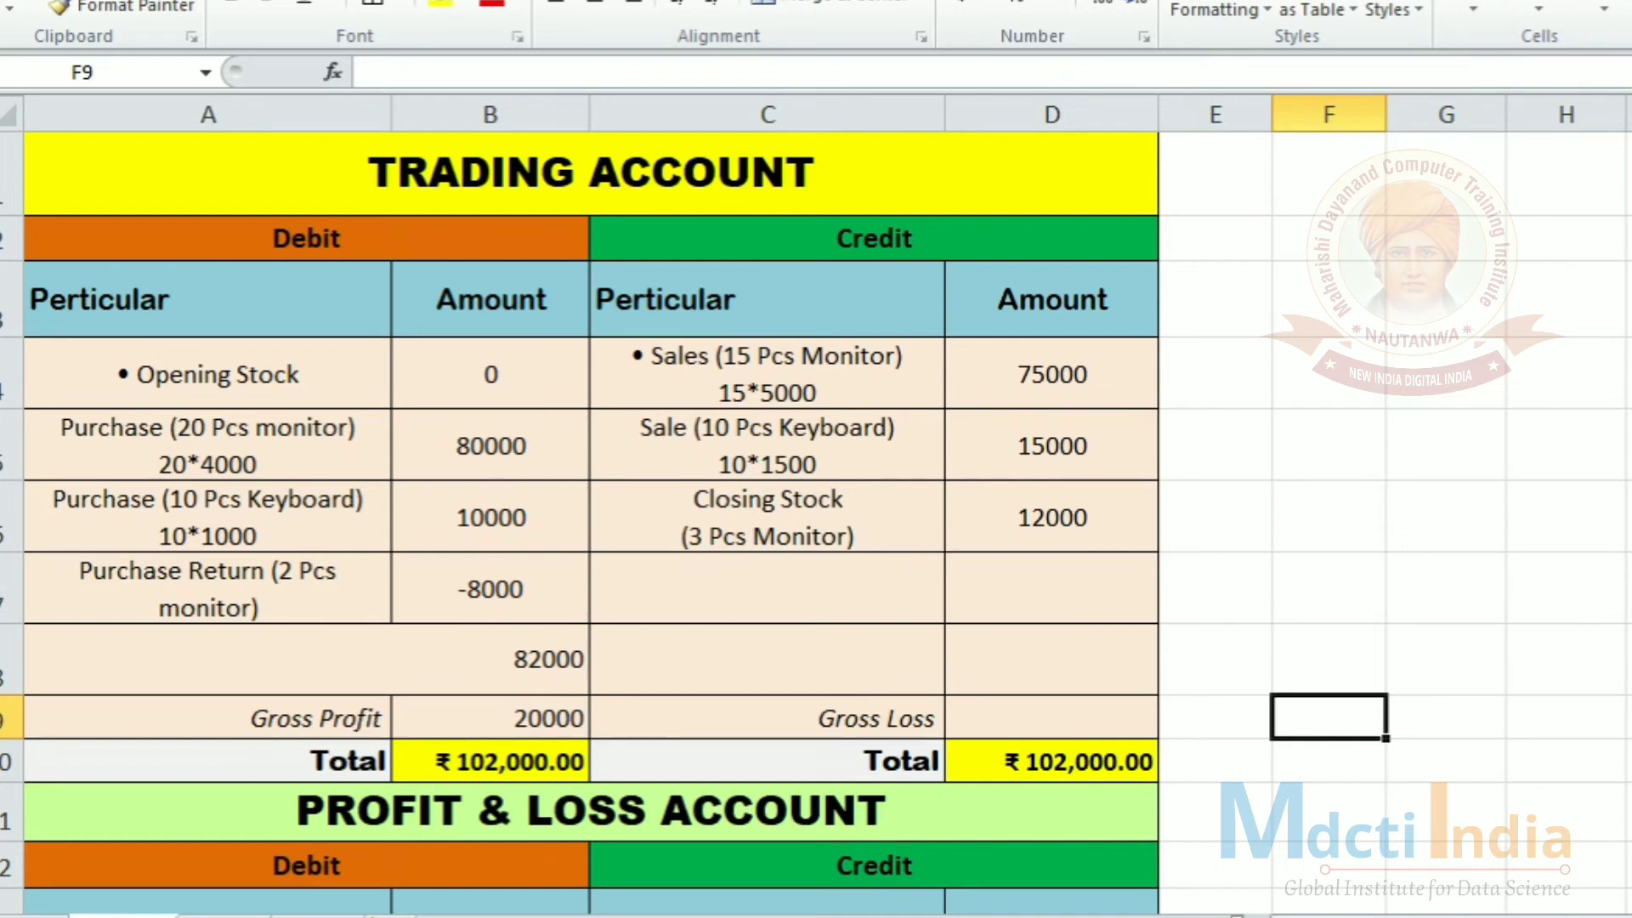
# Enter 0 as the Gross Loss amount in cell D9 of the Trading Account
pyautogui.moveTo(87, 160); pyautogui.dragTo(793, 765)
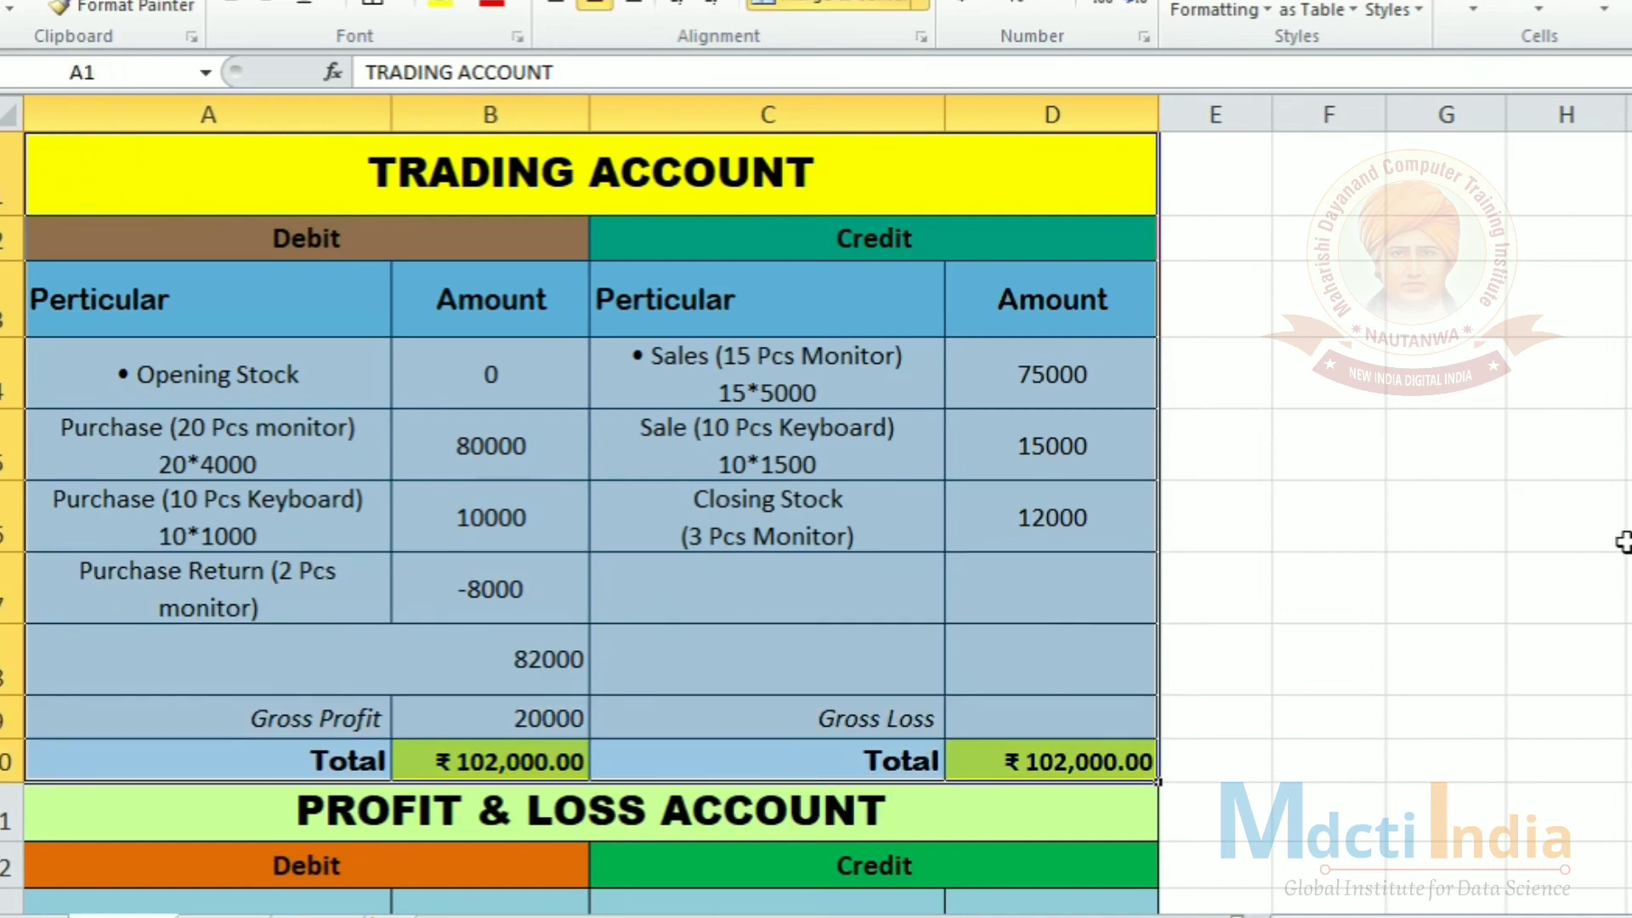
pyautogui.click(1624, 542)
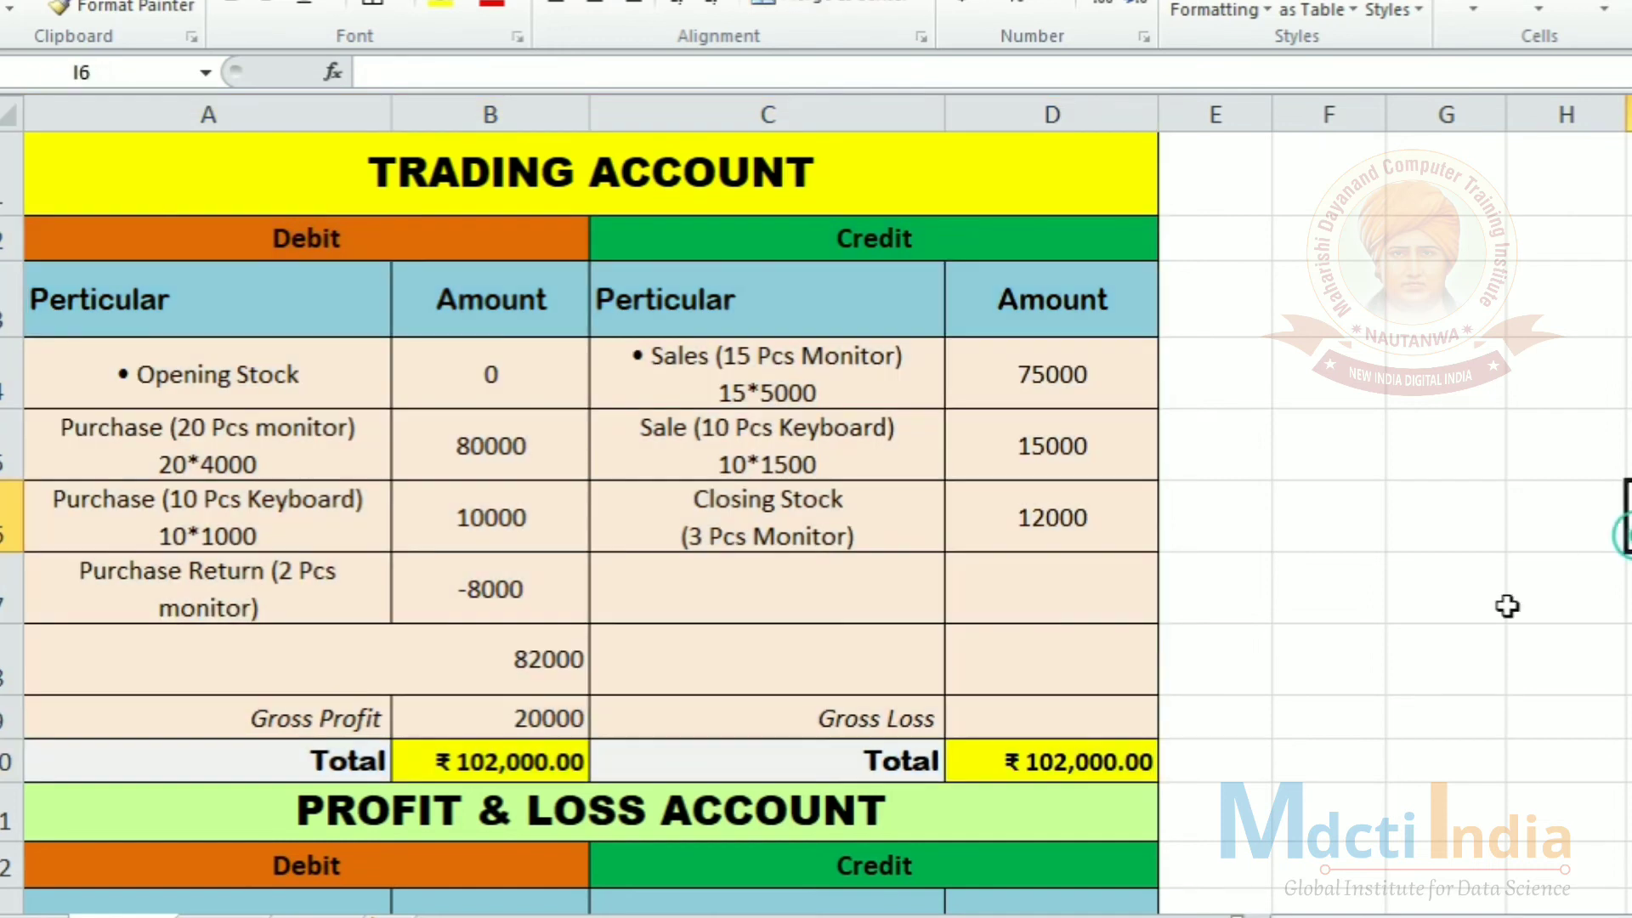
pyautogui.click(1026, 716)
pyautogui.write('0')
pyautogui.press('Return')
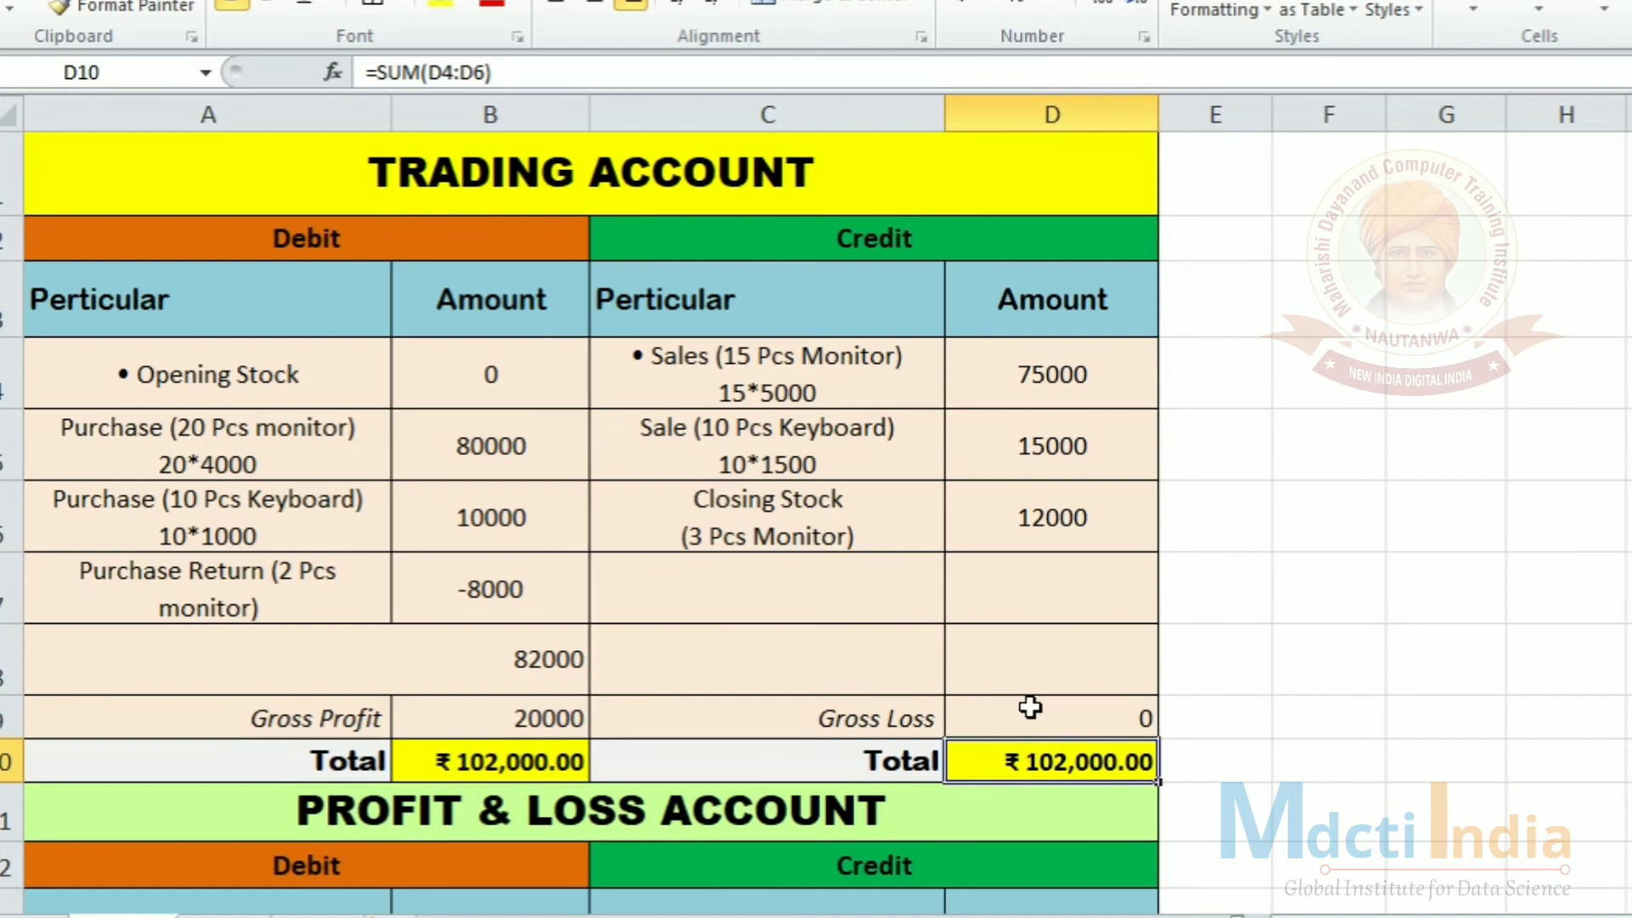
pyautogui.click(1393, 610)
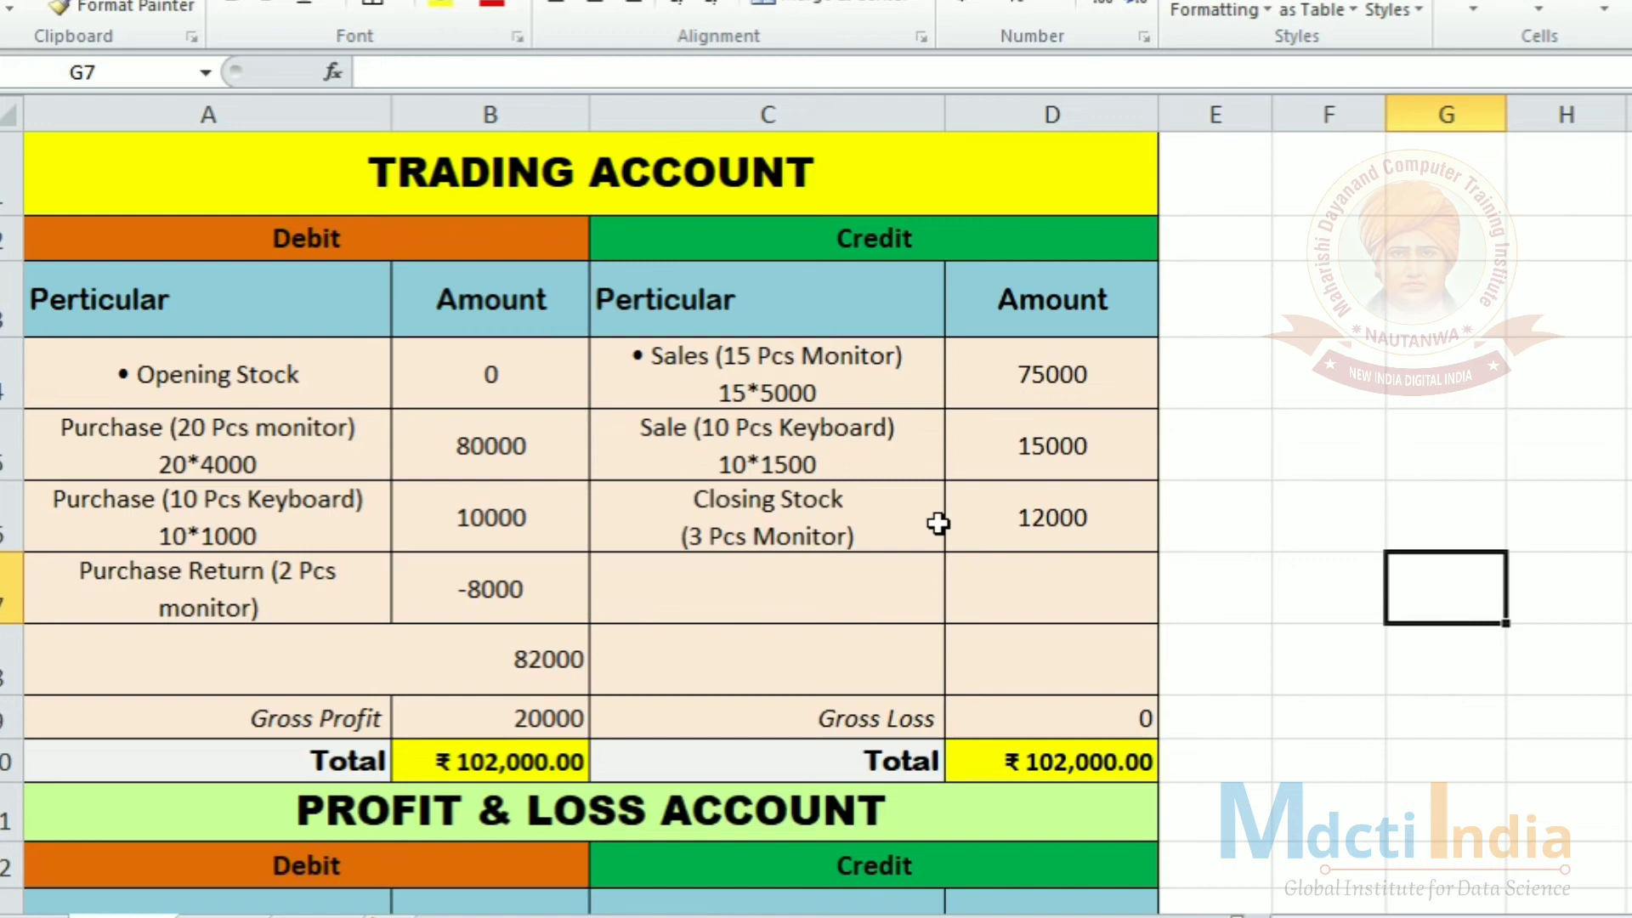
# Highlight the Gross Profit amount in cell B9 with a light blue fill, undoing the red font colour tried first
pyautogui.scroll(-1, 922, 586)
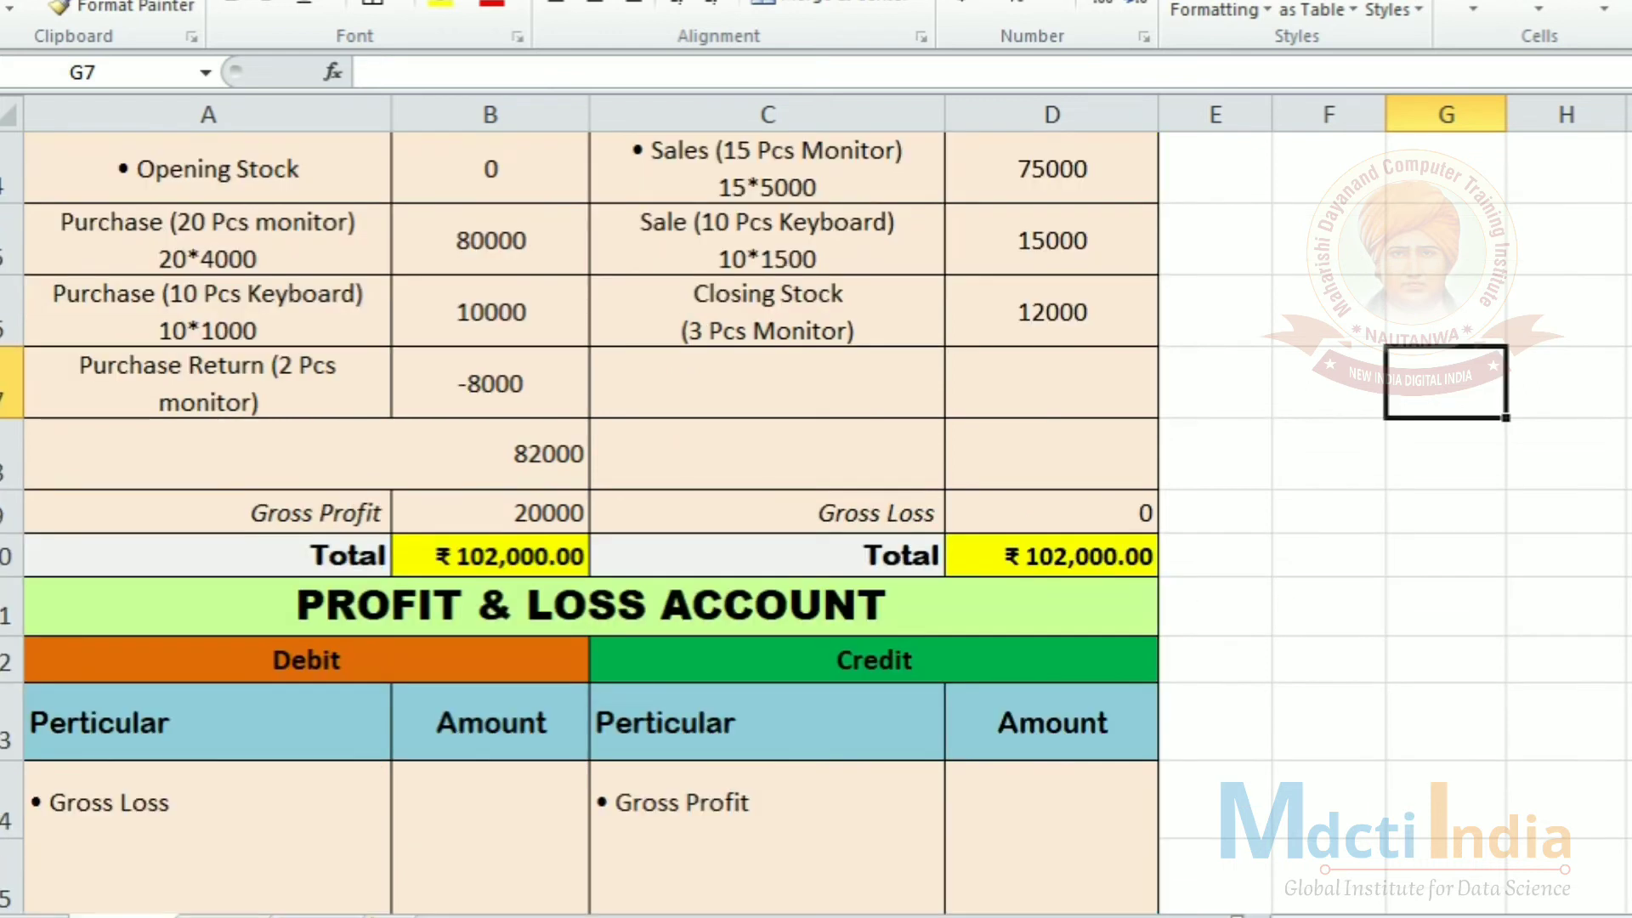
pyautogui.scroll(-1, 816, 510)
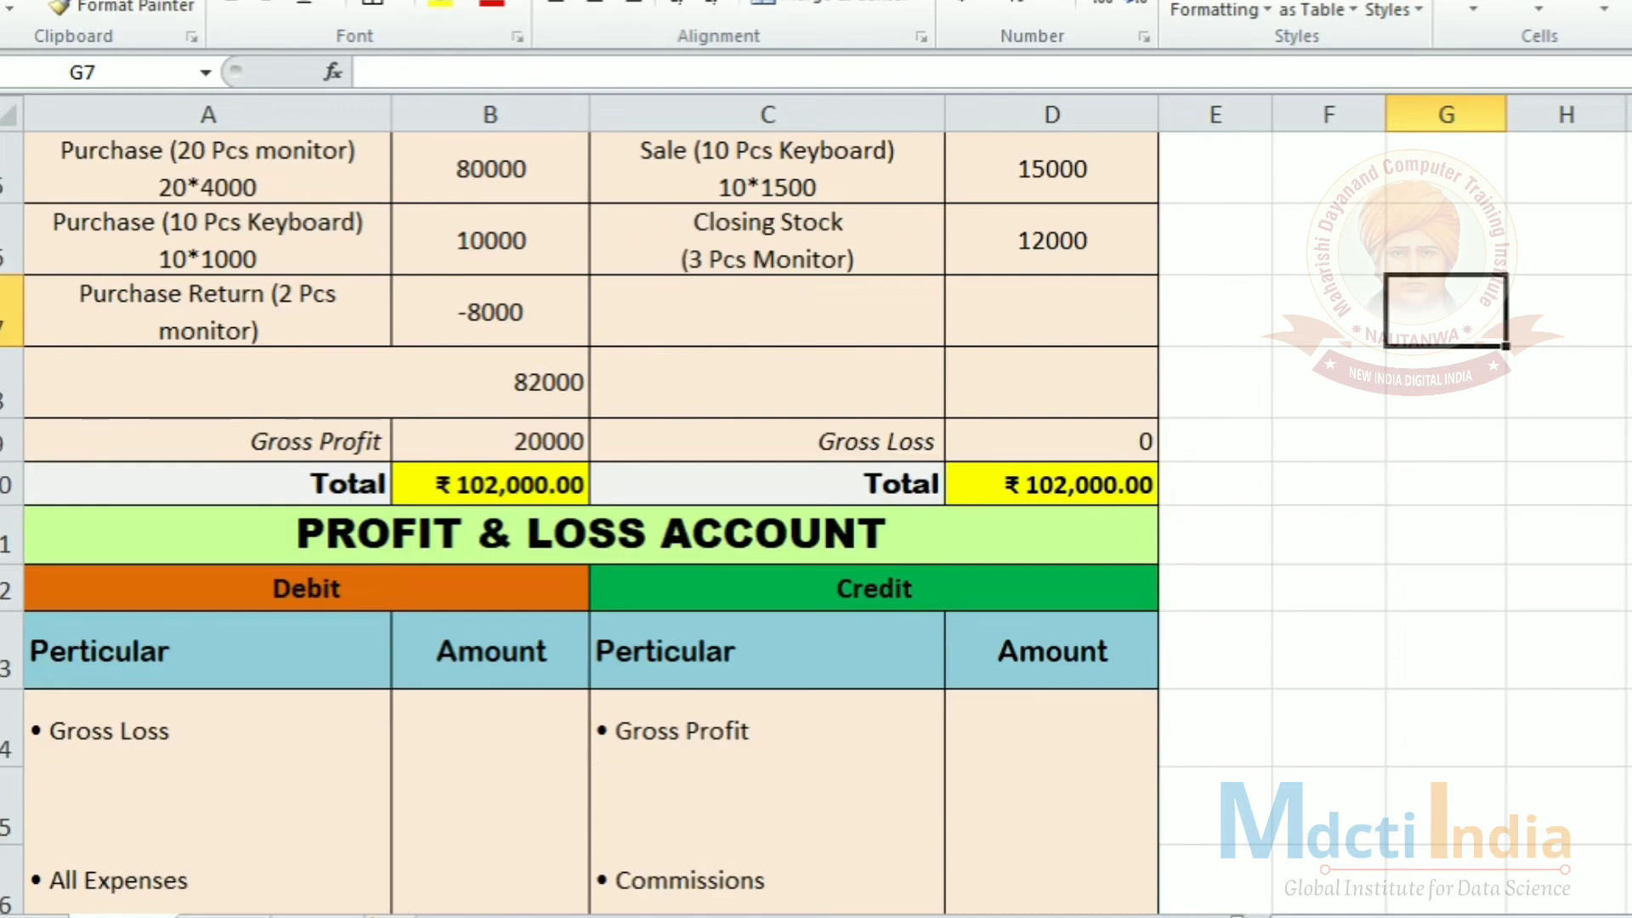
pyautogui.click(541, 436)
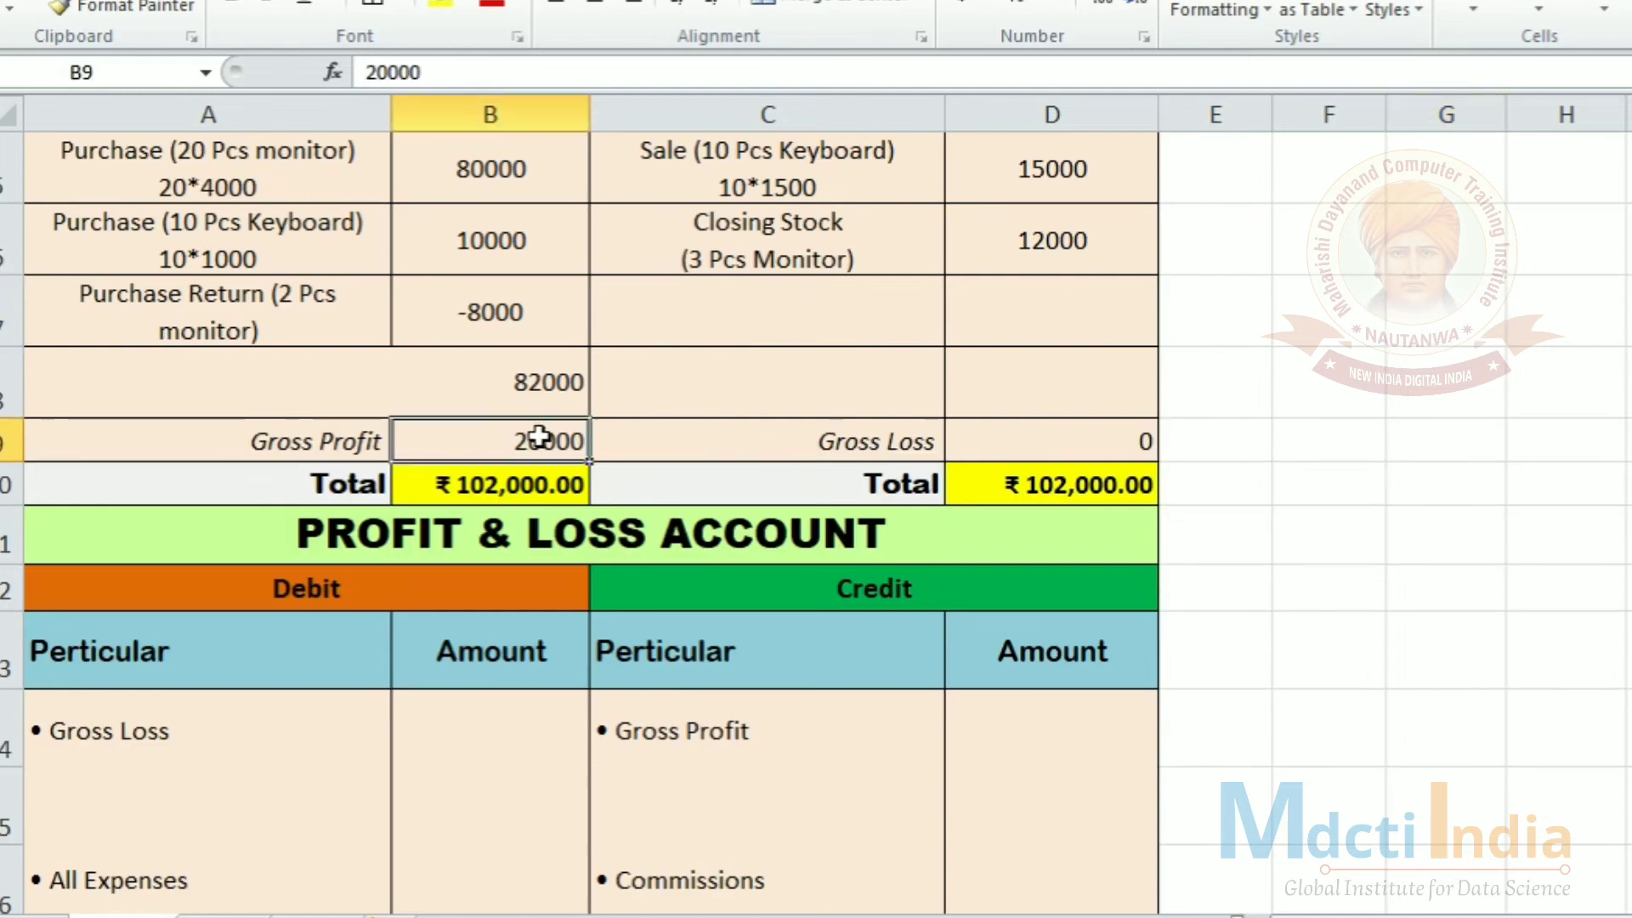
pyautogui.click(490, 7)
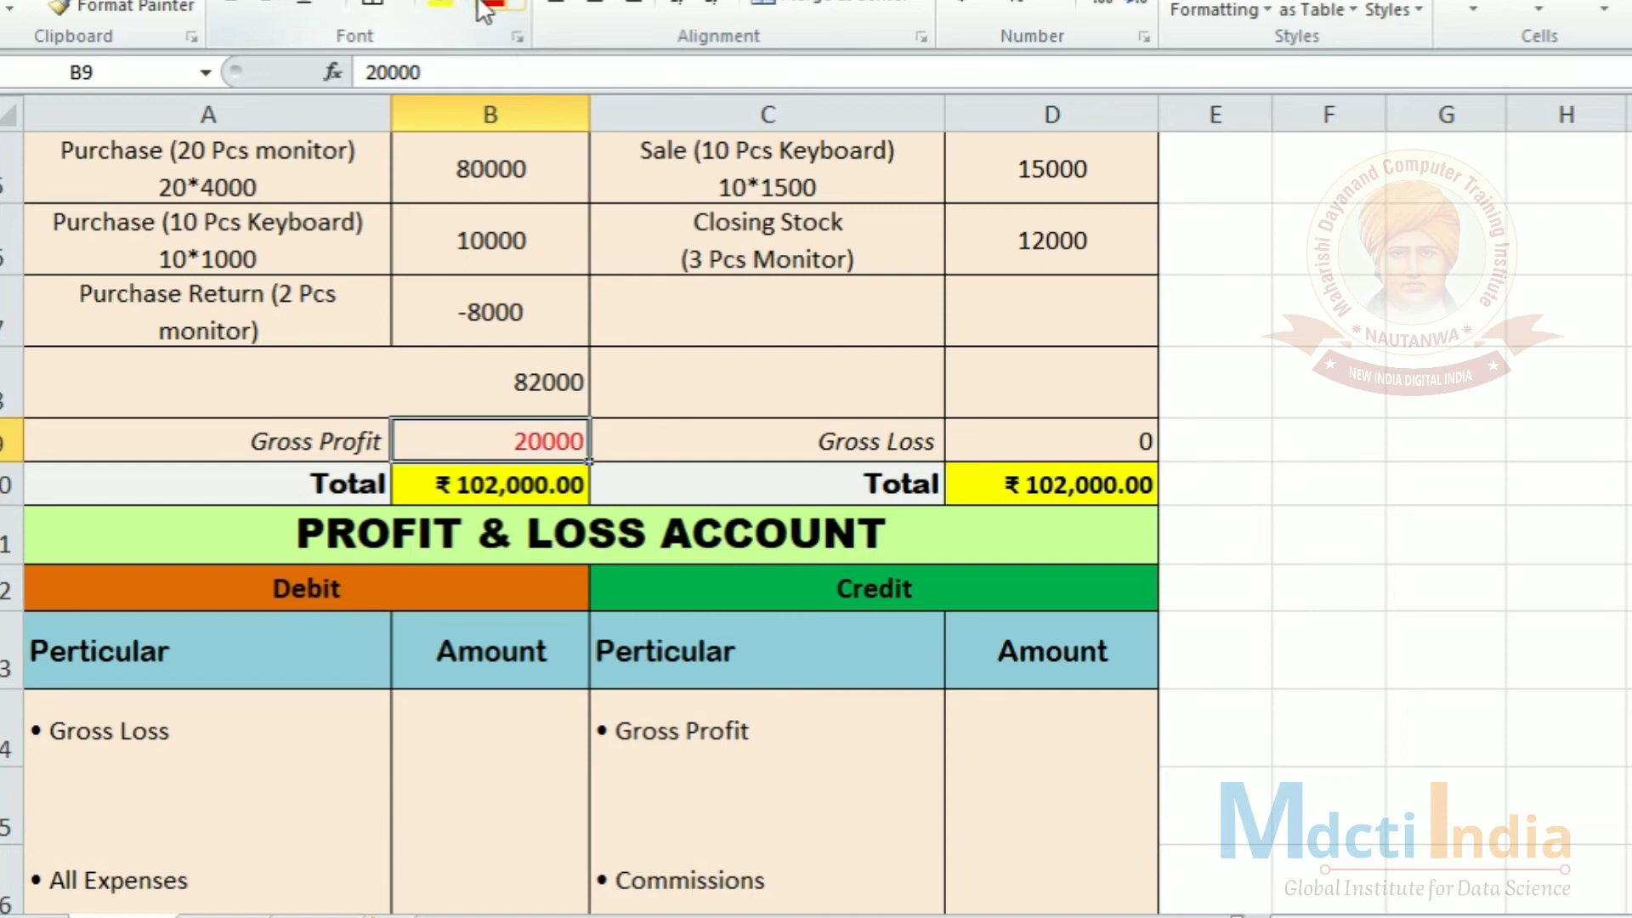
pyautogui.hotkey('ctrl', 'z')
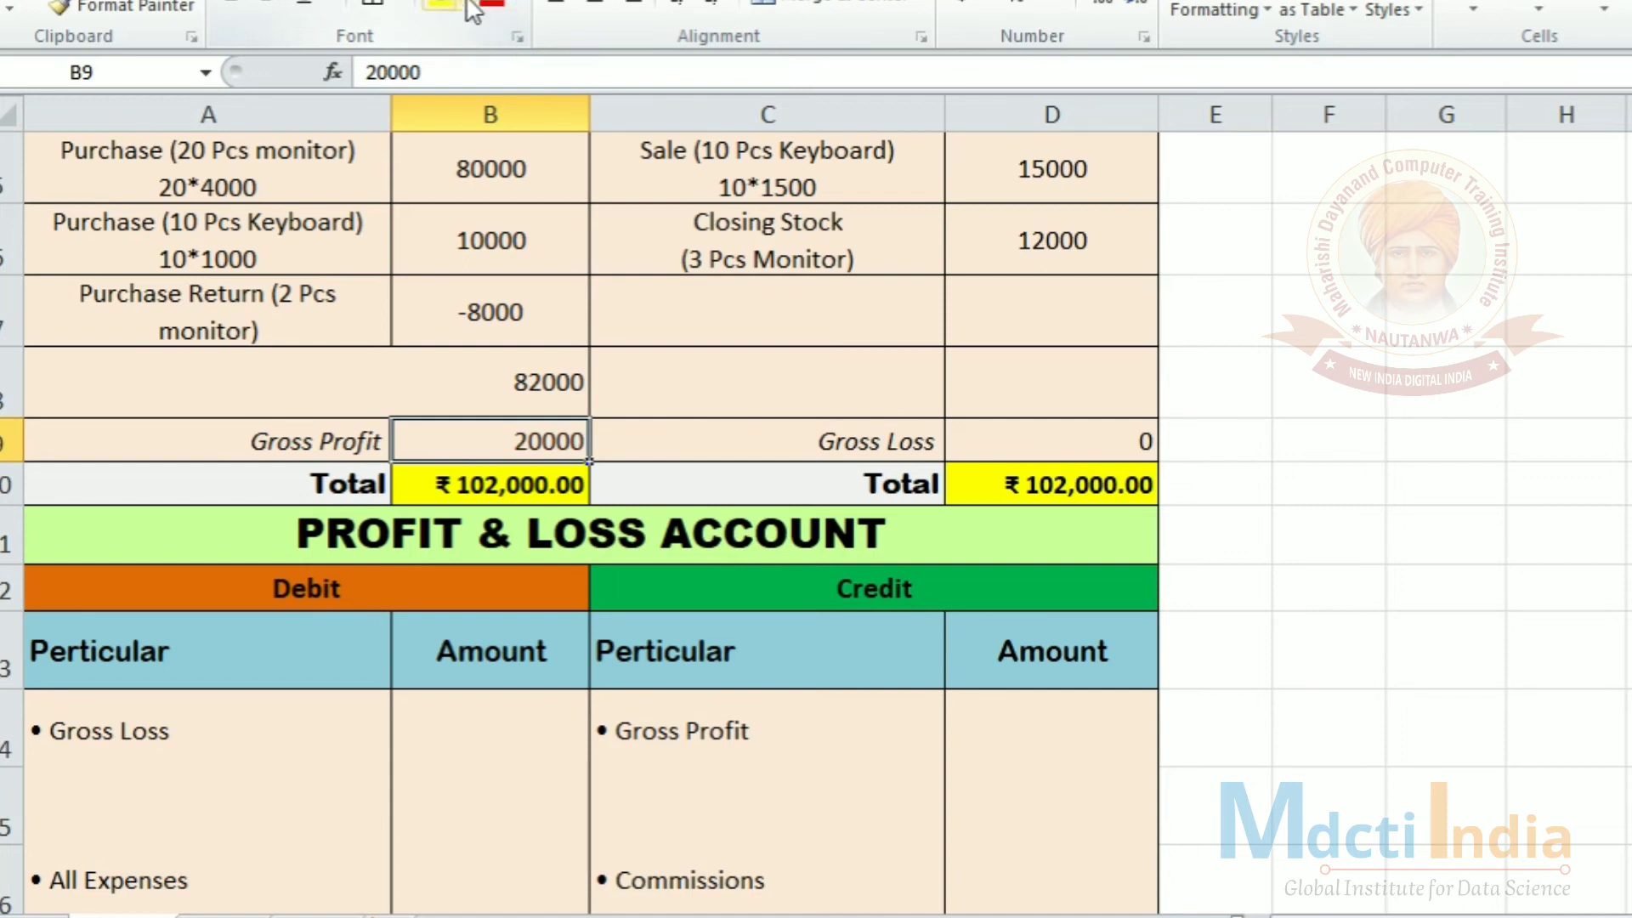
pyautogui.click(476, 5)
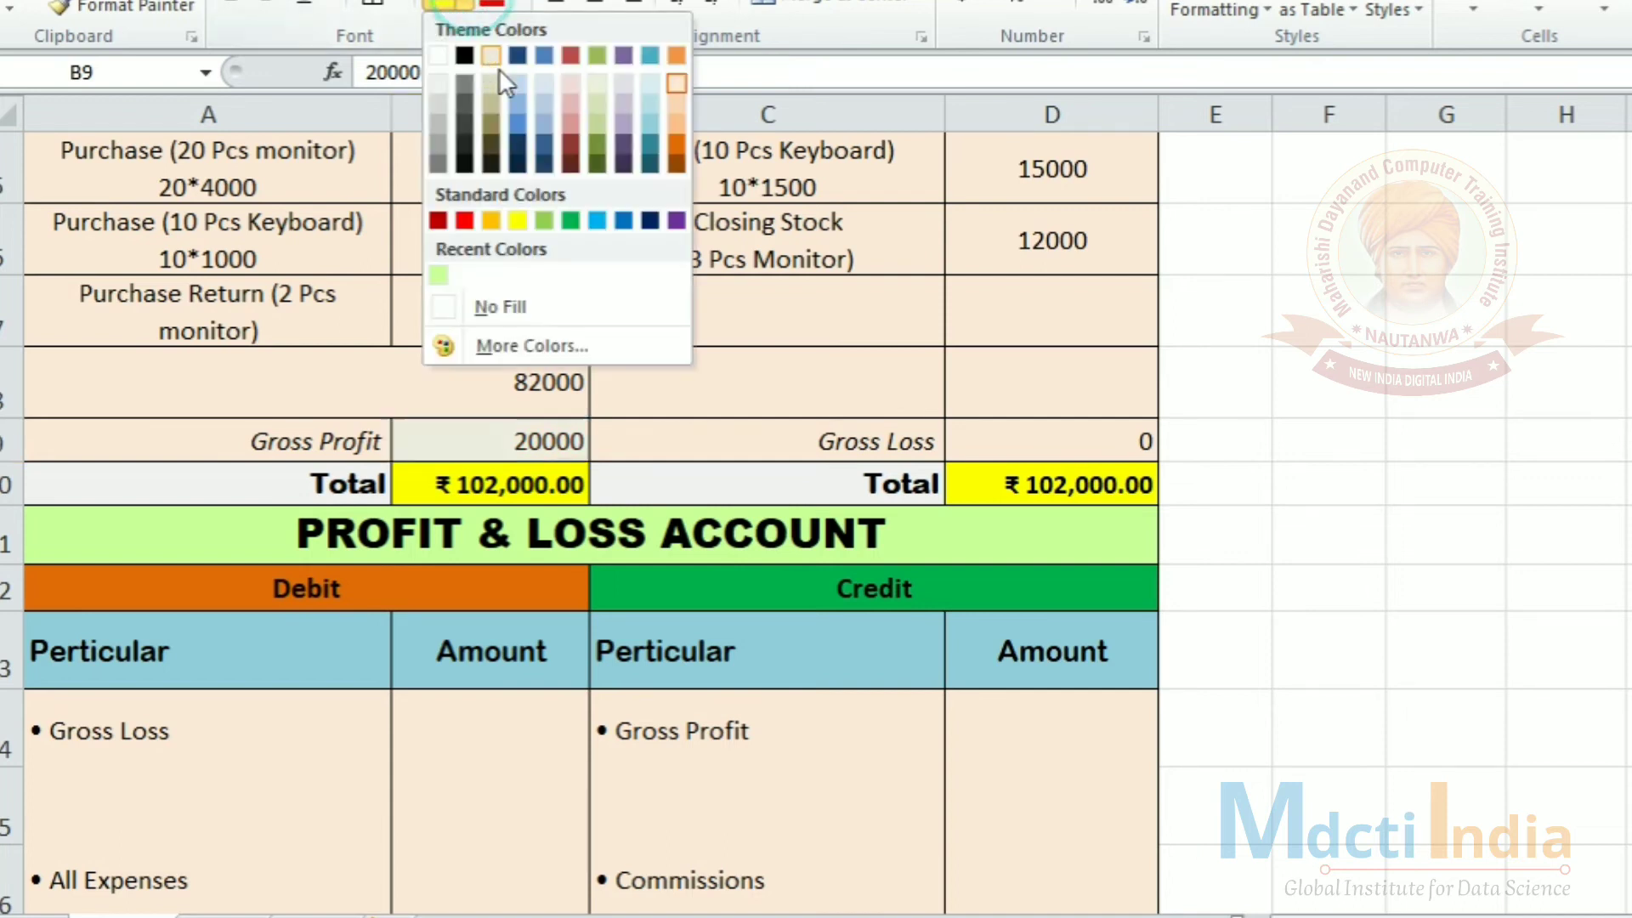
pyautogui.click(590, 218)
pyautogui.click(1039, 441)
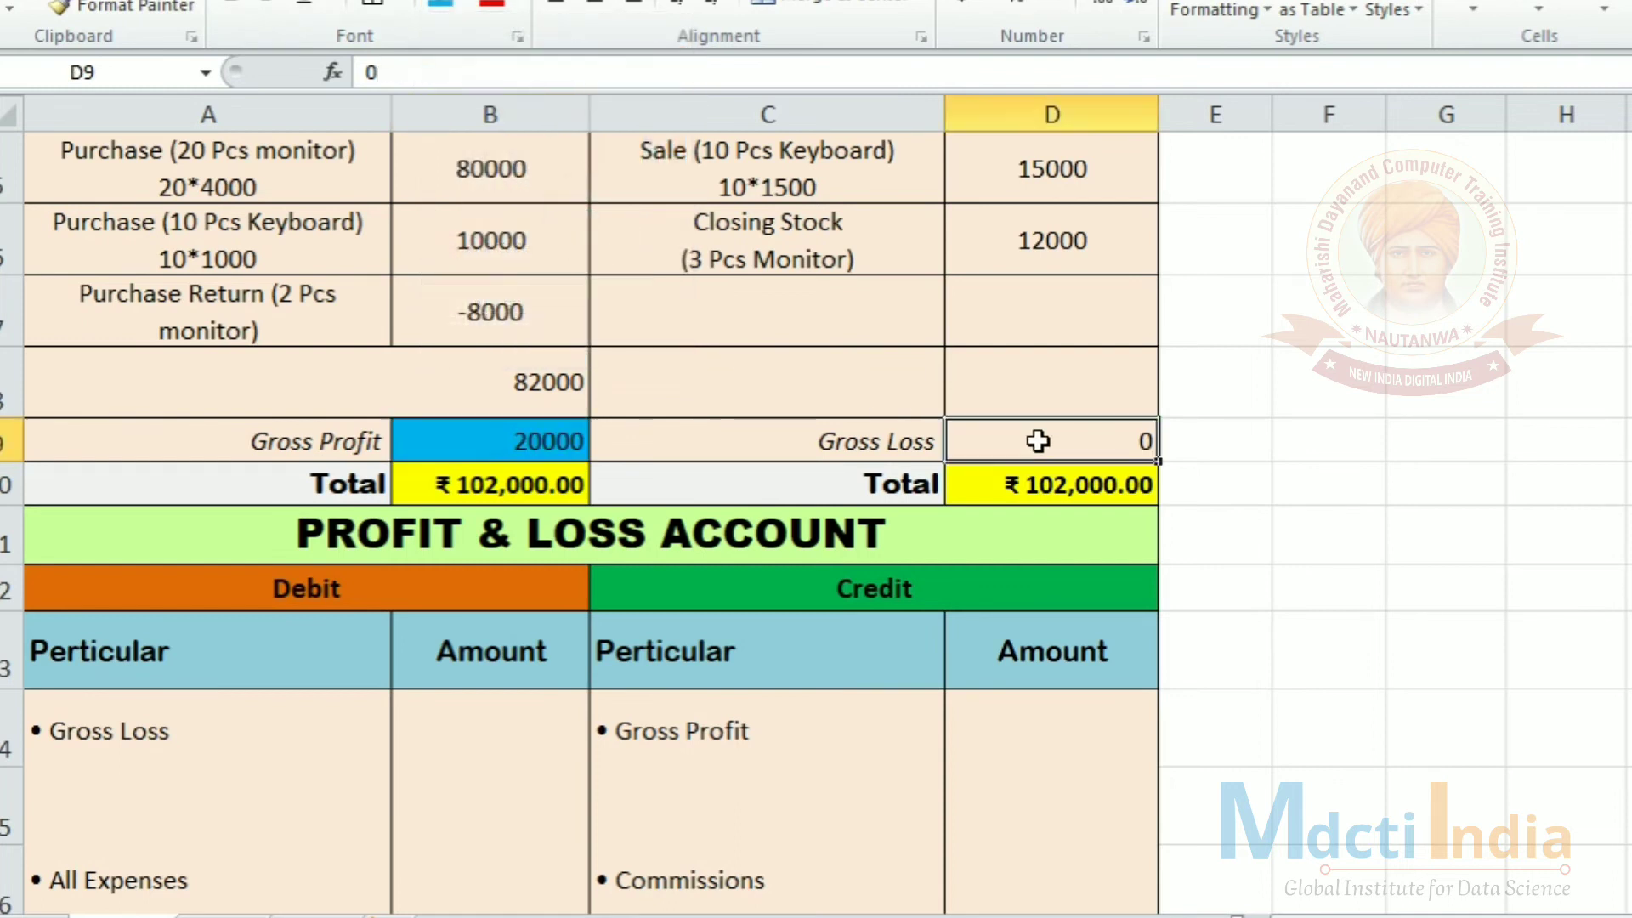
# Fill the Gross Loss amount cell D9 in the Trading Account with the same light blue as the Gross Profit amount
pyautogui.click(440, 5)
pyautogui.click(1250, 366)
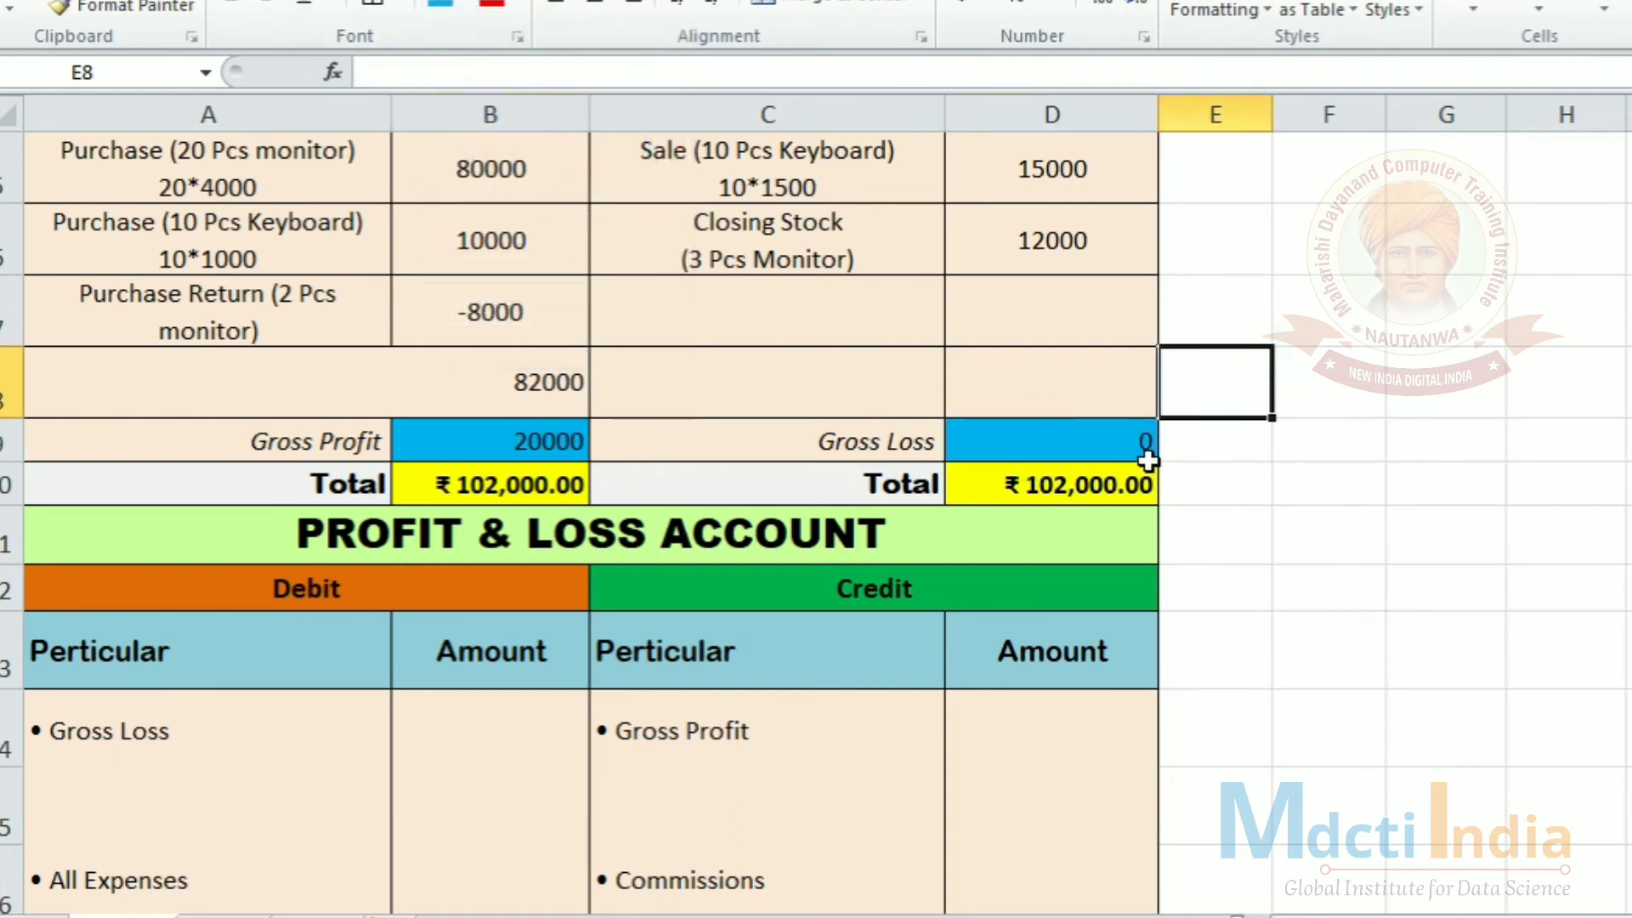
pyautogui.click(329, 437)
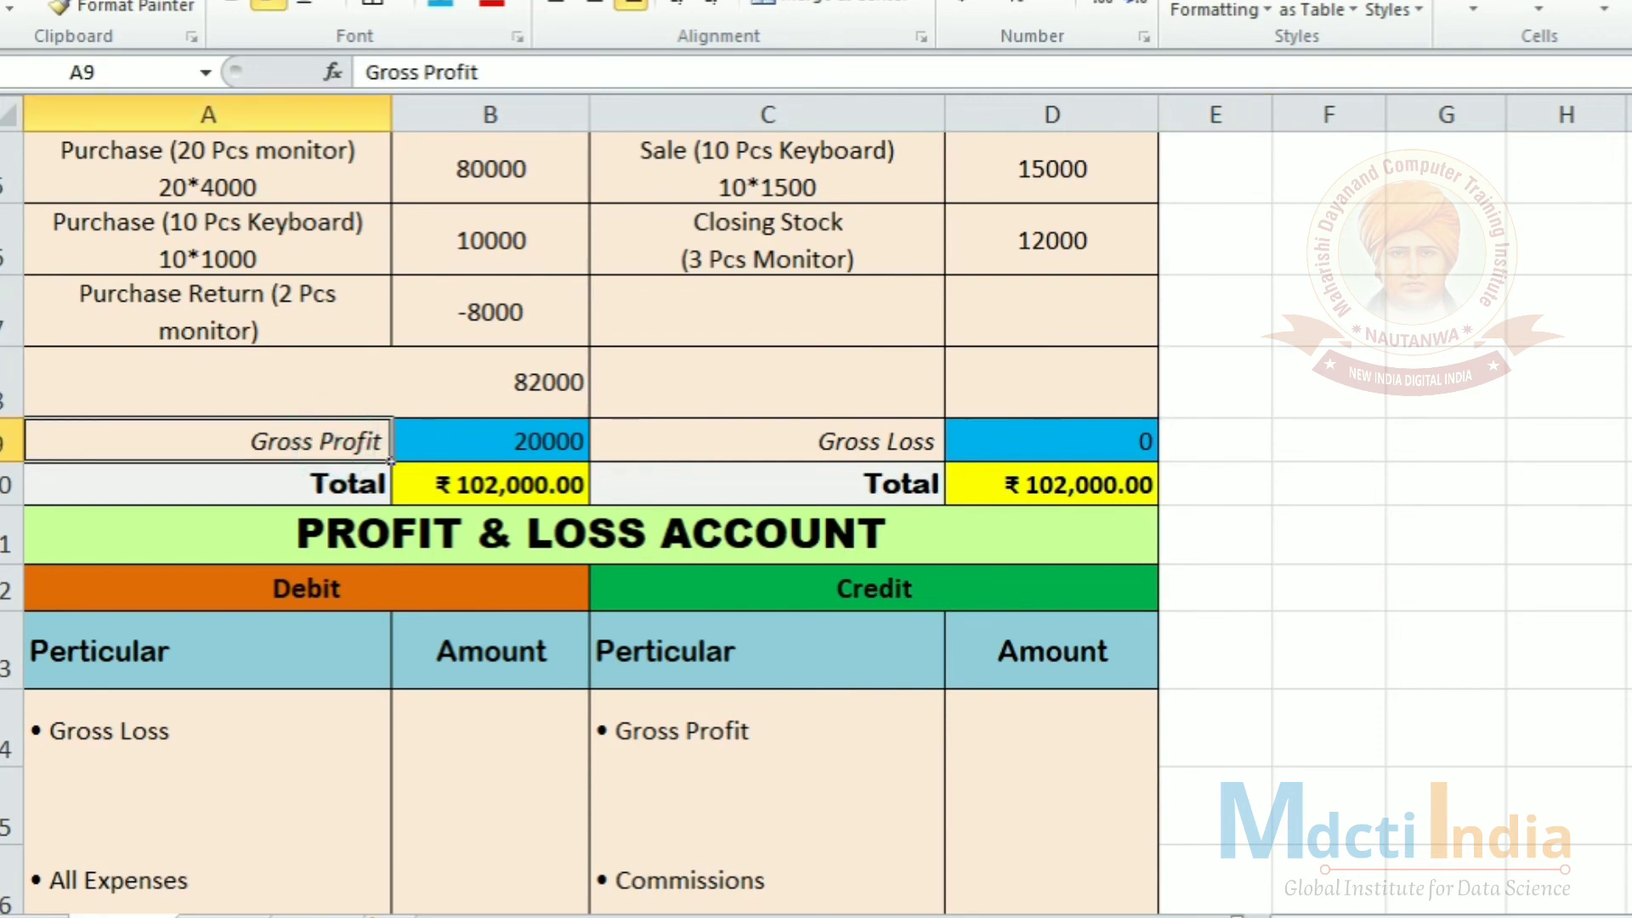
# Append (20,000) to the Gross Profit label in cell C14 of the Profit & Loss Account and enter 20000 as its amount in D14
pyautogui.scroll(-1, 816, 527)
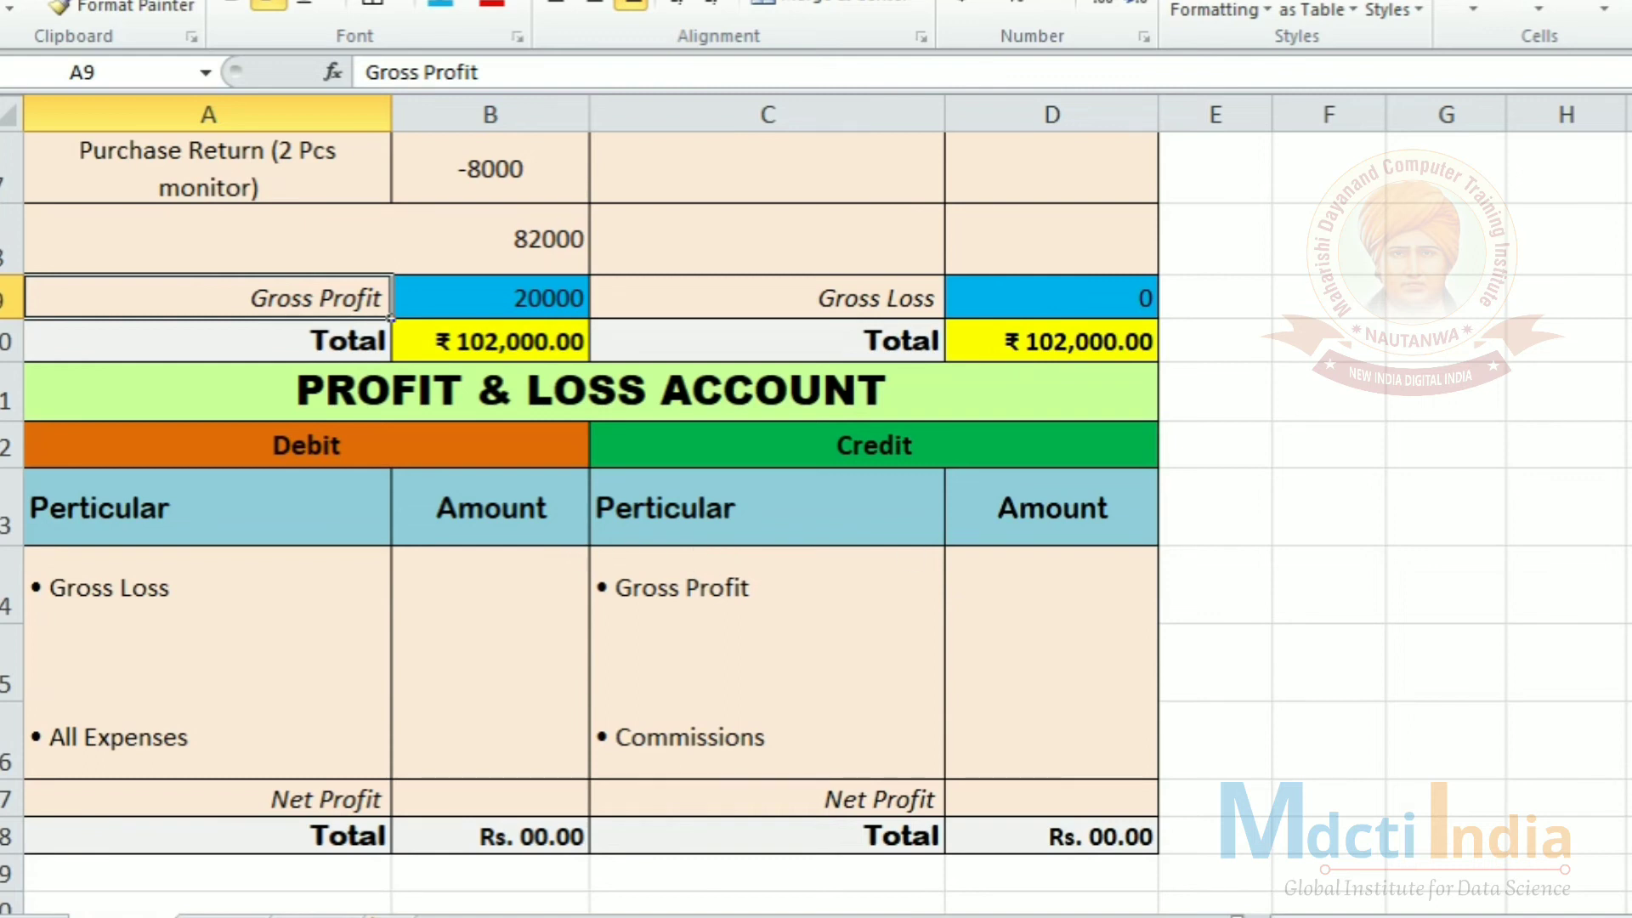
pyautogui.scroll(-1, 816, 510)
pyautogui.doubleClick(753, 520)
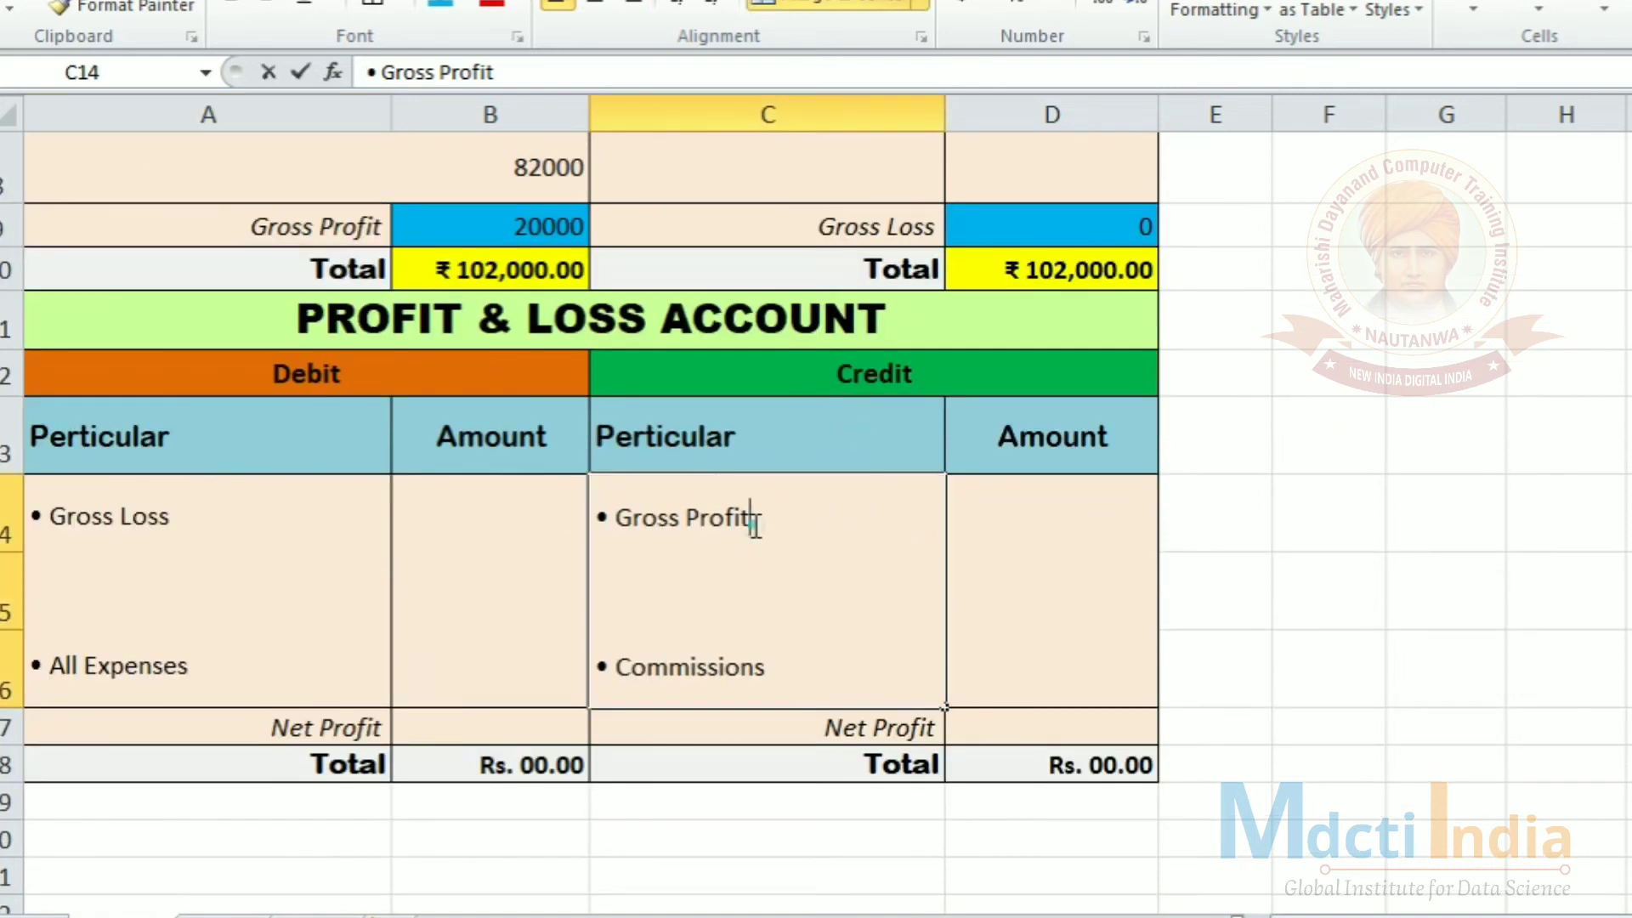
pyautogui.write('(20,')
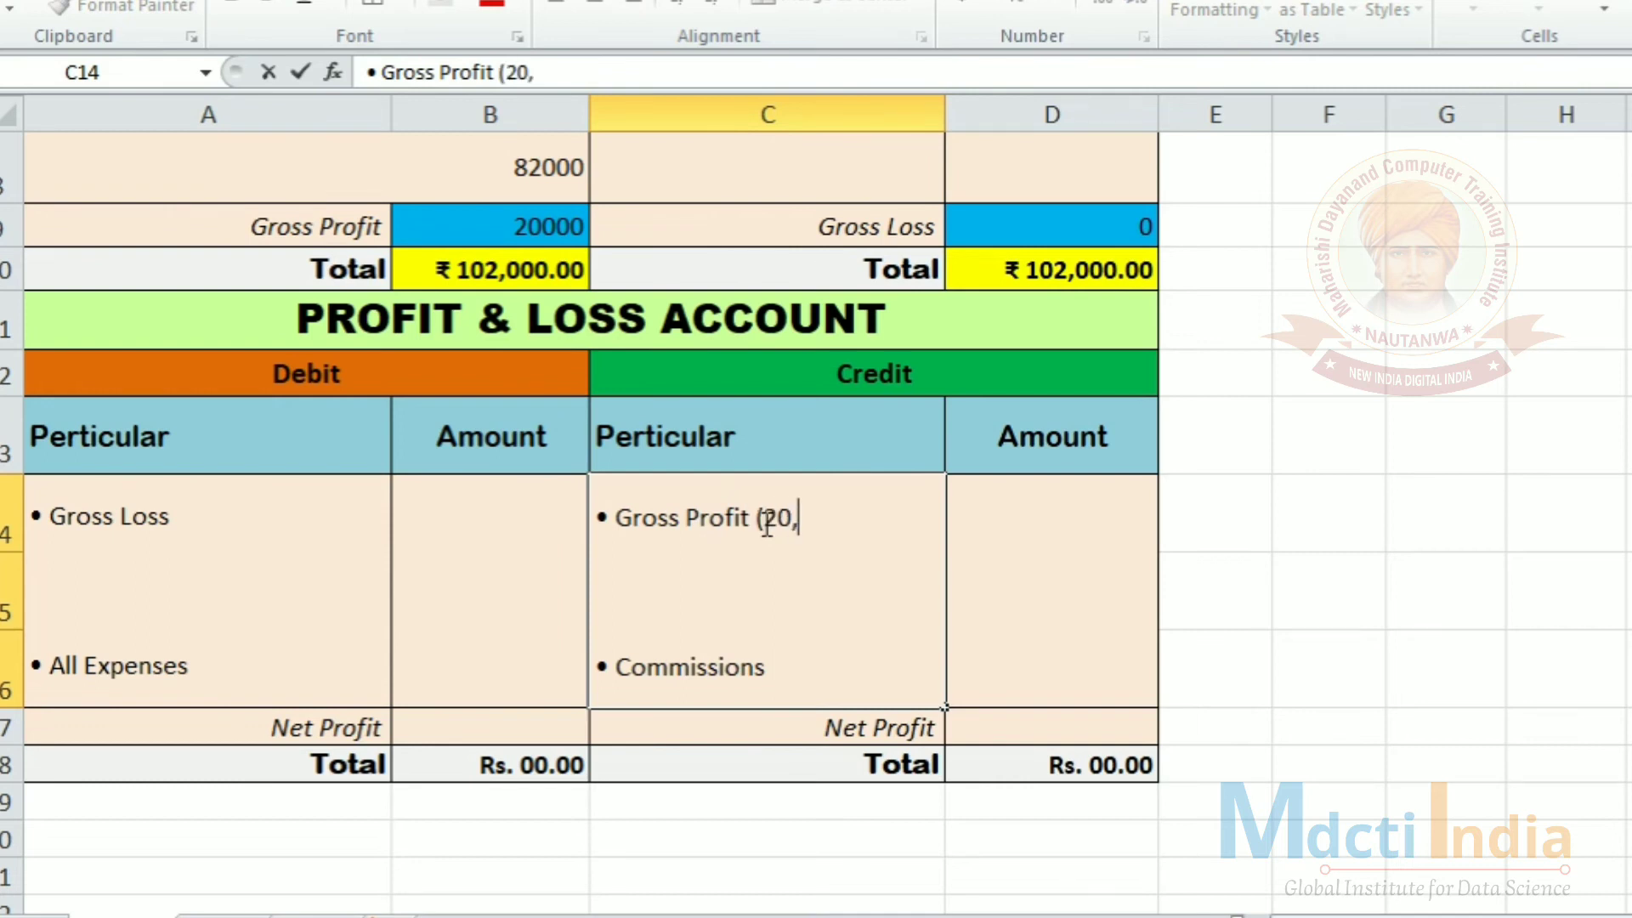
pyautogui.write('000')
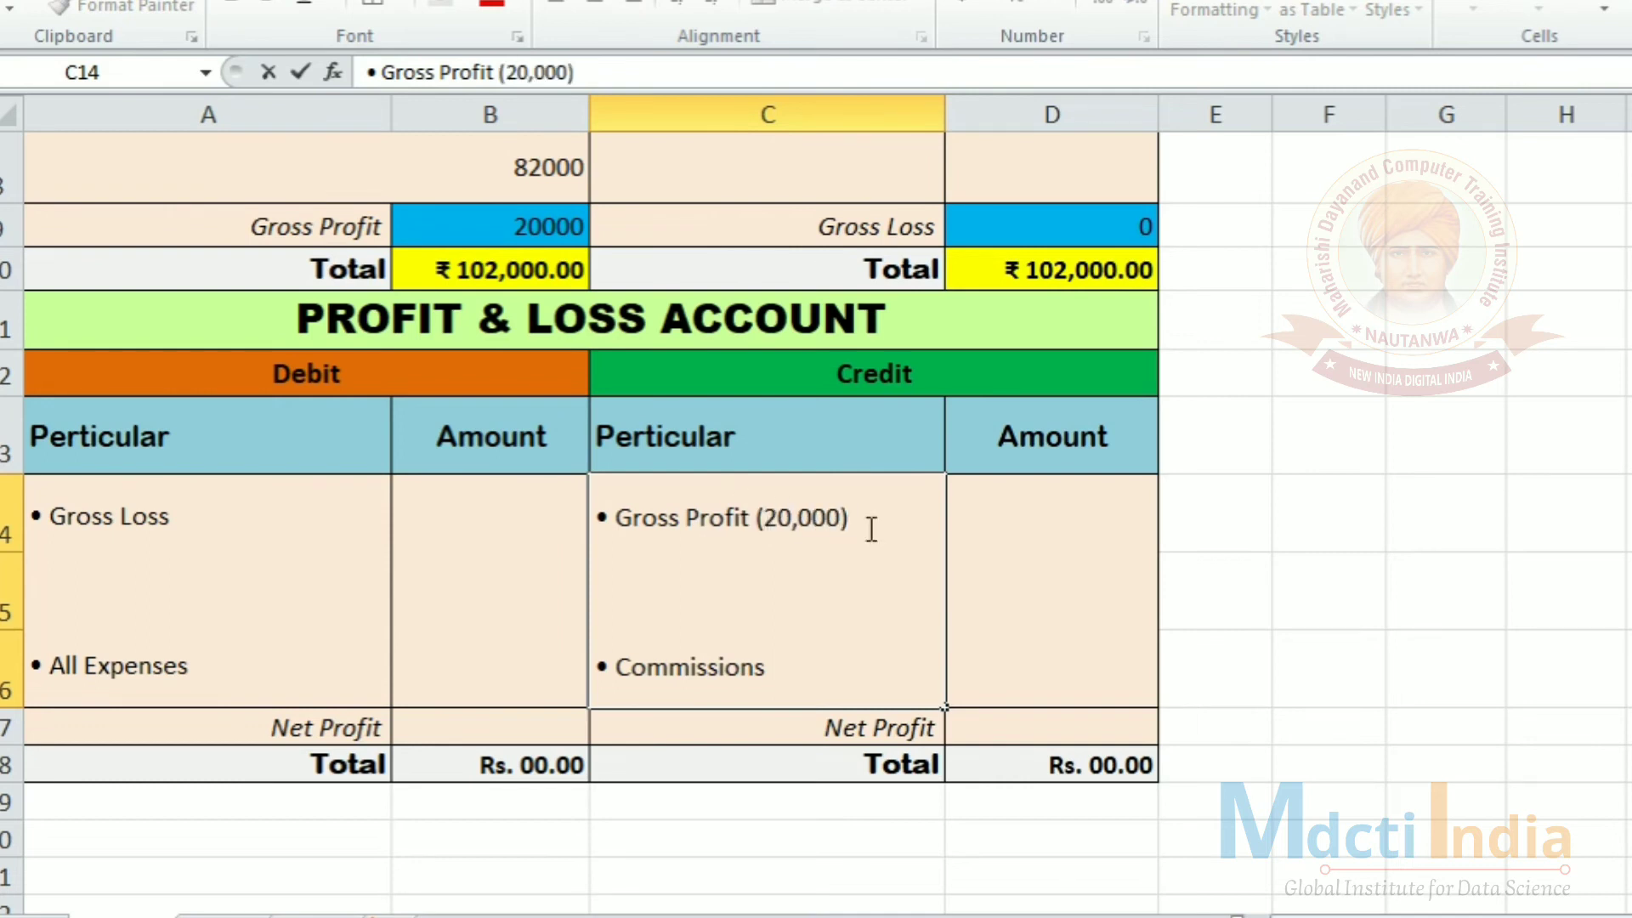
pyautogui.click(1056, 515)
pyautogui.write('20000')
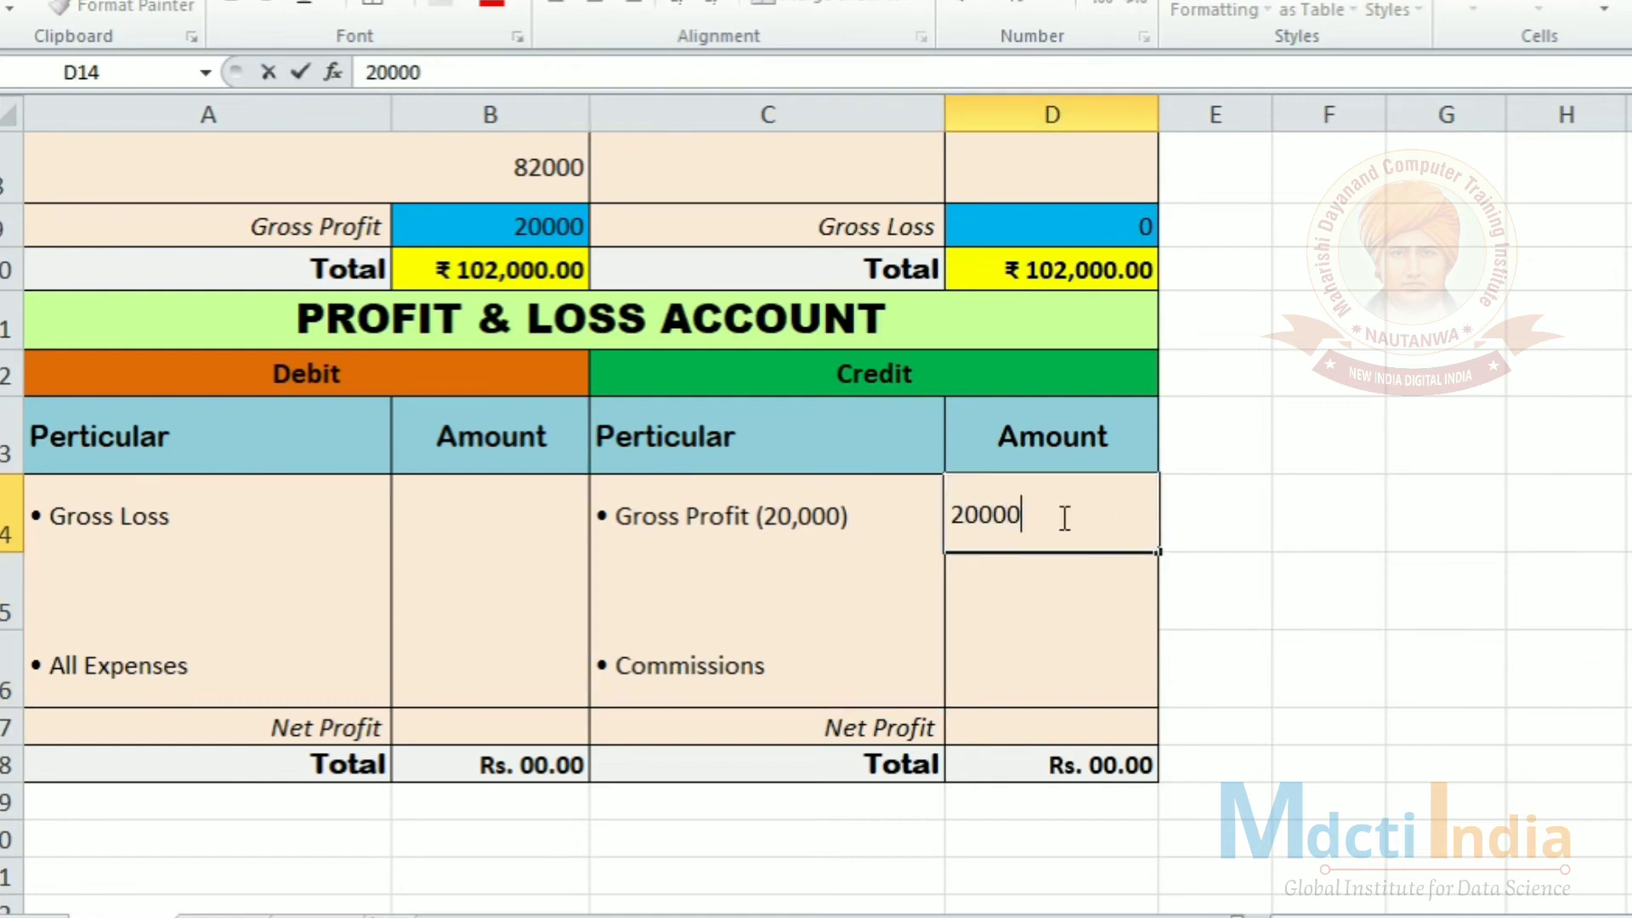
pyautogui.press('Return')
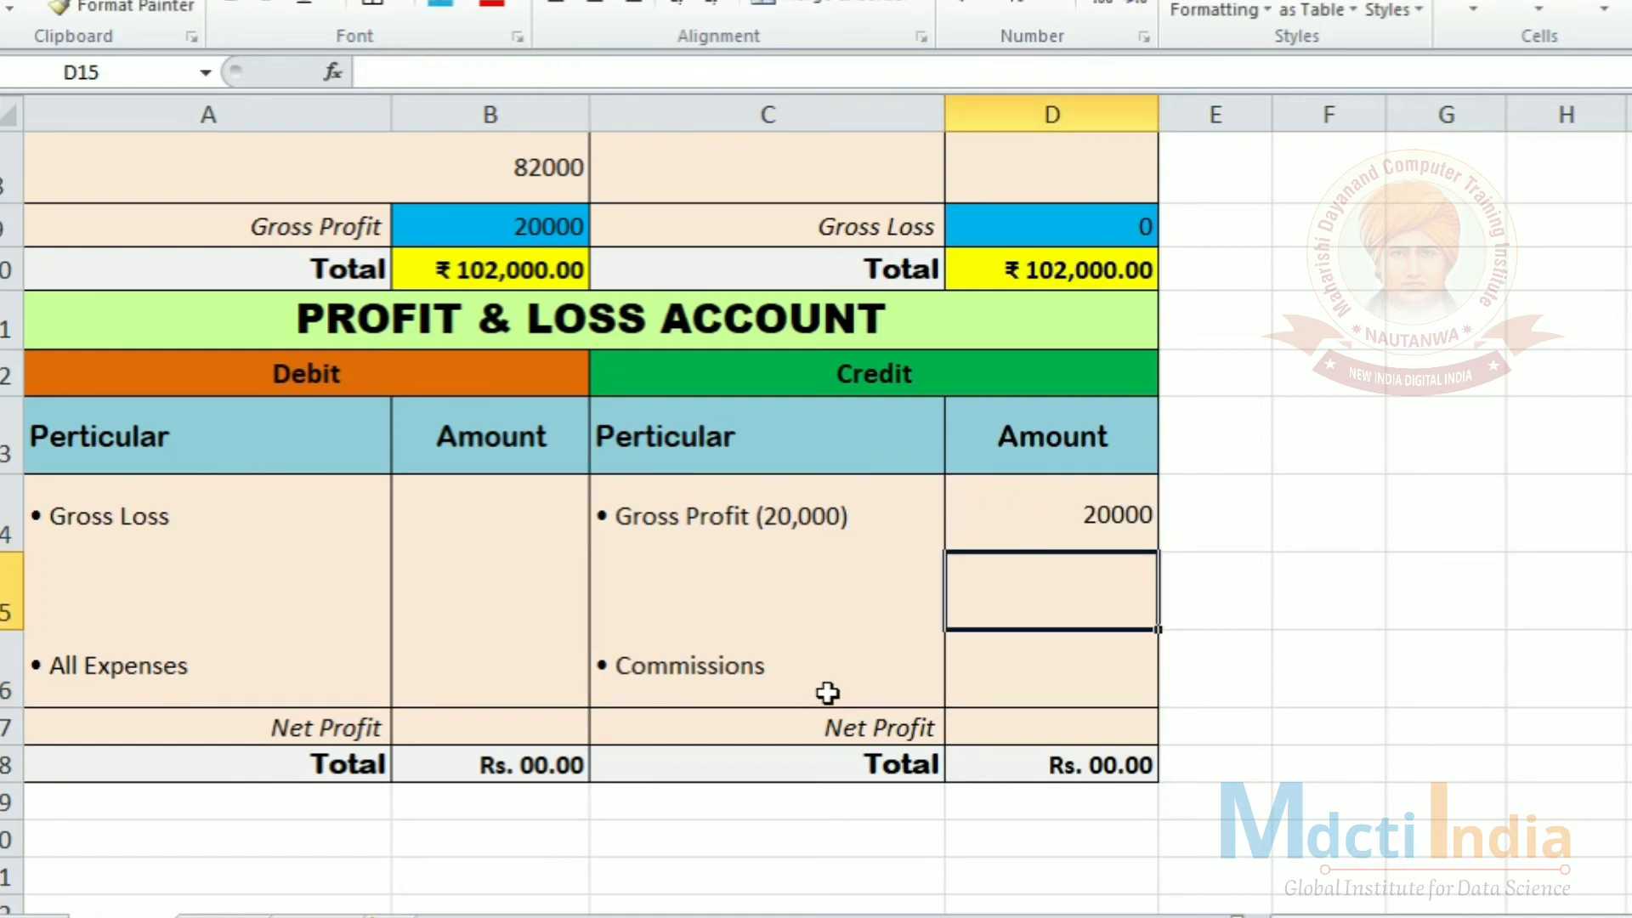
pyautogui.click(1027, 693)
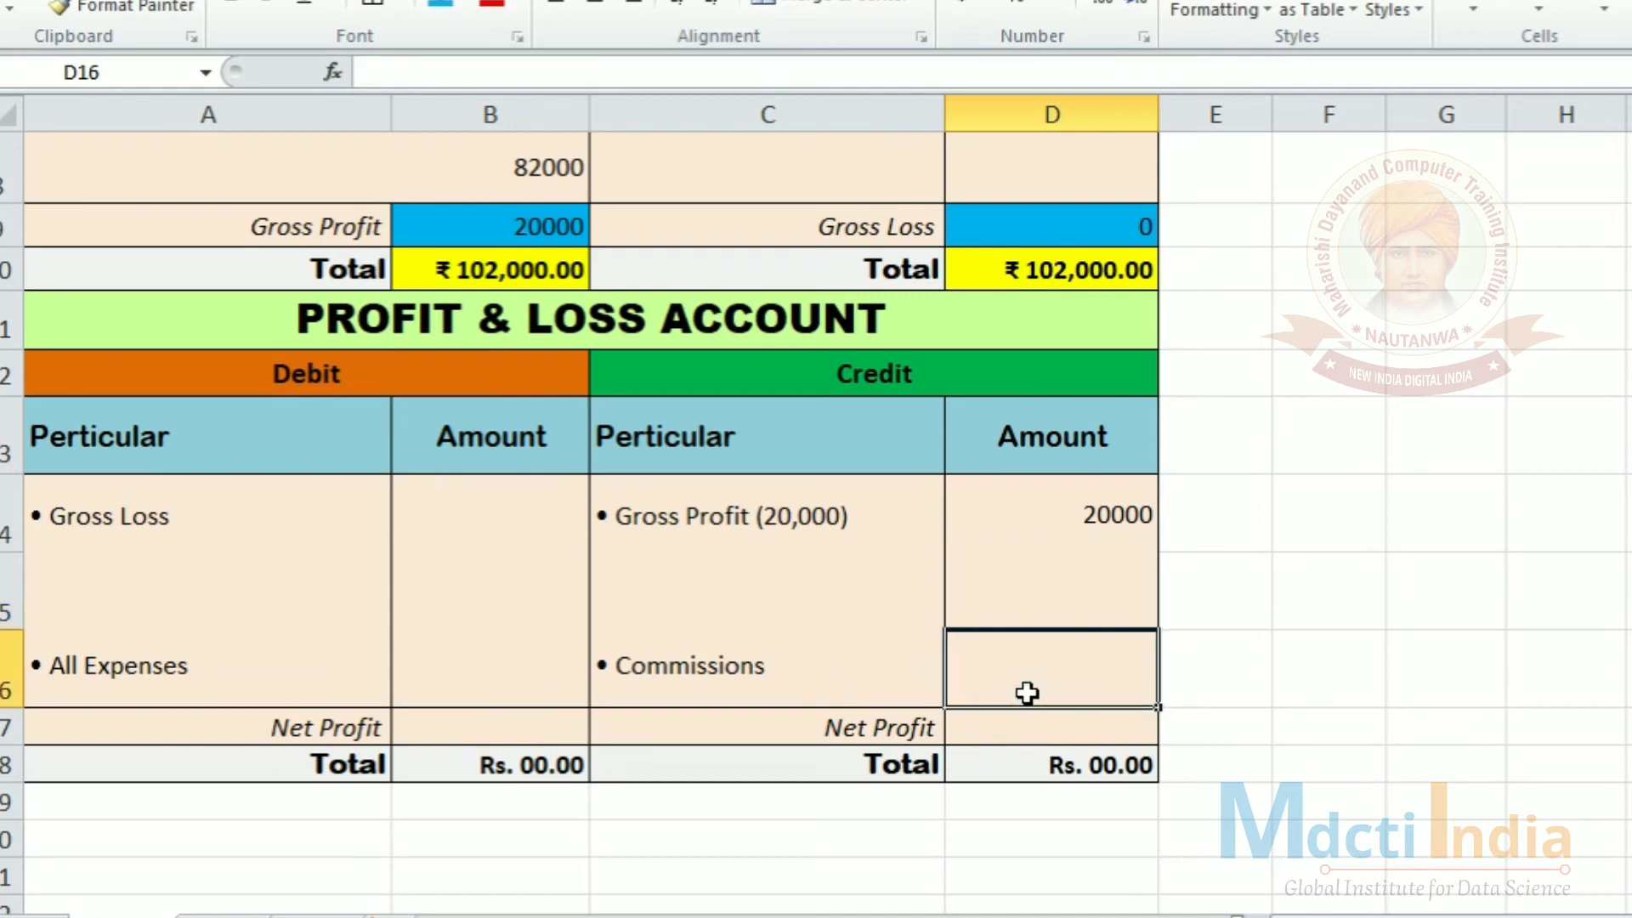
pyautogui.write('10000')
pyautogui.press('Return')
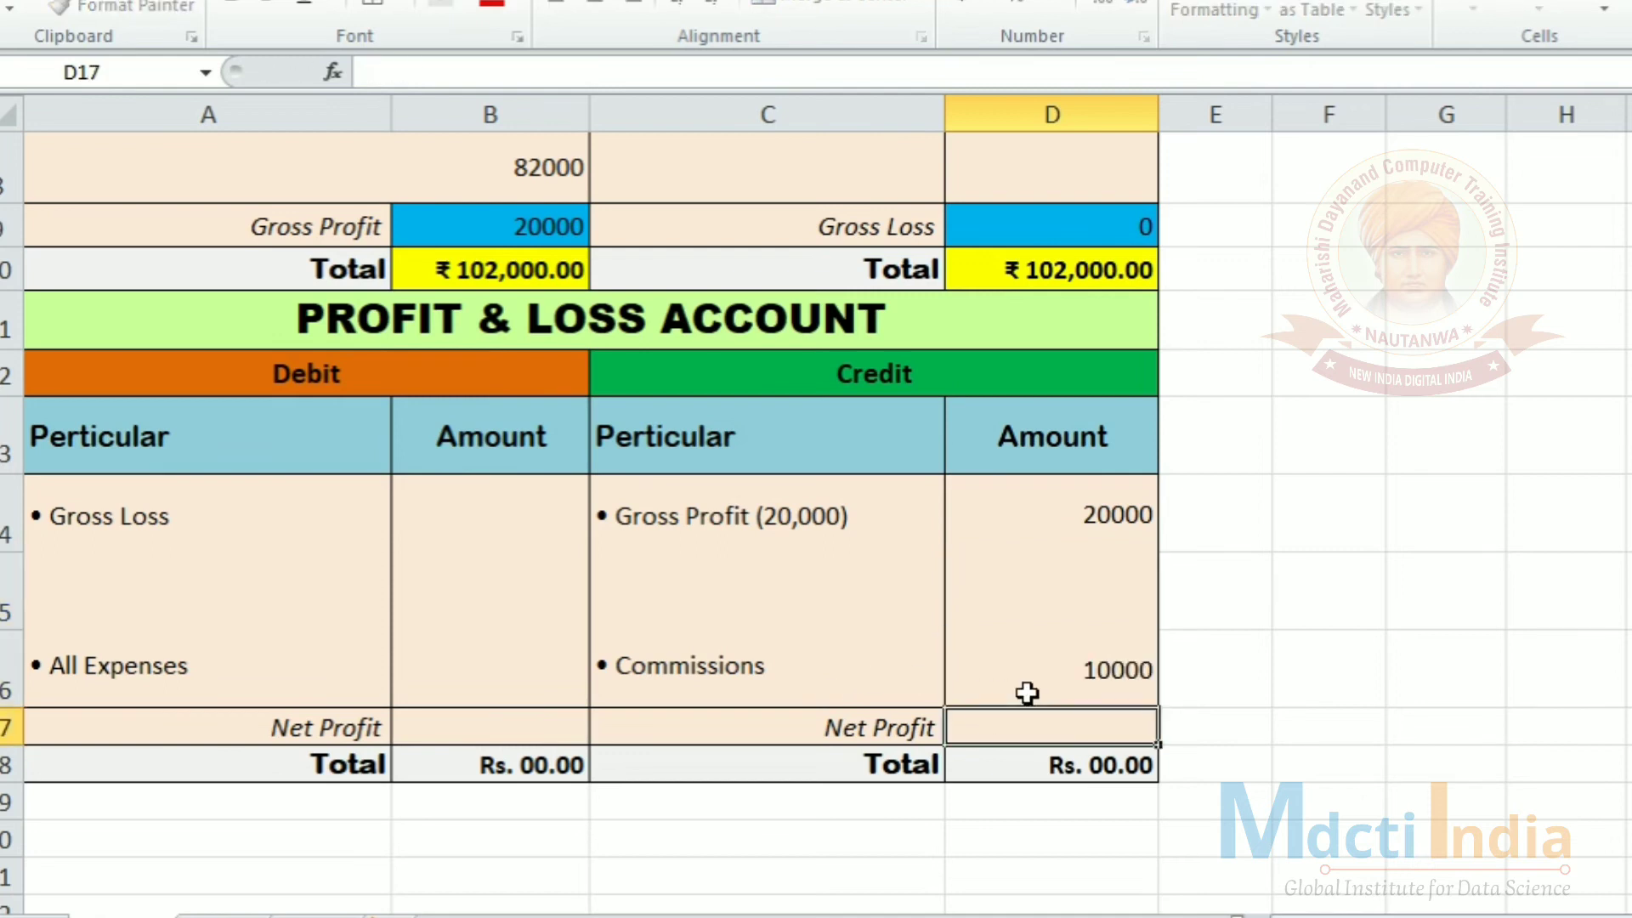
# Enter 1000 as the Commissions amount in cell D16 on the credit side of the Profit & Loss Account
pyautogui.click(1030, 693)
pyautogui.write('1000')
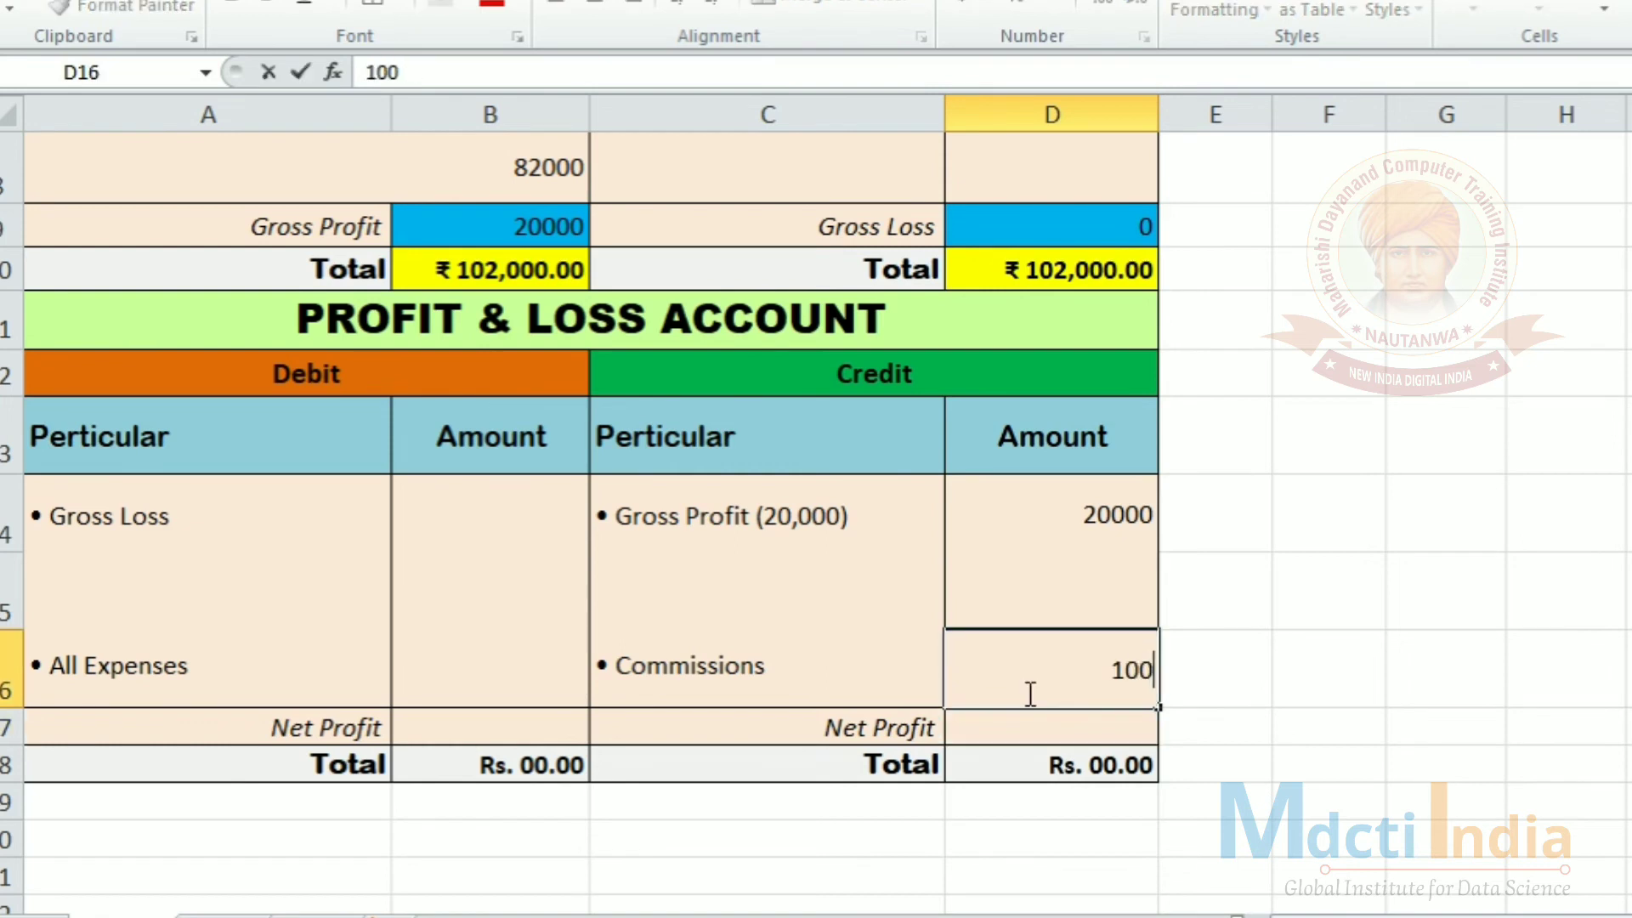
pyautogui.press('Return')
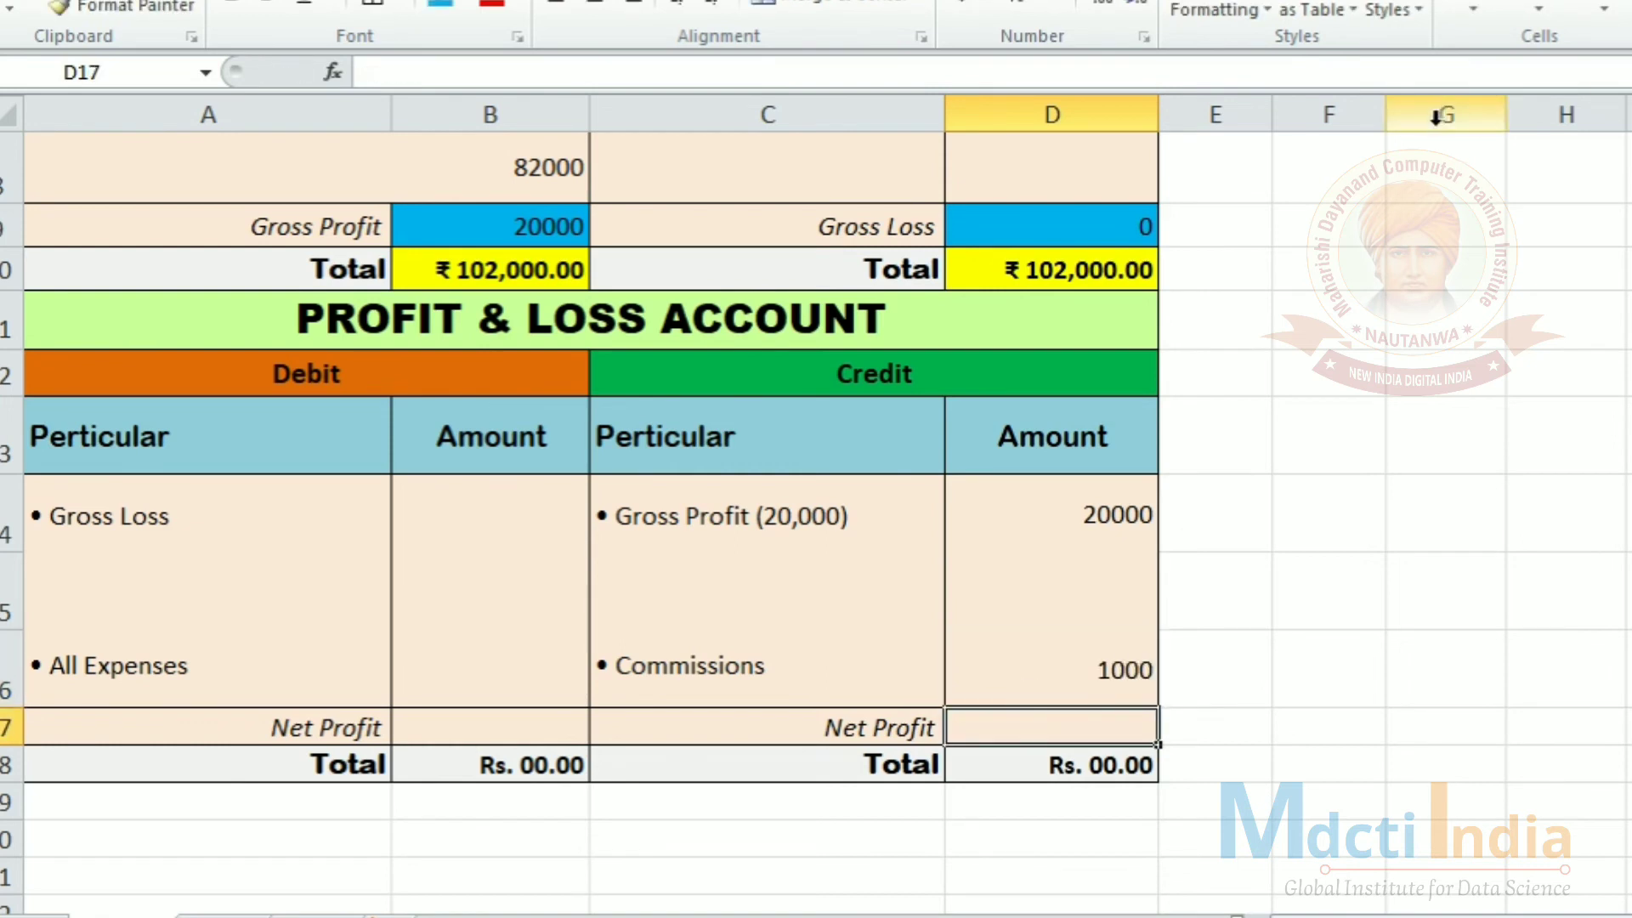
pyautogui.click(1308, 544)
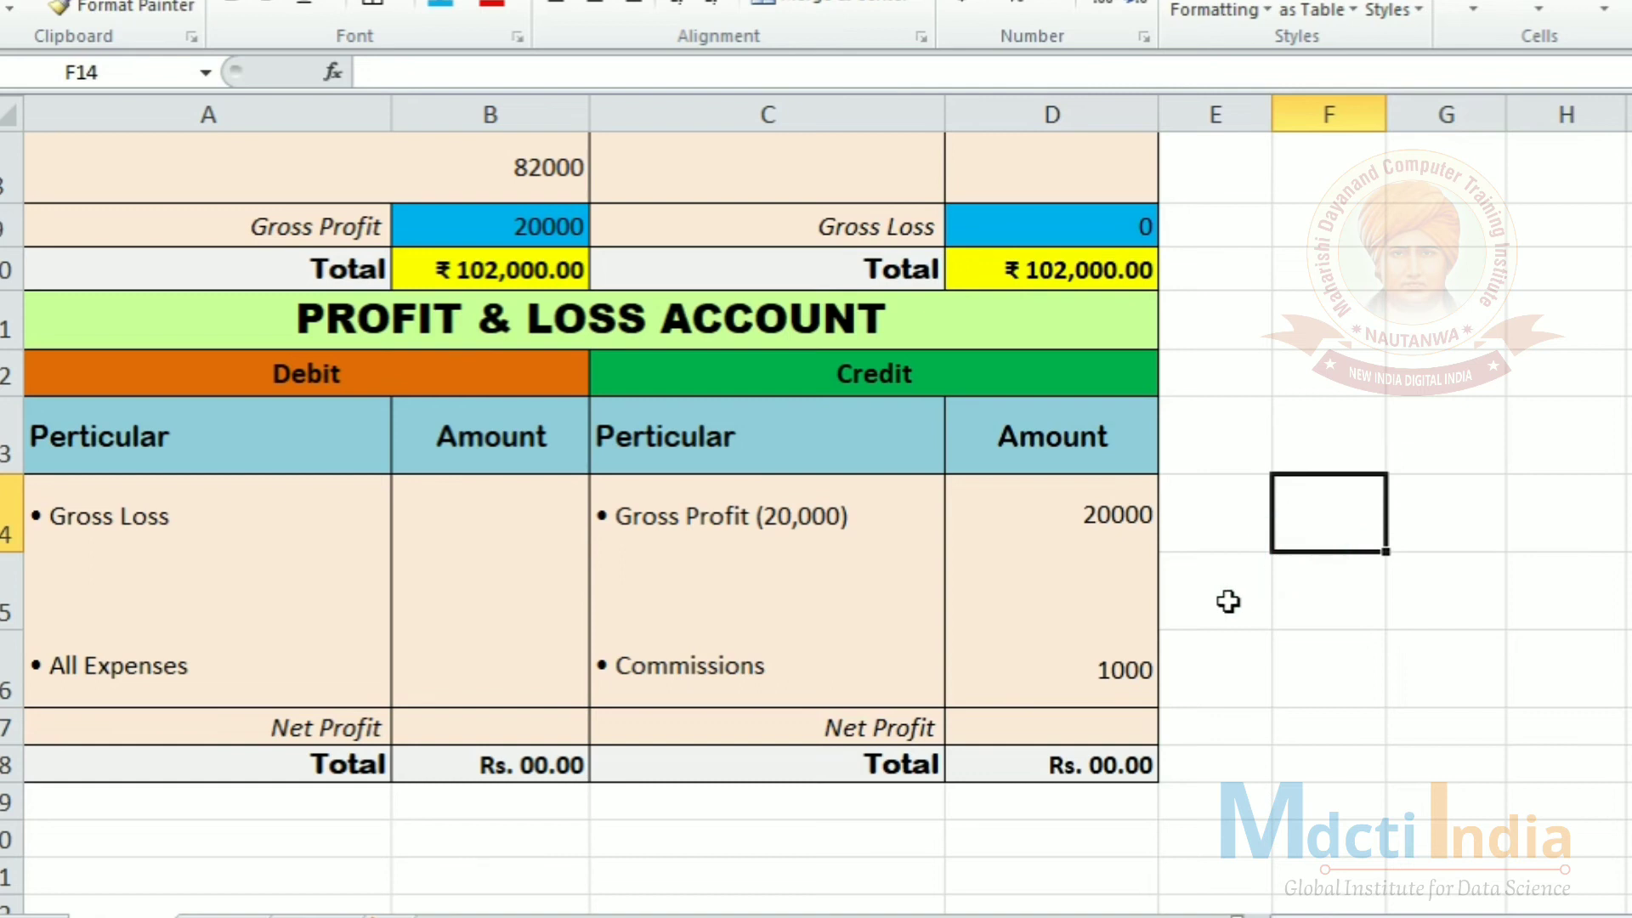
# Delete the Net Profit label from cell C17 on the credit side, leaving the cell empty
pyautogui.doubleClick(904, 727)
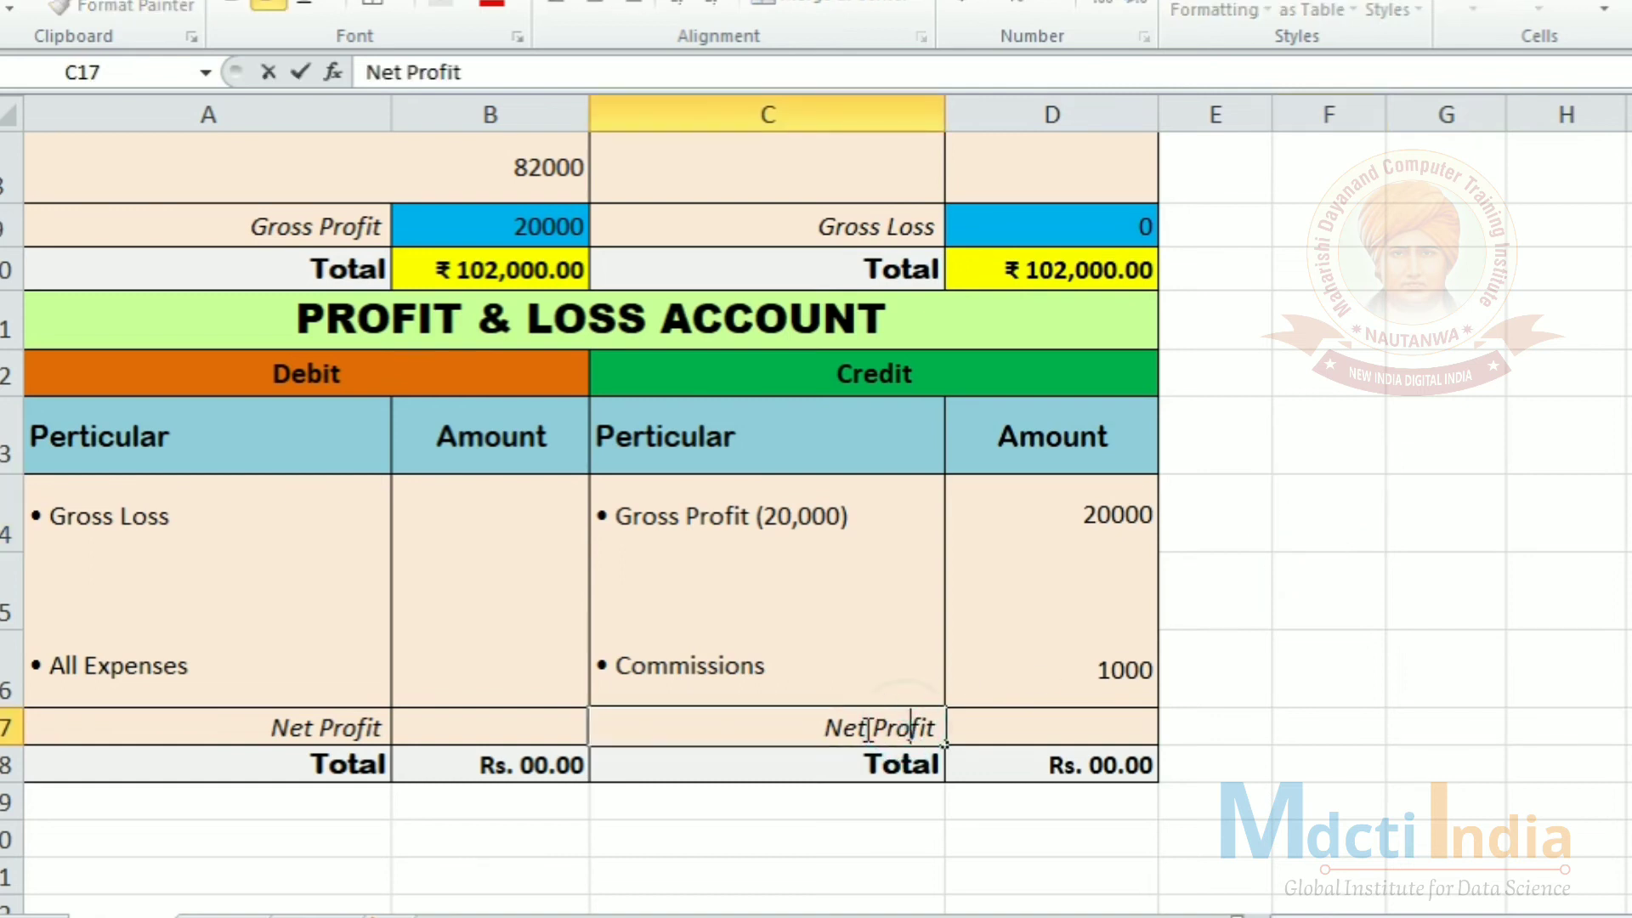
pyautogui.moveTo(875, 730); pyautogui.dragTo(1123, 727)
pyautogui.write('Lo')
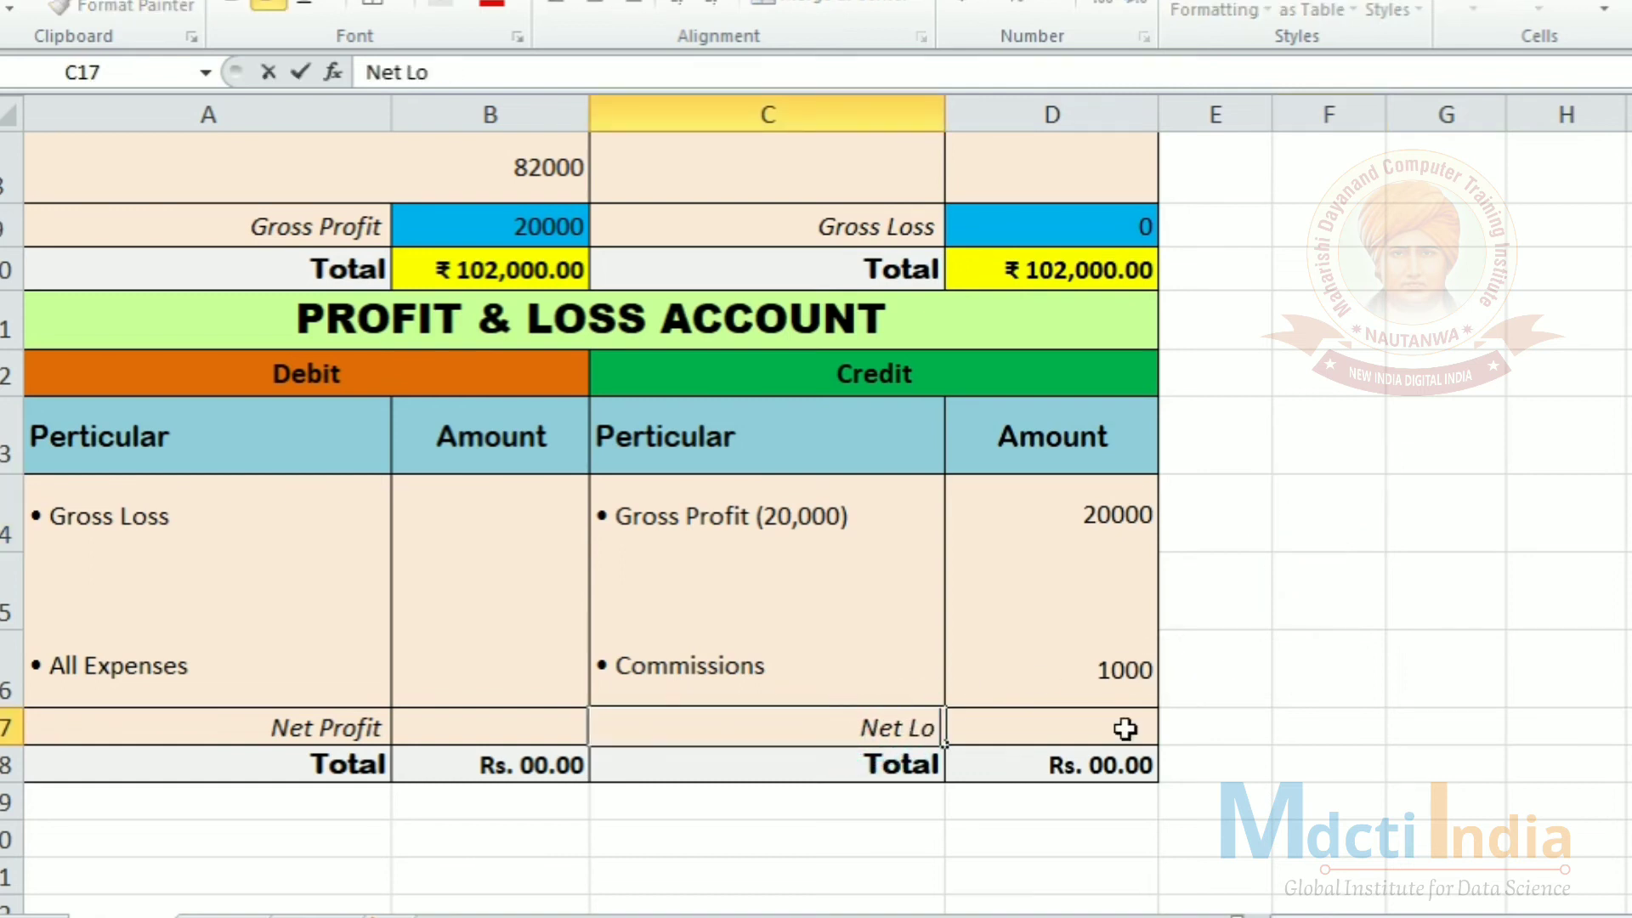
pyautogui.press('BackSpace')
pyautogui.press('BackSpace')
pyautogui.press('BackSpace')
pyautogui.press('BackSpace')
pyautogui.press('BackSpace')
pyautogui.press('BackSpace')
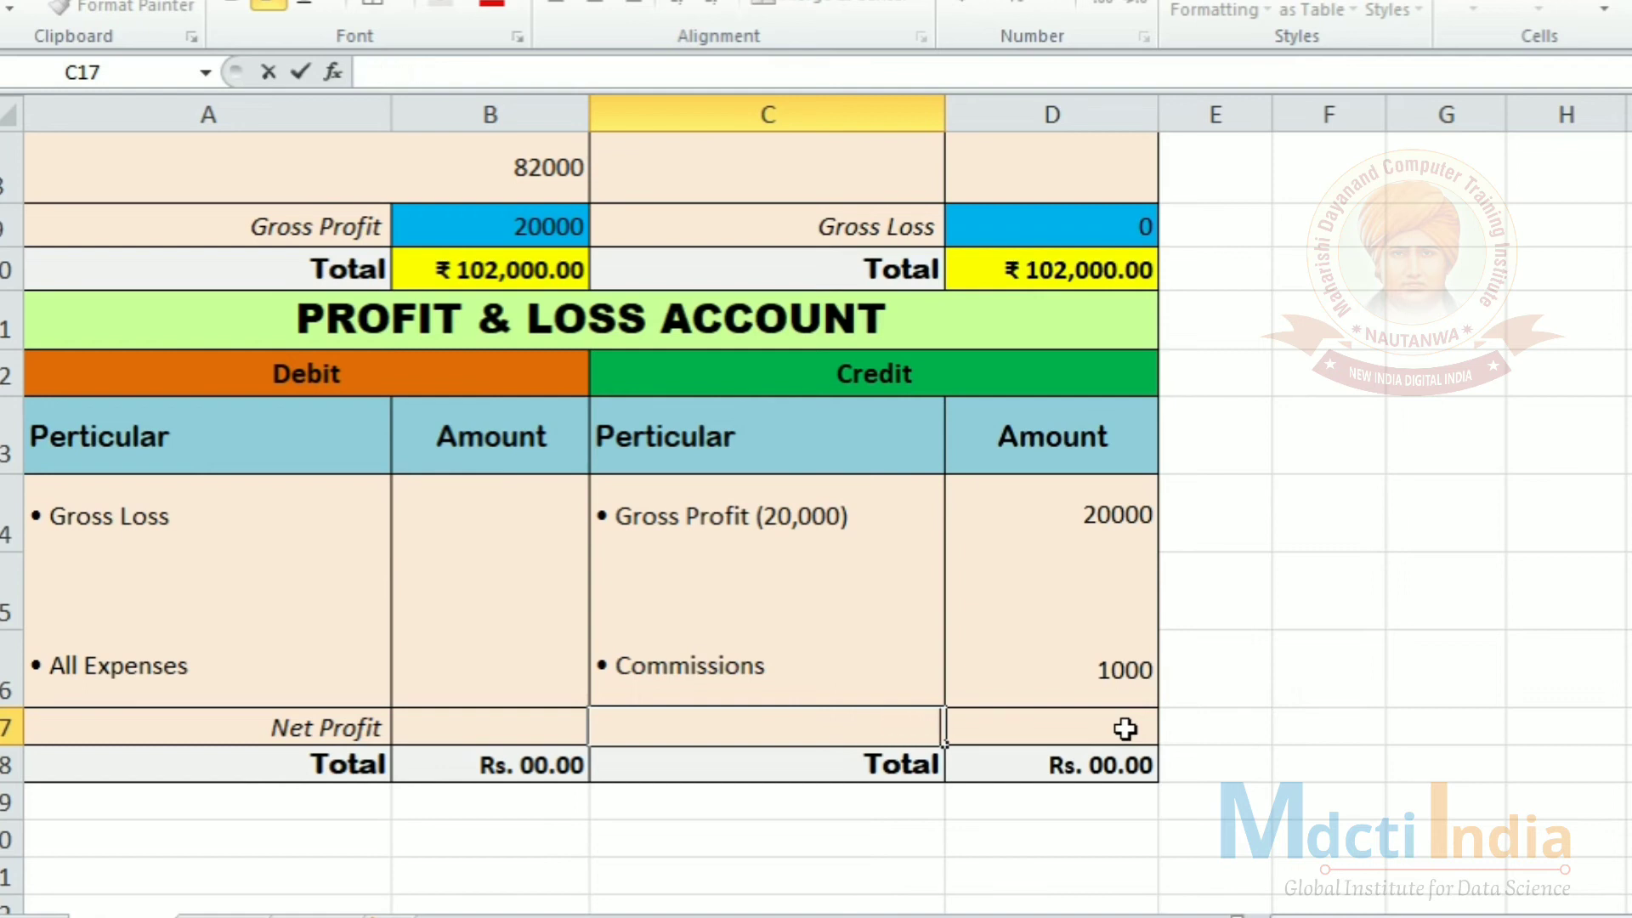
pyautogui.click(1258, 704)
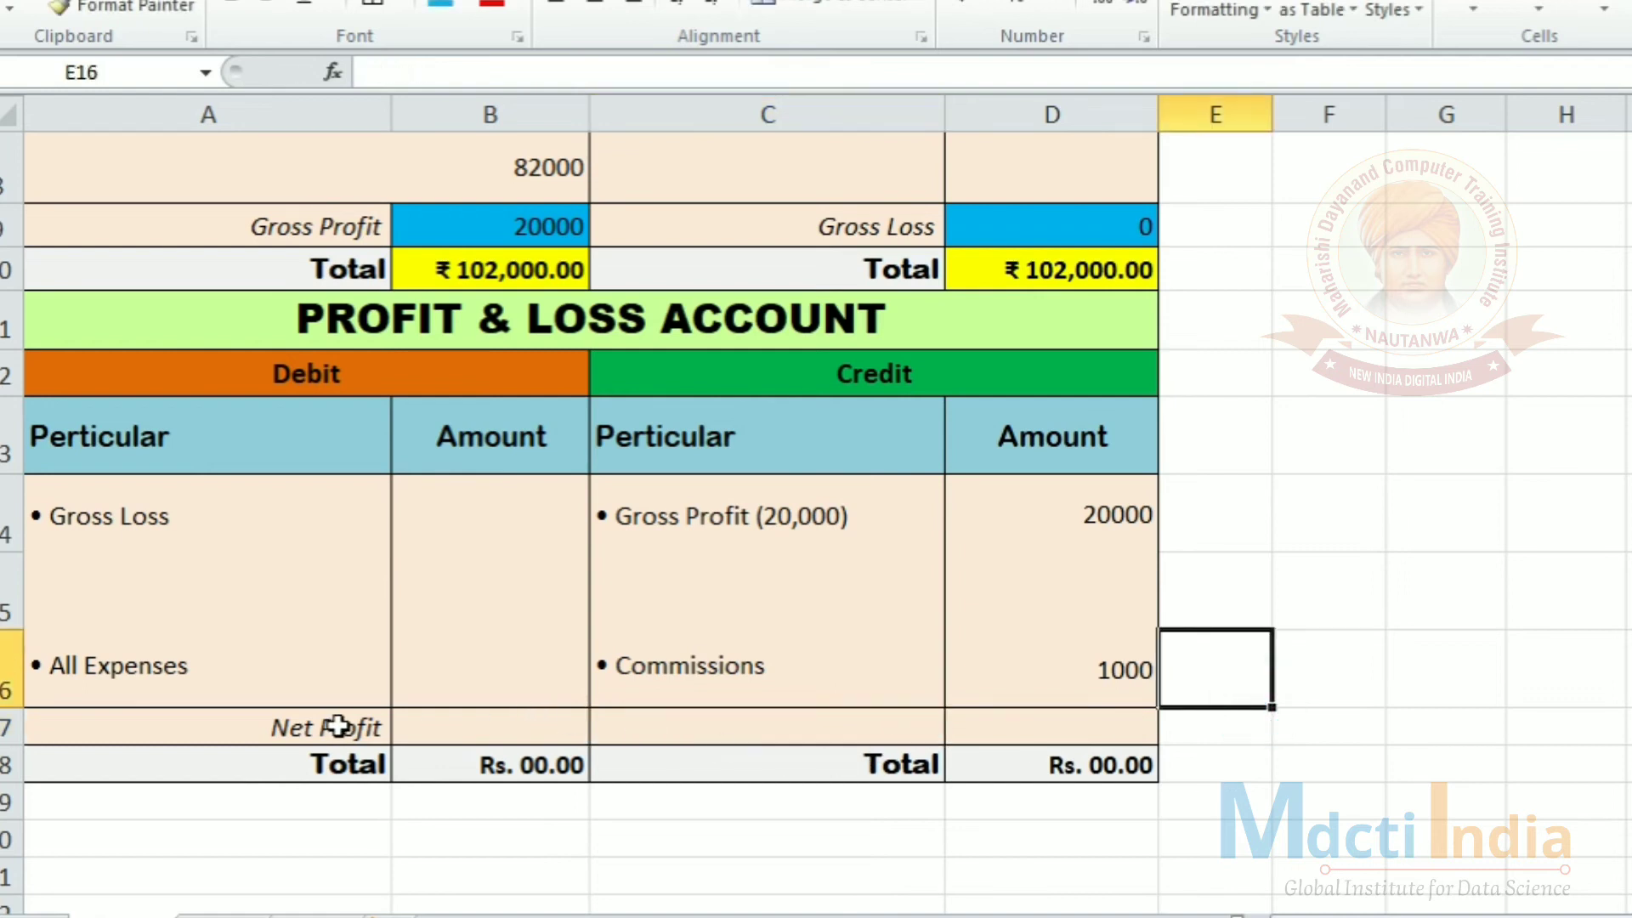
pyautogui.doubleClick(293, 727)
pyautogui.moveTo(264, 727); pyautogui.dragTo(583, 729)
pyautogui.click(1373, 676)
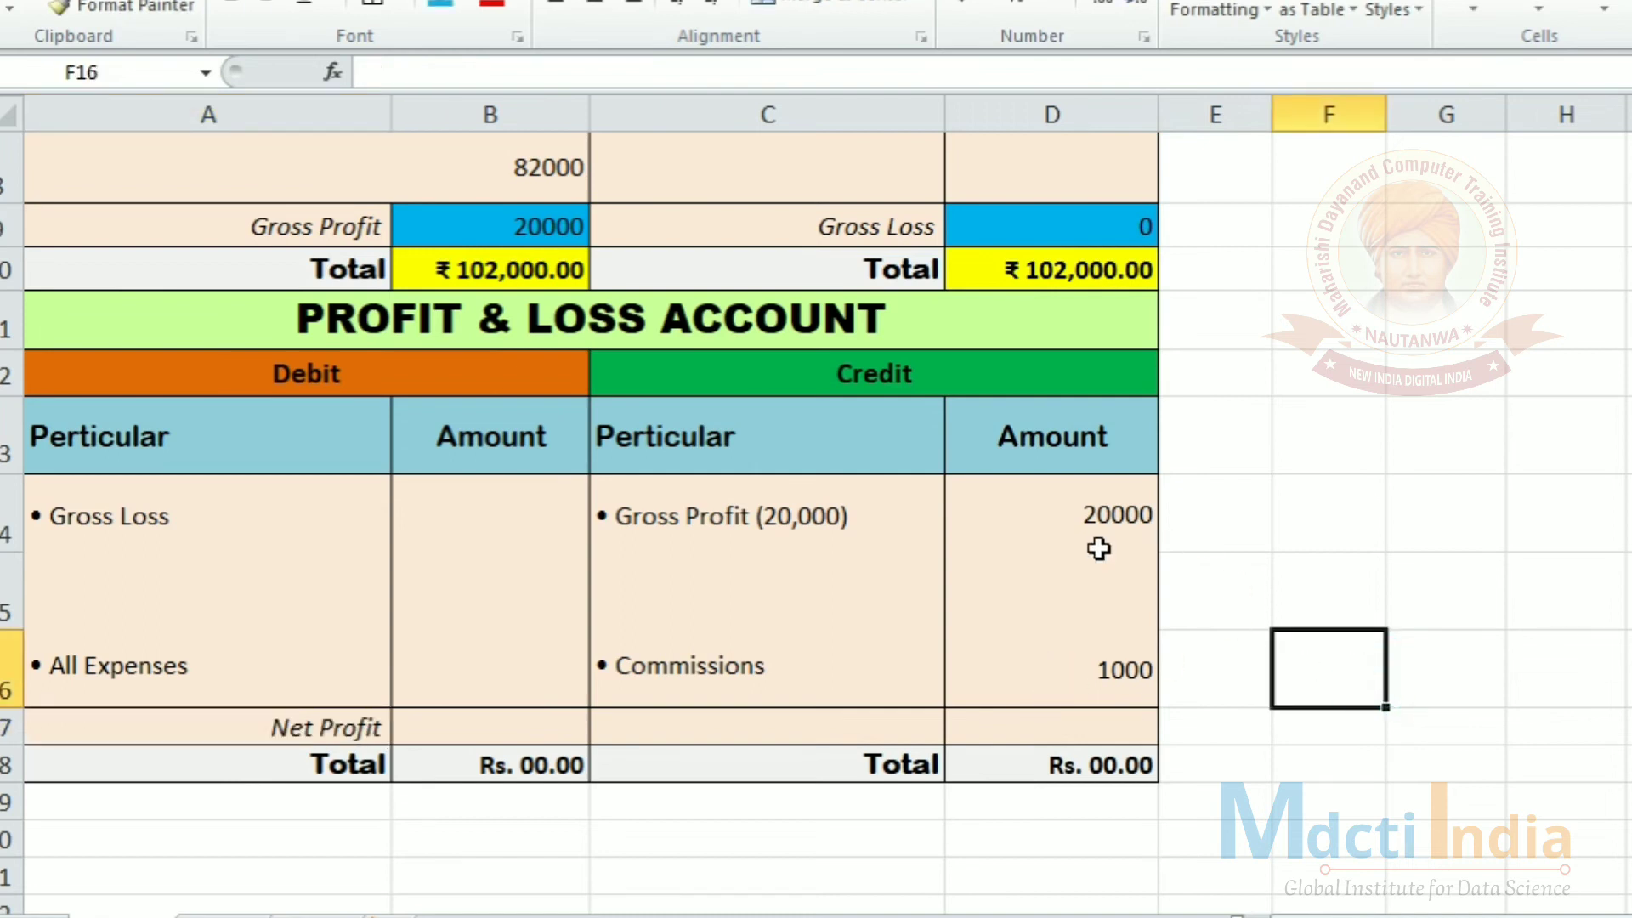
pyautogui.click(1110, 521)
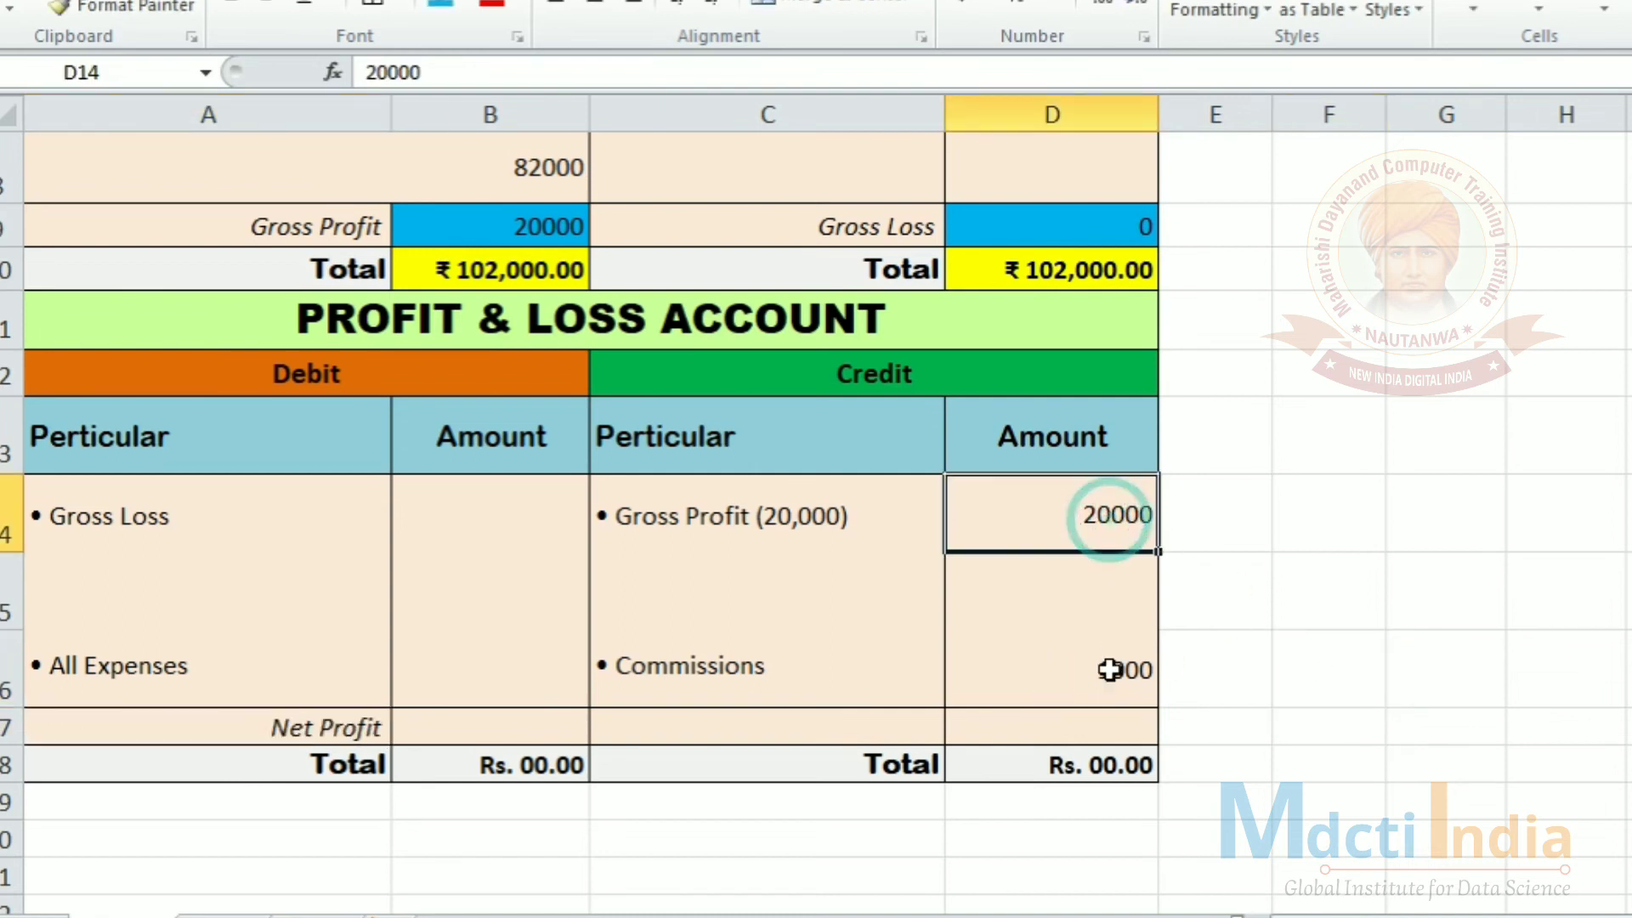
pyautogui.click(1124, 667)
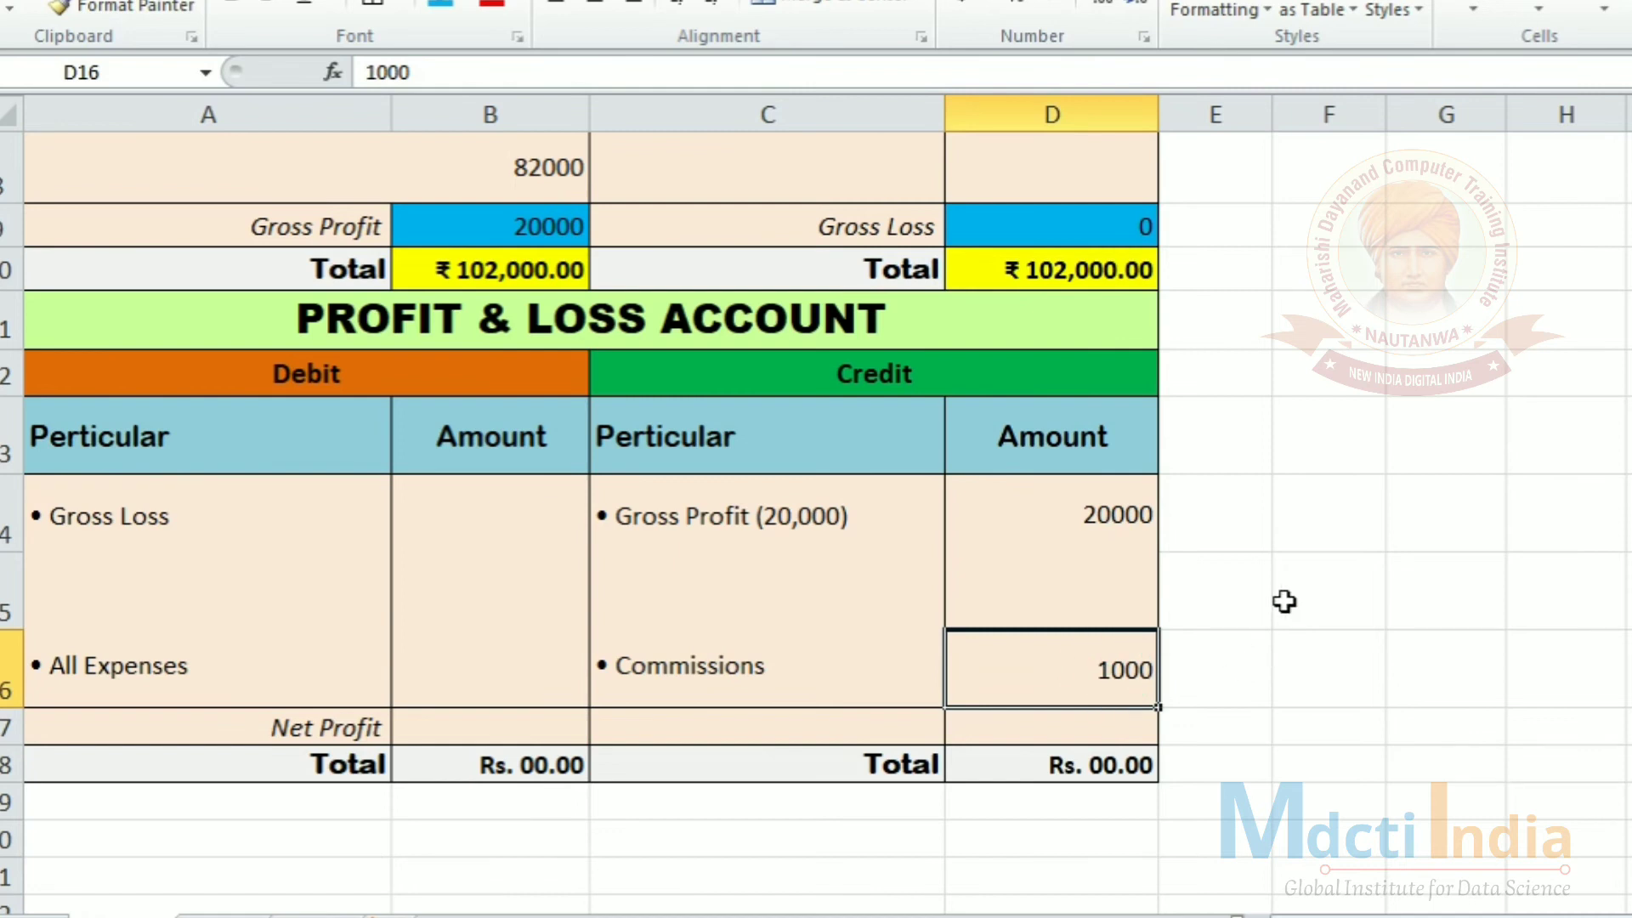
# Clear the Rs. 00.00 placeholder from the credit Total cell D18 of the Profit & Loss Account
pyautogui.click(1059, 767)
pyautogui.moveTo(1060, 518); pyautogui.dragTo(1054, 680)
pyautogui.click(1044, 779)
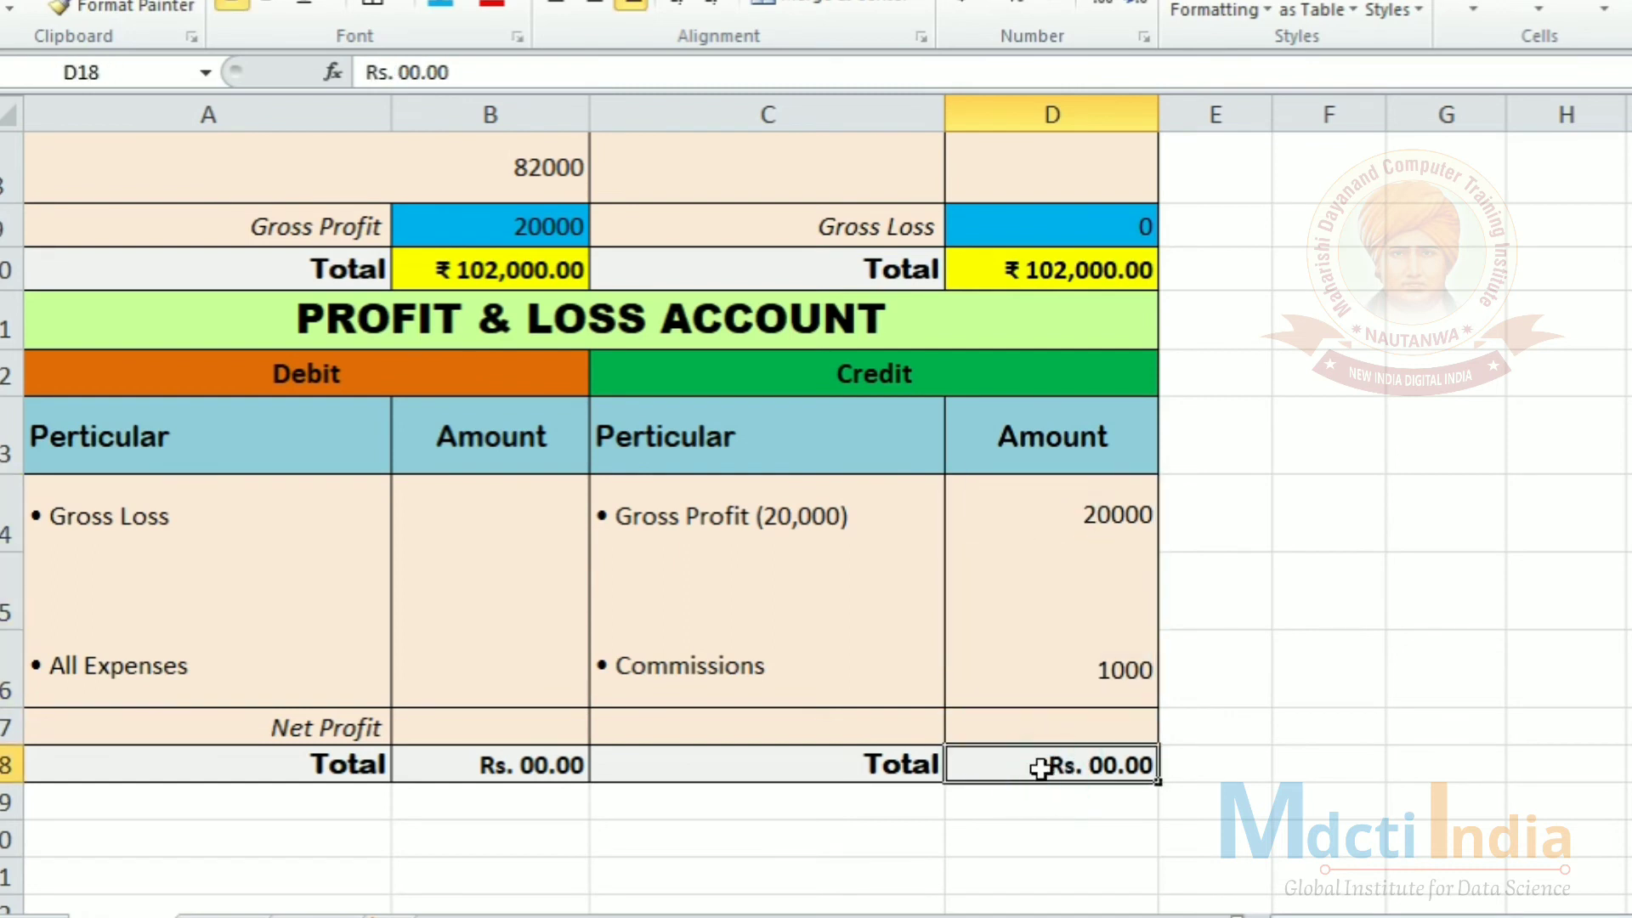
pyautogui.moveTo(1100, 514); pyautogui.dragTo(1109, 663)
pyautogui.click(1031, 765)
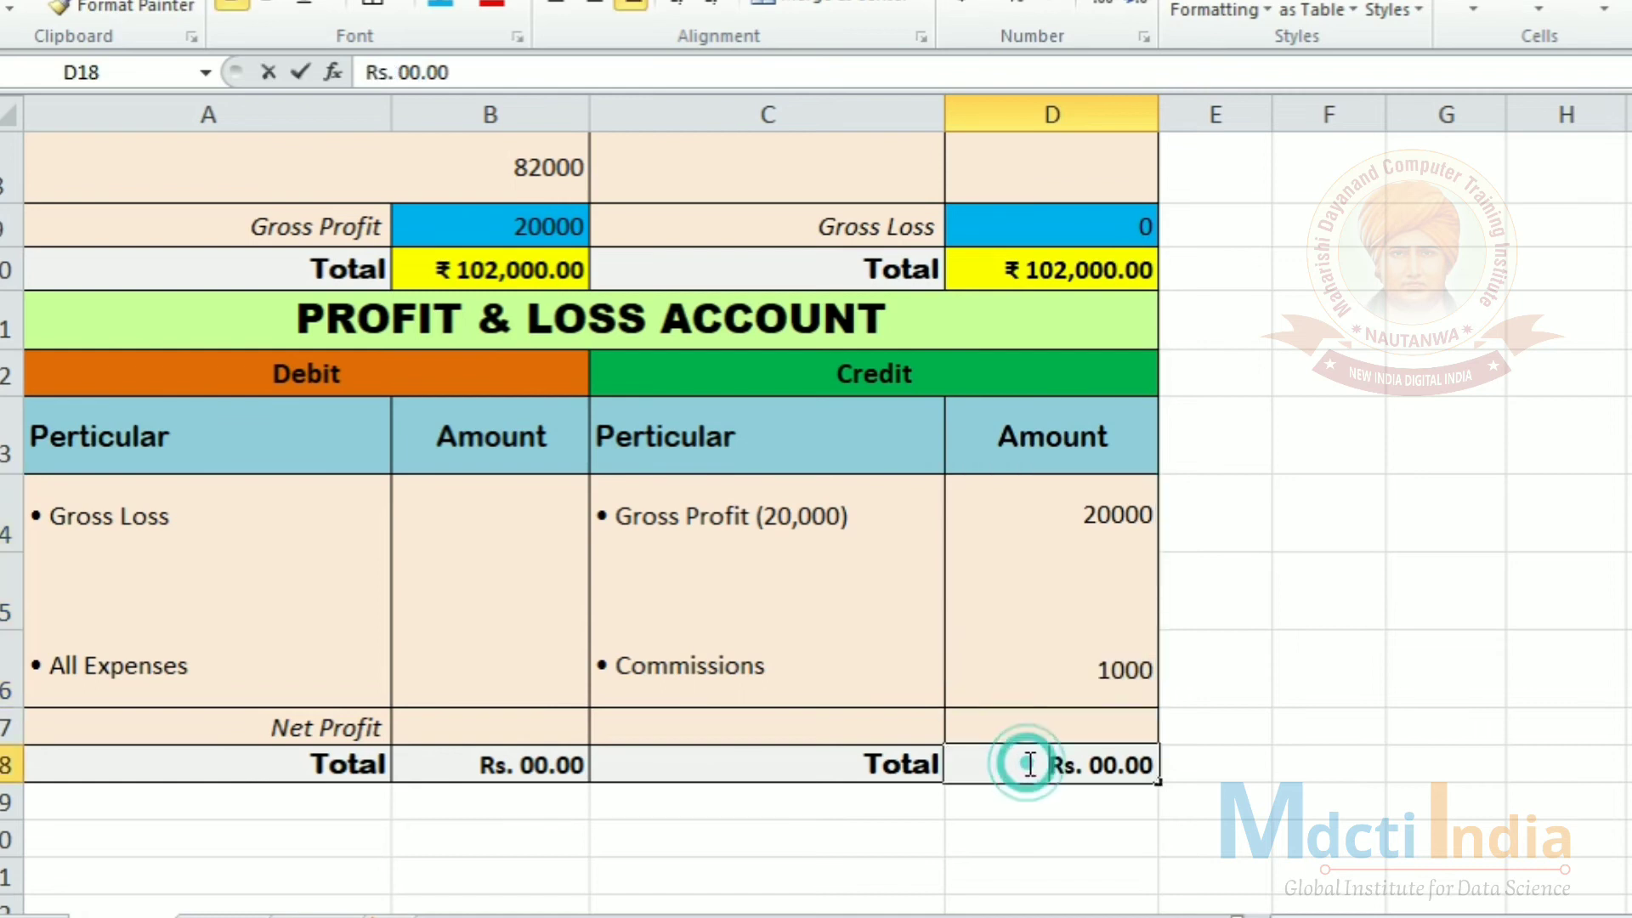
pyautogui.press('BackSpace')
pyautogui.write('=si')
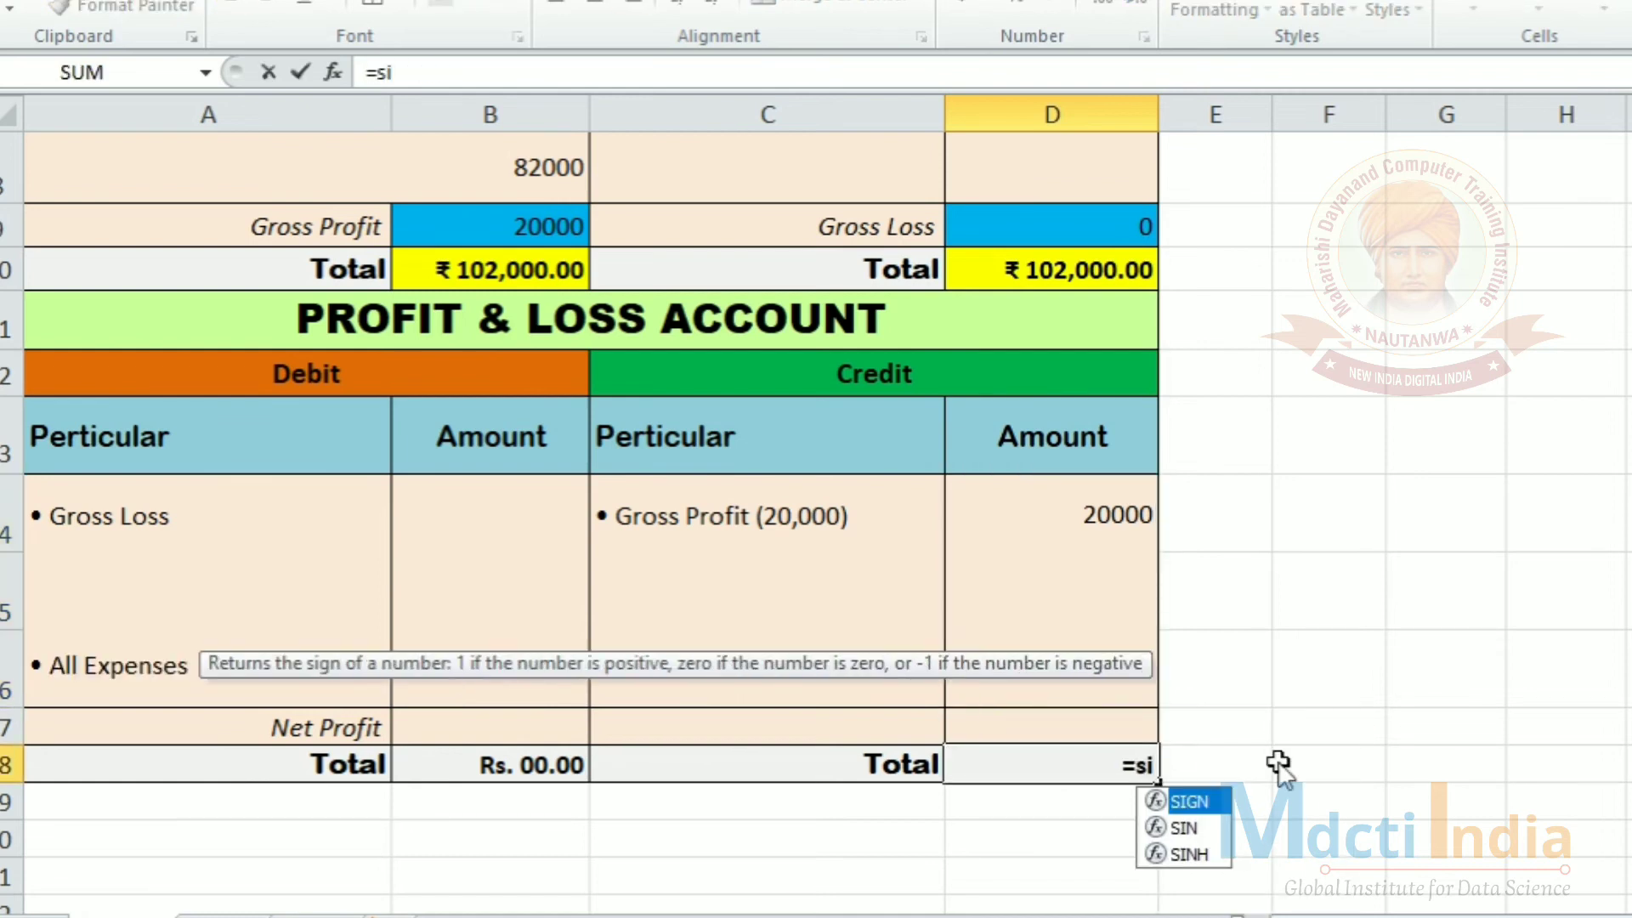
pyautogui.press('BackSpace')
pyautogui.write('um(')
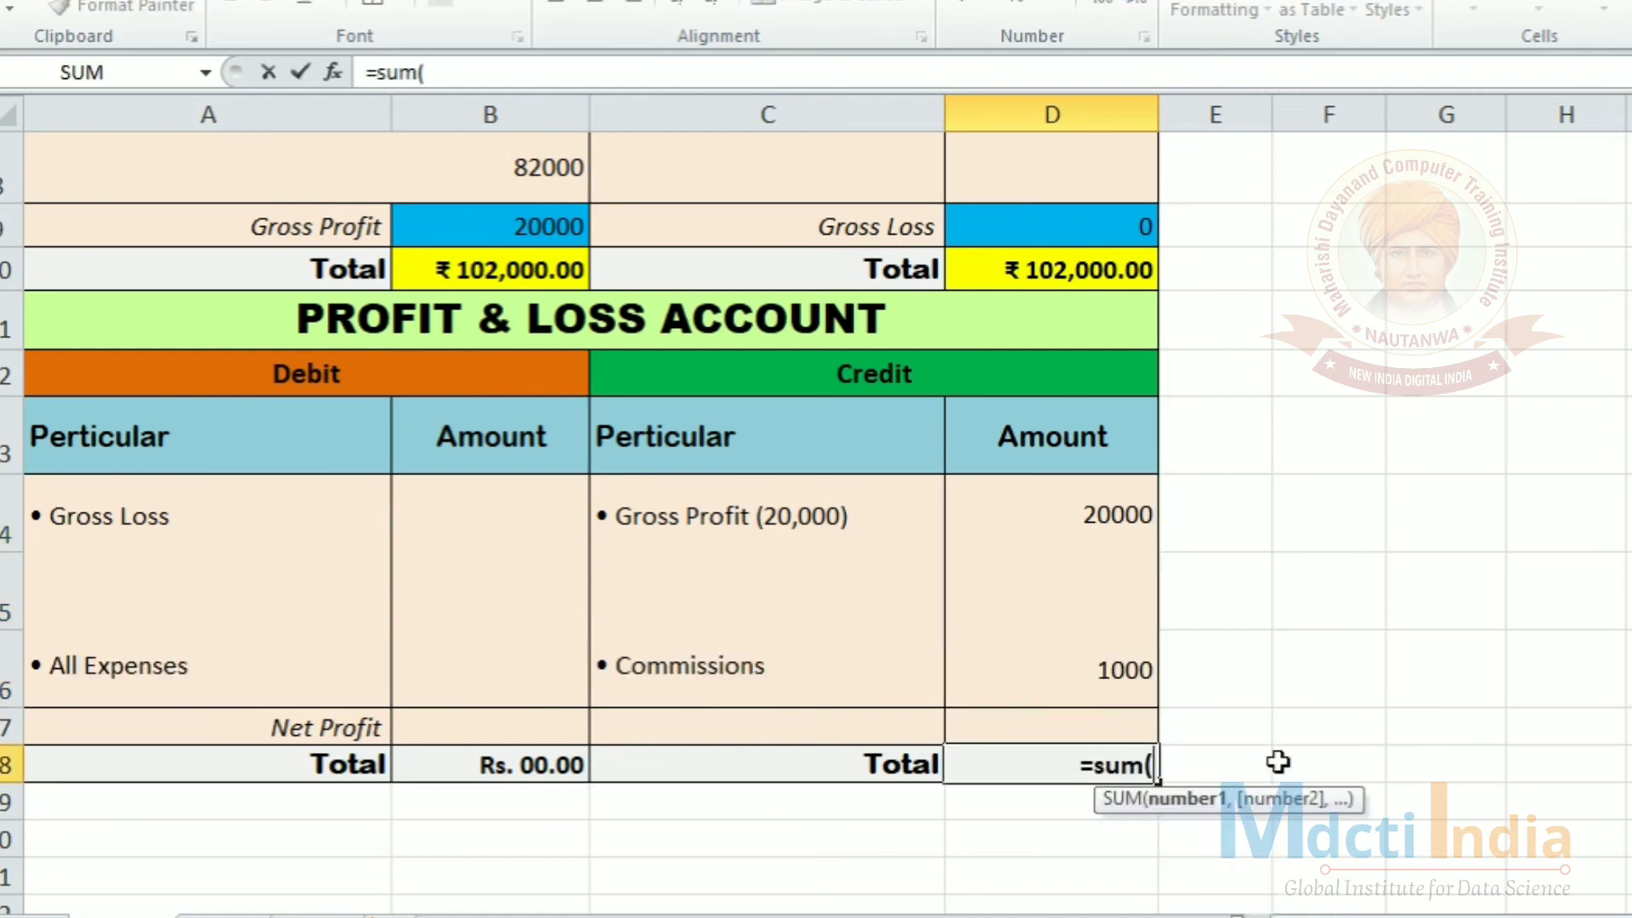
pyautogui.moveTo(1109, 496); pyautogui.dragTo(1119, 667)
pyautogui.press('BackSpace')
pyautogui.press('BackSpace')
pyautogui.press('BackSpace')
pyautogui.press('BackSpace')
pyautogui.press('BackSpace')
pyautogui.press('BackSpace')
pyautogui.press('BackSpace')
pyautogui.press('BackSpace')
pyautogui.press('BackSpace')
pyautogui.press('BackSpace')
pyautogui.press('BackSpace')
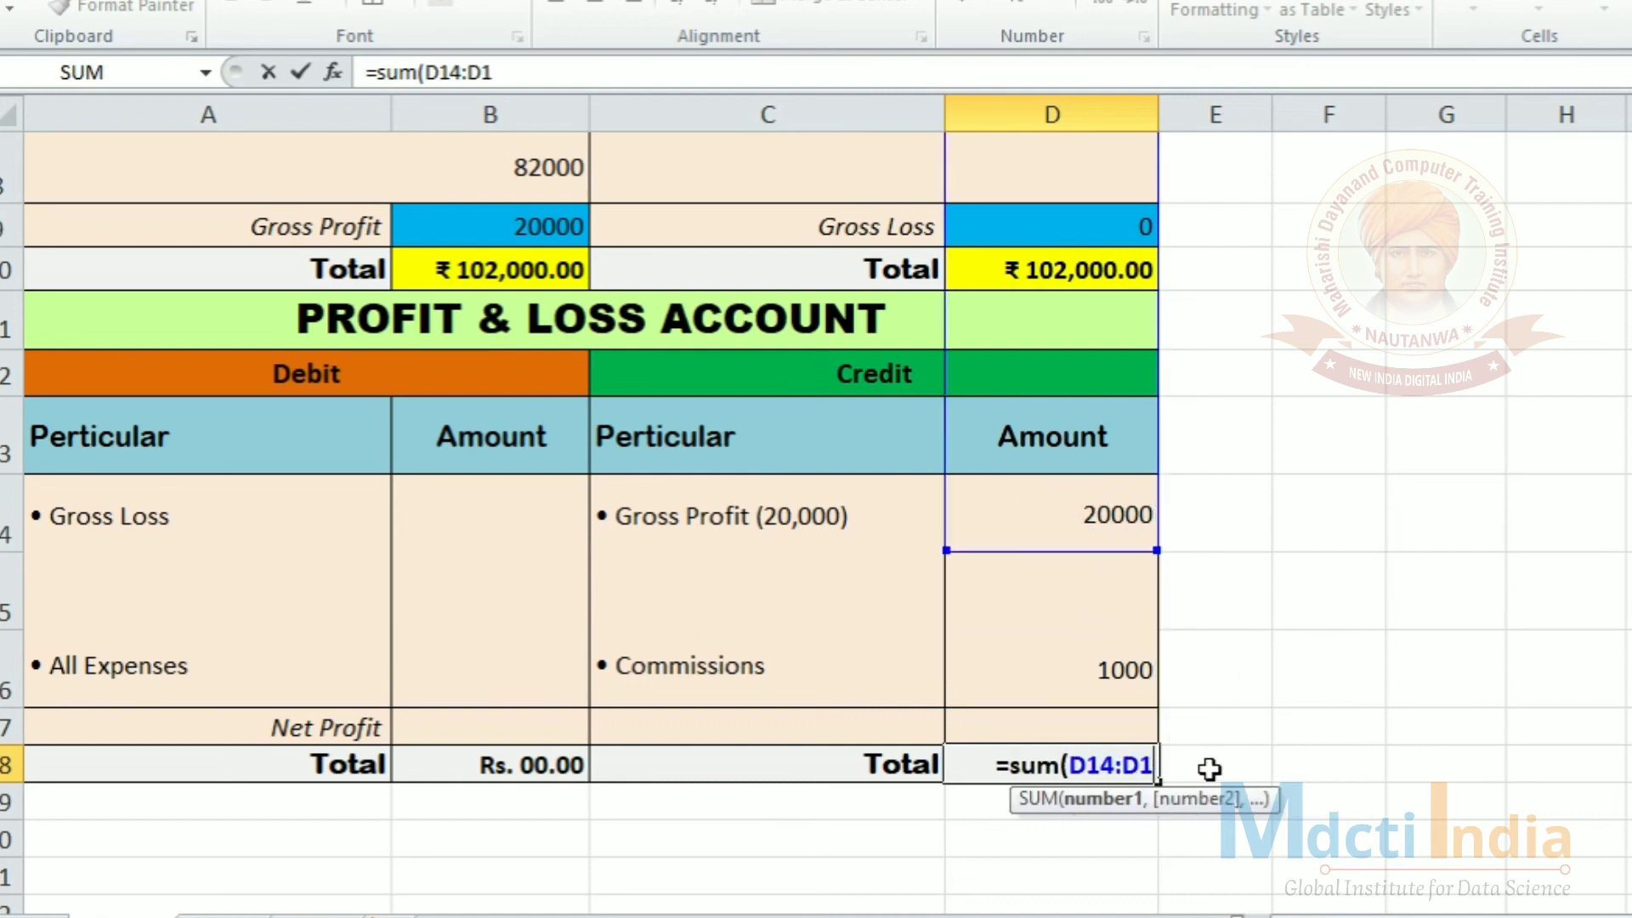
pyautogui.press('BackSpace')
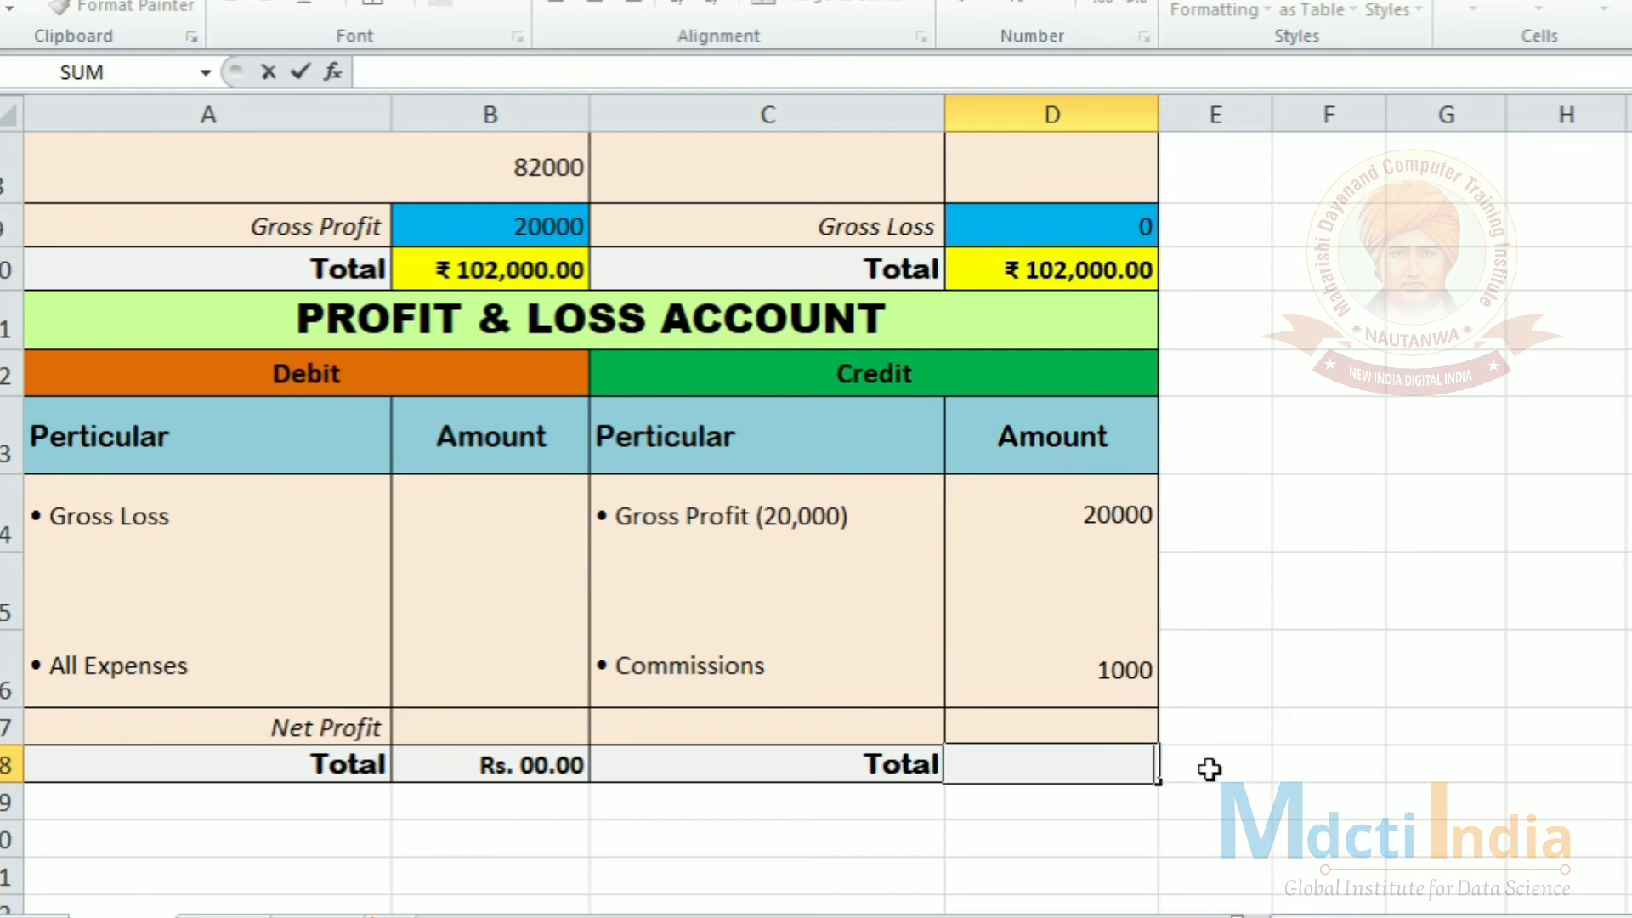
# Total the credit amounts in cell D18 with an AutoSum over D14:D17 and check the resulting formula
pyautogui.moveTo(1085, 493)
pyautogui.mouseDown()
pyautogui.moveTo(1064, 766)
pyautogui.moveTo(1095, 779)
pyautogui.mouseUp()
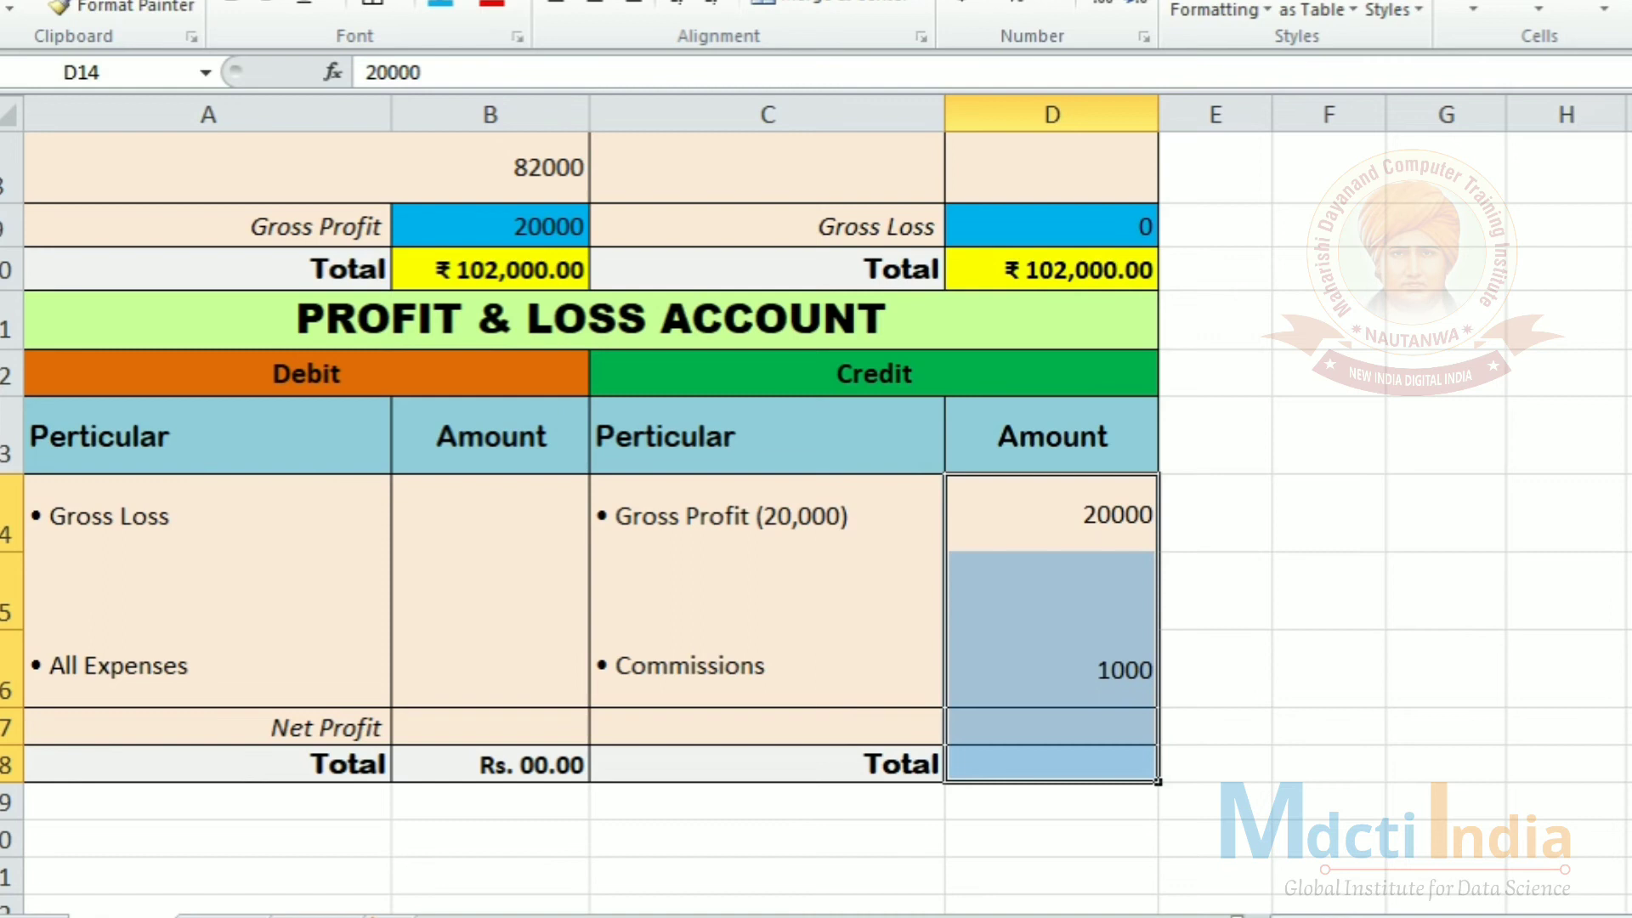
pyautogui.hotkey('alt', '=')
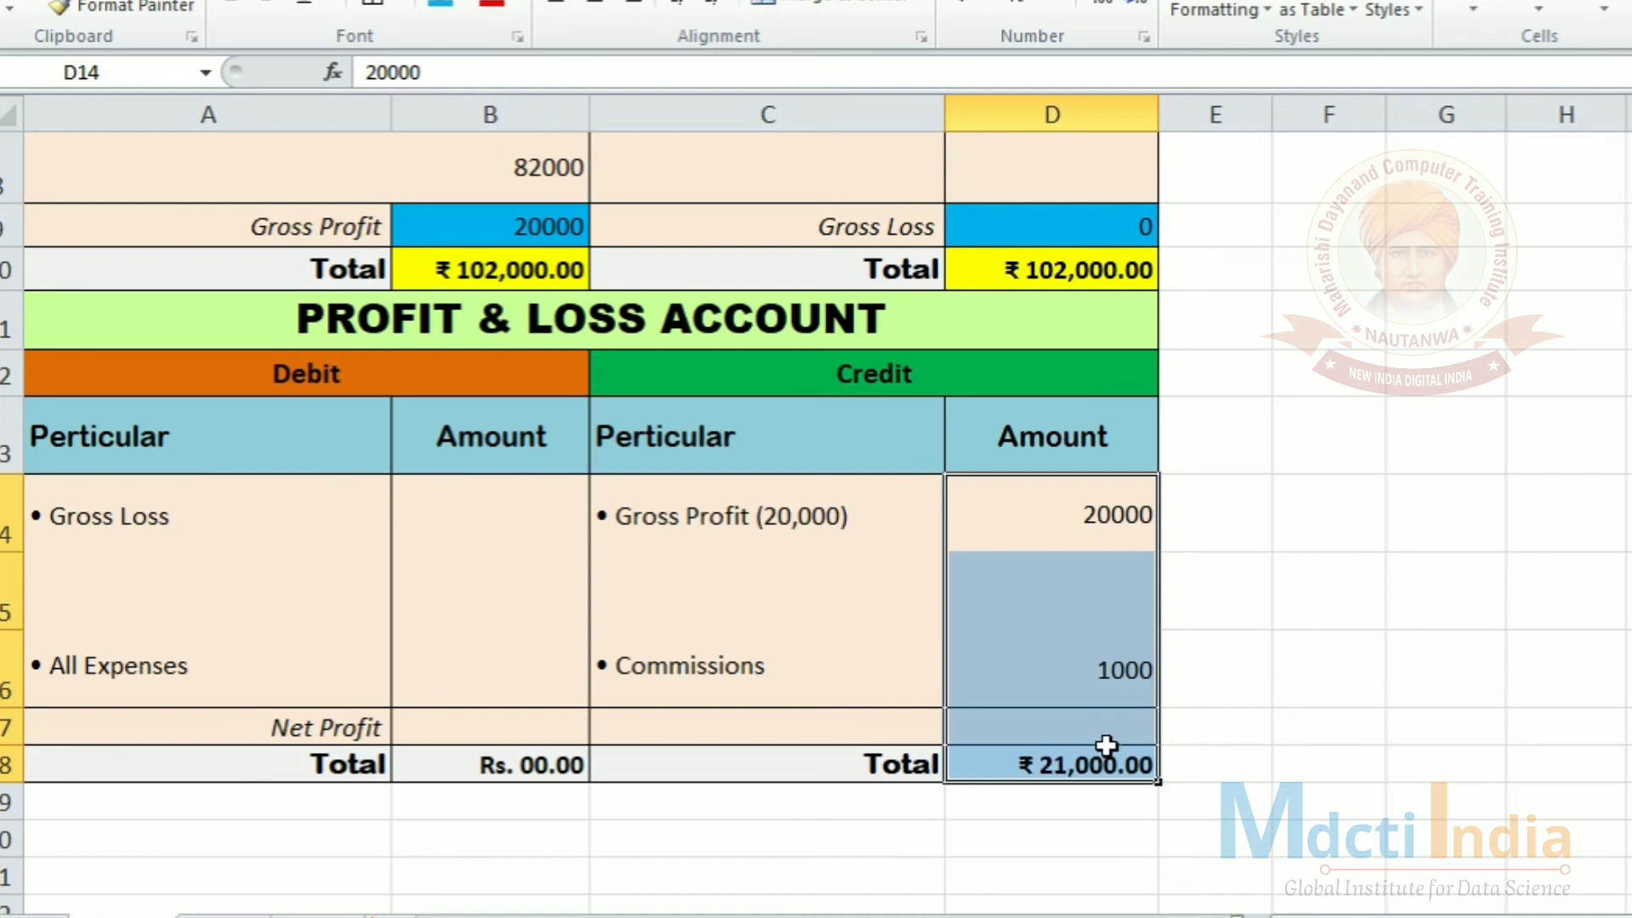
pyautogui.click(1286, 719)
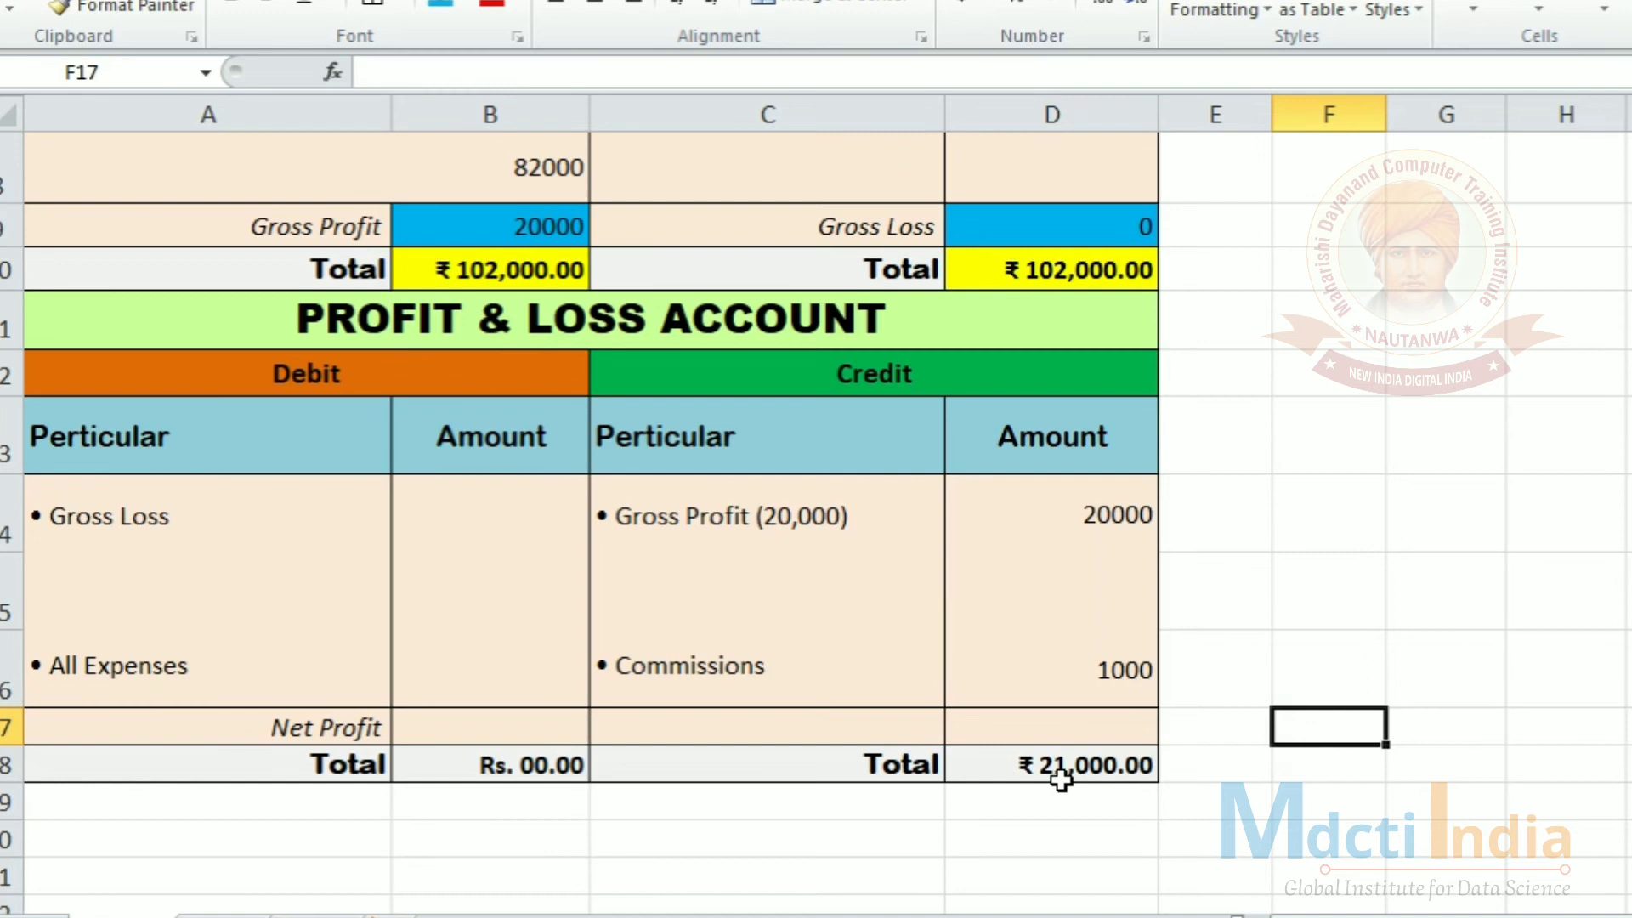
pyautogui.click(1110, 763)
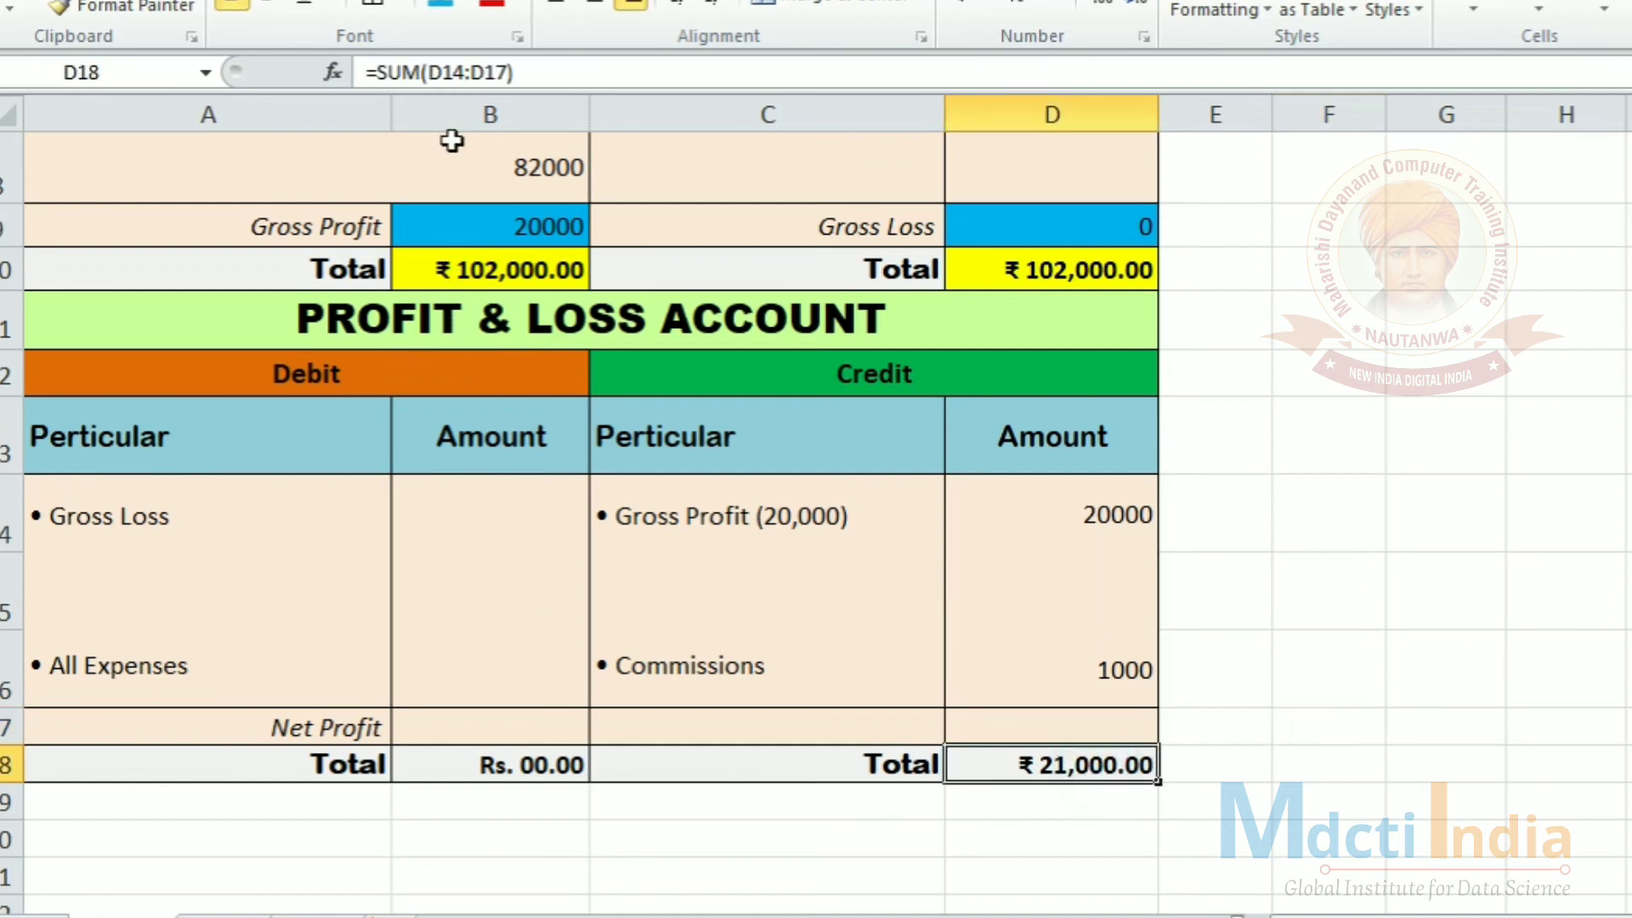
pyautogui.click(1484, 534)
pyautogui.moveTo(1079, 532); pyautogui.dragTo(1075, 667)
pyautogui.click(1085, 769)
pyautogui.click(1345, 740)
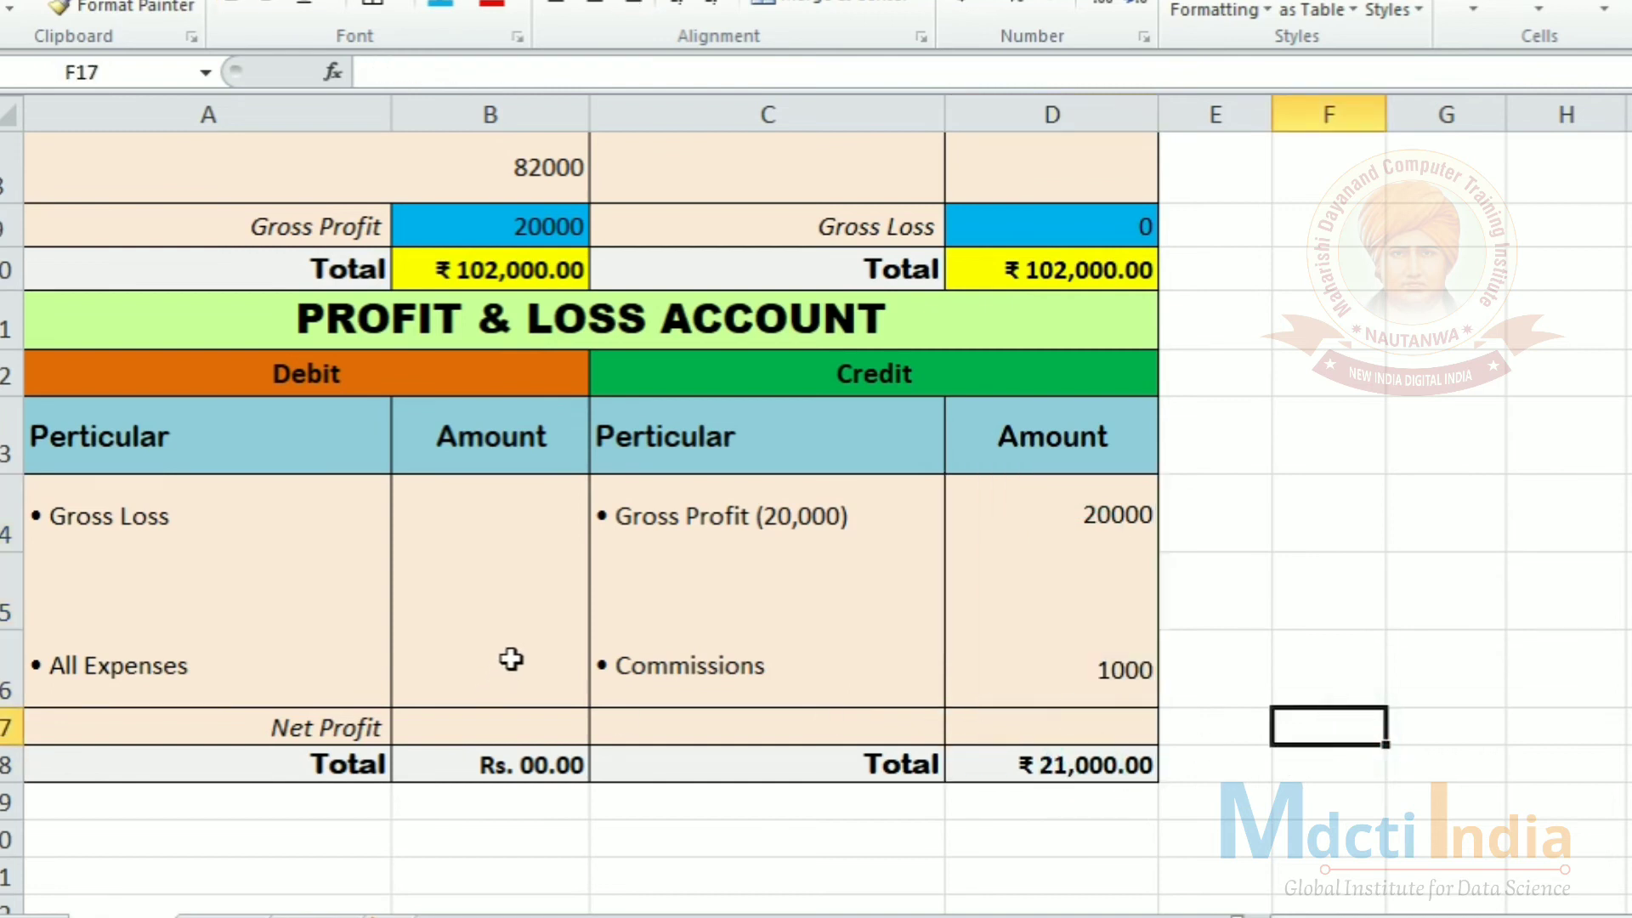
# Enter 0 as the Gross Loss amount in cell B14 on the debit side
pyautogui.doubleClick(502, 515)
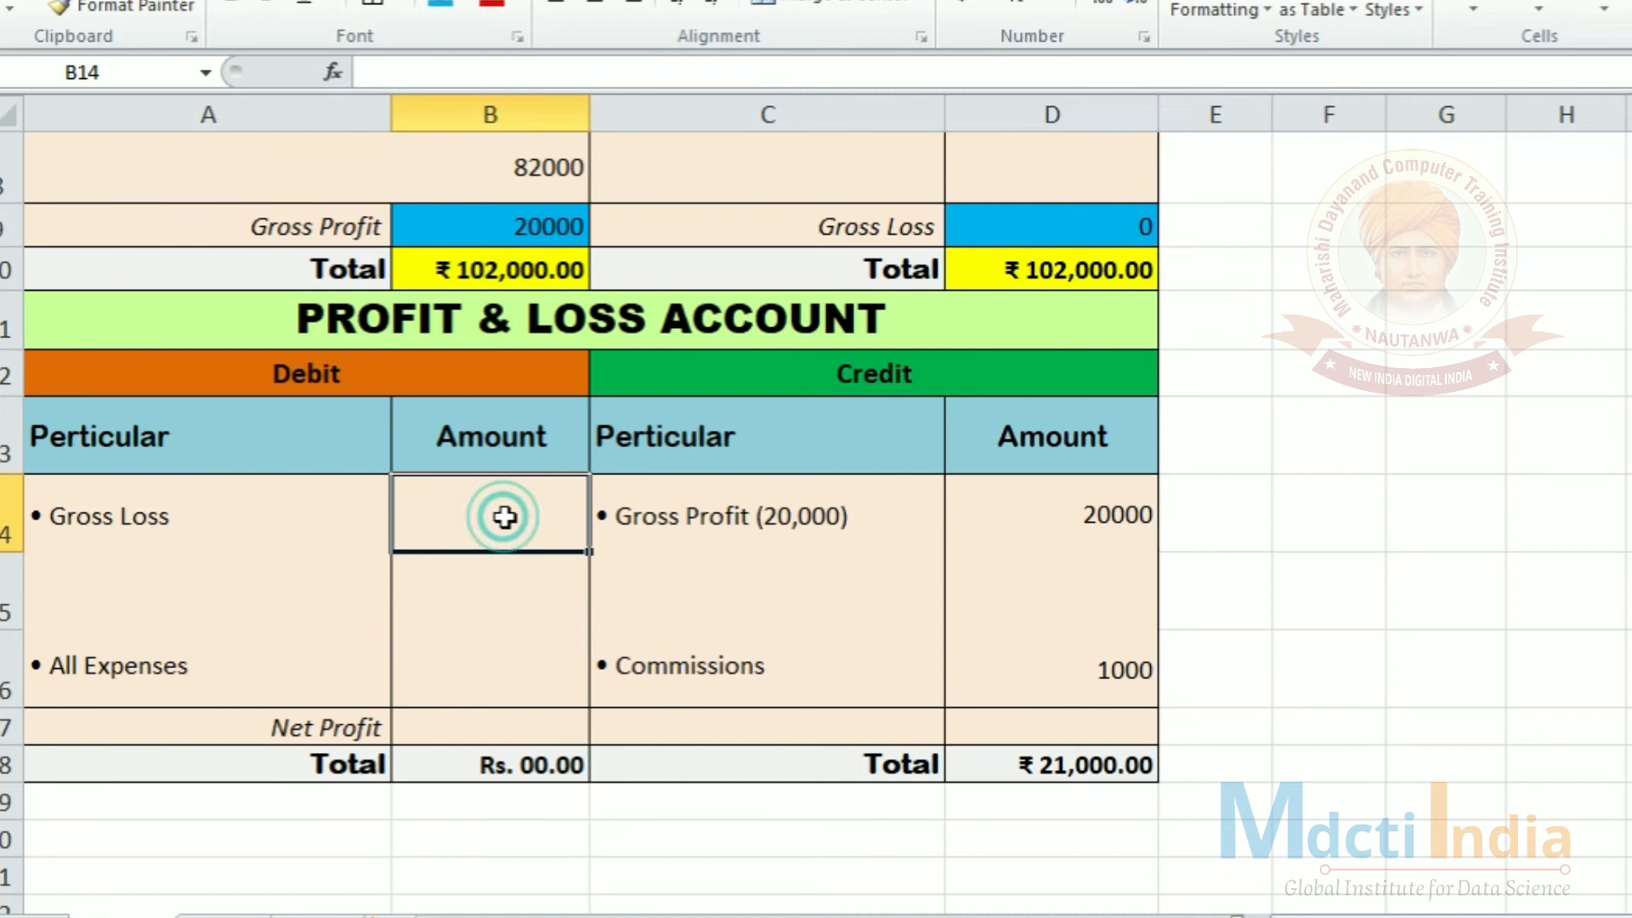
pyautogui.write('0')
pyautogui.press('Return')
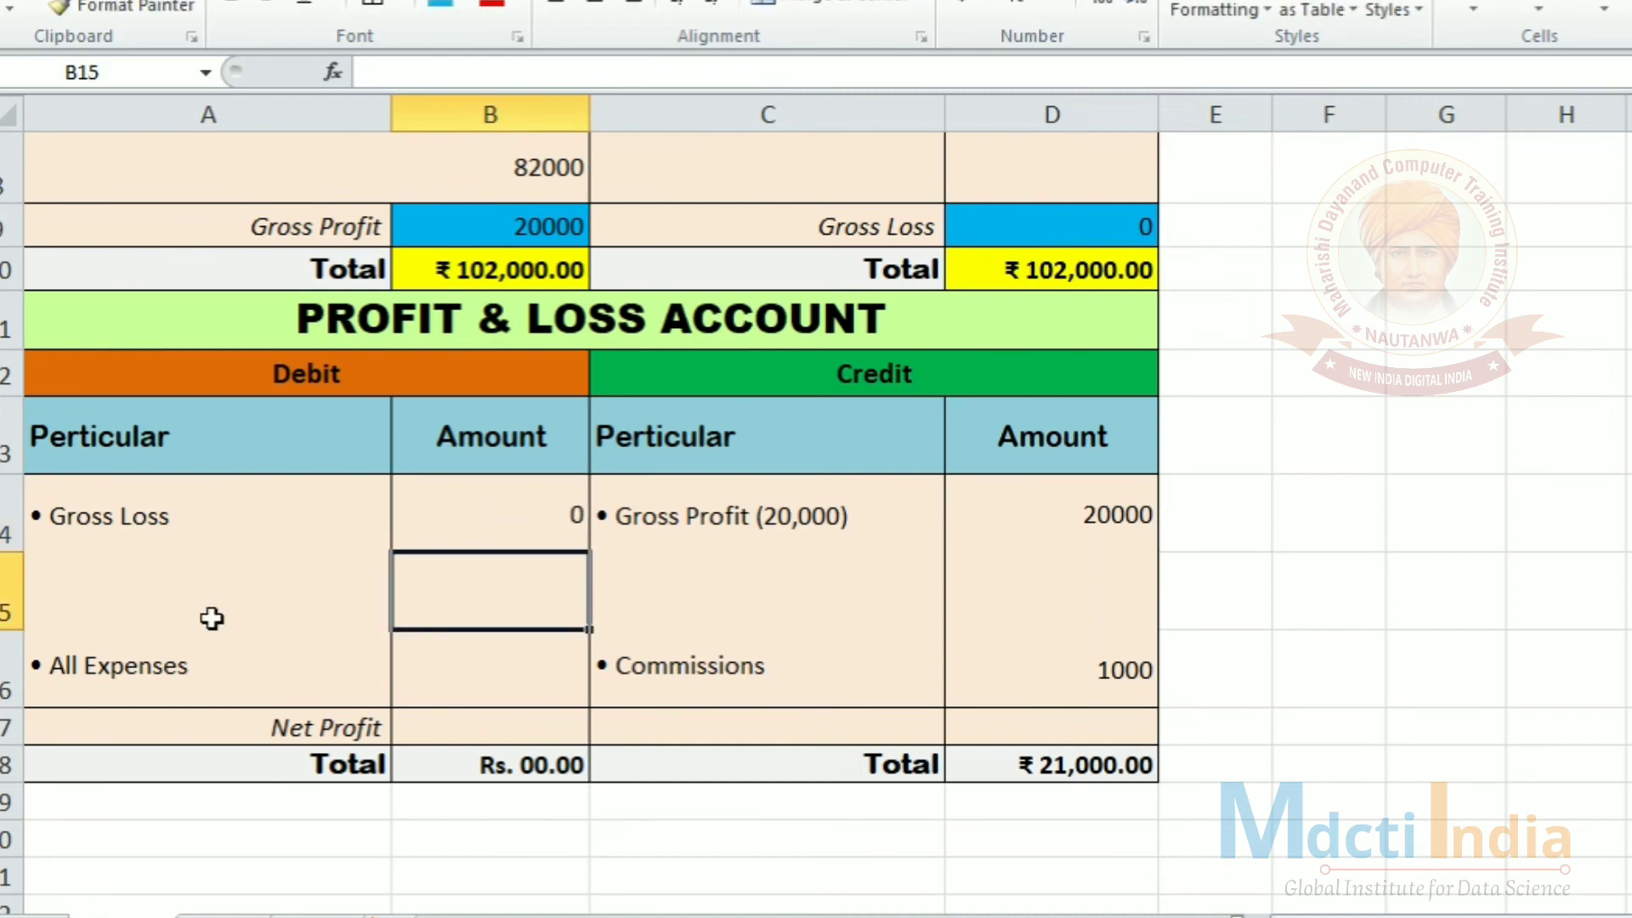
# Replace the All Expenses entry on the debit side with "Salary Expense" and enter 5000 as its amount in B15
pyautogui.doubleClick(189, 676)
pyautogui.moveTo(233, 674); pyautogui.dragTo(30, 680)
pyautogui.press('BackSpace')
pyautogui.press('BackSpace')
pyautogui.press('BackSpace')
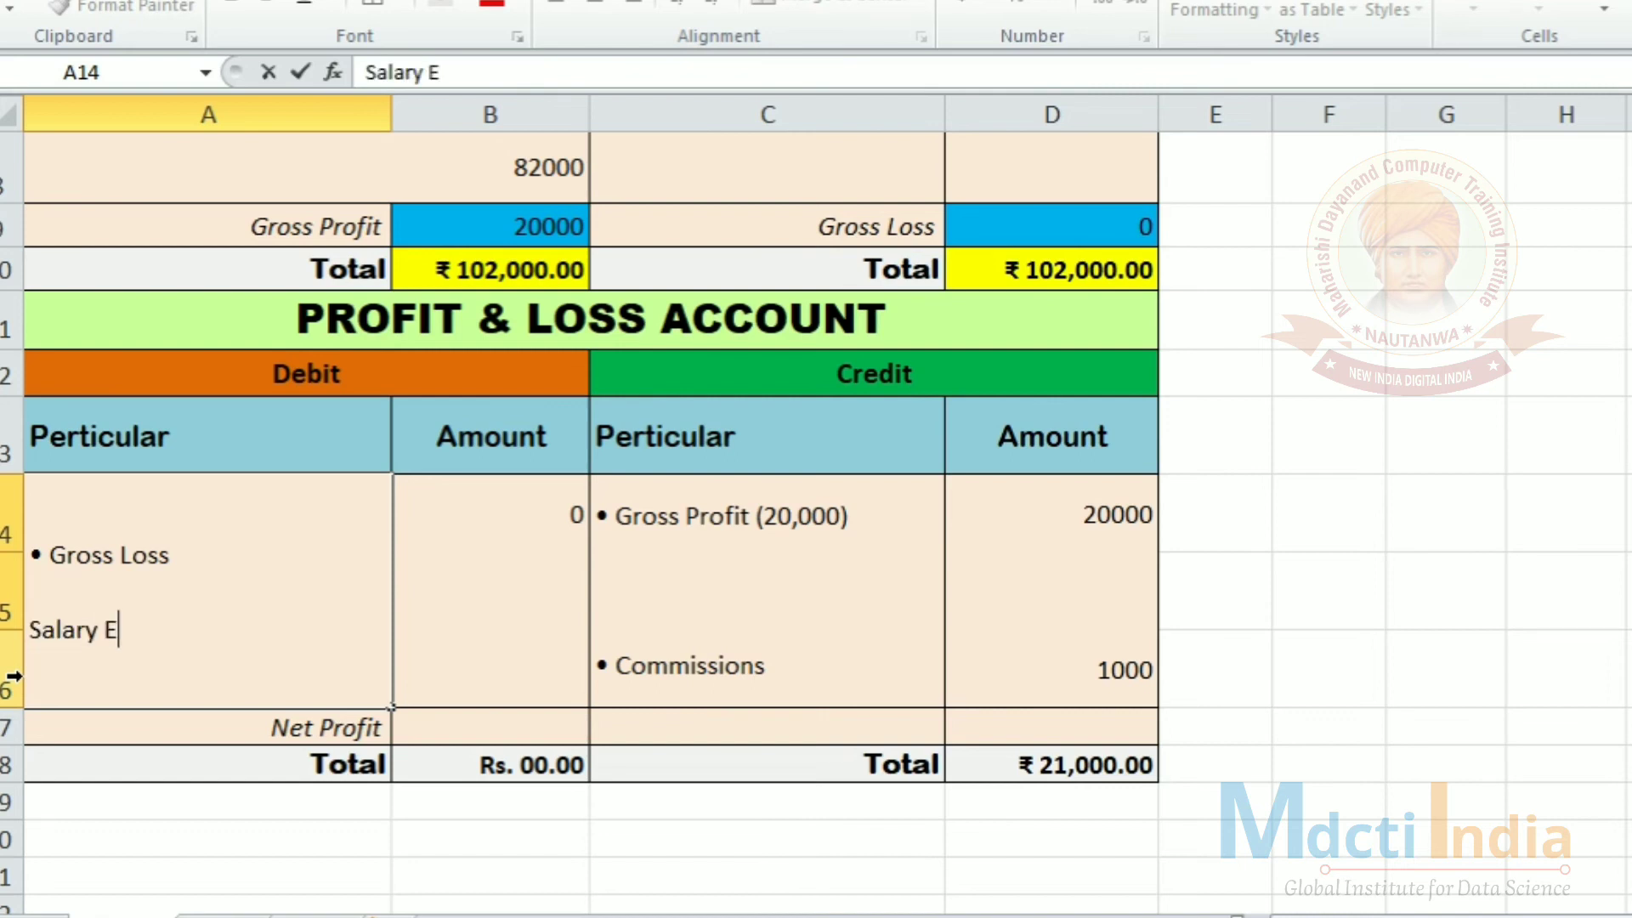
pyautogui.write('se')
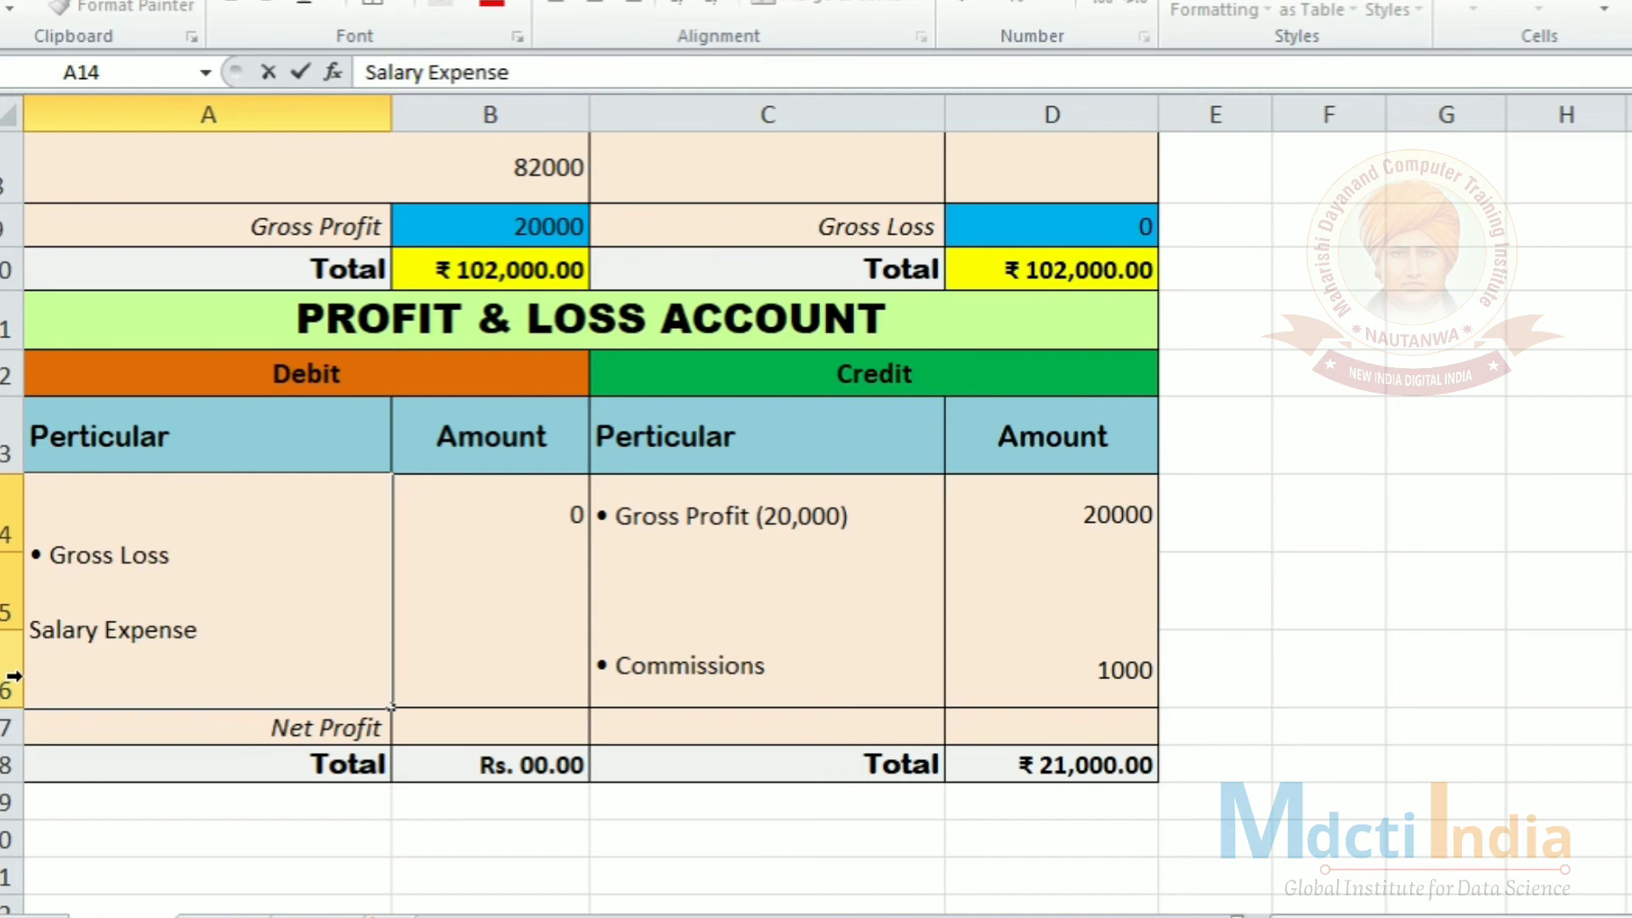
pyautogui.click(512, 629)
pyautogui.write('5000')
# Add an "Electronic bill" line under Salary Expense in the debit particulars and enter 250 as its amount in B16
pyautogui.click(244, 681)
pyautogui.doubleClick(244, 681)
pyautogui.hotkey('alt', 'Return')
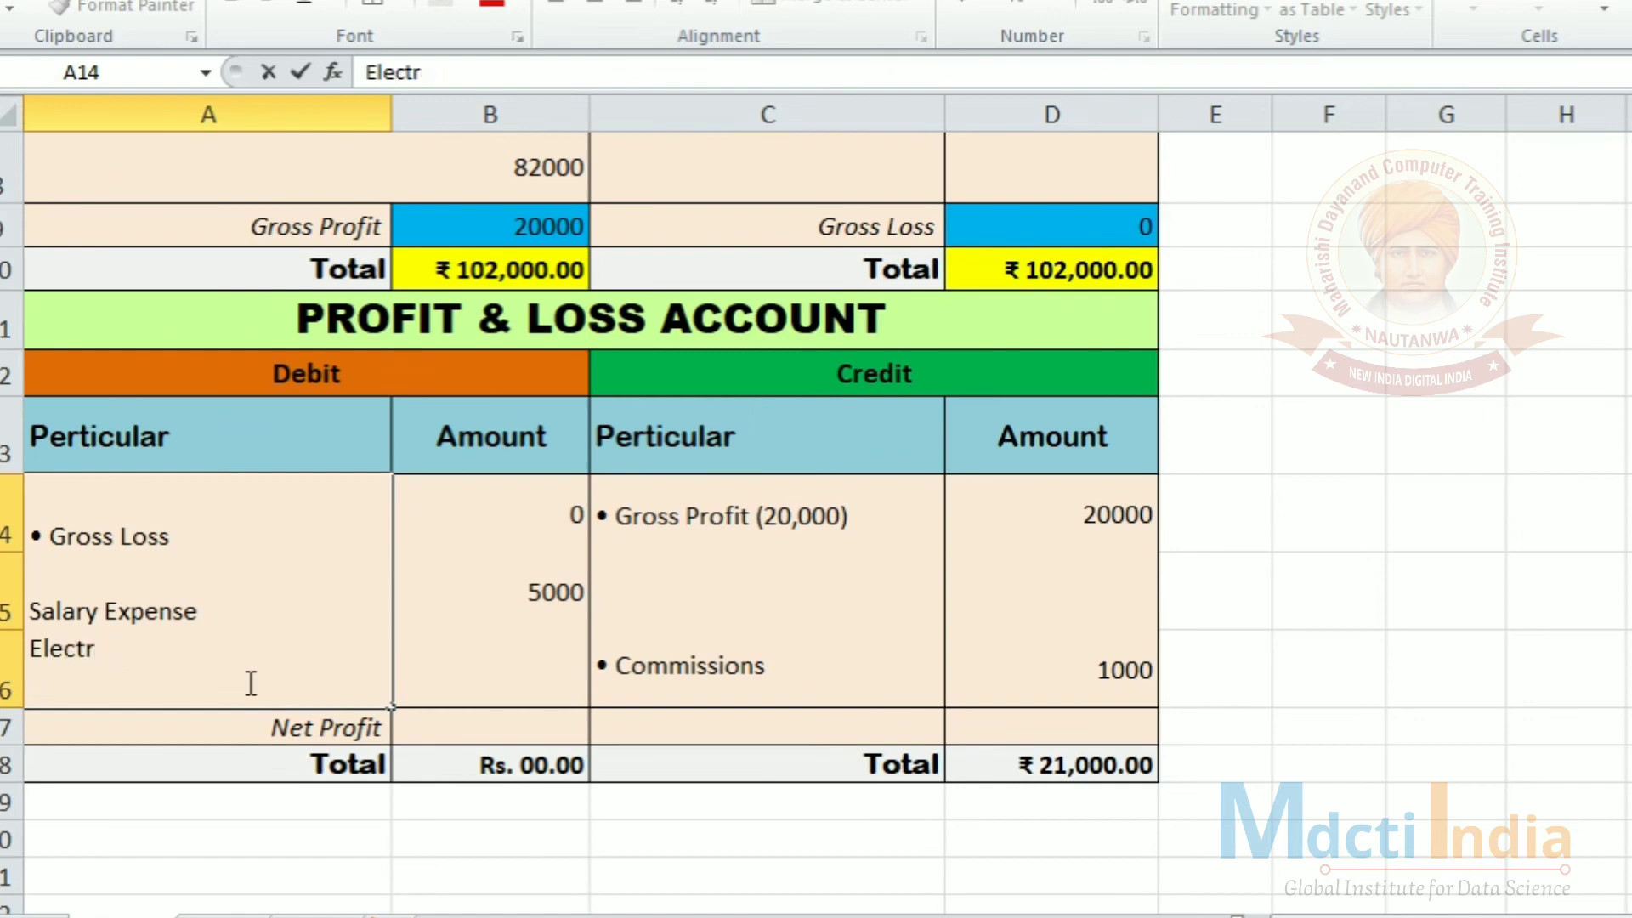
pyautogui.write('bill')
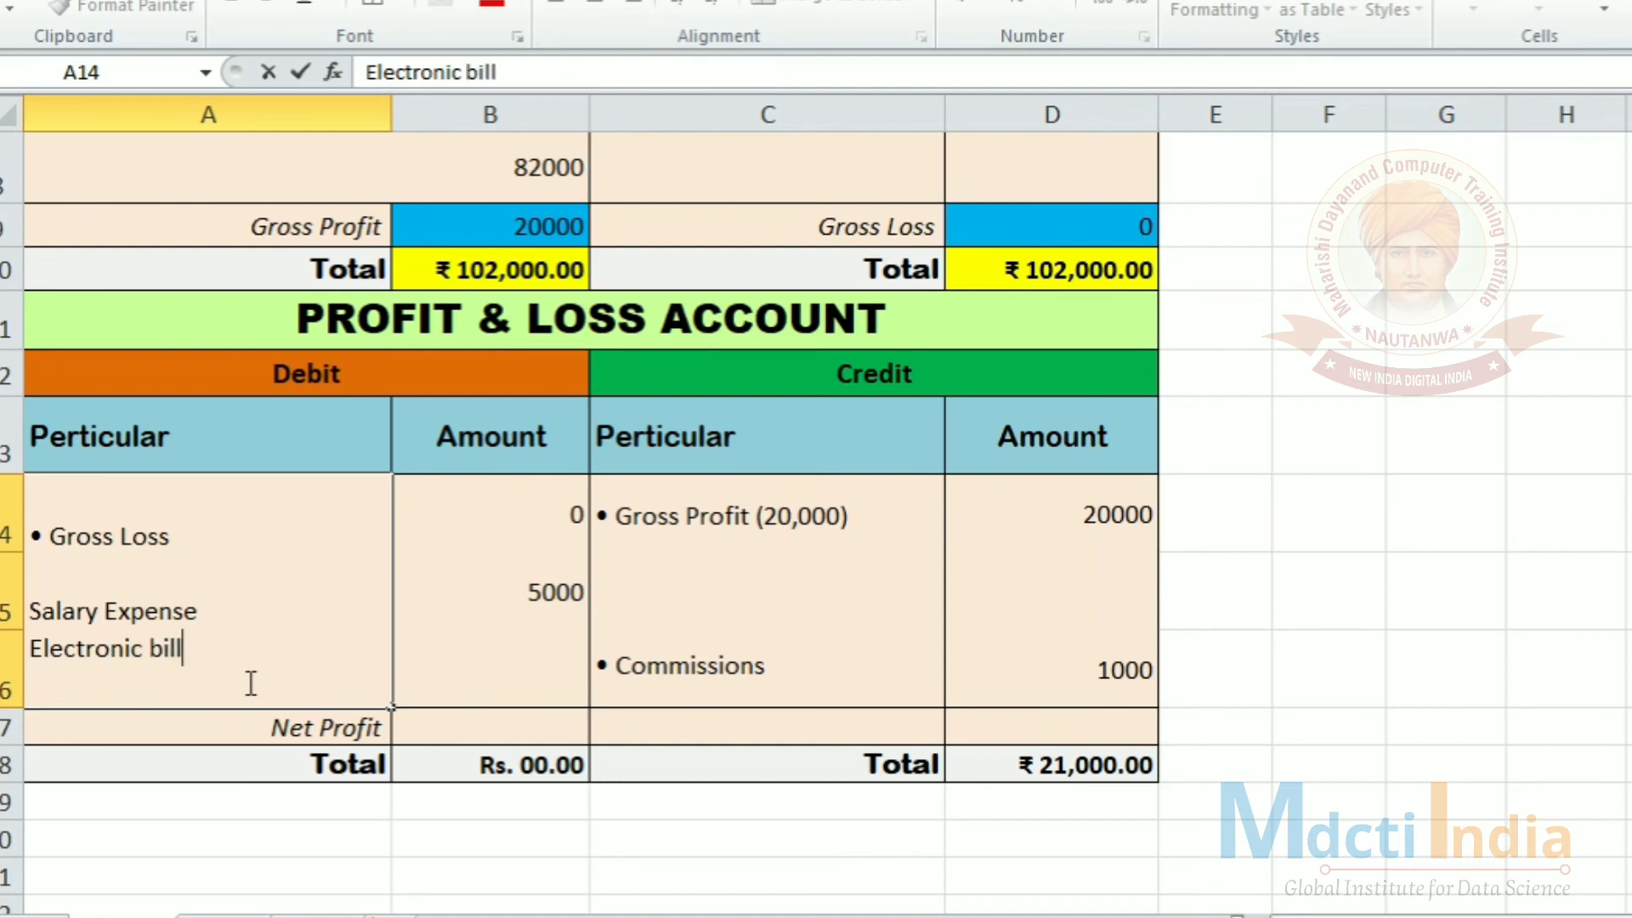
pyautogui.click(544, 634)
pyautogui.write('250')
pyautogui.click(768, 706)
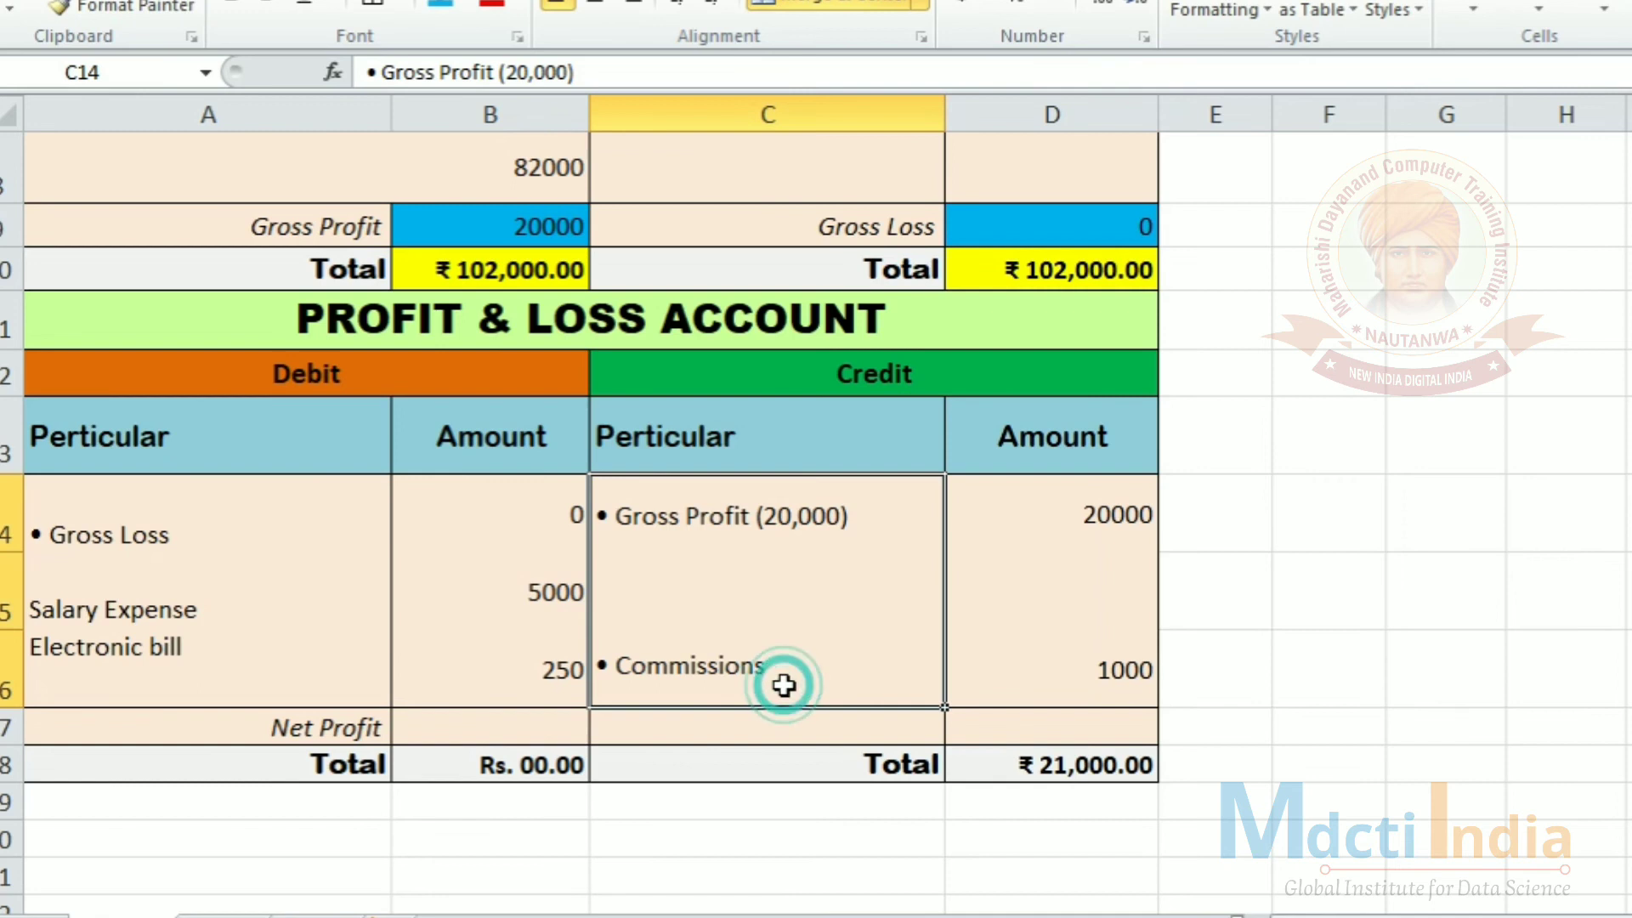
# Delete the Net Profit label from cell A17 on the debit side
pyautogui.moveTo(544, 585); pyautogui.dragTo(539, 663)
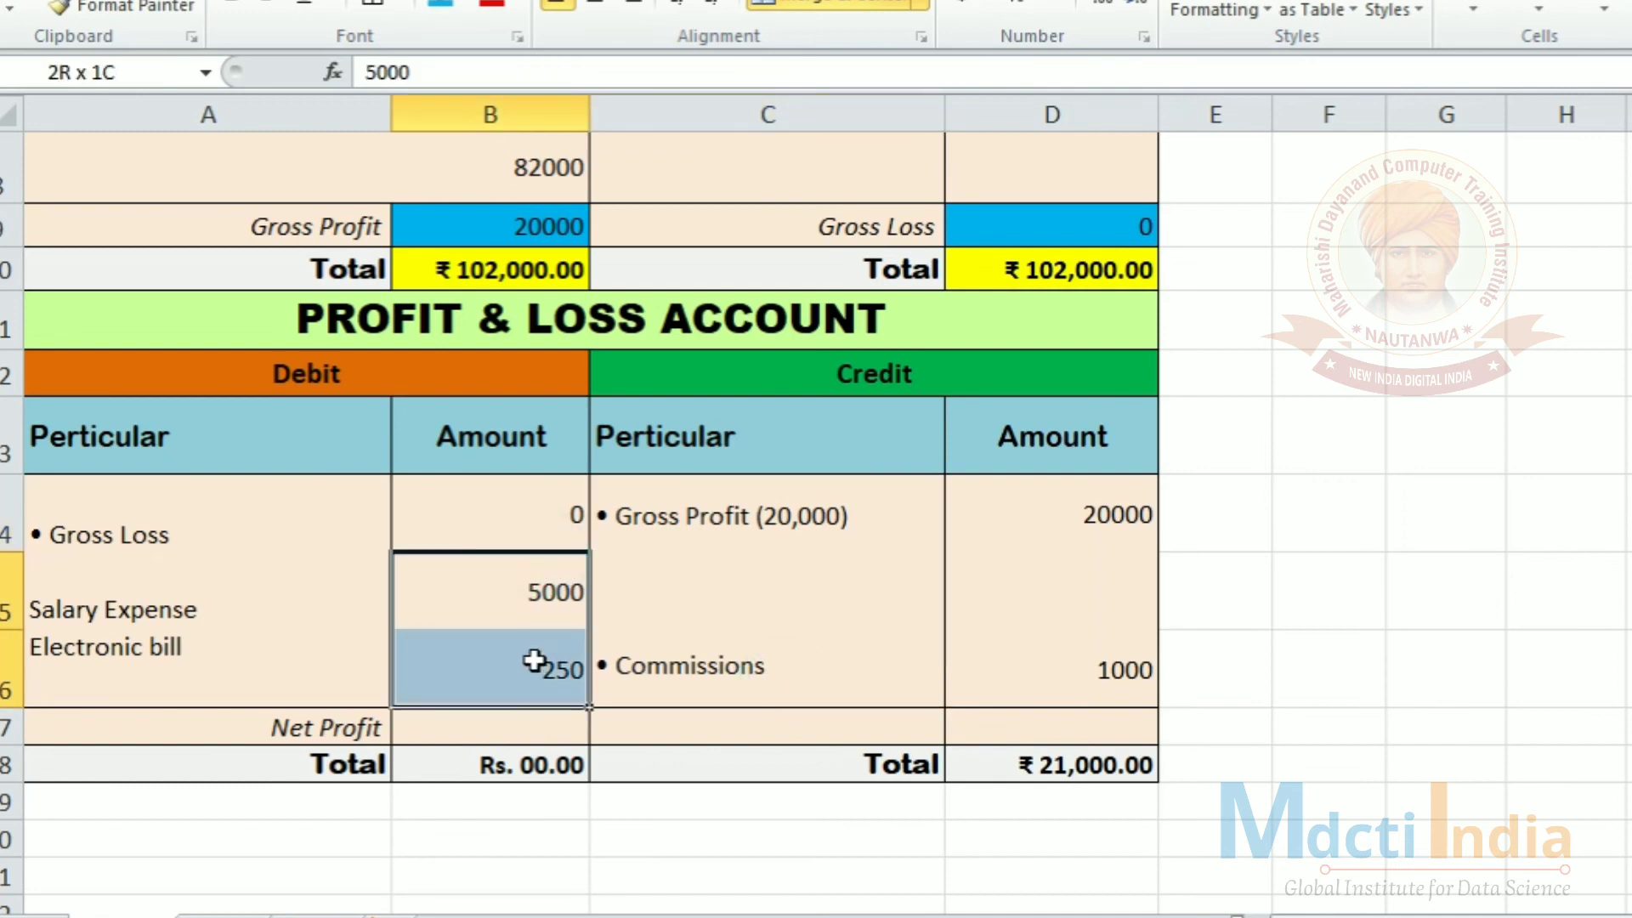
pyautogui.click(368, 731)
pyautogui.press('Delete')
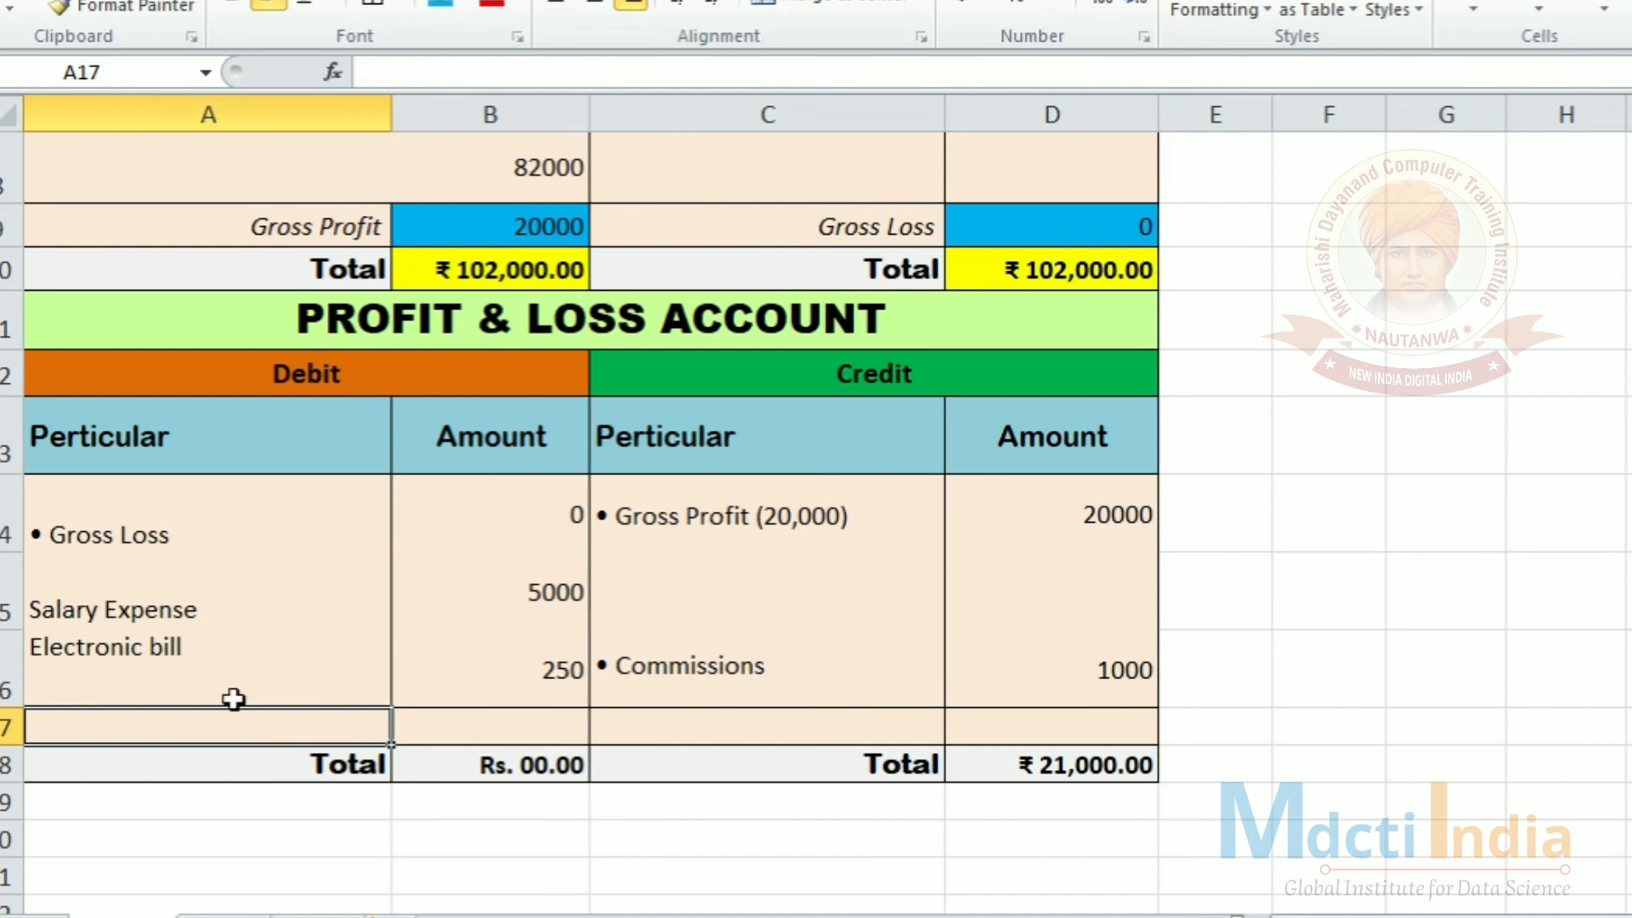
# Insert a blank row at row 17 above the old Net Profit row and reduce its height slightly
pyautogui.rightClick(9, 727)
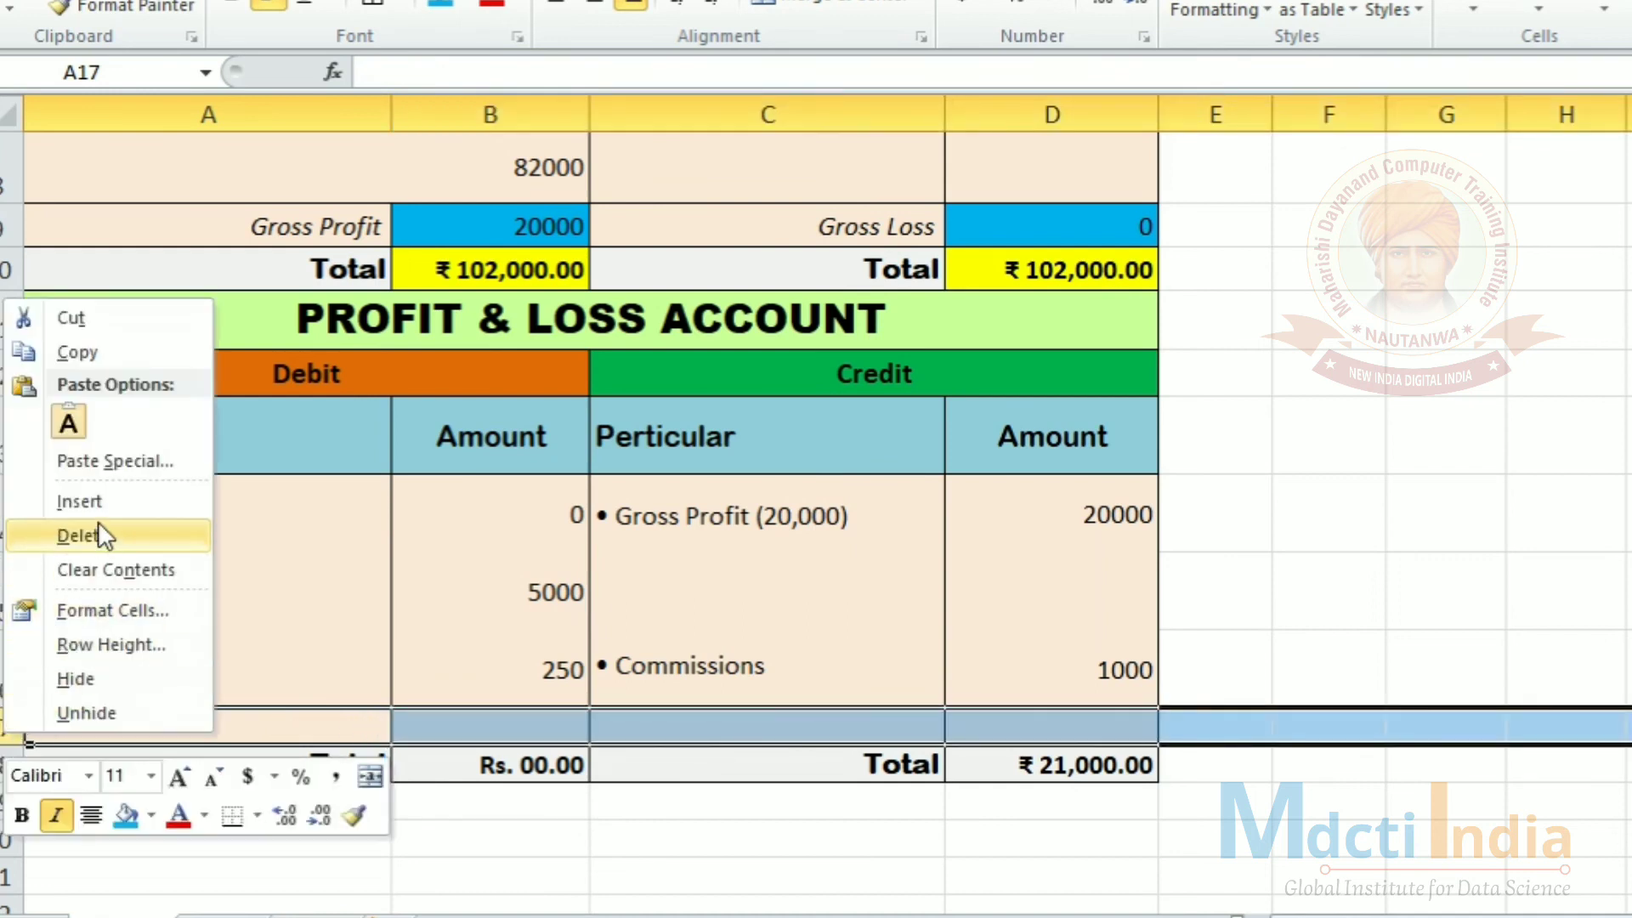
pyautogui.click(90, 496)
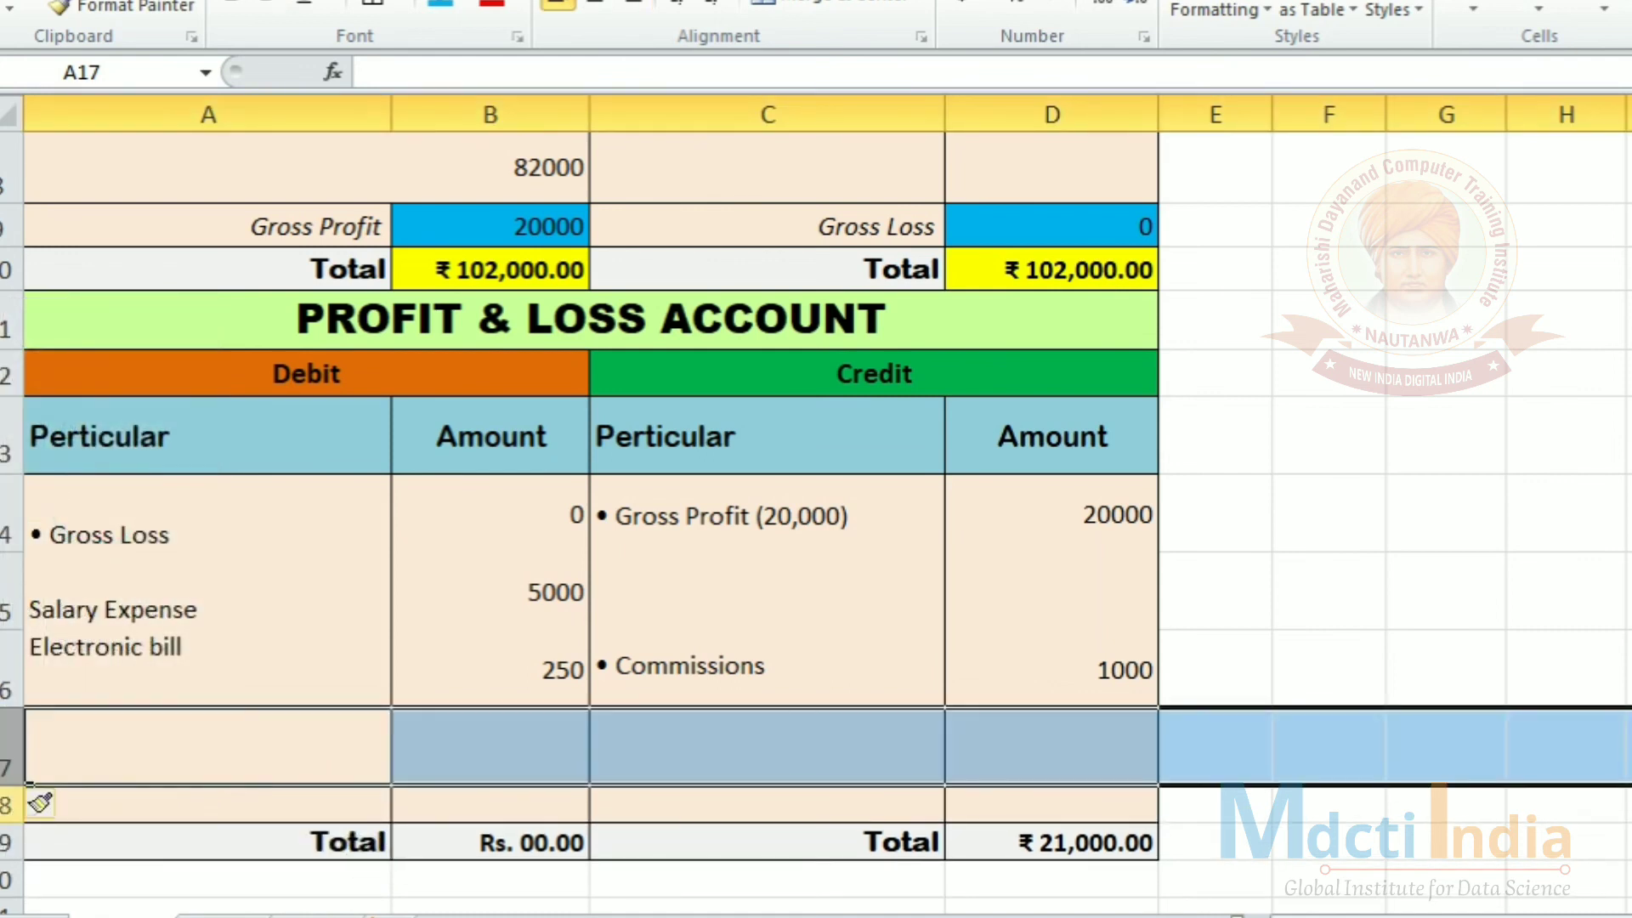
pyautogui.moveTo(4, 784); pyautogui.dragTo(4, 764)
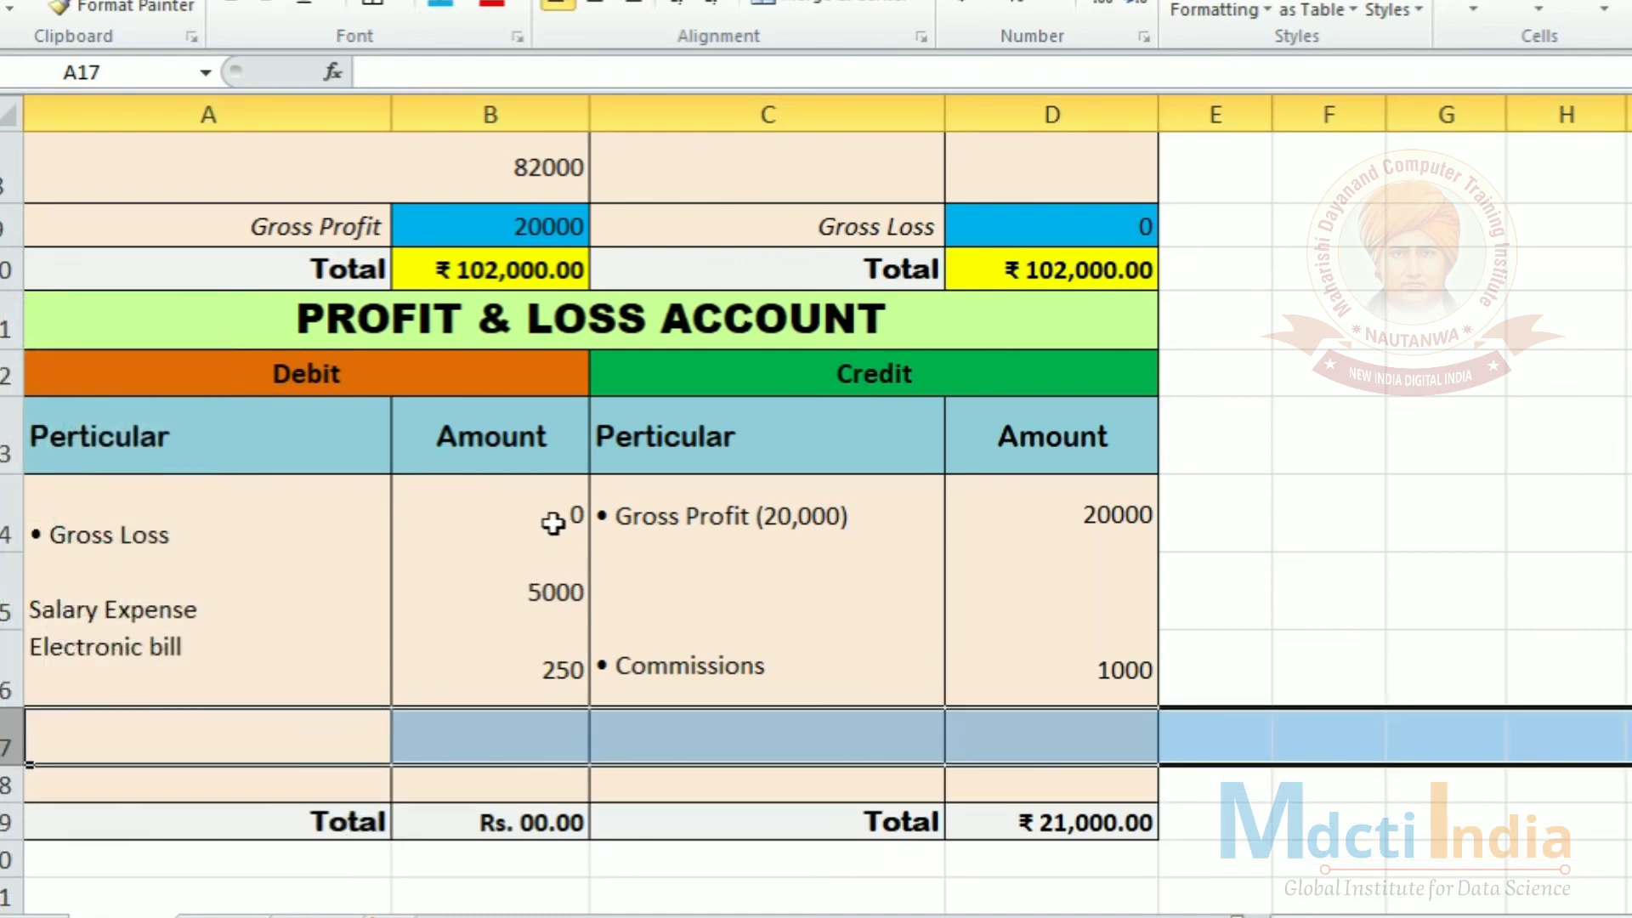
# Subtotal the debit amounts in cell B17 with an AutoSum over B14:B16
pyautogui.moveTo(554, 517); pyautogui.dragTo(539, 666)
pyautogui.click(510, 740)
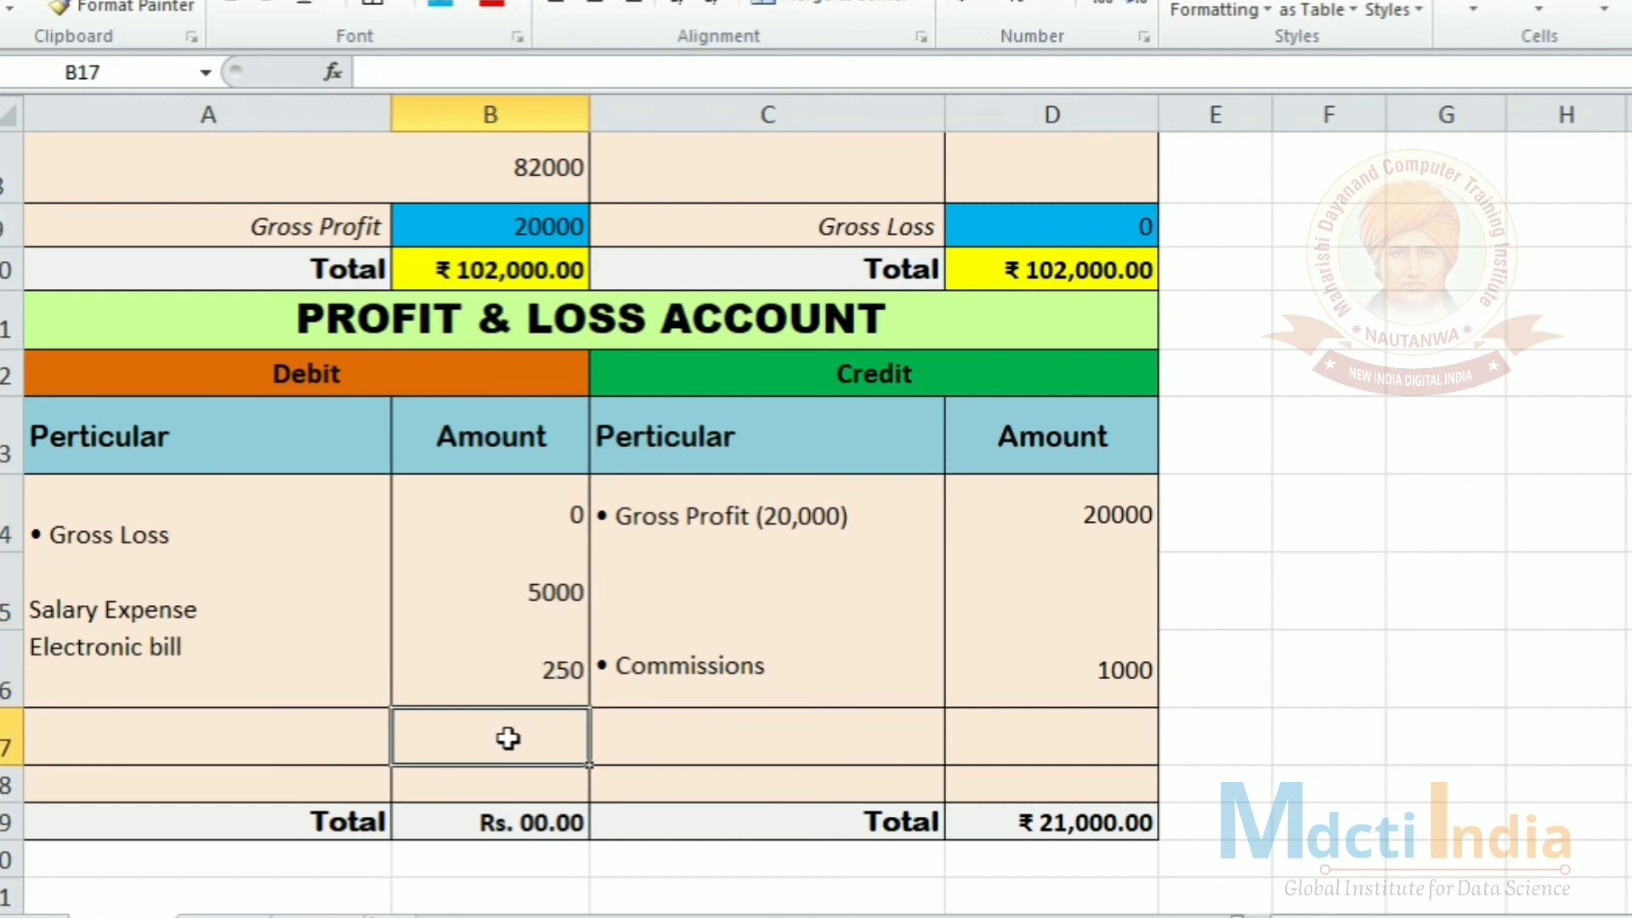
pyautogui.moveTo(539, 496); pyautogui.dragTo(536, 736)
pyautogui.hotkey('alt', '=')
pyautogui.click(571, 731)
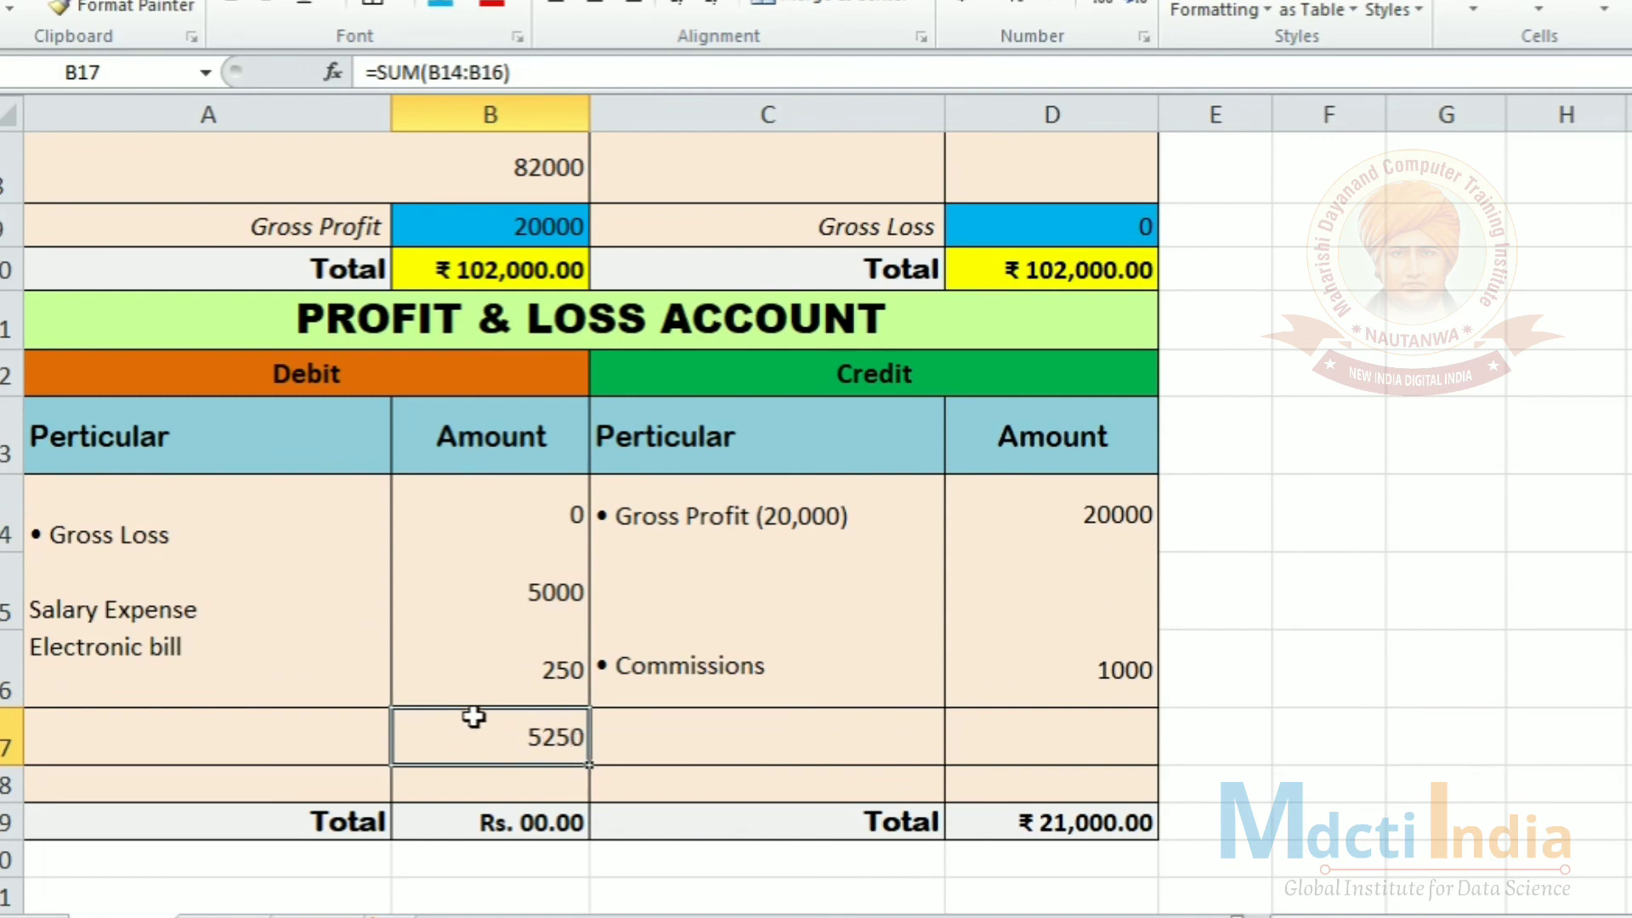
# Try an AutoSum subtotal of the credit amounts in D17 and undo it
pyautogui.moveTo(1076, 489); pyautogui.dragTo(1089, 733)
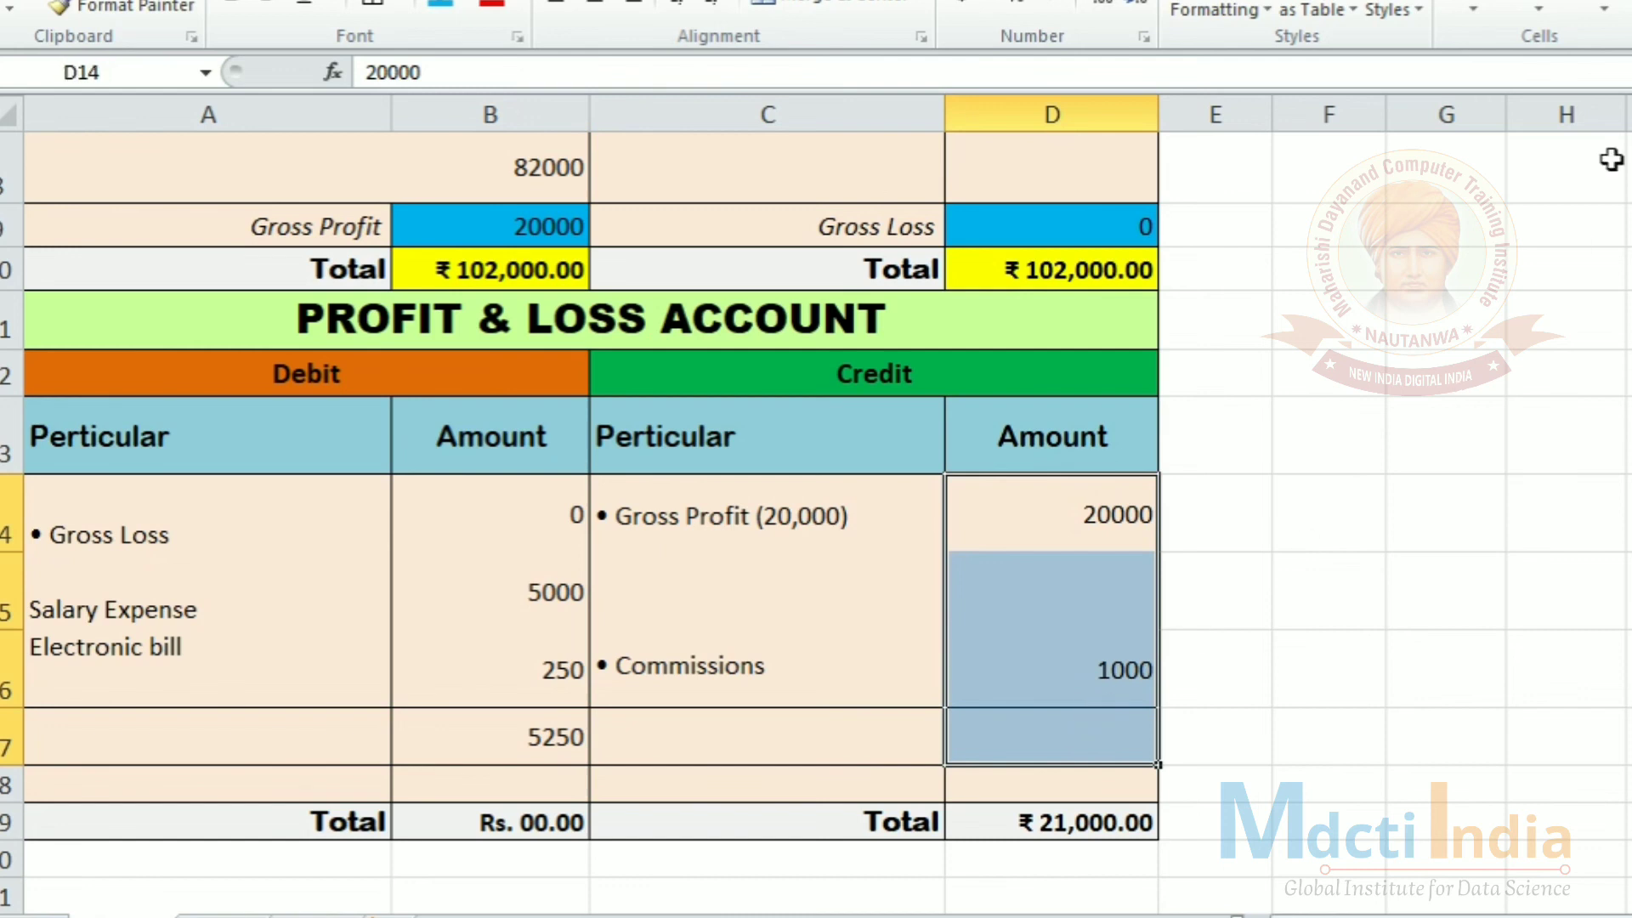
pyautogui.hotkey('alt', '=')
pyautogui.click(1391, 449)
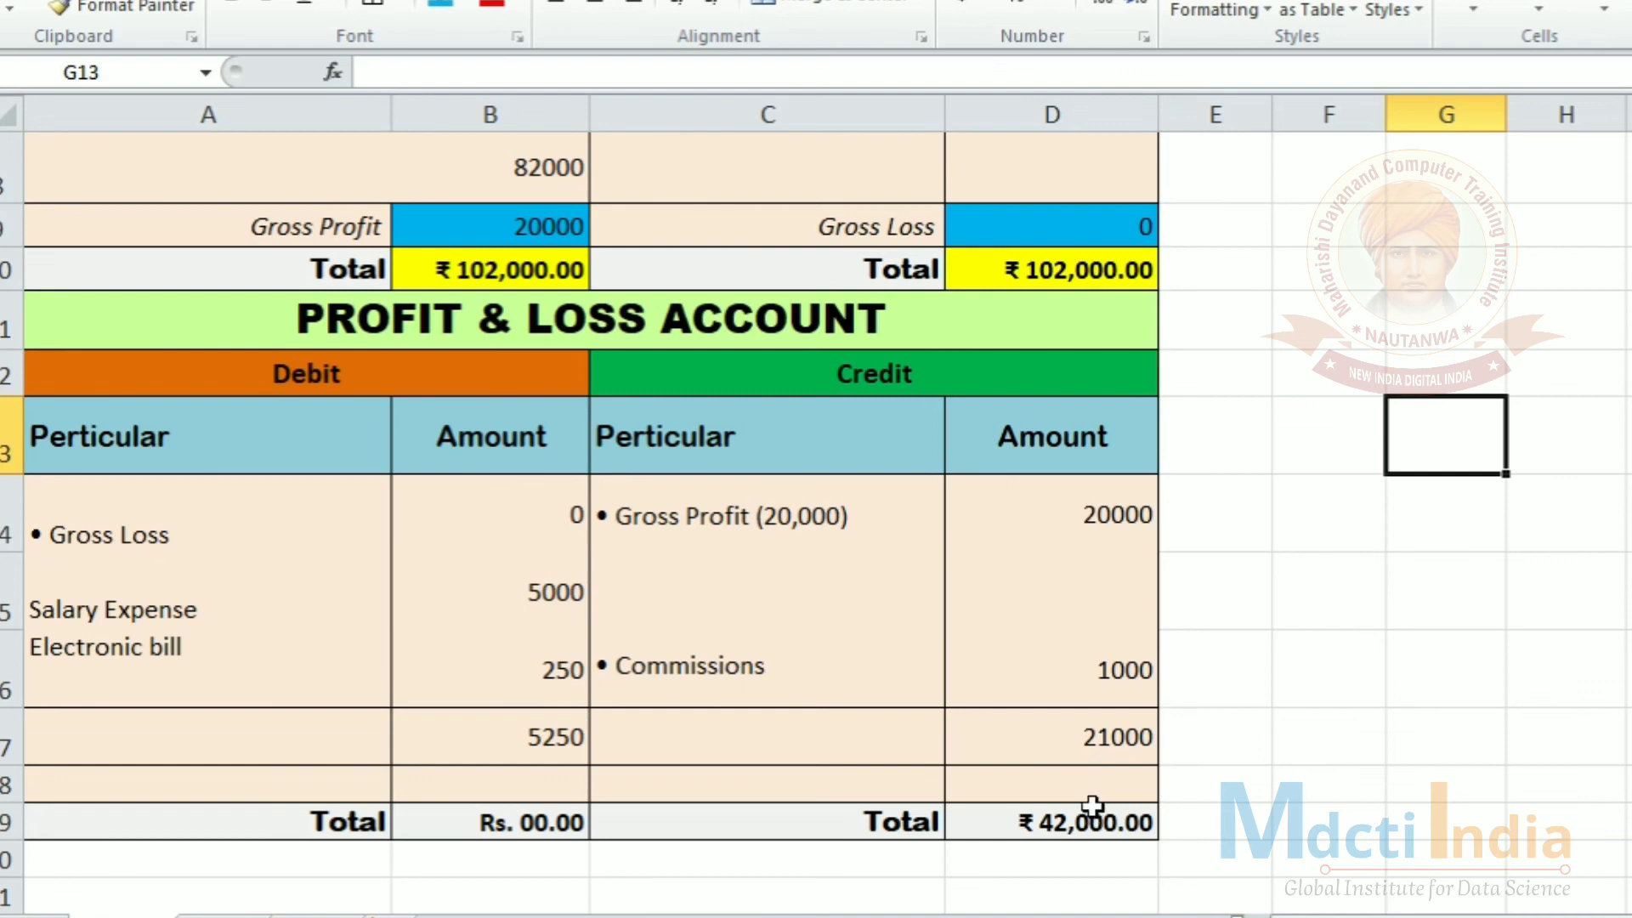
pyautogui.moveTo(1053, 485); pyautogui.dragTo(1114, 844)
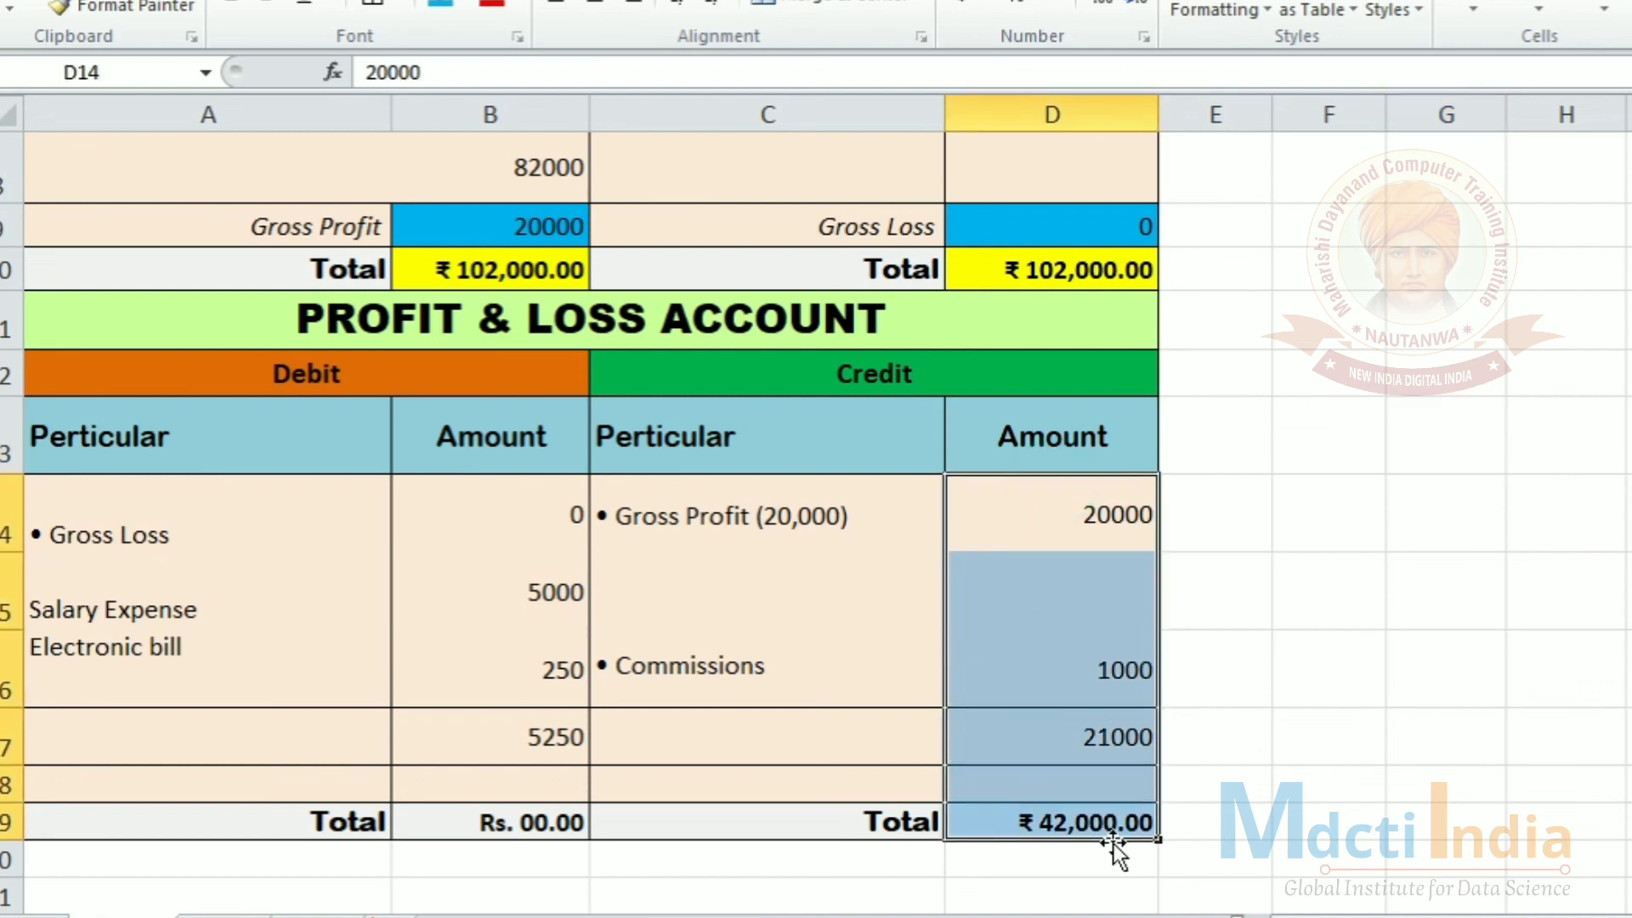
pyautogui.hotkey('ctrl', 'z')
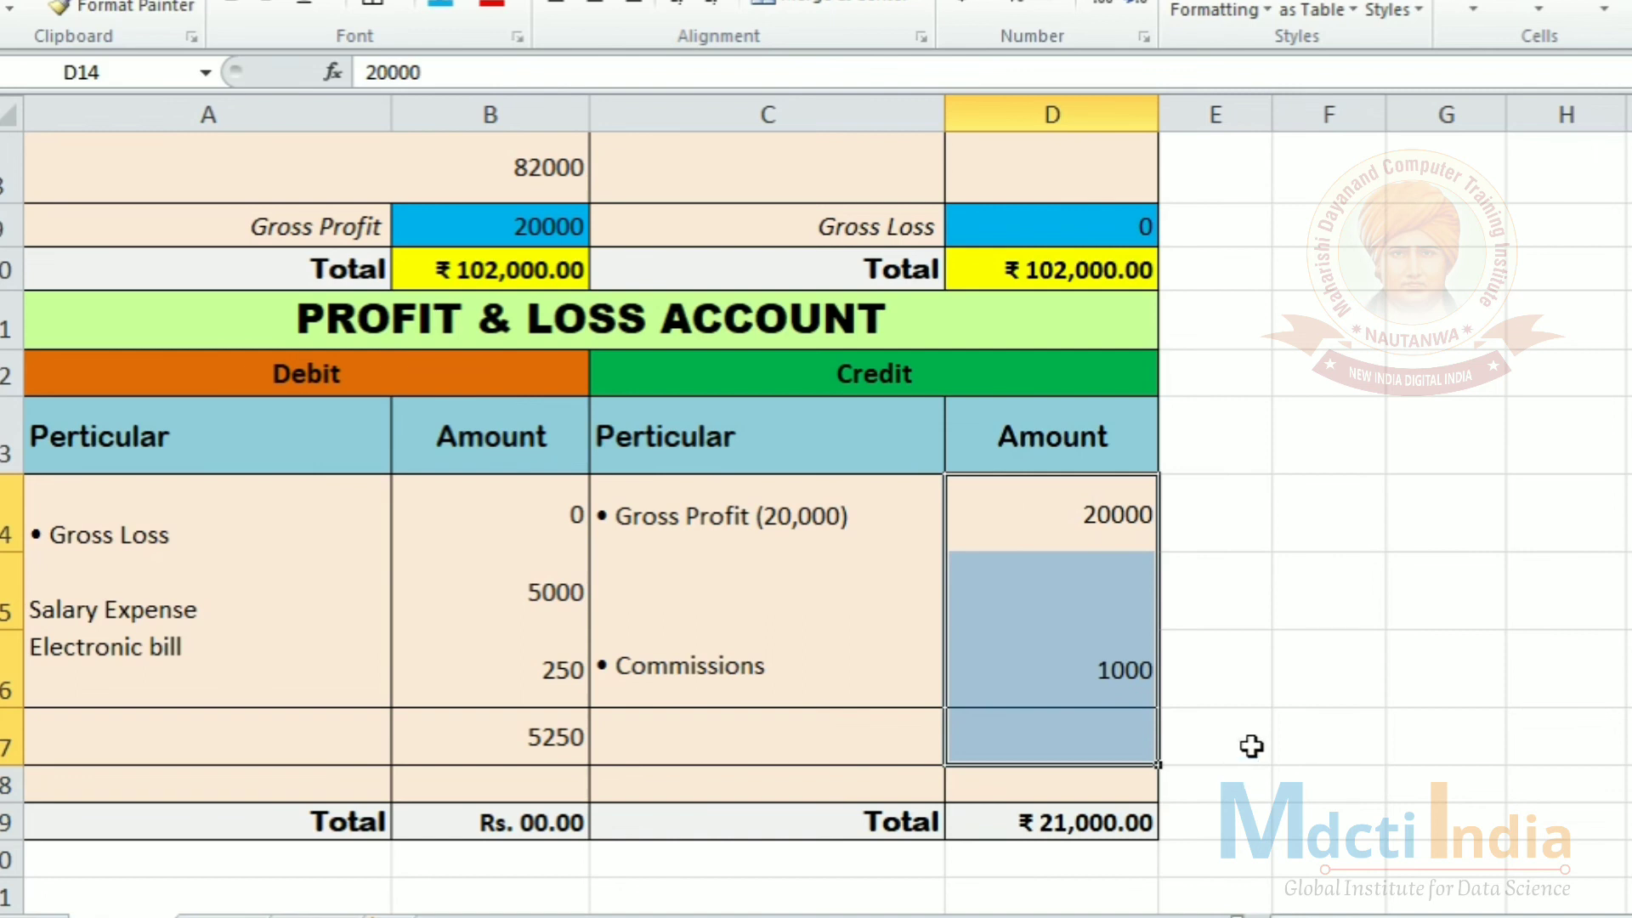
pyautogui.click(1284, 681)
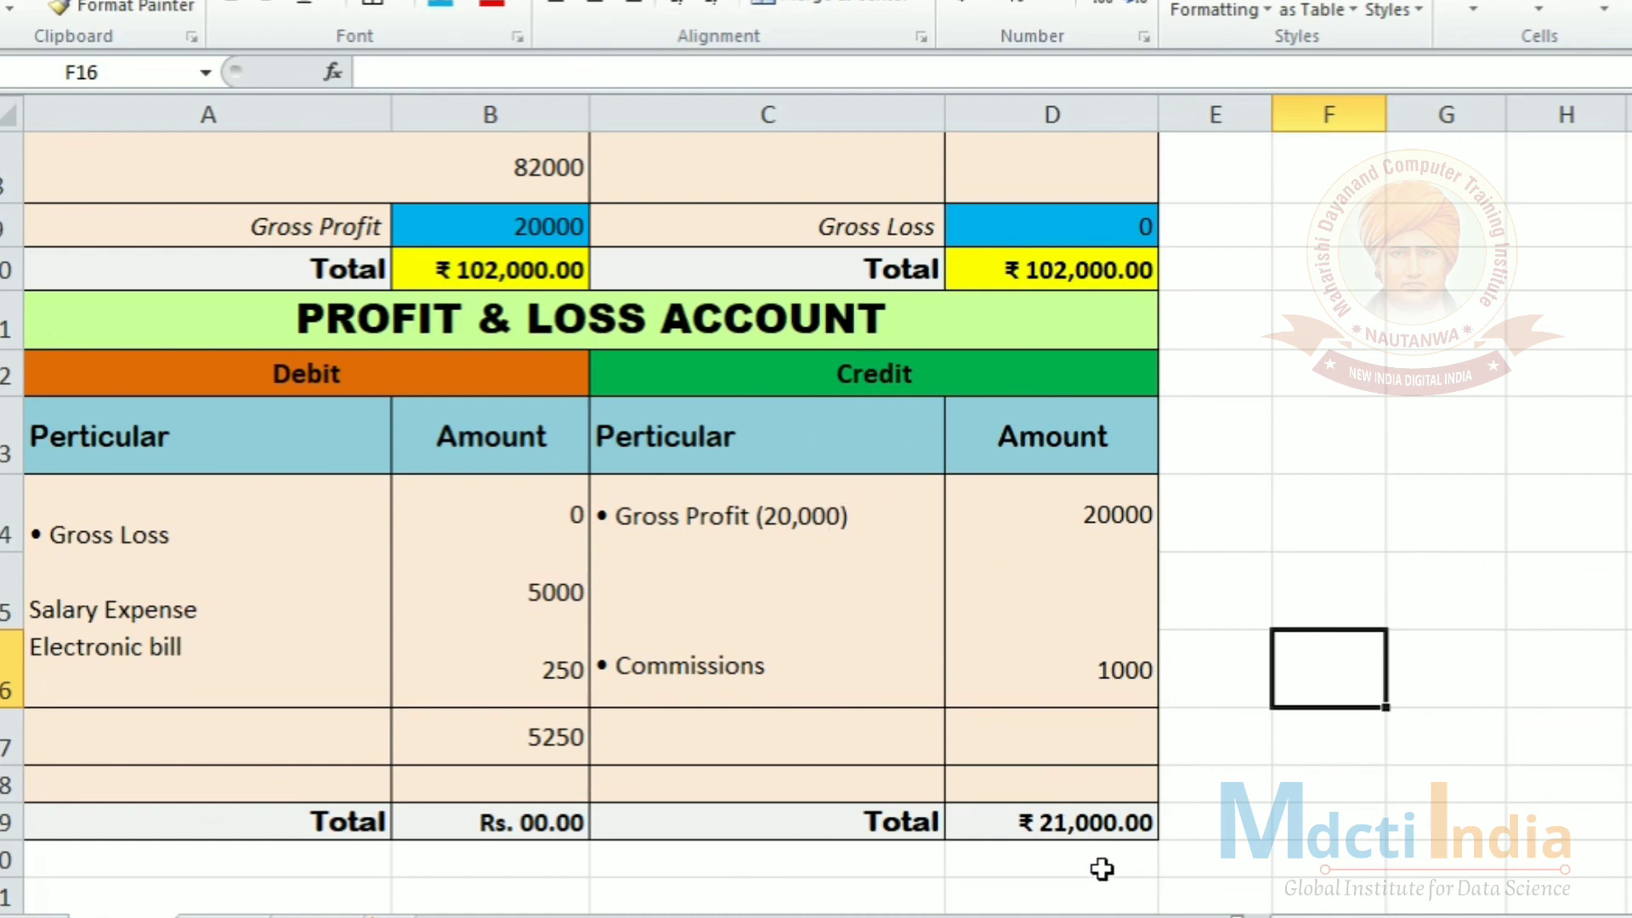
pyautogui.moveTo(974, 778); pyautogui.dragTo(1140, 856)
pyautogui.click(674, 866)
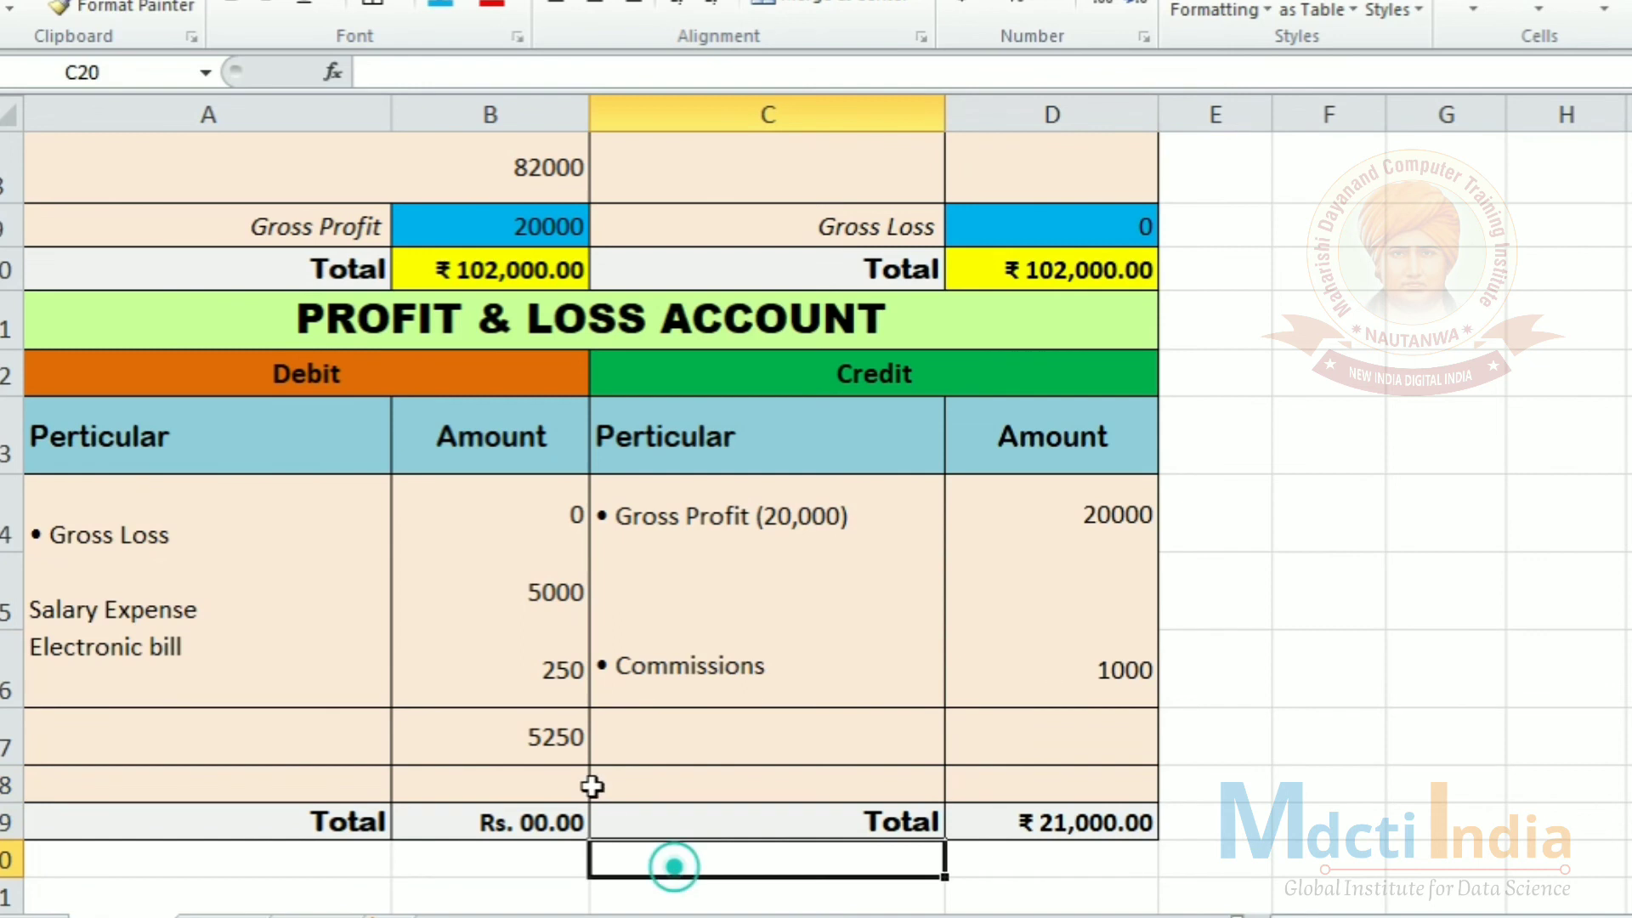
pyautogui.moveTo(467, 703); pyautogui.dragTo(615, 748)
pyautogui.click(615, 749)
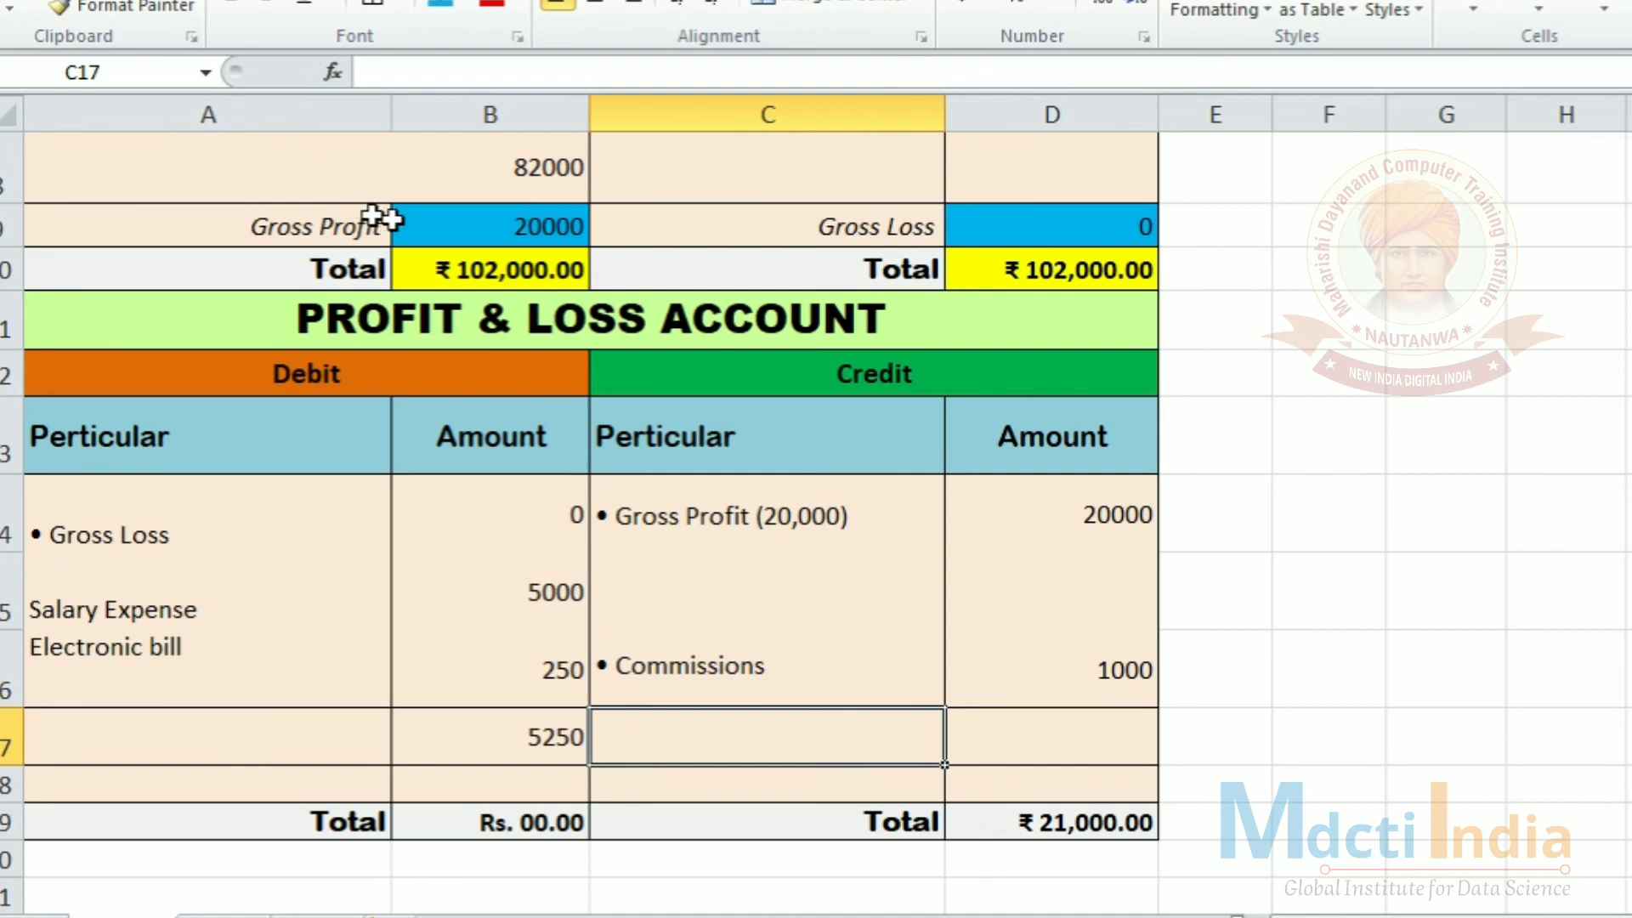
pyautogui.click(410, 225)
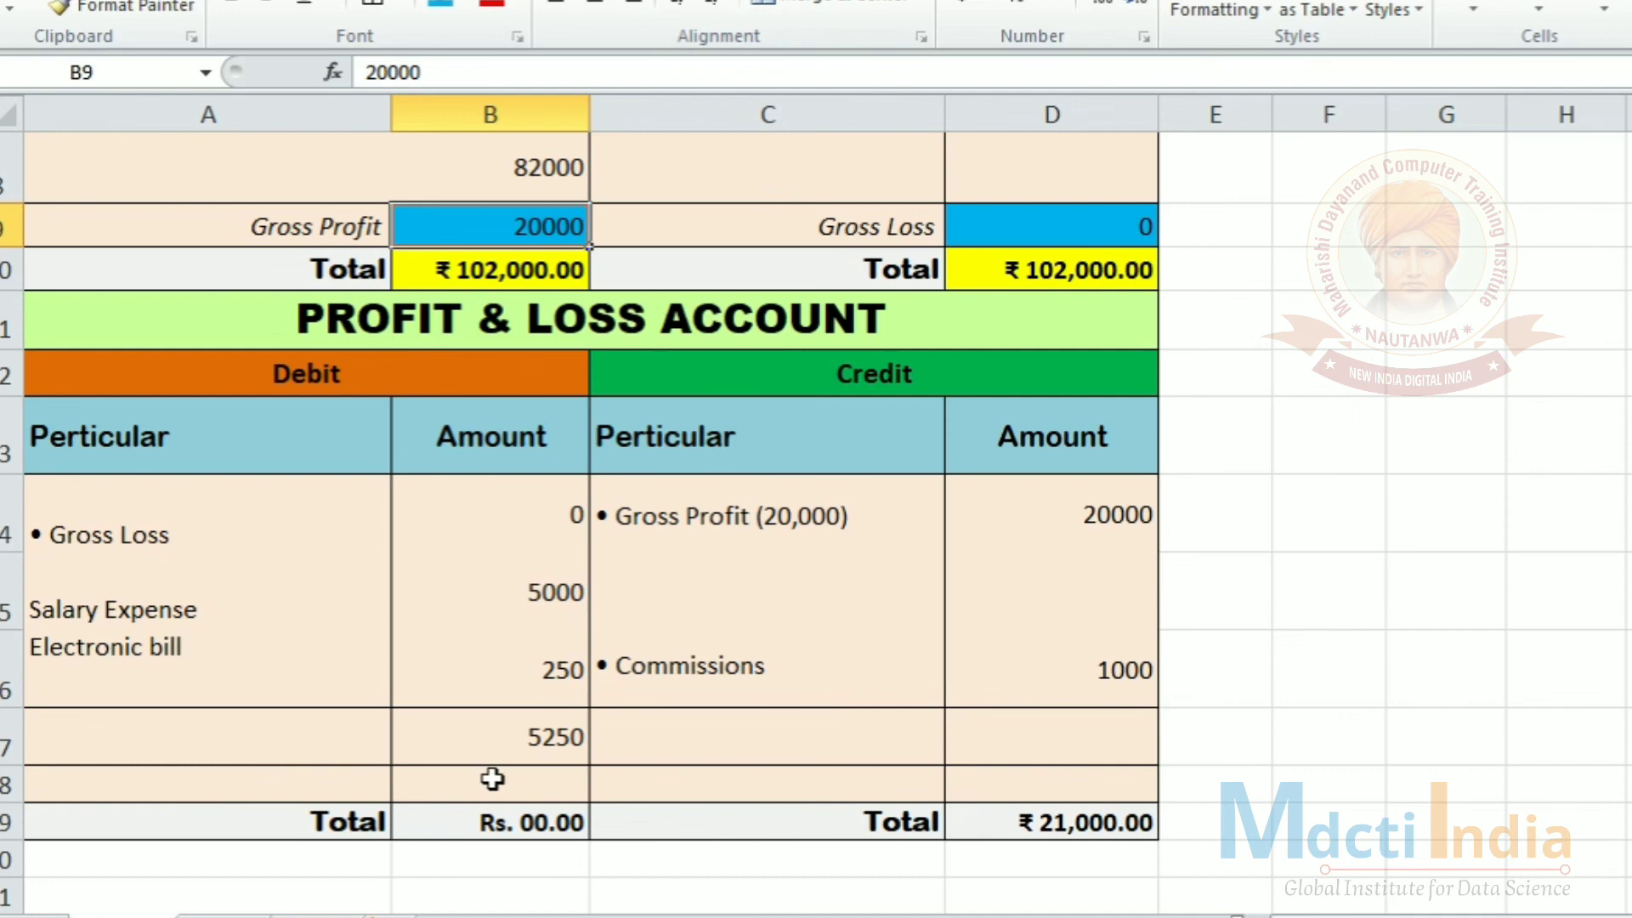
# Enter the label "Net Profit" in cell A18, just above the debit Total row
pyautogui.click(310, 779)
pyautogui.write('Net')
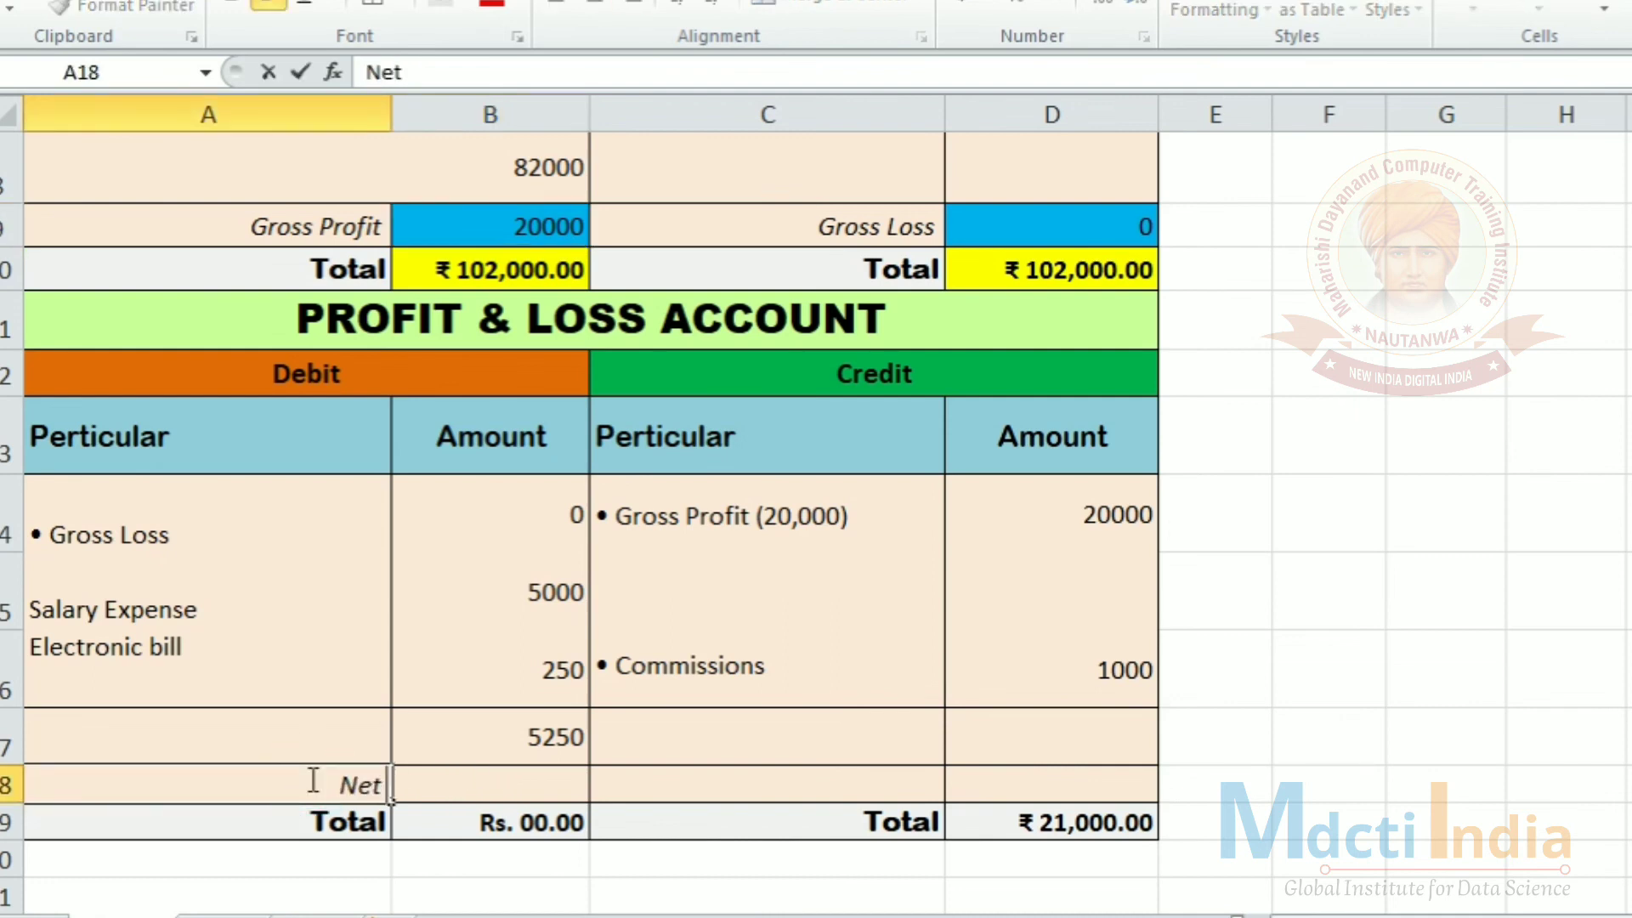
pyautogui.write(' Profit')
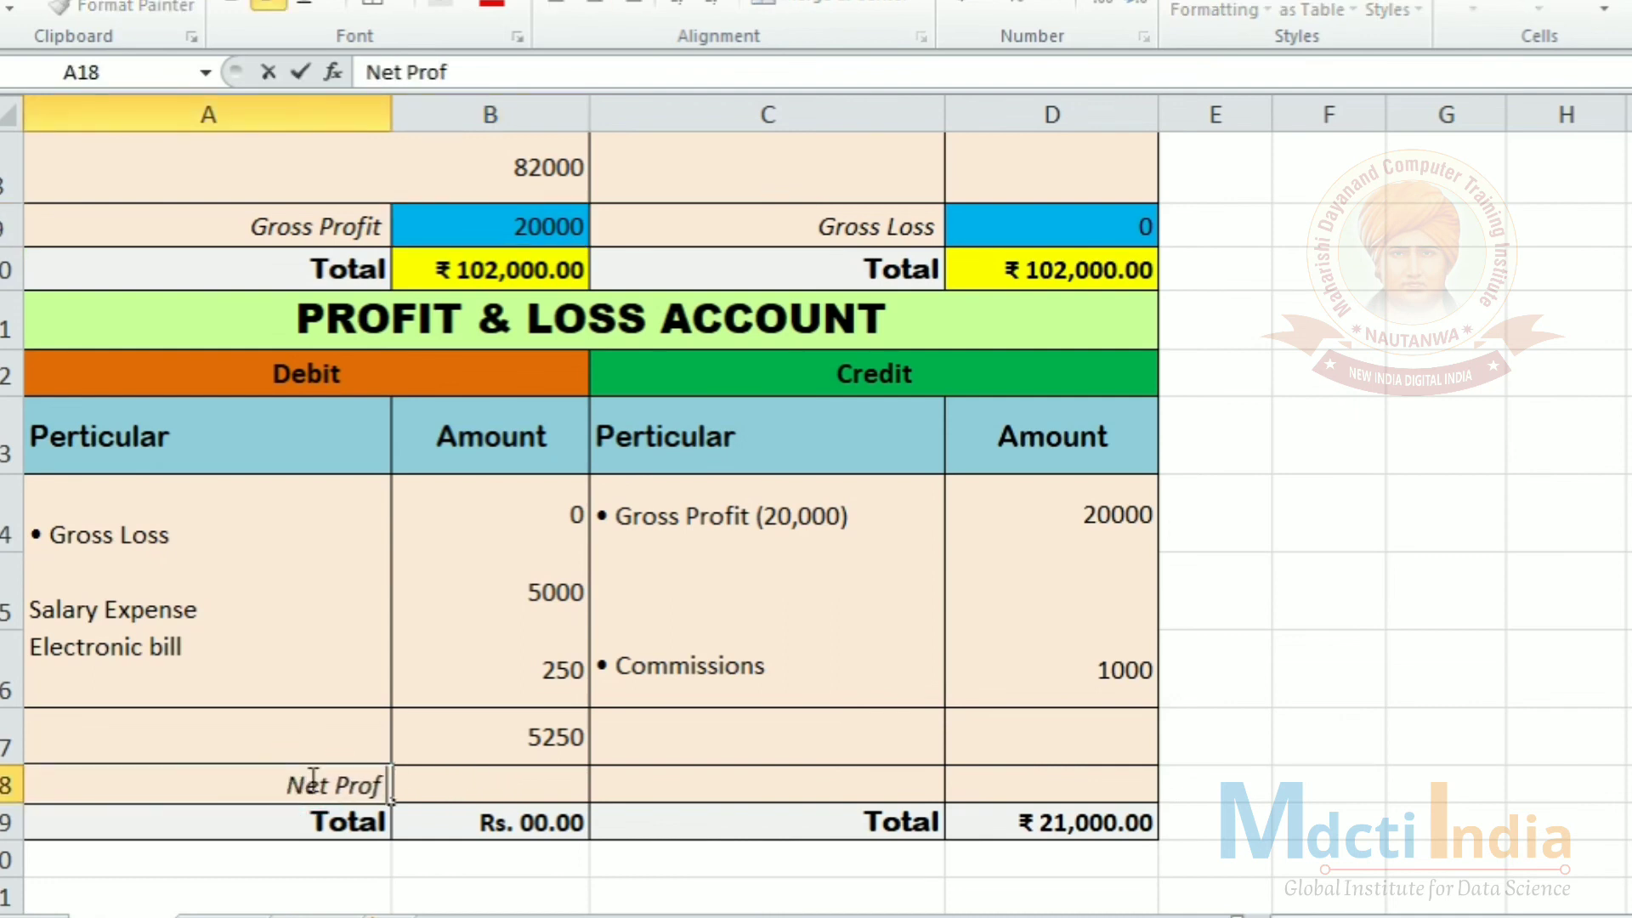
pyautogui.click(660, 768)
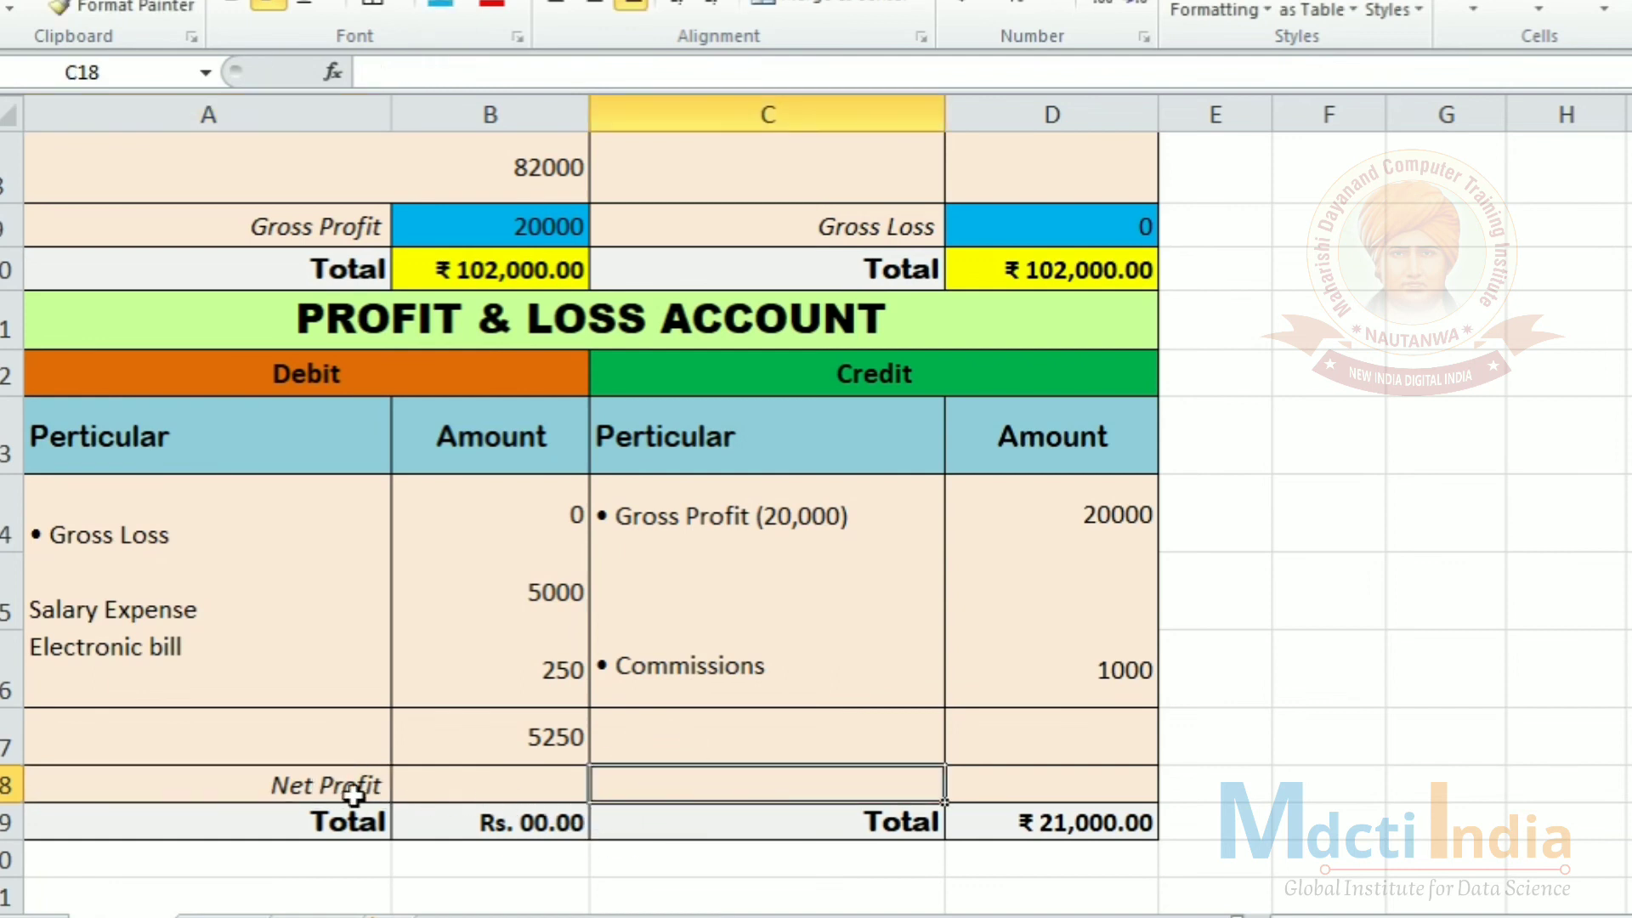
# Calculate the net profit in cell B18 with the formula =D19-B17
pyautogui.click(1017, 823)
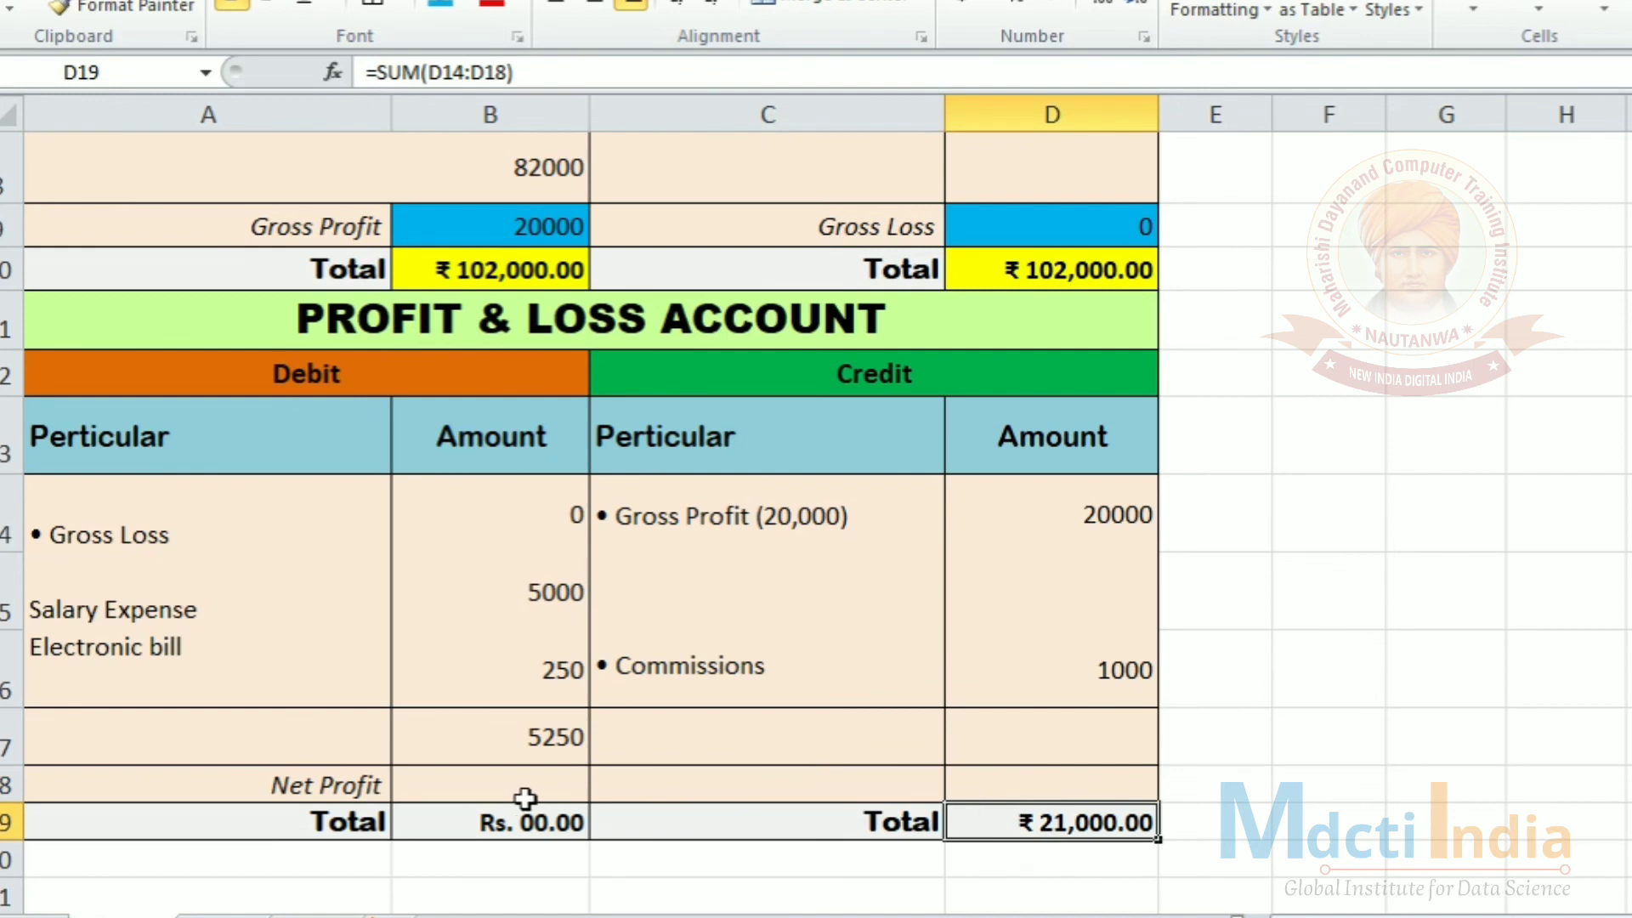
pyautogui.click(541, 740)
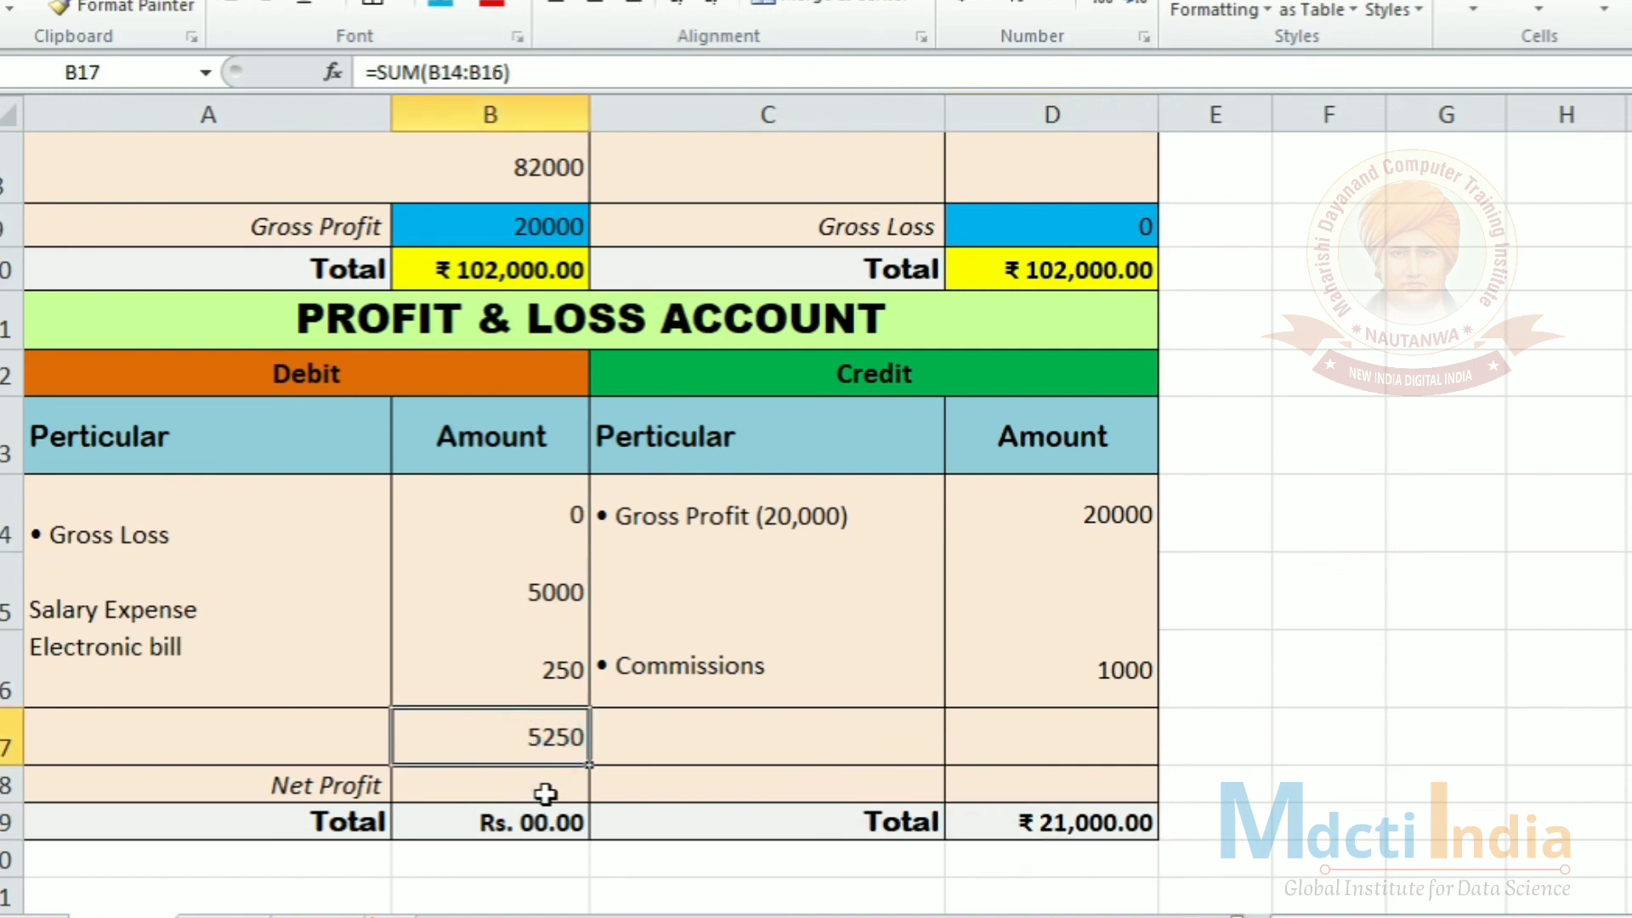
pyautogui.click(545, 793)
pyautogui.write('=')
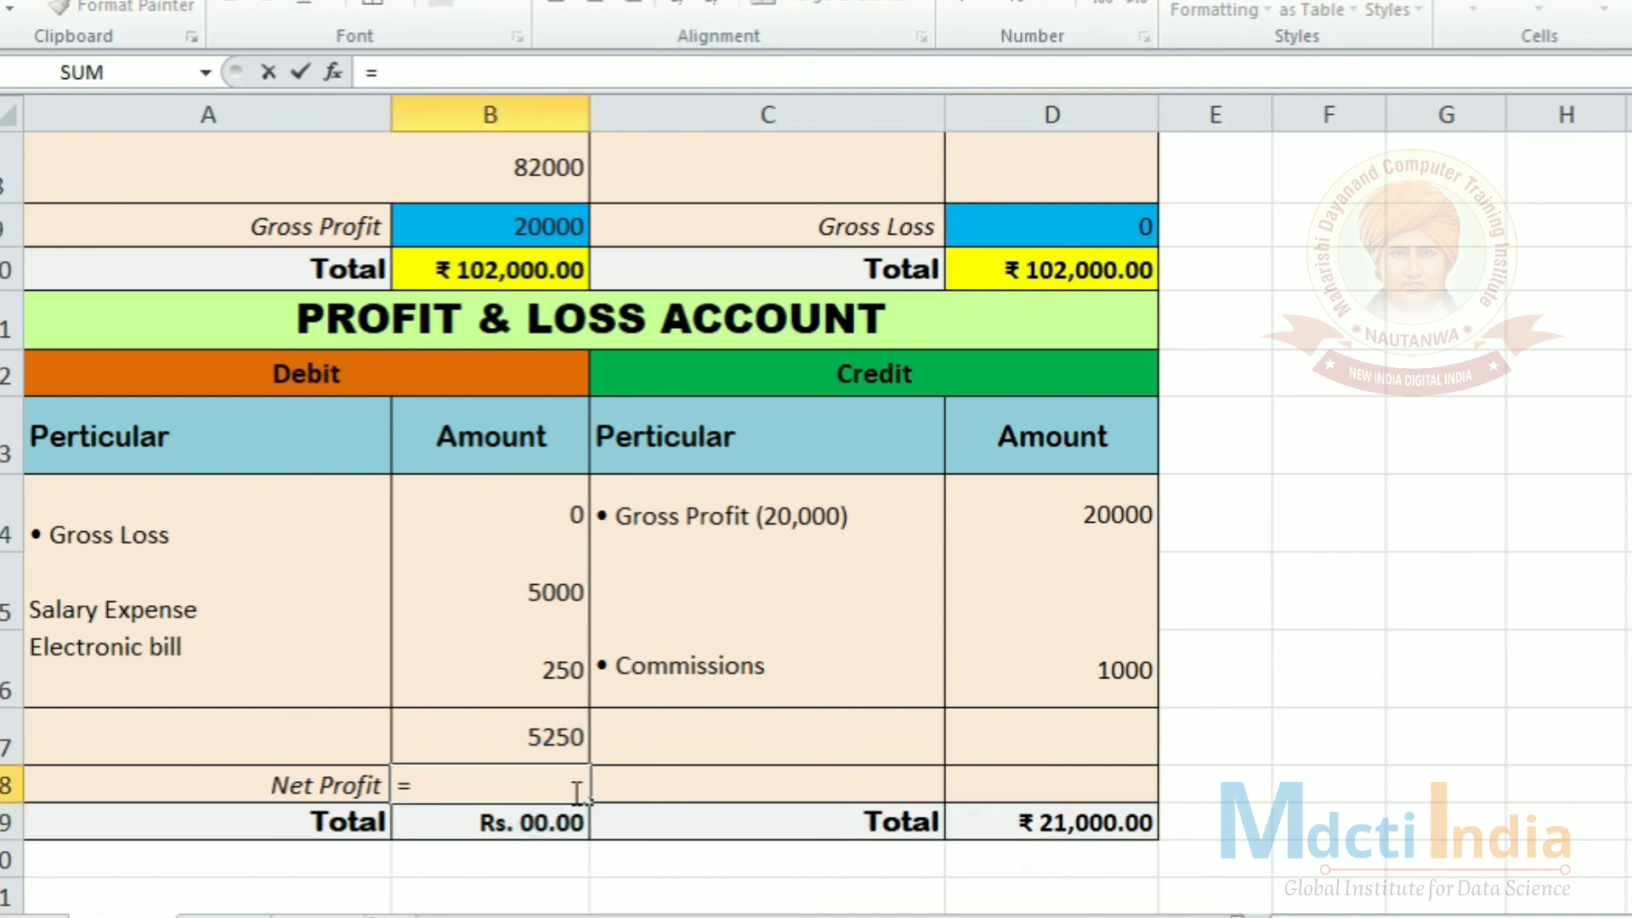
pyautogui.click(1054, 822)
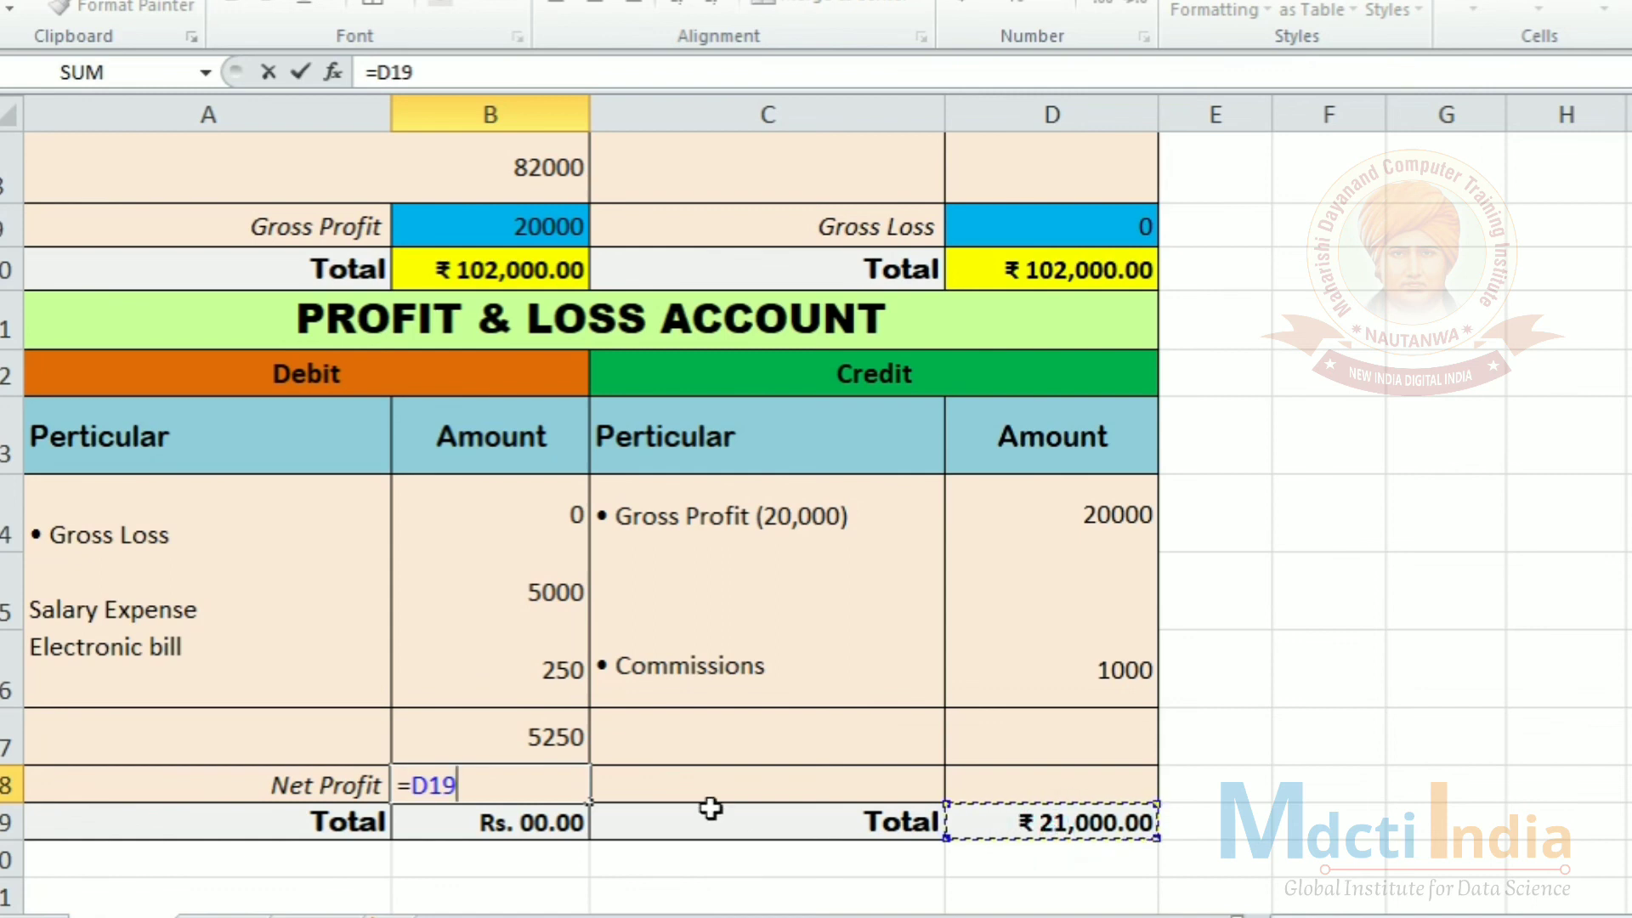
pyautogui.write('--')
pyautogui.click(534, 724)
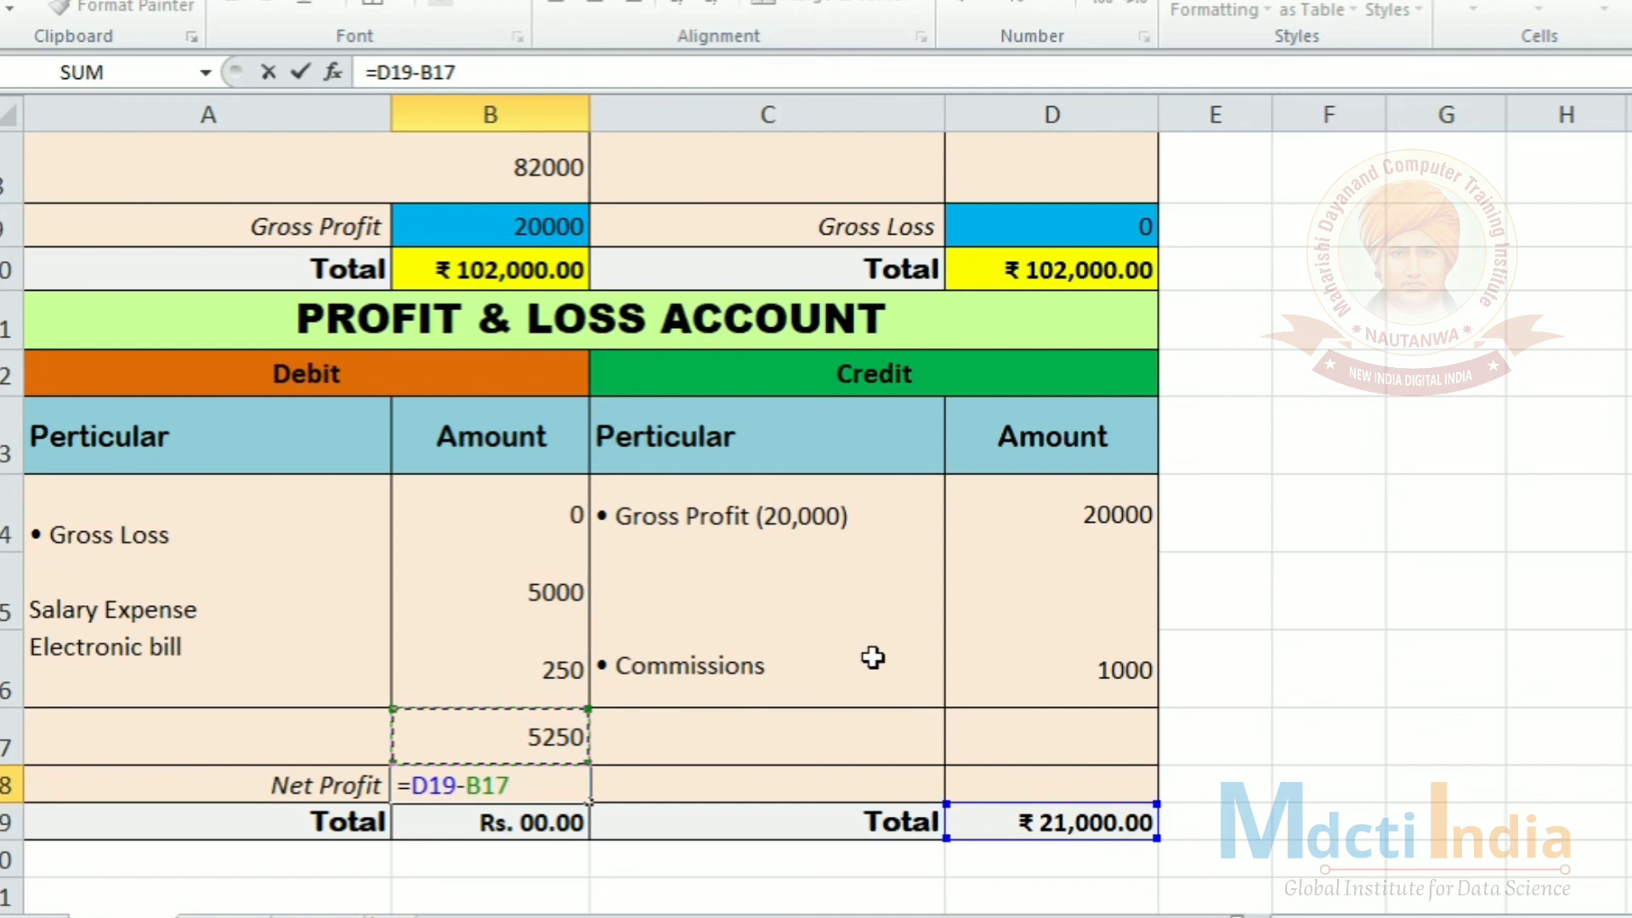
pyautogui.press('Return')
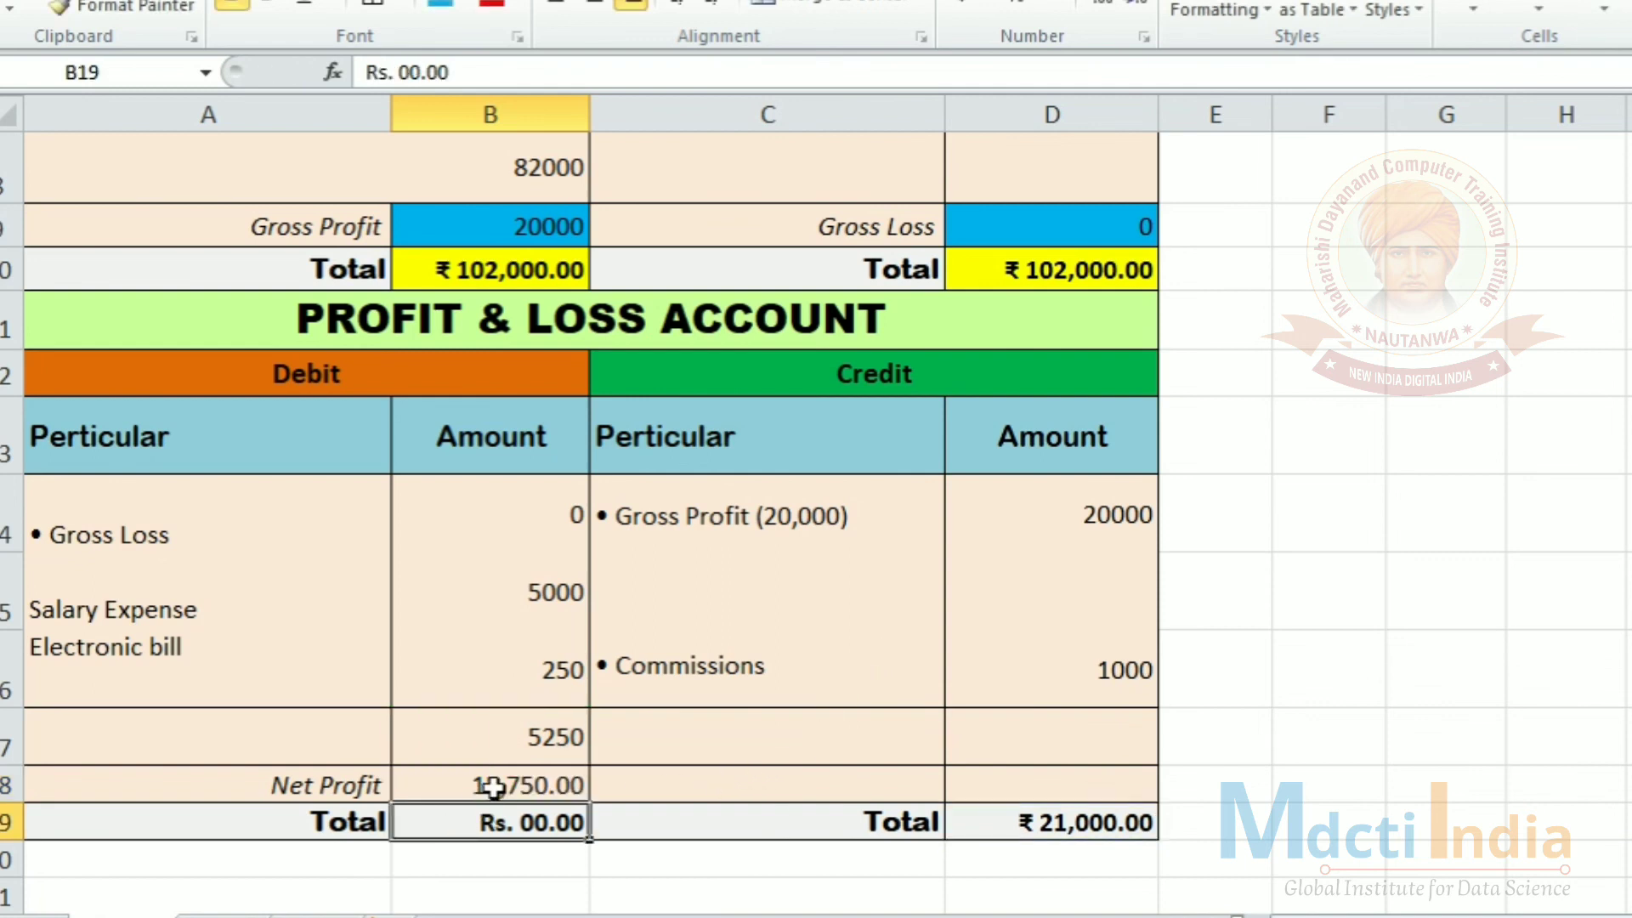
pyautogui.click(507, 747)
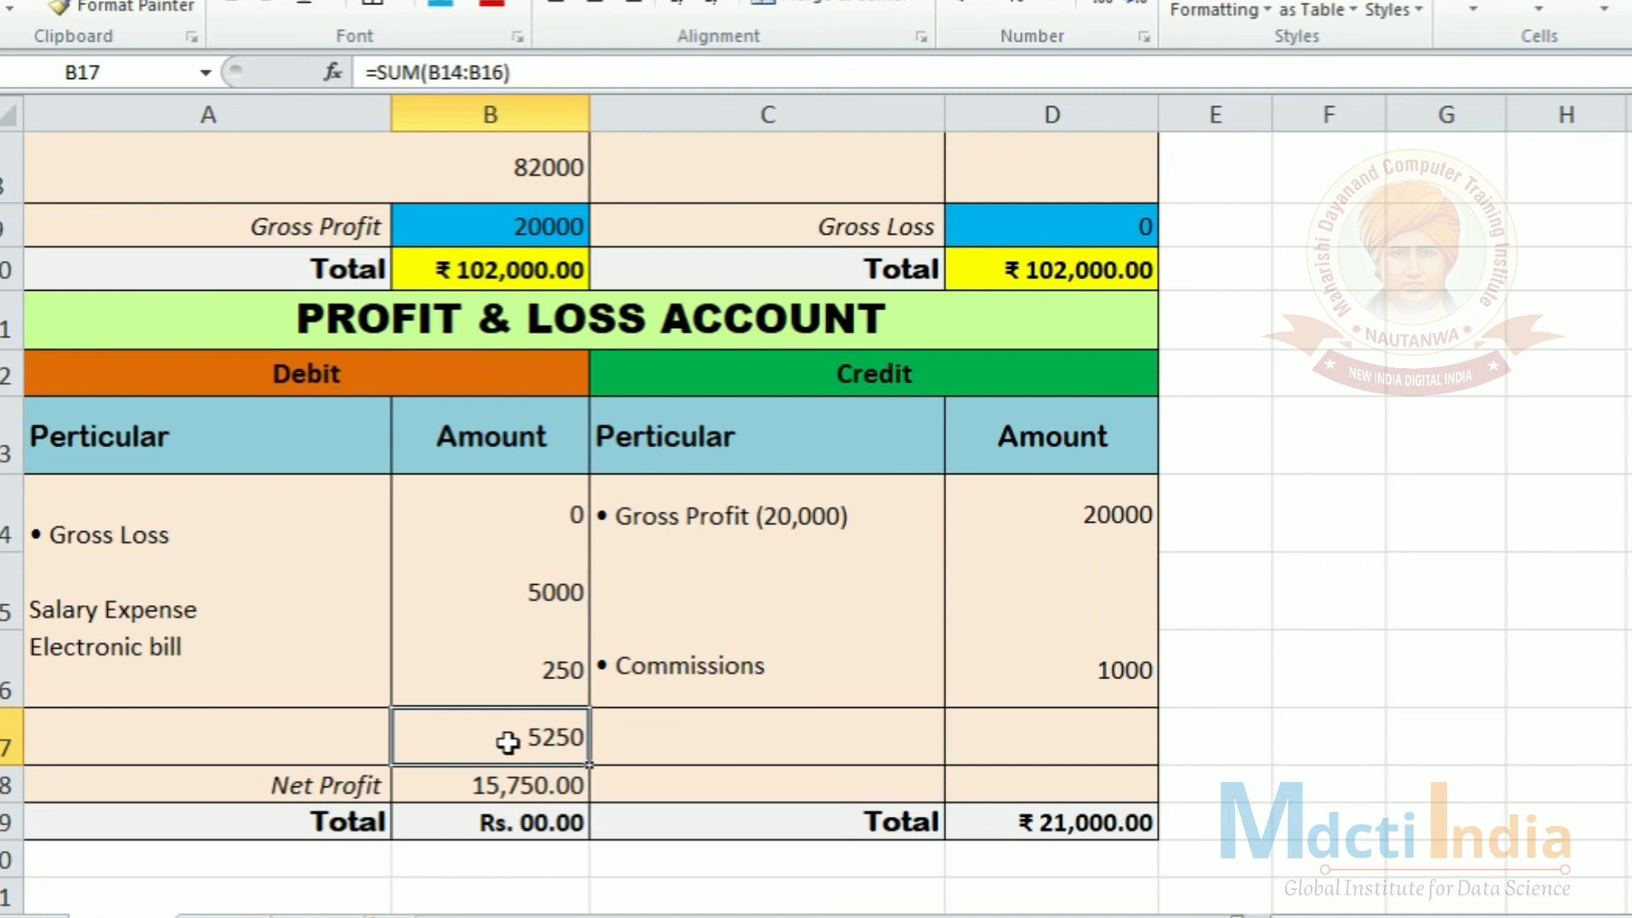
pyautogui.moveTo(539, 551)
pyautogui.mouseDown()
pyautogui.moveTo(554, 667)
pyautogui.moveTo(557, 527)
pyautogui.mouseUp()
pyautogui.click(554, 738)
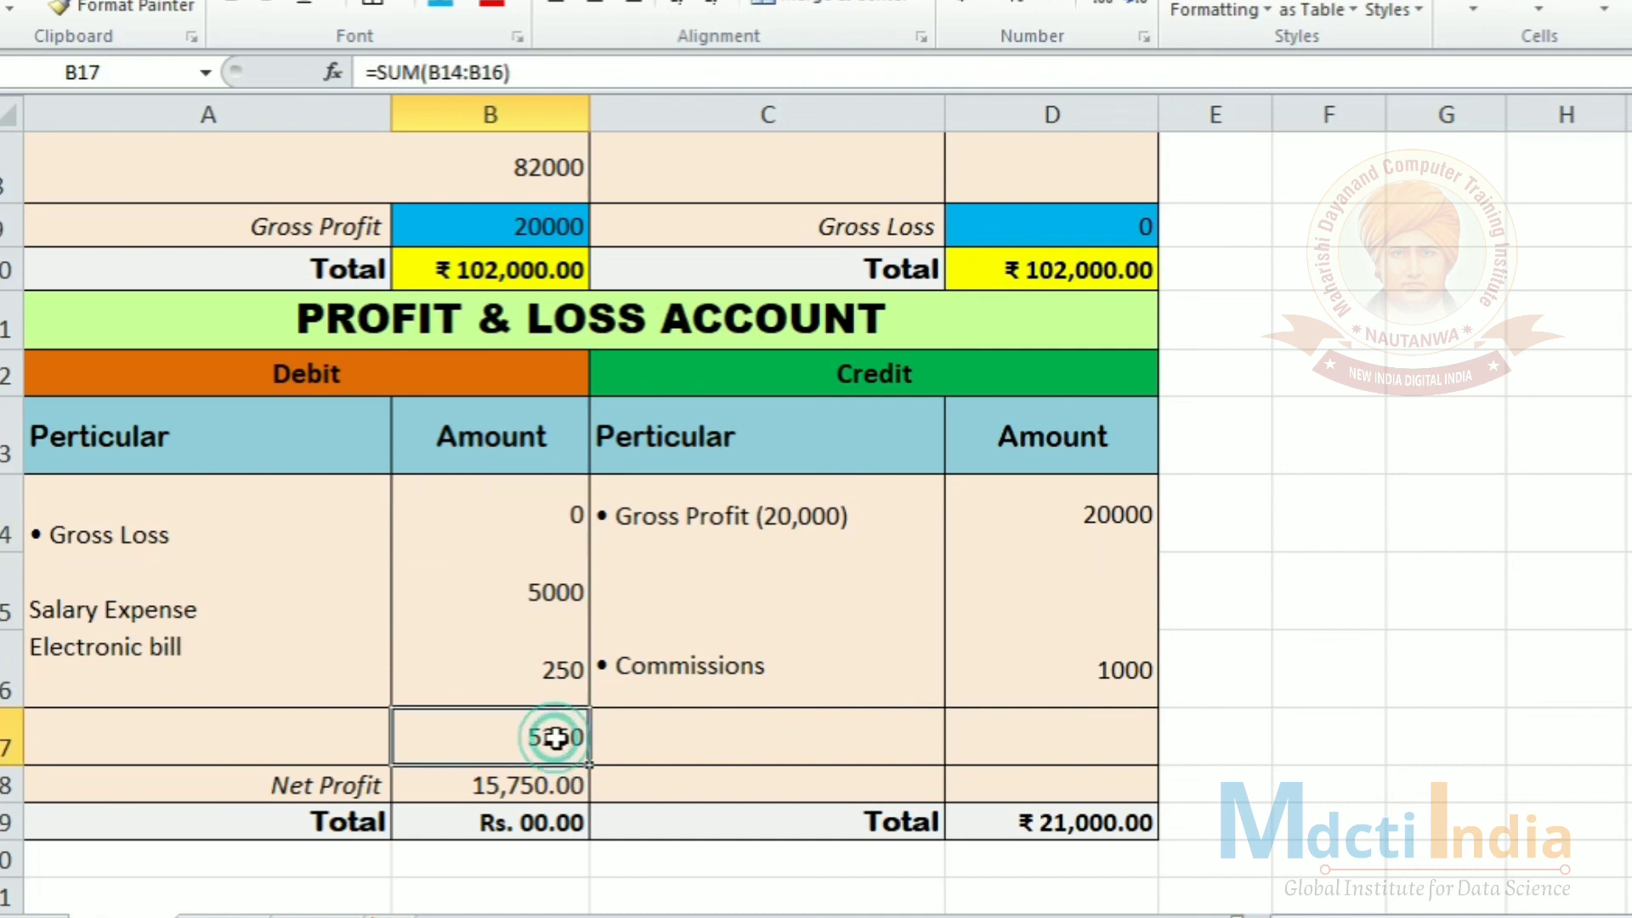
pyautogui.moveTo(554, 738); pyautogui.dragTo(537, 787)
pyautogui.click(540, 829)
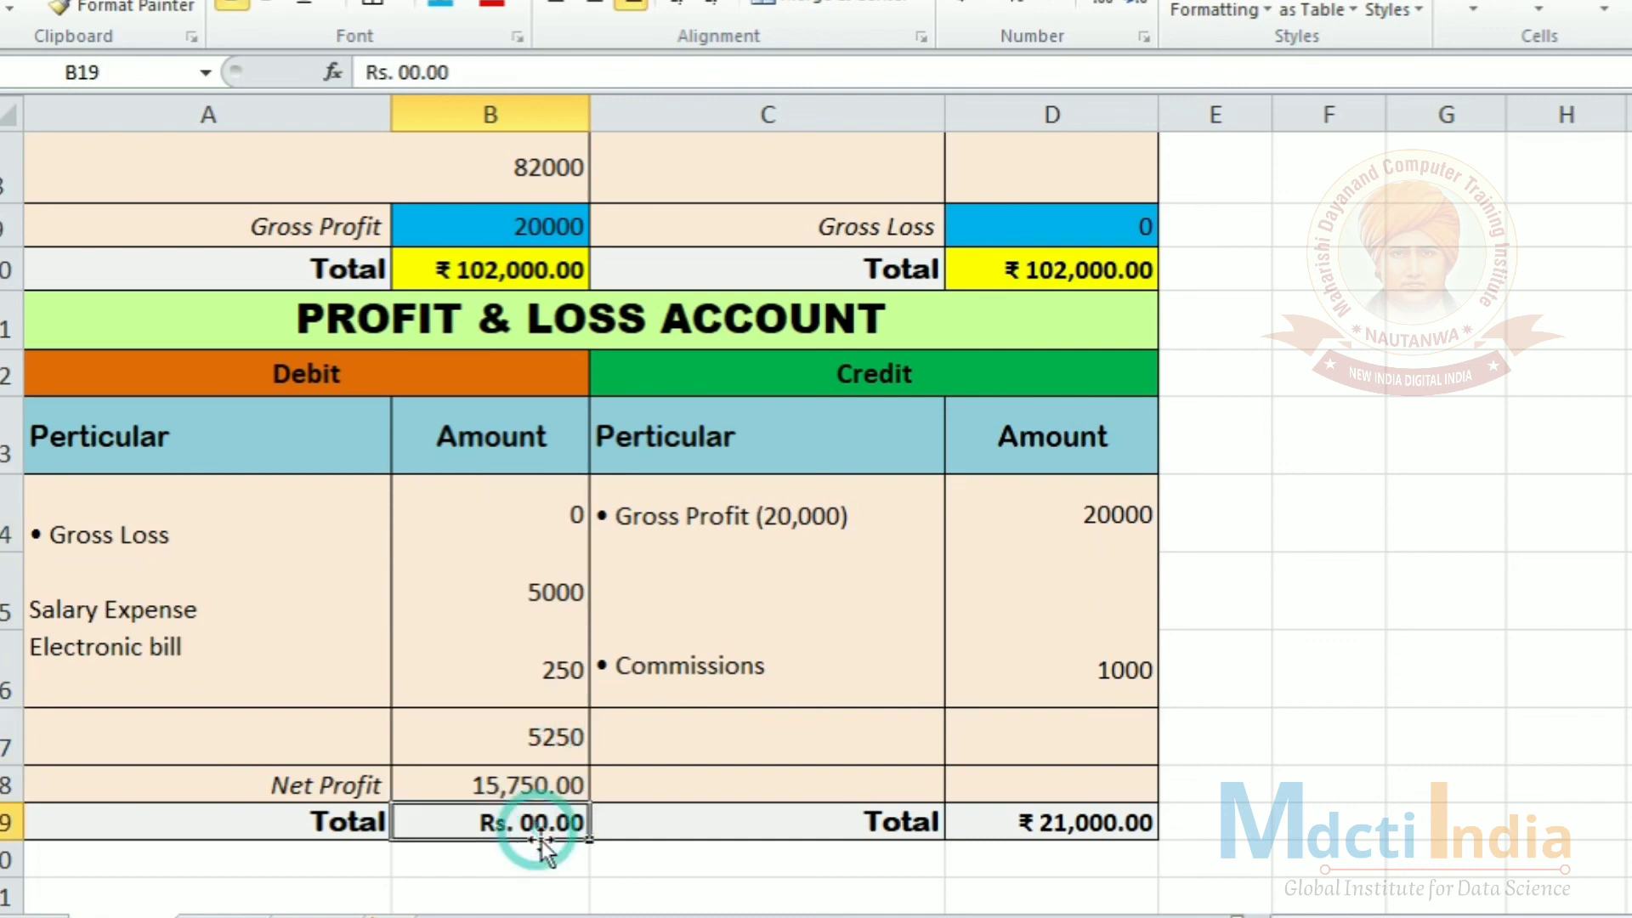
# Try an AutoSum over B17:B19 for the debit total and undo it
pyautogui.moveTo(522, 738); pyautogui.dragTo(544, 820)
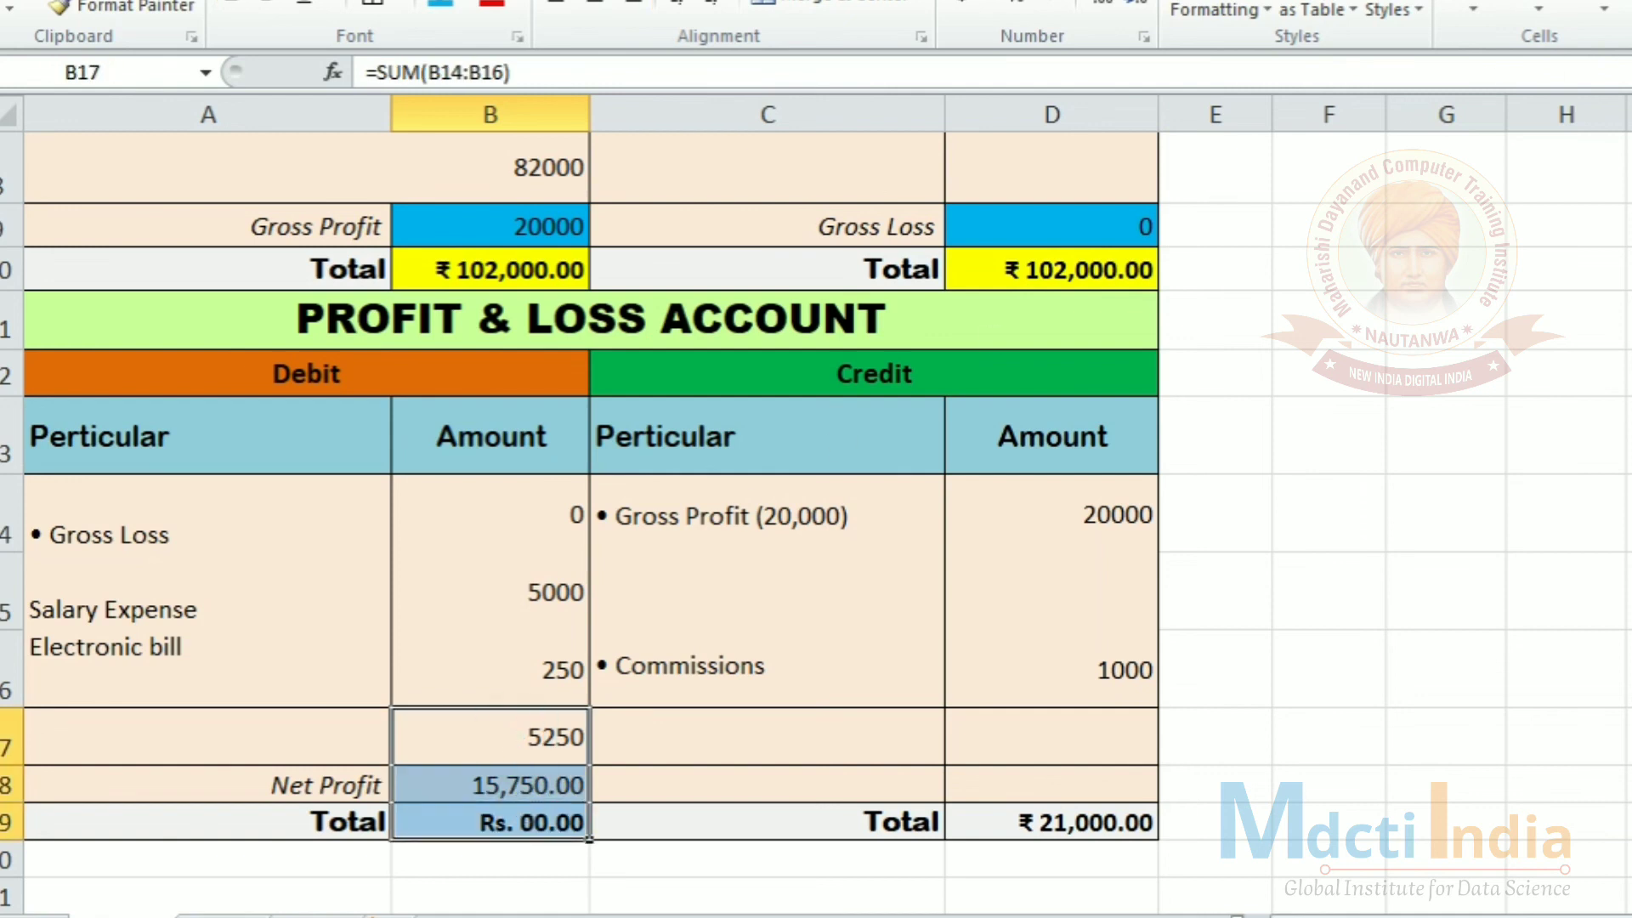
pyautogui.hotkey('alt', '=')
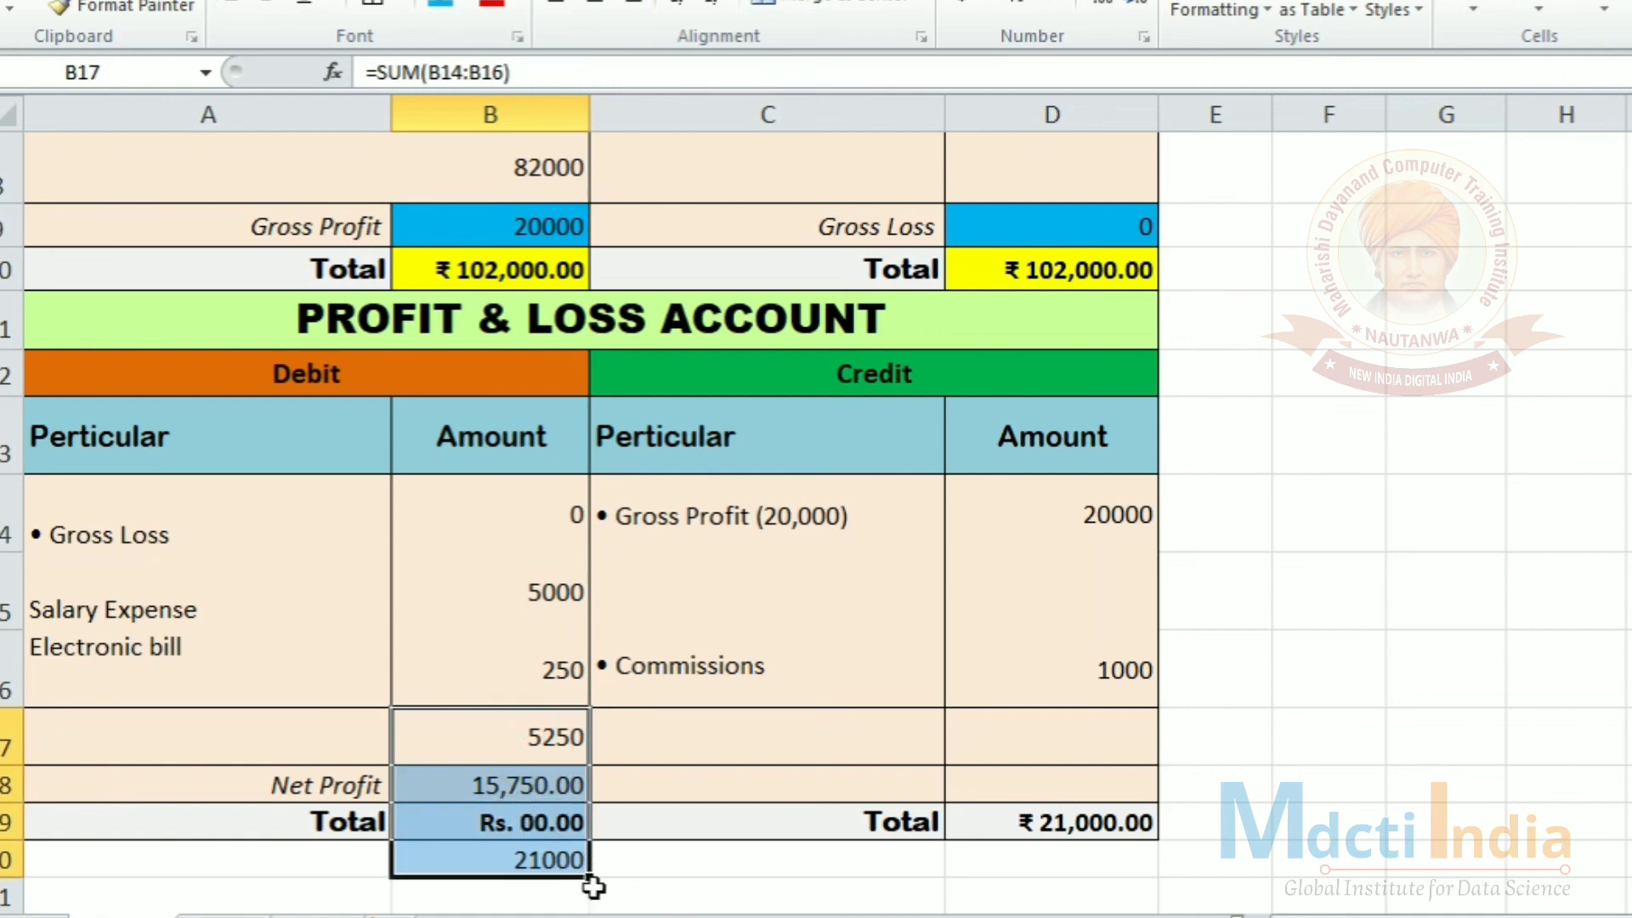
pyautogui.hotkey('ctrl', 'z')
pyautogui.click(690, 891)
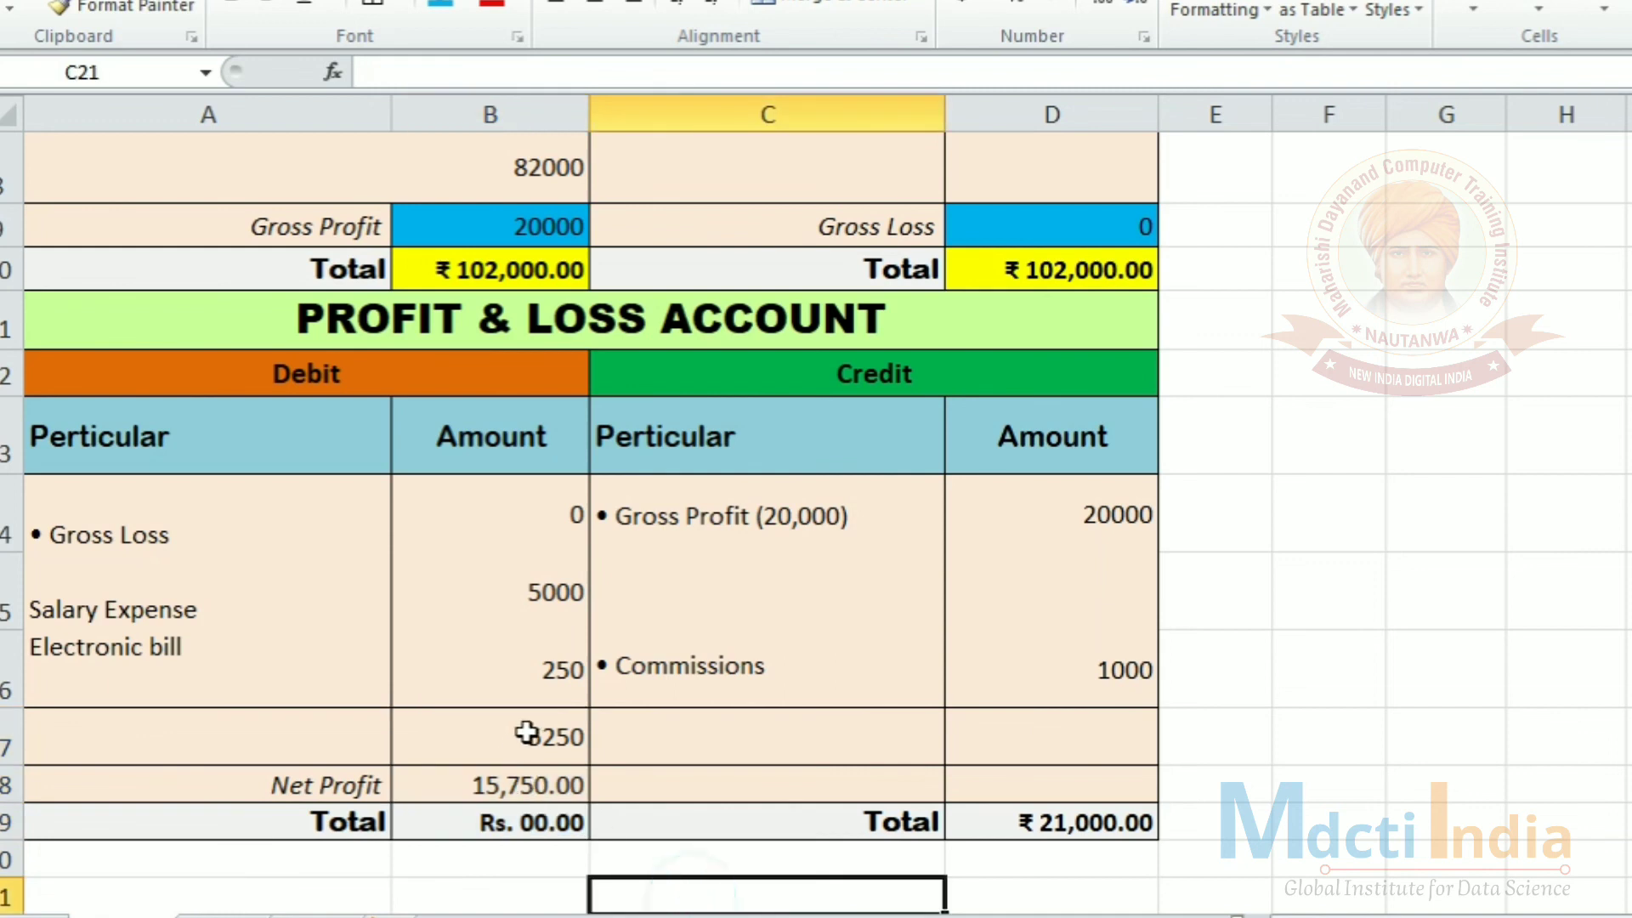
# Calculate the debit total of the Profit & Loss Account in cell B19 with the formula =SUM(B17:B18)
pyautogui.click(508, 822)
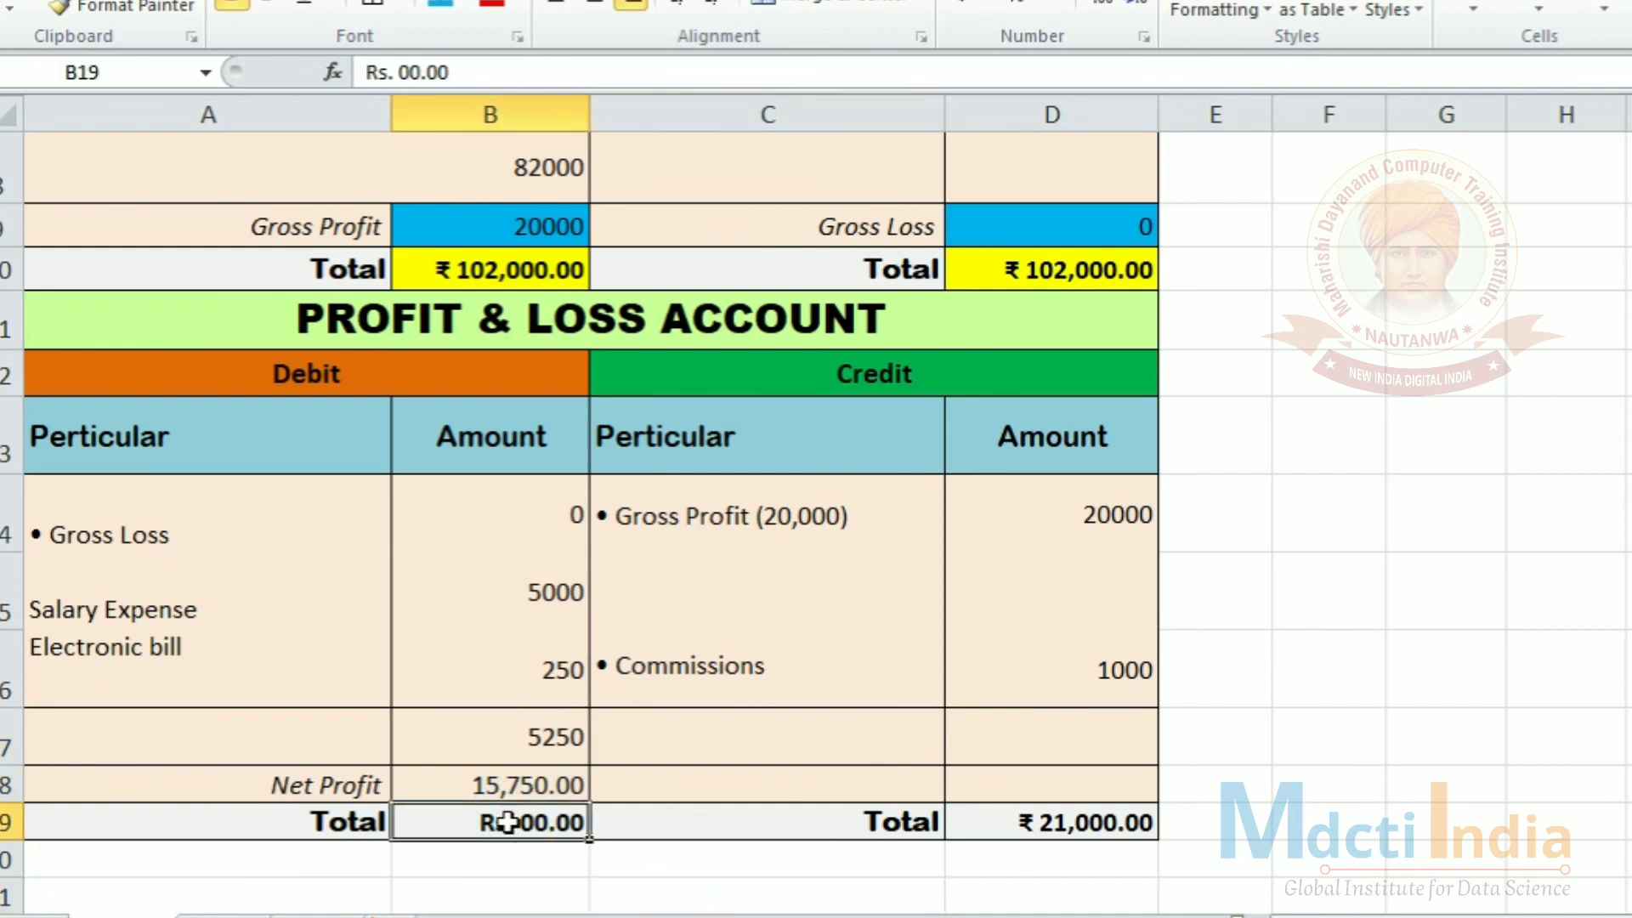
pyautogui.write('=sum(')
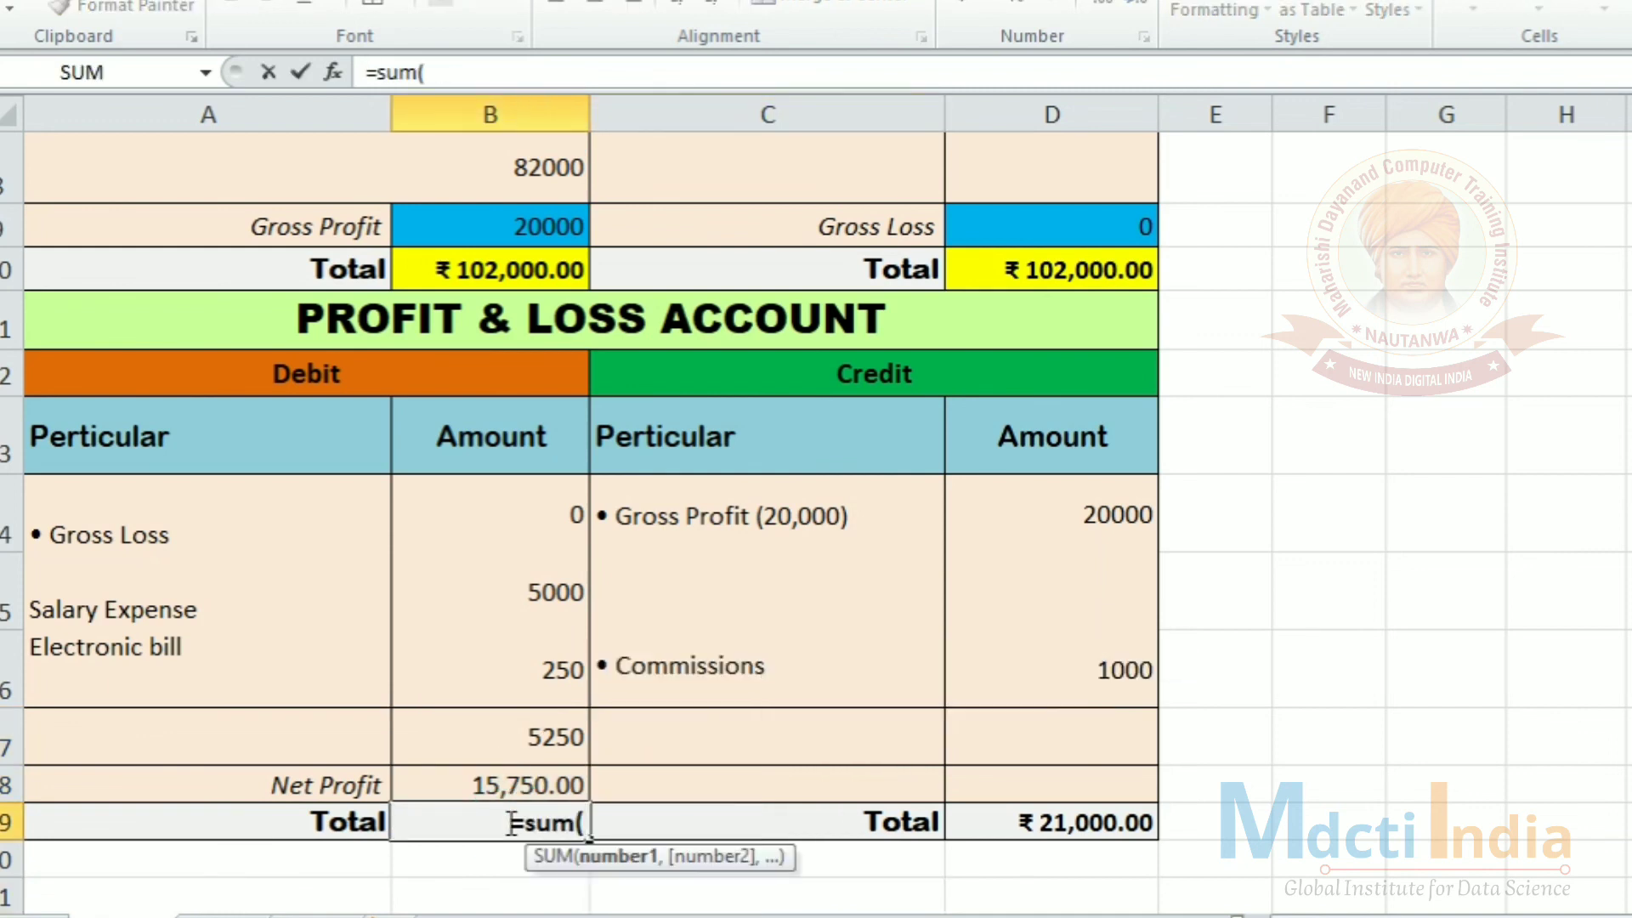
pyautogui.moveTo(515, 761); pyautogui.dragTo(514, 772)
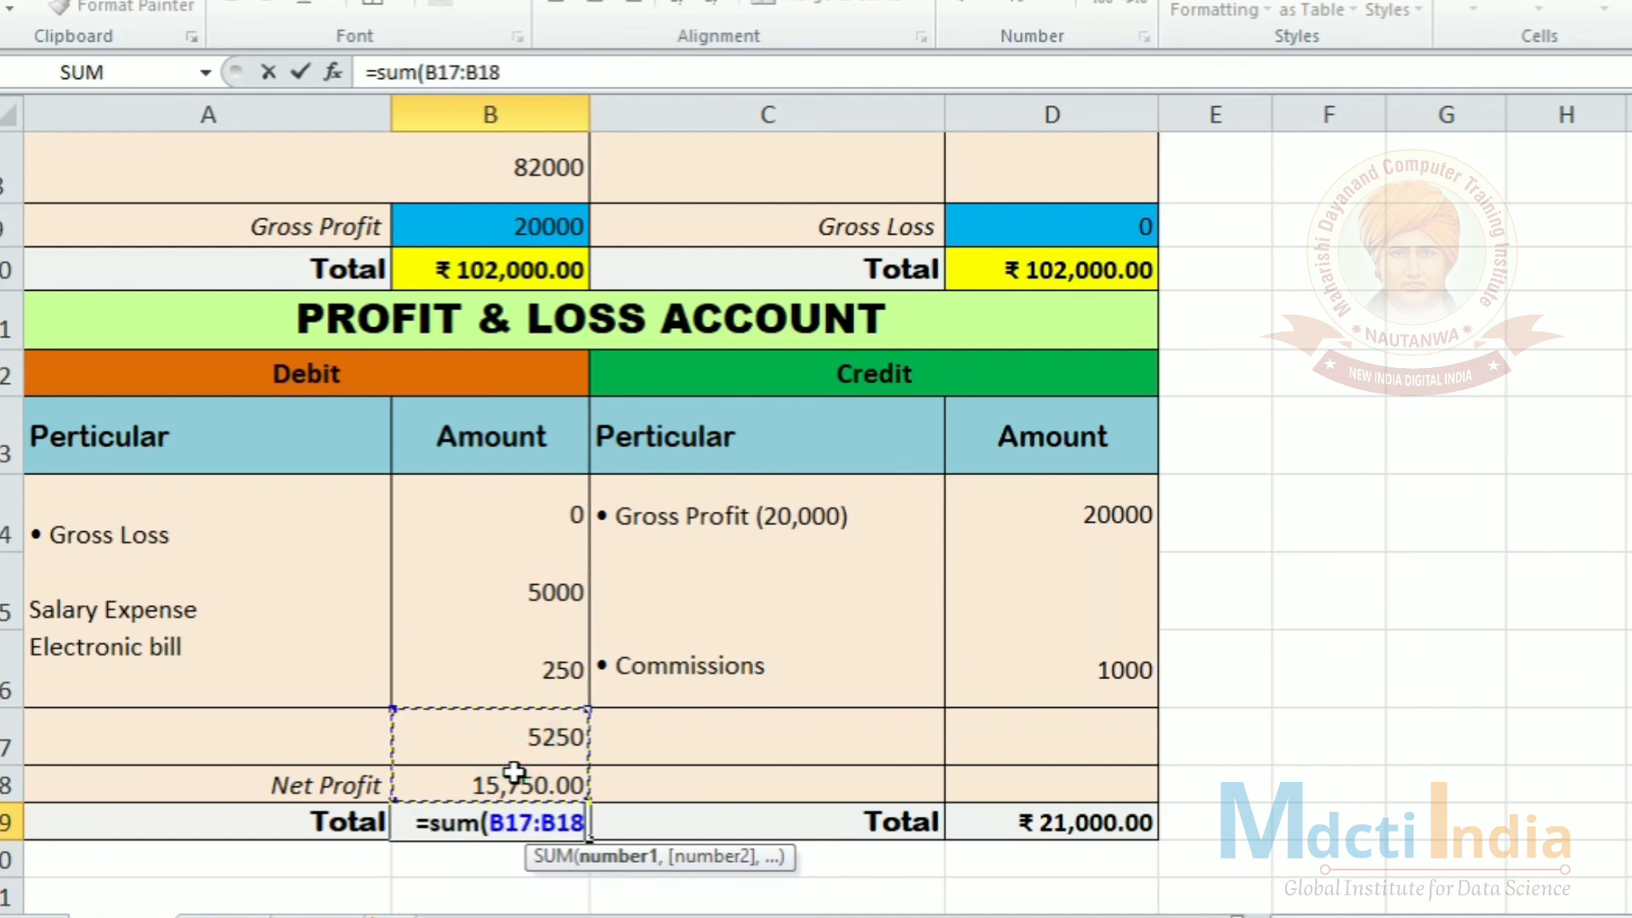
pyautogui.press('Return')
pyautogui.click(1625, 667)
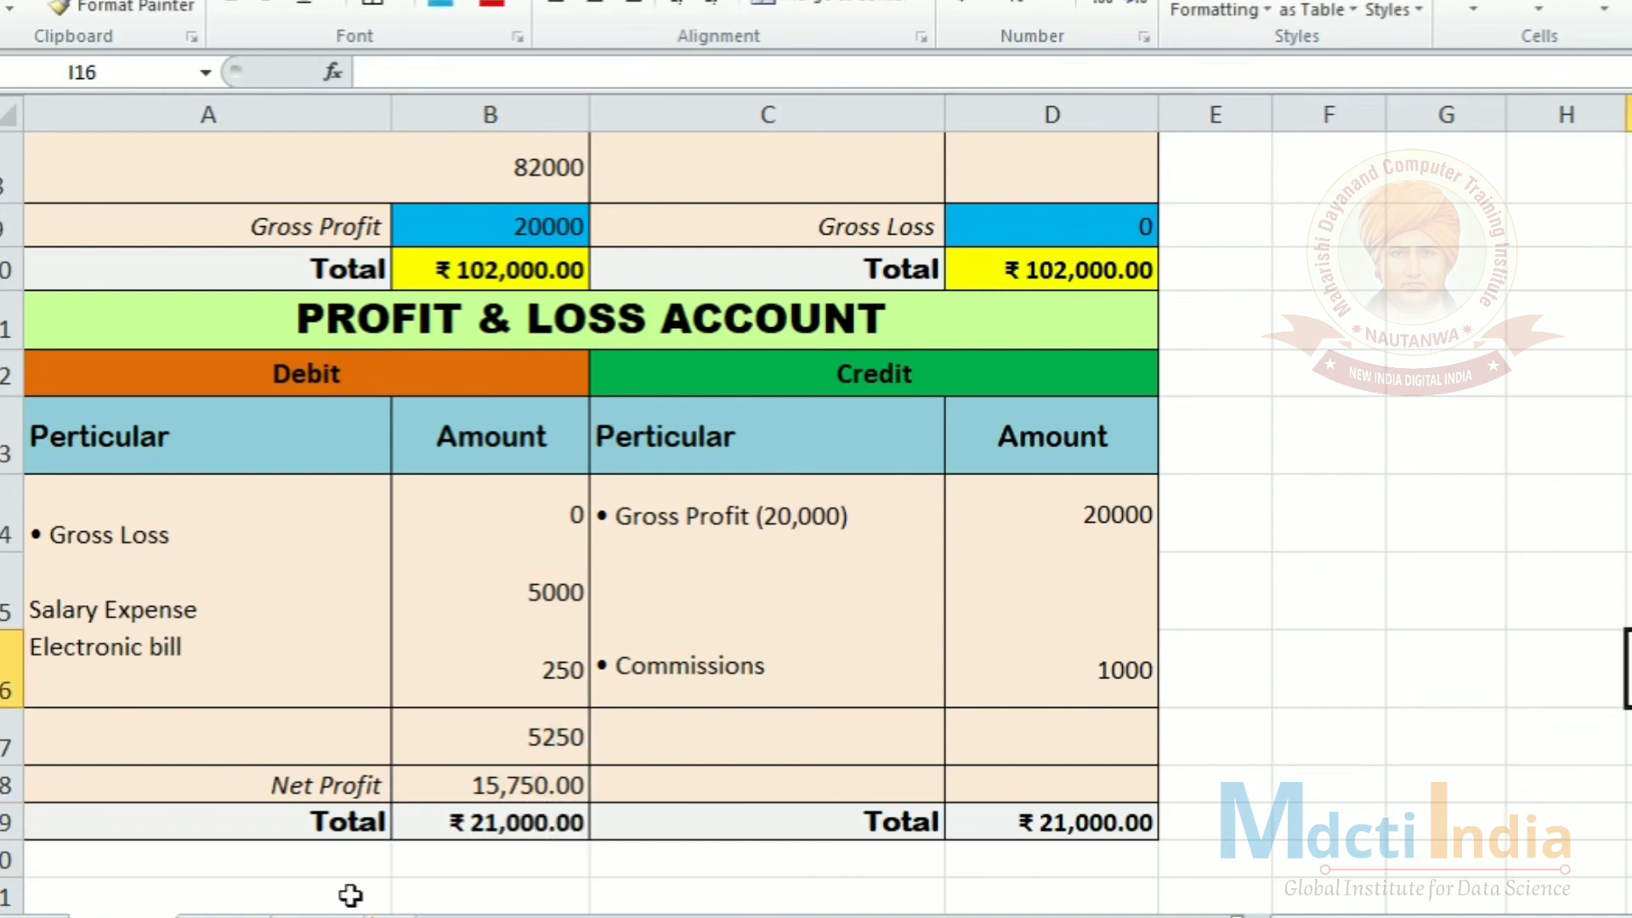
# Fill the debit total in B19 and the credit total in D19 with yellow
pyautogui.click(340, 822)
pyautogui.click(425, 818)
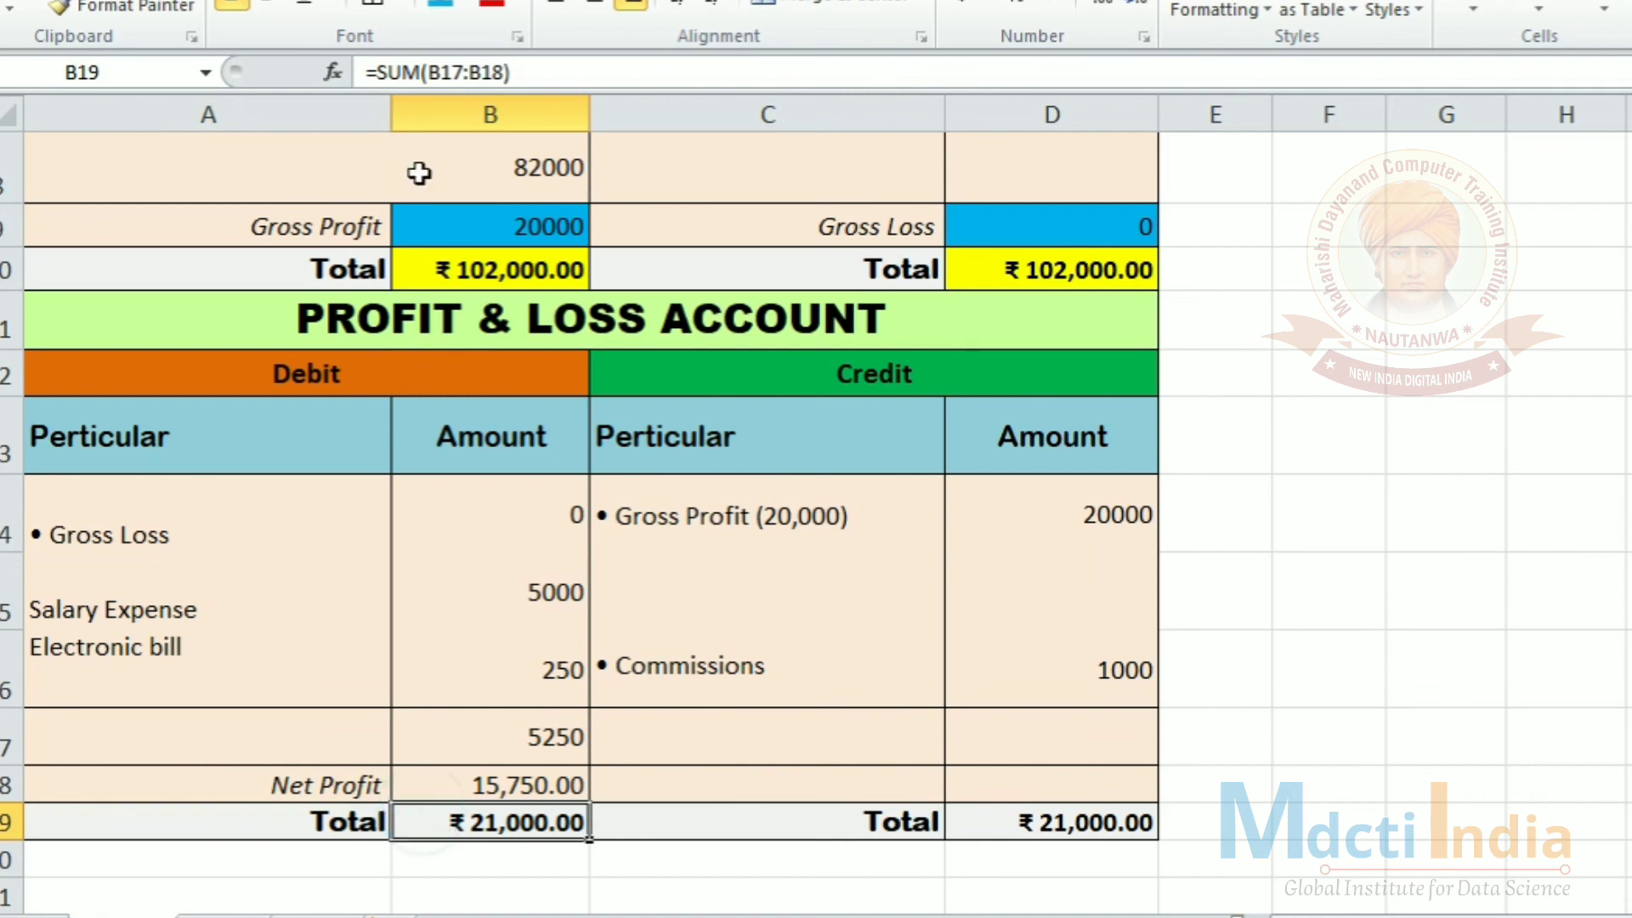
pyautogui.click(464, 4)
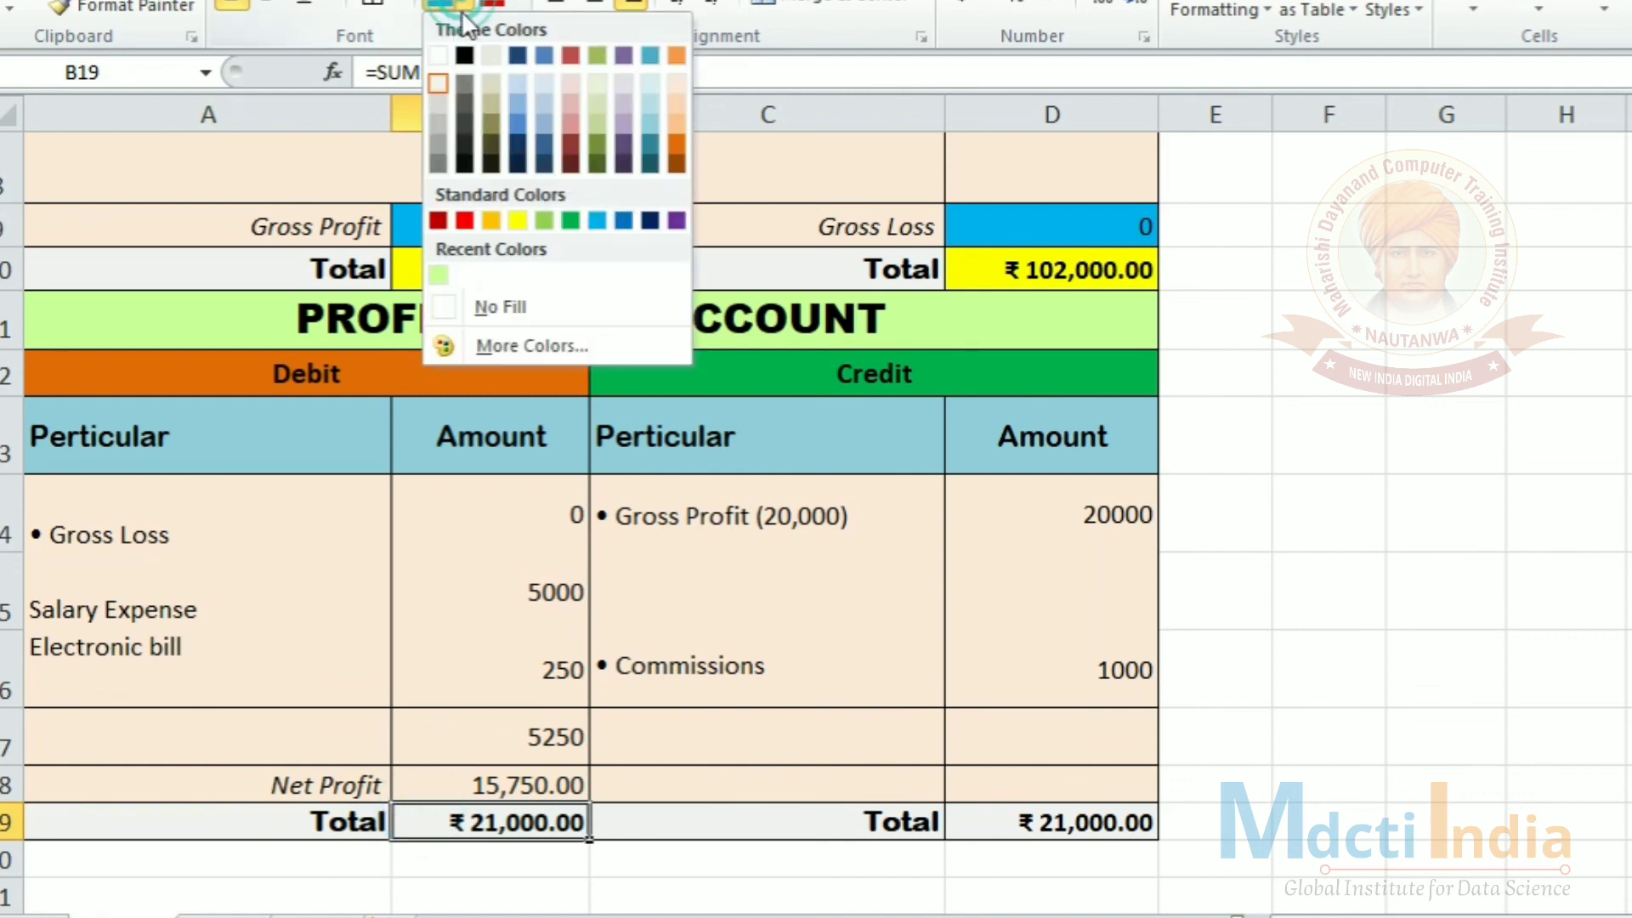
pyautogui.click(520, 227)
pyautogui.click(1054, 823)
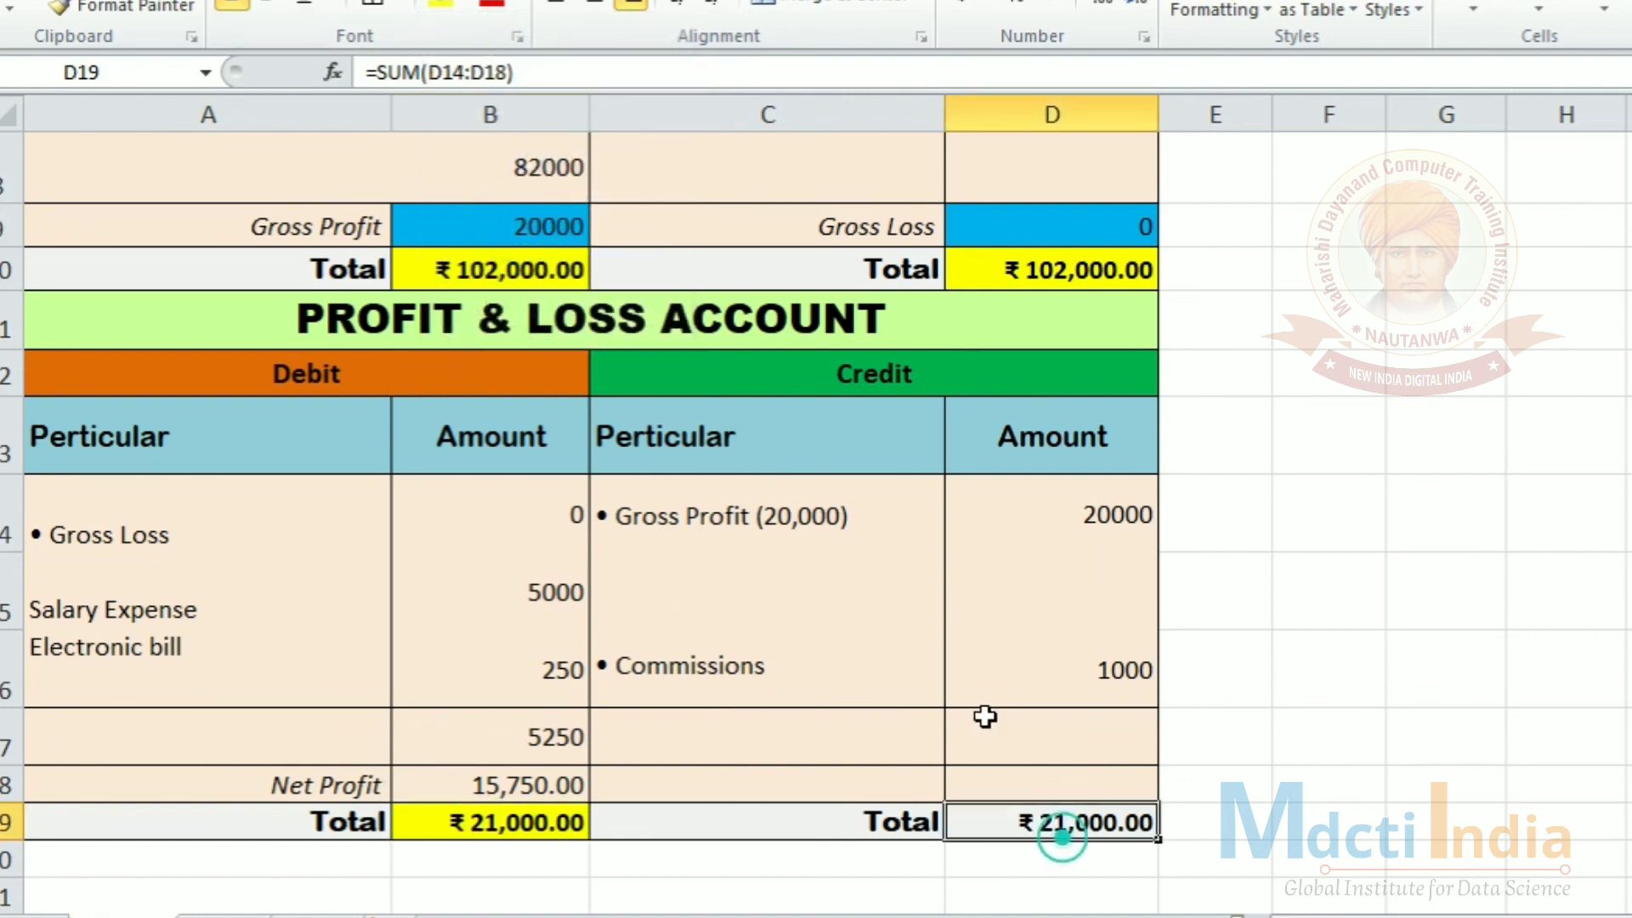
pyautogui.click(452, 2)
pyautogui.click(1500, 723)
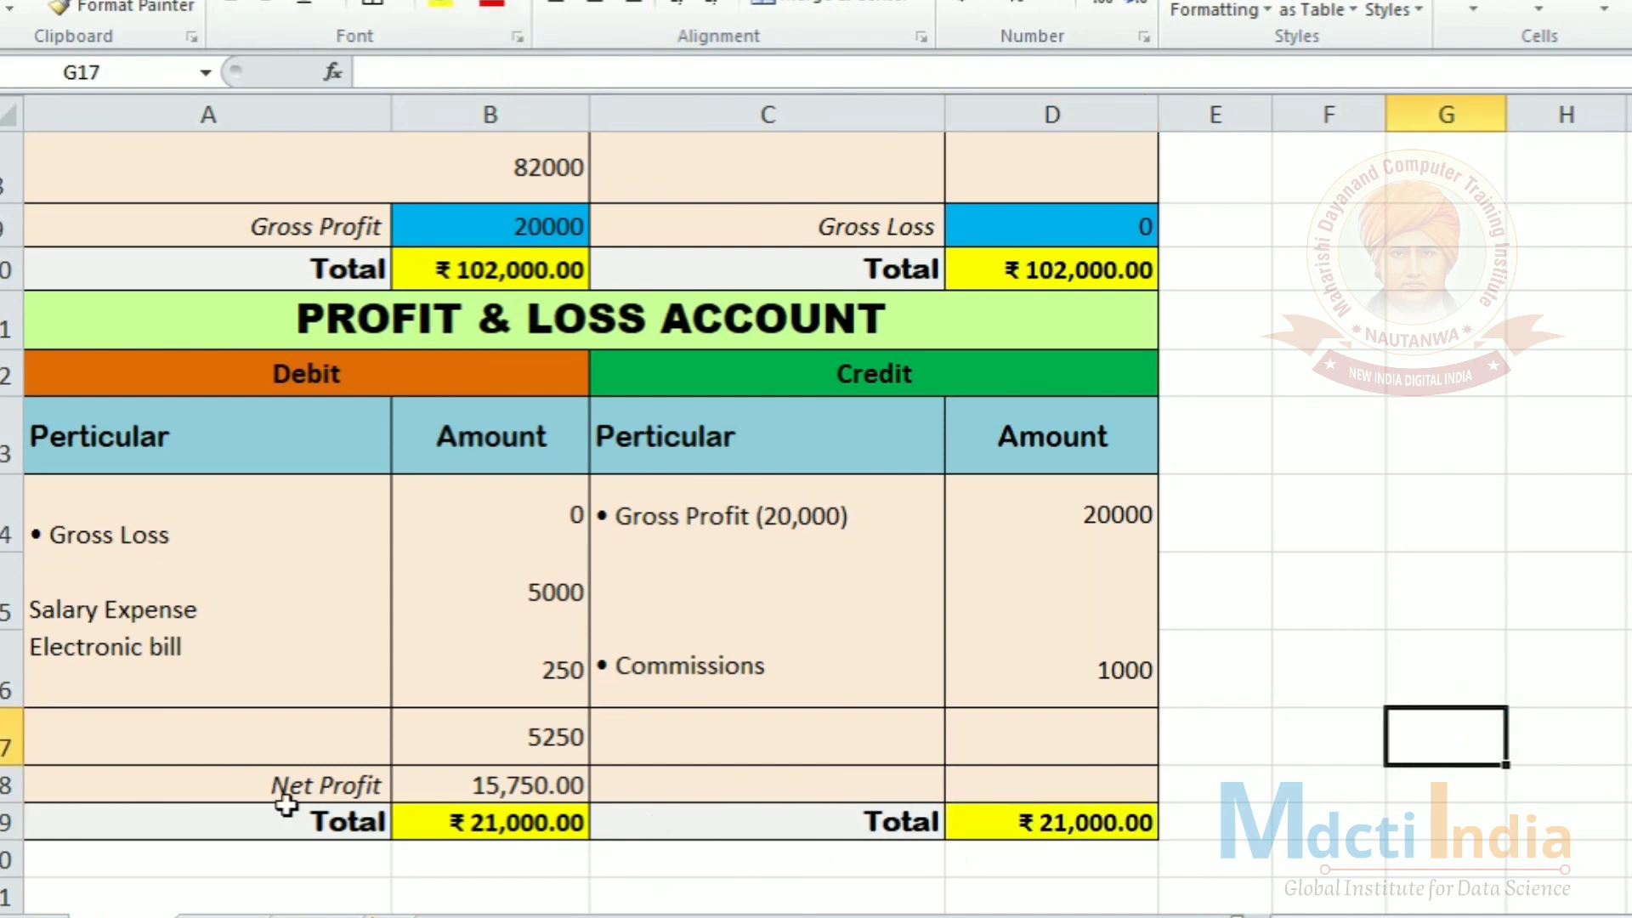
# Review the net profit row and the credit amounts in D14:D16 of the Profit & Loss Account
pyautogui.moveTo(281, 793); pyautogui.dragTo(515, 789)
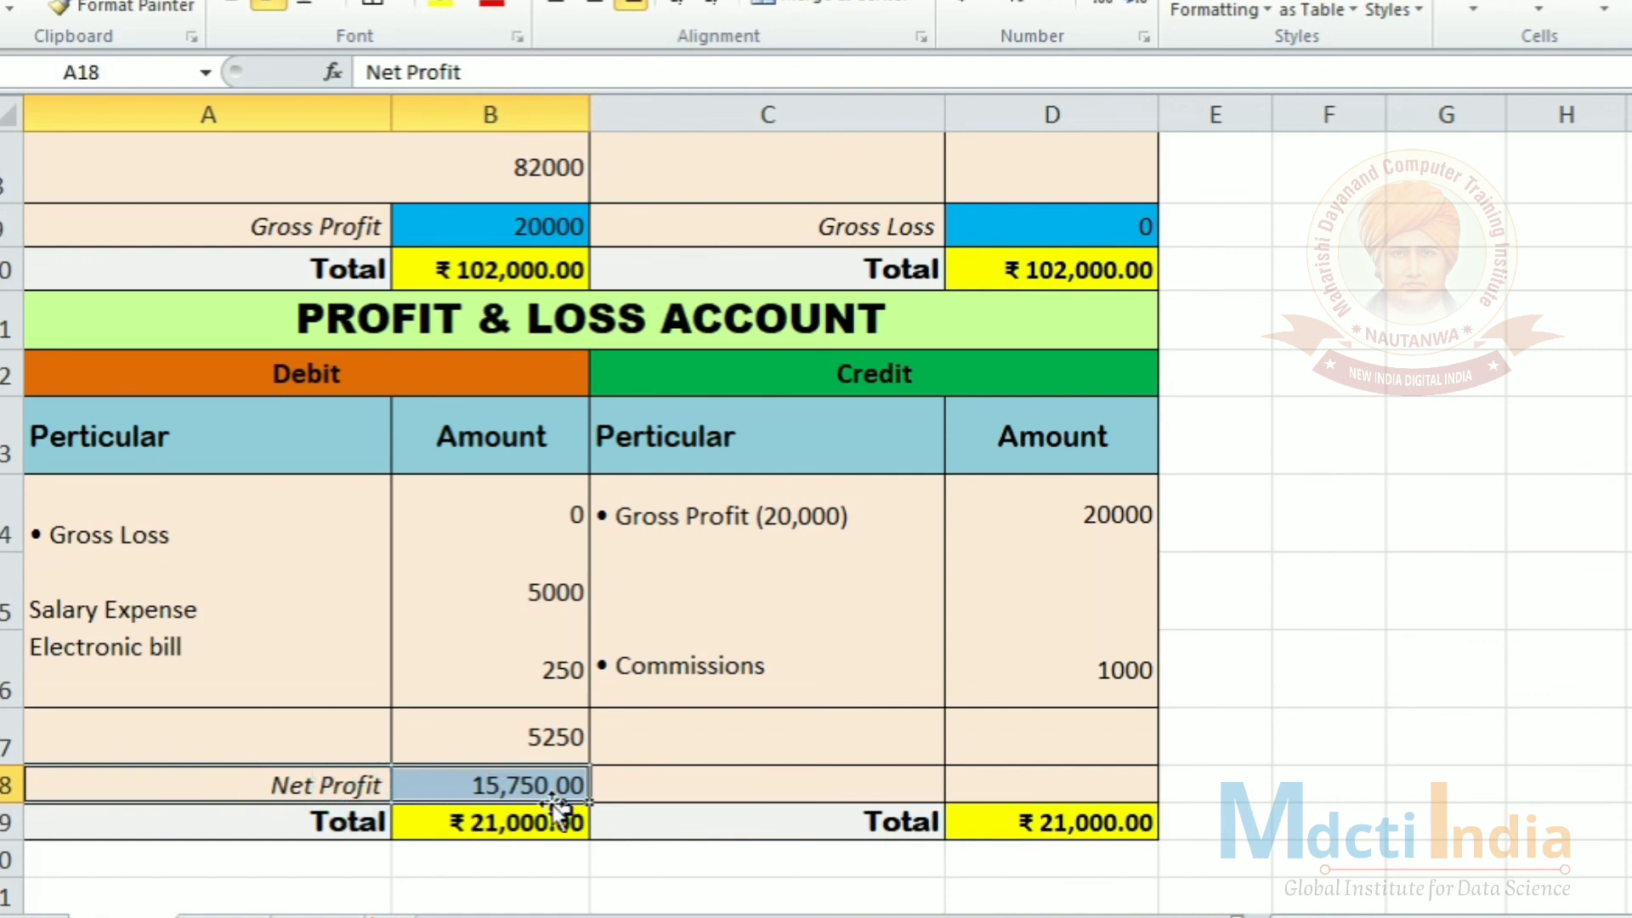
pyautogui.click(1375, 645)
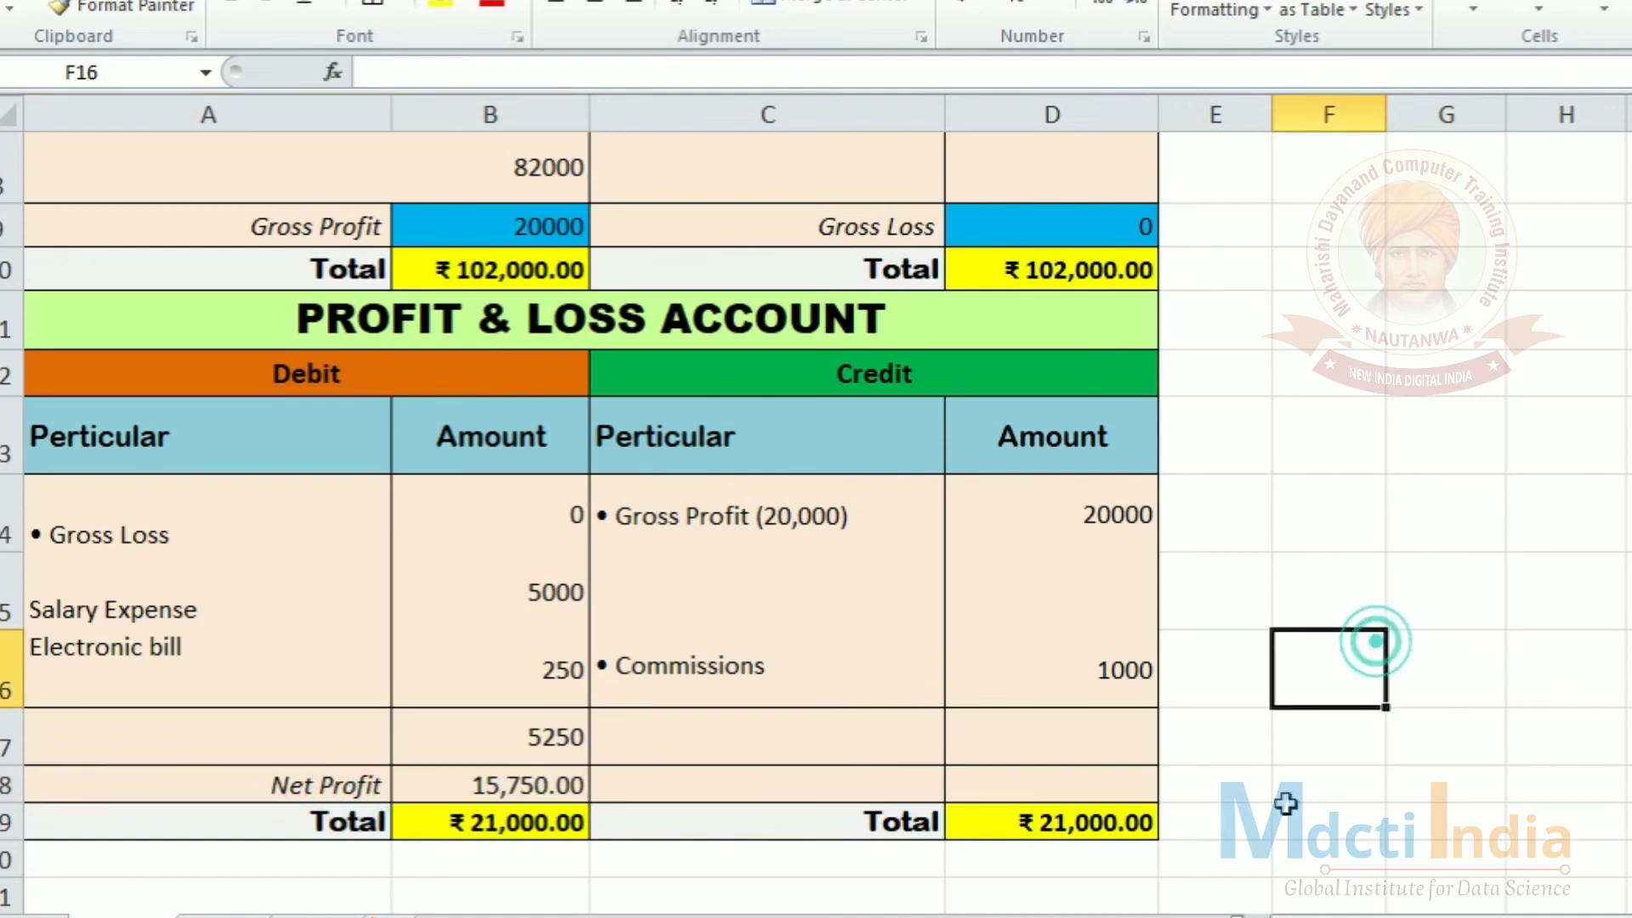
pyautogui.click(996, 796)
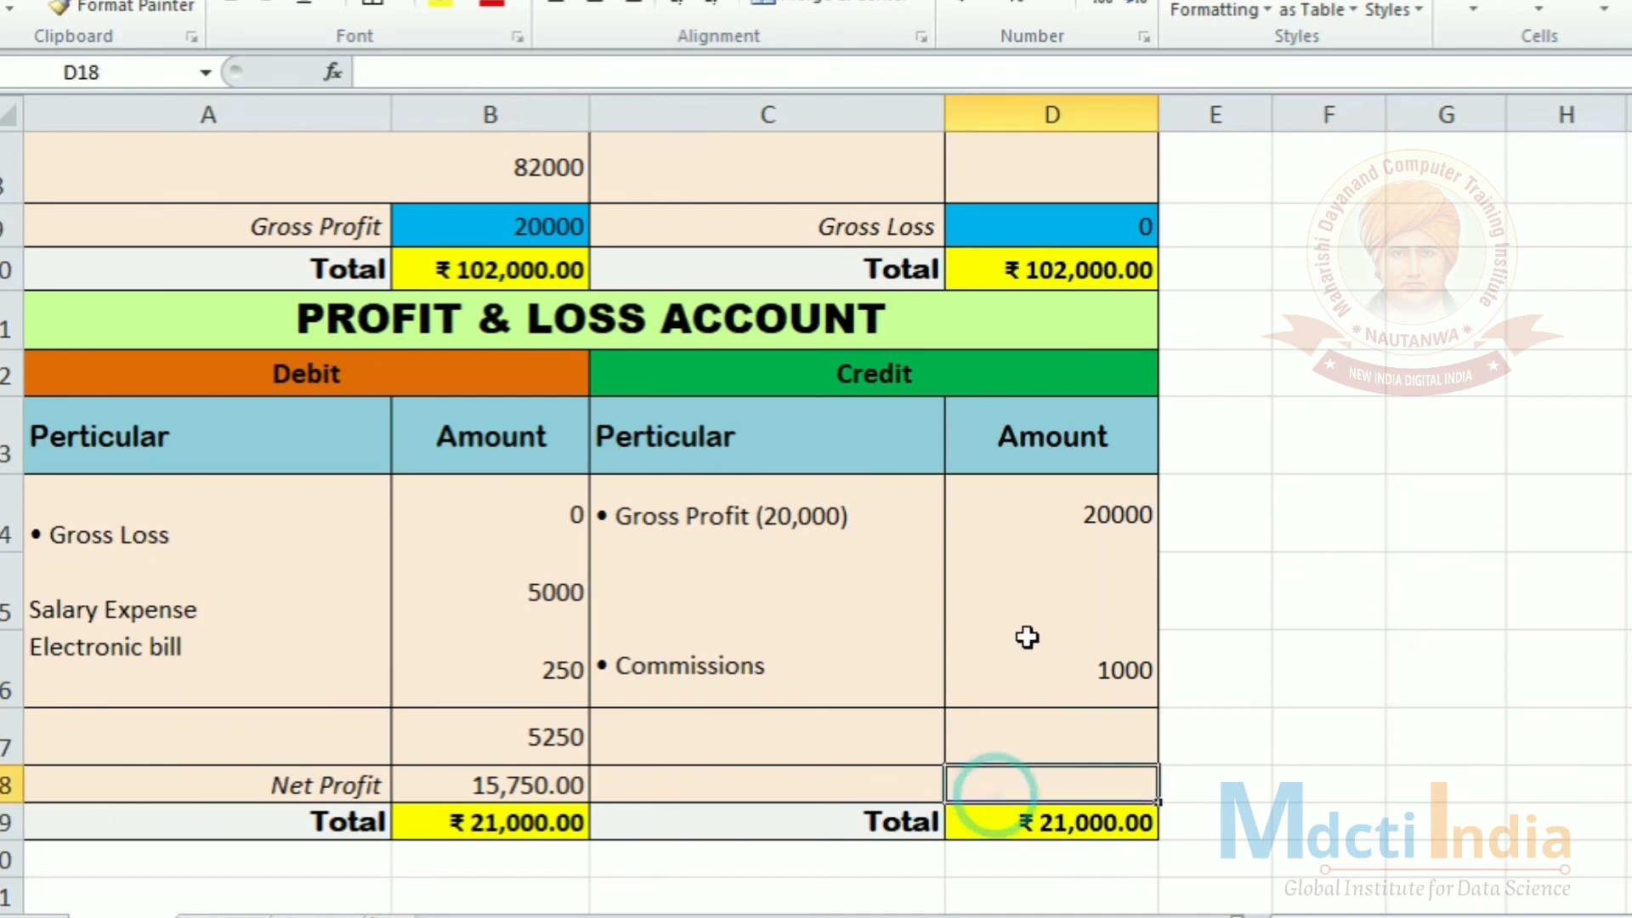
pyautogui.click(1088, 514)
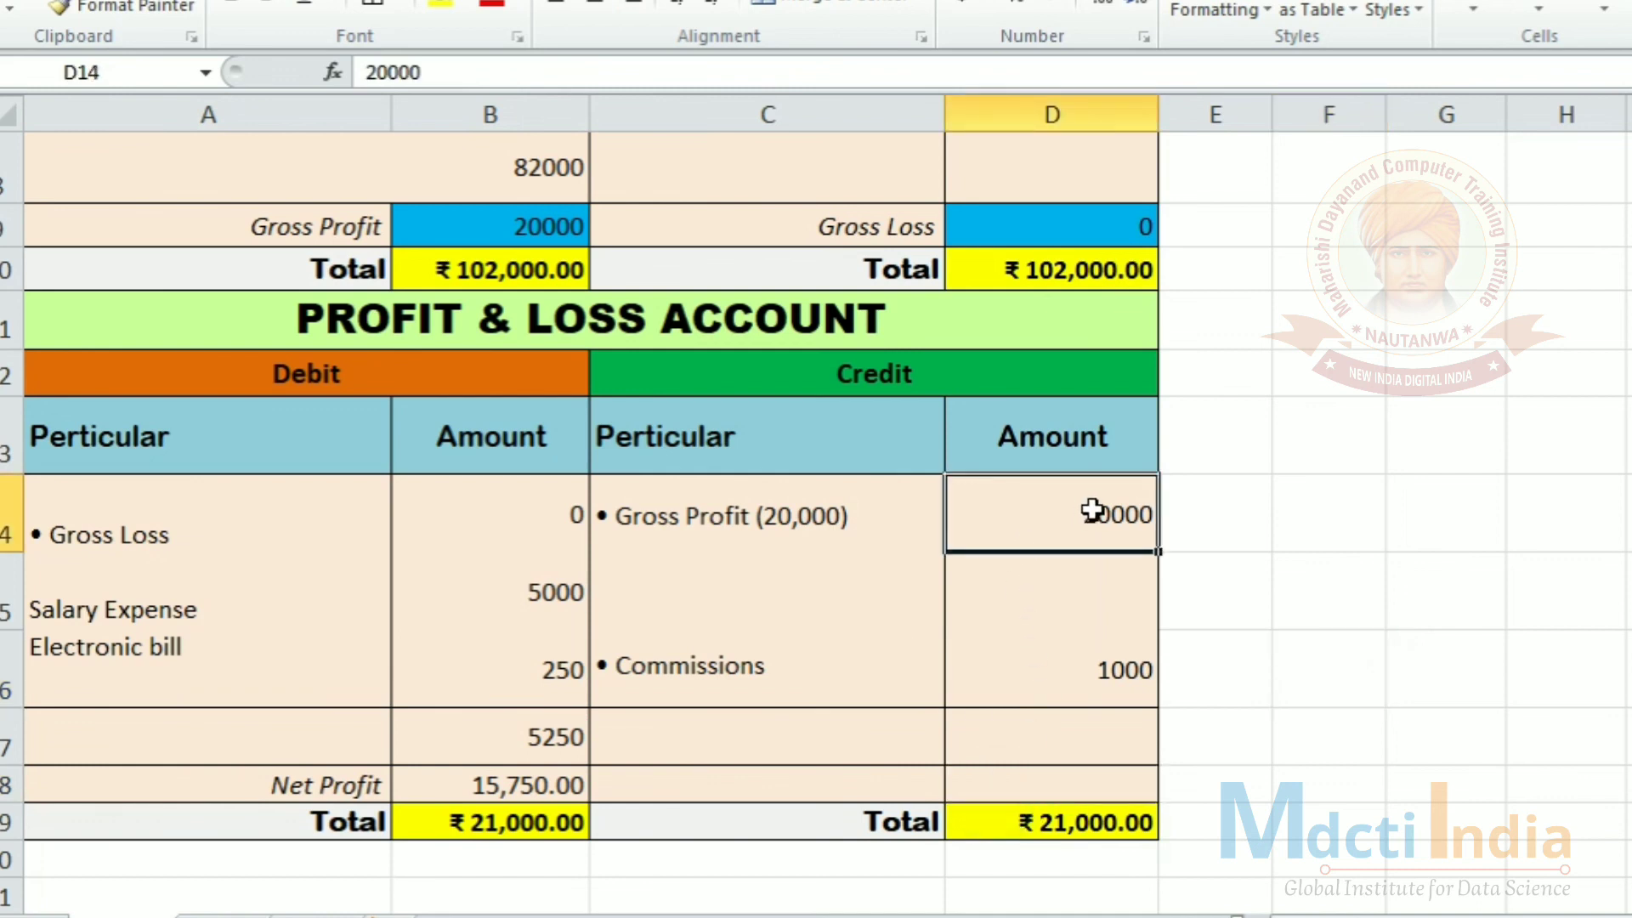
pyautogui.click(1057, 667)
pyautogui.moveTo(1043, 521); pyautogui.dragTo(1038, 685)
pyautogui.click(1289, 620)
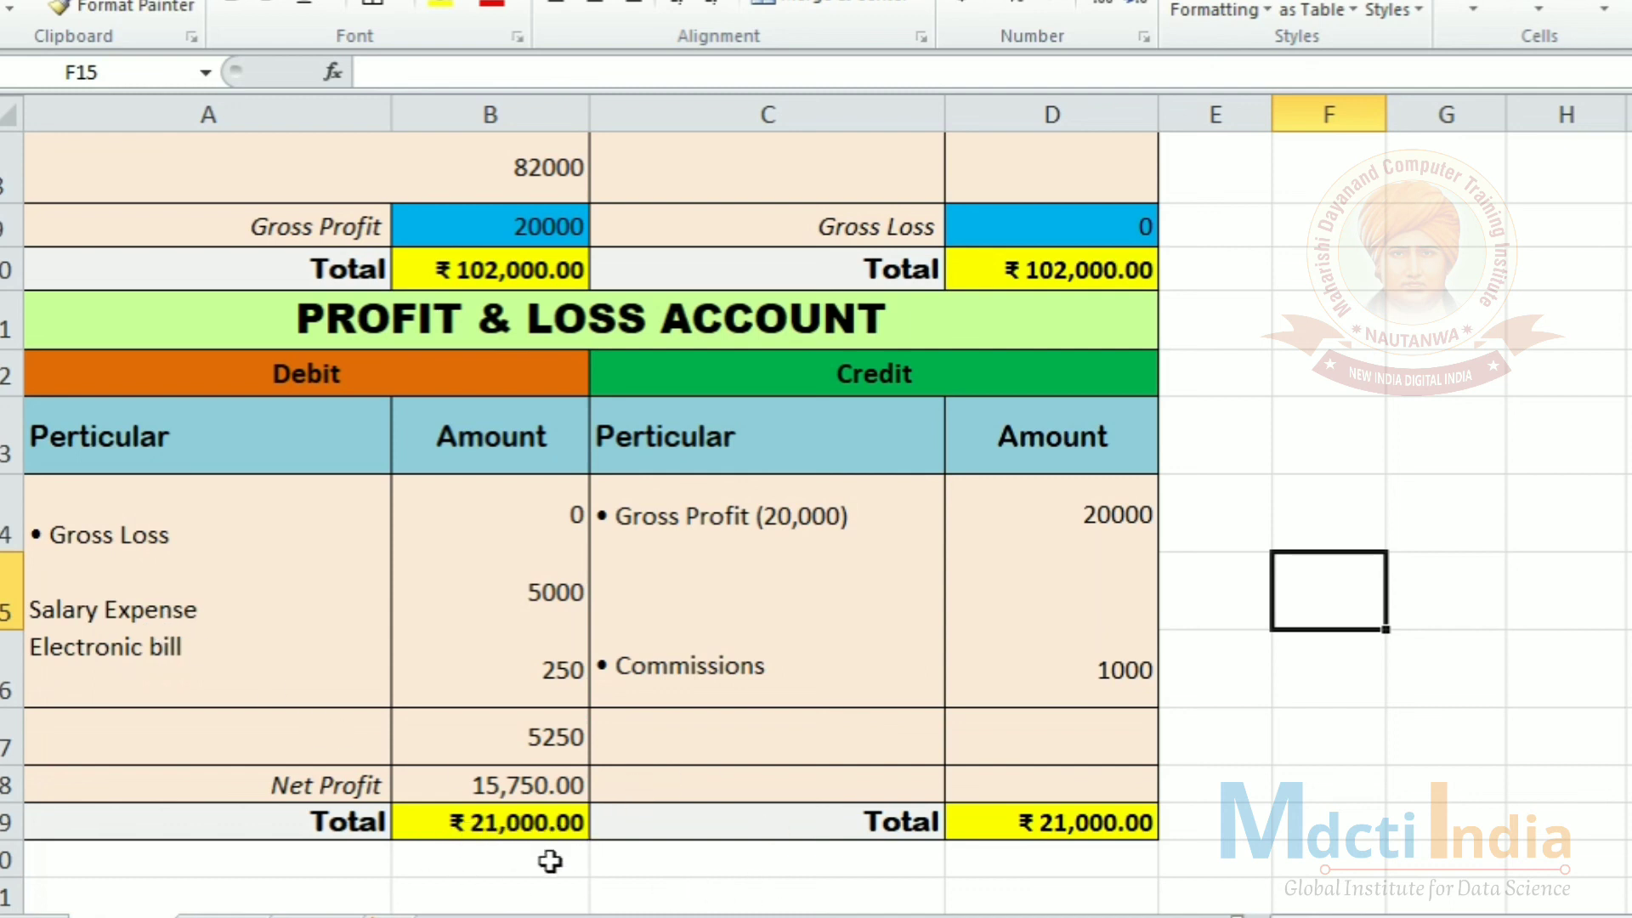
# Fill the net profit amount in B18 with the standard green colour
pyautogui.click(455, 784)
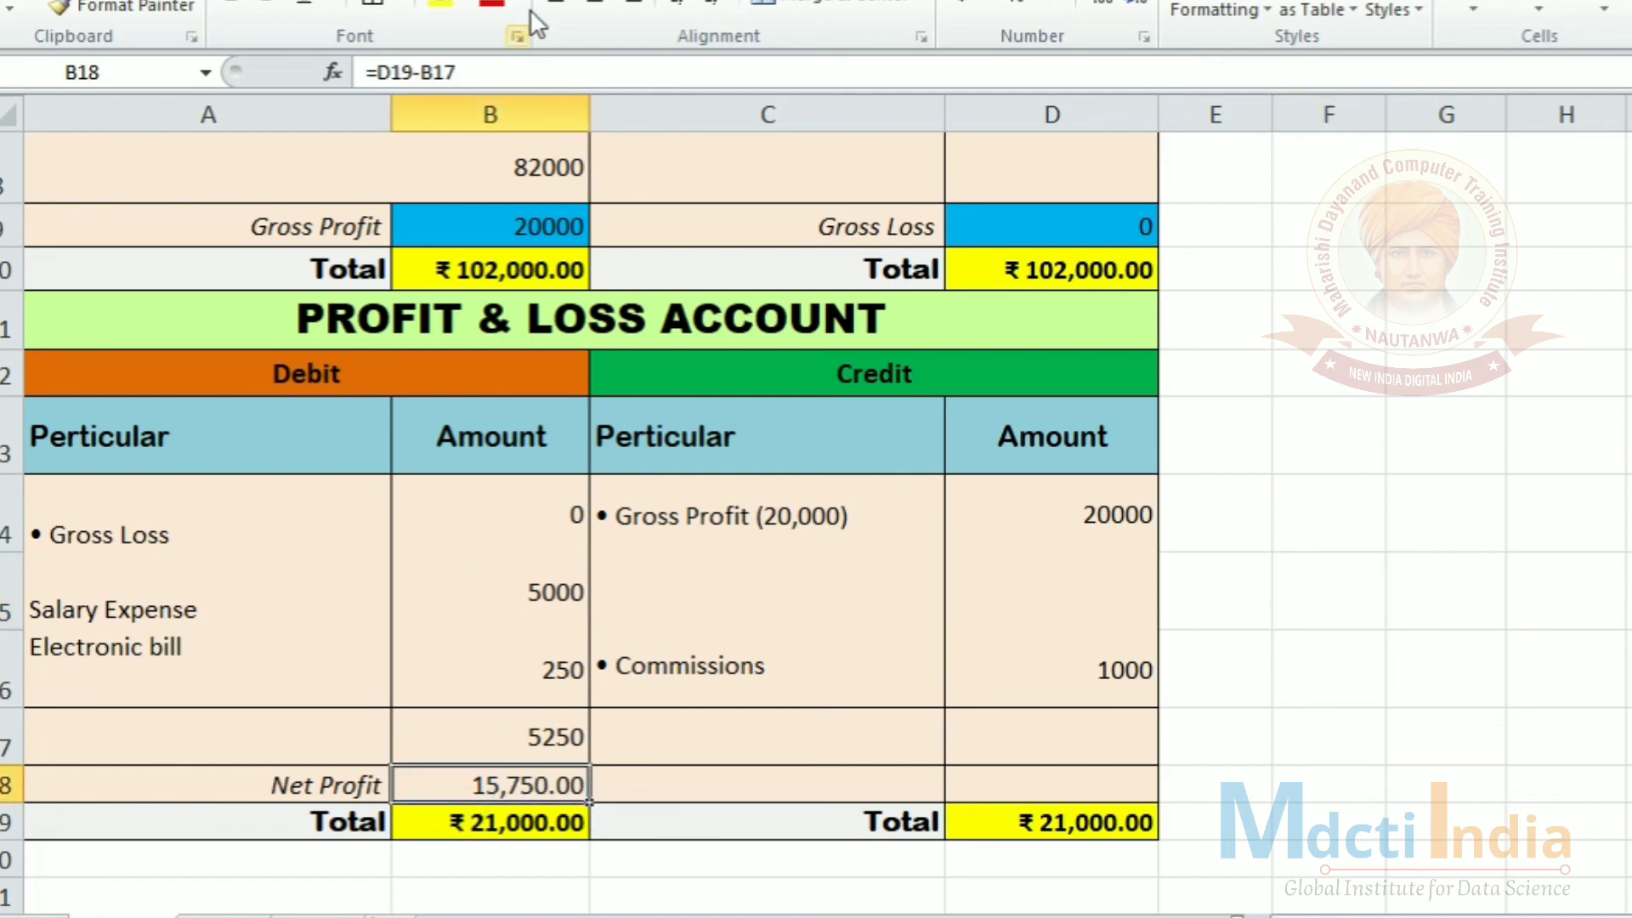
pyautogui.click(465, 5)
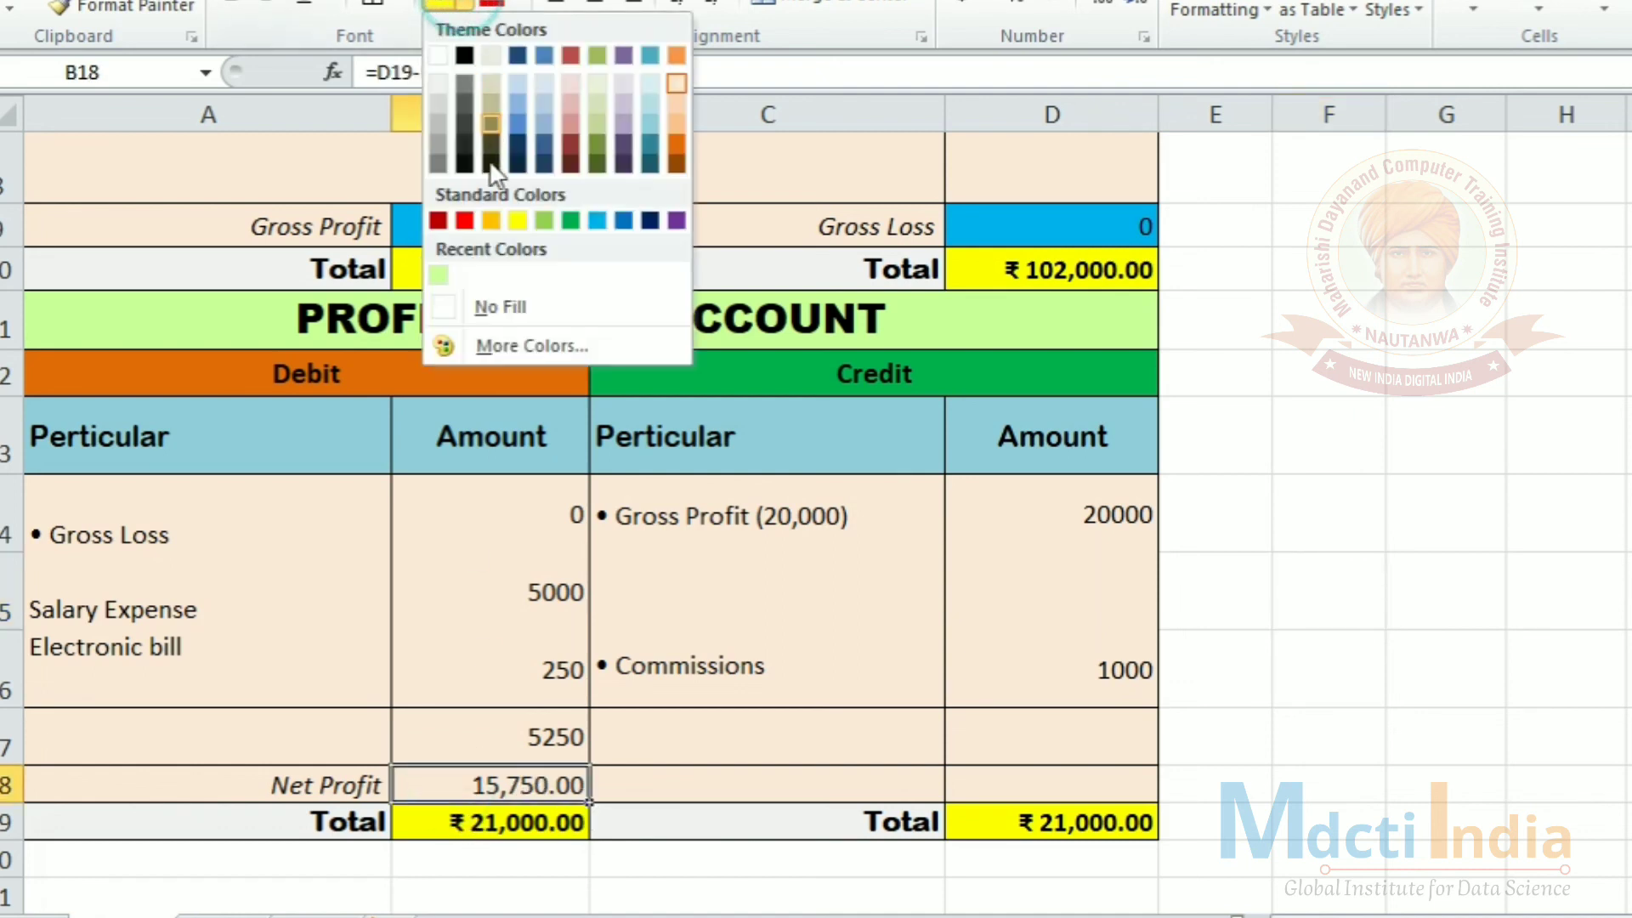
pyautogui.click(571, 221)
pyautogui.click(725, 731)
# Change the fill of the net profit amount in B18 to a bright green from the extended standard colours
pyautogui.click(544, 793)
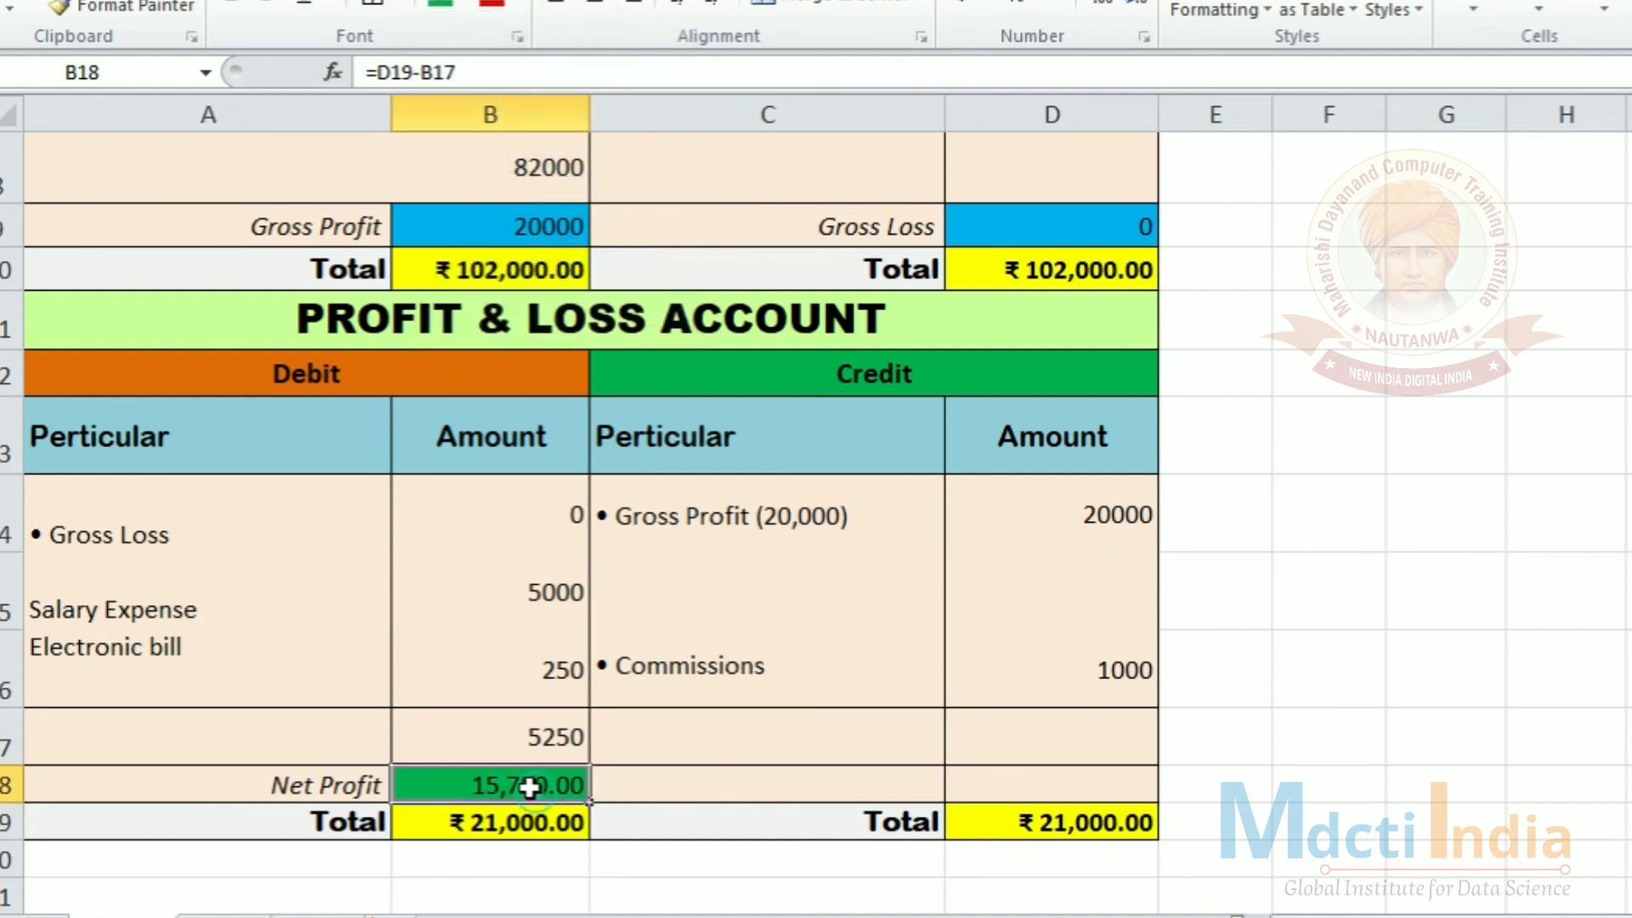
pyautogui.click(465, 5)
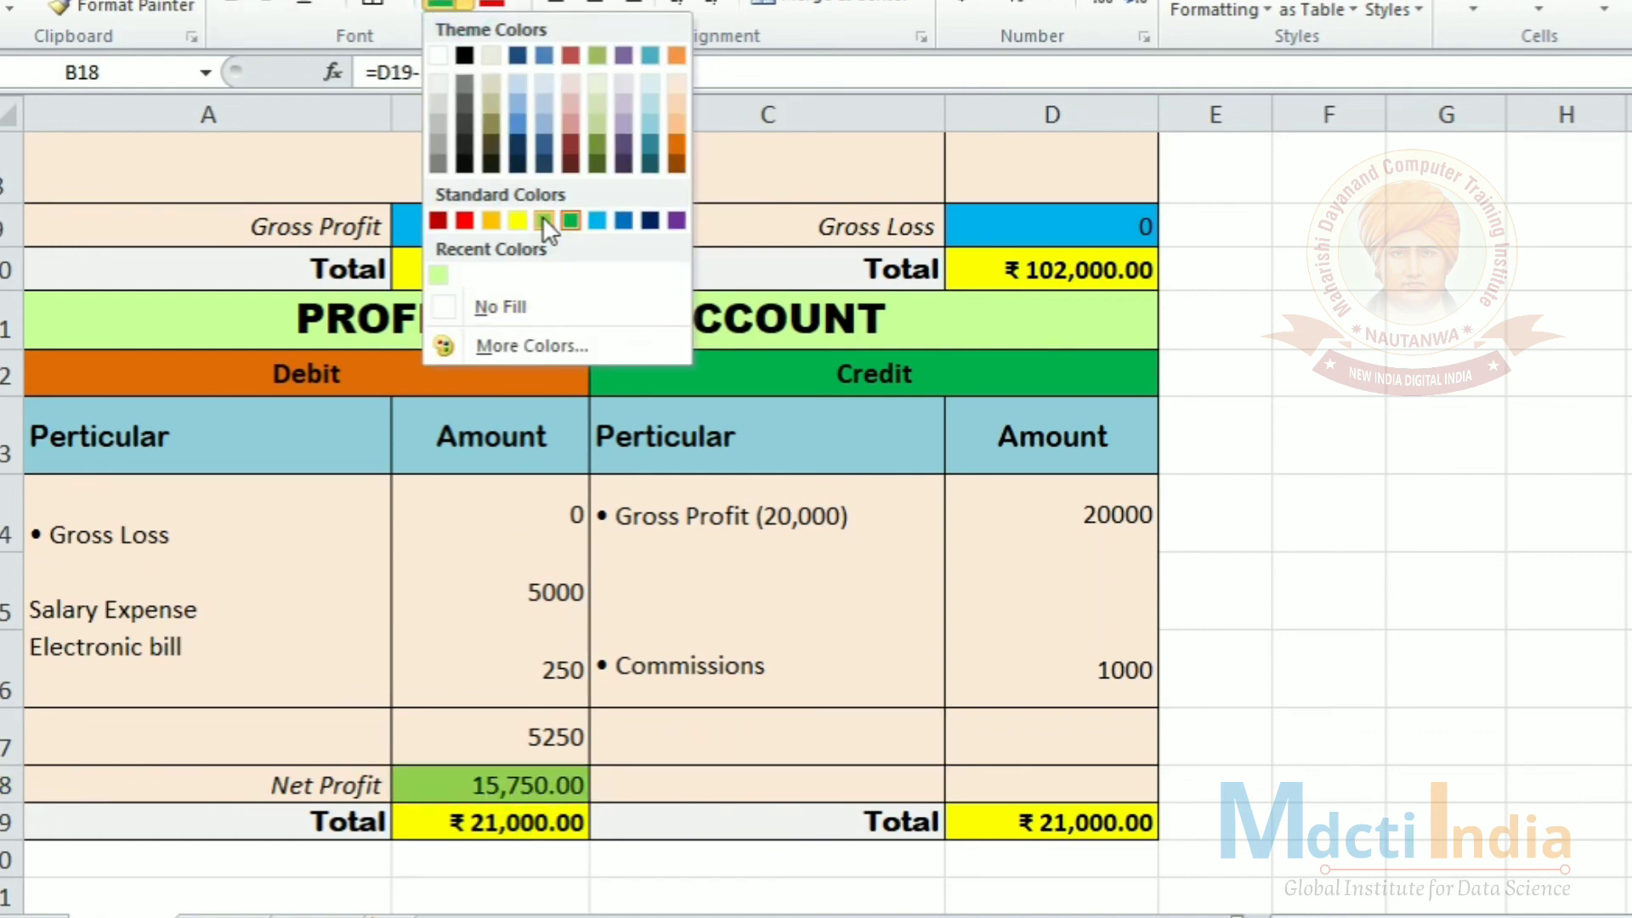
pyautogui.click(534, 343)
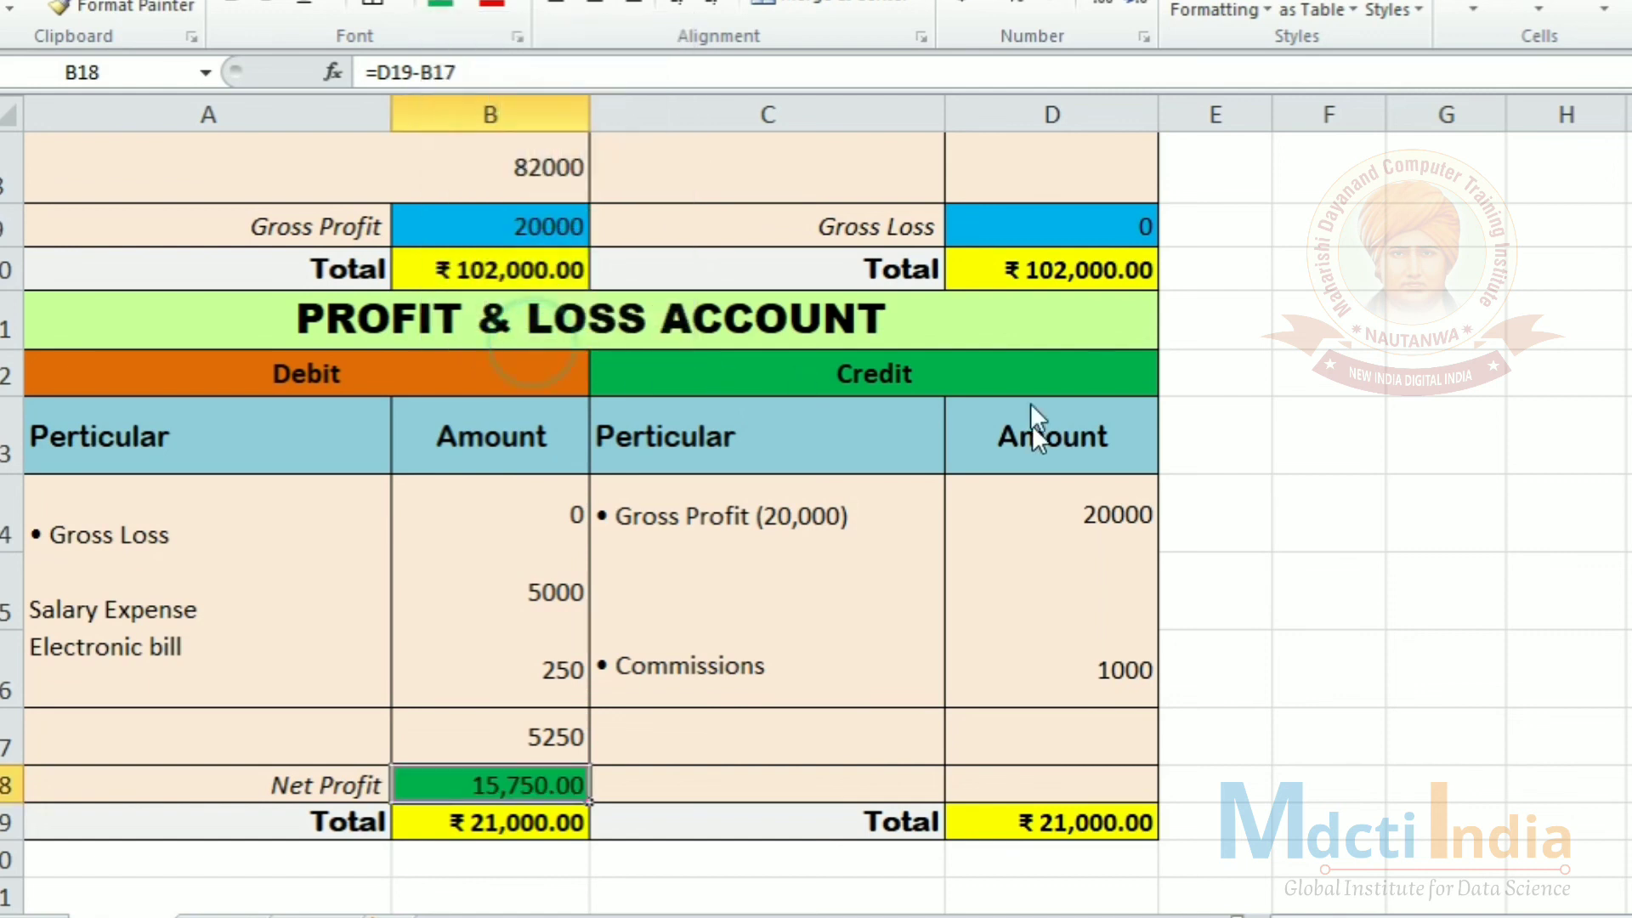
pyautogui.click(837, 248)
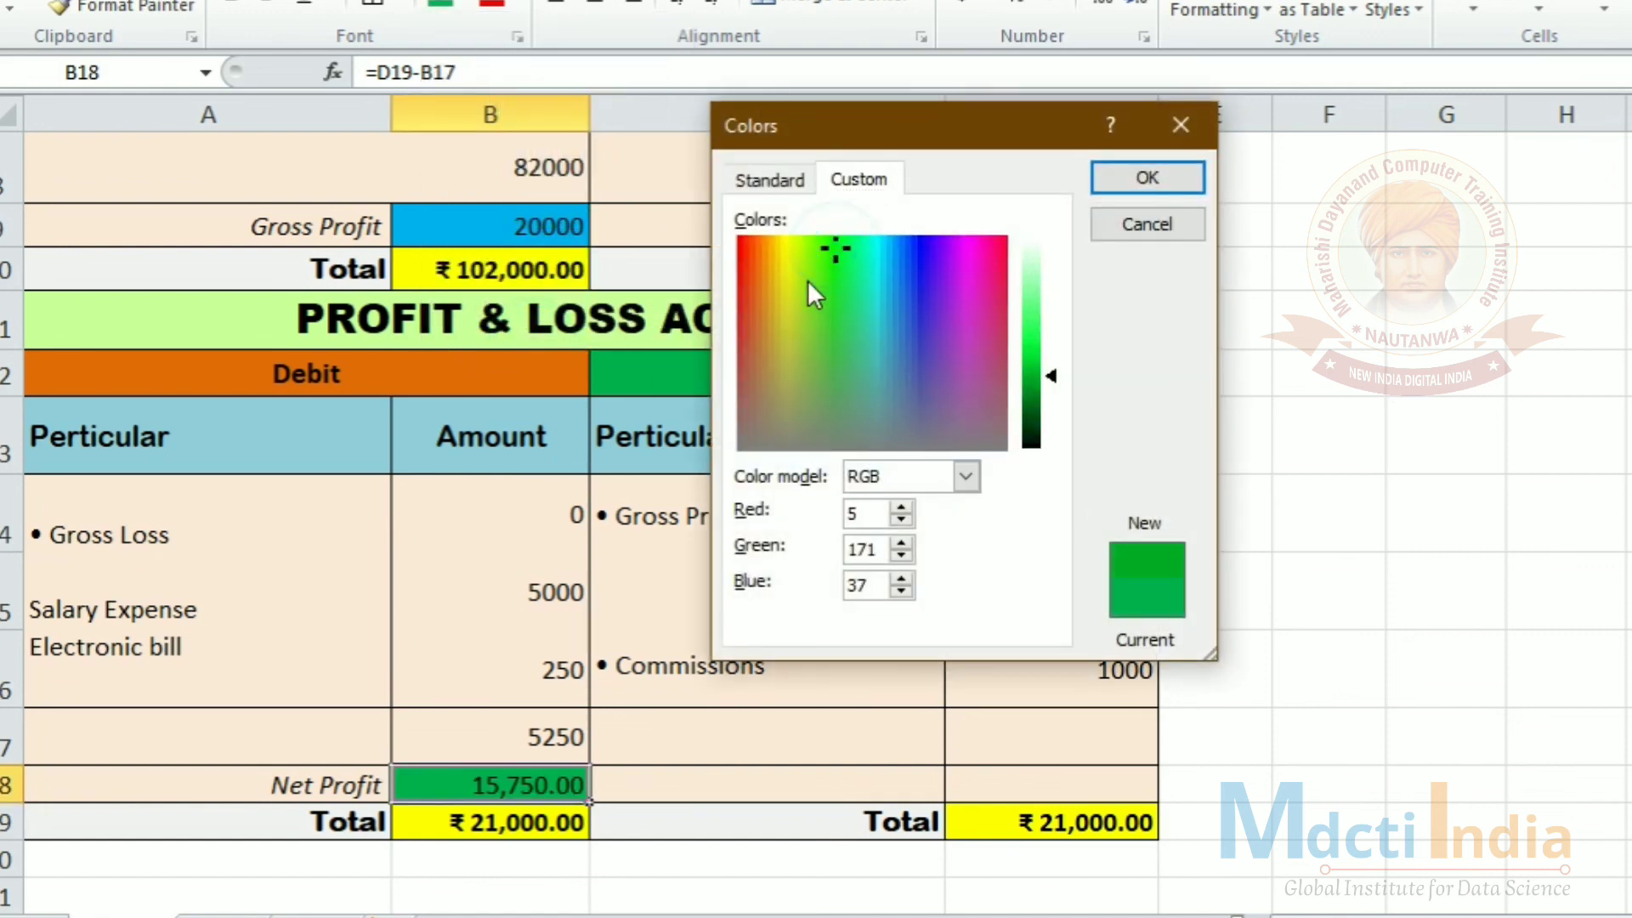
pyautogui.moveTo(845, 255); pyautogui.dragTo(831, 280)
pyautogui.moveTo(1059, 374)
pyautogui.mouseDown()
pyautogui.moveTo(1054, 334)
pyautogui.moveTo(1051, 352)
pyautogui.mouseUp()
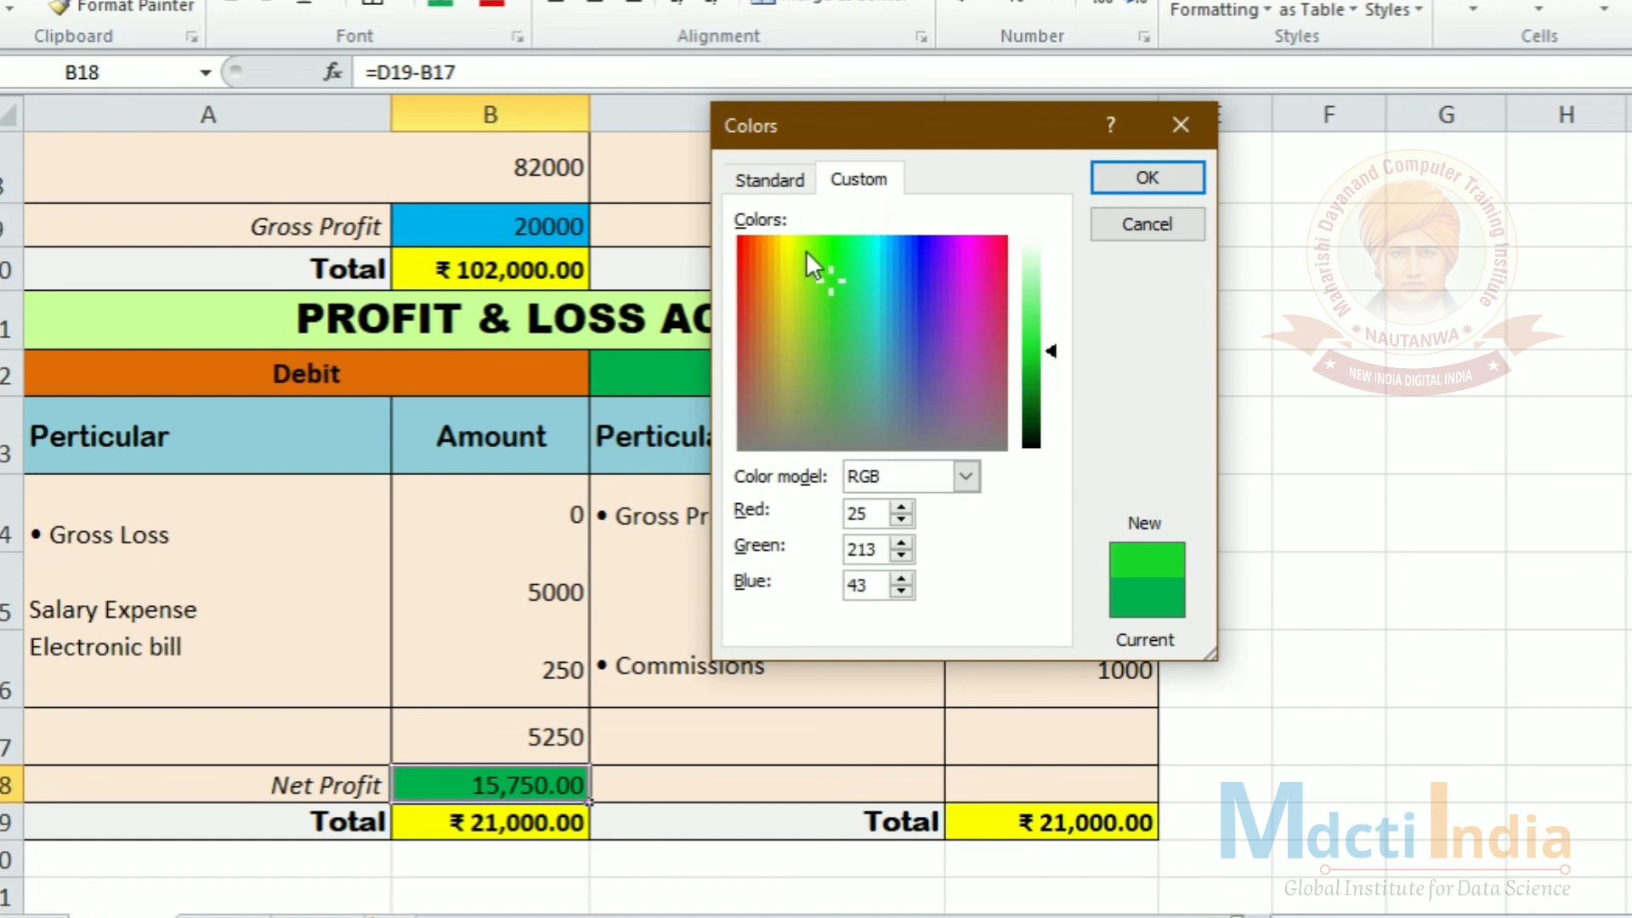
pyautogui.click(770, 179)
pyautogui.click(803, 342)
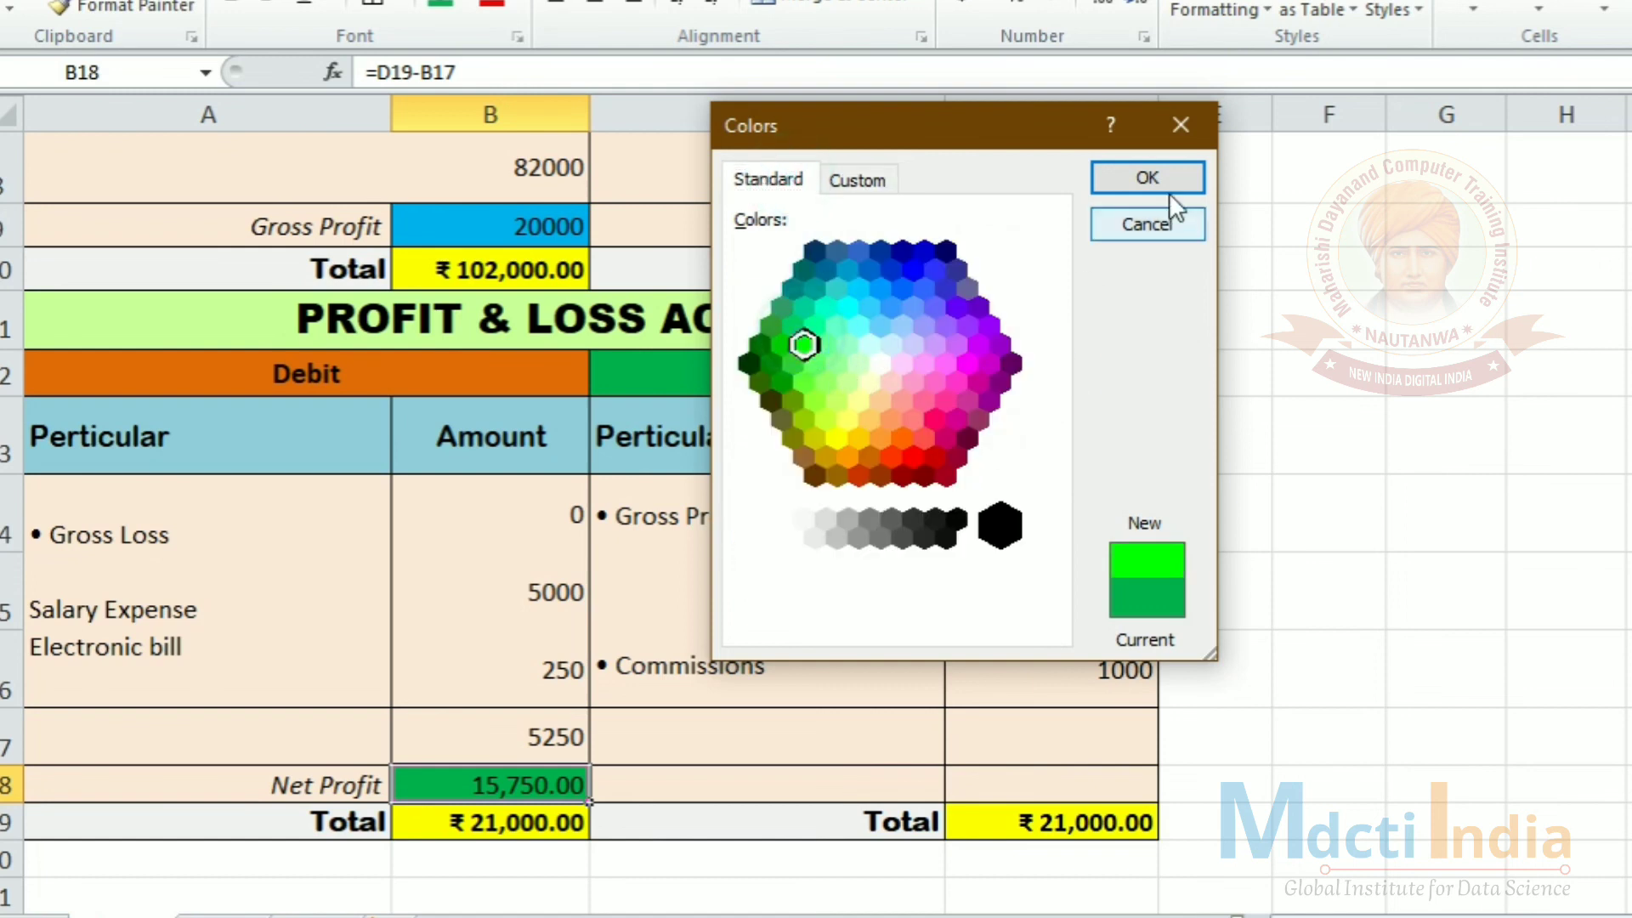
pyautogui.click(1163, 181)
pyautogui.click(1343, 594)
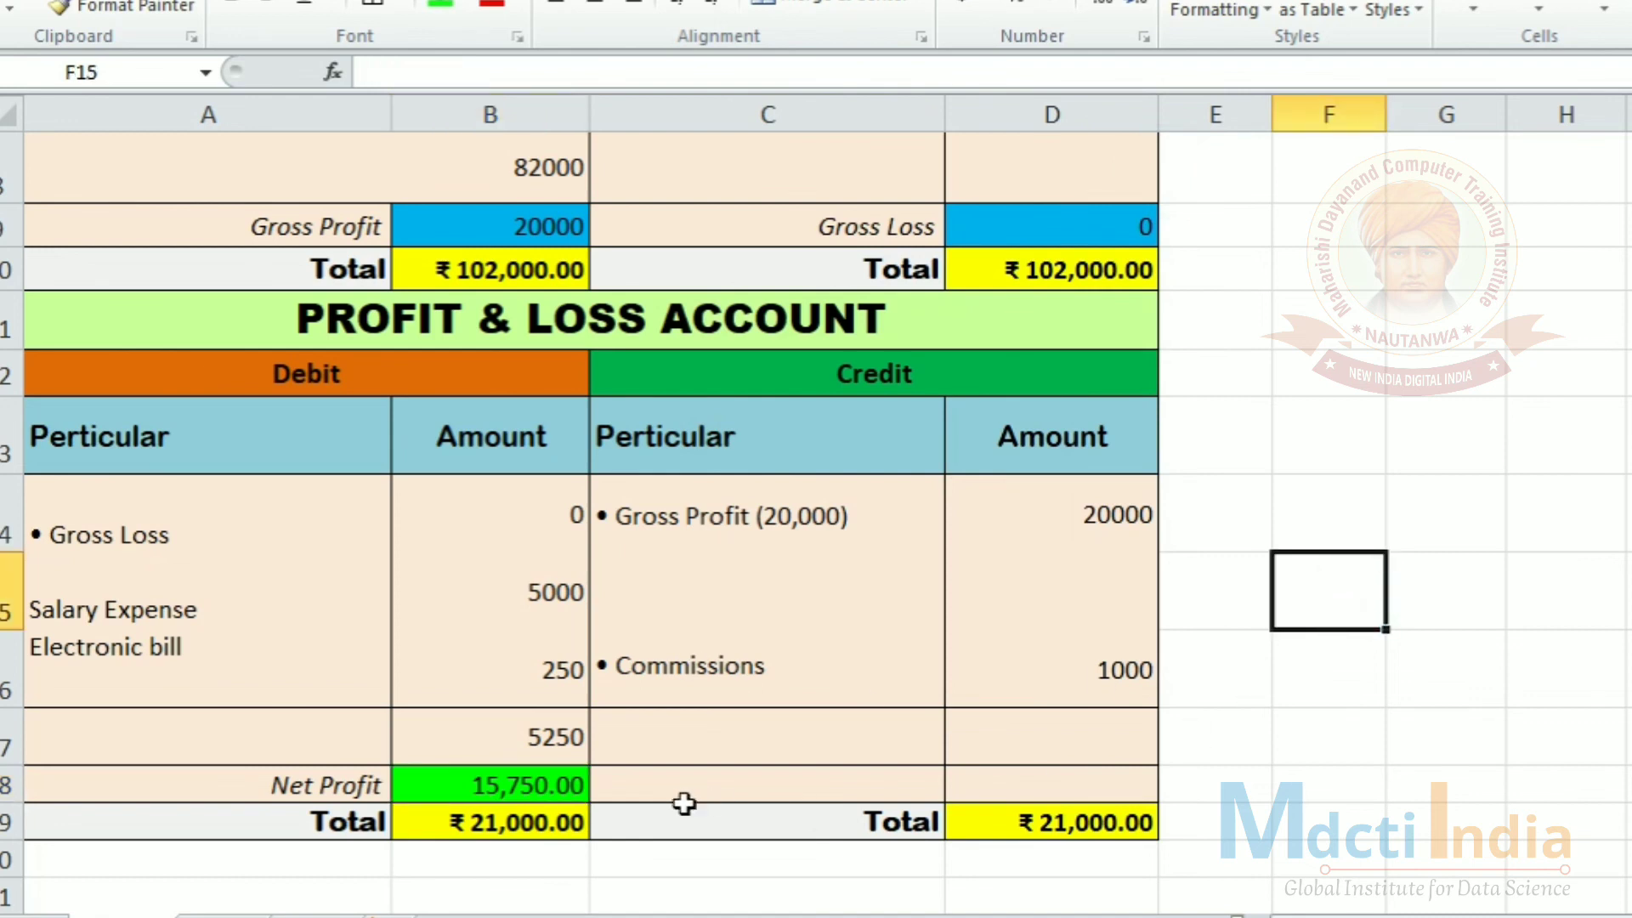
# Review the Trading Account's debit and credit entries, its gross profit and gross loss, and both totals
pyautogui.click(544, 782)
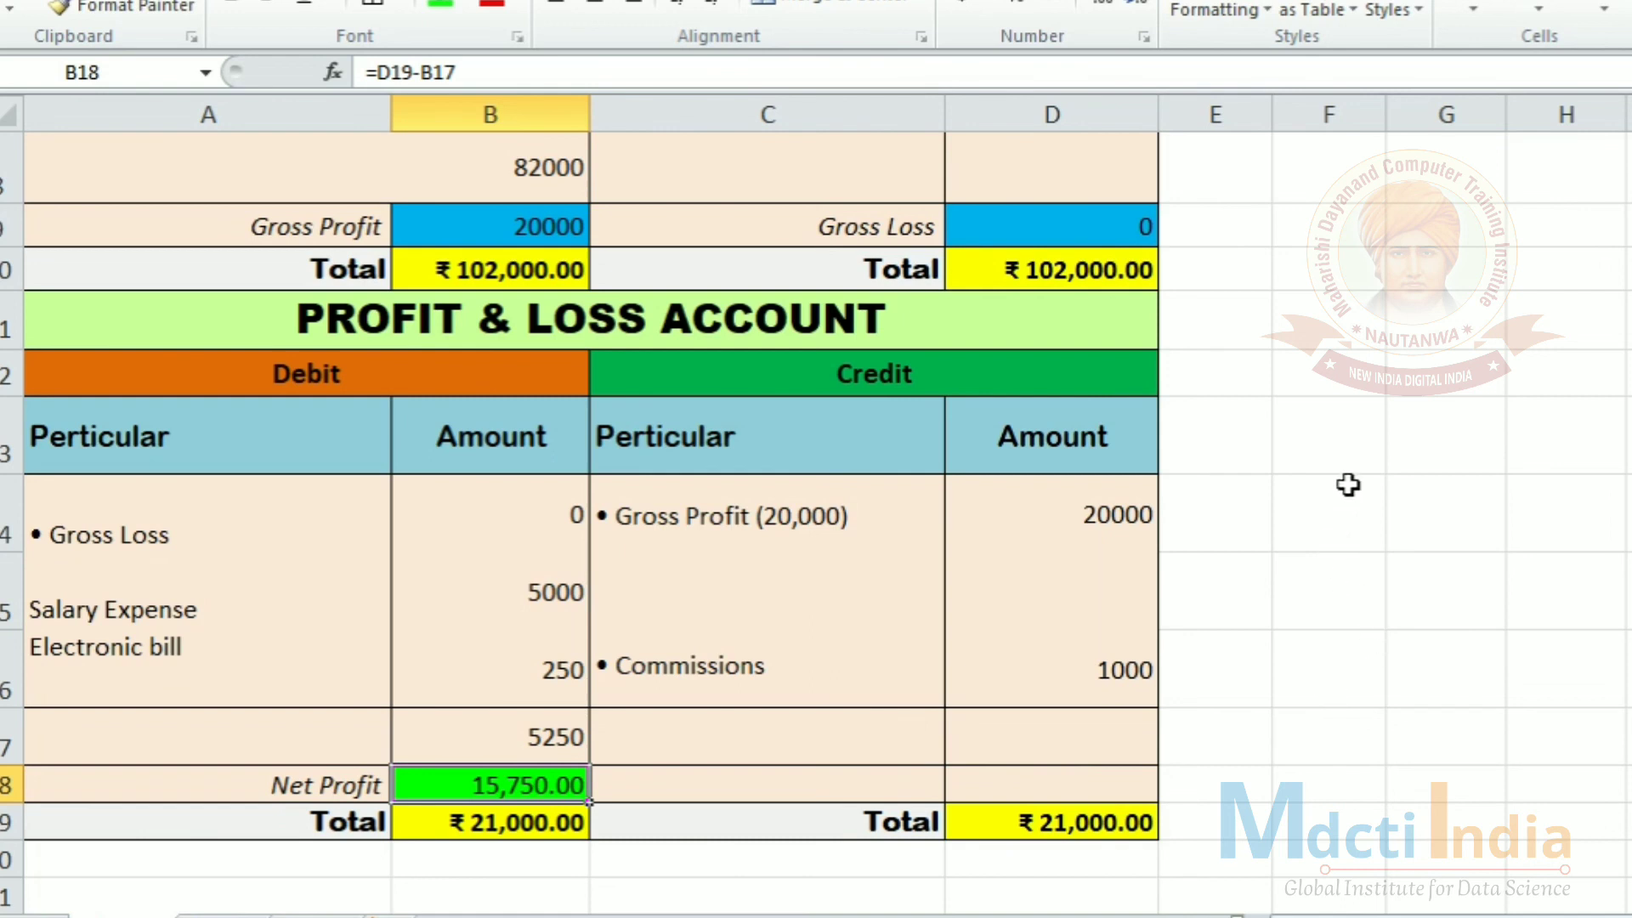
pyautogui.scroll(2, 1449, 553)
pyautogui.click(1446, 551)
pyautogui.scroll(1, 1284, 484)
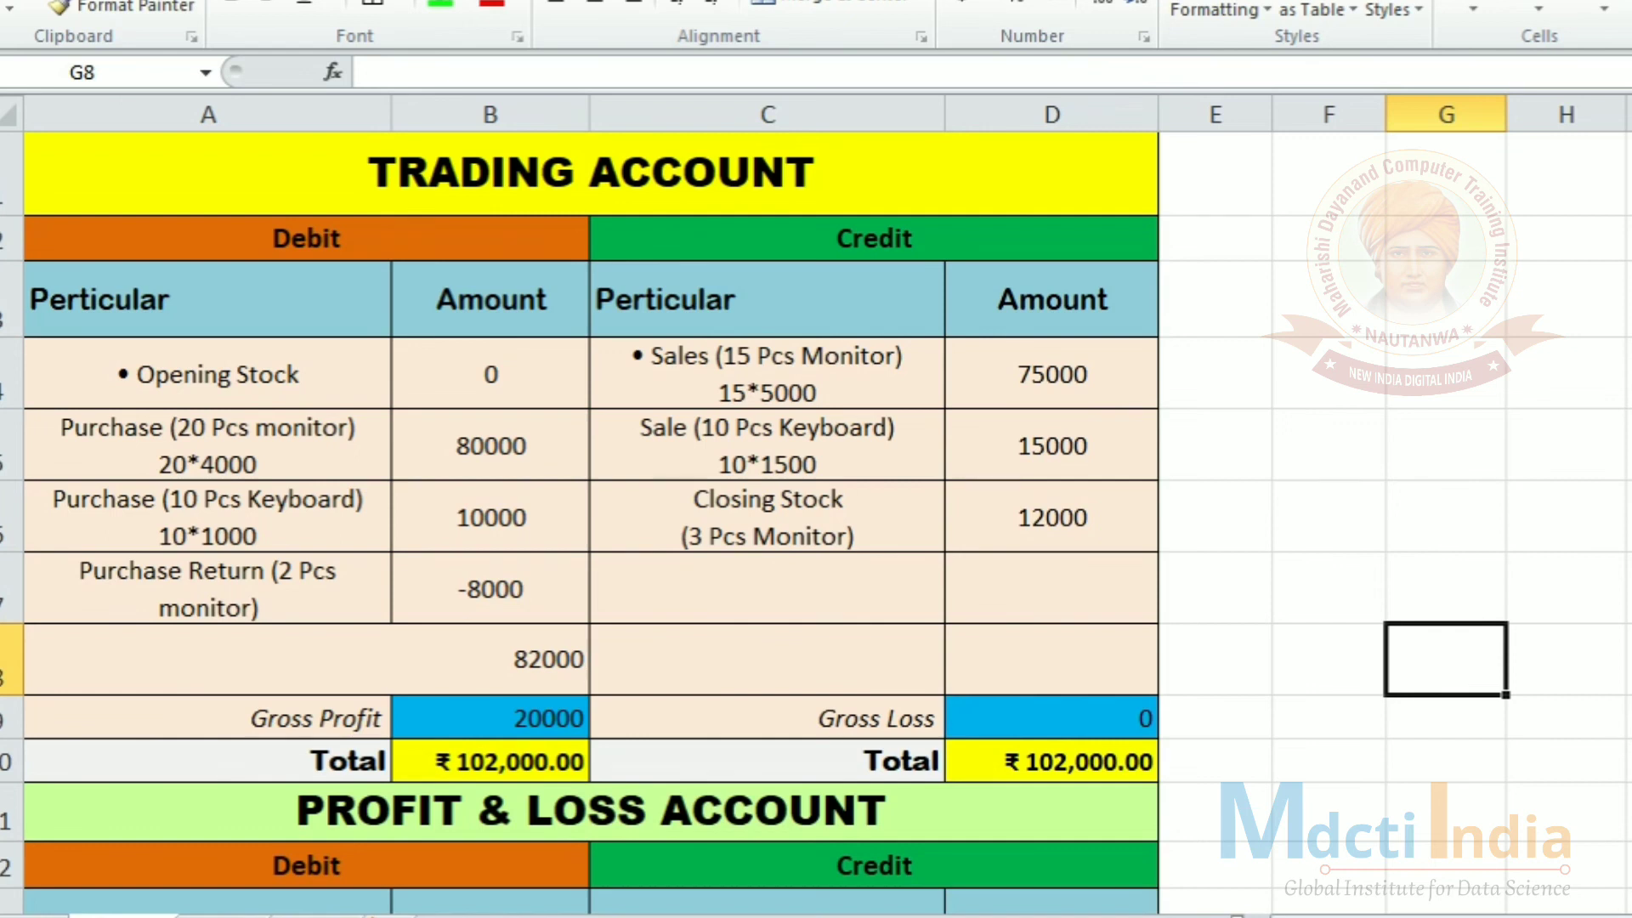
pyautogui.scroll(-3, 817, 523)
pyautogui.scroll(2, 817, 523)
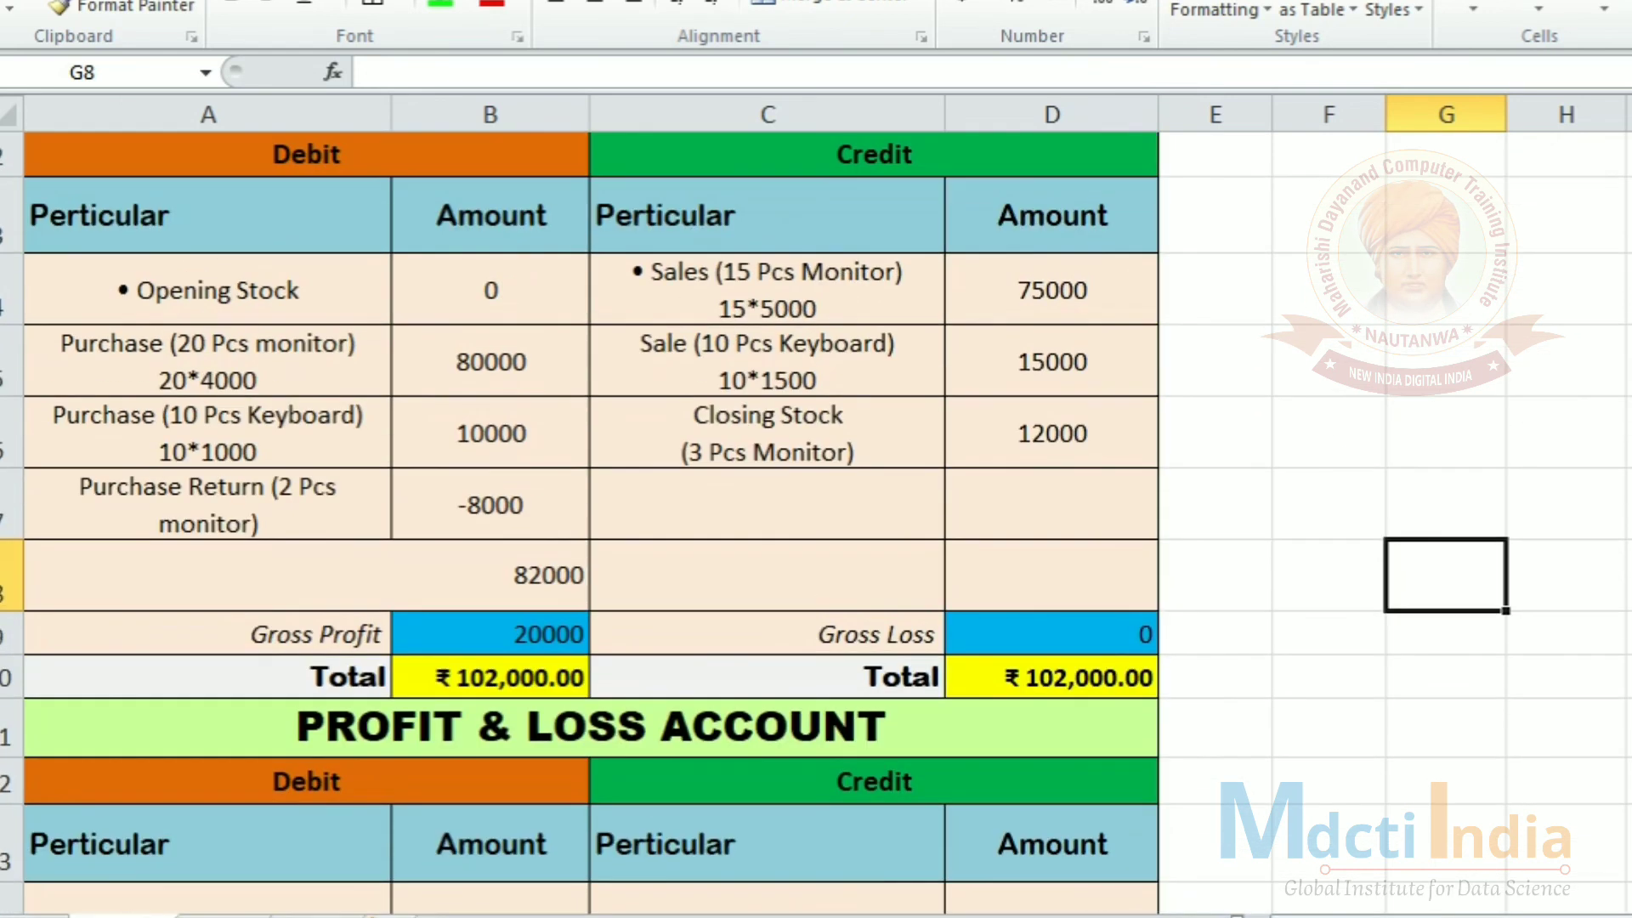
pyautogui.scroll(1, 1389, 396)
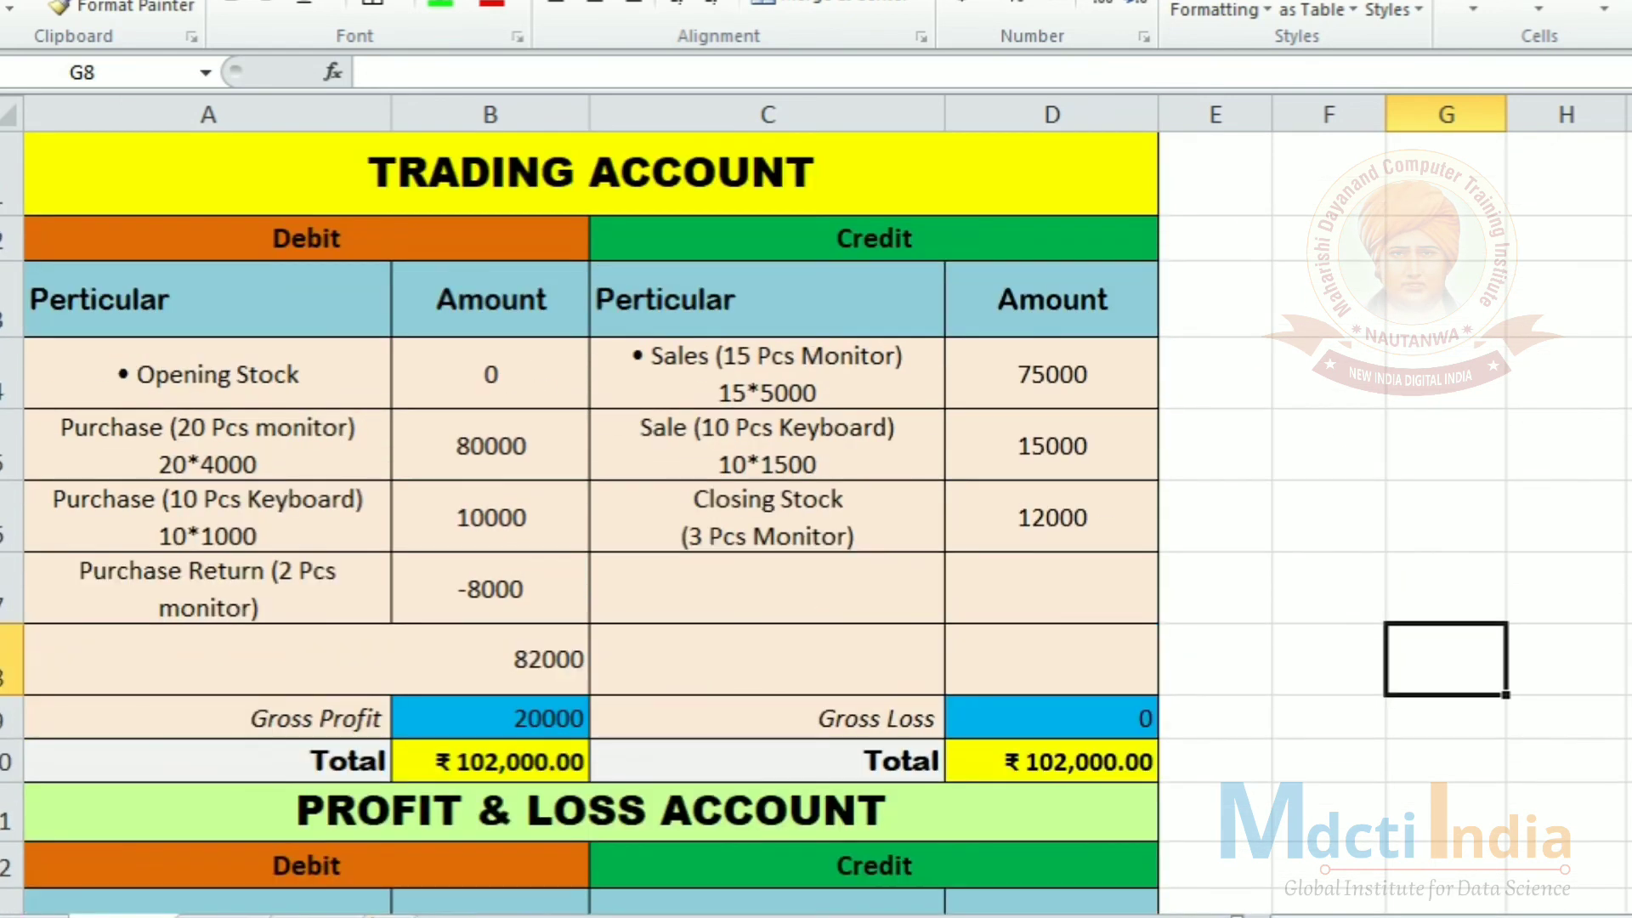
pyautogui.moveTo(251, 244); pyautogui.dragTo(271, 665)
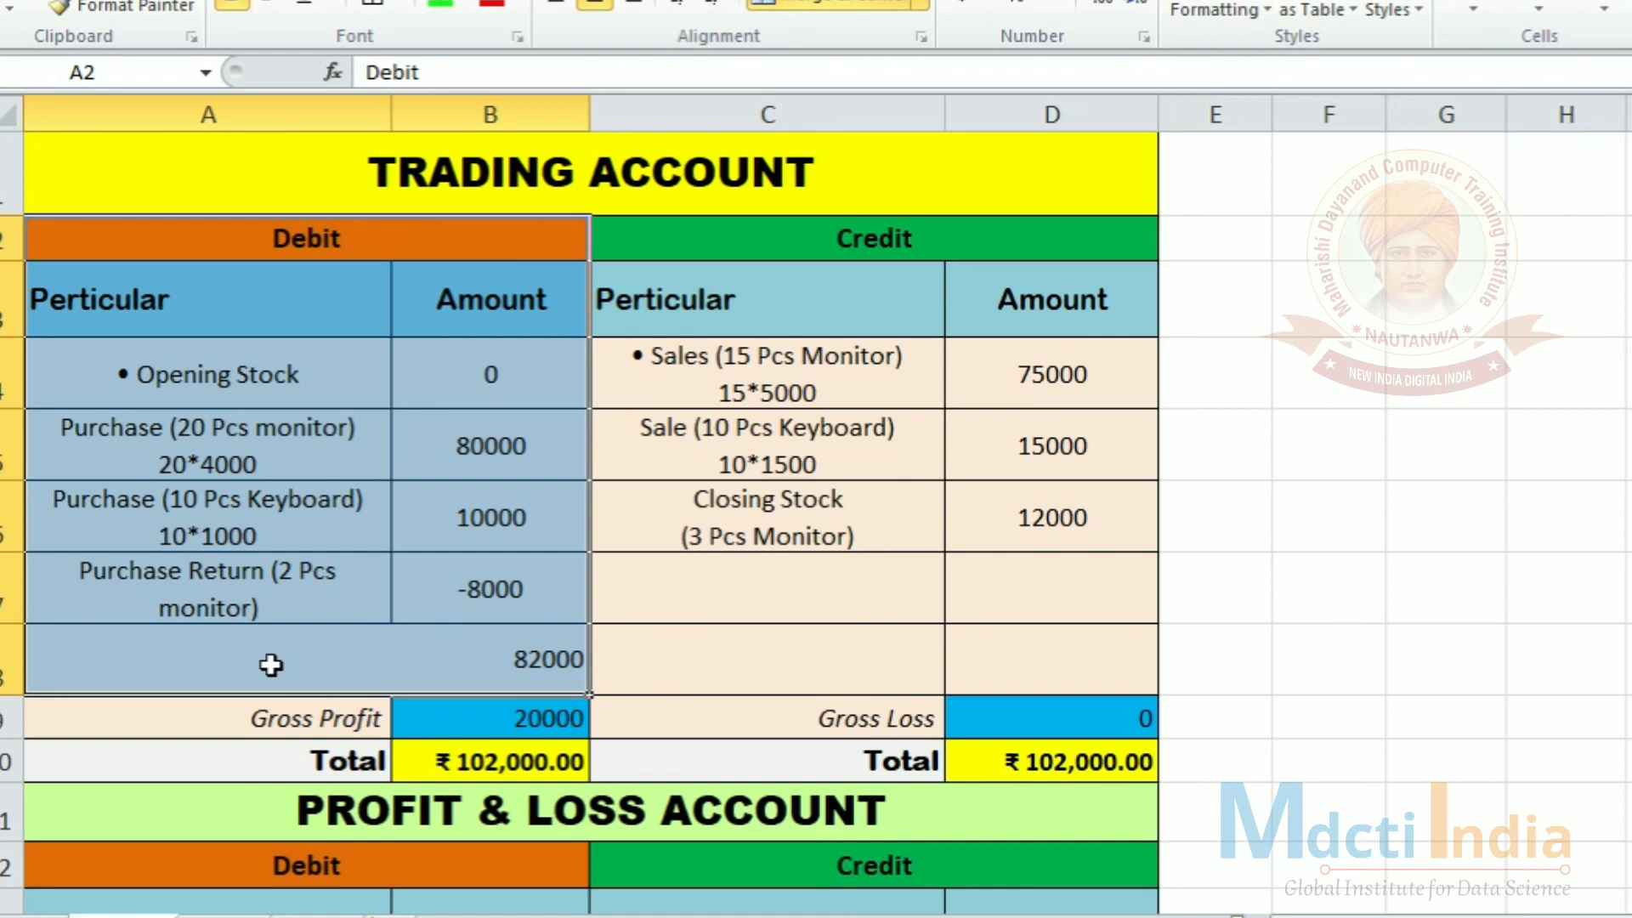
pyautogui.moveTo(778, 240); pyautogui.dragTo(836, 636)
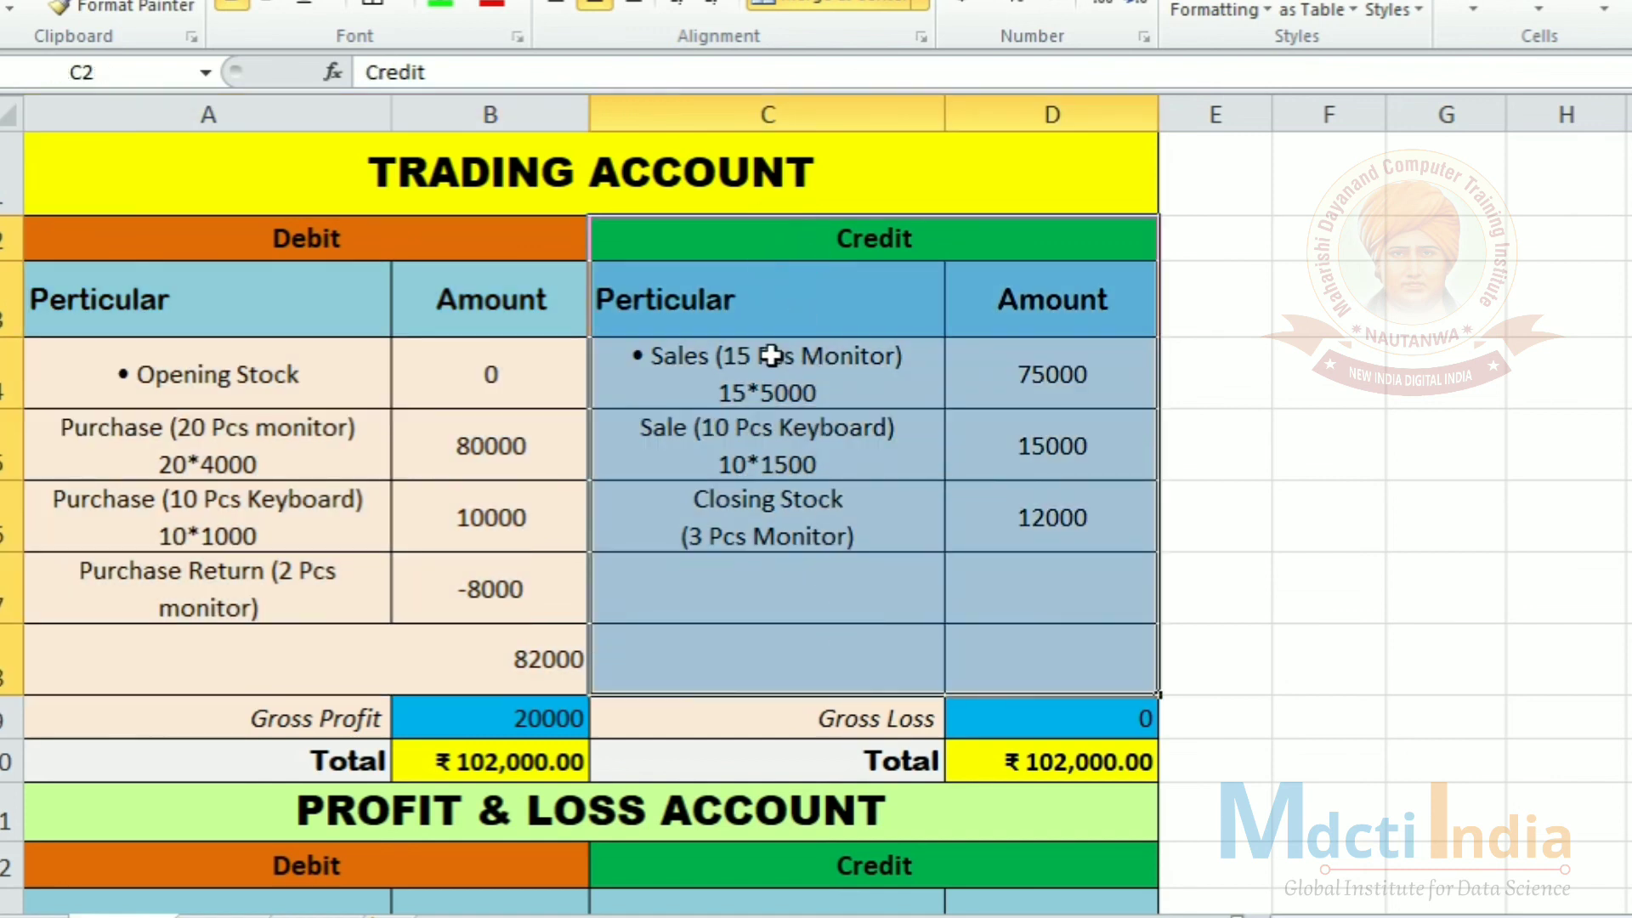
pyautogui.click(656, 364)
pyautogui.click(804, 464)
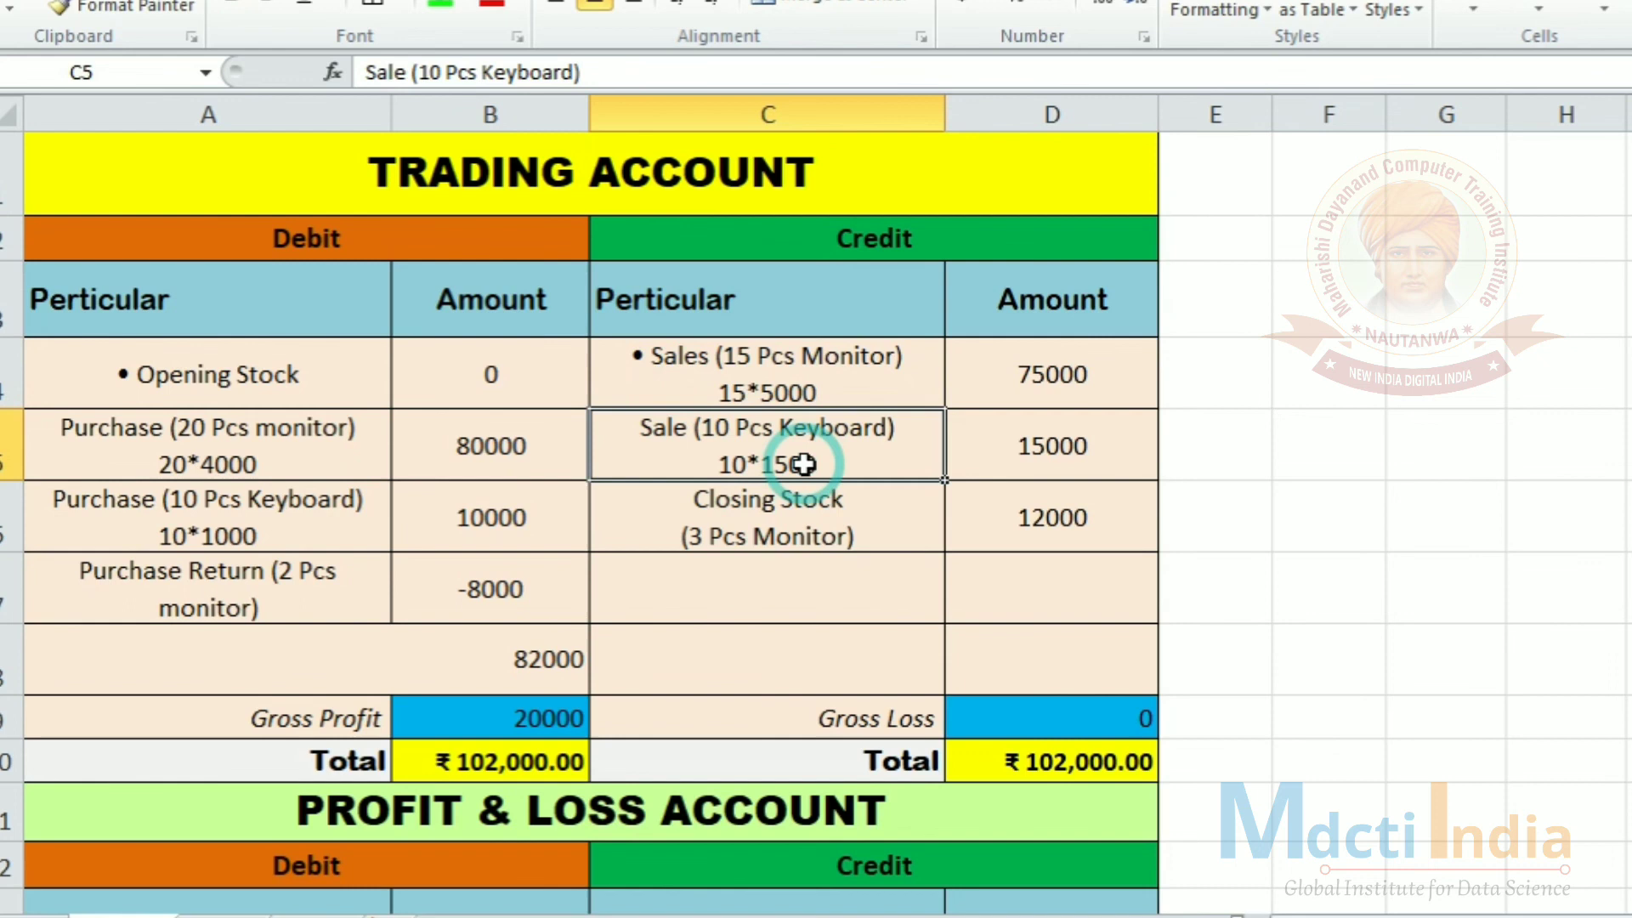
pyautogui.click(842, 546)
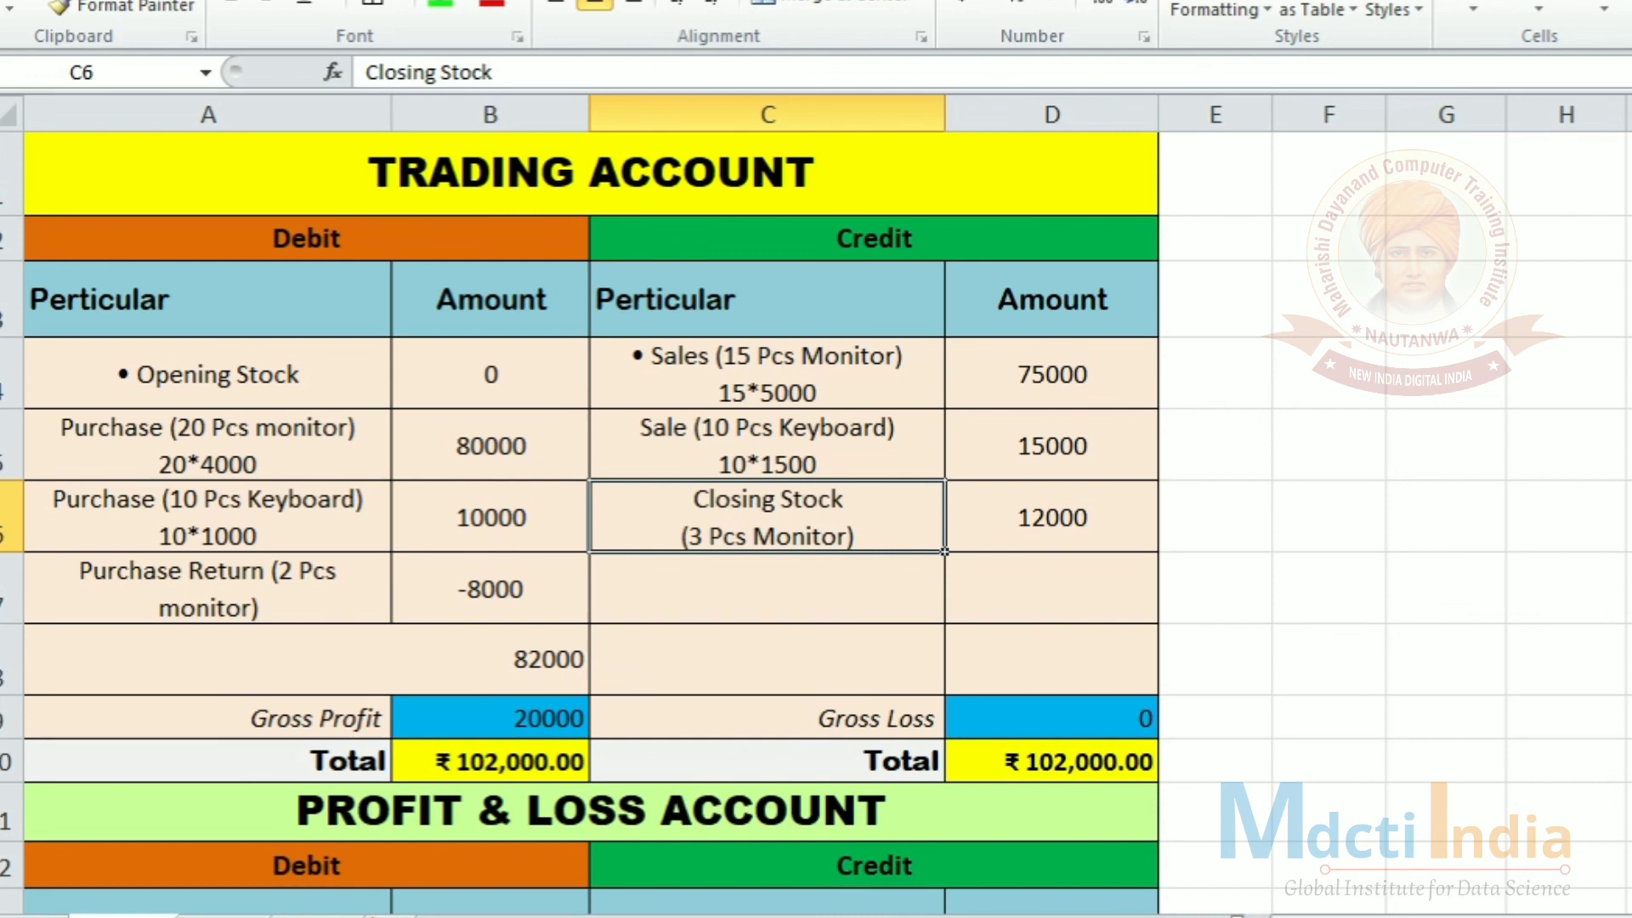
pyautogui.moveTo(352, 715); pyautogui.dragTo(428, 714)
pyautogui.moveTo(905, 714); pyautogui.dragTo(1041, 717)
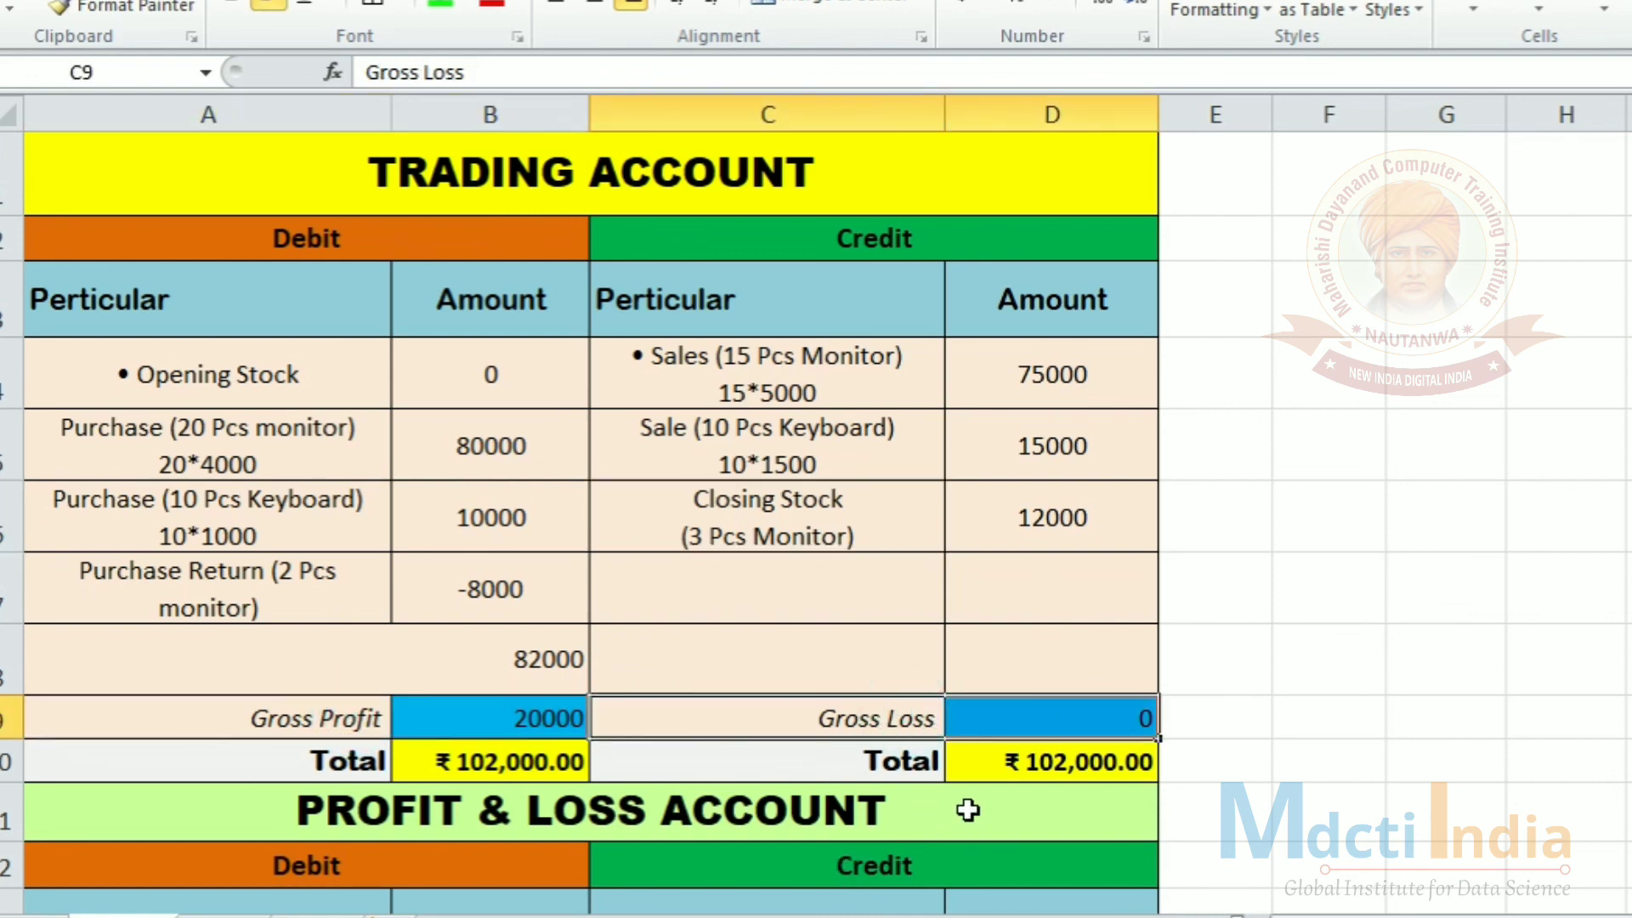
pyautogui.click(1044, 765)
pyautogui.click(492, 763)
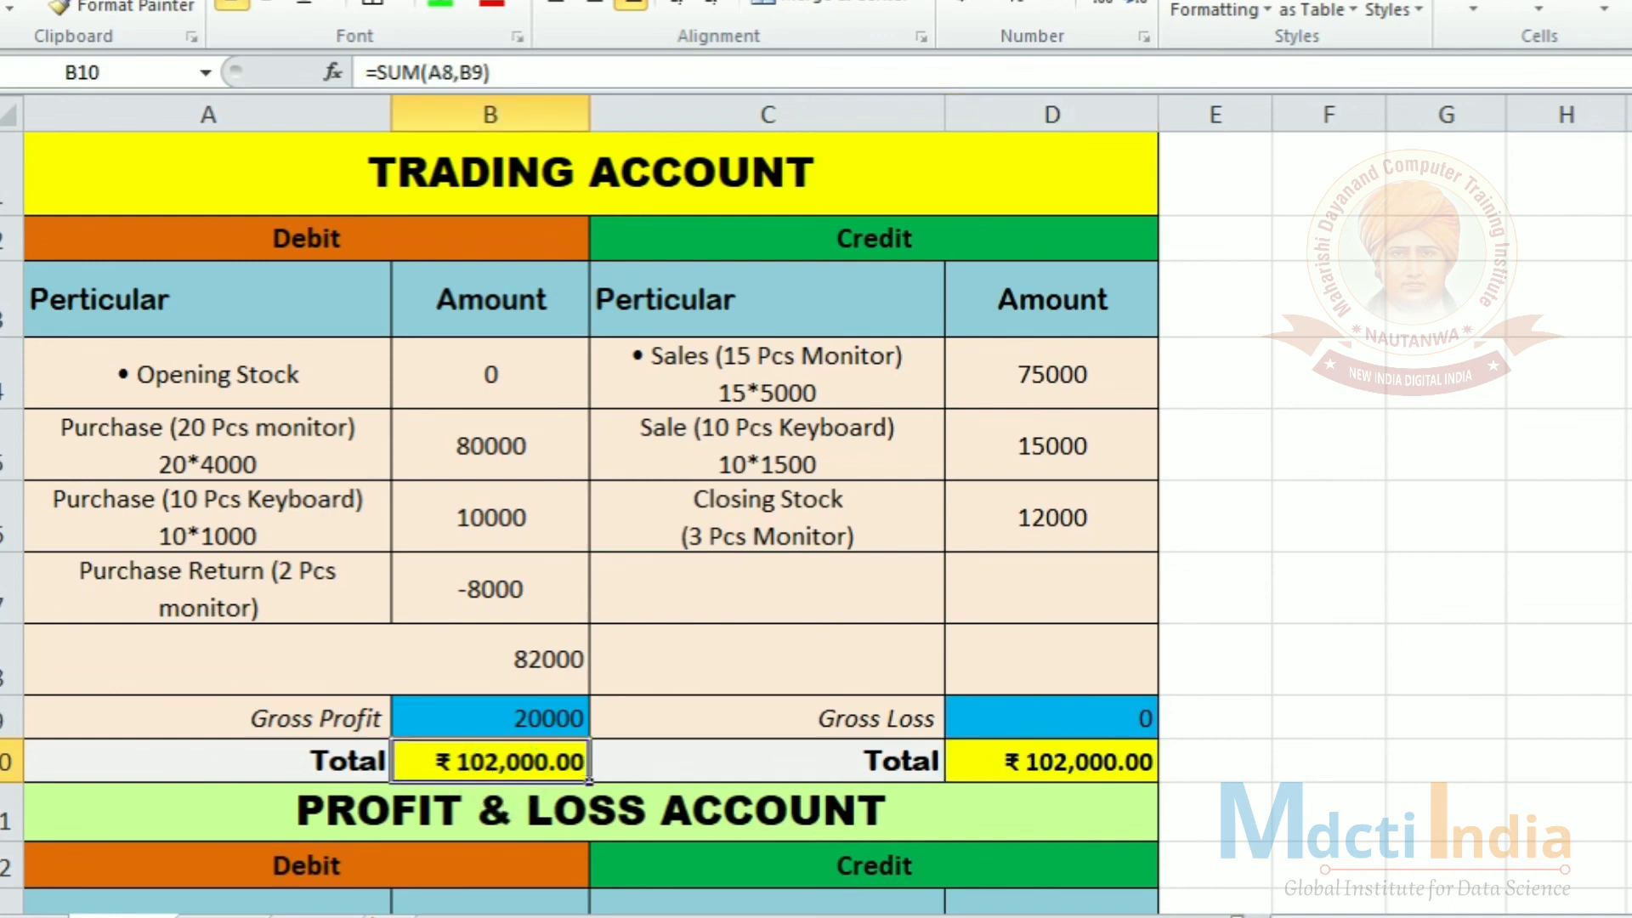
# Review the Profit & Loss Account's debit and credit particulars, credit total, debit subtotal and net profit
pyautogui.scroll(-3, 816, 510)
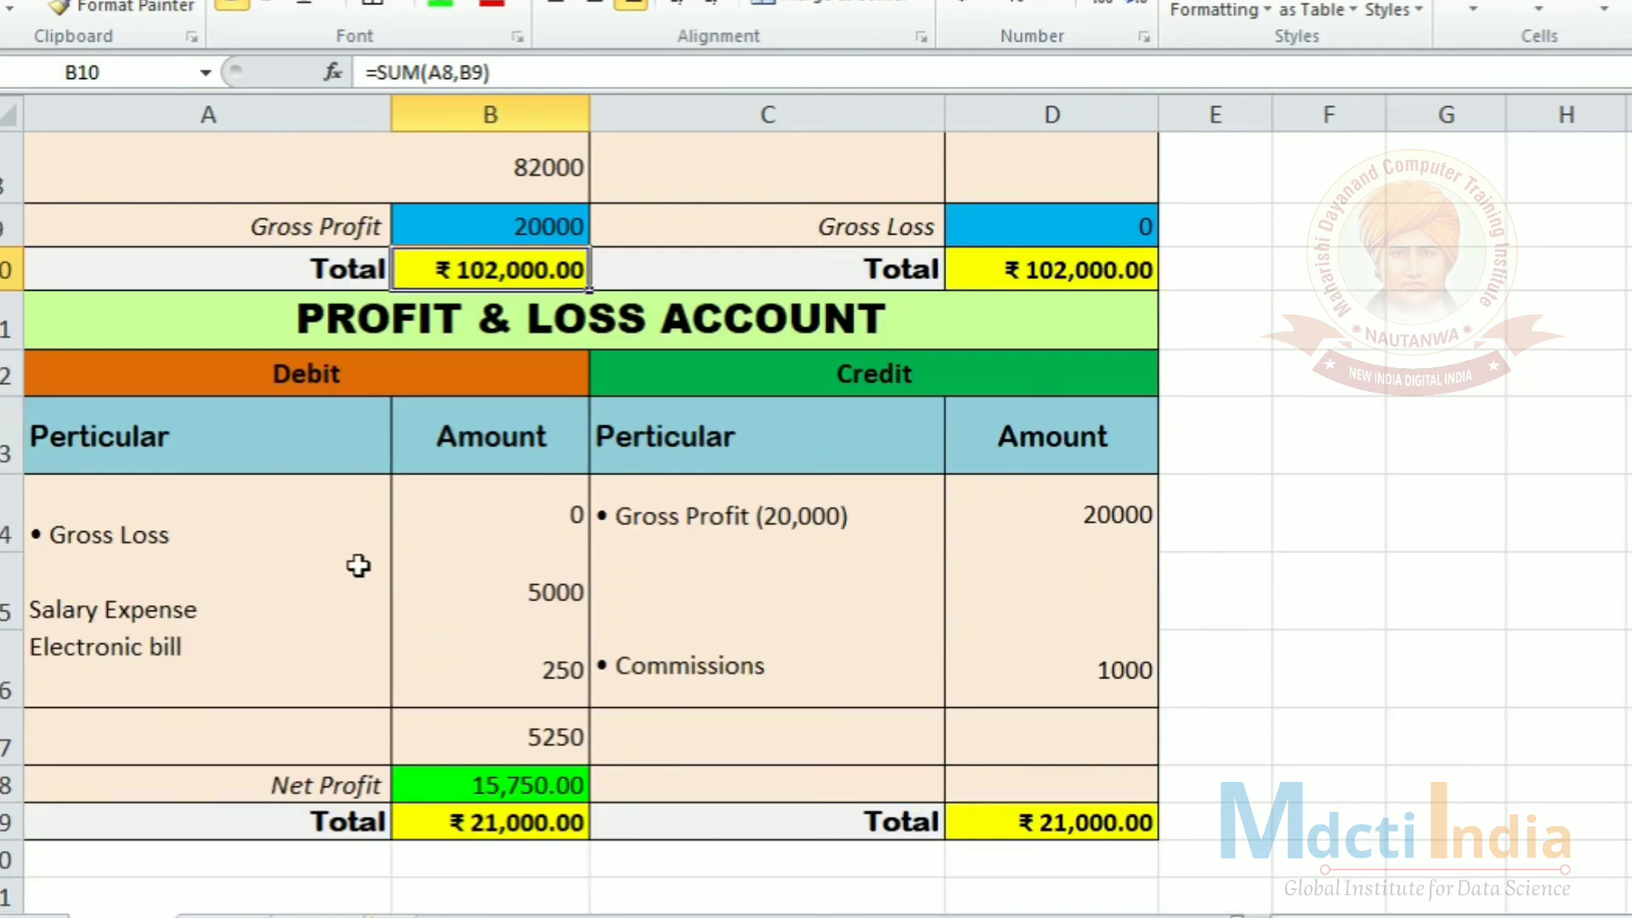
pyautogui.click(197, 475)
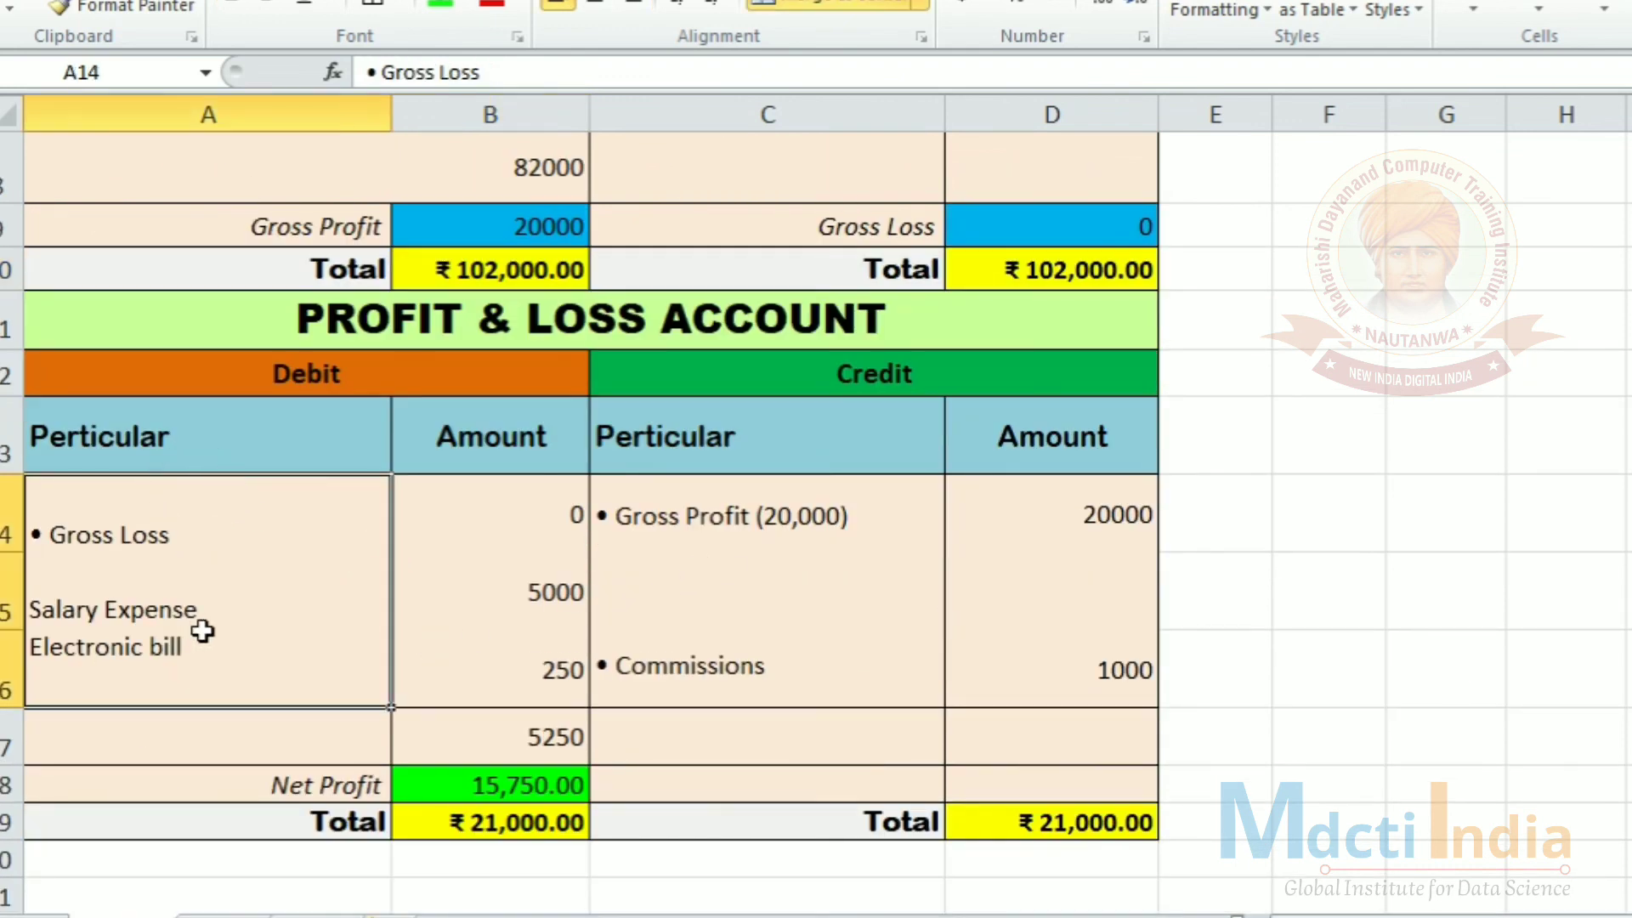
pyautogui.click(810, 492)
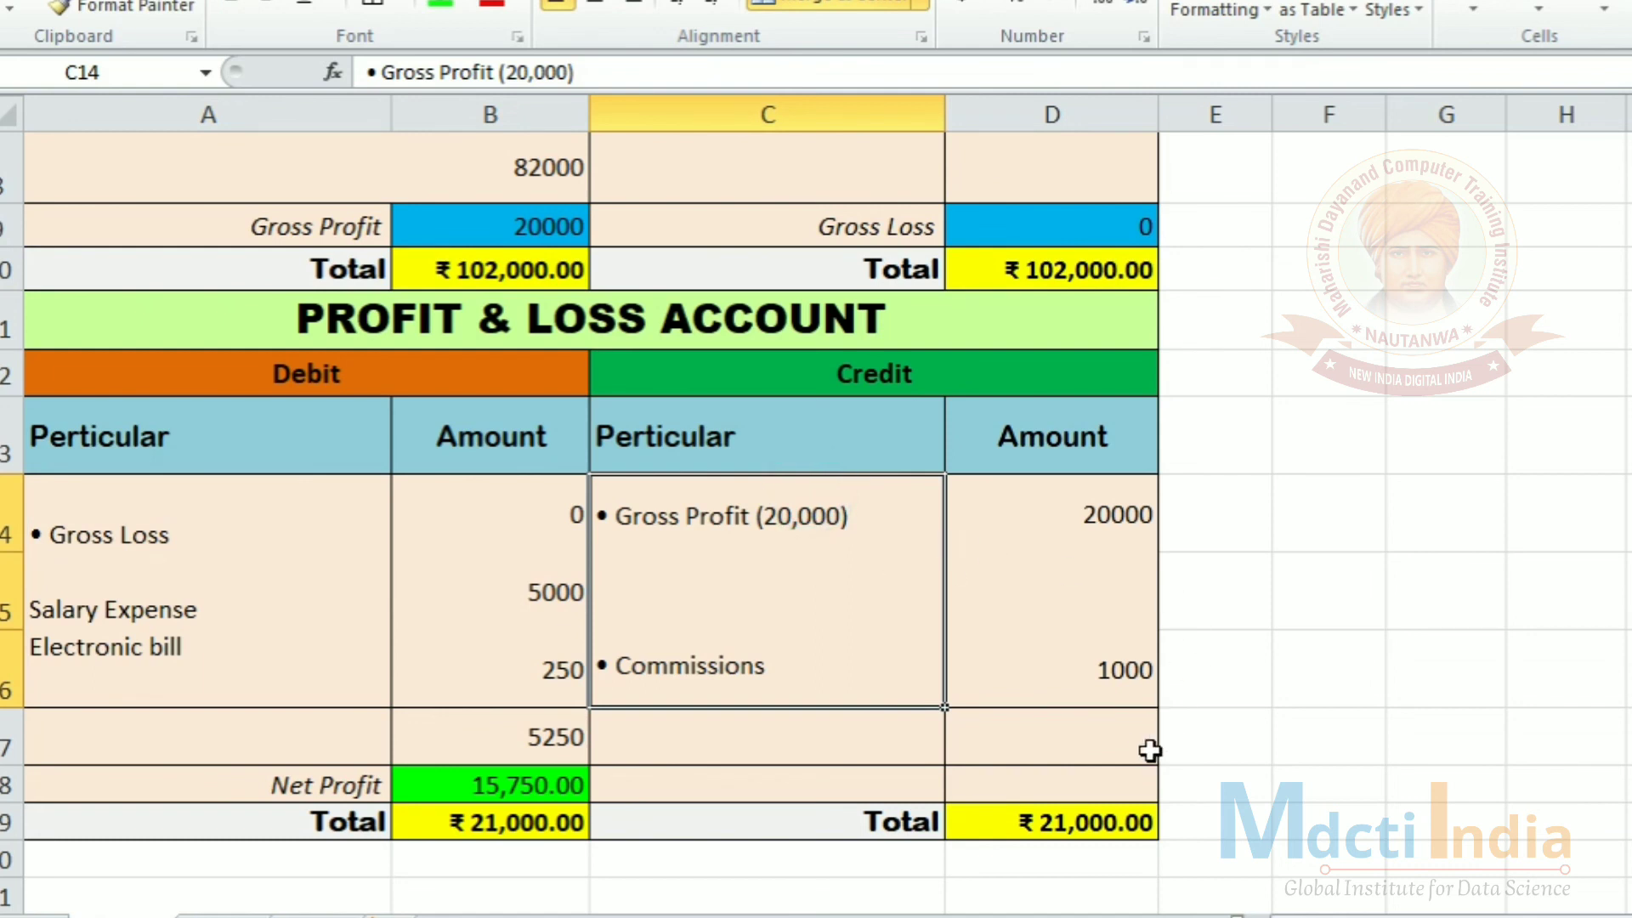
pyautogui.click(1327, 741)
pyautogui.click(1060, 828)
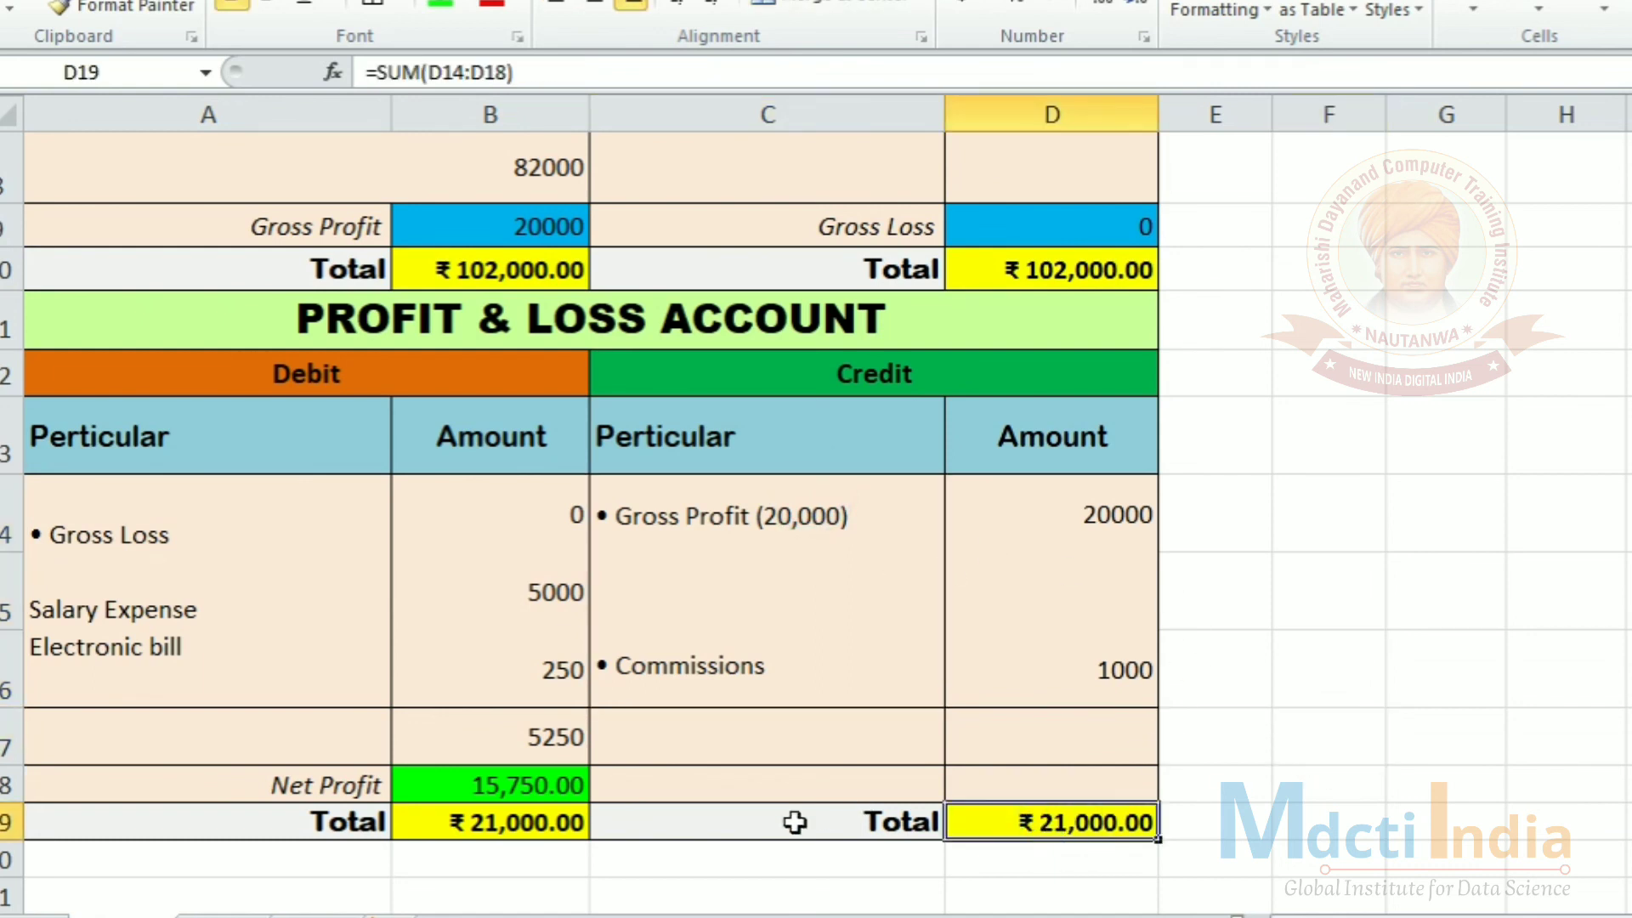
pyautogui.click(480, 729)
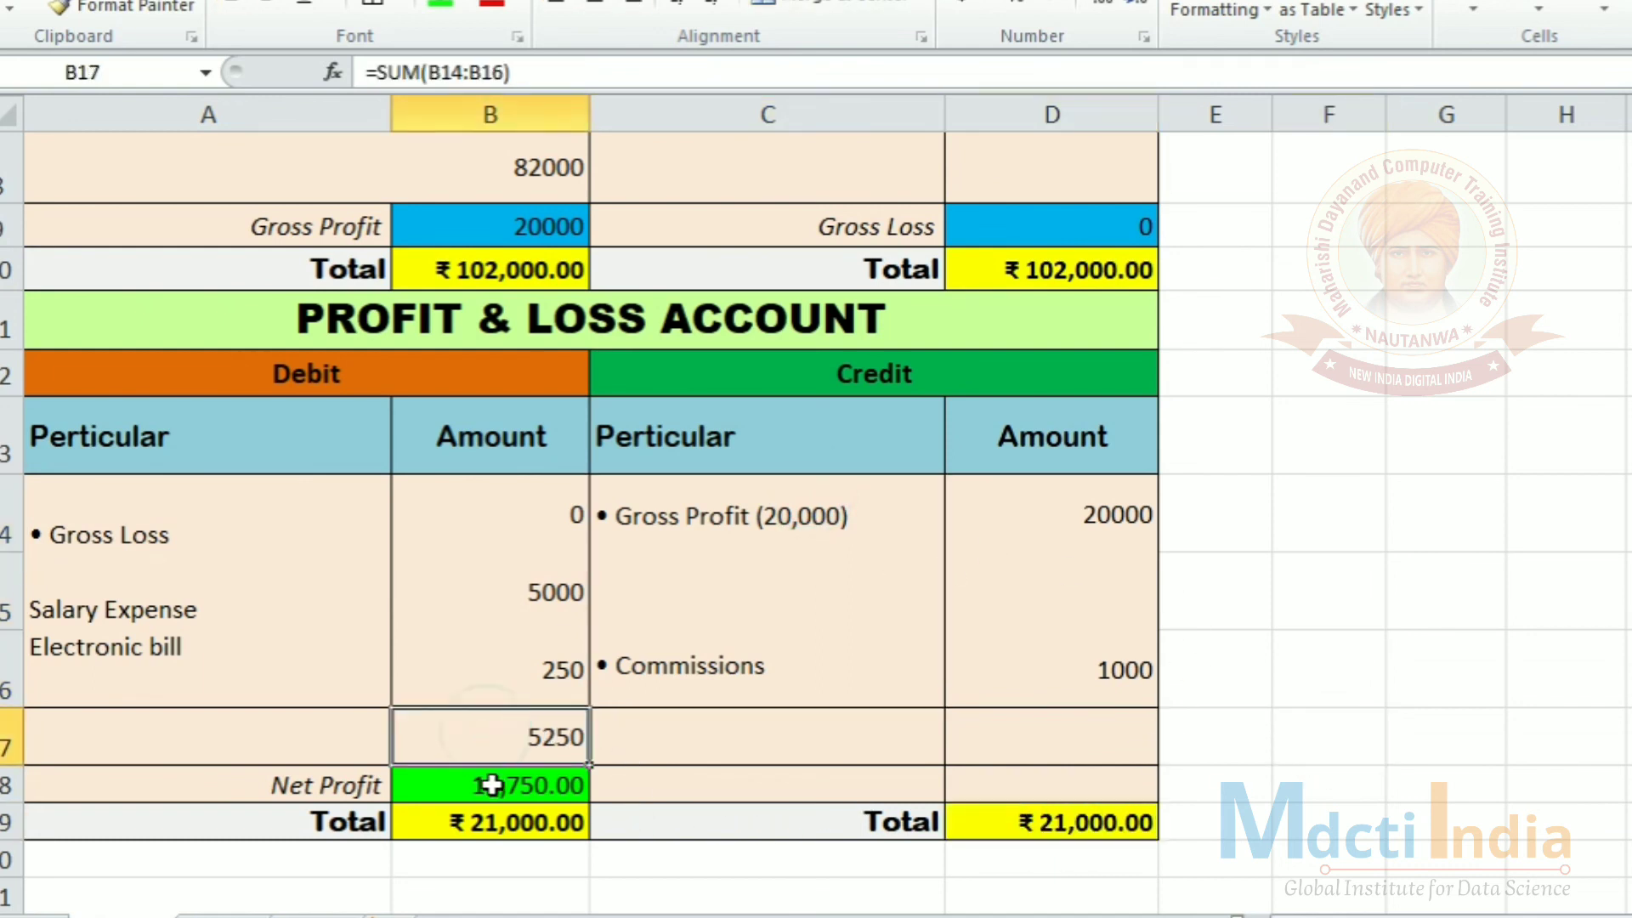
pyautogui.click(522, 787)
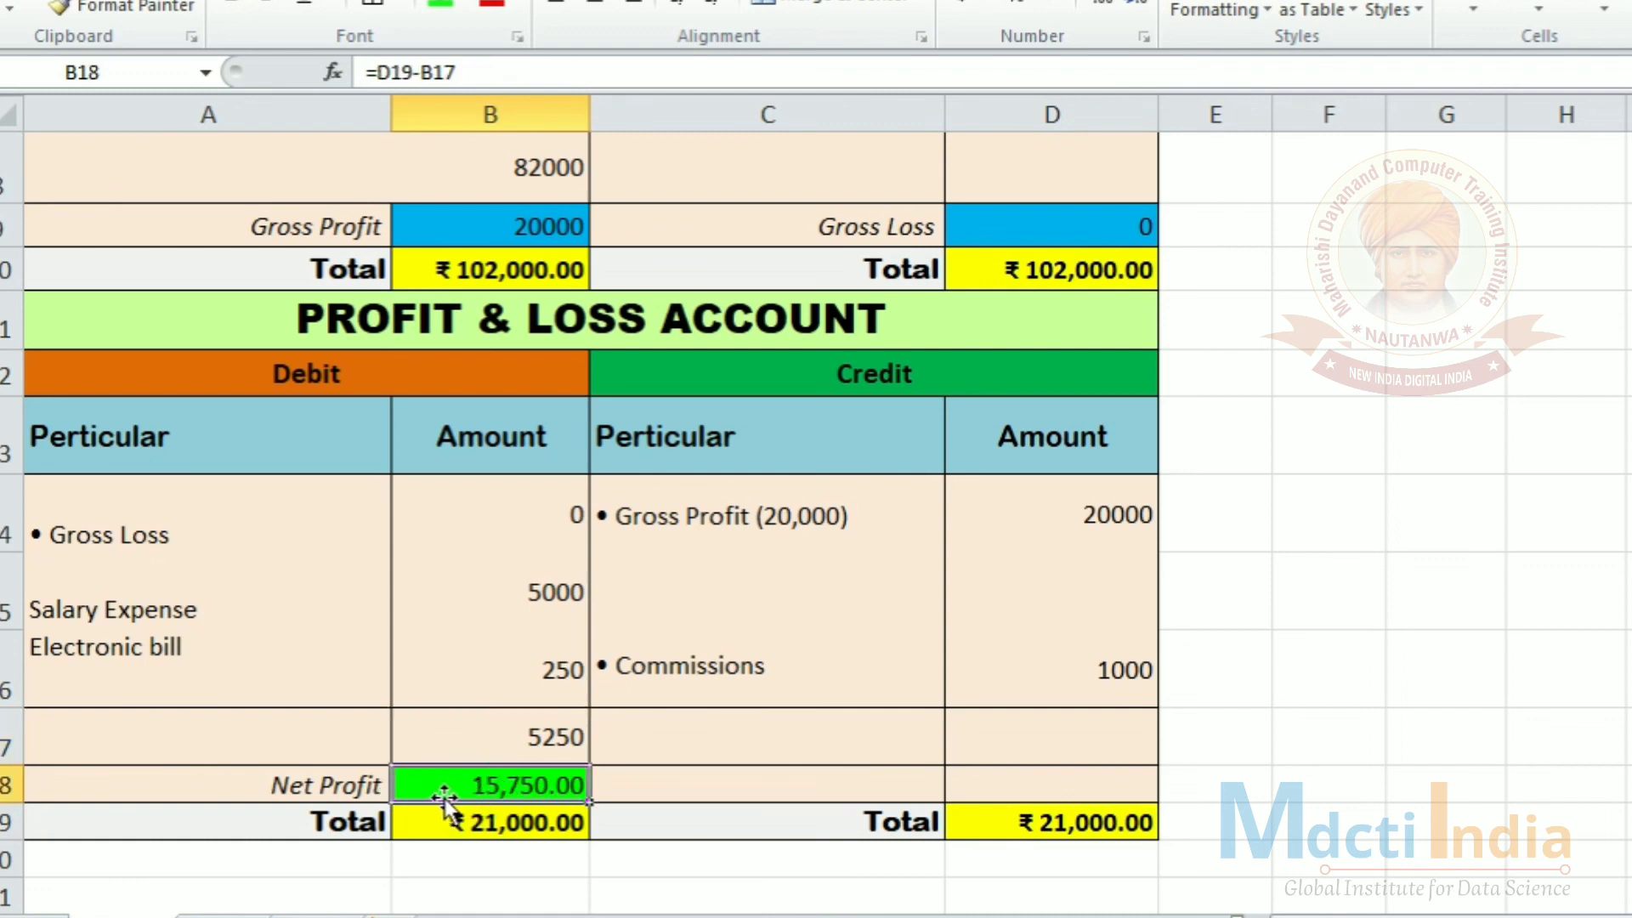
pyautogui.moveTo(289, 780); pyautogui.dragTo(444, 772)
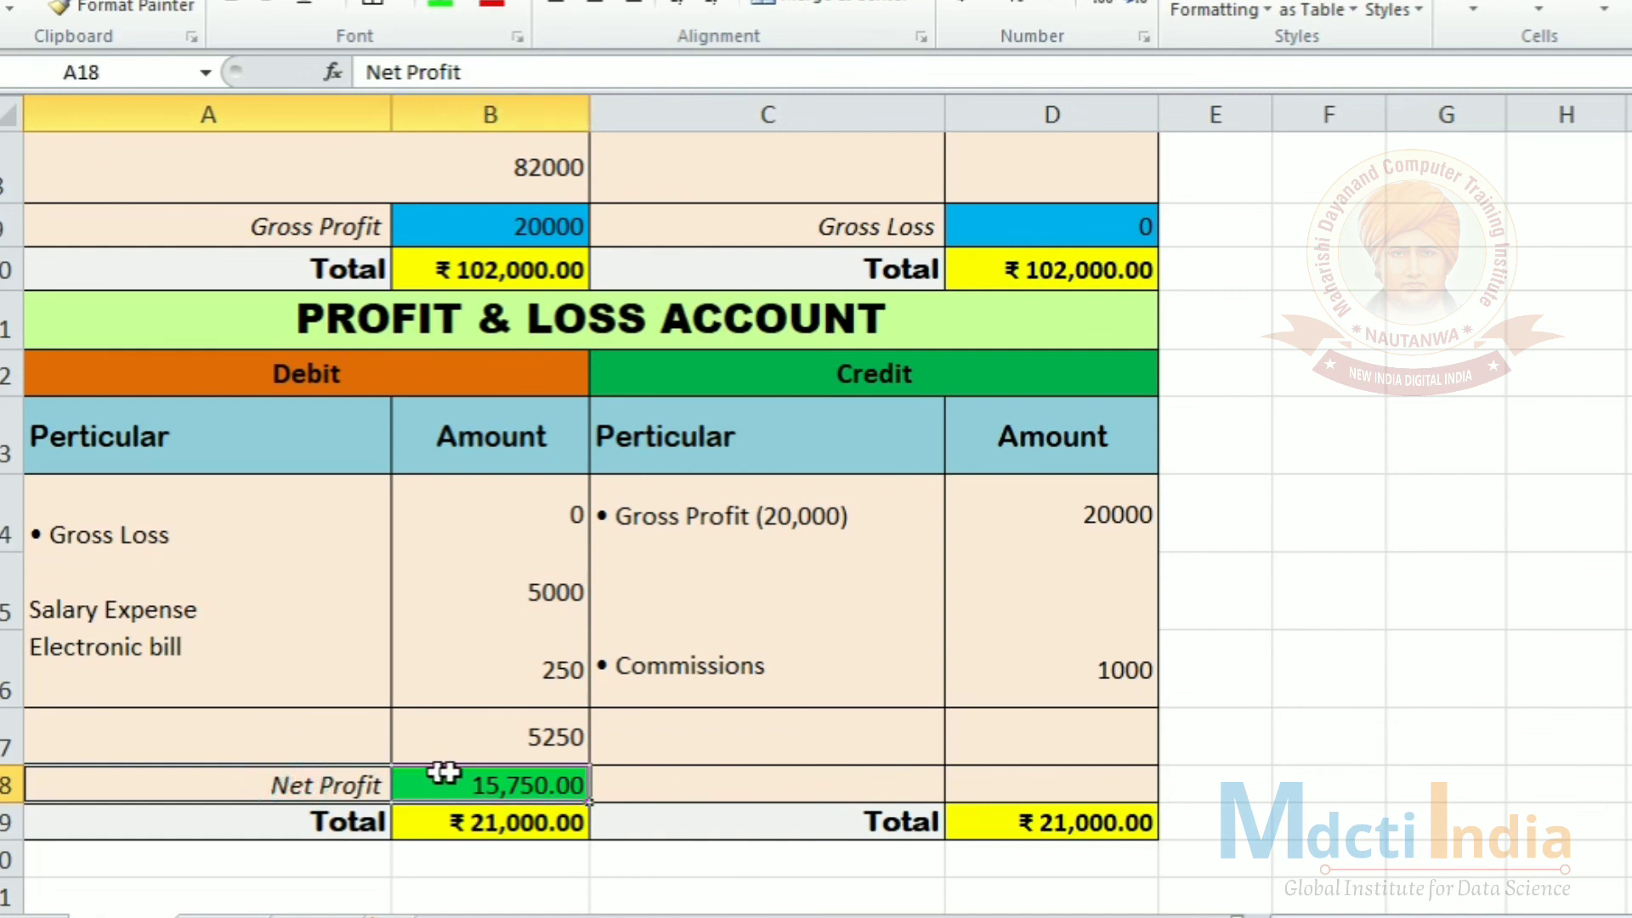
pyautogui.click(1503, 659)
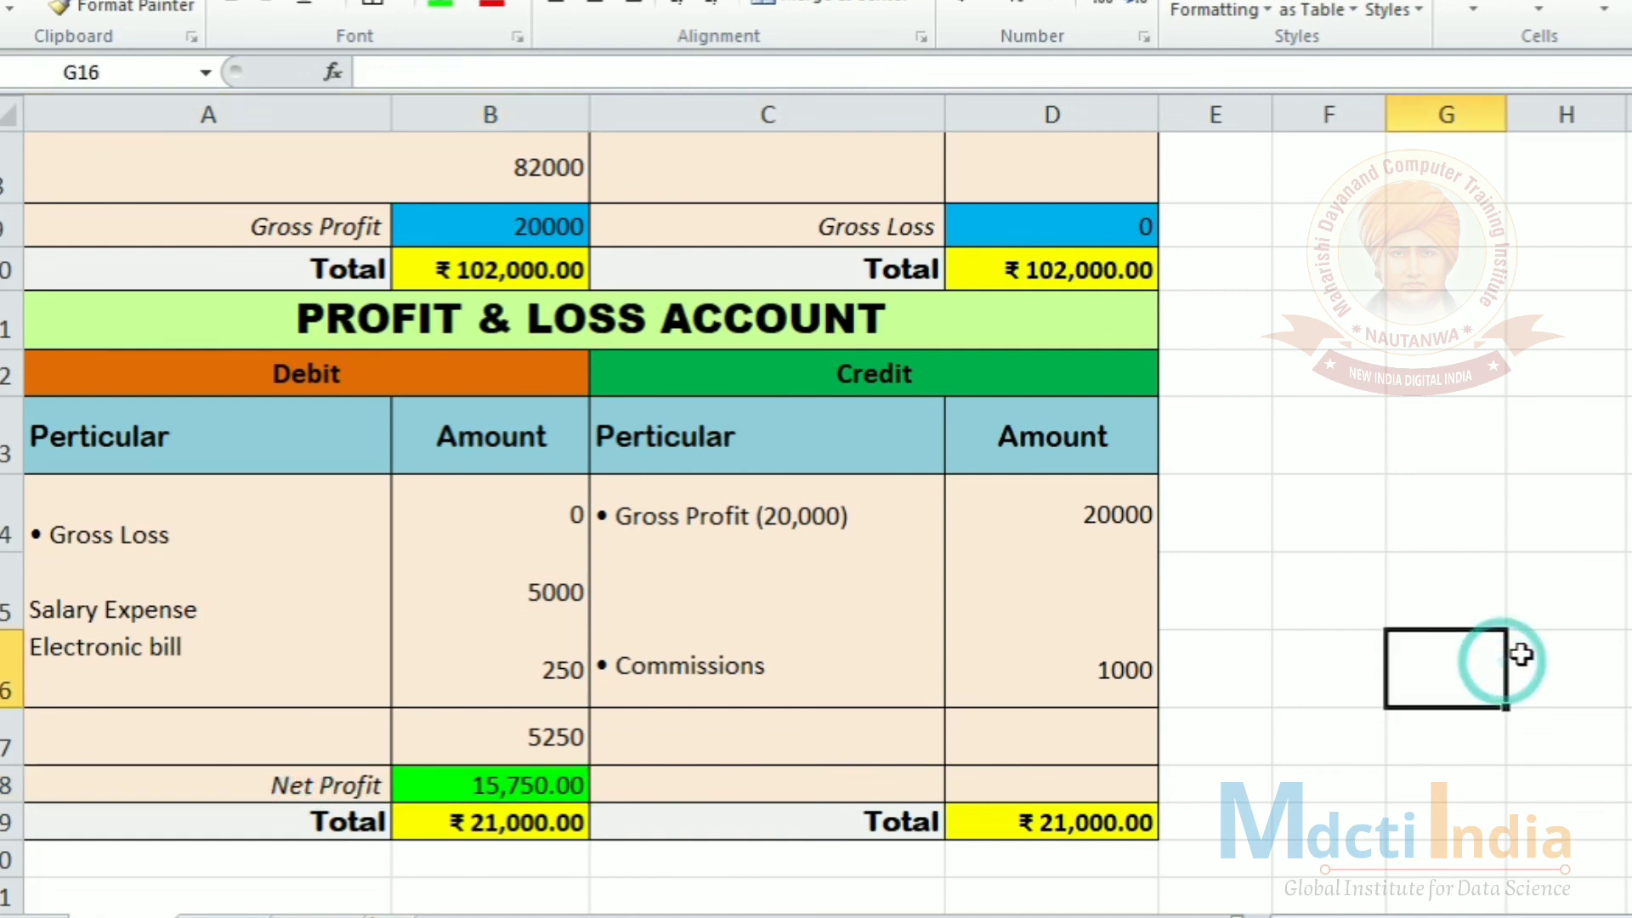